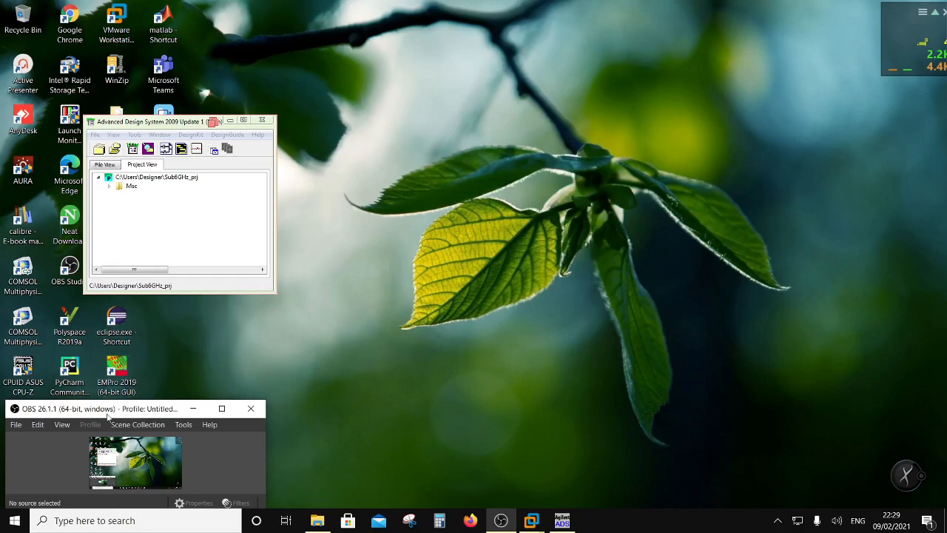
Step: Create a new schematic in the Sub6GHz_prj project and place its window clear of the project window
drag(110, 411, 107, 502)
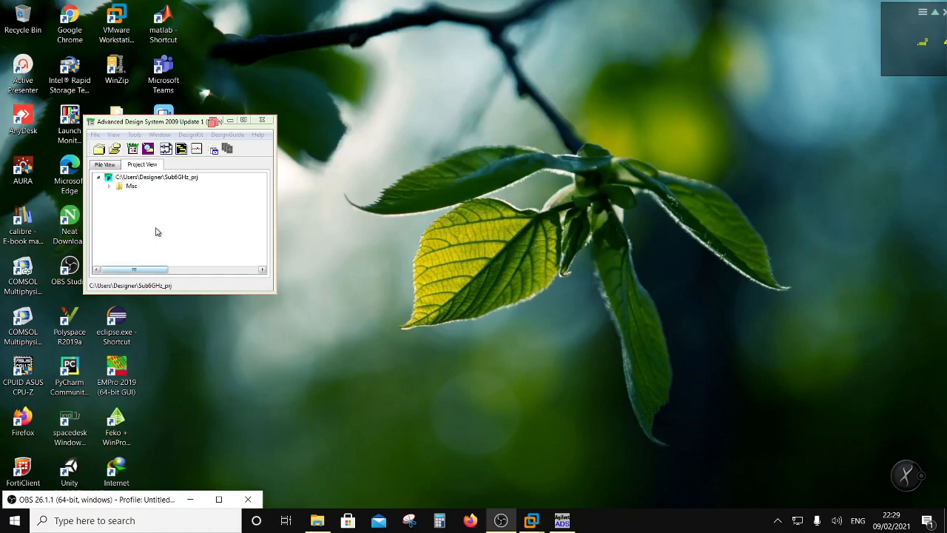
right_click(158, 178)
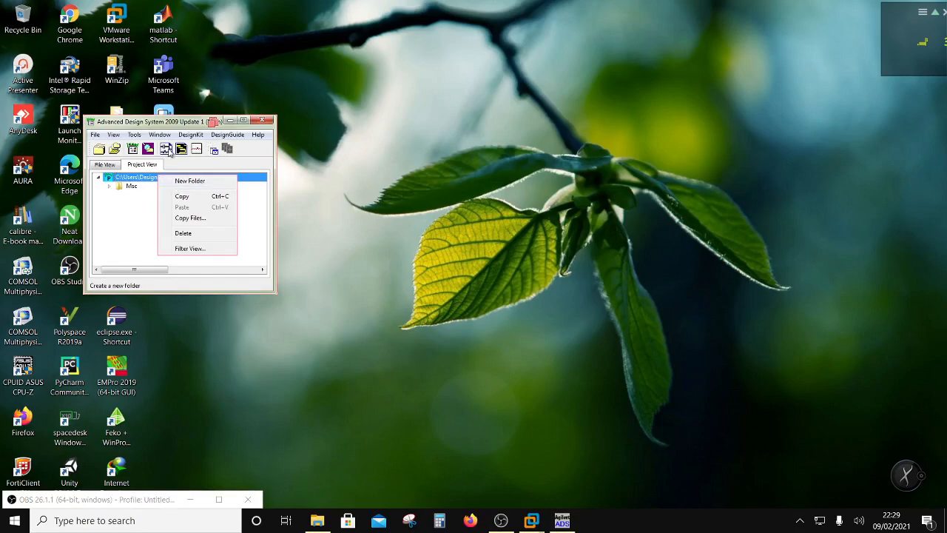
click(167, 150)
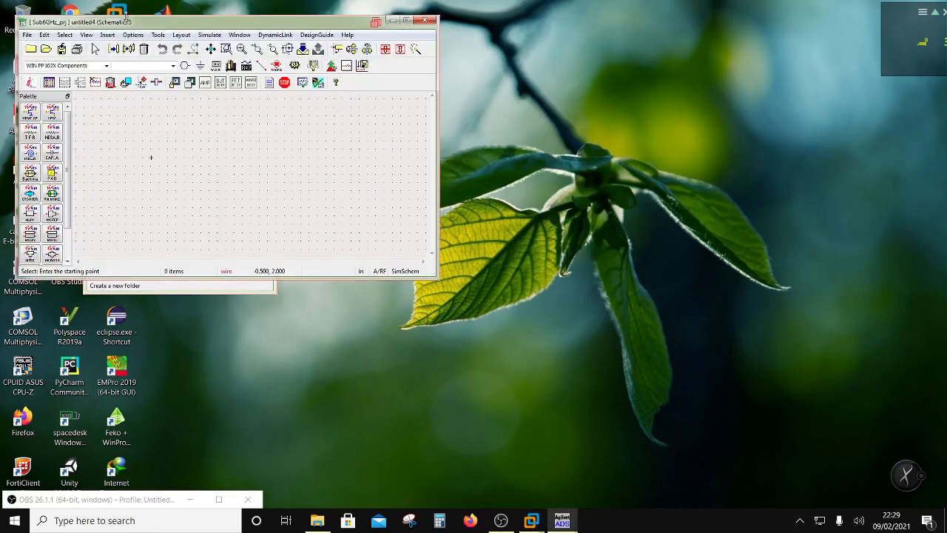
drag(130, 26, 402, 211)
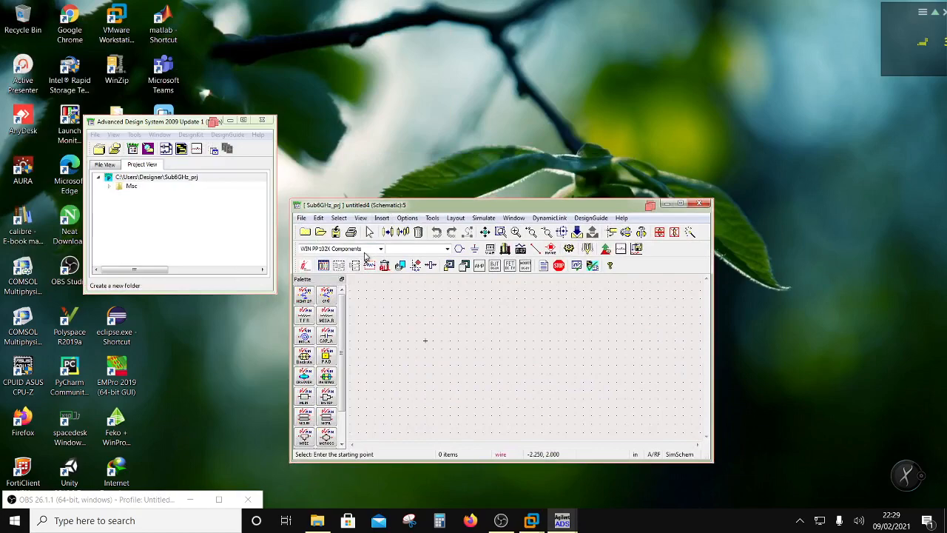
Step: Switch the schematic's component palette to TriQuint_tqped and enlarge the schematic window
click(380, 249)
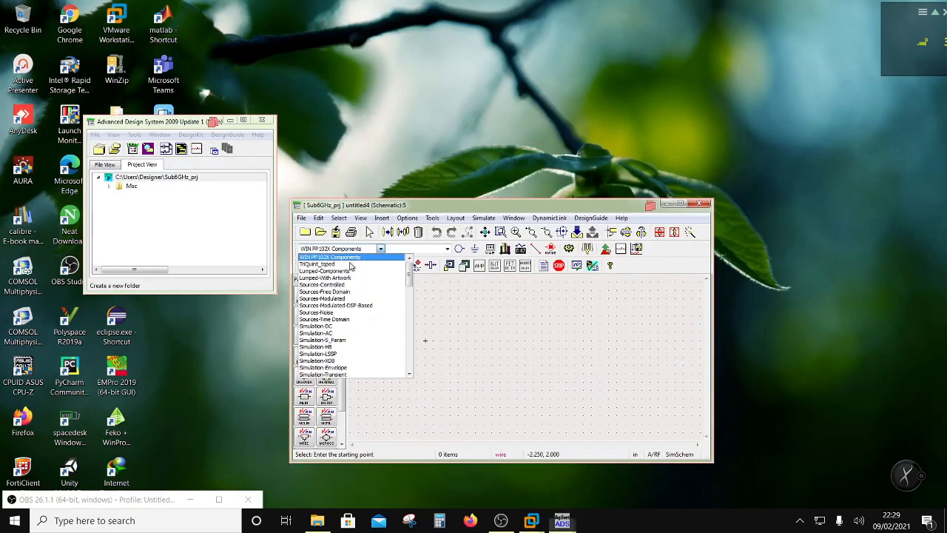
click(323, 266)
drag(351, 208, 339, 116)
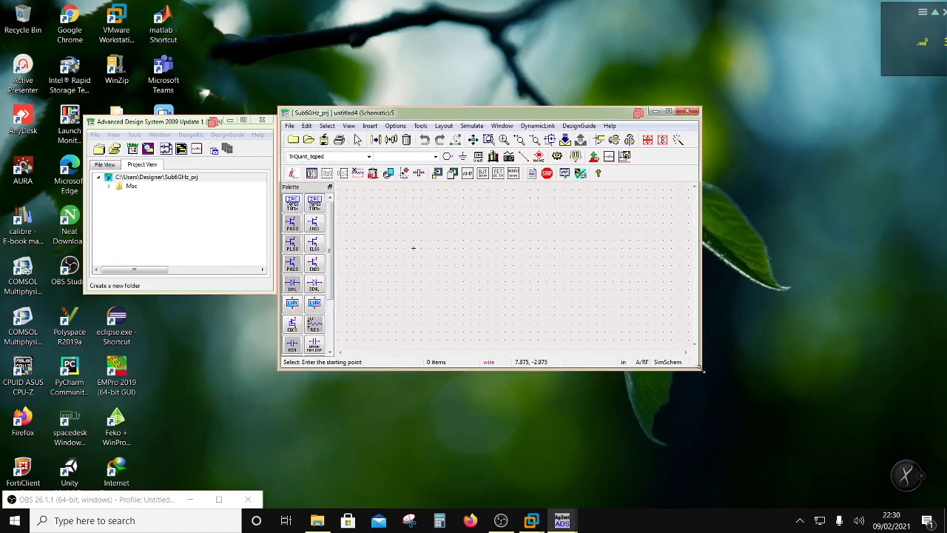
drag(702, 369, 799, 416)
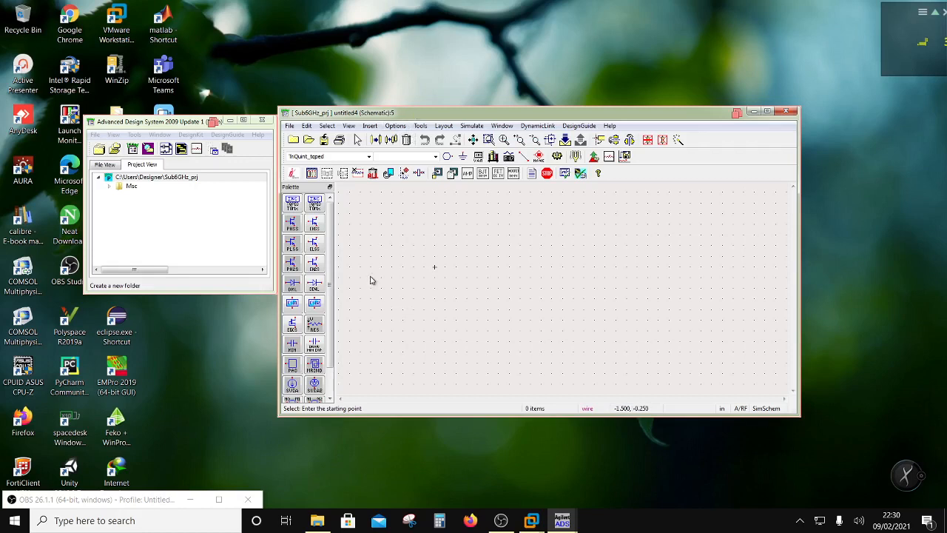
Step: Place one tqped_ehss transistor in the schematic and move its parameter text beside the symbol
click(313, 226)
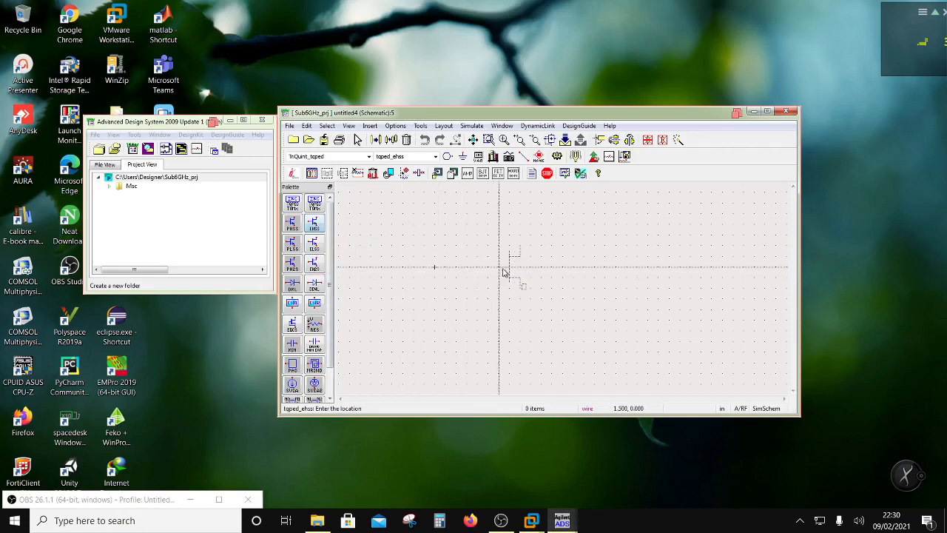
click(505, 267)
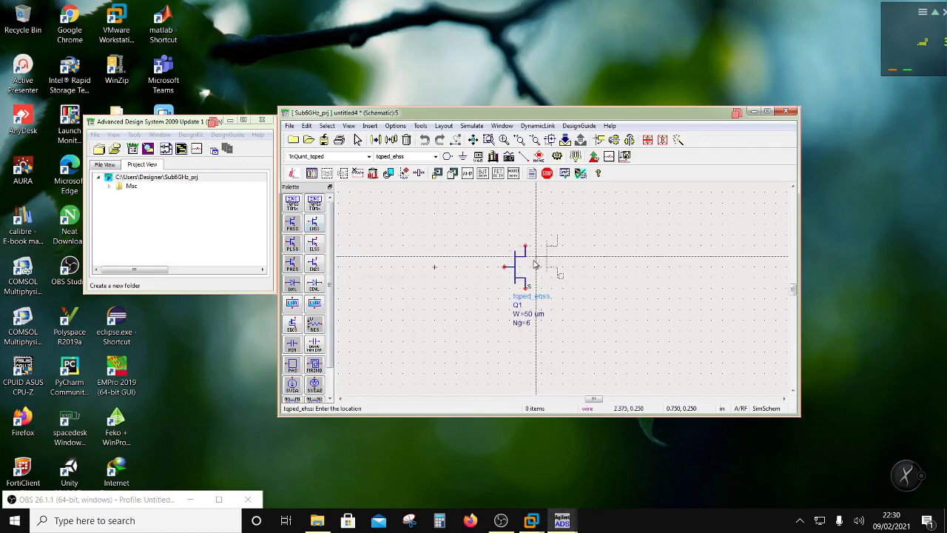
key(Escape)
click(525, 274)
key(F5)
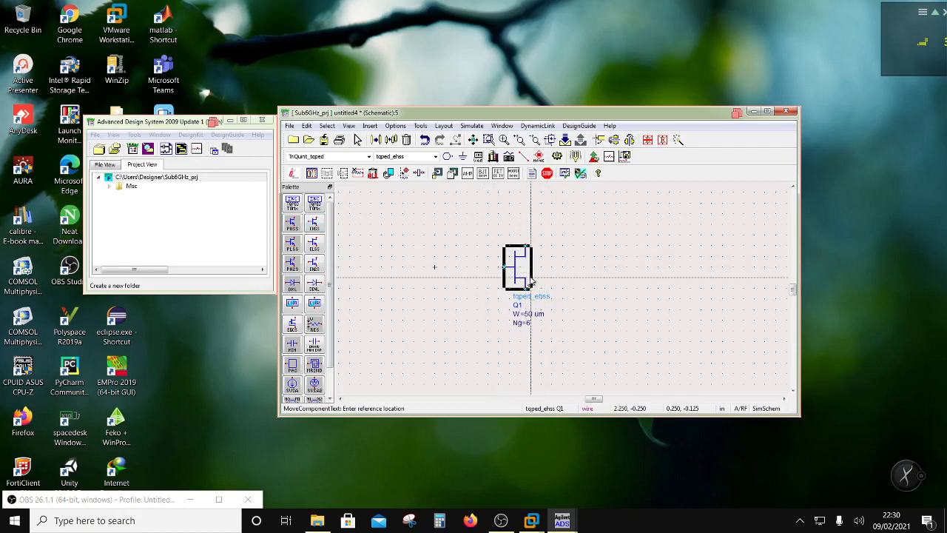
click(530, 281)
click(555, 239)
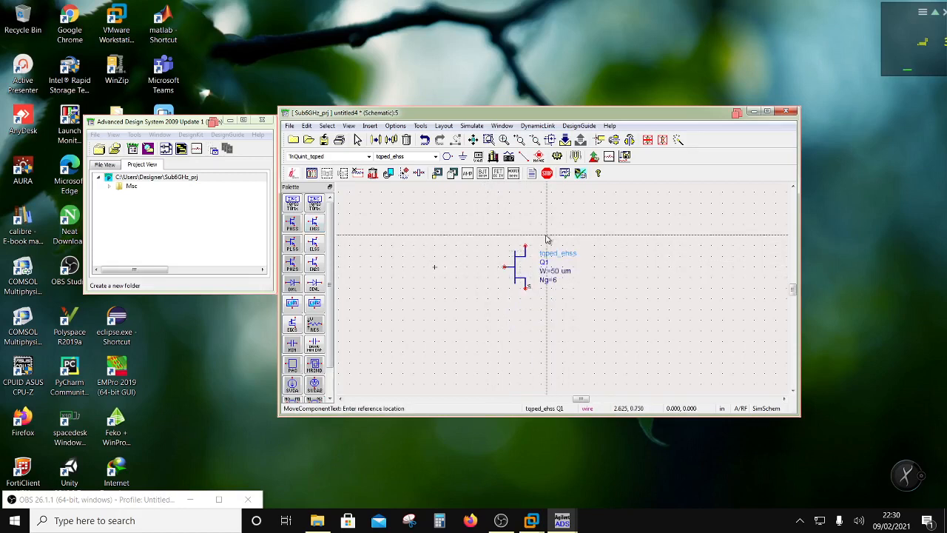
Step: Set the transistor's gate width W to 70 um and its number of gates Ng to 24
double_click(555, 272)
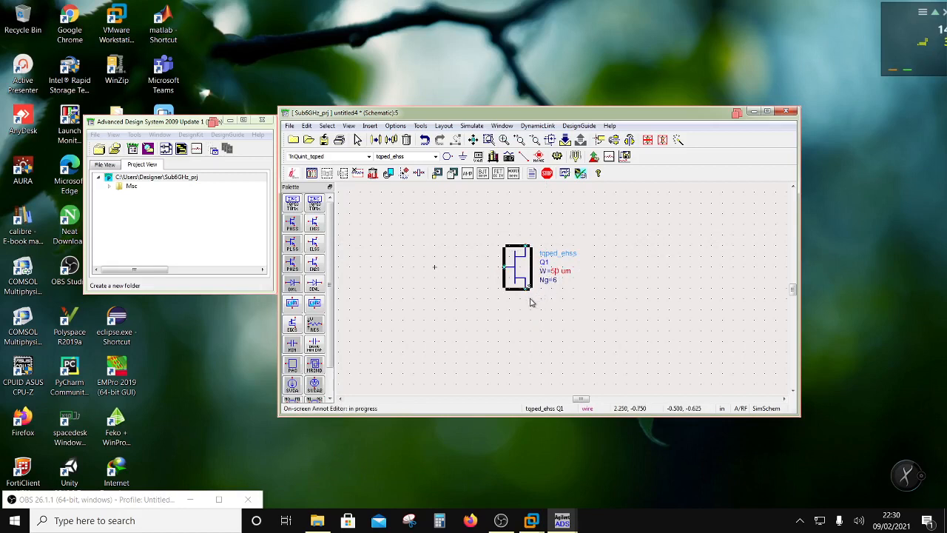
key(BackSpace)
key(Return)
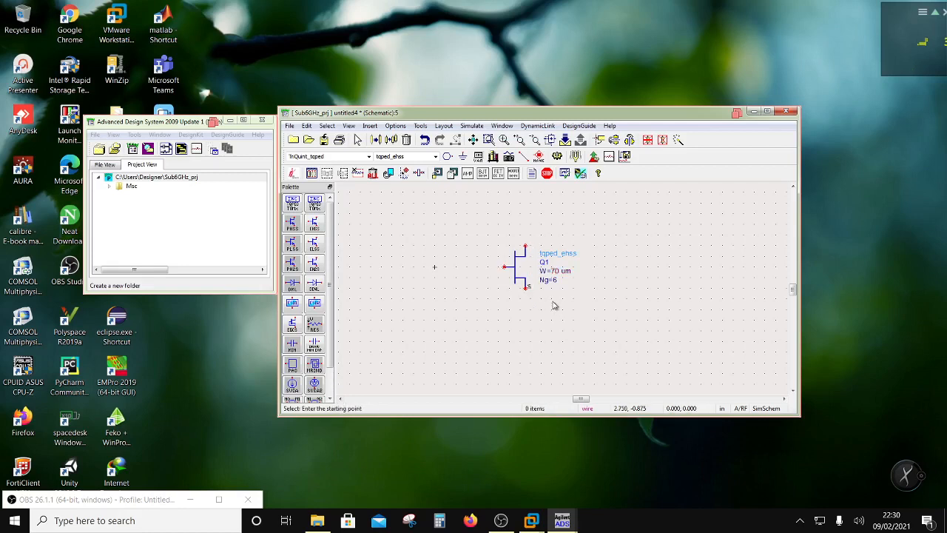
click(553, 281)
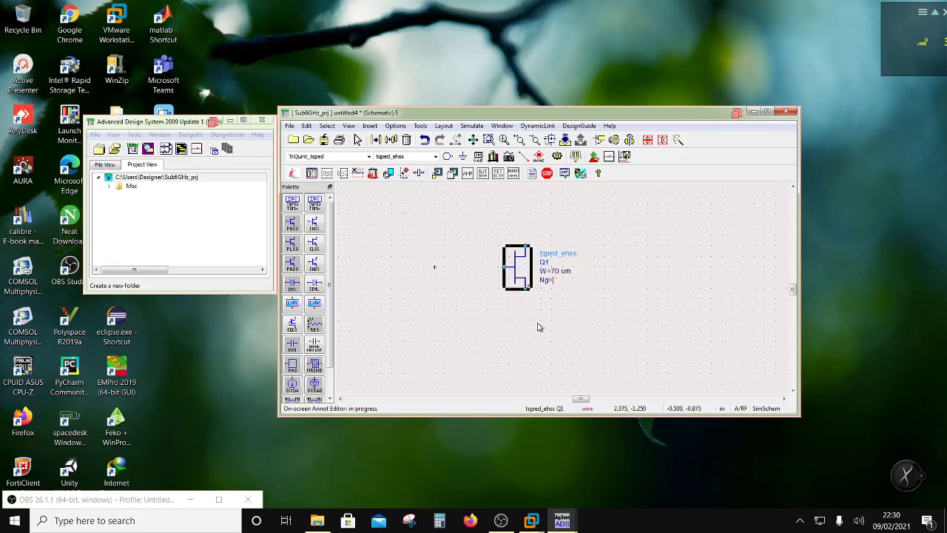
text(24)
key(Return)
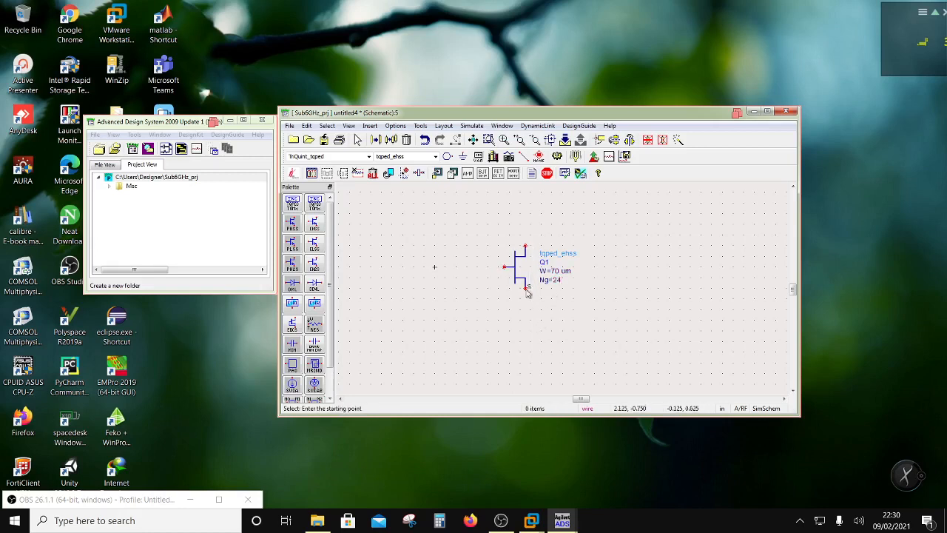
Step: Set the transistor's merged_contacts parameter to True
double_click(520, 284)
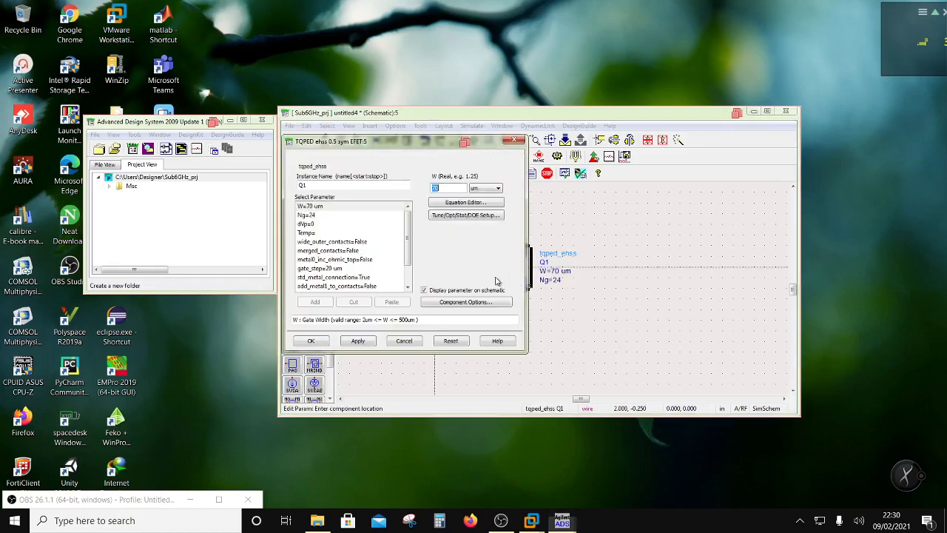
click(340, 250)
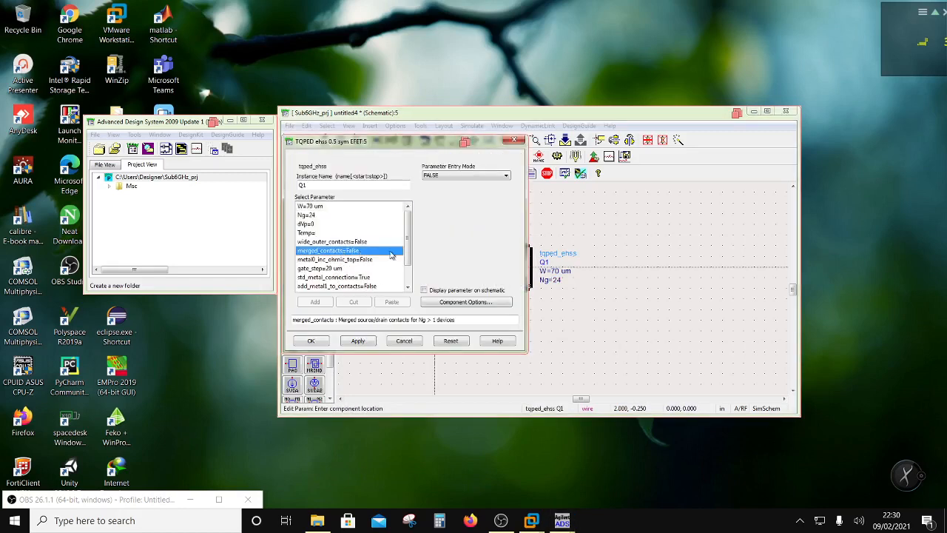
click(488, 176)
click(469, 183)
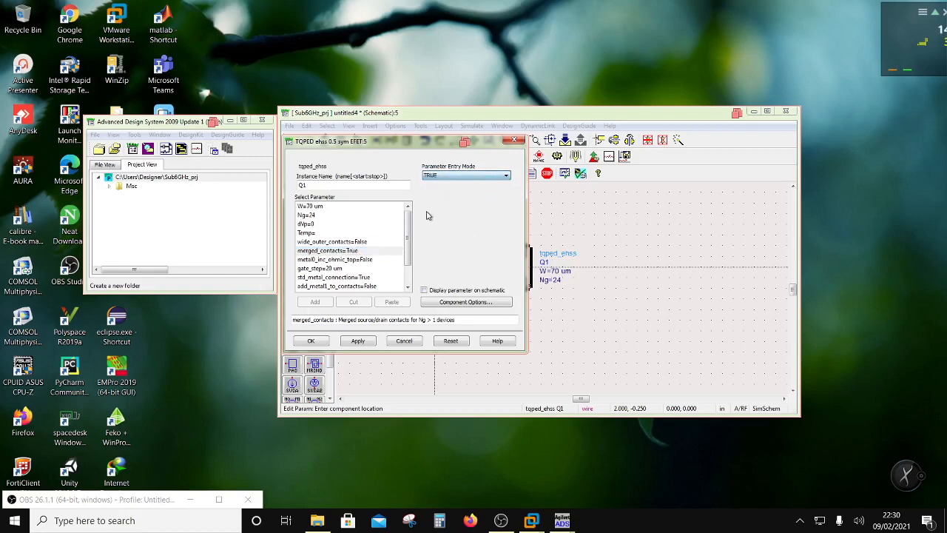
click(311, 341)
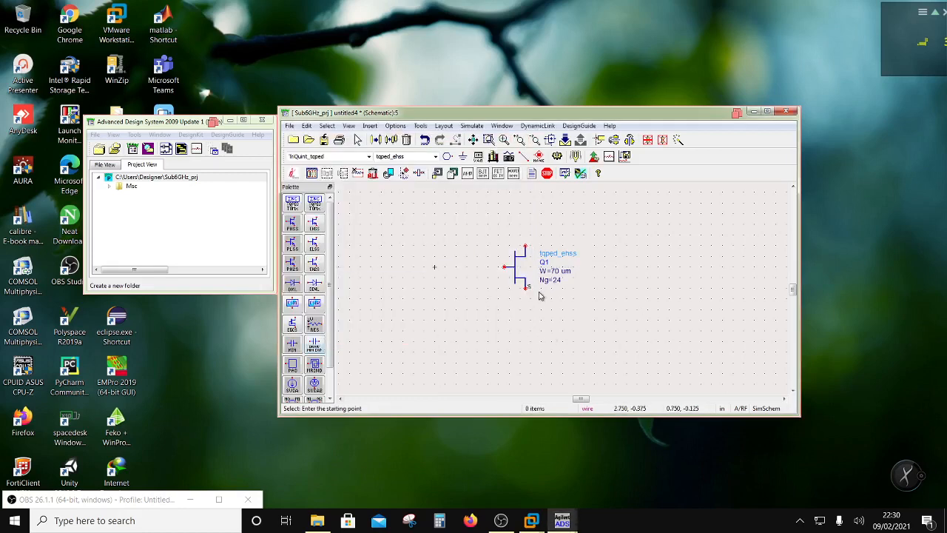
Step: Extend a short wire down from the transistor's source by pulling an attached ground away, and delete the ground symbol
click(462, 156)
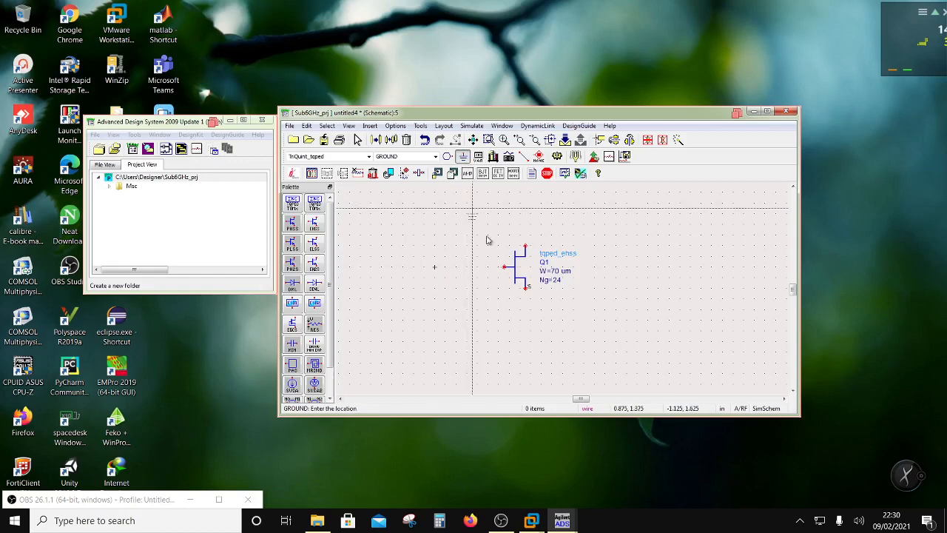
click(525, 288)
key(Escape)
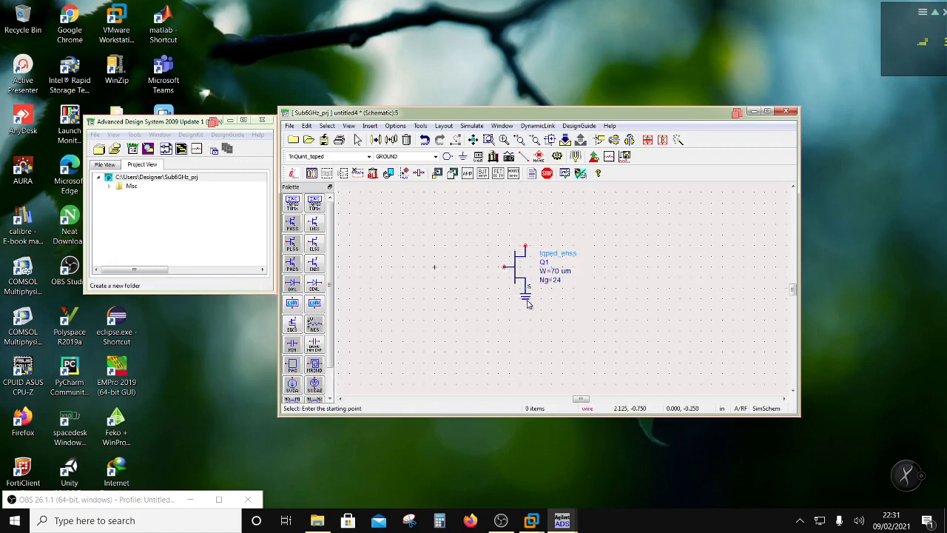
drag(526, 298, 525, 315)
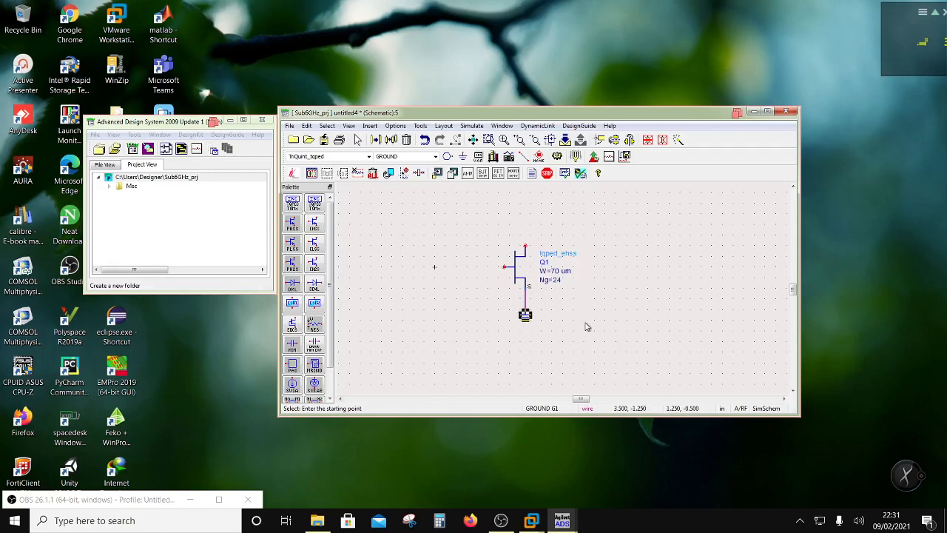
key(Delete)
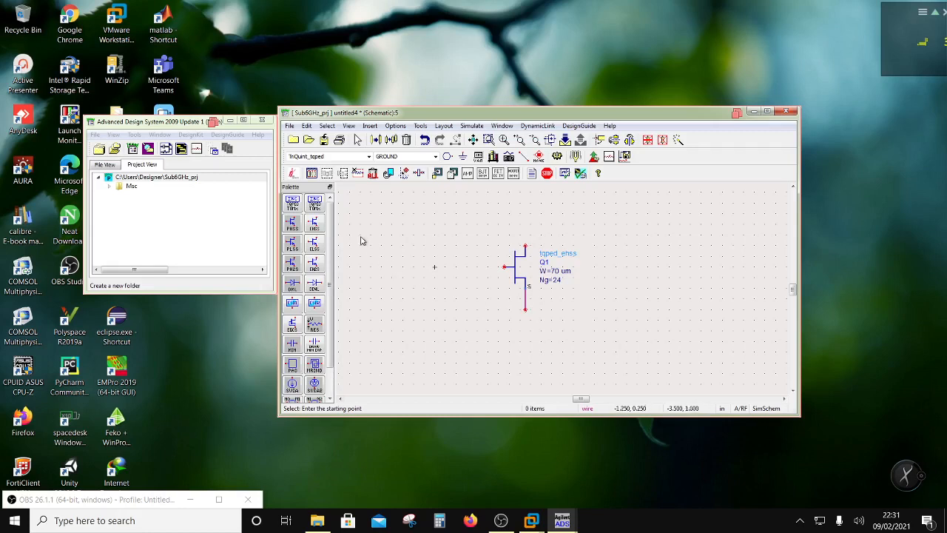
Step: Save the schematic design as DrvStg in the project's networks folder
click(323, 139)
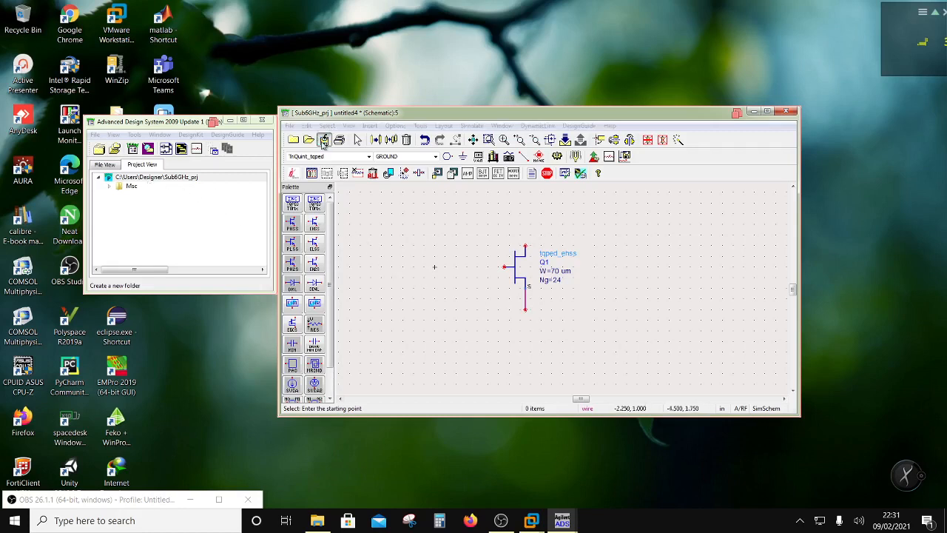
key(Tab)
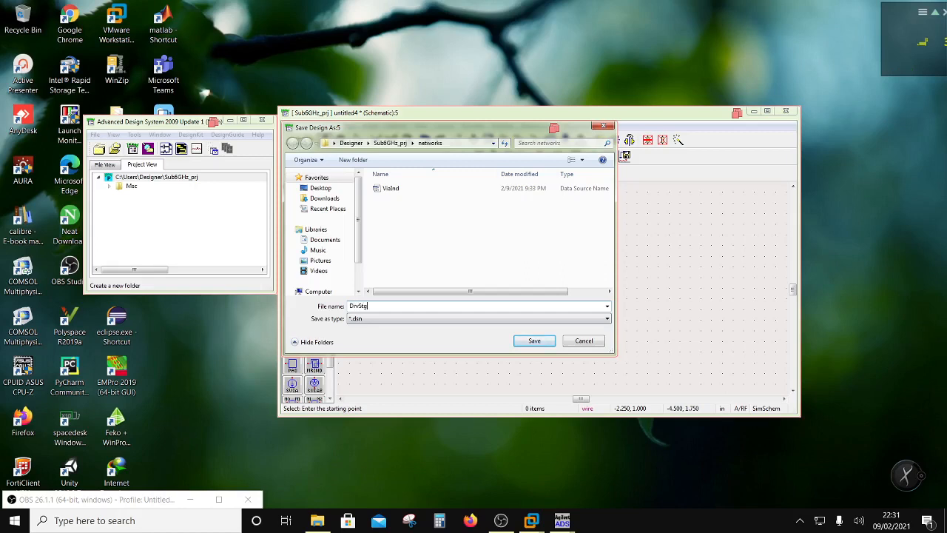
text(DrvStg)
click(527, 343)
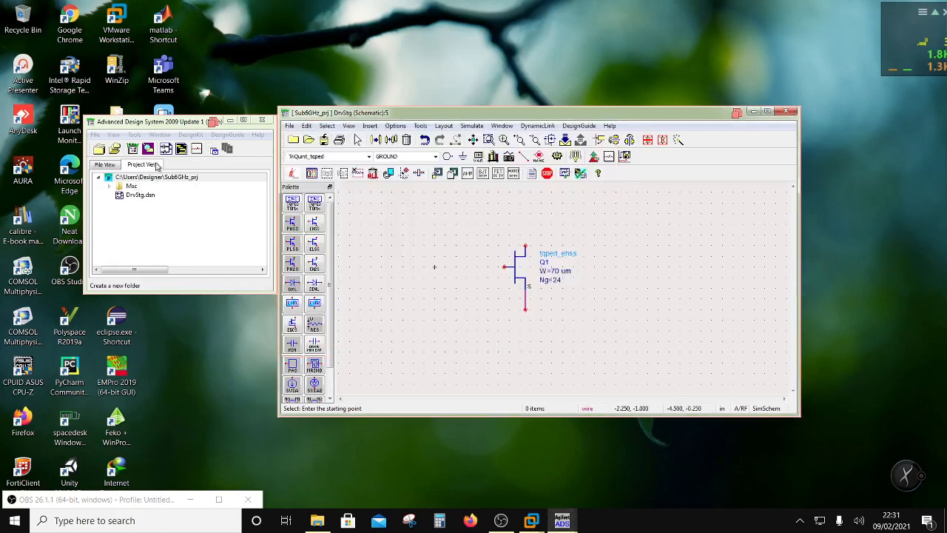
Step: Open a new layout window with the TriQuint_tqped component palette, and reposition and enlarge it
click(180, 150)
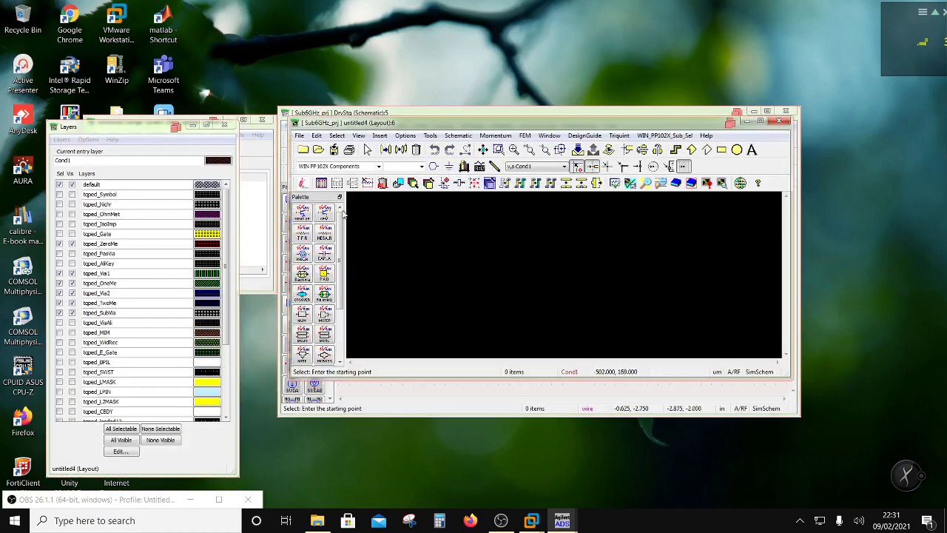
click(377, 165)
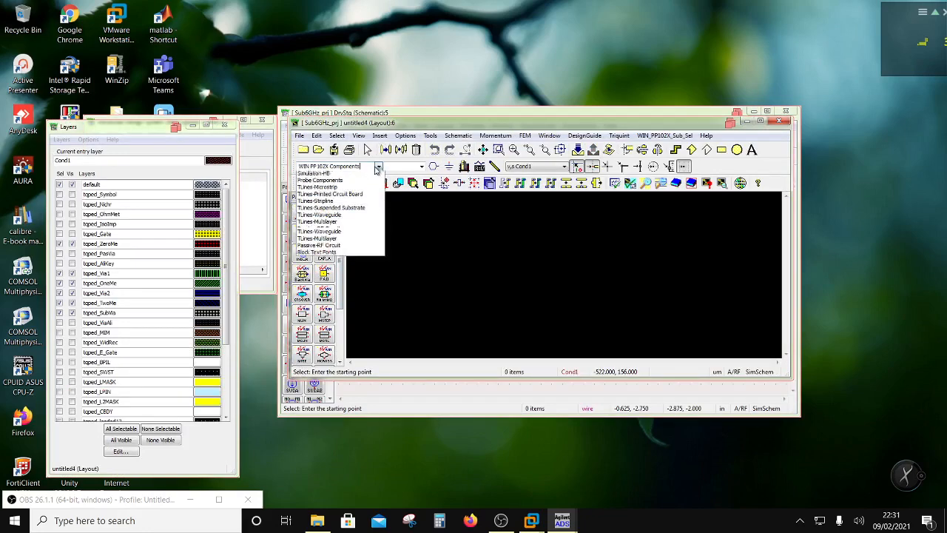
click(318, 182)
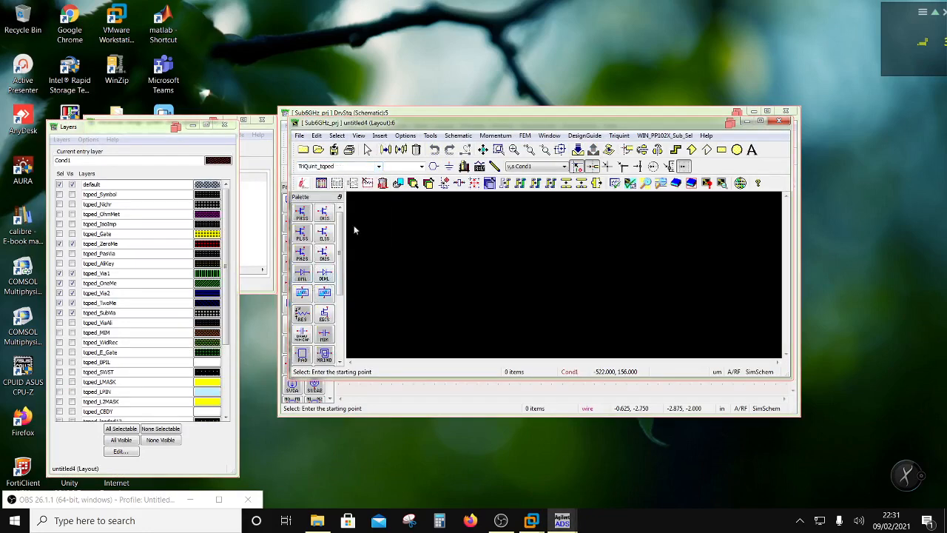
drag(378, 123, 346, 60)
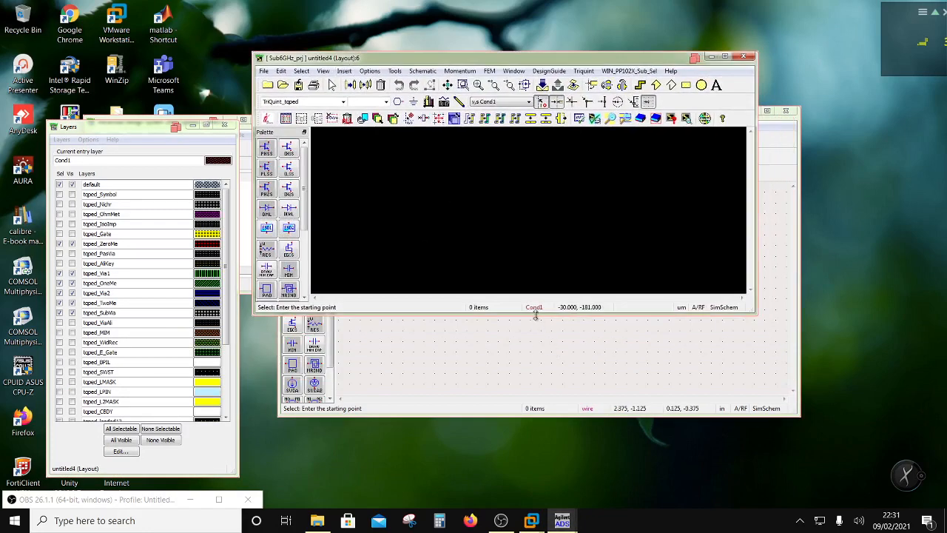
drag(535, 315, 547, 491)
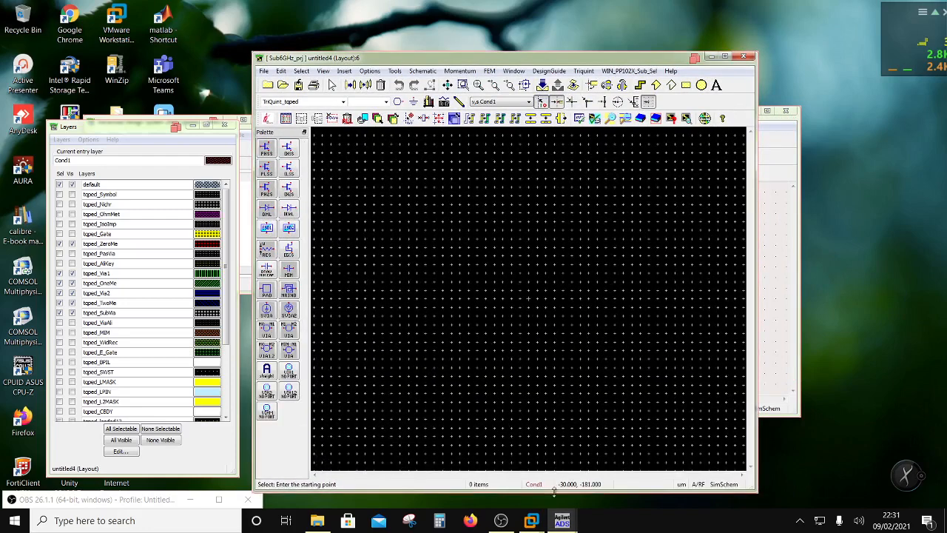
Step: Load the project's layout preferences file into the layout window and check its Grid/Snap settings
click(344, 71)
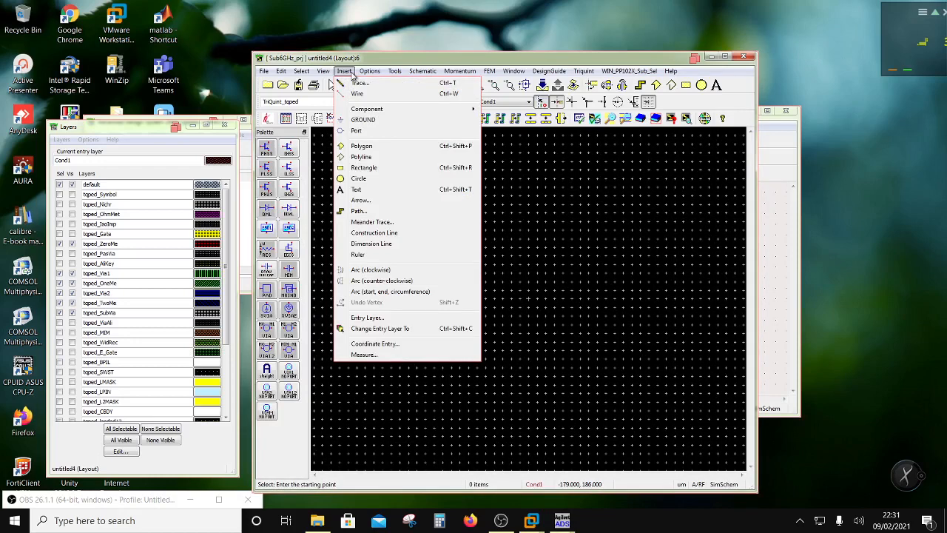
click(353, 74)
click(370, 71)
click(377, 82)
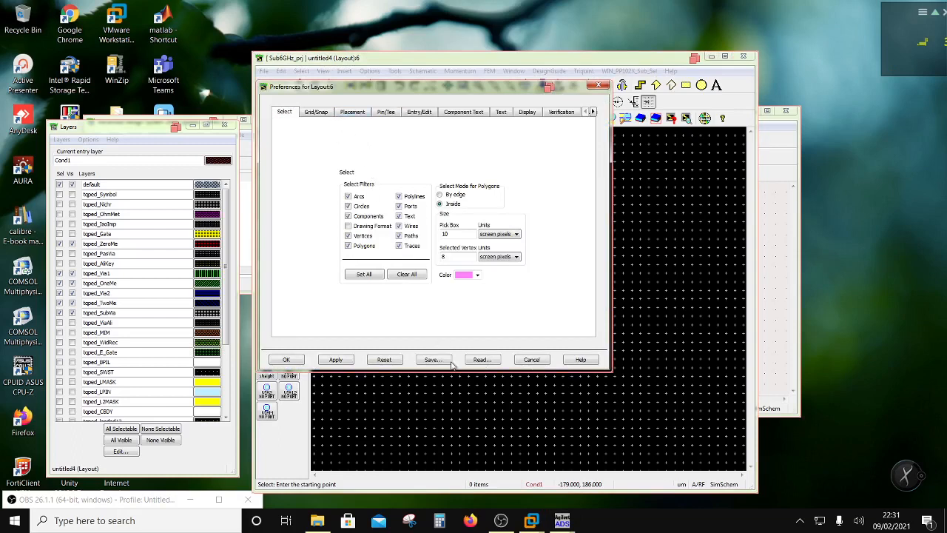
click(483, 360)
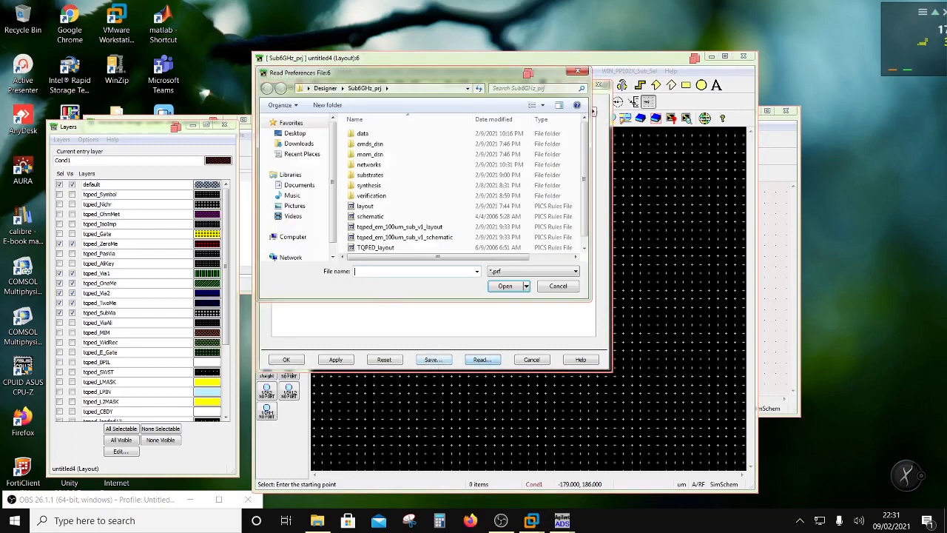
double_click(365, 205)
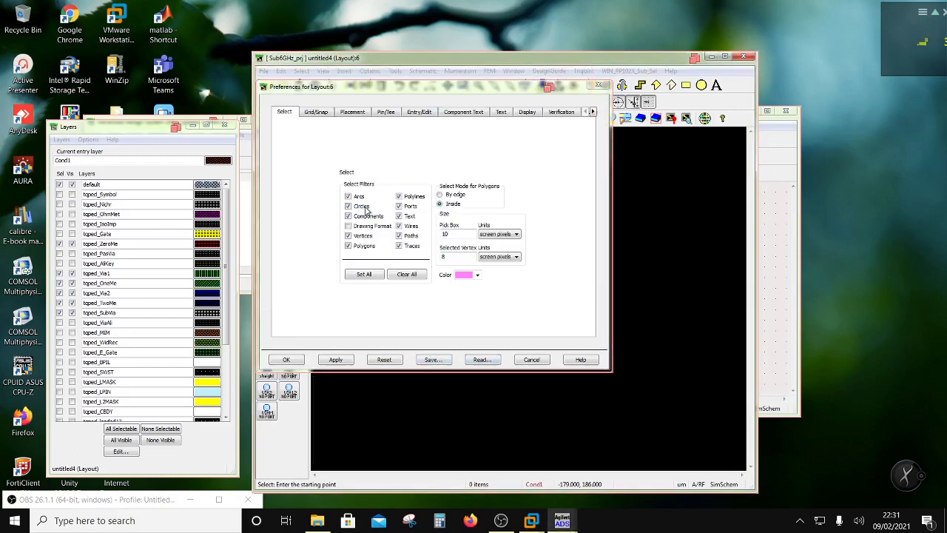
click(287, 360)
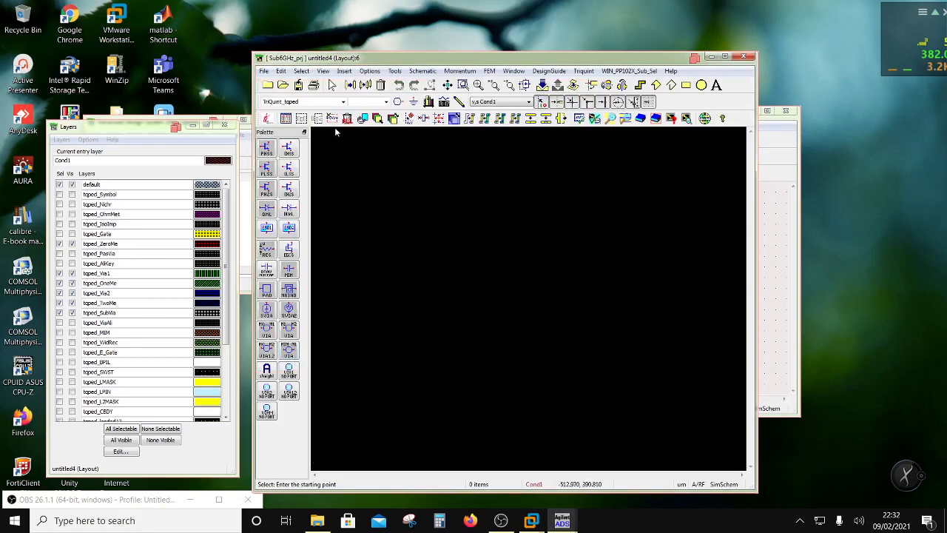
click(344, 71)
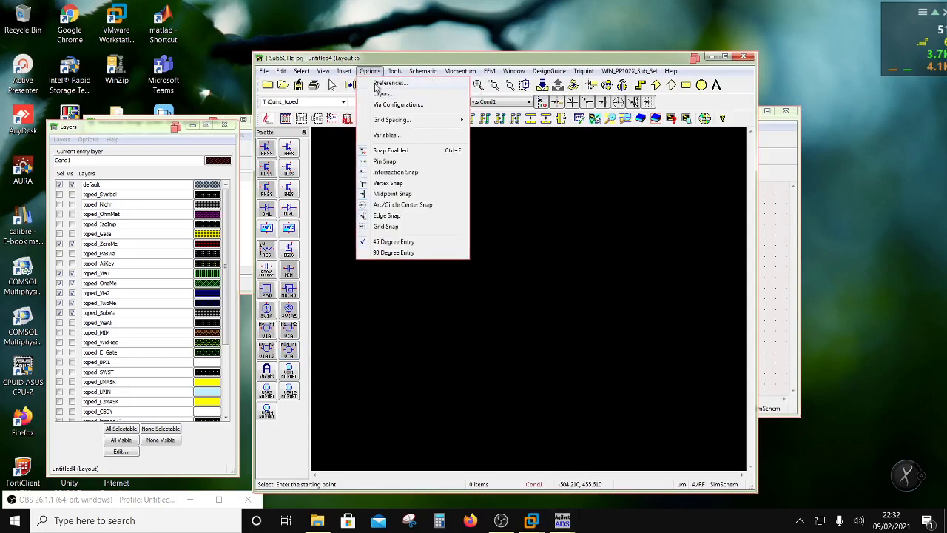
click(379, 83)
click(315, 112)
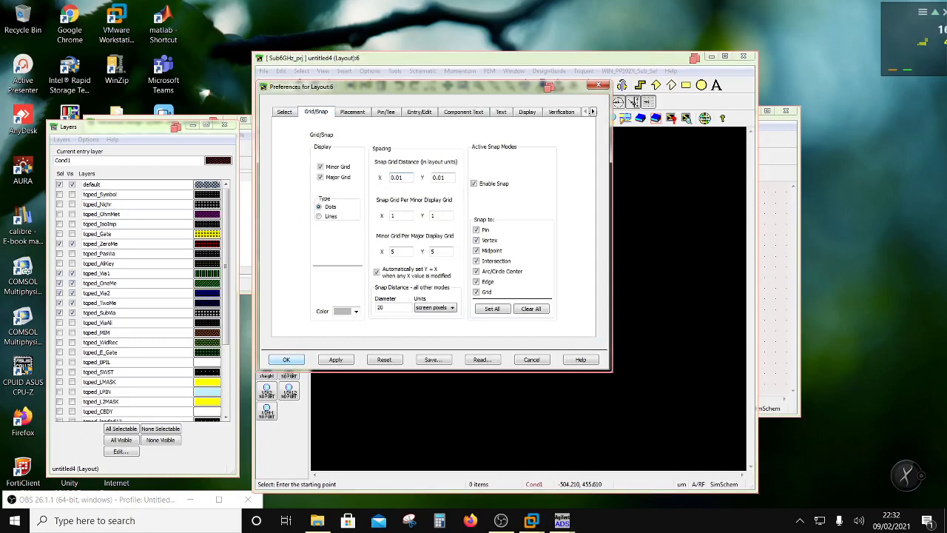
click(287, 360)
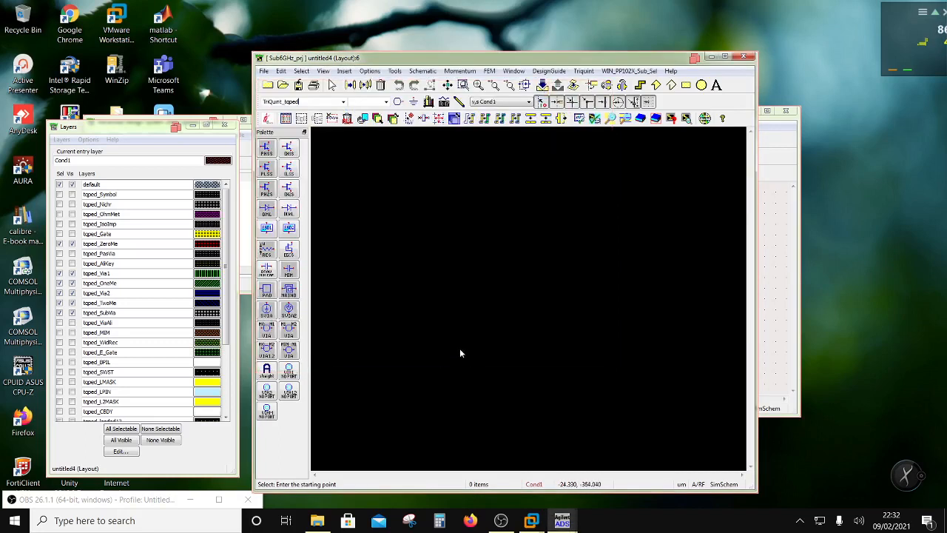
Step: Place a tqped_ehss transistor in the layout with W 70 um and Ng 24, choosing its merged_contacts option as well
click(288, 148)
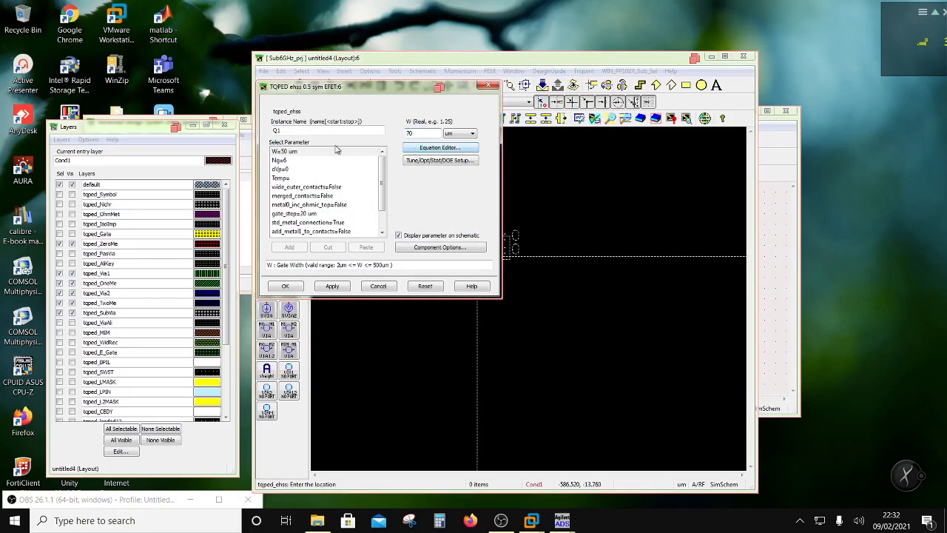
click(309, 162)
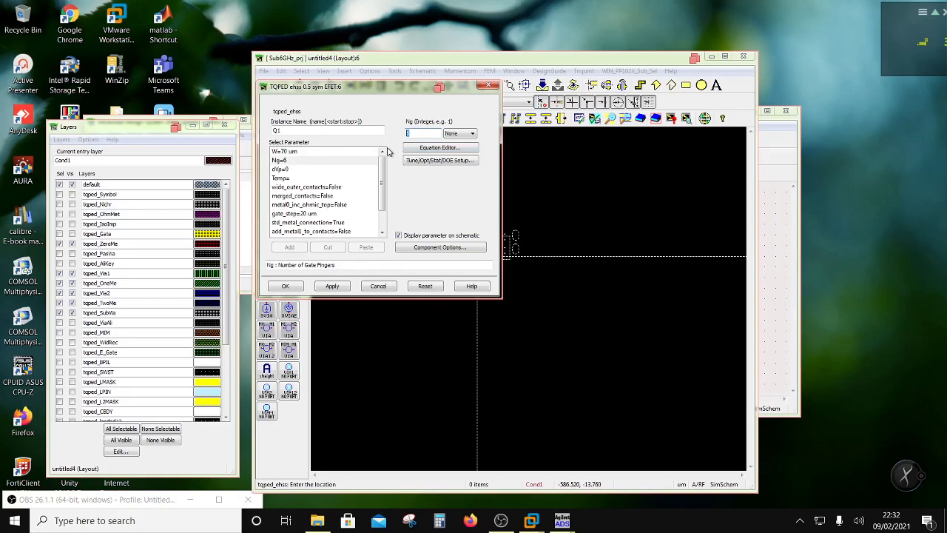
click(320, 169)
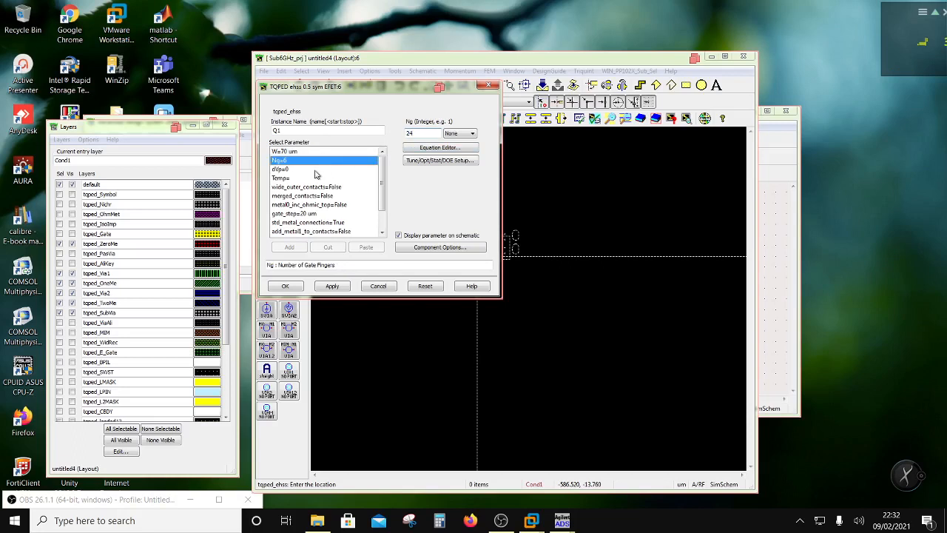
click(348, 196)
click(445, 122)
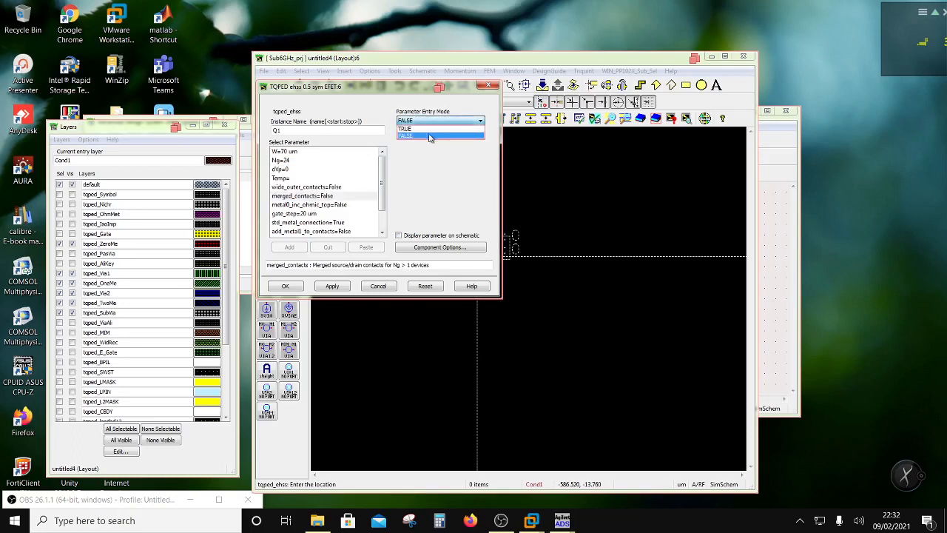
click(430, 136)
click(287, 286)
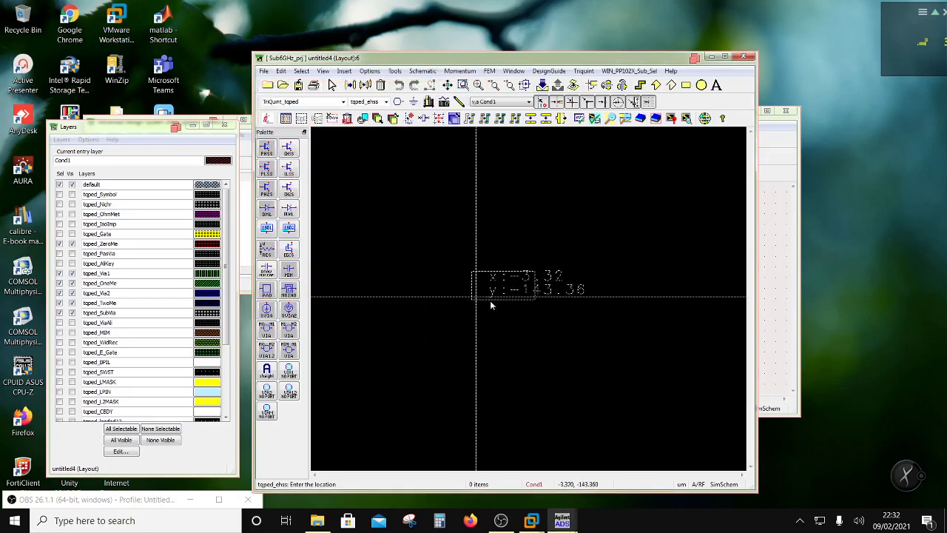
click(473, 304)
key(Escape)
scroll(516, 288, up, 3)
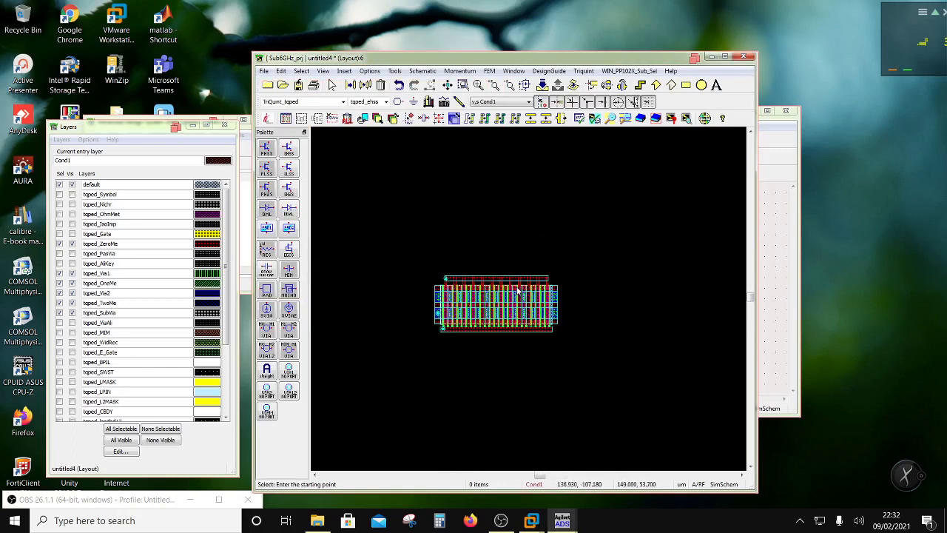
scroll(502, 311, up, 2)
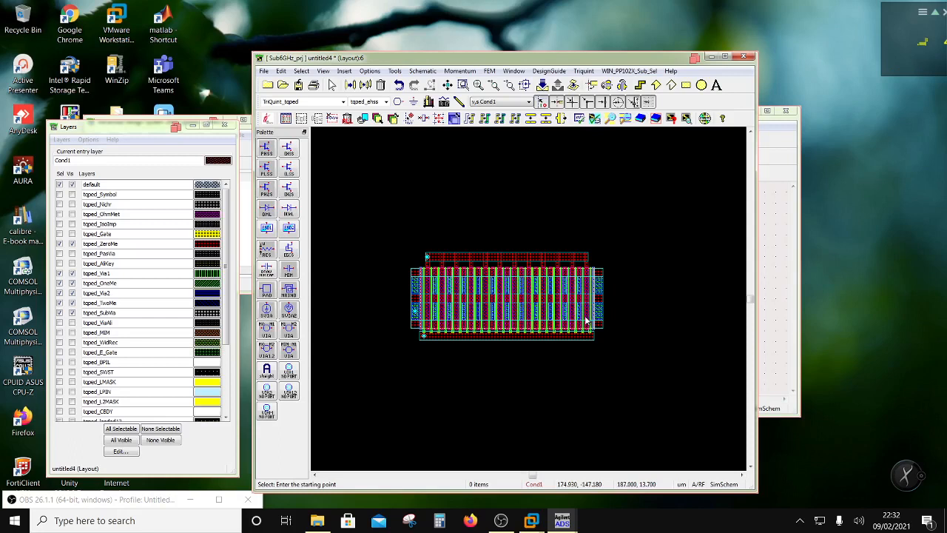
Step: Move the layout window aside to check the transistor's source in the DrvStg schematic, and bring the layout back
drag(414, 65, 208, 176)
click(522, 372)
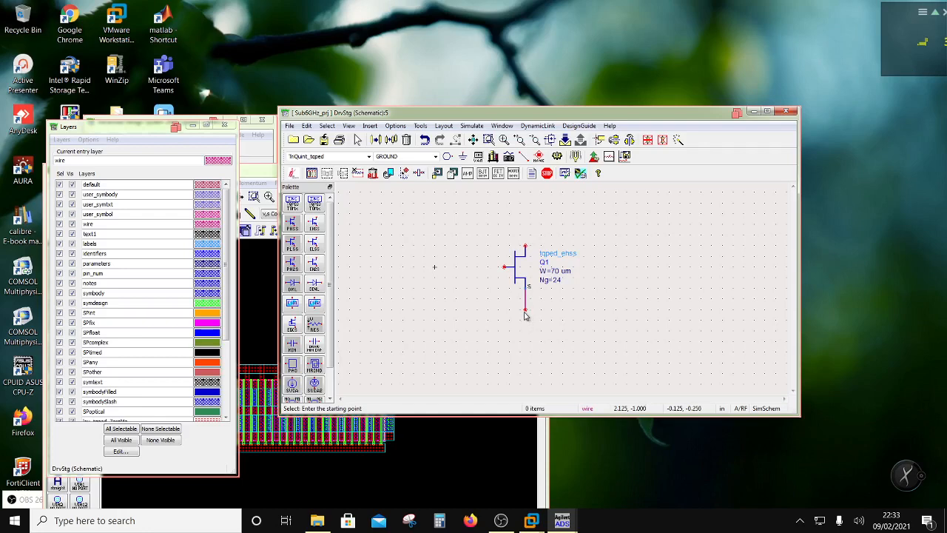
click(266, 256)
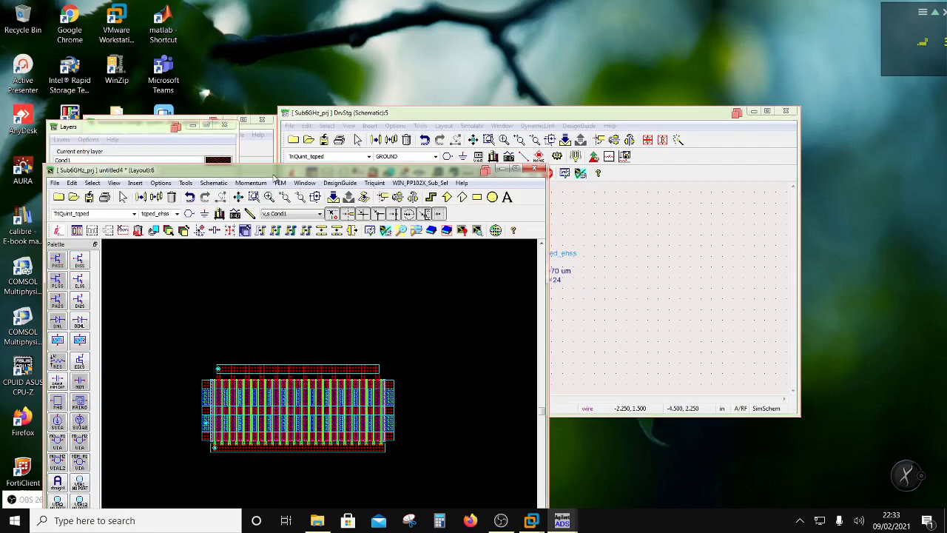
drag(274, 175, 437, 67)
Step: Shift the layout transistor up and to the right, and place a 90 by 90 um substrate via (tqped_svia) on each side of it
drag(392, 289, 430, 264)
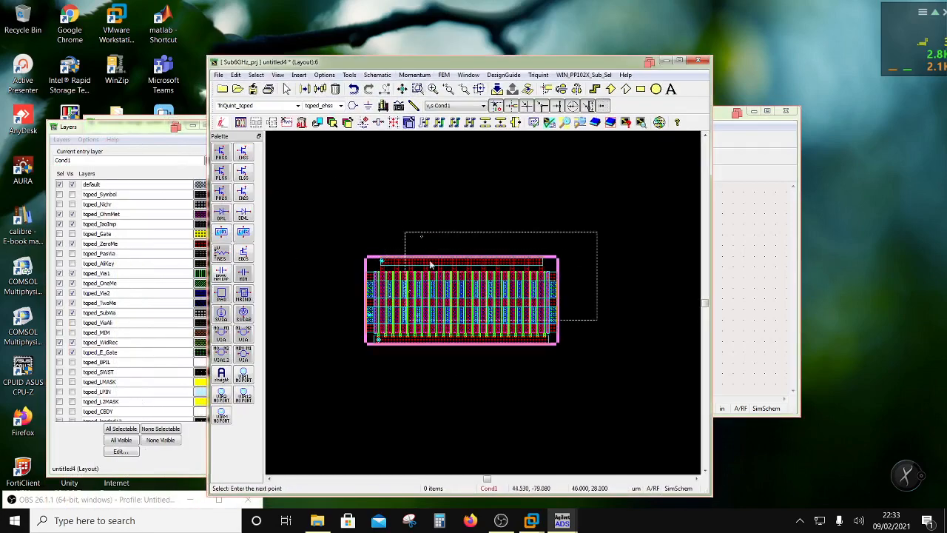
click(426, 243)
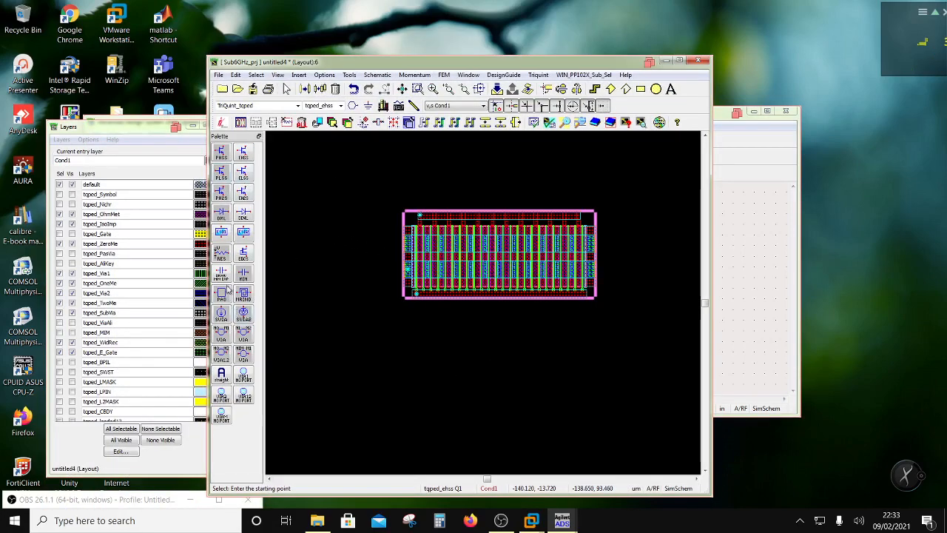
double_click(221, 315)
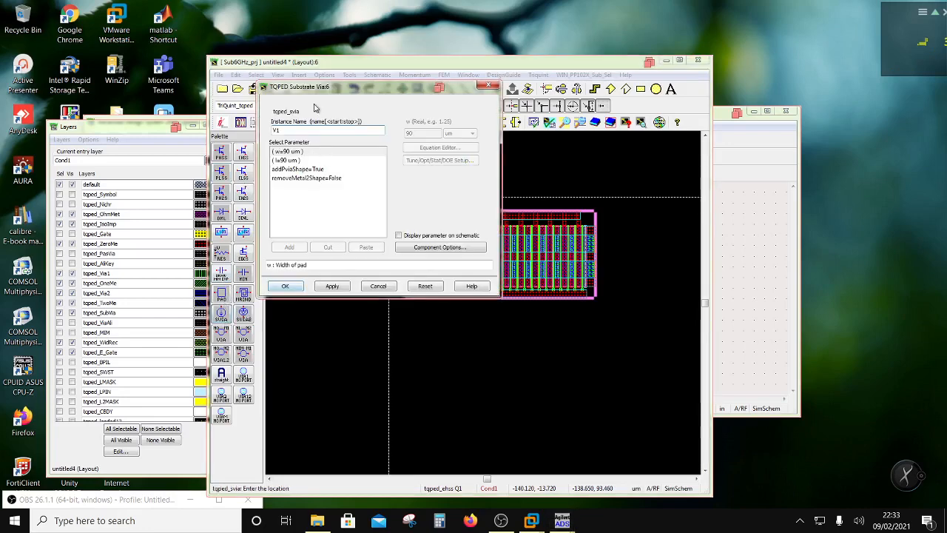
click(285, 286)
click(338, 260)
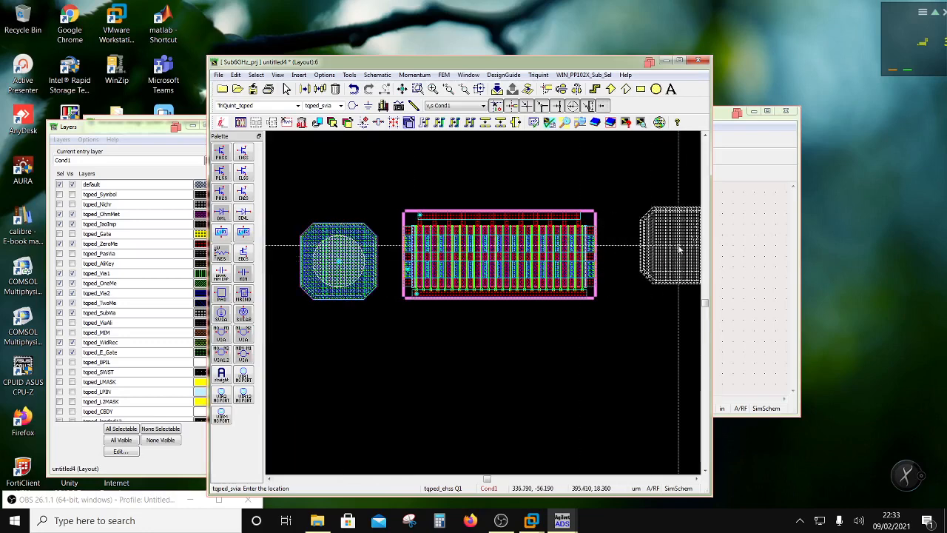
click(656, 256)
key(Escape)
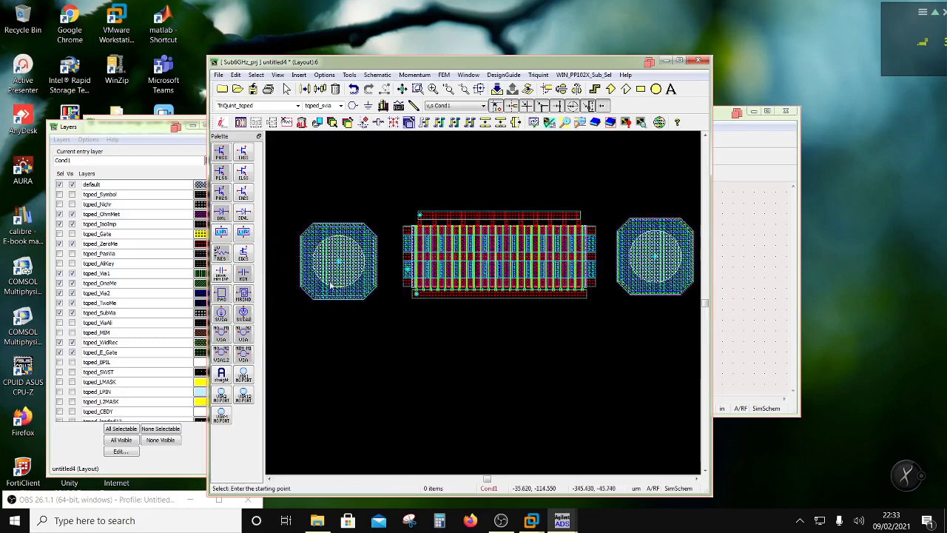
Step: Select the left substrate via, review the source connection in the DrvStg schematic, and return to the layout
click(365, 284)
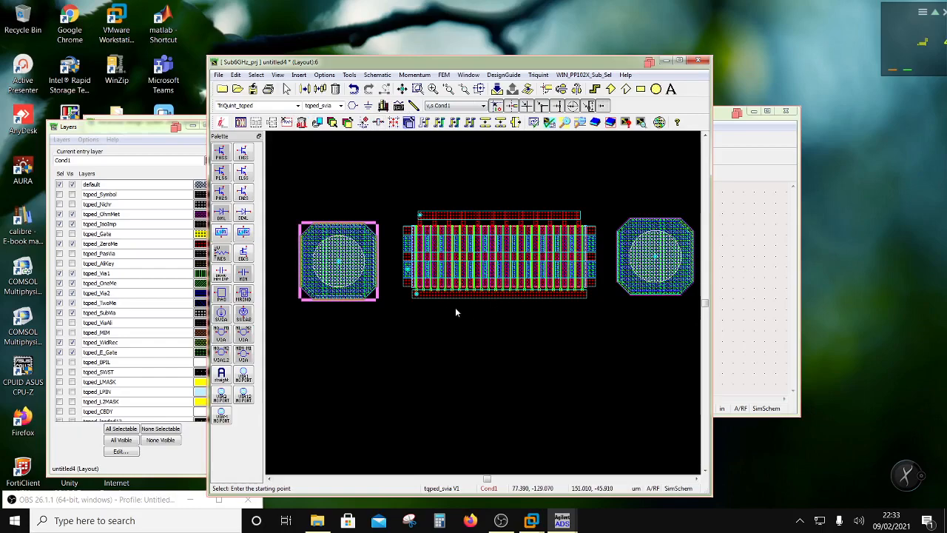
drag(461, 66, 708, 211)
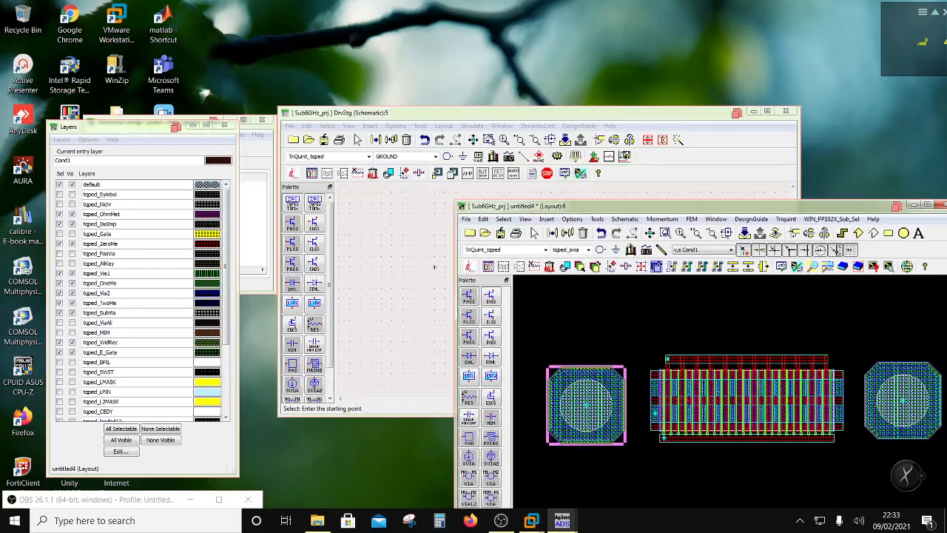
click(457, 119)
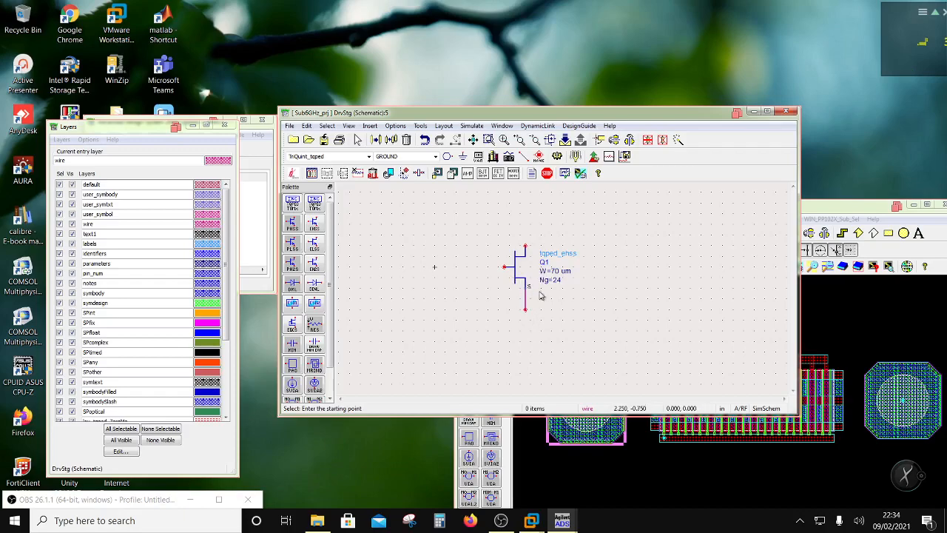
drag(851, 205, 298, 146)
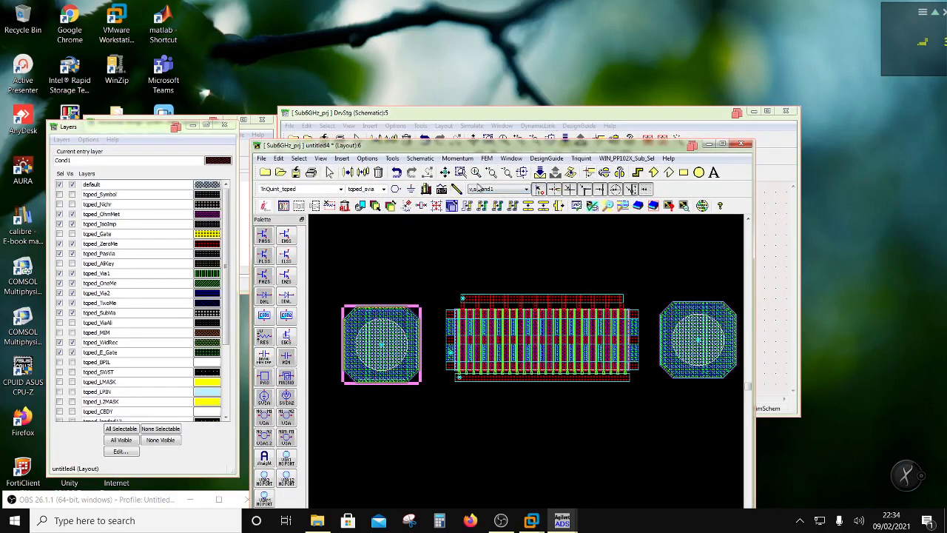
Step: Hide the lowest toolbar row of the layout window and enlarge the view around the left via
click(458, 358)
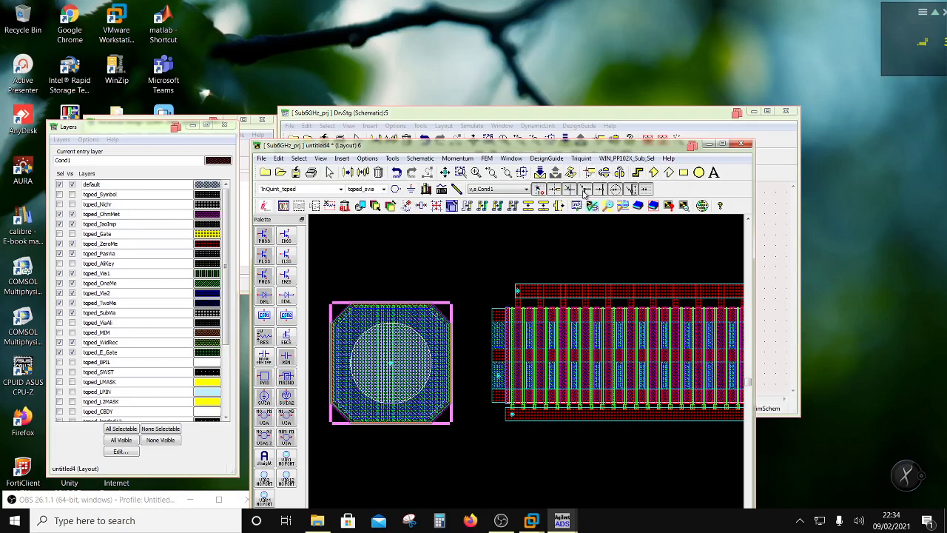
right_click(734, 207)
click(759, 247)
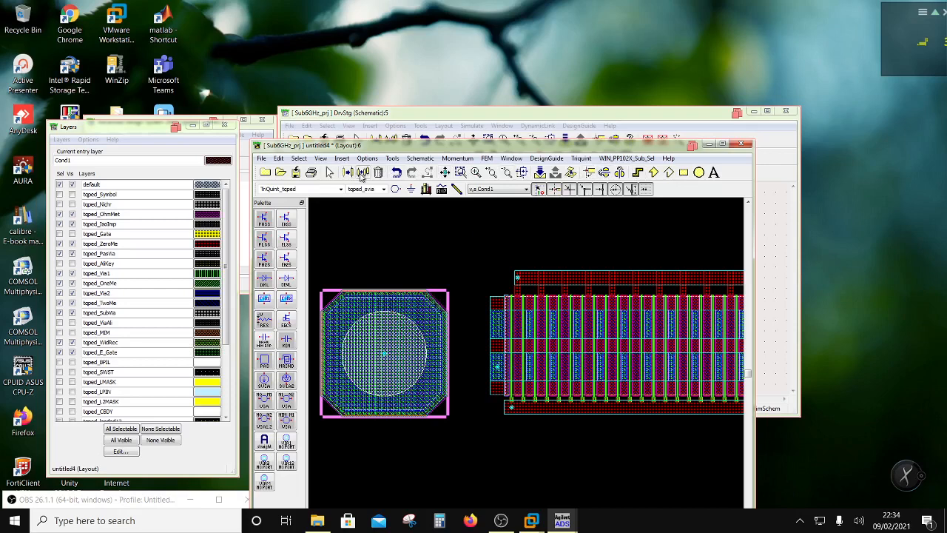
Step: Move the left substrate via by reference so its right edge meets the transistor's left edge
click(362, 172)
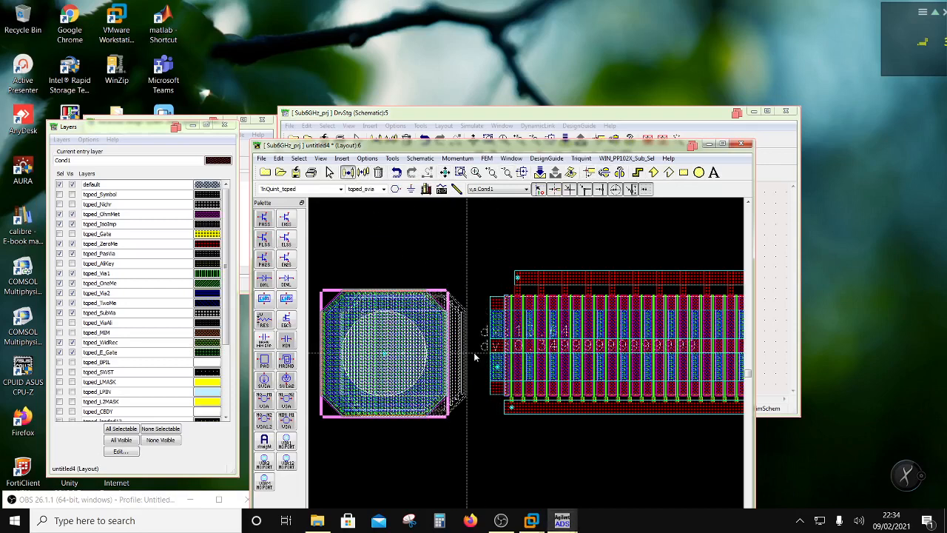
click(475, 357)
click(518, 349)
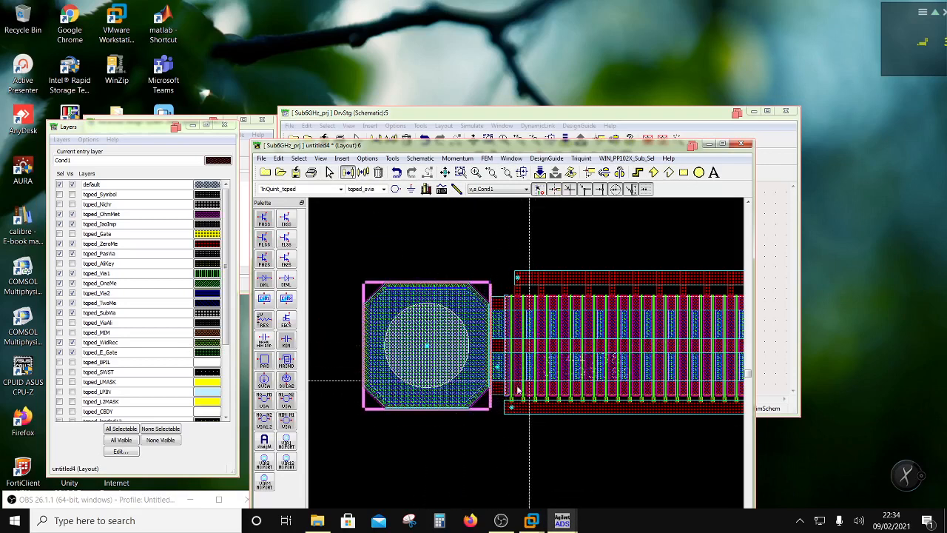
key(Escape)
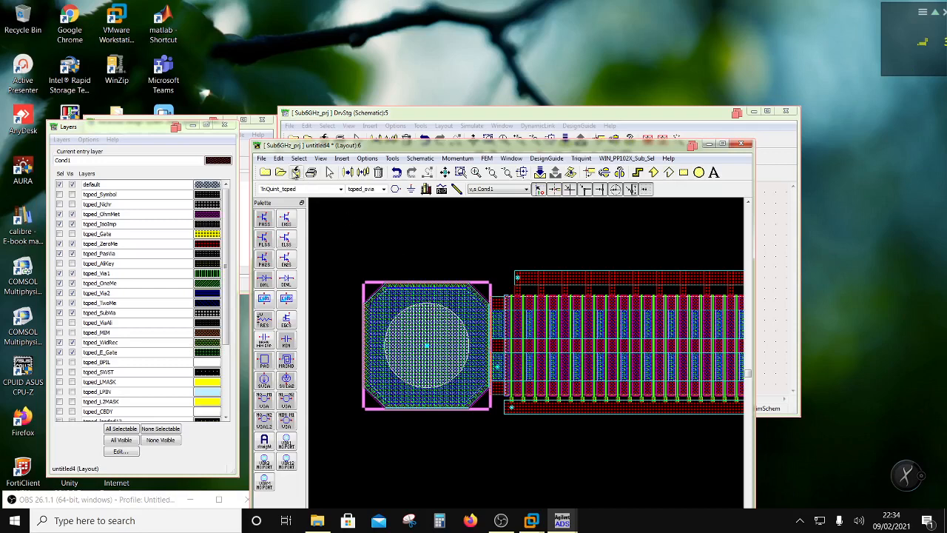
Step: Apply a relative move of X -20 and Y 0 to the left substrate via, and bring the DrvStg schematic forward
click(278, 159)
mouse_move(300, 277)
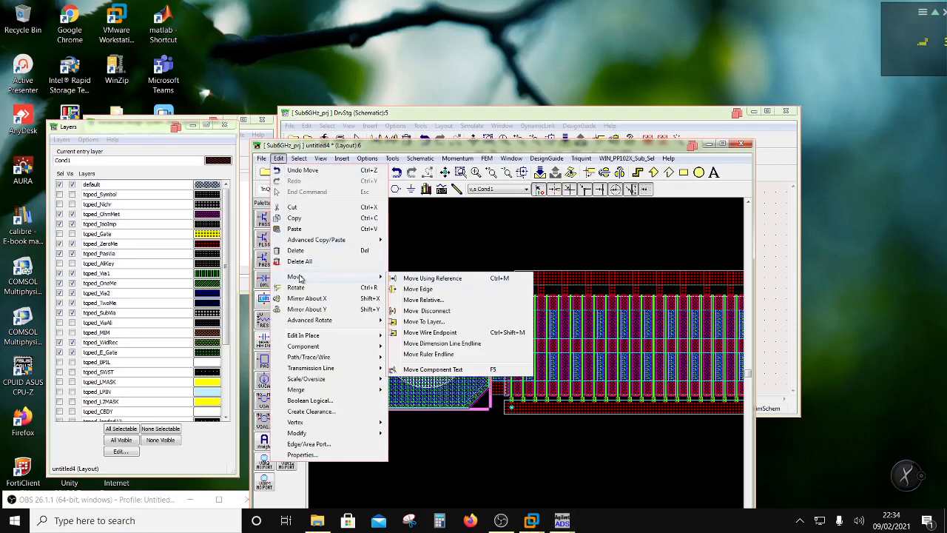
click(423, 299)
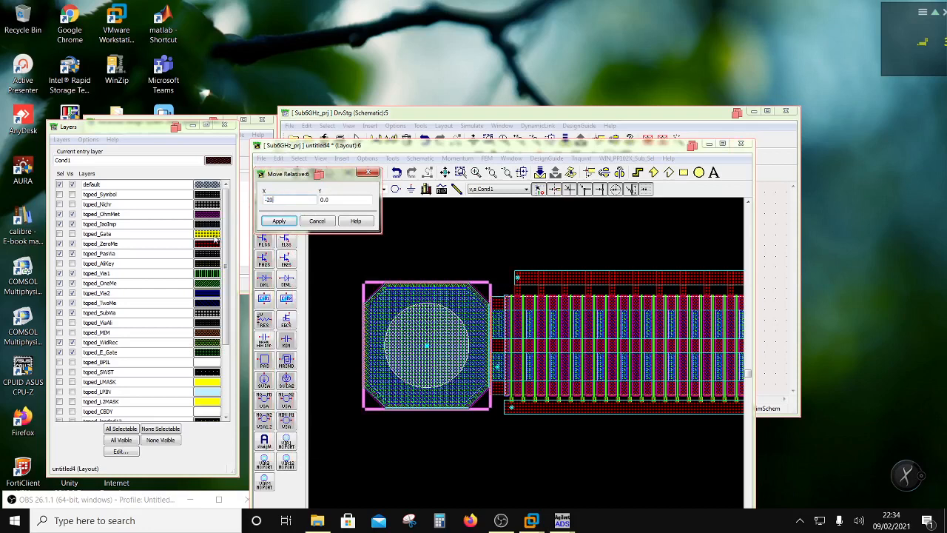
click(294, 223)
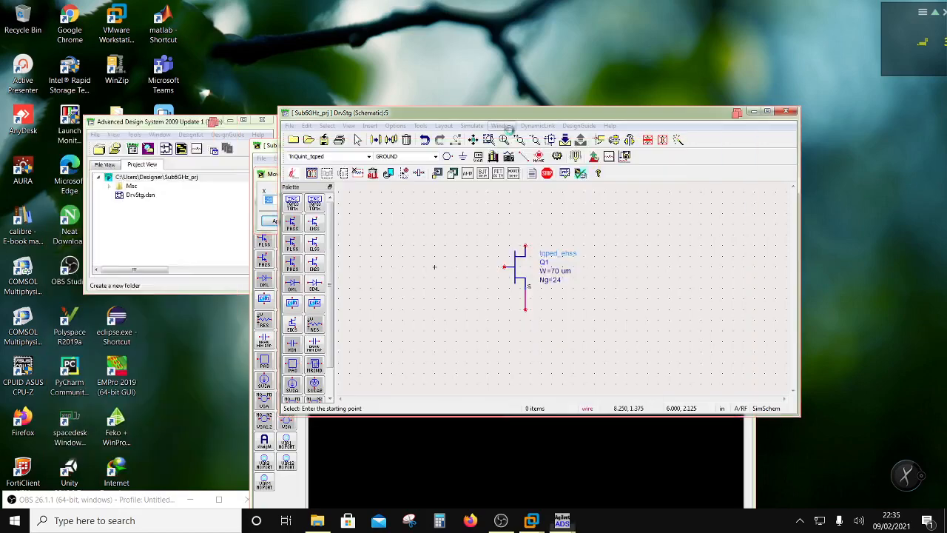
click(512, 134)
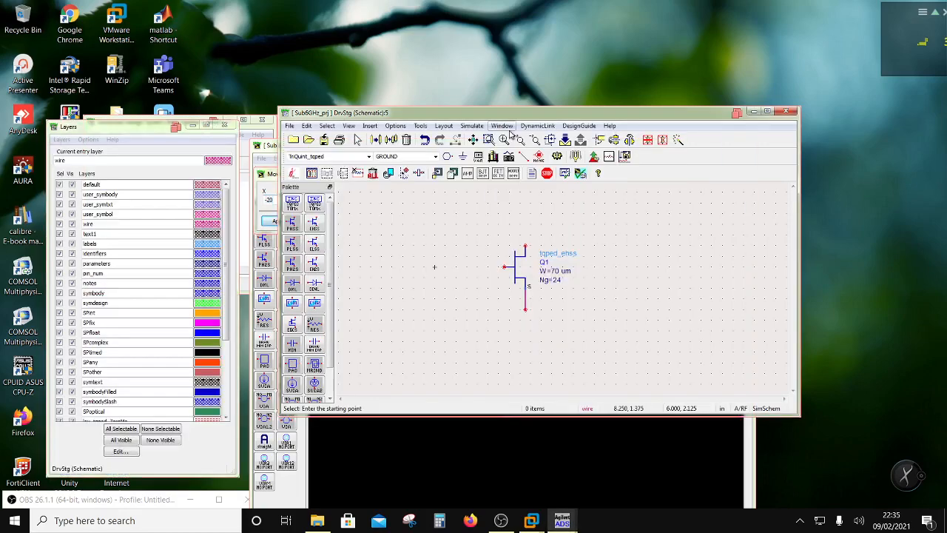
Step: Move the right substrate via by reference so its left edge meets the transistor's right edge, with the DrvStg schematic window set aside
drag(512, 120, 884, 212)
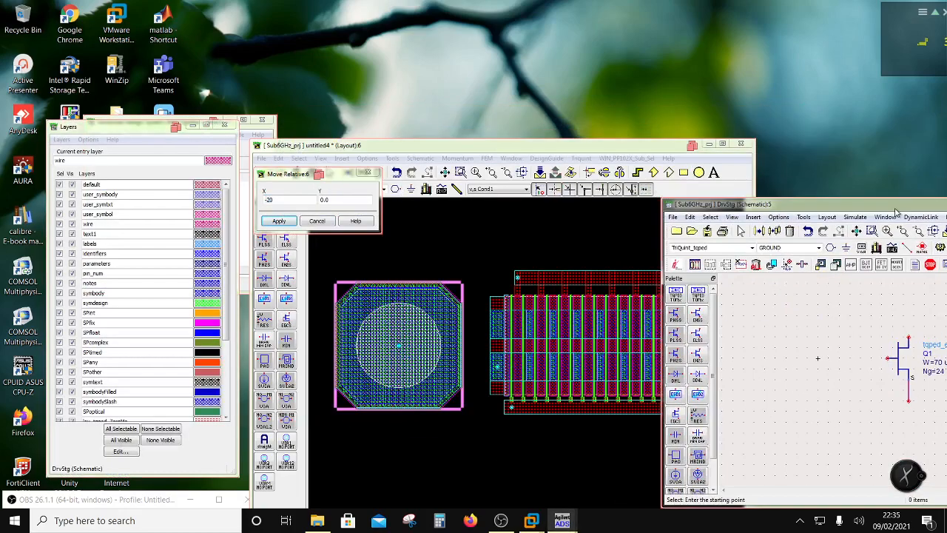
click(503, 148)
scroll(699, 440, down, 3)
scroll(569, 482, up, 1)
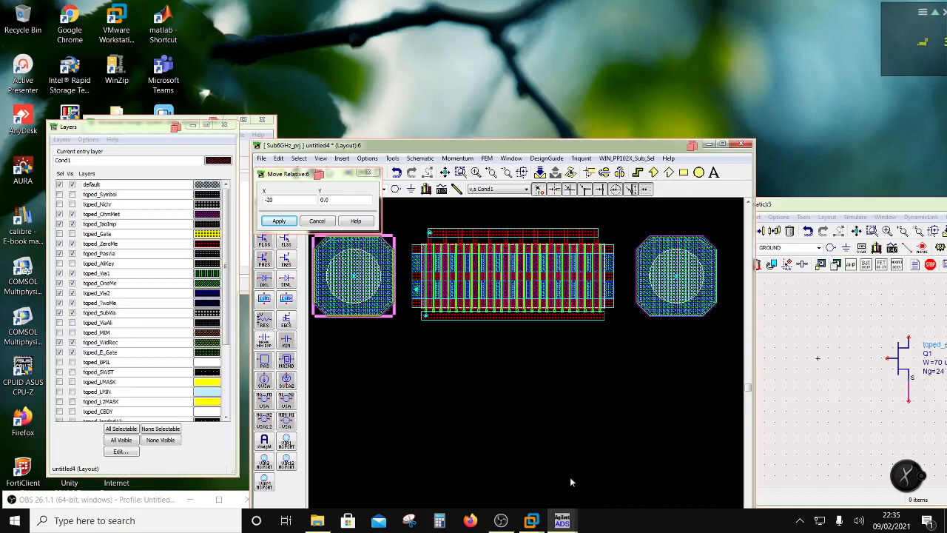
click(664, 285)
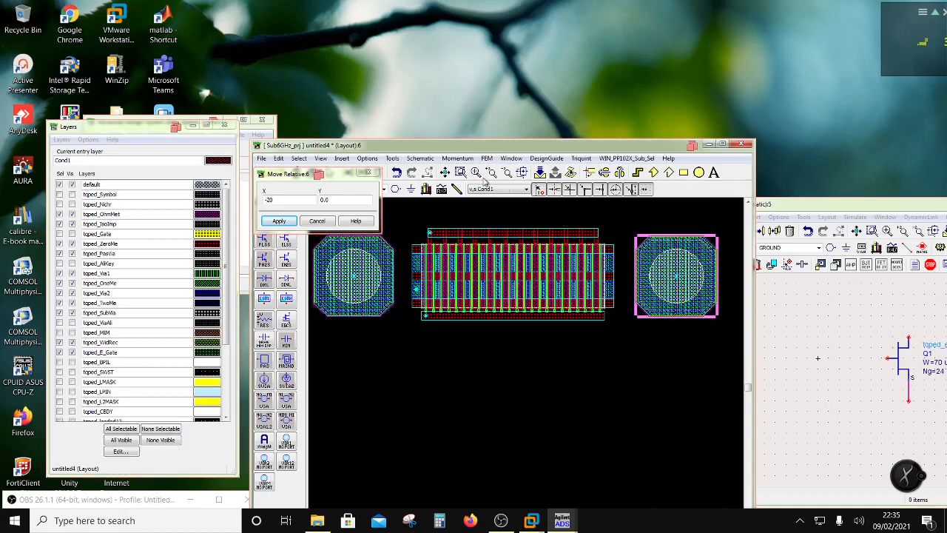
click(369, 172)
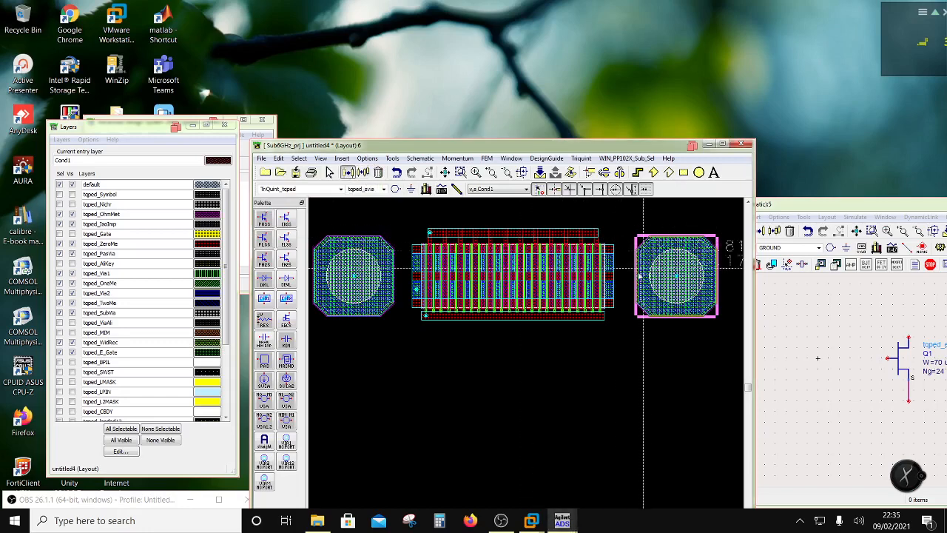
drag(636, 279, 615, 280)
Step: Apply a relative move of X 20 and Y 0 to the right substrate via, then deselect it
click(278, 158)
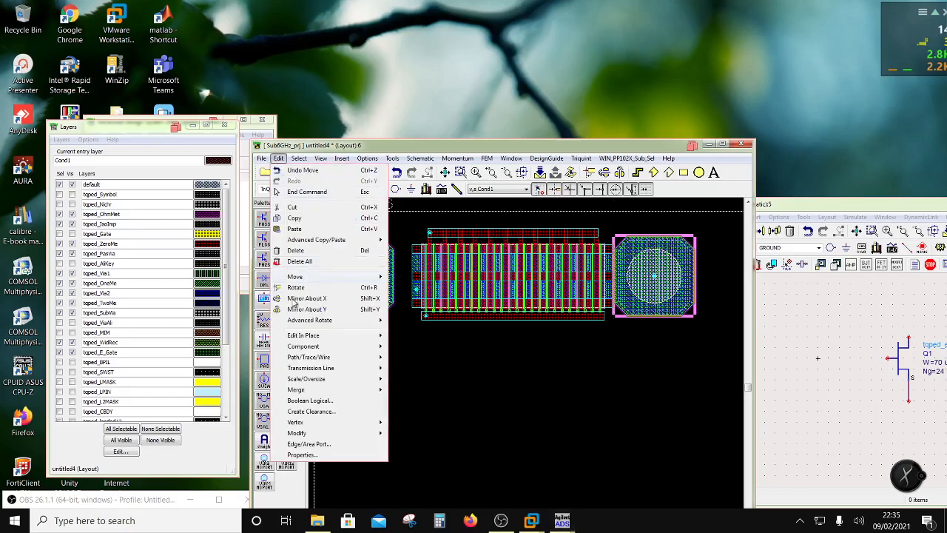
mouse_move(296, 277)
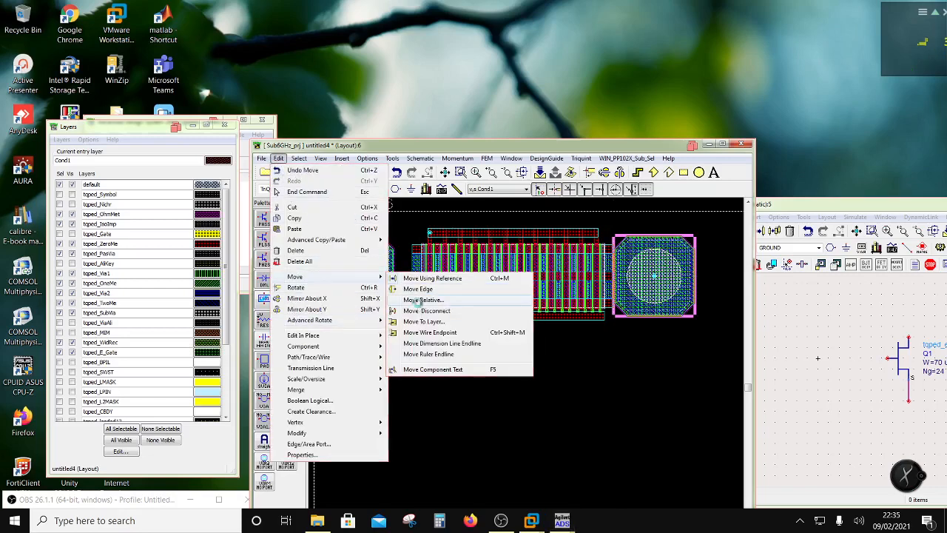
click(443, 300)
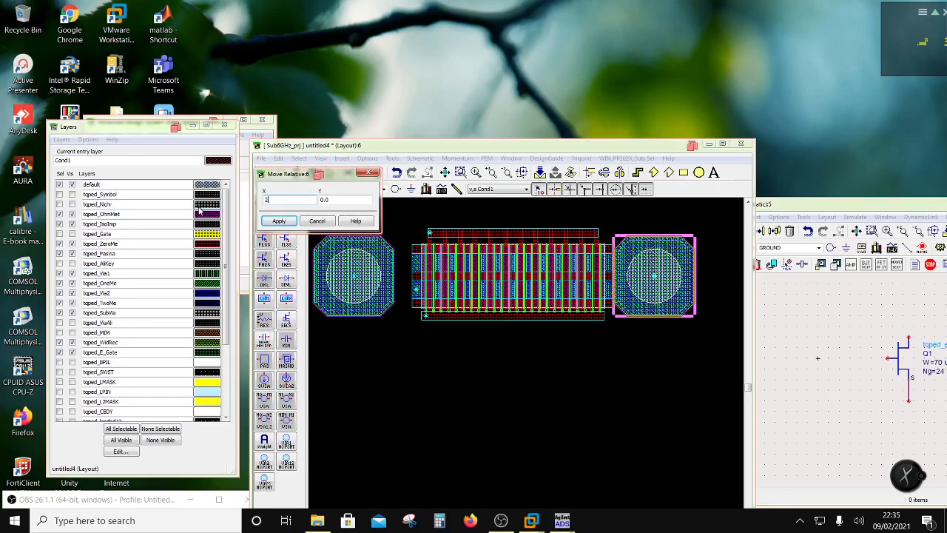
click(279, 221)
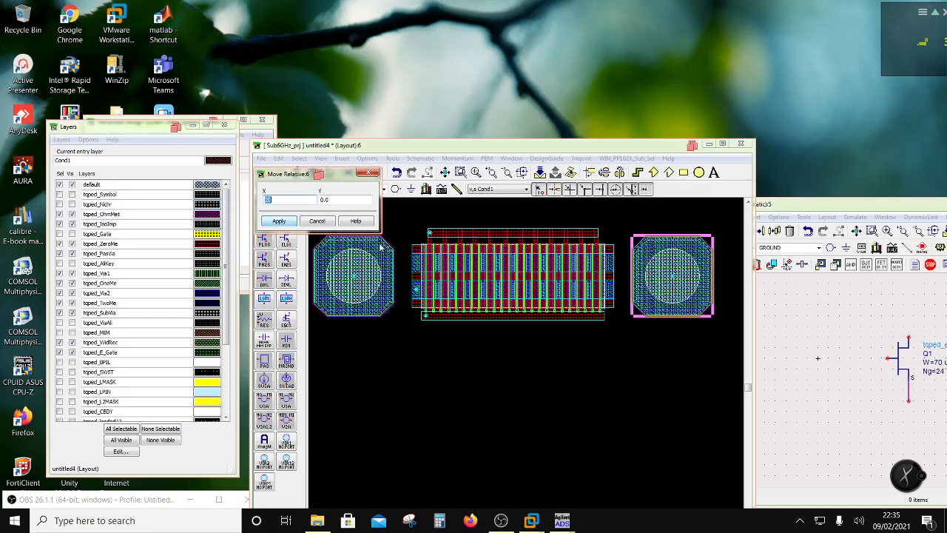
click(653, 392)
click(367, 173)
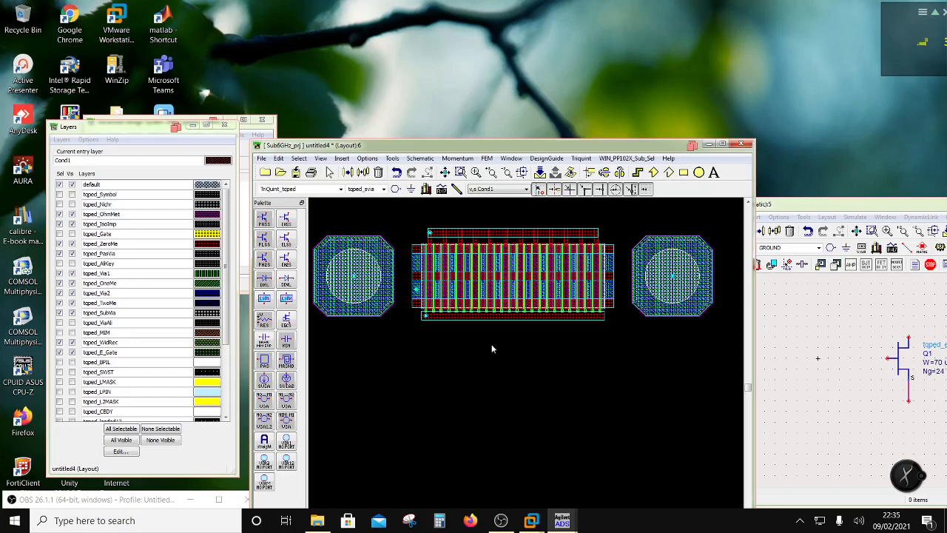
Step: Review the DrvStg schematic and save the layout as LayDrv in the networks folder of Sub6GHz_prj
drag(855, 211, 586, 193)
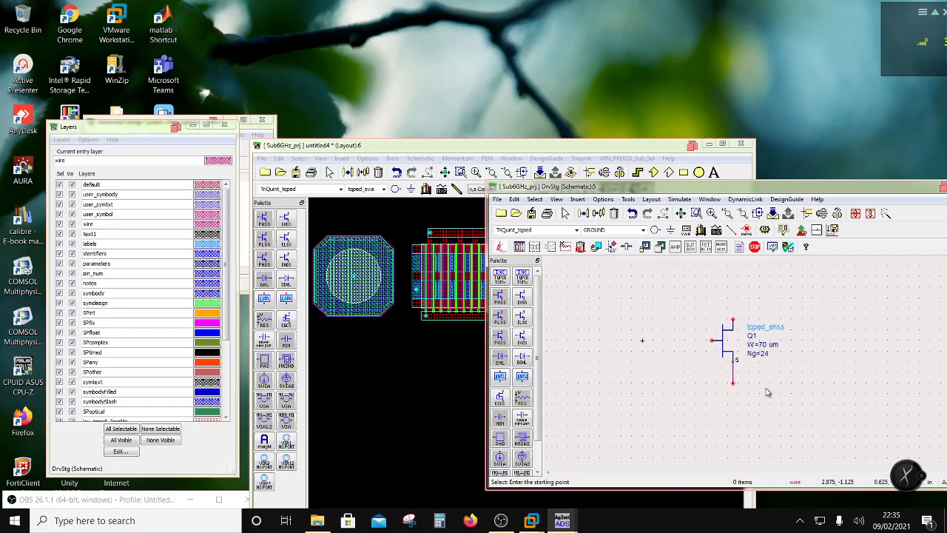
click(455, 147)
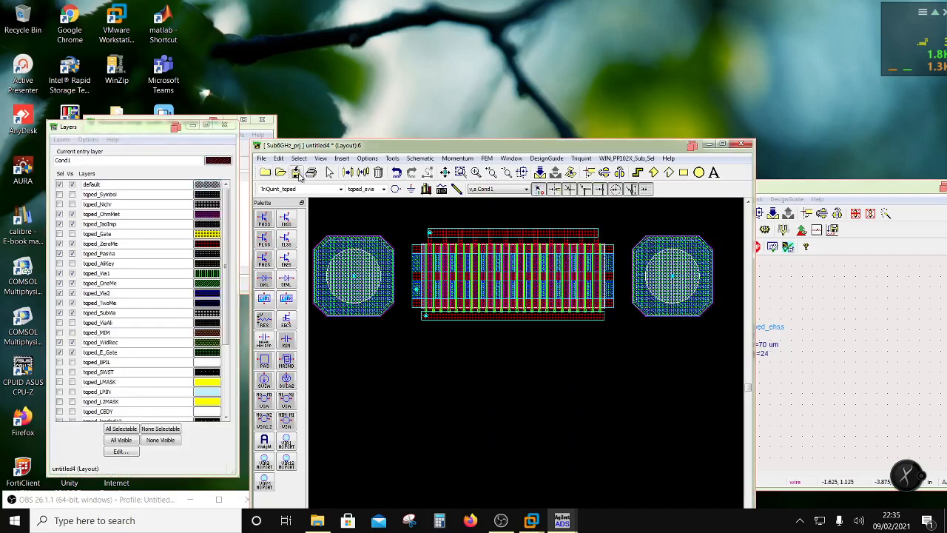
click(296, 172)
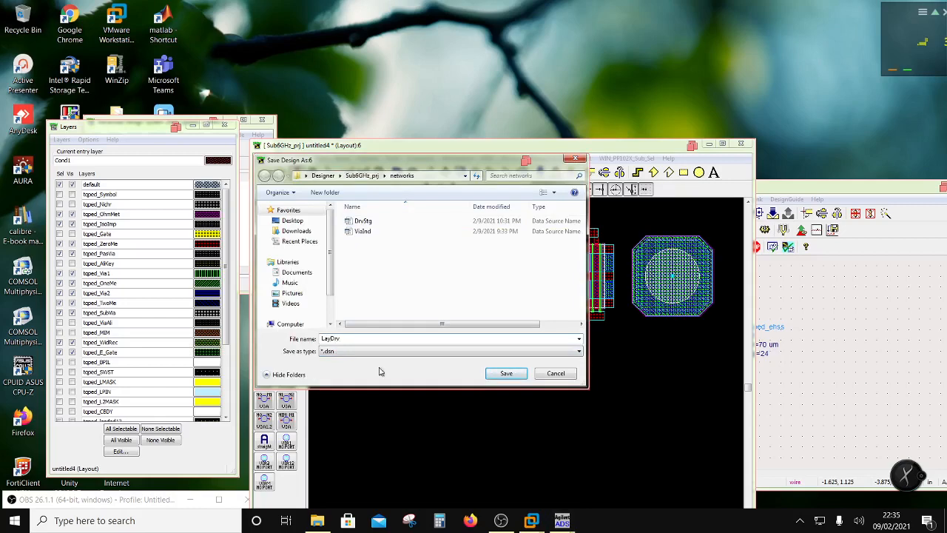
click(506, 373)
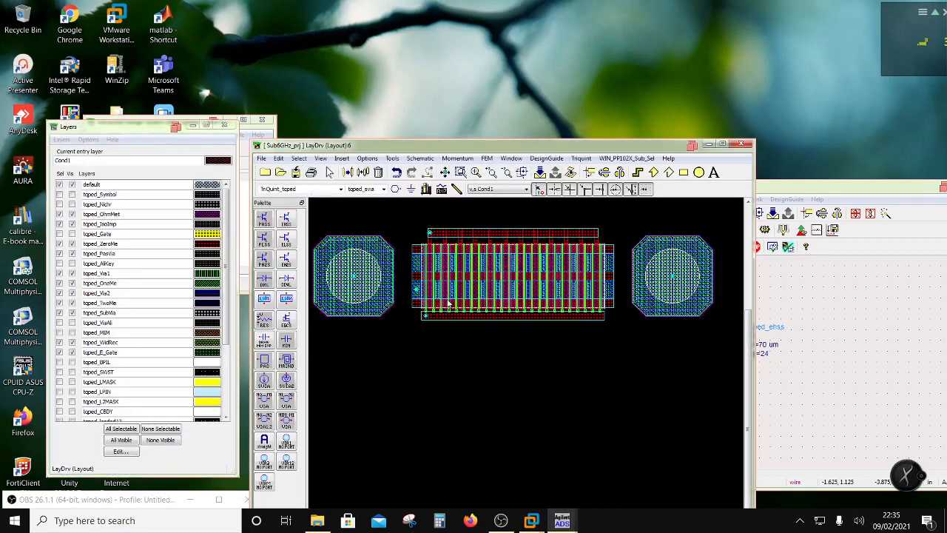
Step: Examine the available entry layers and the Momentum substrate definition, including its substrate layers and layout layer mapping
click(495, 190)
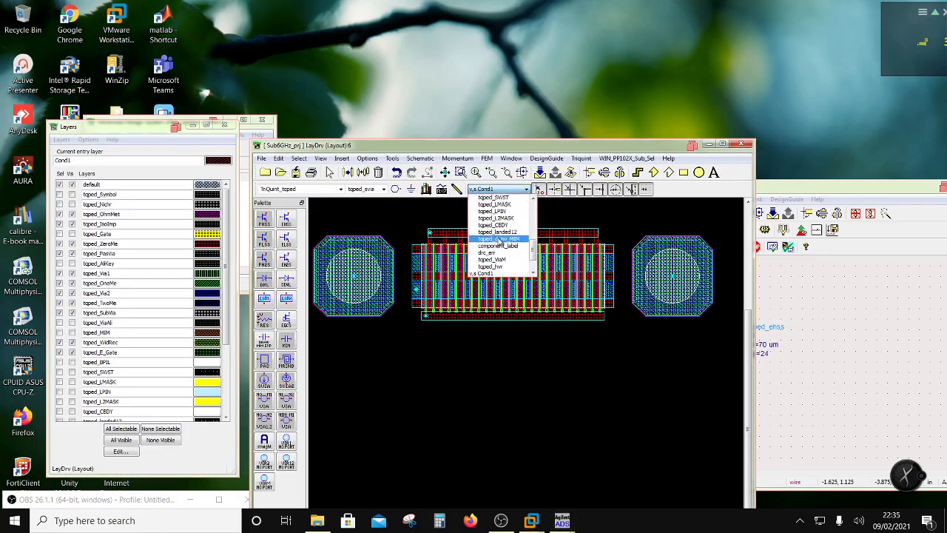
scroll(501, 241, down, 2)
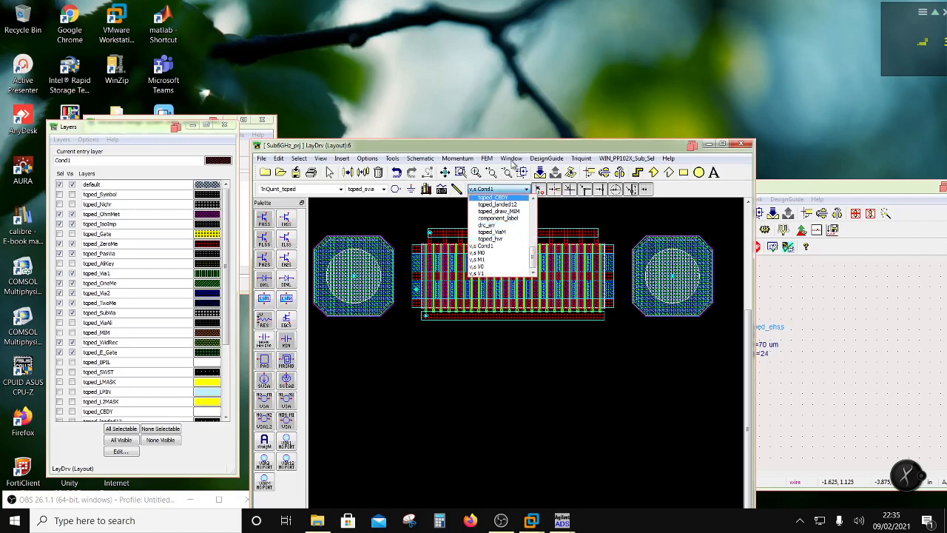
click(512, 161)
click(458, 158)
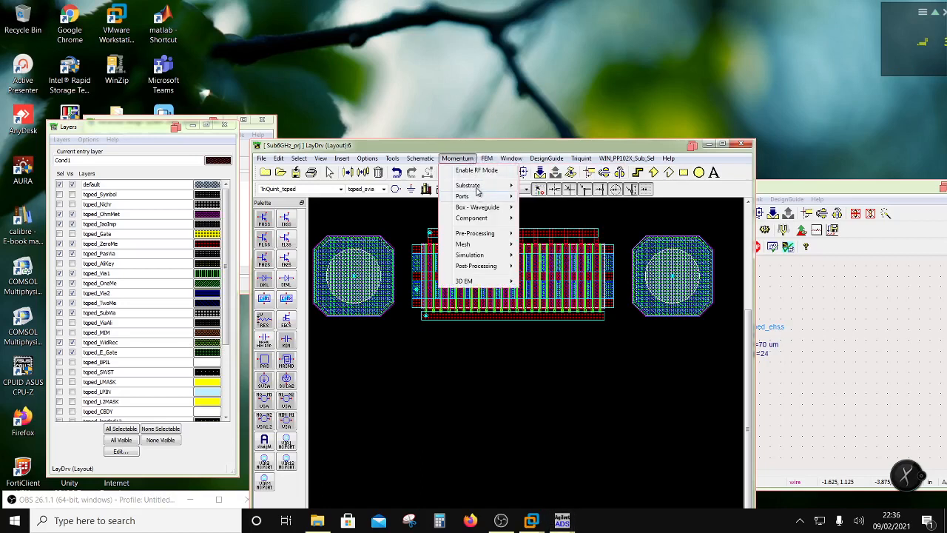
mouse_move(488, 185)
click(557, 235)
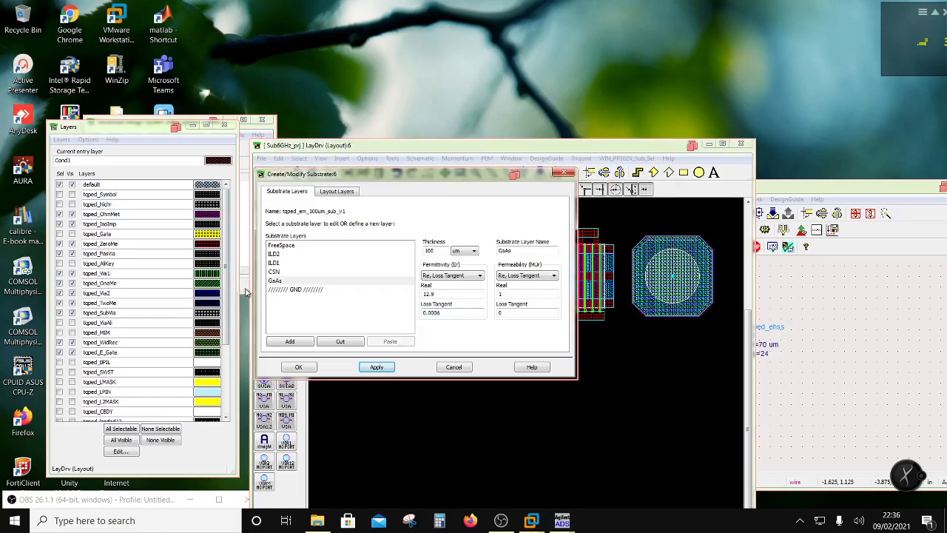
click(337, 192)
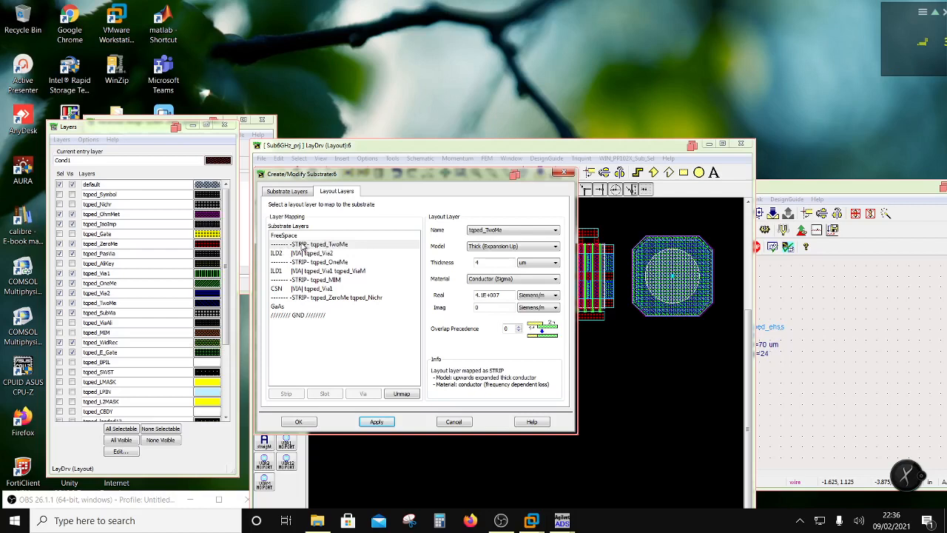
click(288, 191)
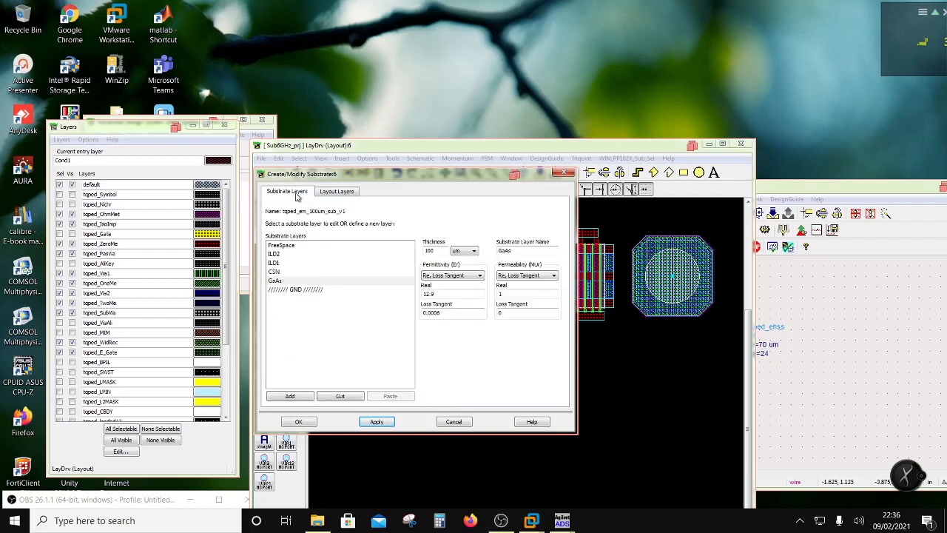
click(563, 174)
Step: Browse the Momentum substrate library and its substrates folder for substrate files
click(457, 158)
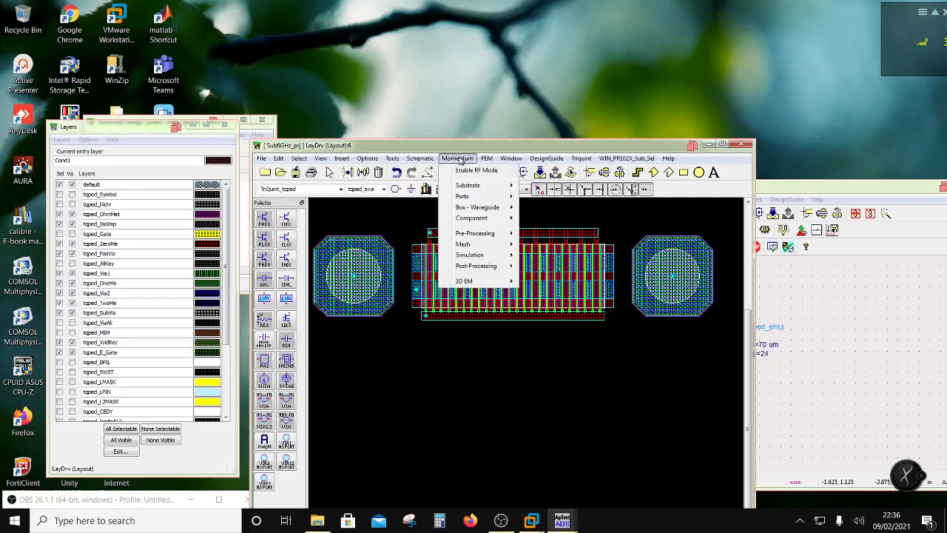
mouse_move(480, 186)
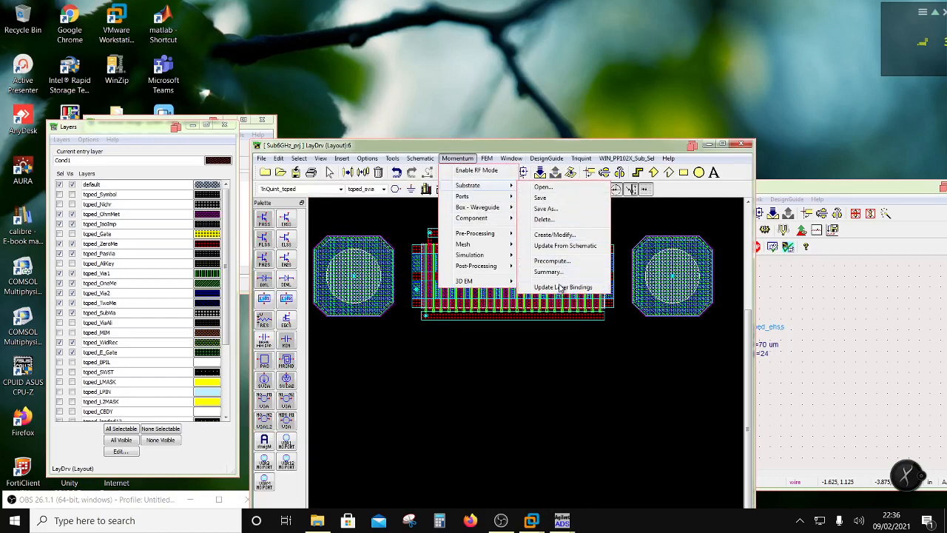
click(544, 187)
click(280, 221)
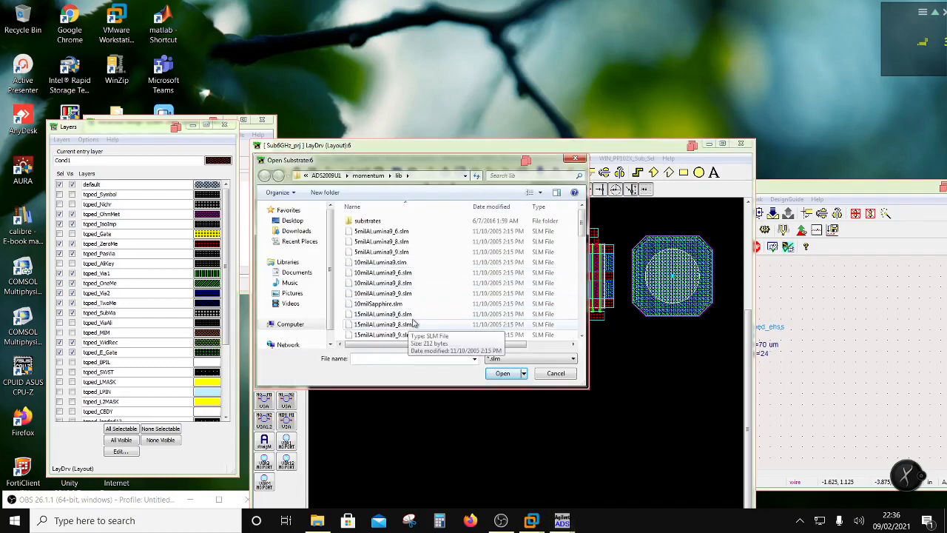
double_click(391, 221)
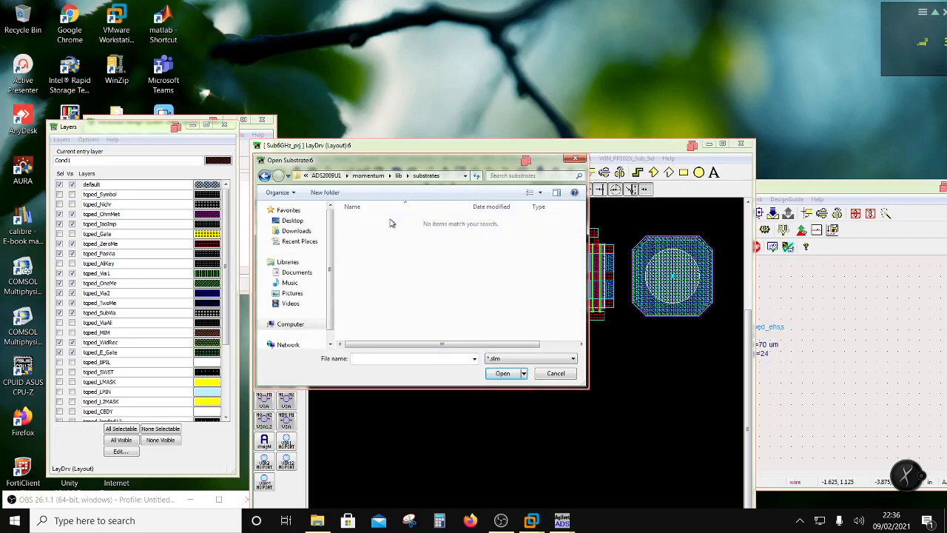
click(575, 158)
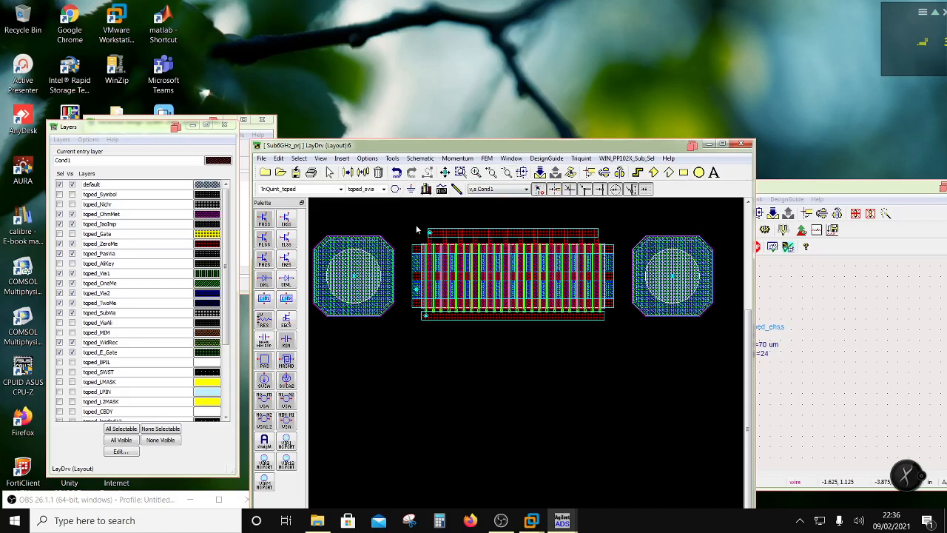
Step: Draw a rectangle on the tqped_TwoMe layer bridging the gap between the left substrate via and the transistor's source
click(509, 188)
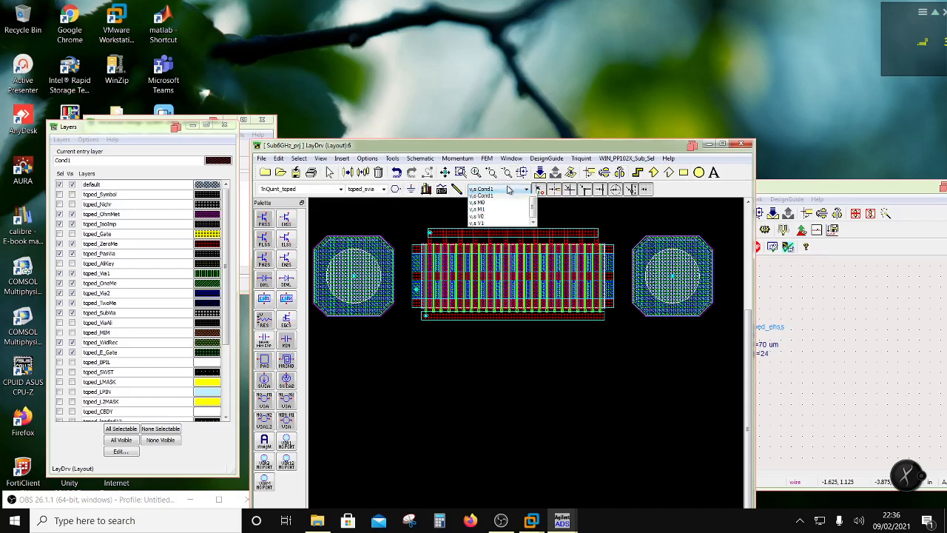
scroll(503, 244, down, 3)
scroll(505, 253, up, 2)
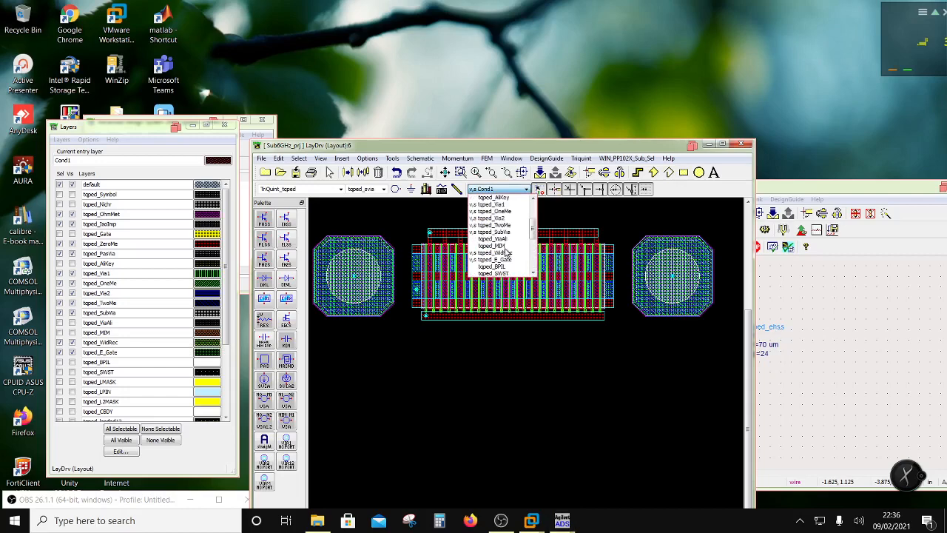
click(503, 246)
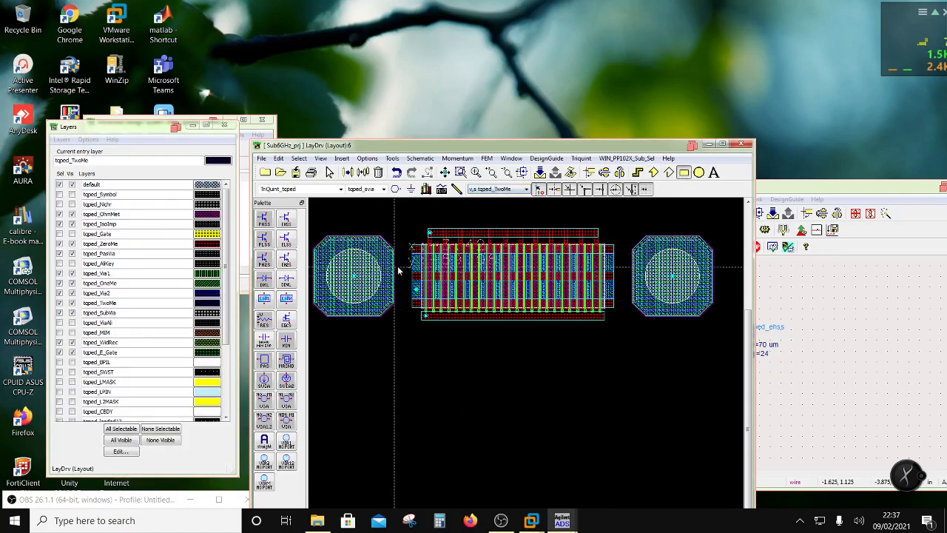
scroll(408, 269, up, 2)
scroll(528, 348, down, 1)
scroll(578, 495, up, 2)
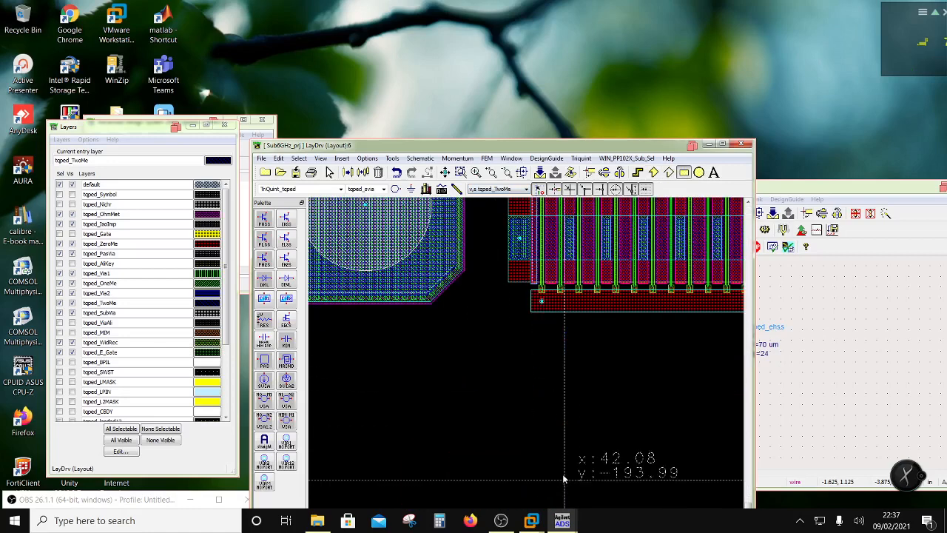
scroll(529, 340, down, 1)
drag(512, 231, 482, 301)
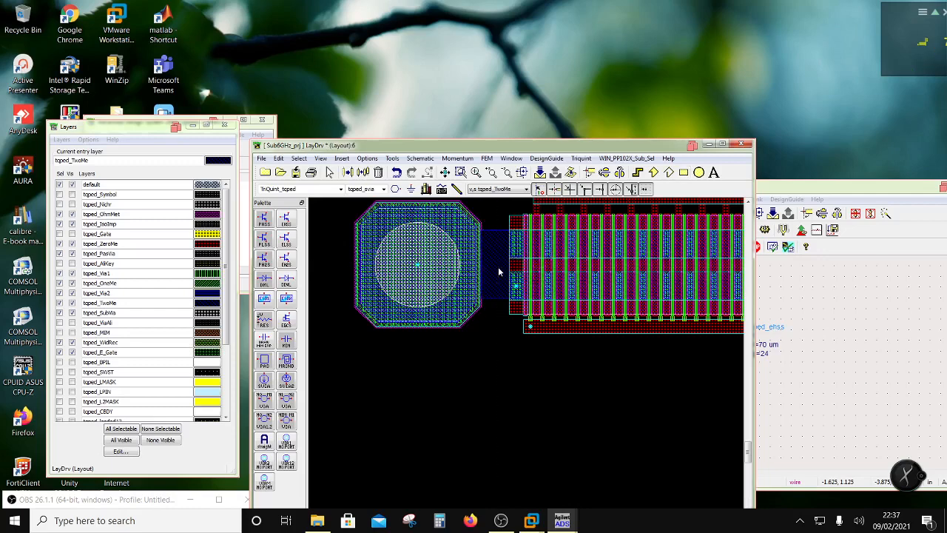
Step: Move the tqped_TwoMe rectangle by reference into the gap between the transistor and the right substrate via
click(499, 271)
right_click(488, 277)
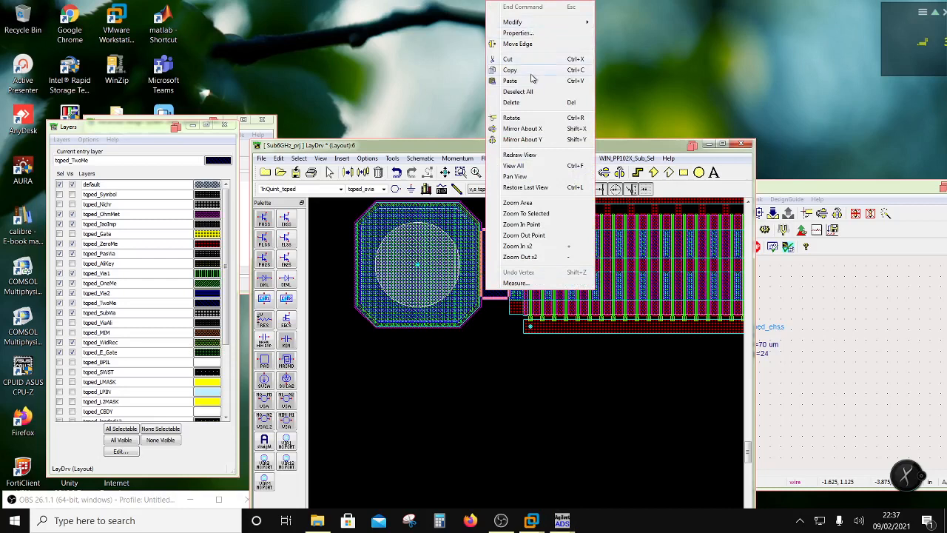
click(517, 44)
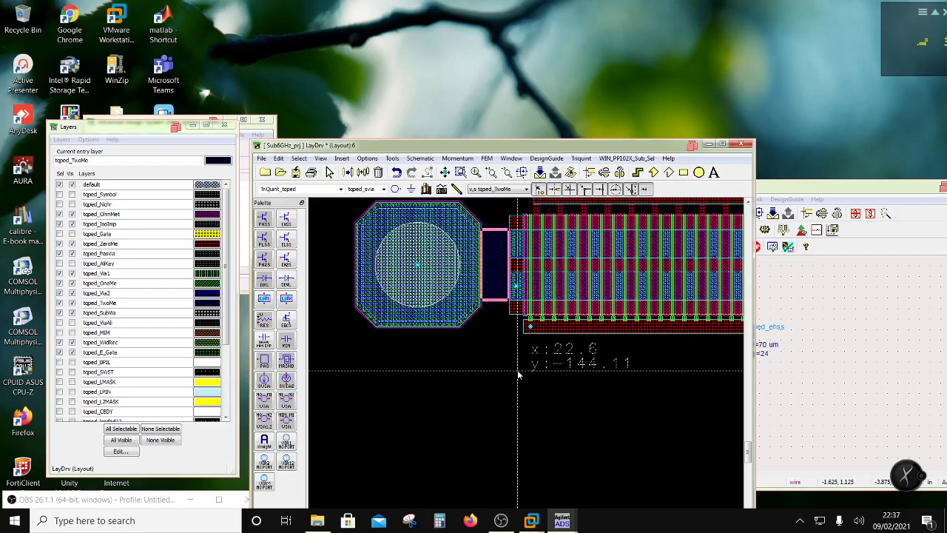
scroll(520, 359, down, 2)
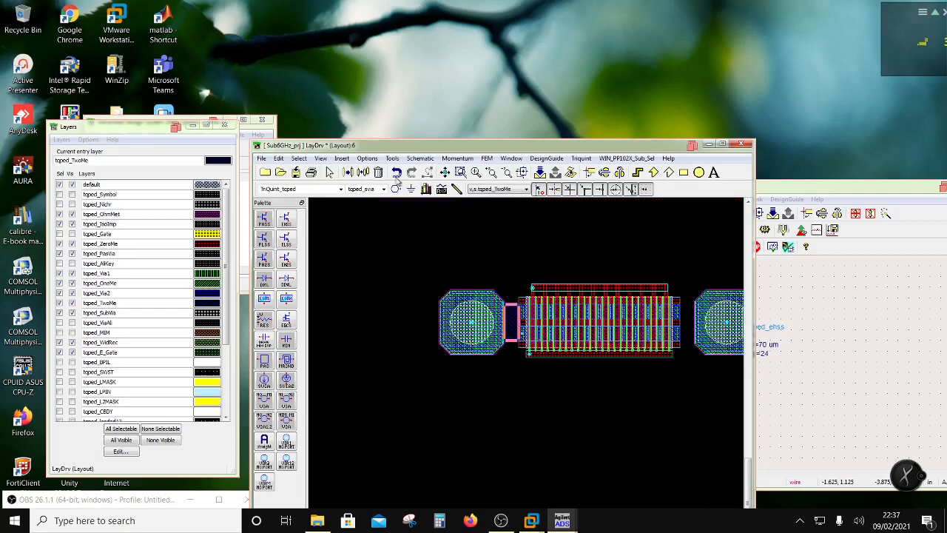
click(349, 173)
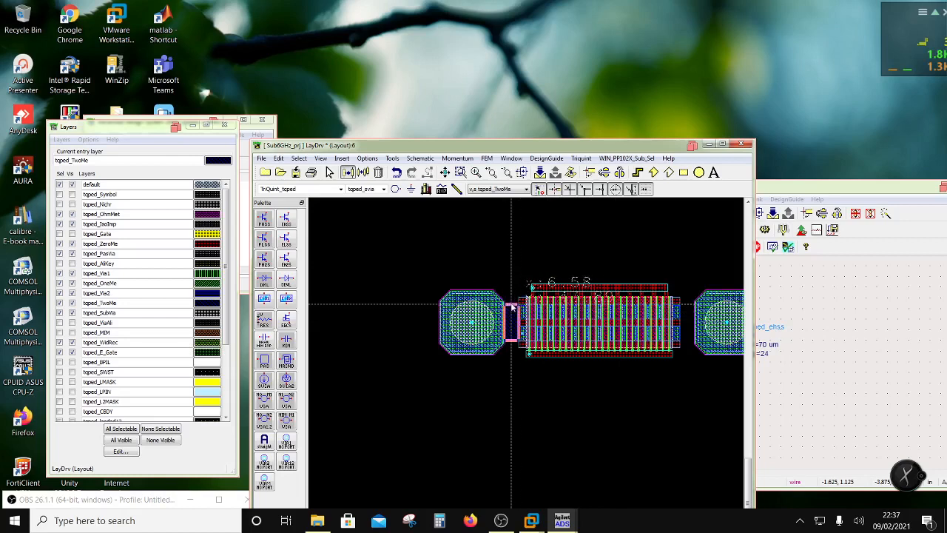
click(726, 310)
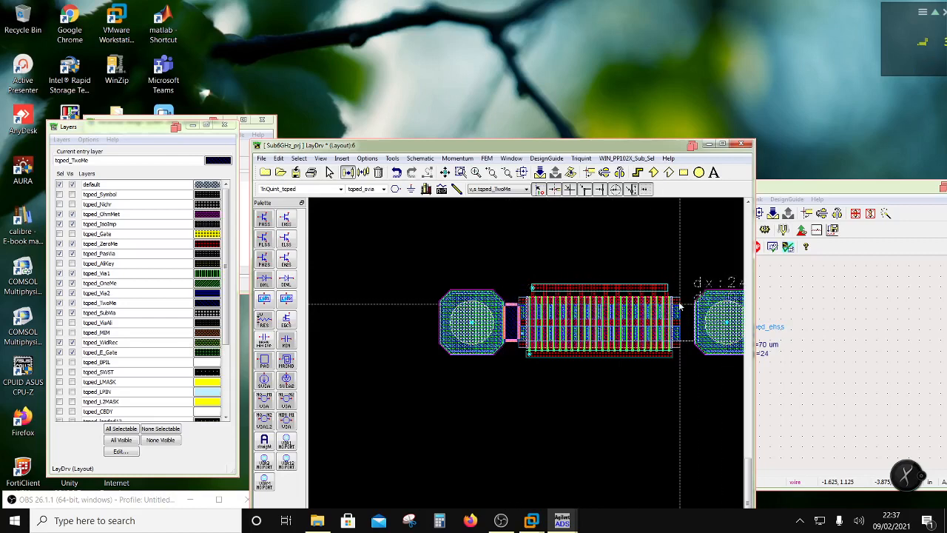
click(680, 303)
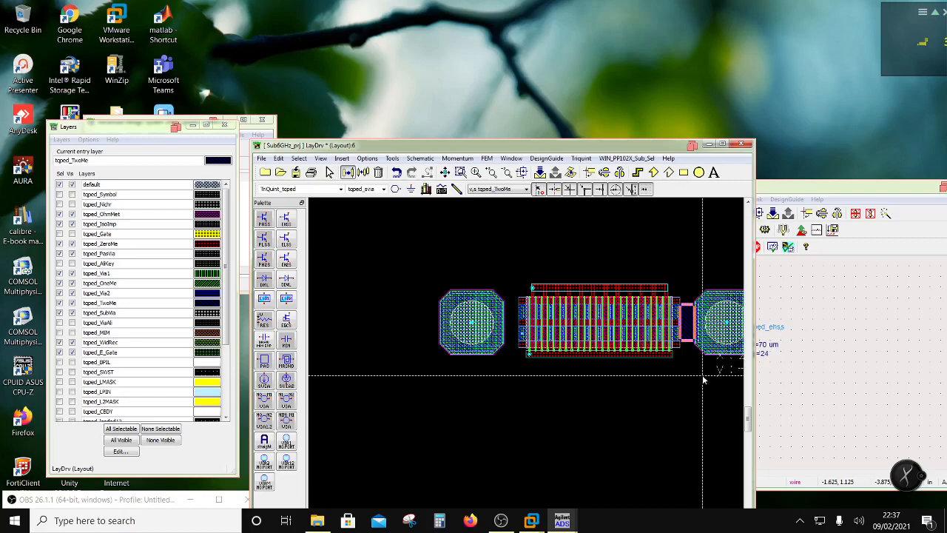
Step: Undo the tqped_TwoMe rectangle's move and copy it by reference into the gap between the transistor and the right substrate via
scroll(702, 379, down, 1)
click(397, 171)
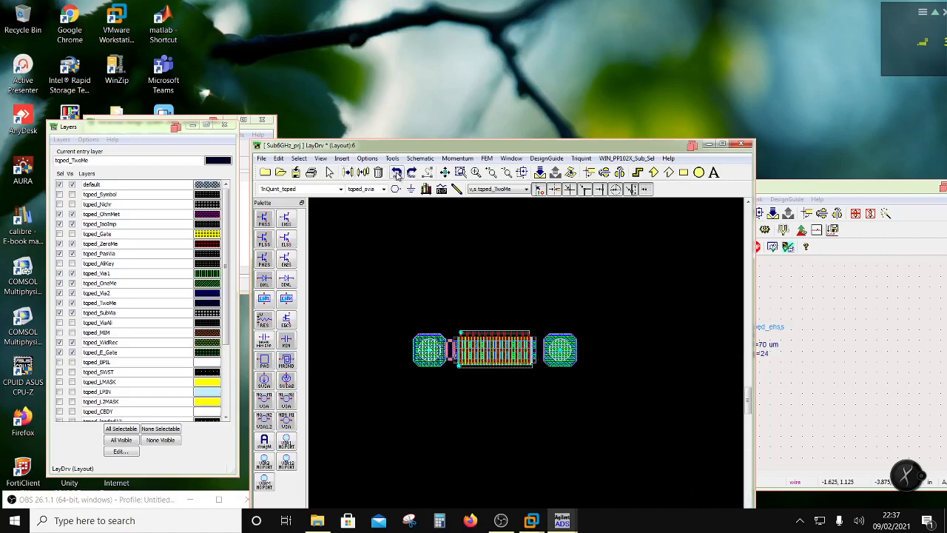
click(362, 172)
scroll(514, 405, up, 1)
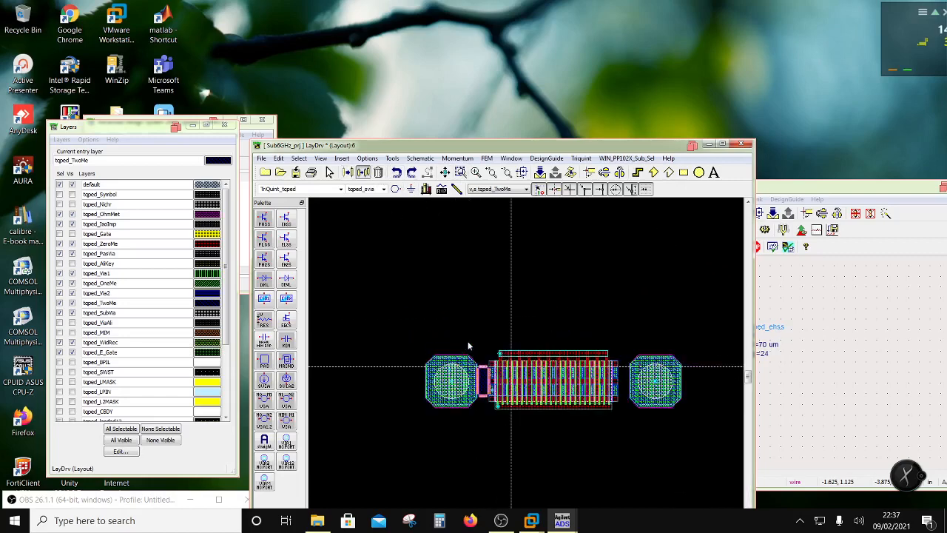
drag(477, 378, 652, 376)
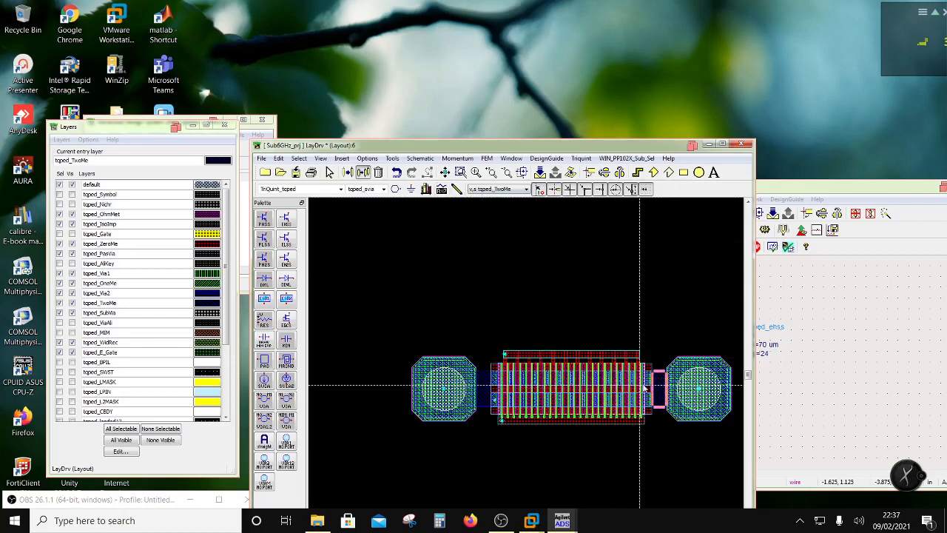
key(ctrl+z)
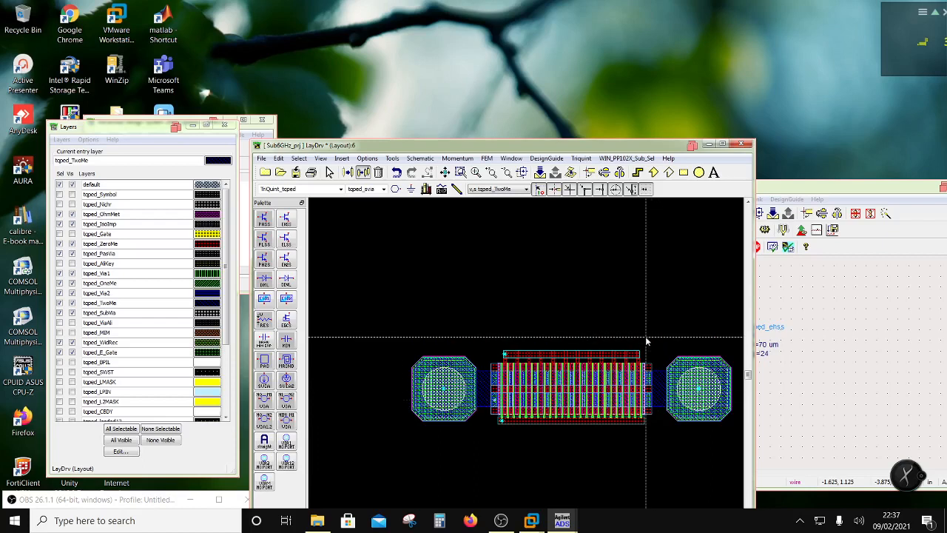
click(608, 355)
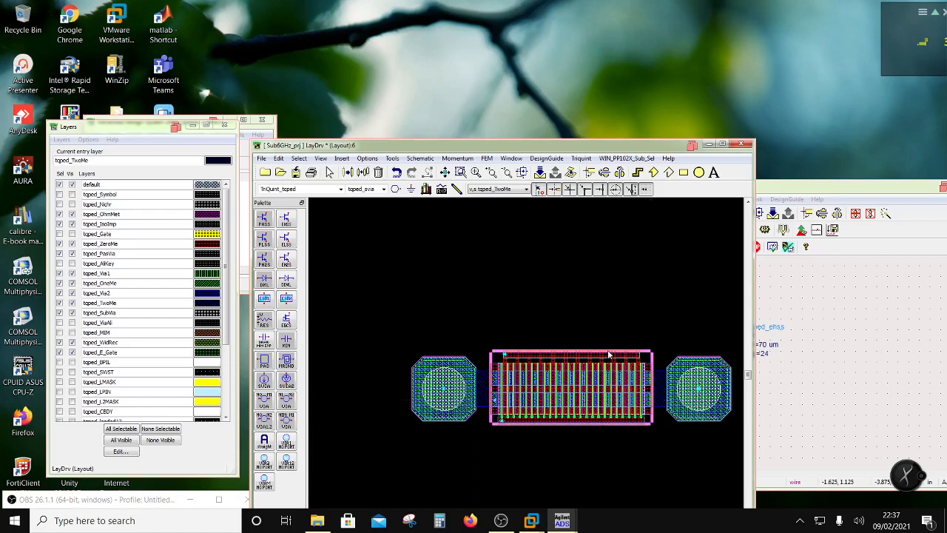
key(Delete)
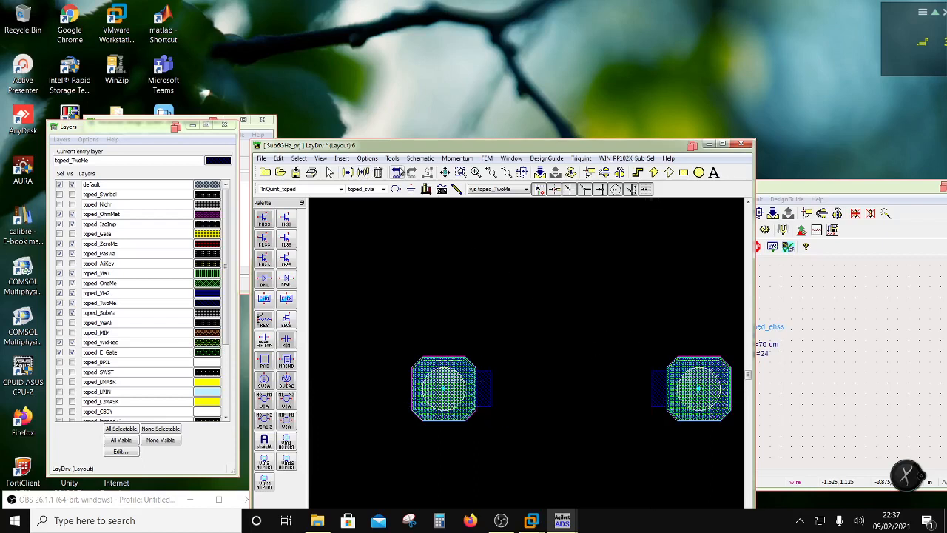
click(398, 172)
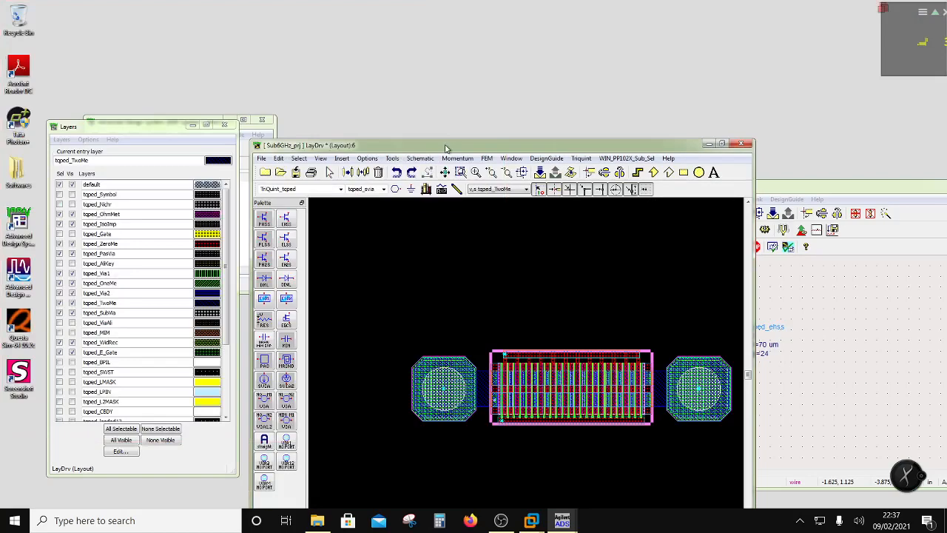
Step: Draw two parallel tqped_TwoMe rectangles, each about 224 by 20 µm, across the transistor between the two bridging rectangles
double_click(446, 145)
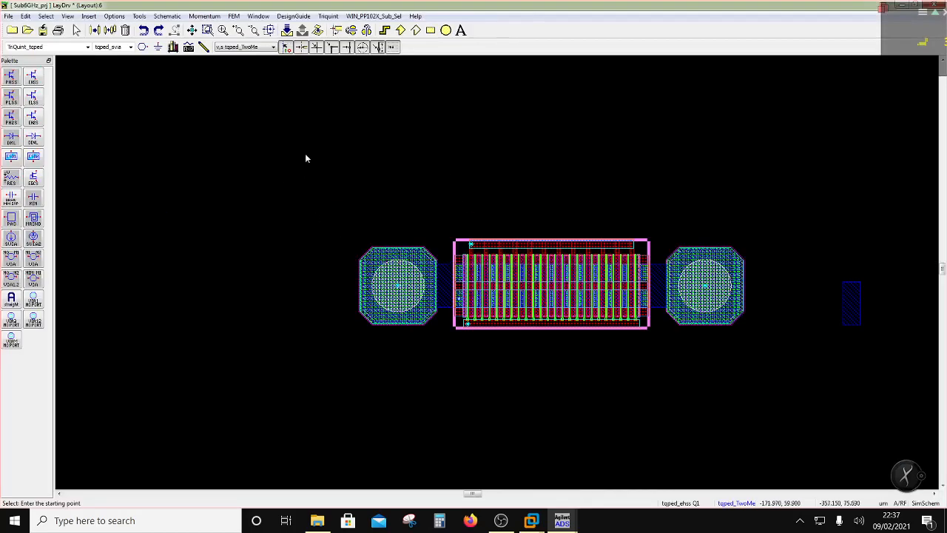
click(430, 30)
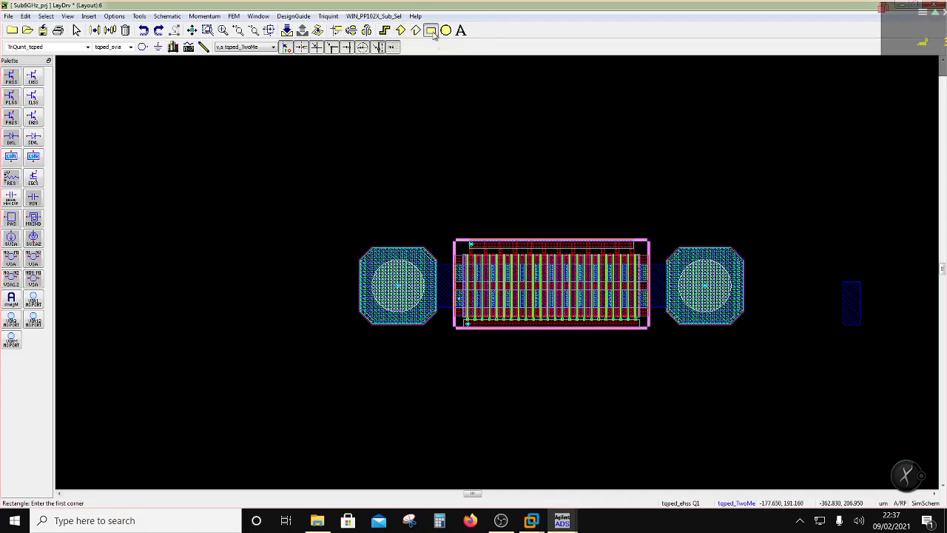
click(456, 263)
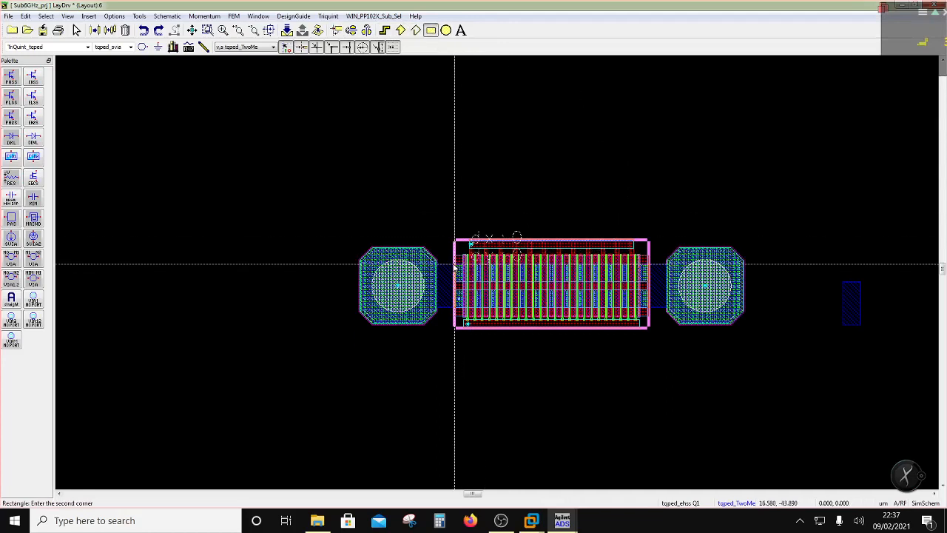
click(649, 284)
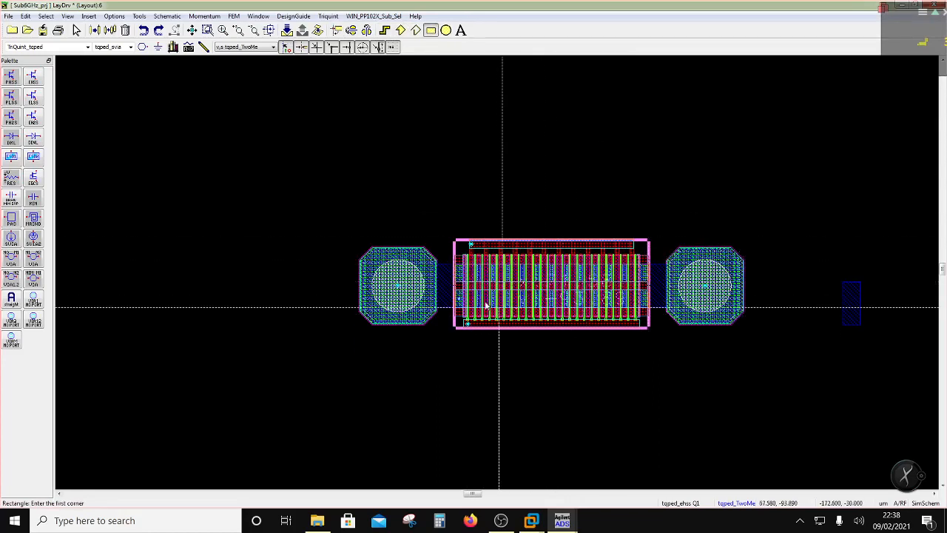
click(456, 291)
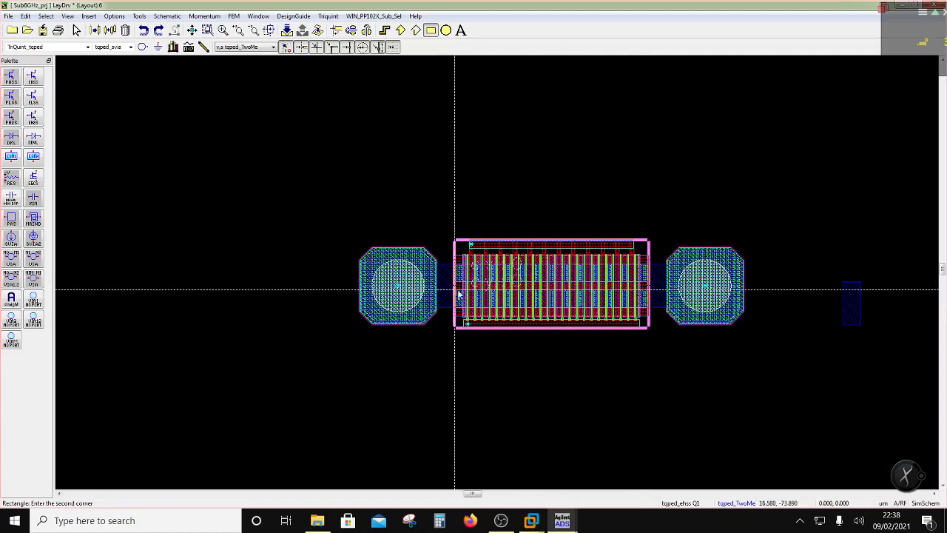
click(648, 314)
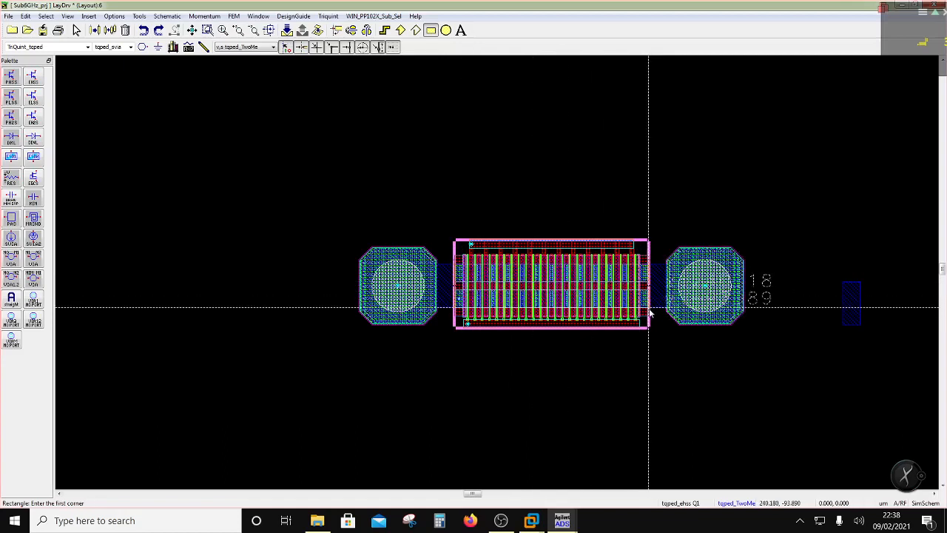
key(Escape)
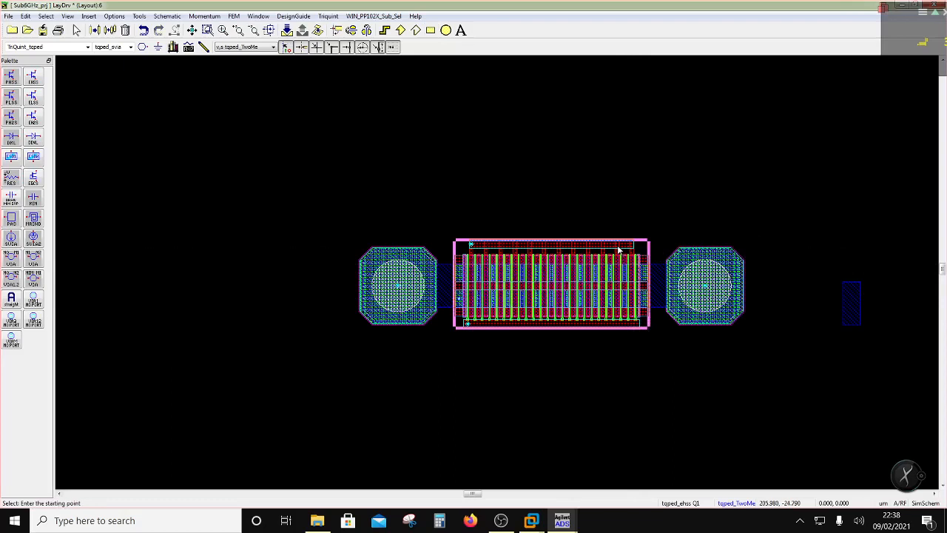
Step: Delete the tqped_ehss transistor and the stray tqped_TwoMe rectangle beyond the right substrate via
key(Delete)
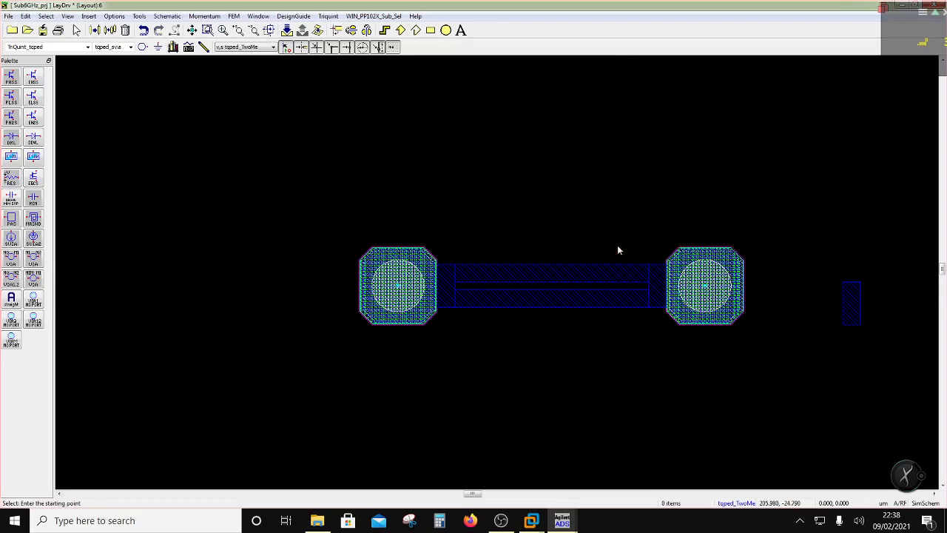
click(850, 312)
key(Delete)
Step: Close the LayDrv layout and its layer list, and open the ViaInd.dsn layout from the project
double_click(747, 6)
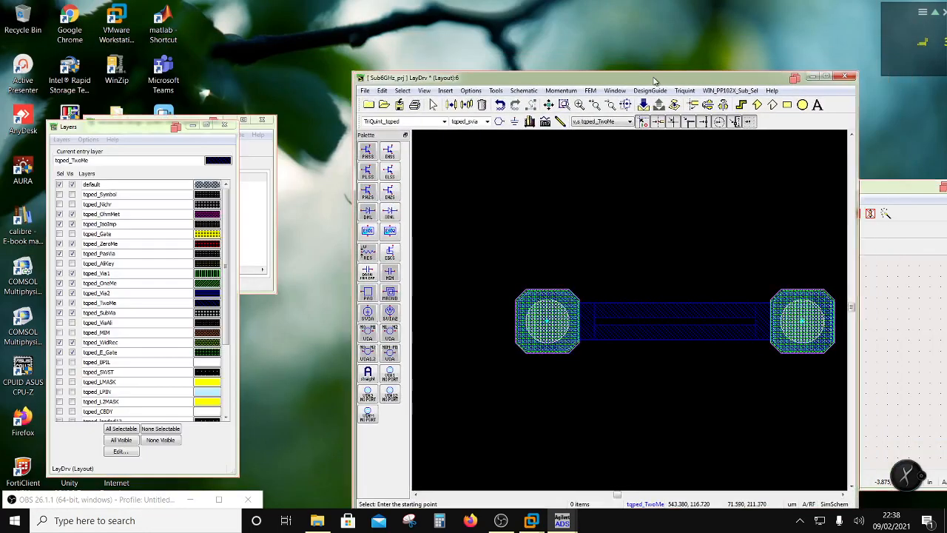
click(835, 79)
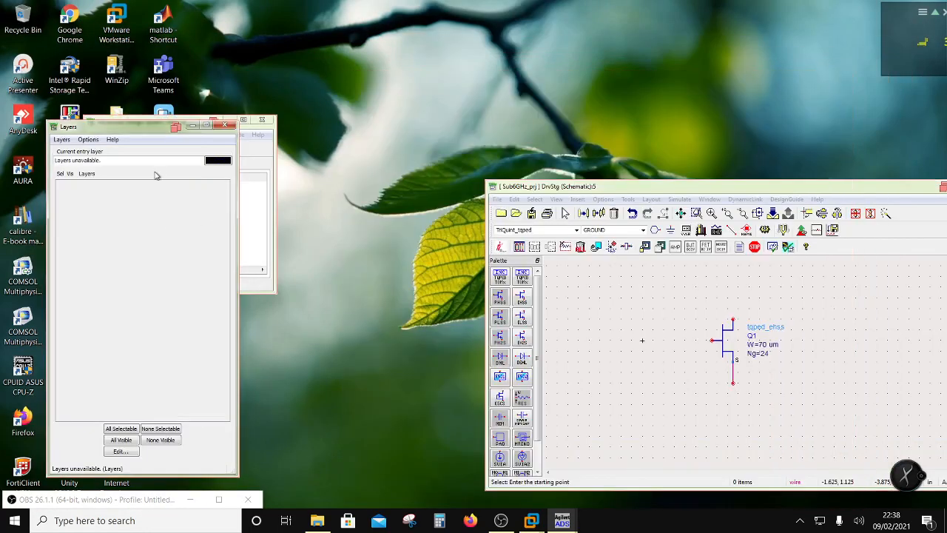
click(226, 126)
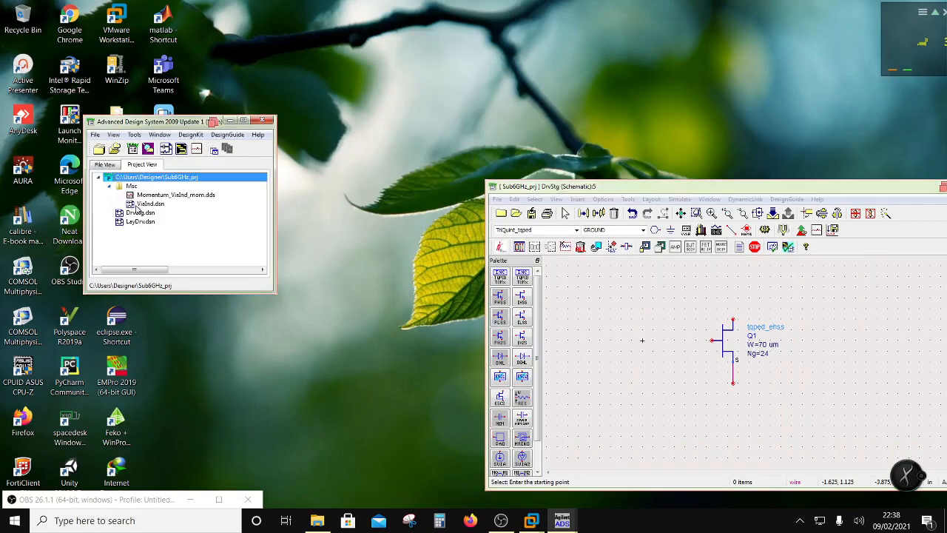
double_click(138, 205)
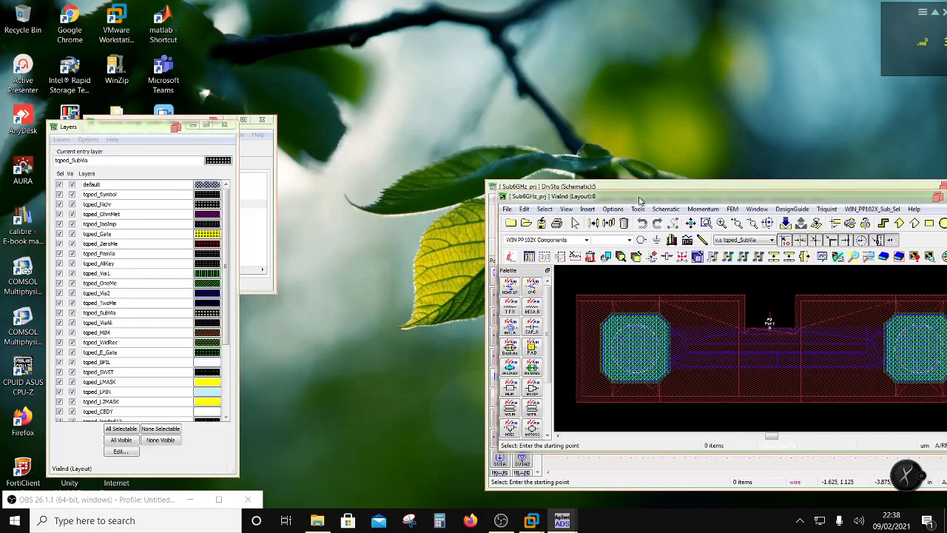
drag(640, 201, 308, 109)
Step: Examine the ViaInd layout's Momentum substrate definition, comparing its substrate layers with the layout layer mapping
click(359, 116)
mouse_move(389, 119)
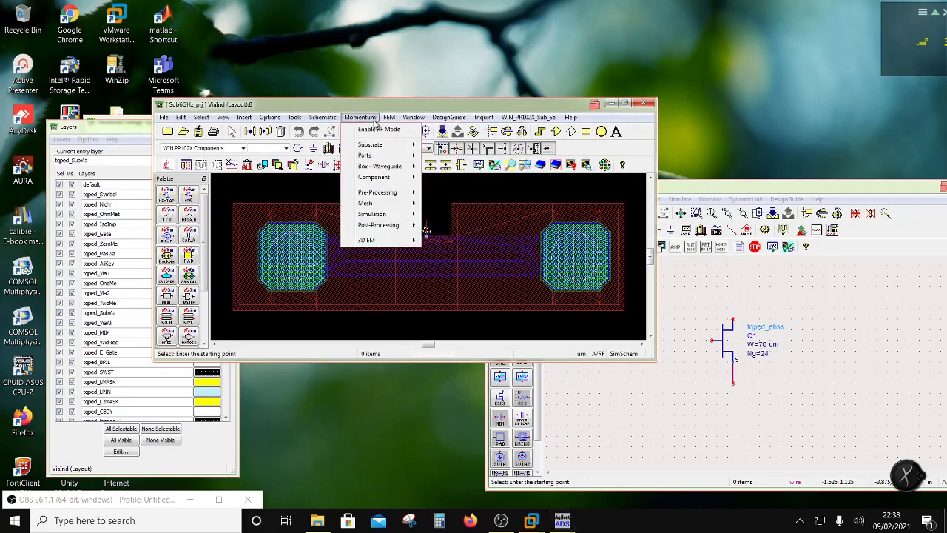
mouse_move(378, 144)
click(457, 194)
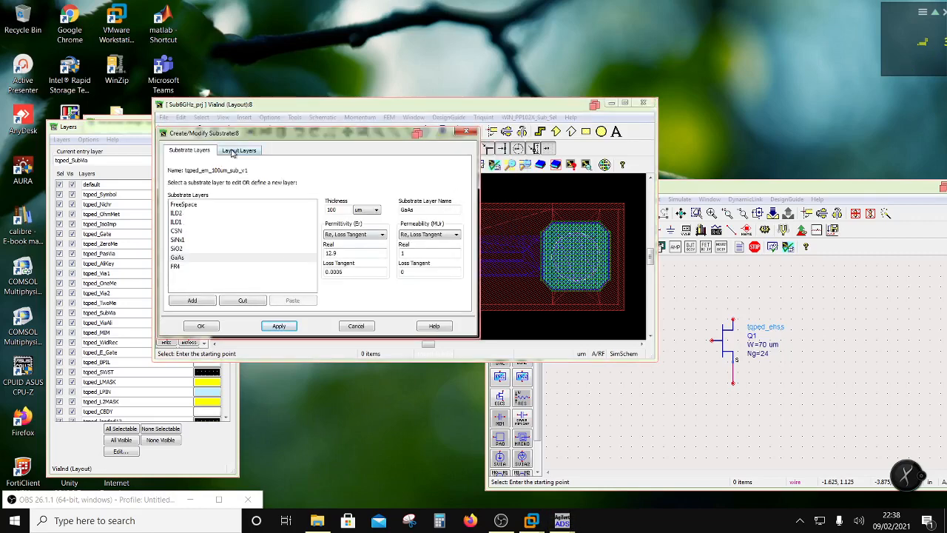
click(234, 151)
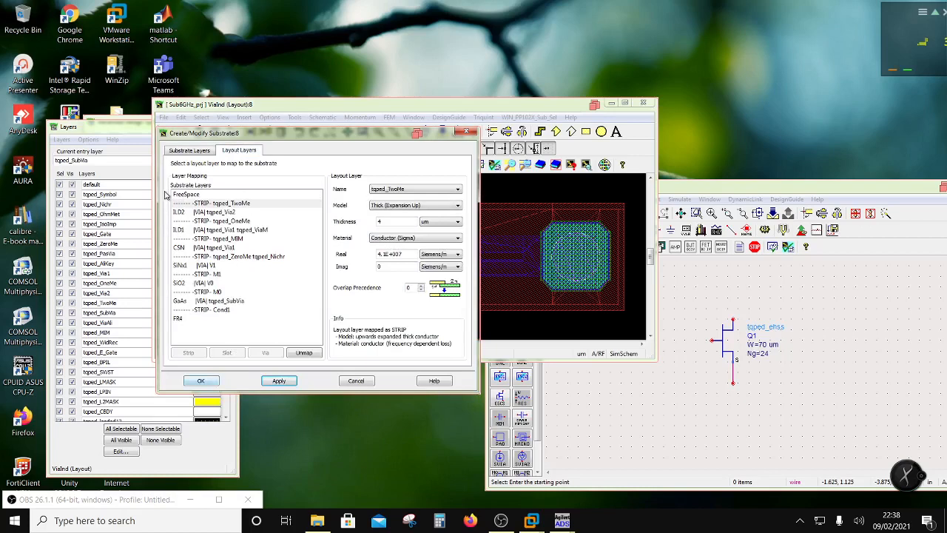
click(191, 151)
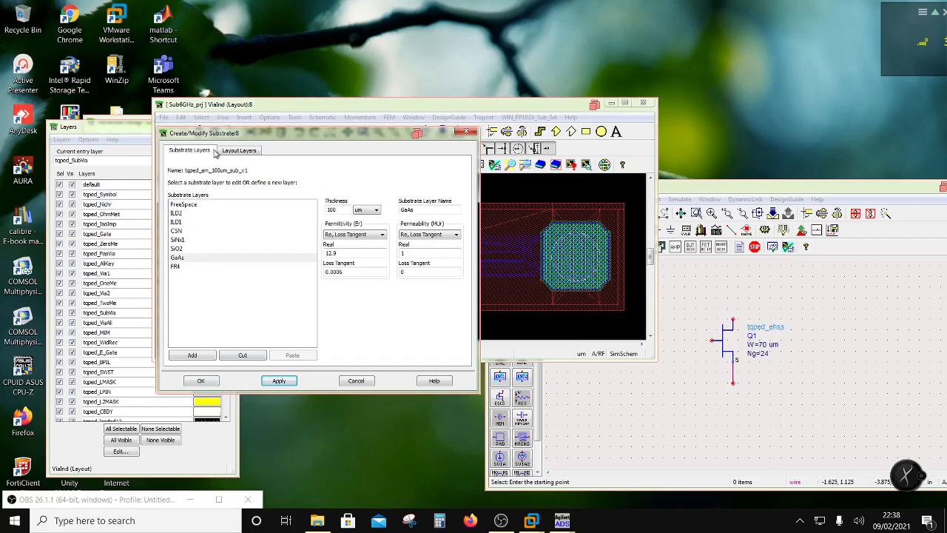
drag(227, 136, 329, 134)
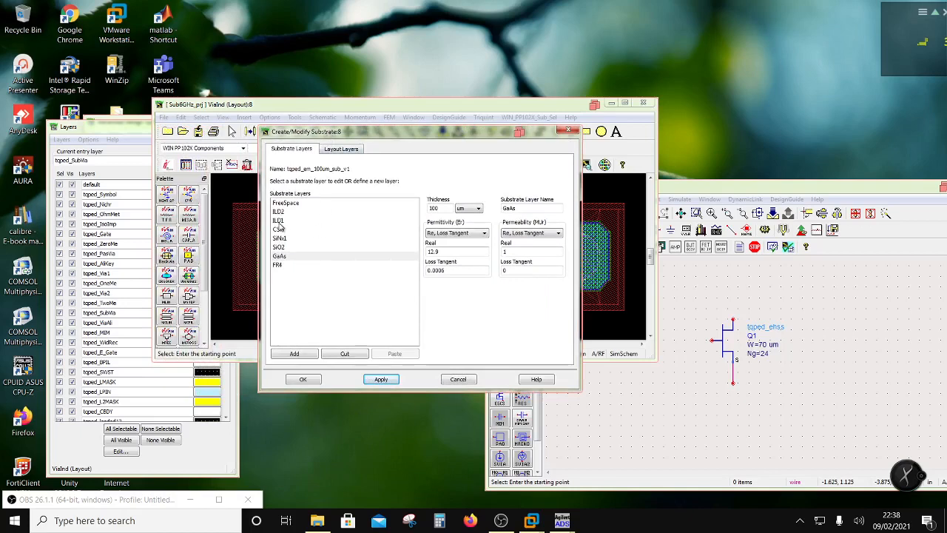
click(340, 150)
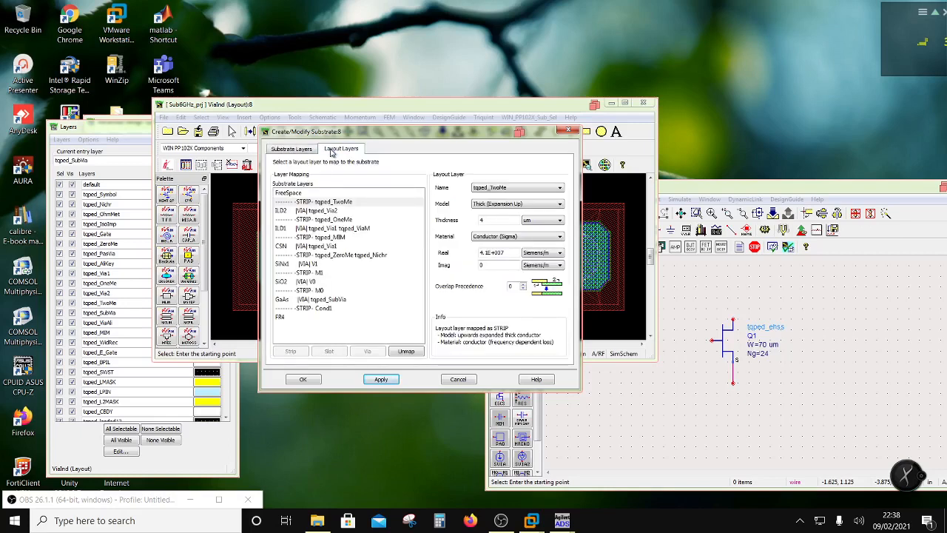
click(302, 152)
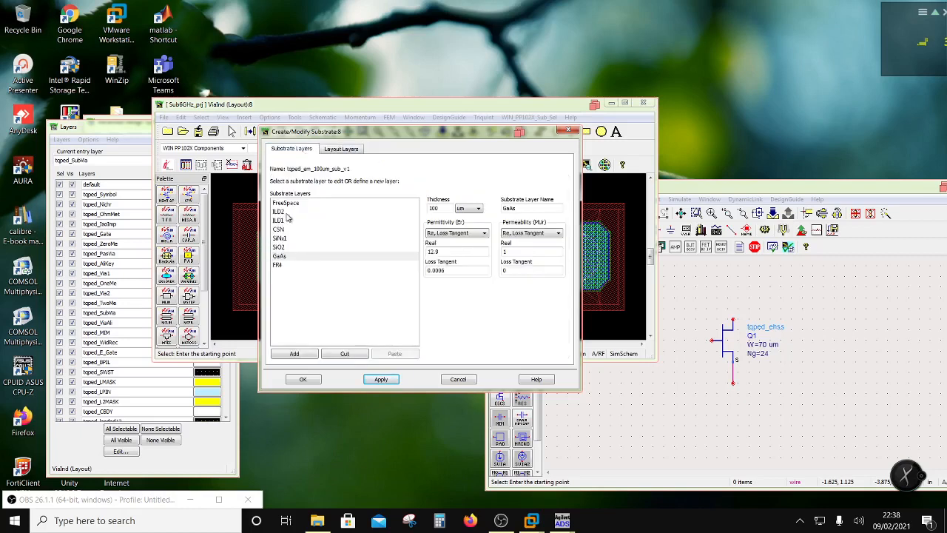
click(334, 150)
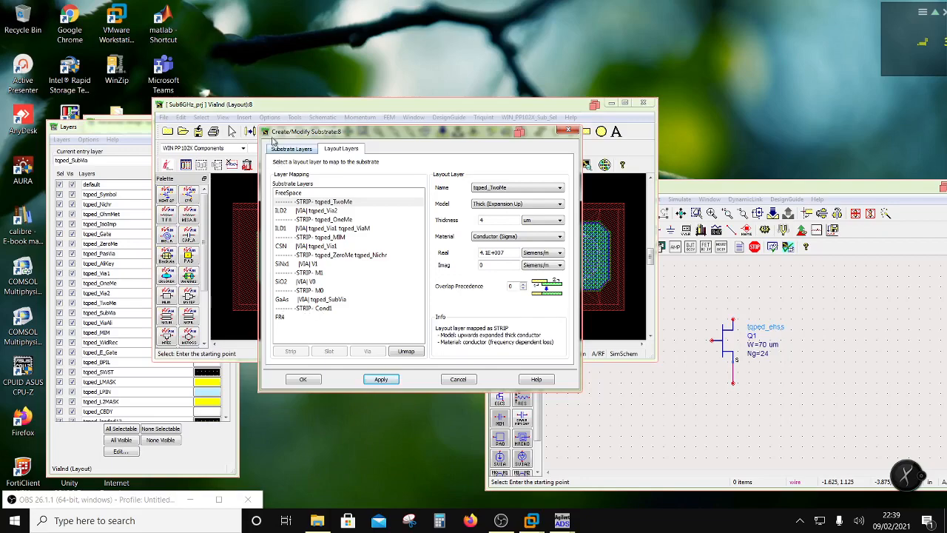
click(271, 109)
drag(311, 134, 629, 223)
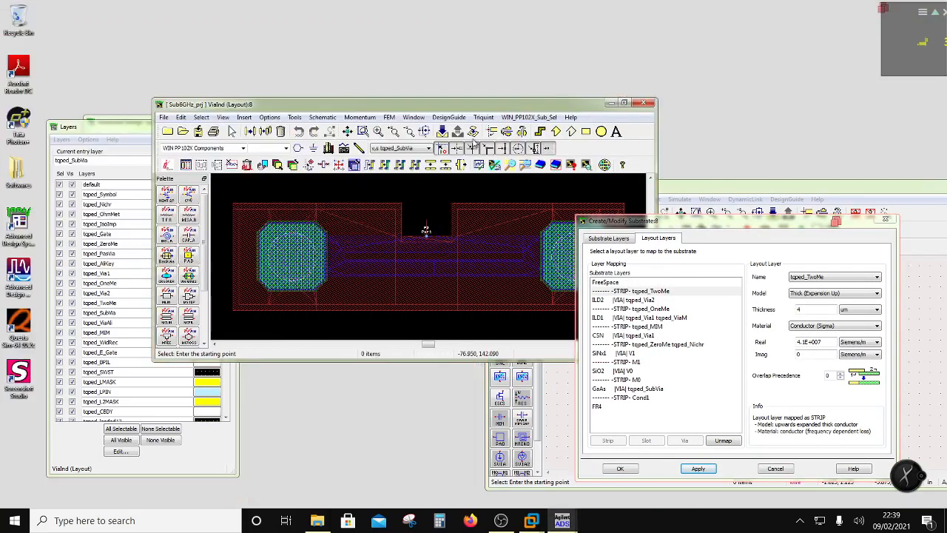
Step: Maximize the ViaInd layout window and hide the additional row of tool shortcuts above the drawing area
double_click(352, 109)
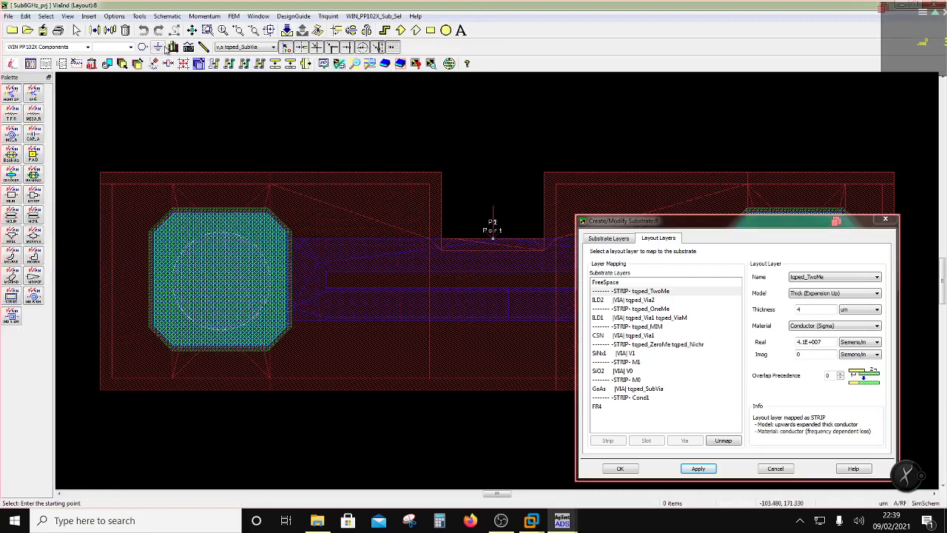
right_click(504, 70)
click(530, 112)
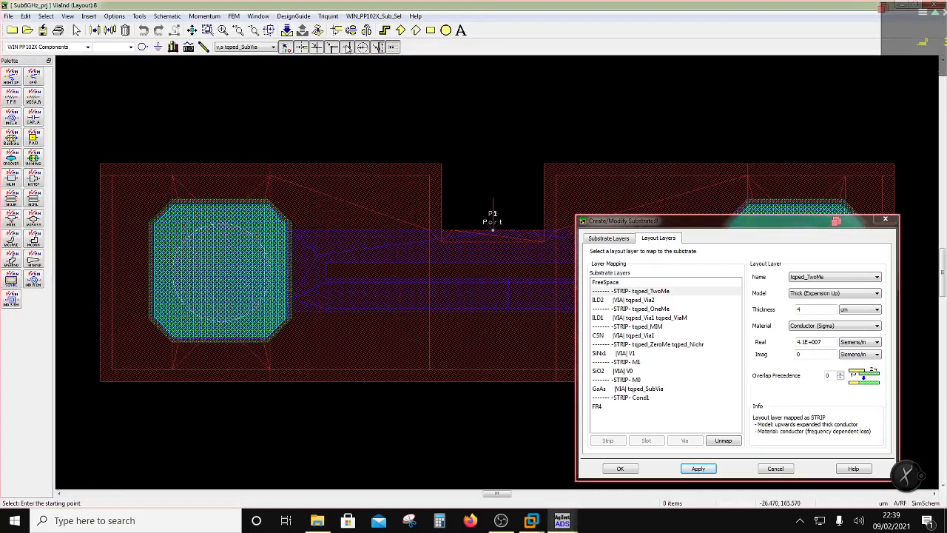
Step: Open the FEM 3D EM preview of the ViaInd layout and examine the substrate via, metal stack and port in 3D
click(233, 16)
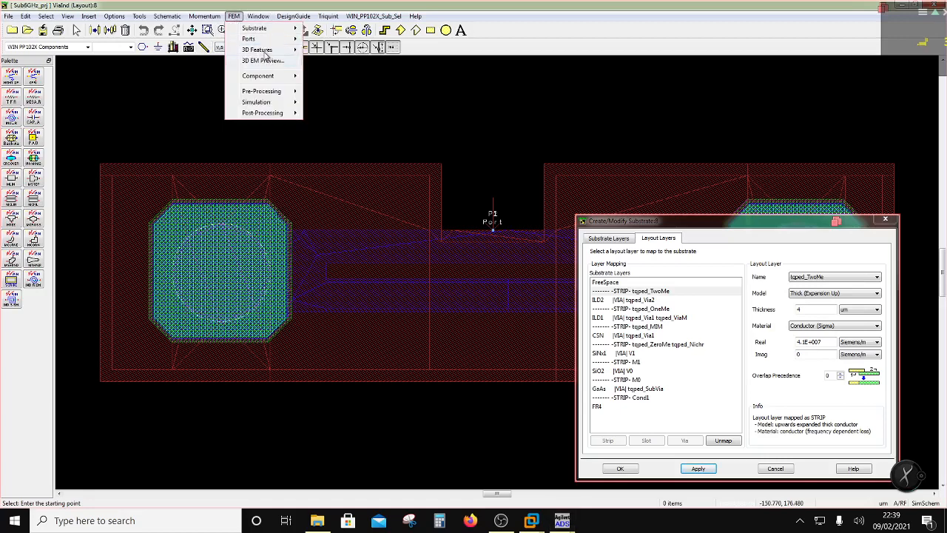
click(262, 60)
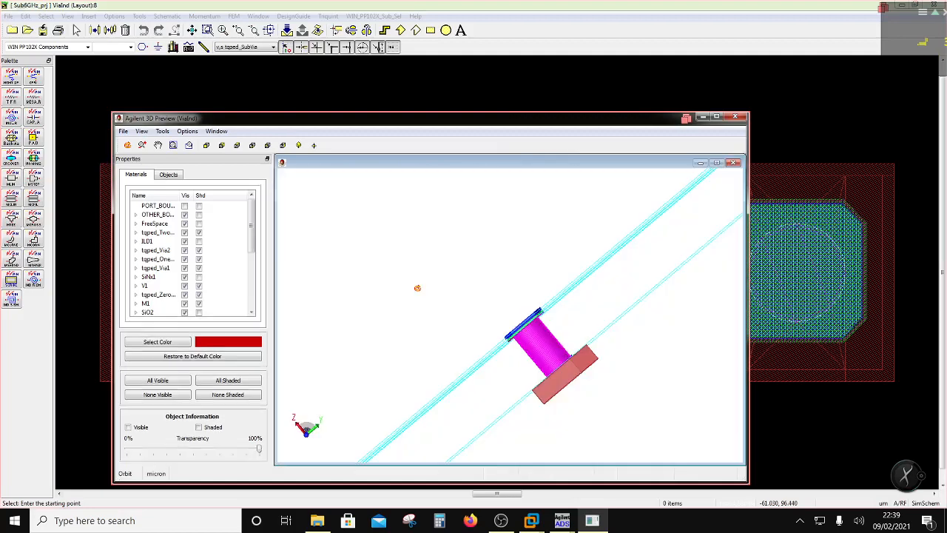
scroll(537, 352, up, 5)
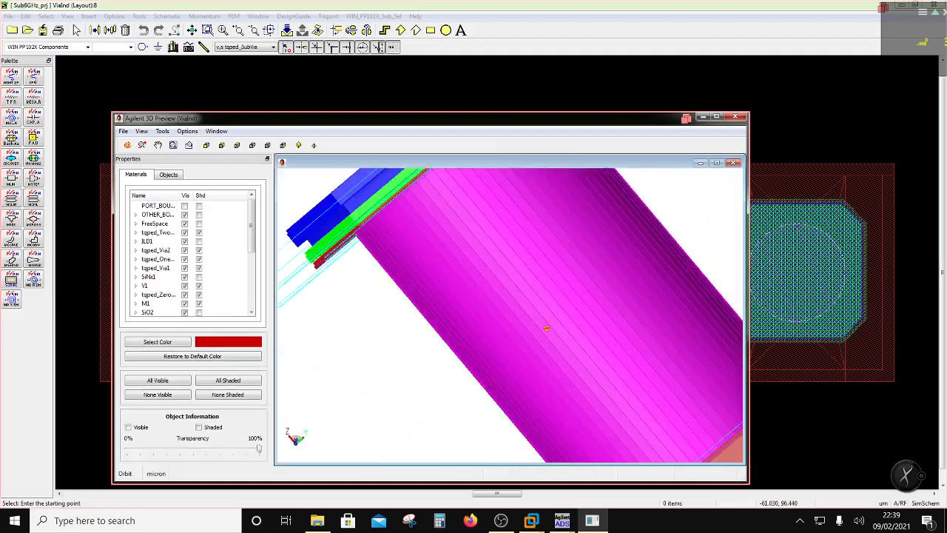
scroll(546, 327, down, 5)
mouse_move(546, 340)
mouse_down()
mouse_move(594, 329)
mouse_move(697, 348)
mouse_up()
scroll(598, 330, down, 3)
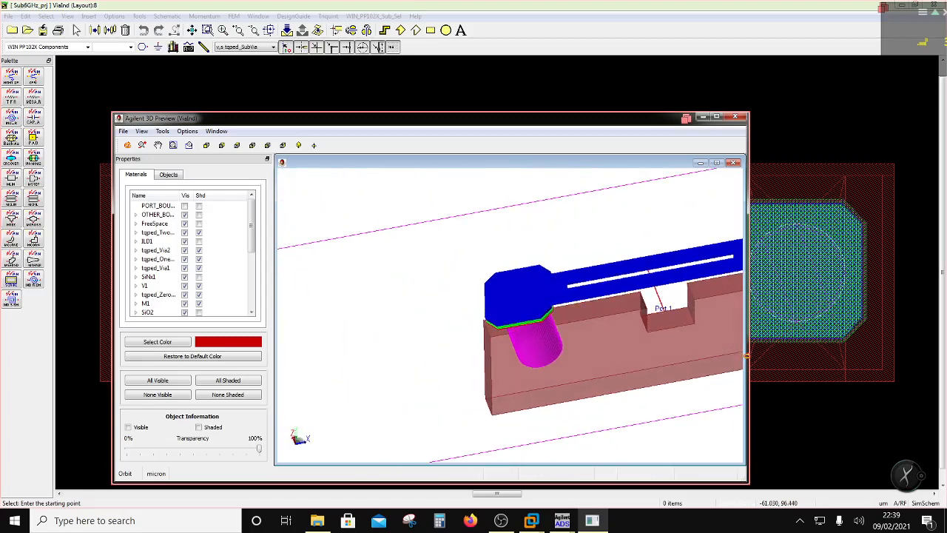
drag(416, 83, 415, 82)
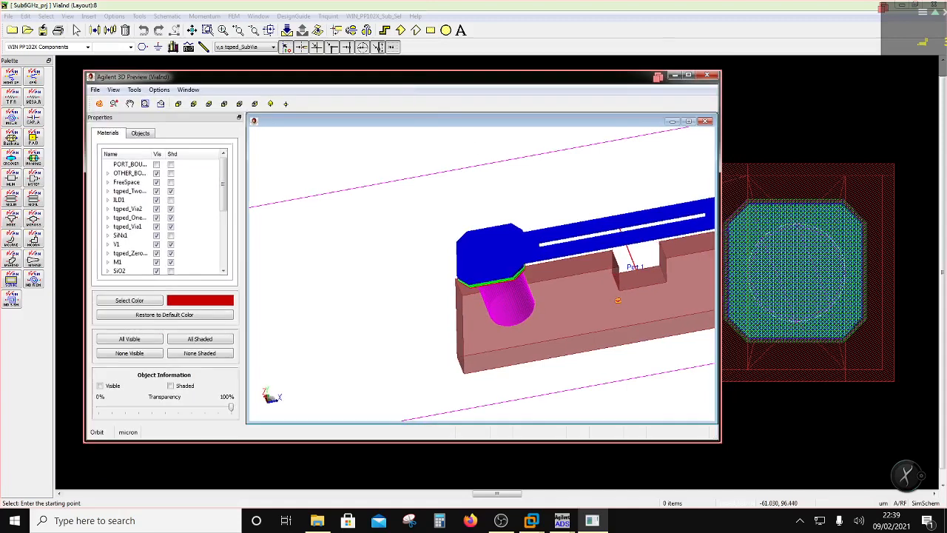
Step: Examine both substrate vias, the connecting metal and the port in the 3D preview from several angles, and close the preview
scroll(480, 273, down, 3)
scroll(481, 274, up, 1)
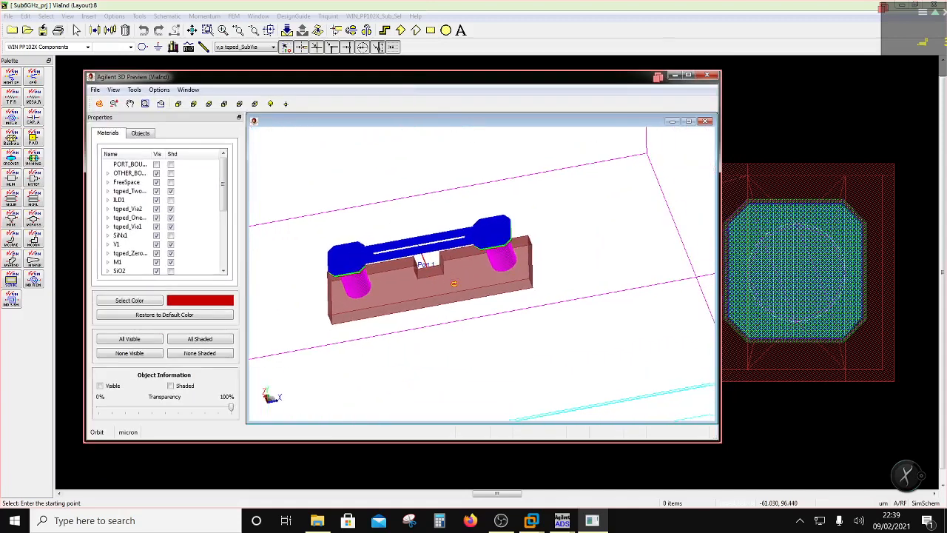
drag(405, 264, 515, 264)
drag(465, 292, 392, 269)
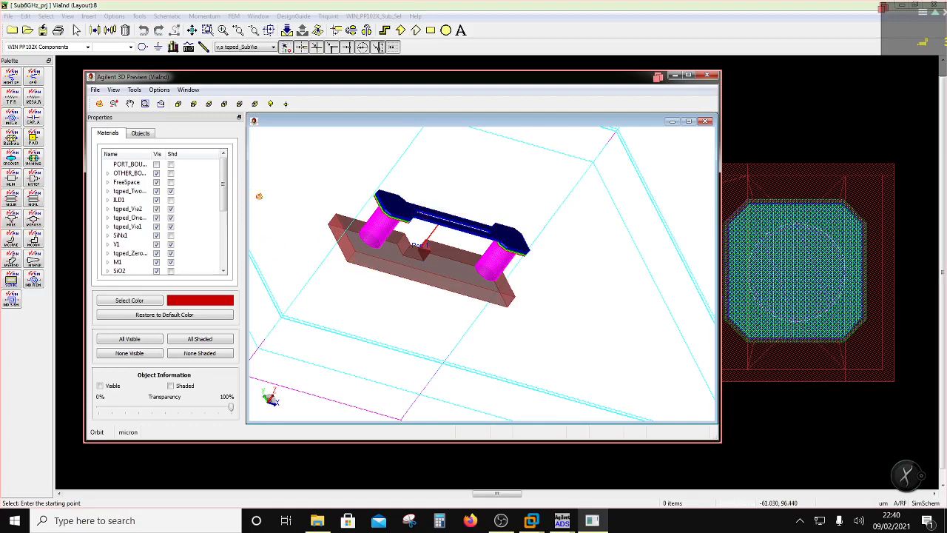
drag(420, 257, 465, 296)
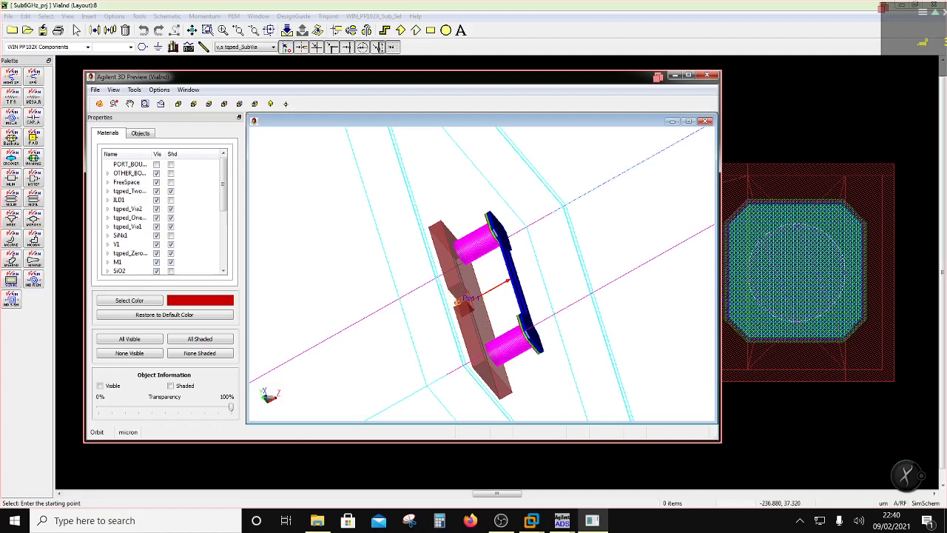
drag(508, 353, 564, 361)
drag(492, 314, 480, 341)
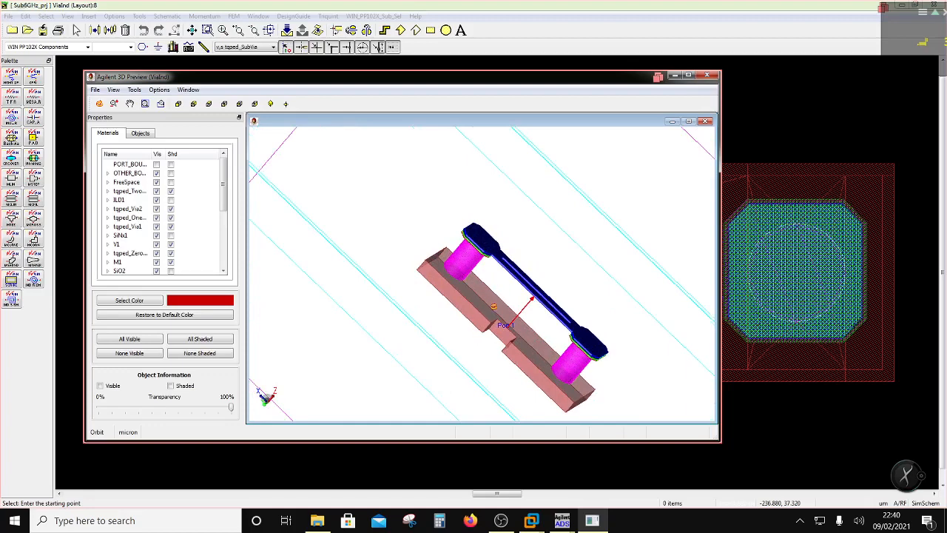
drag(493, 310, 495, 269)
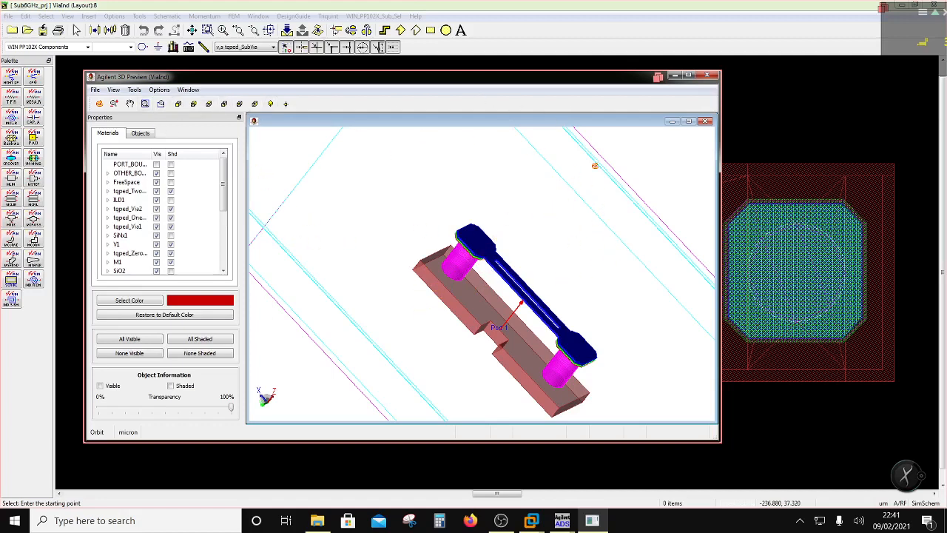
click(706, 75)
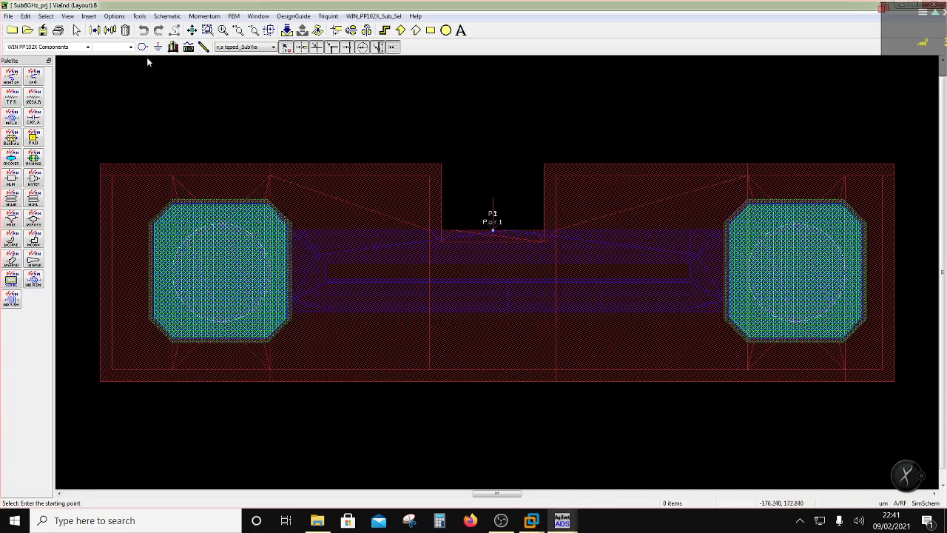
Step: Restore the maximized ViaInd layout window, move the layer list clear of the project view, and create a new schematic in Sub6GHz_prj
drag(85, 6, 352, 151)
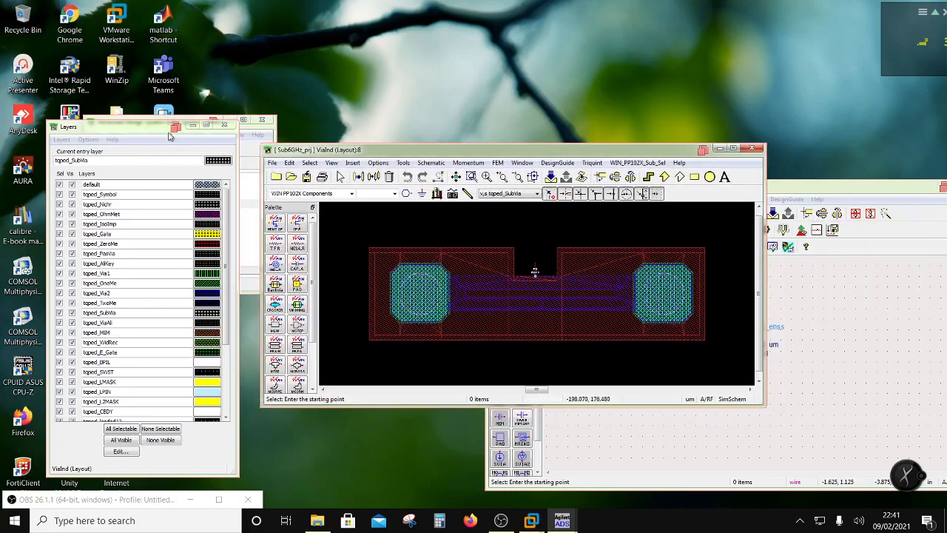
drag(145, 127, 86, 248)
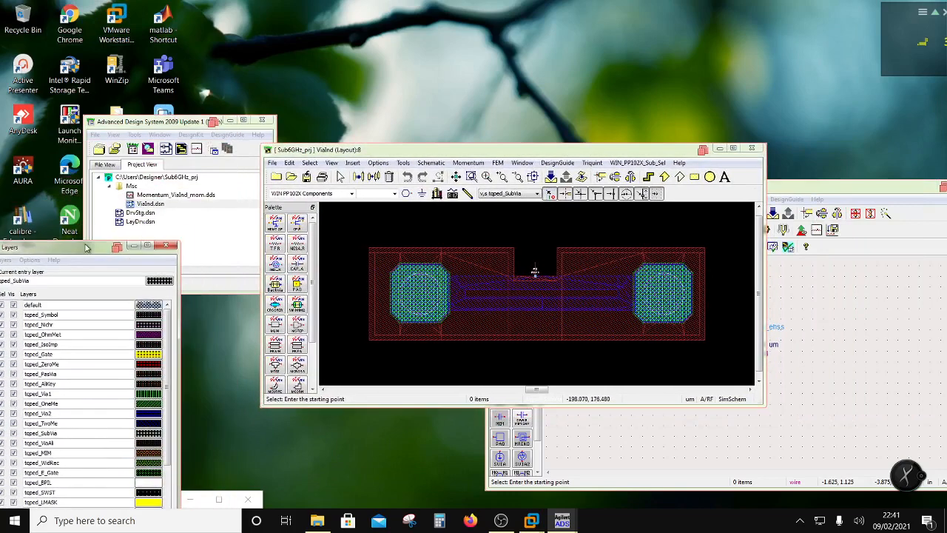
click(137, 181)
right_click(148, 179)
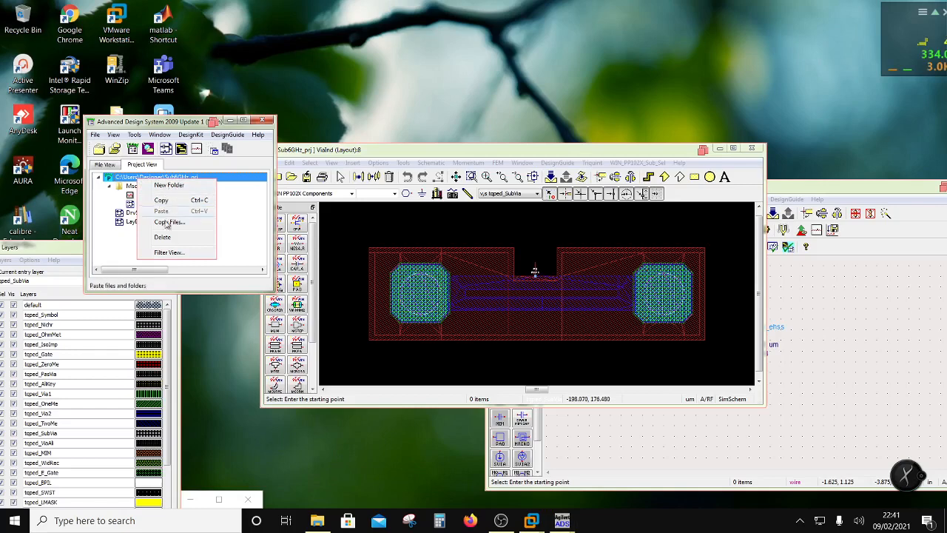
click(166, 149)
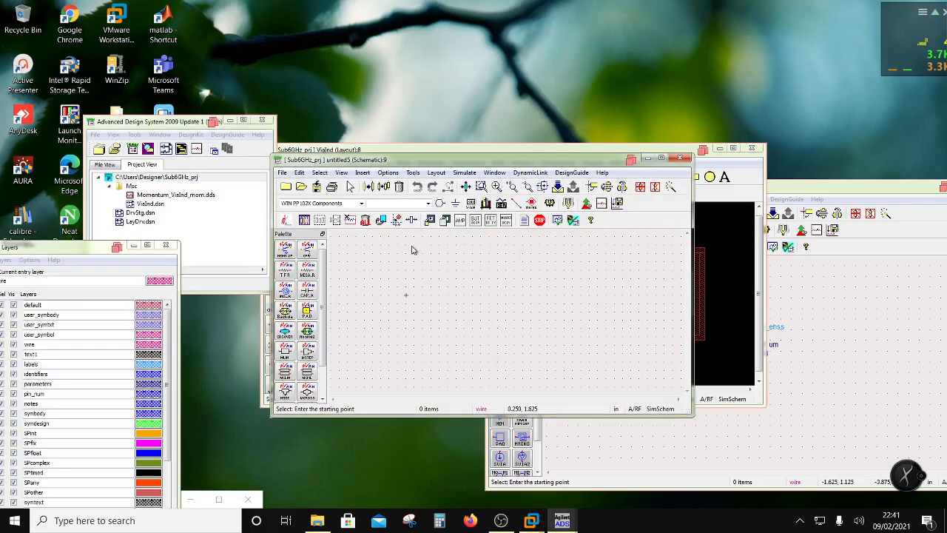
Step: Save the new schematic as MatchingDrv in the project's networks folder
click(284, 172)
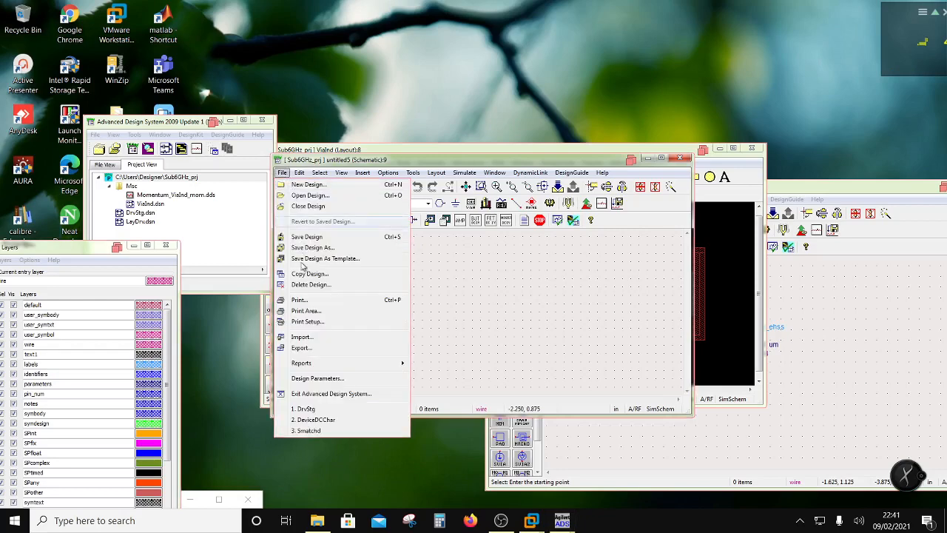
click(311, 247)
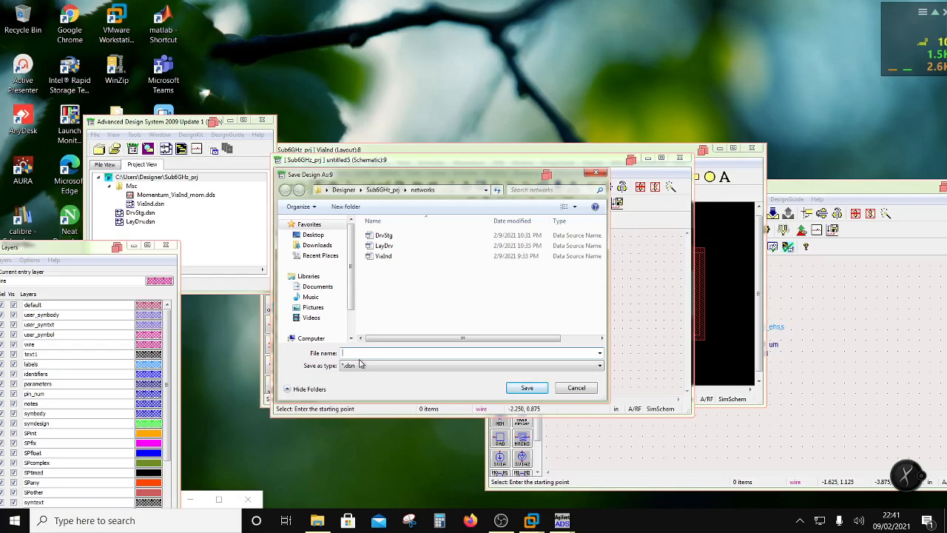
text(tchingDrv)
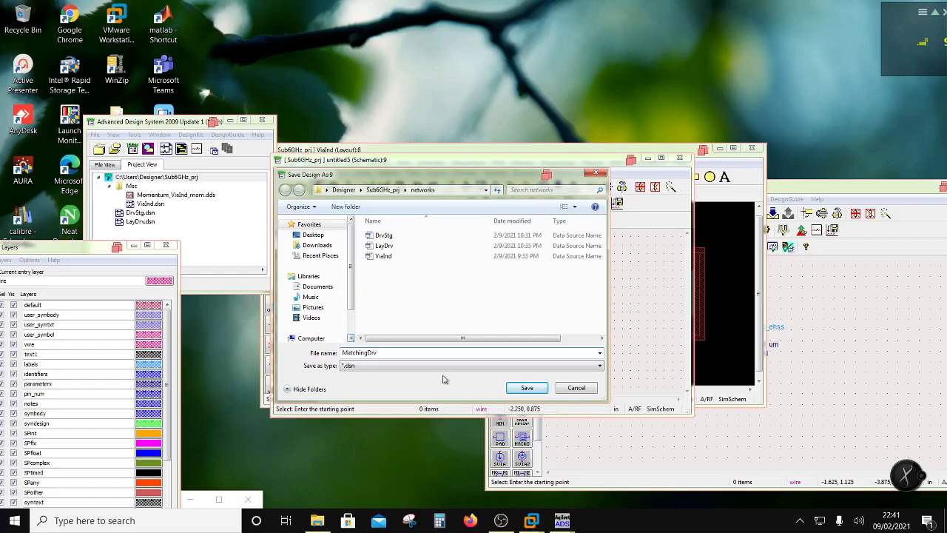
click(519, 388)
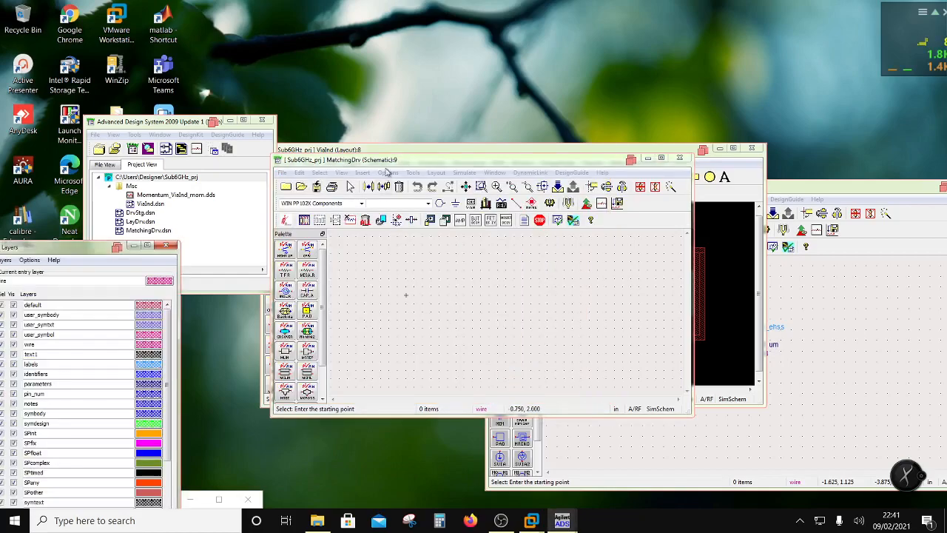
Step: Rearrange the MatchingDrv, ViaInd and DrvStg windows so that the DrvStg schematic is in front beside the project view
drag(385, 161, 521, 196)
drag(416, 156, 496, 279)
drag(481, 194, 293, 129)
click(663, 186)
drag(663, 186, 474, 153)
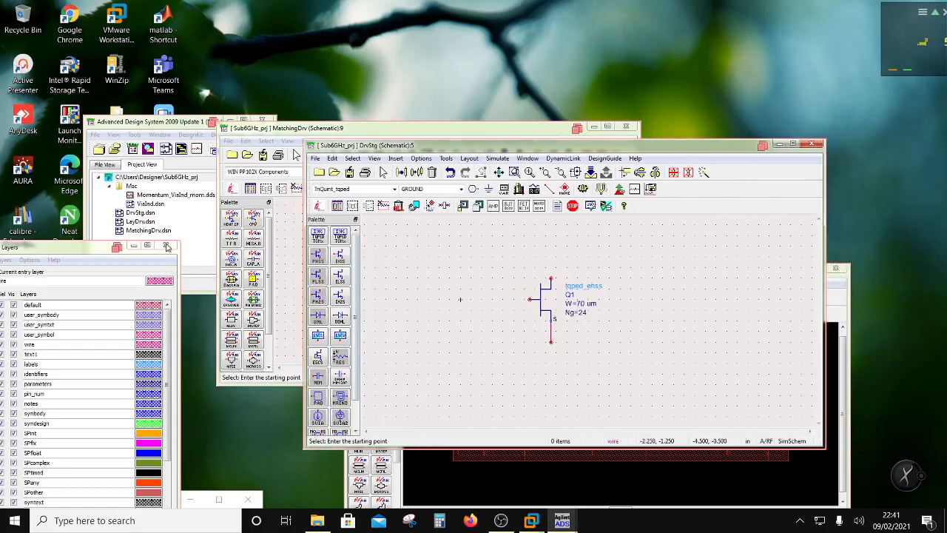
Step: Insert the ViaInd.dsn design from the project as a component at the source pin of transistor Q1 in DrvStg
click(150, 204)
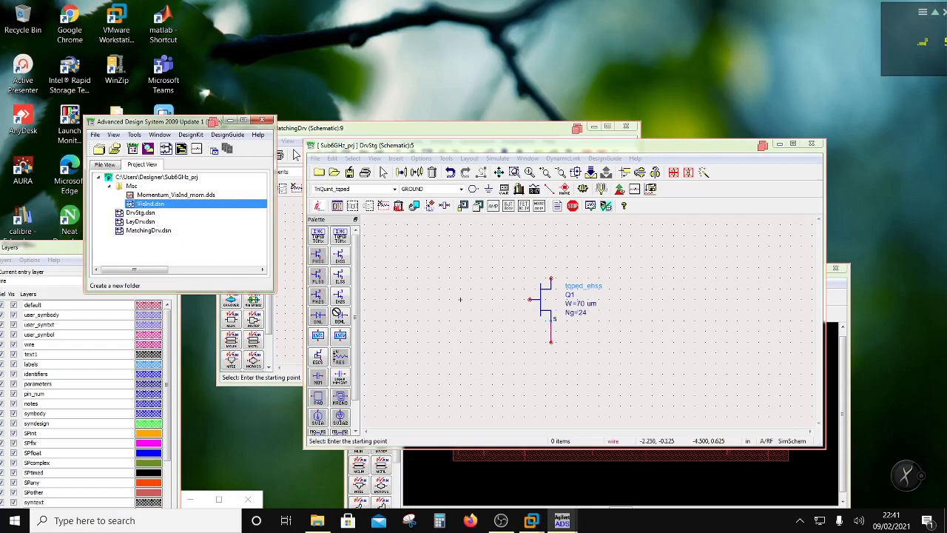
drag(439, 344, 531, 362)
scroll(555, 326, up, 5)
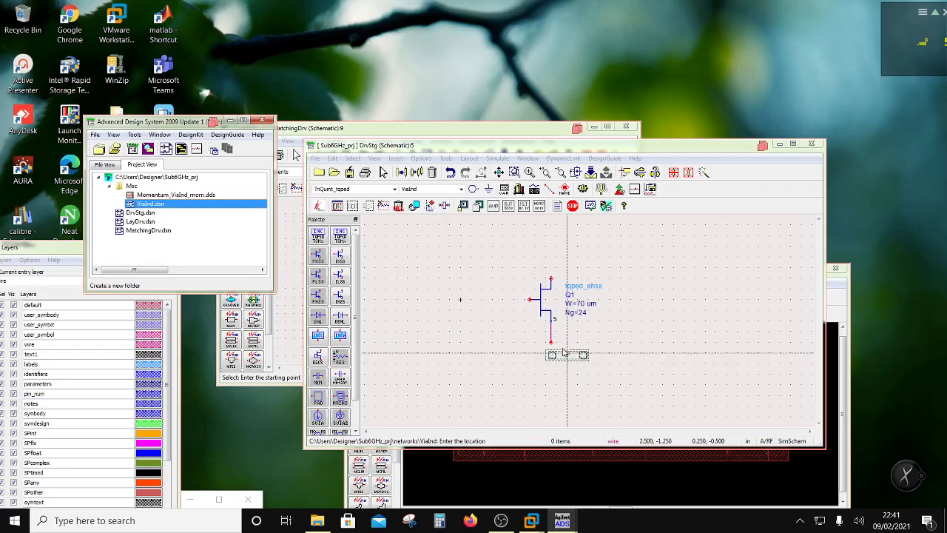
click(555, 317)
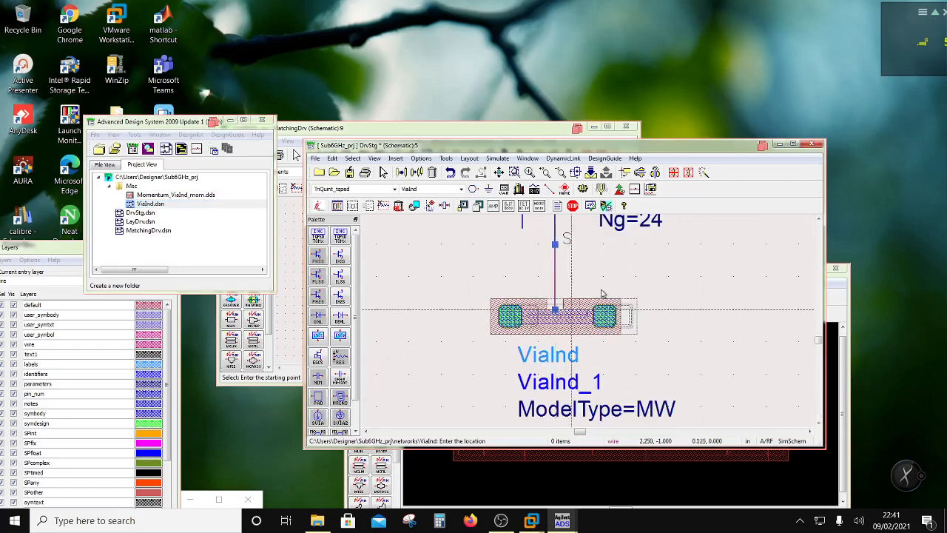
key(Escape)
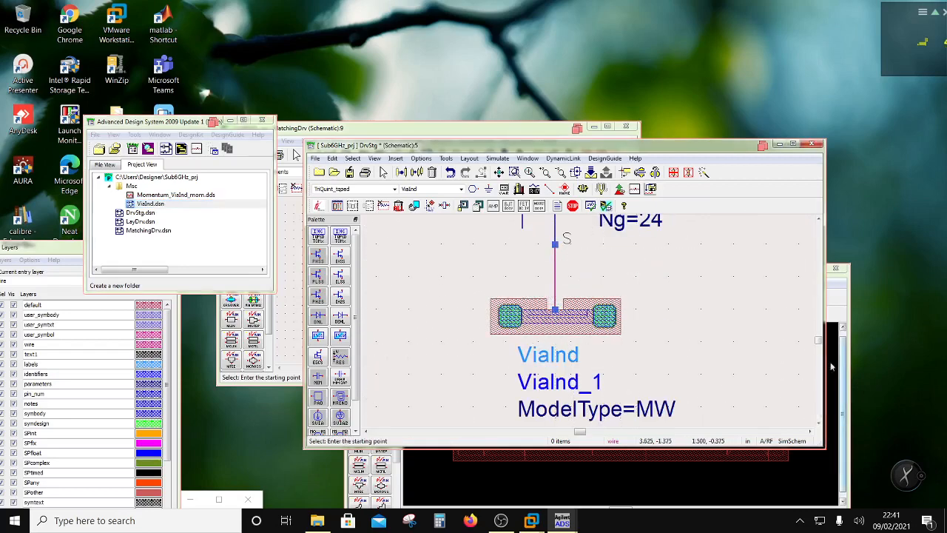
Step: Deactivate transistor Q1 in the DrvStg schematic, leaving the ViaInd component active
drag(661, 152, 569, 140)
scroll(538, 304, down, 2)
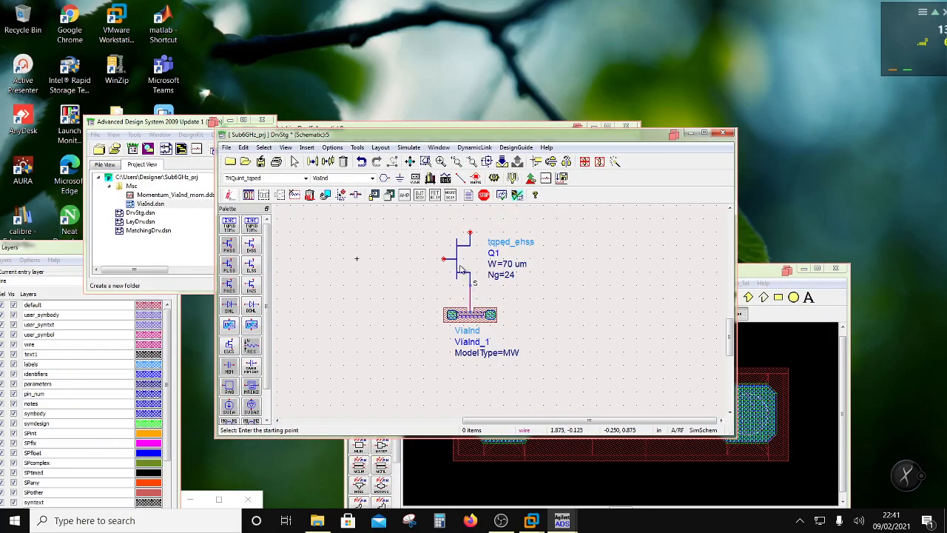
click(599, 161)
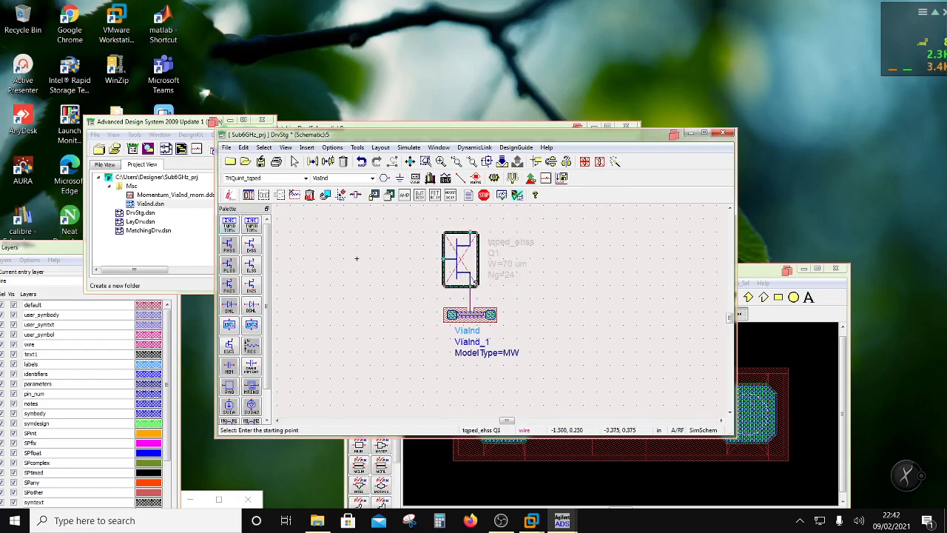
click(243, 148)
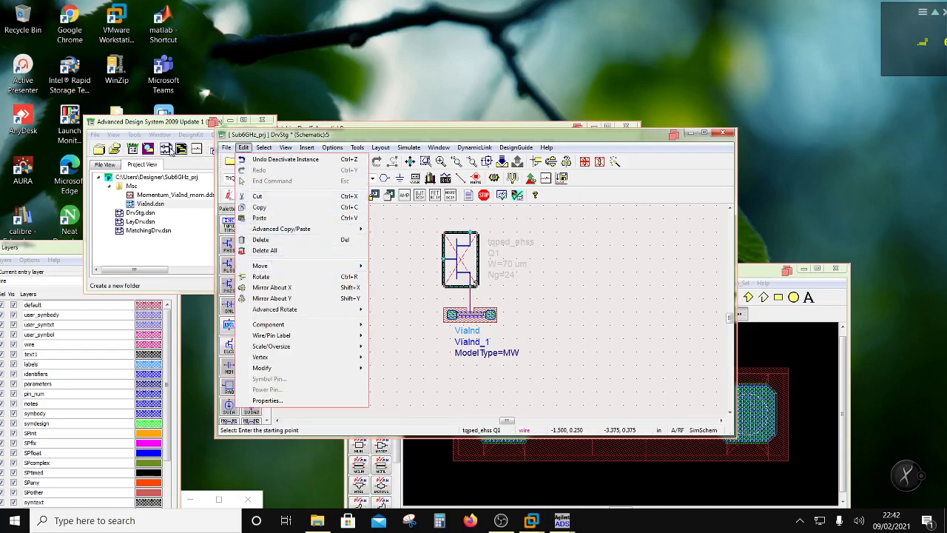
click(237, 137)
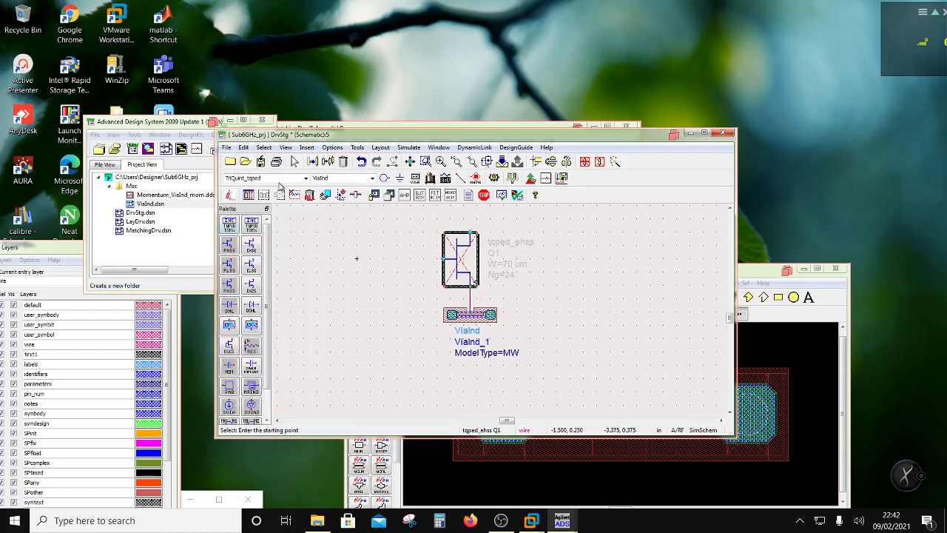
Step: Place an S-parameter simulation controller from the Simulation-S_Param components beside the transistor
click(304, 178)
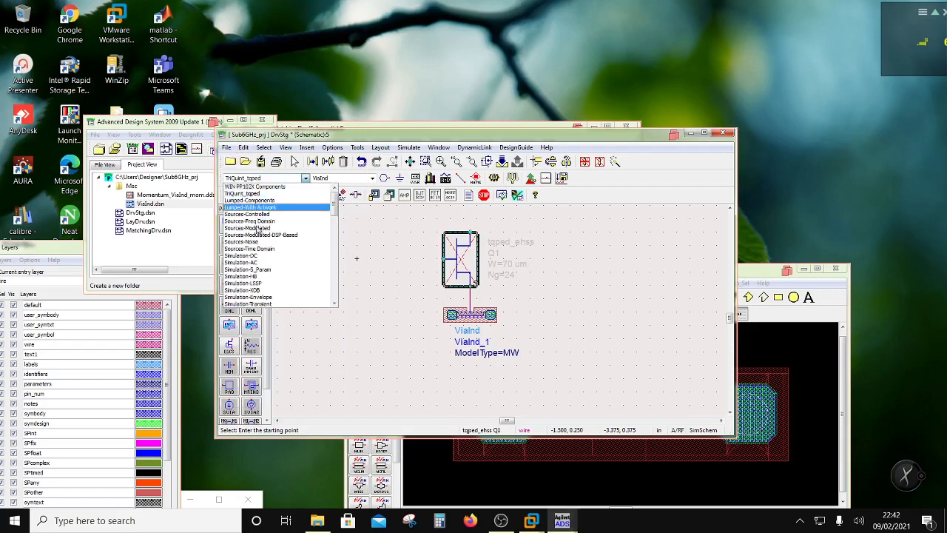
click(262, 270)
click(228, 224)
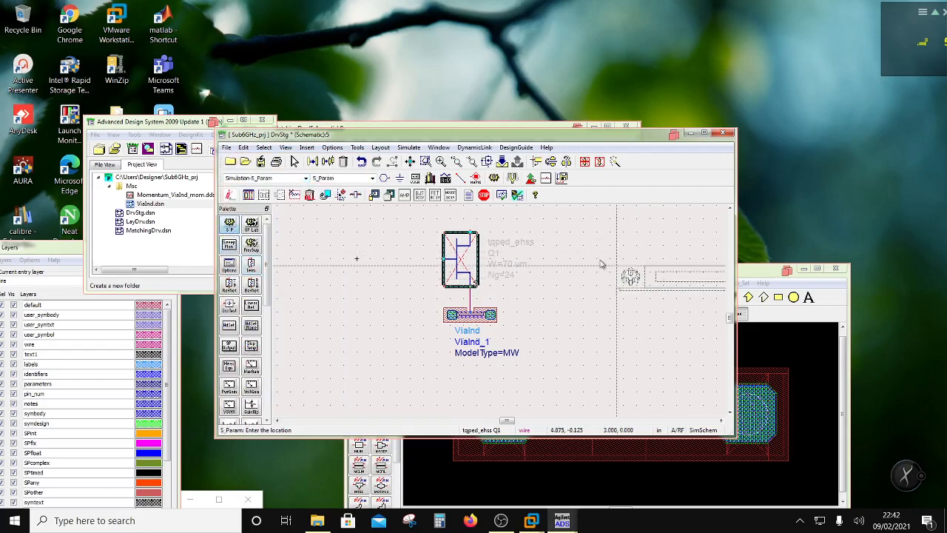
click(555, 239)
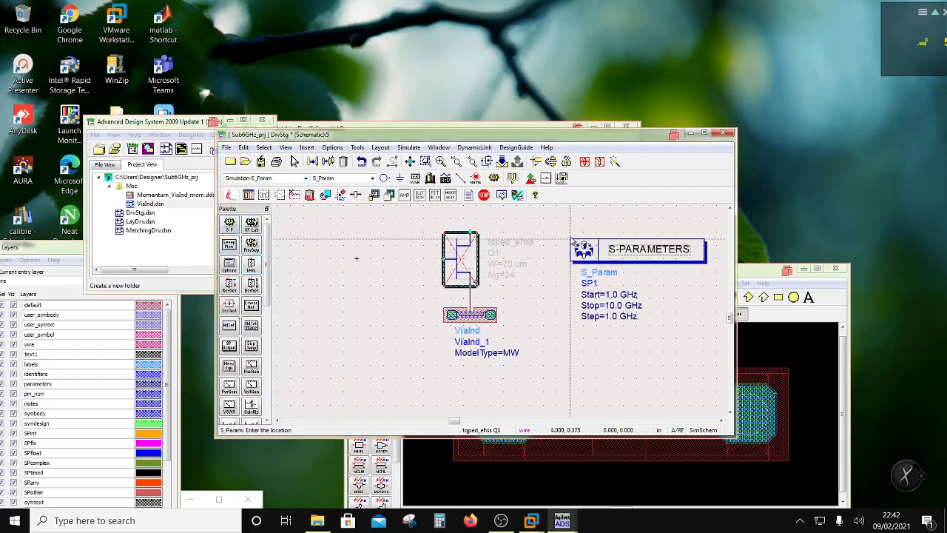
Step: Set the S-parameter sweep to start at 0 GHz, stop at 40.0 GHz and use a 1.0 MHz step
click(616, 295)
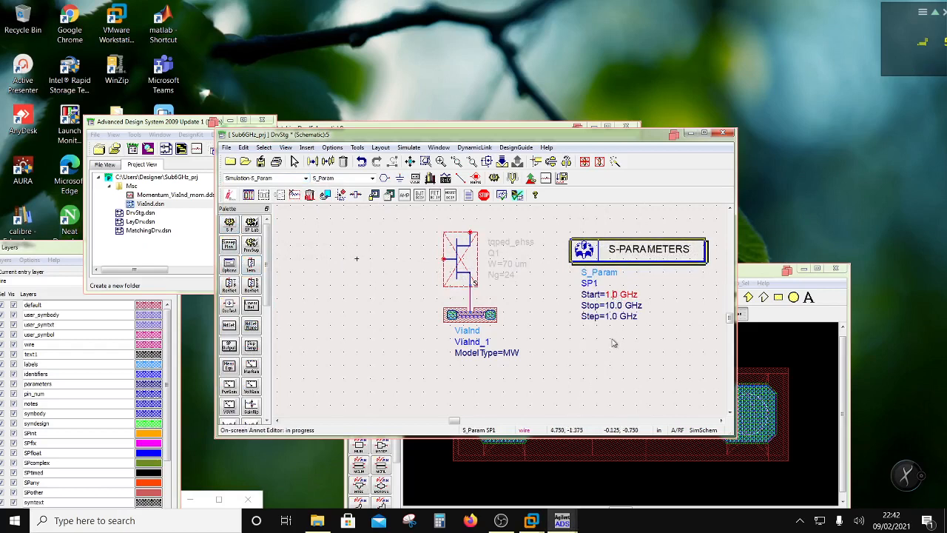
key(BackSpace)
key(BackSpace)
click(611, 306)
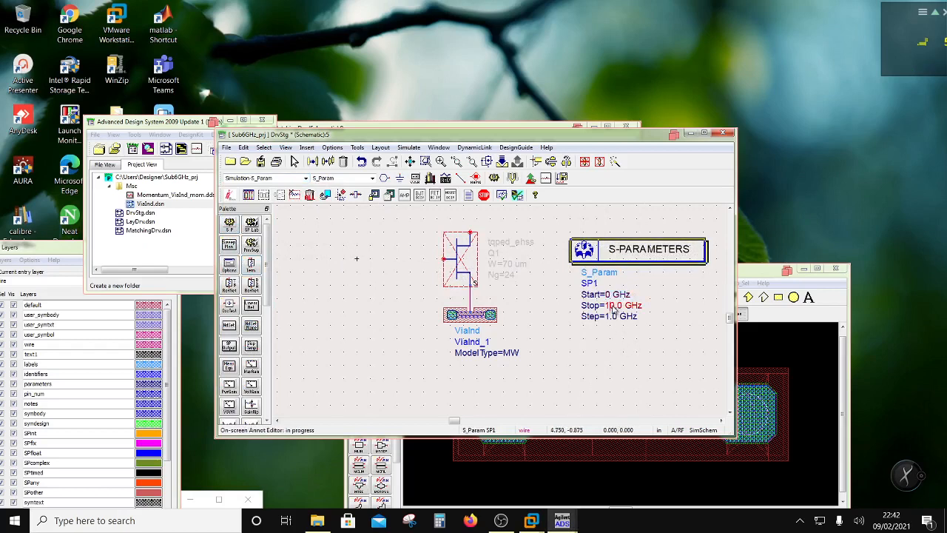
key(BackSpace)
text(4)
click(620, 317)
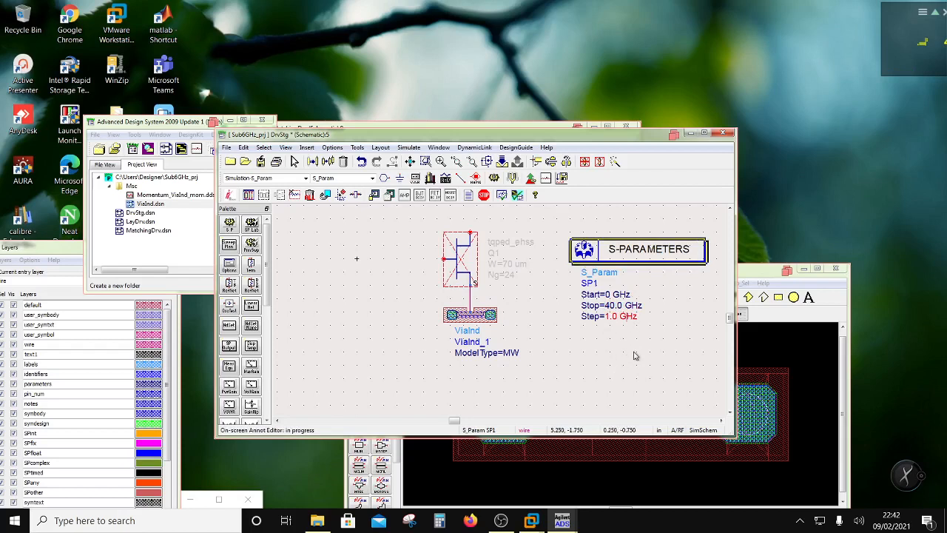
key(Delete)
text(M)
click(578, 346)
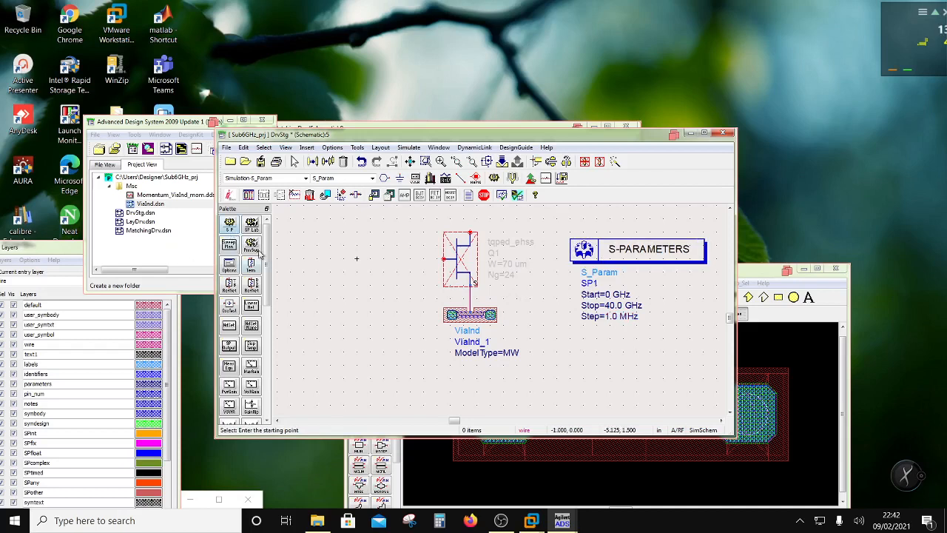
Step: Place a 50 Ohm Term port beside the ViaInd component and attach a ground to its negative pin
click(245, 293)
click(251, 266)
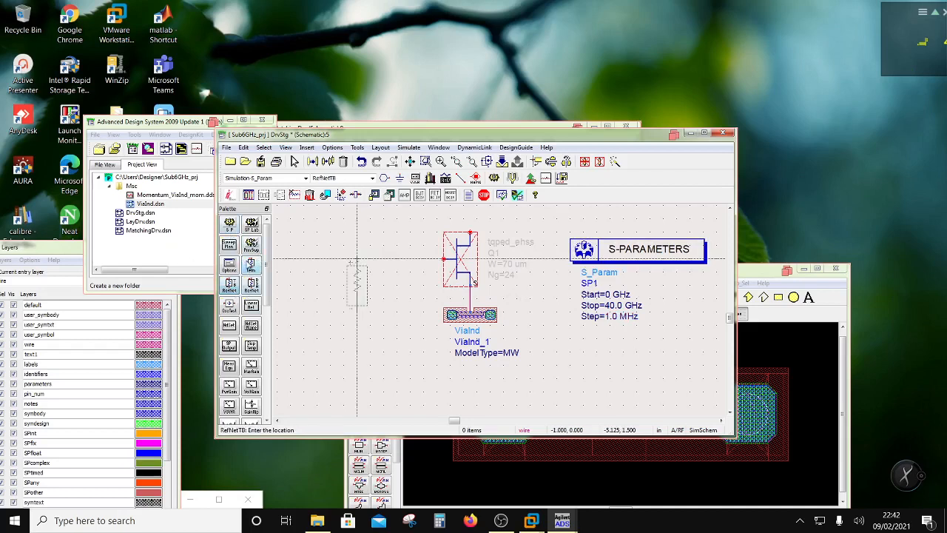
click(383, 300)
key(Escape)
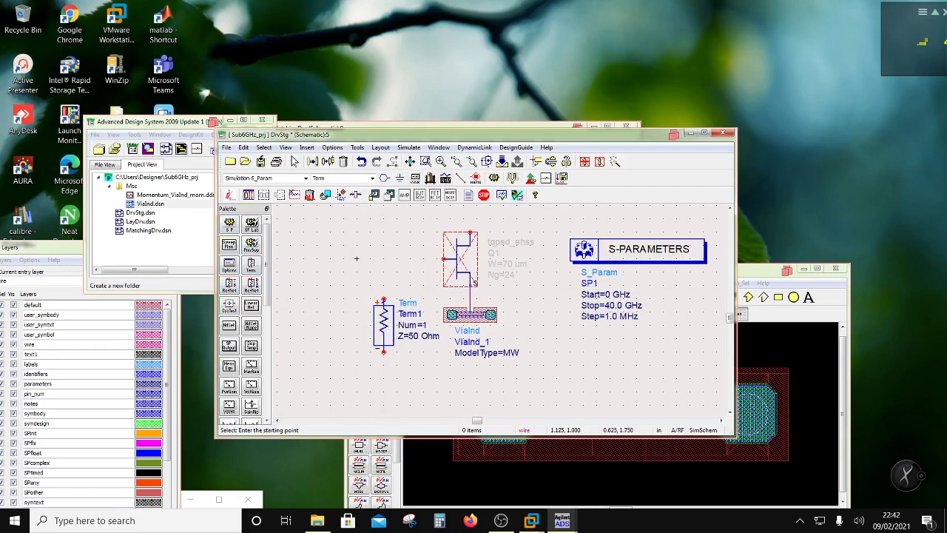
click(400, 178)
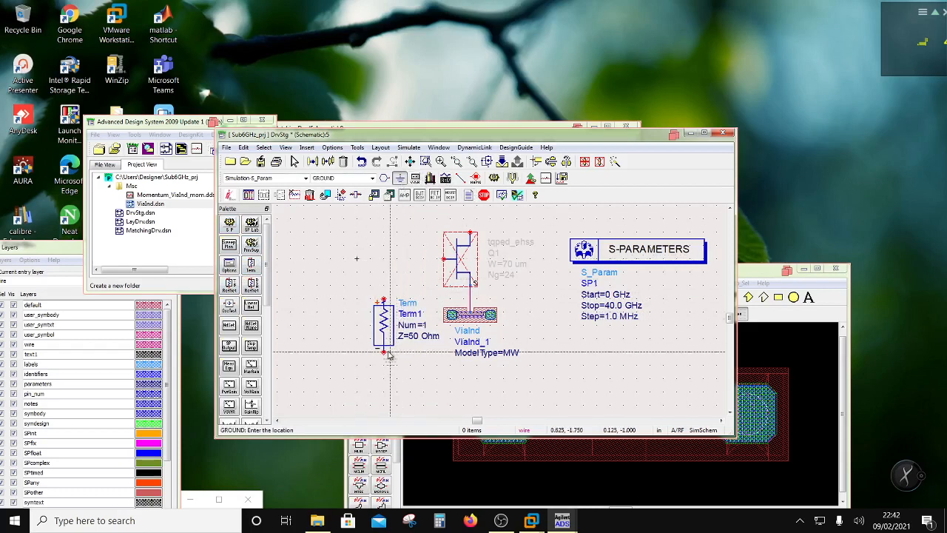
click(383, 353)
key(Escape)
Step: Wire the positive pin of Term1 to the connection between the transistor's source and the ViaInd component
click(460, 178)
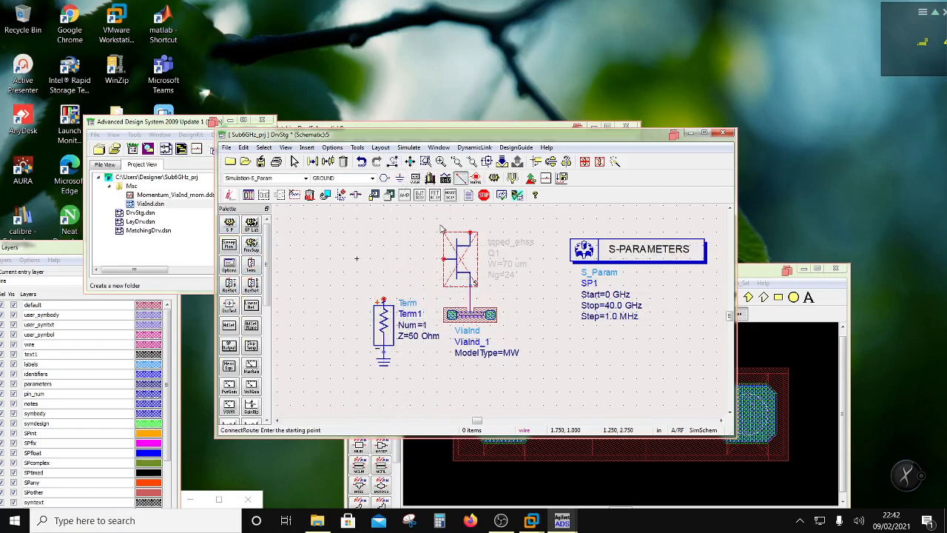
click(384, 299)
click(470, 299)
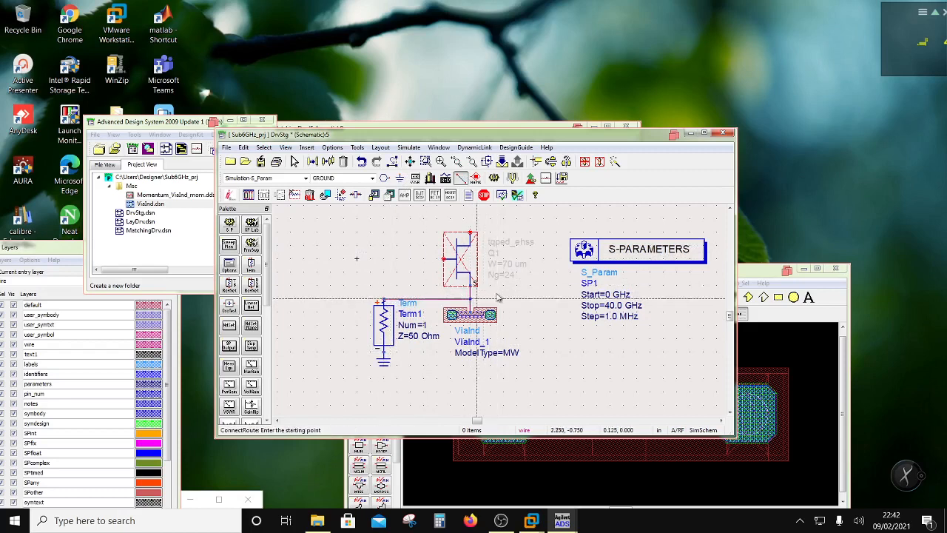
Step: Run the S-parameter simulation, change the sweep step of SP1 to 100 MHz, and simulate again
click(493, 178)
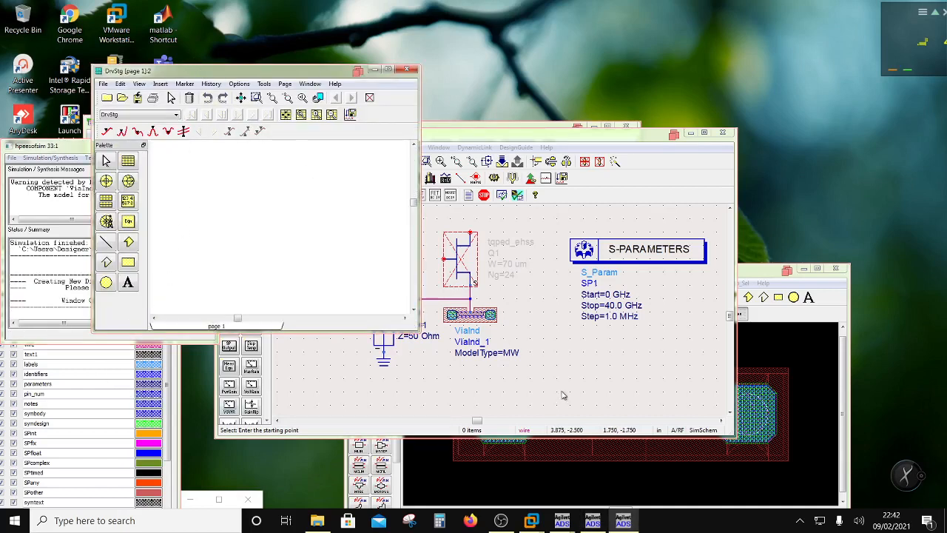
click(517, 364)
click(614, 318)
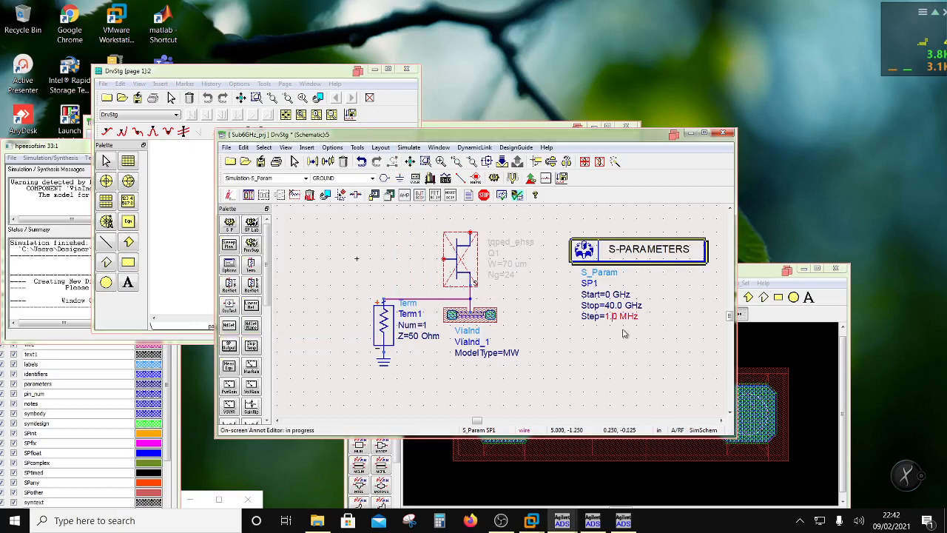
key(Delete)
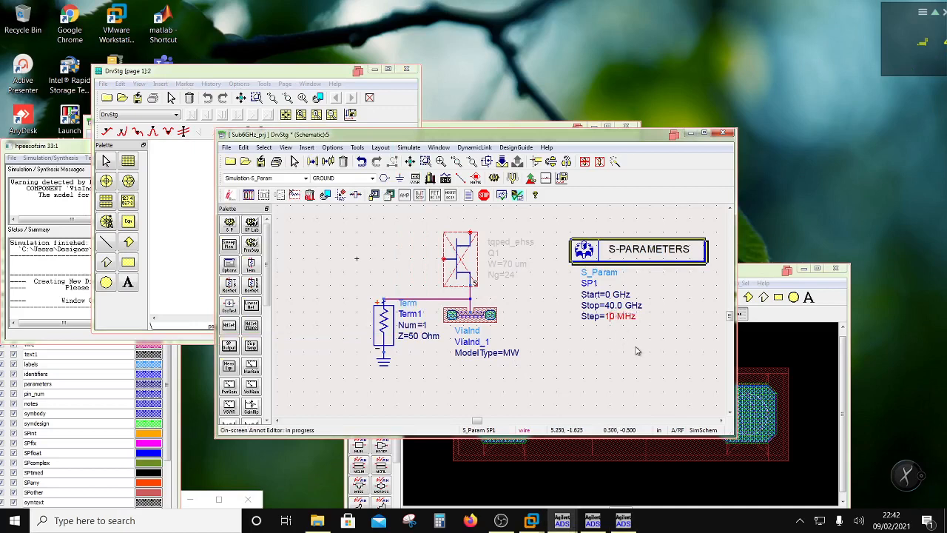
text(0)
click(494, 177)
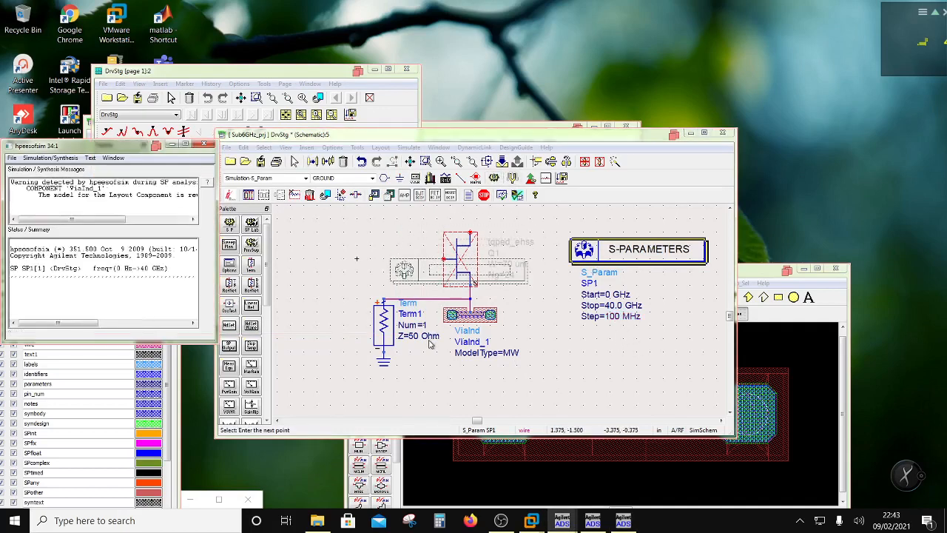
Step: Insert a Smith chart in the DrvStg data display and plot S(1,1) from the DrvStg dataset on it
click(130, 182)
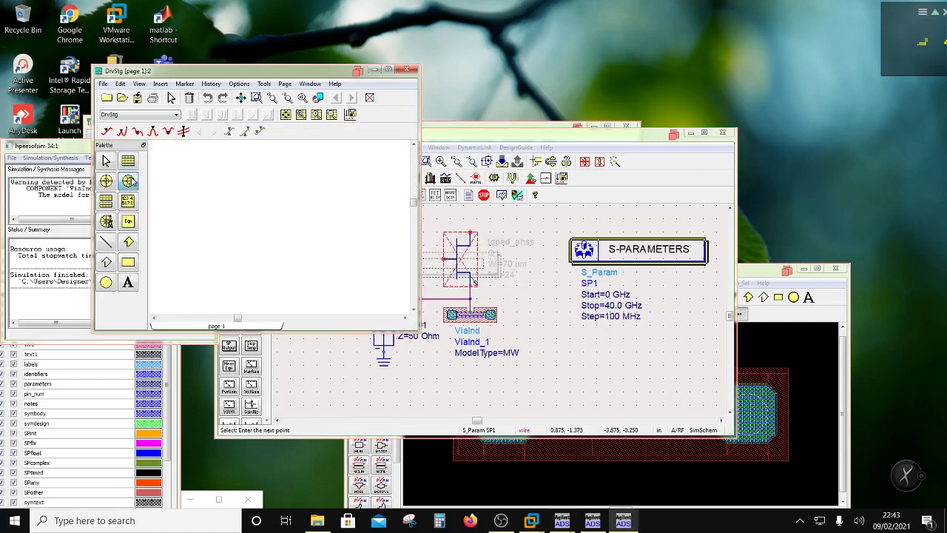
click(201, 144)
click(373, 253)
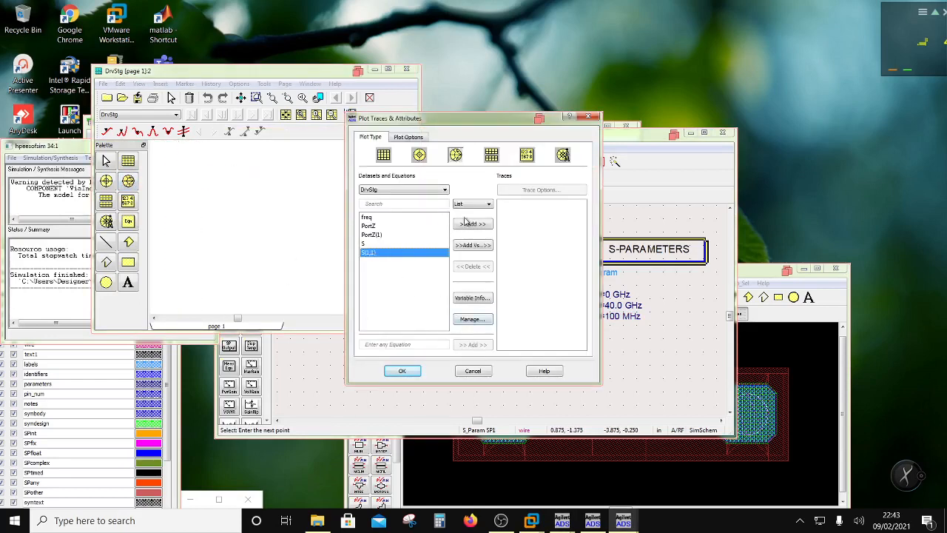
click(472, 224)
click(407, 371)
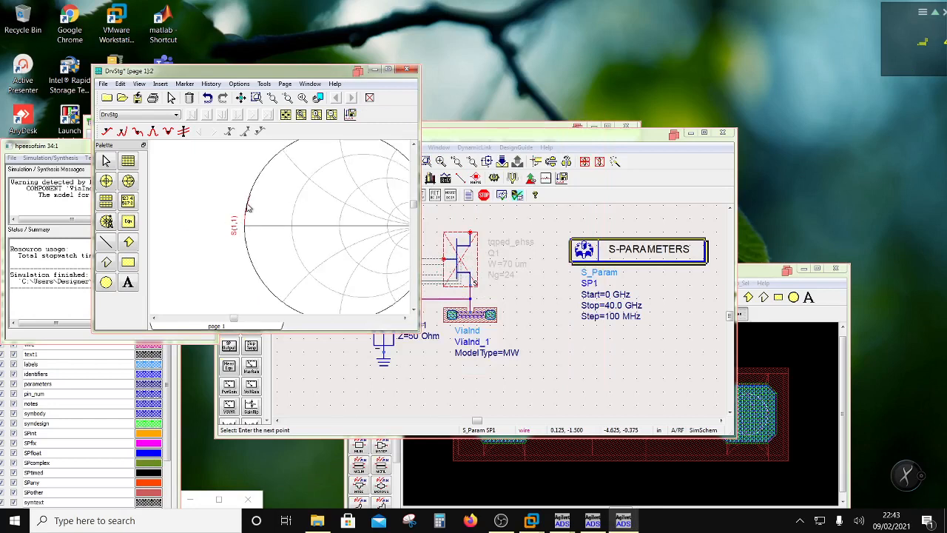
Step: Thicken the S(1,1) trace on the Smith chart through its trace options
double_click(247, 209)
click(210, 121)
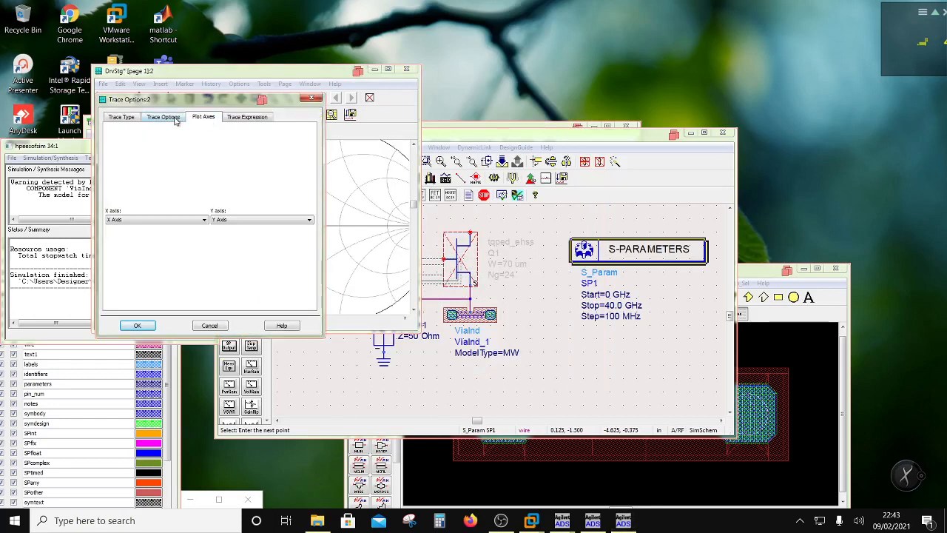
click(175, 120)
click(140, 325)
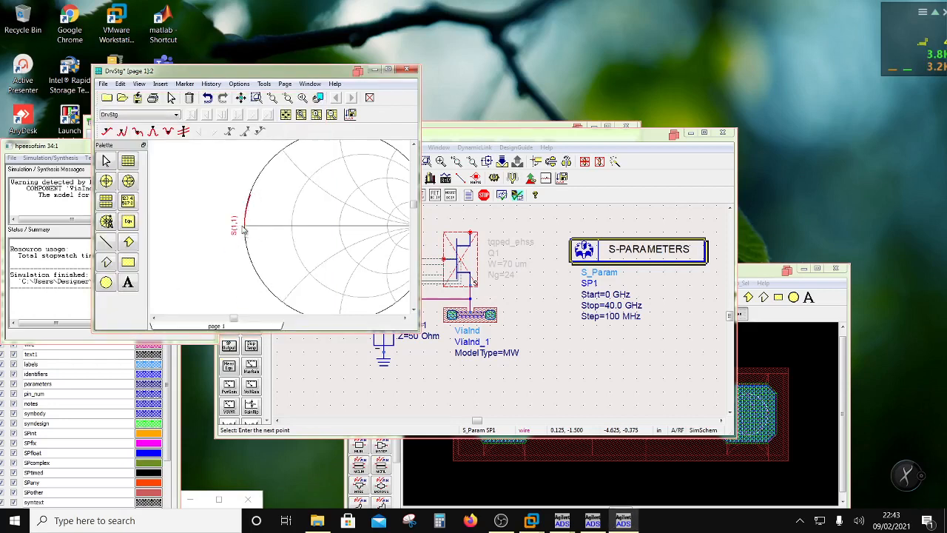
Step: Add a marker to the S(1,1) trace at about 5.7 GHz and move its readout outside the Smith chart
click(185, 84)
click(196, 97)
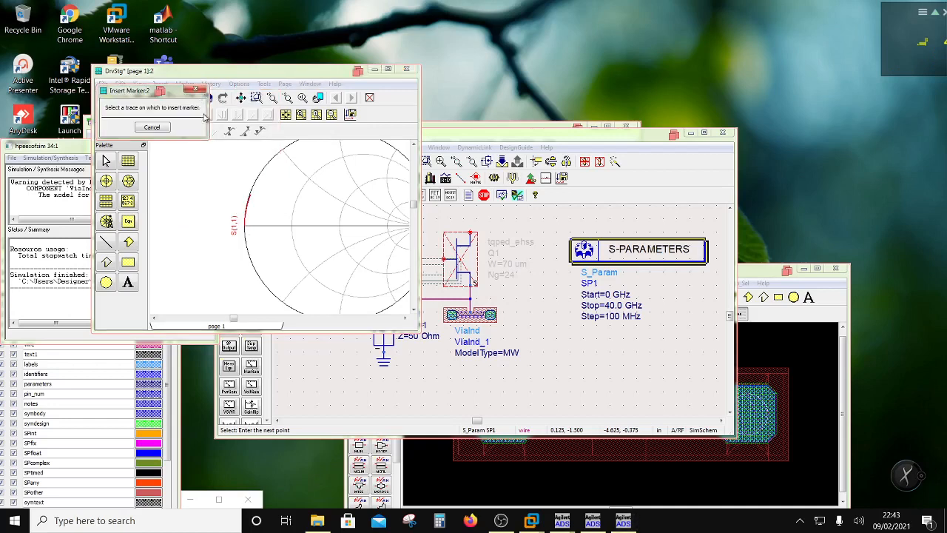
click(244, 220)
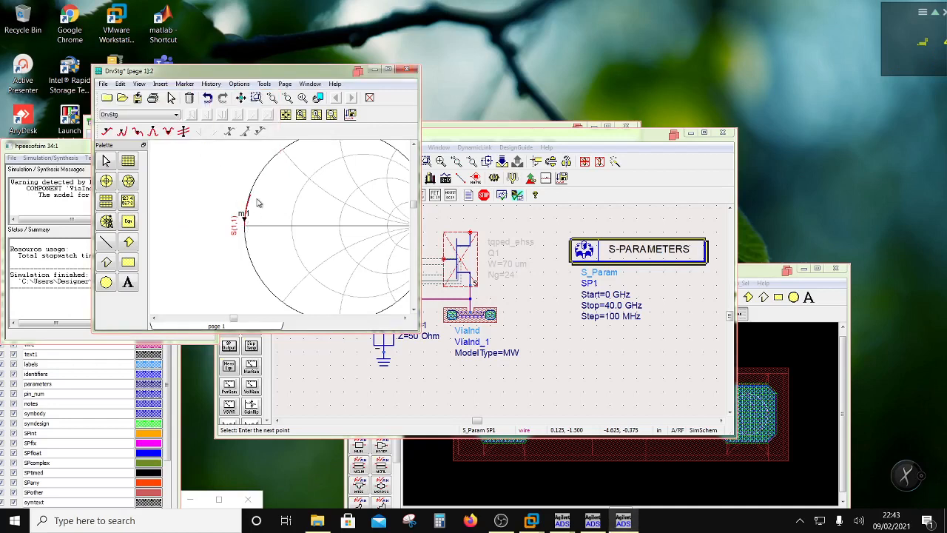
drag(267, 183, 210, 214)
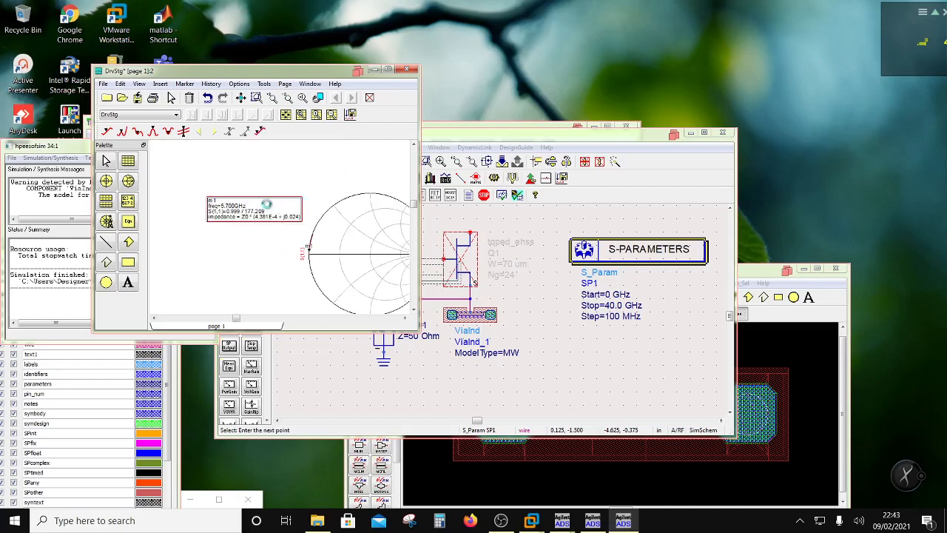
Step: Change the Zo setting in marker m1's format so its impedance is shown in ohms instead of normalized
double_click(266, 207)
click(142, 108)
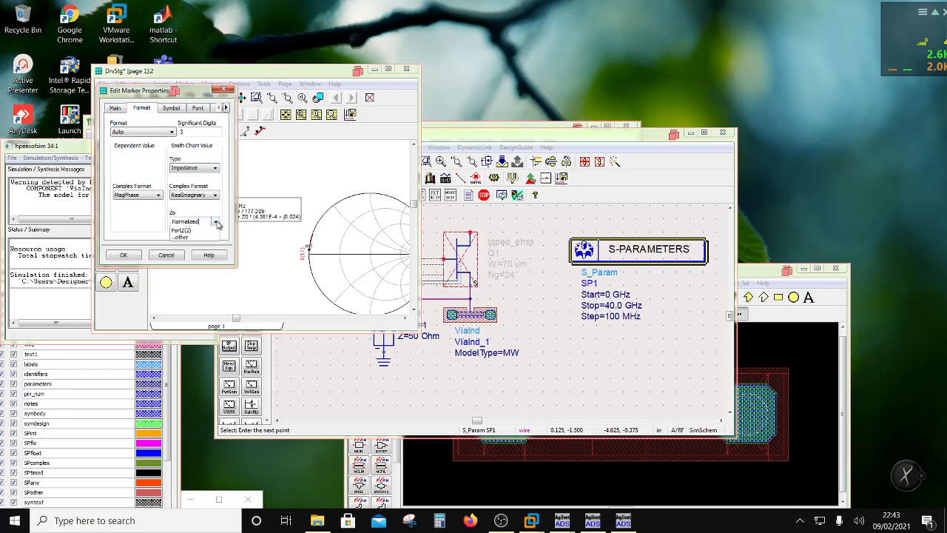
click(193, 221)
click(189, 237)
click(131, 254)
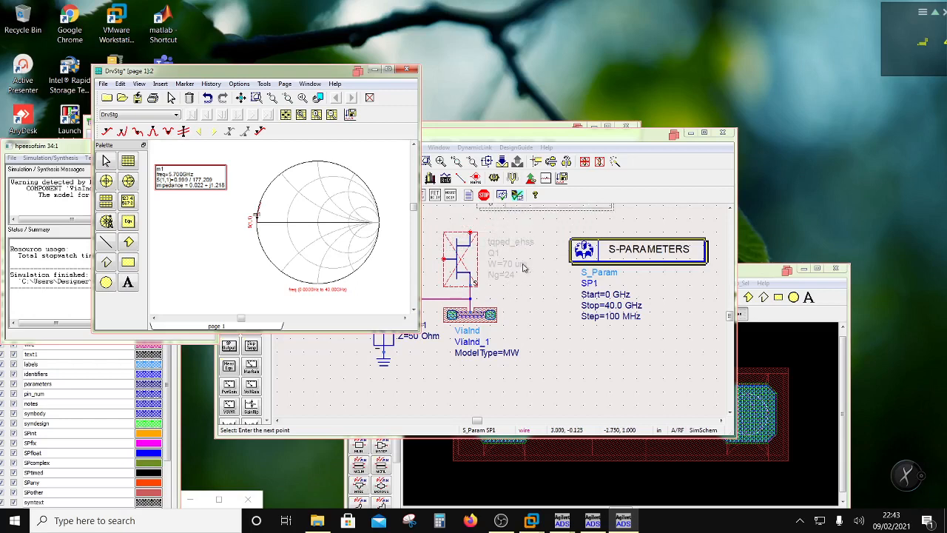
Step: Shift the S-parameter controller slightly in the schematic, and add the equation Zs=stoz(S) near the Smith chart in the data display
drag(605, 257, 585, 278)
click(185, 83)
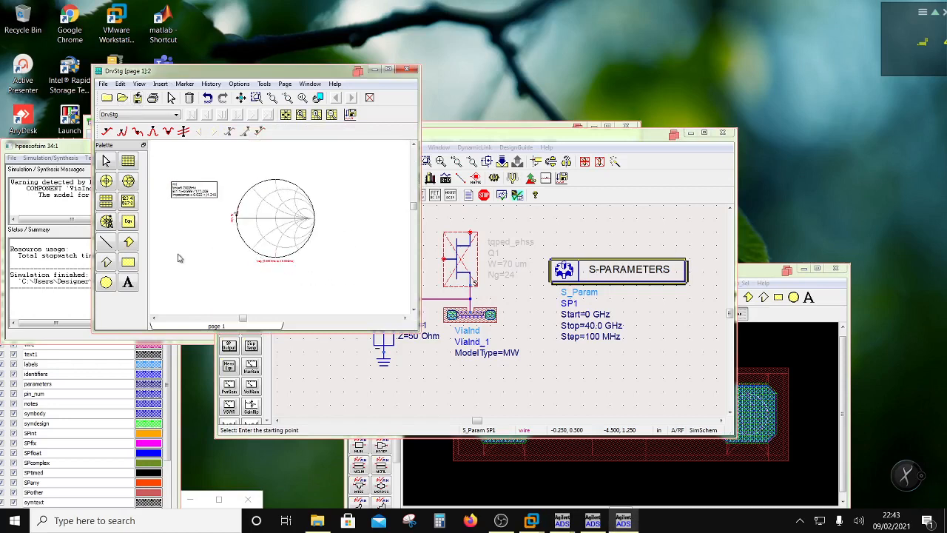
click(130, 222)
click(249, 246)
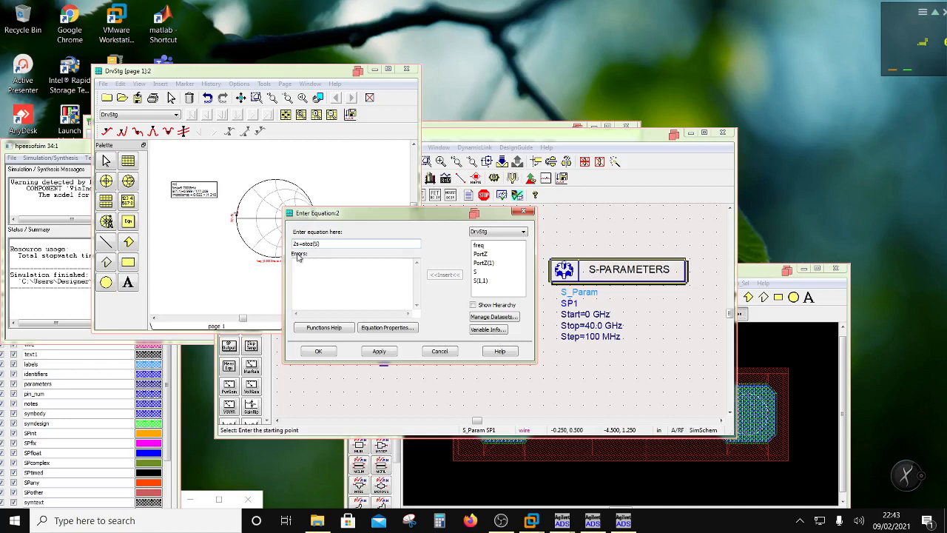
click(323, 352)
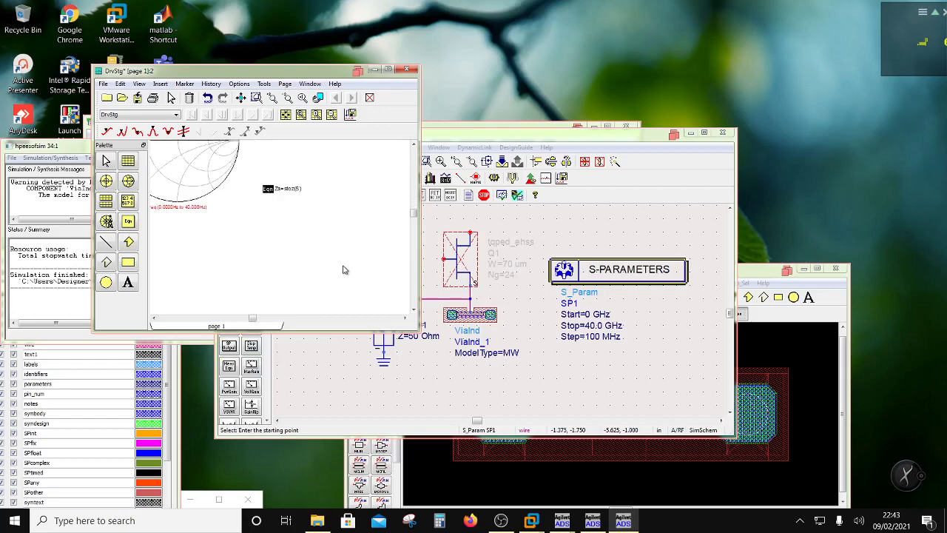
Step: Add the equation Lsh=imag(Zs)/(2*pi*freq) below the Zs equation
click(128, 222)
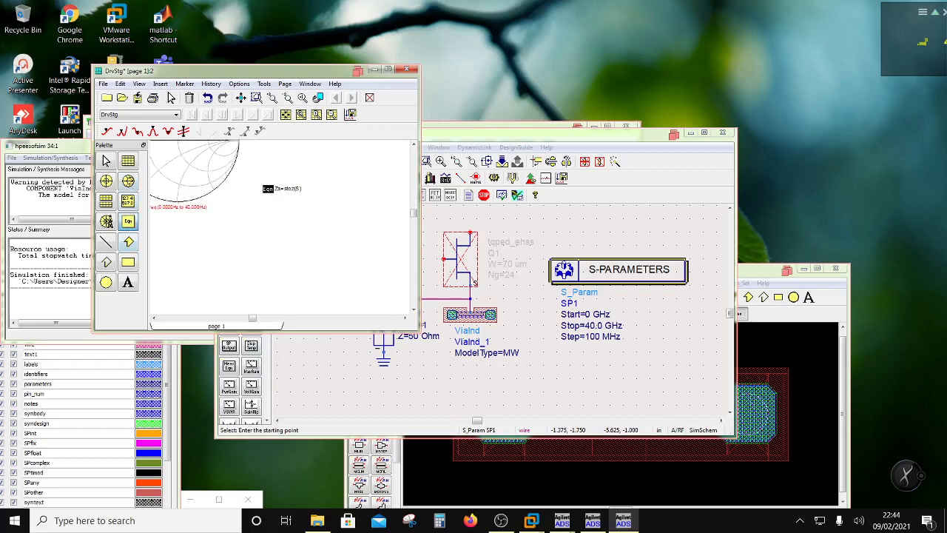
click(264, 205)
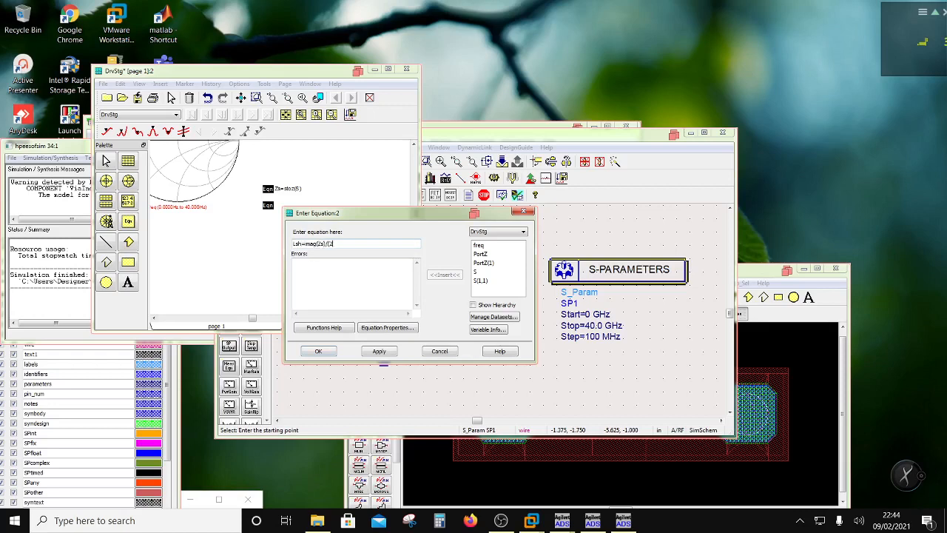
text(*pi*freq))
click(328, 351)
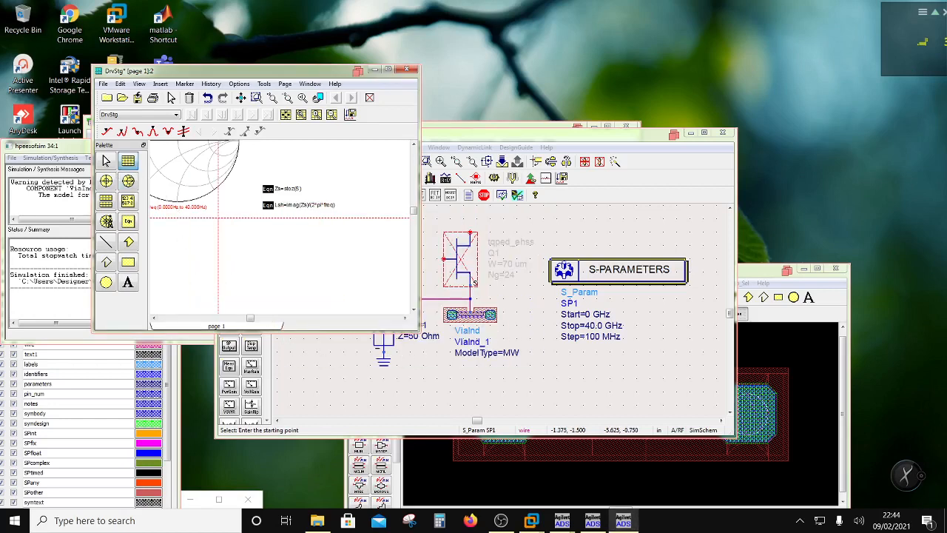
Step: Insert a rectangular plot below the equations and plot Lsh from the Equations dataset on it
click(372, 266)
click(392, 190)
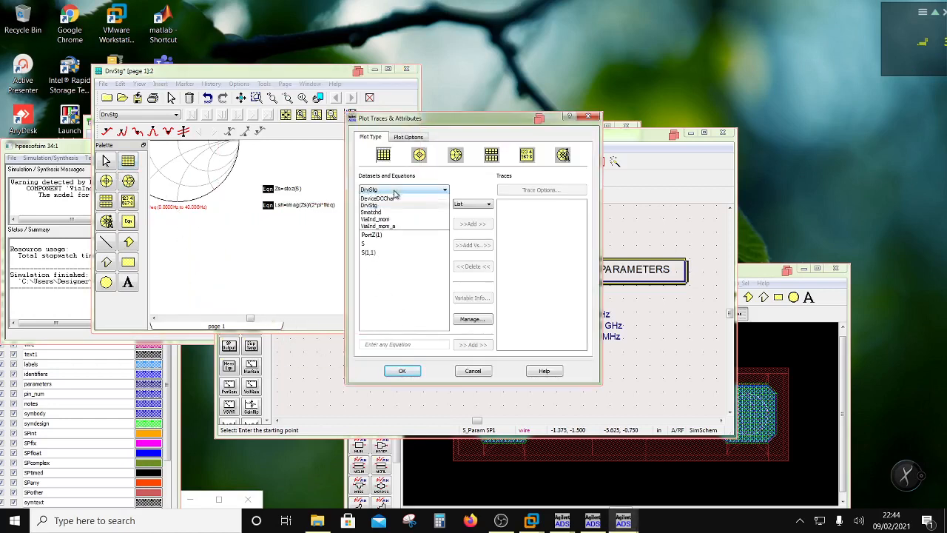
click(395, 202)
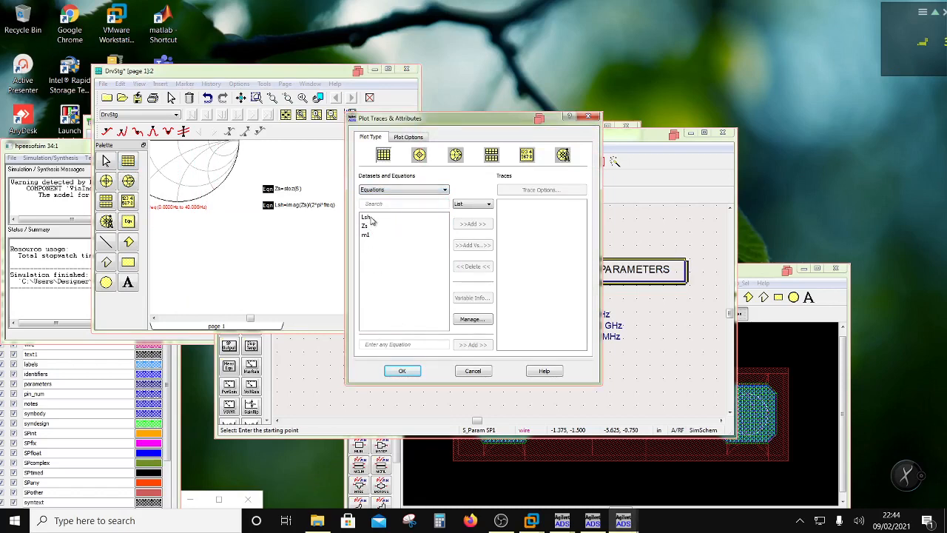
click(366, 217)
click(473, 223)
click(402, 370)
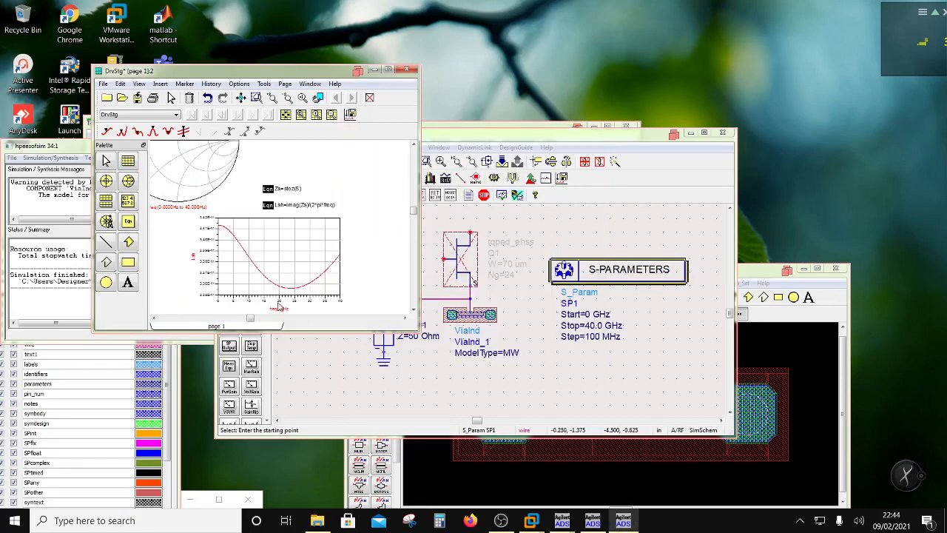
scroll(239, 260, up, 1)
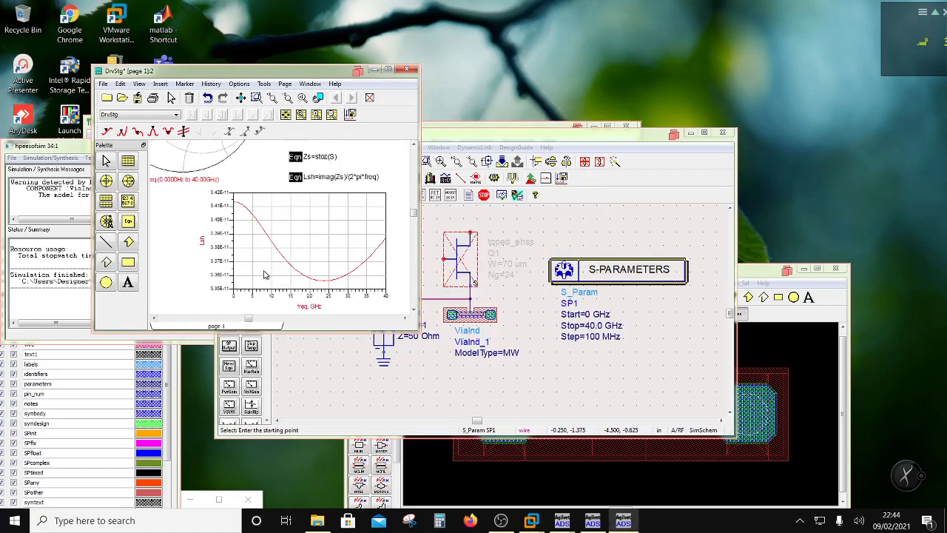
Step: Delete Term1, its ground and the wire joining them to the transistor's source in the DrvStg schematic
click(481, 141)
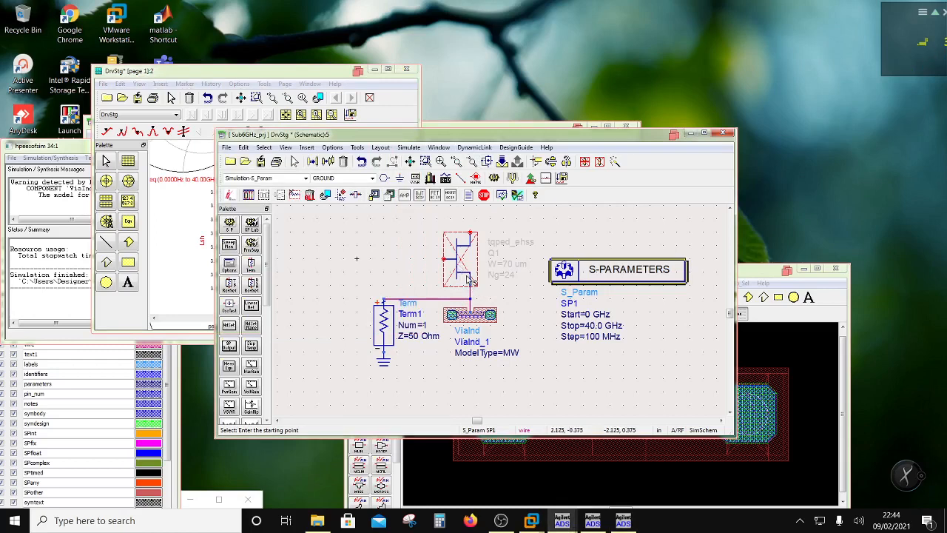
click(188, 259)
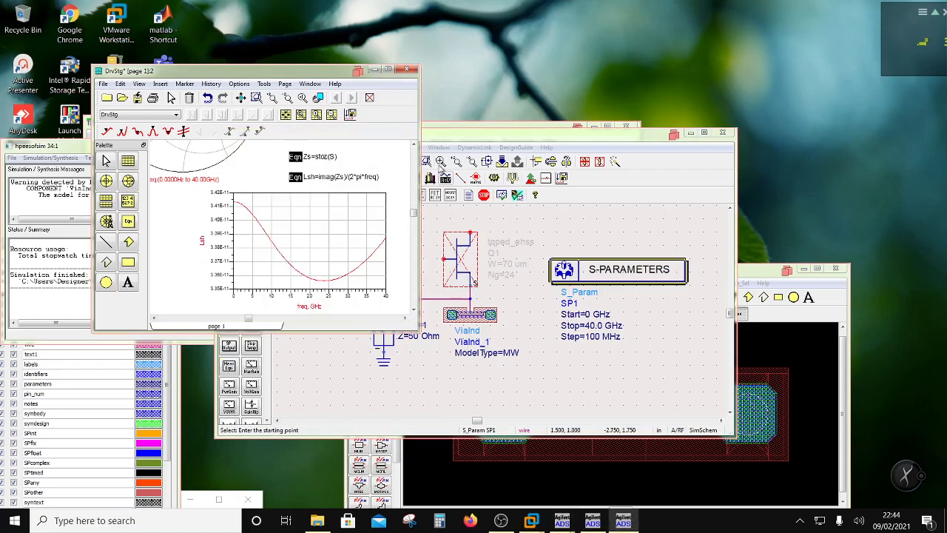
click(447, 134)
drag(367, 277, 426, 379)
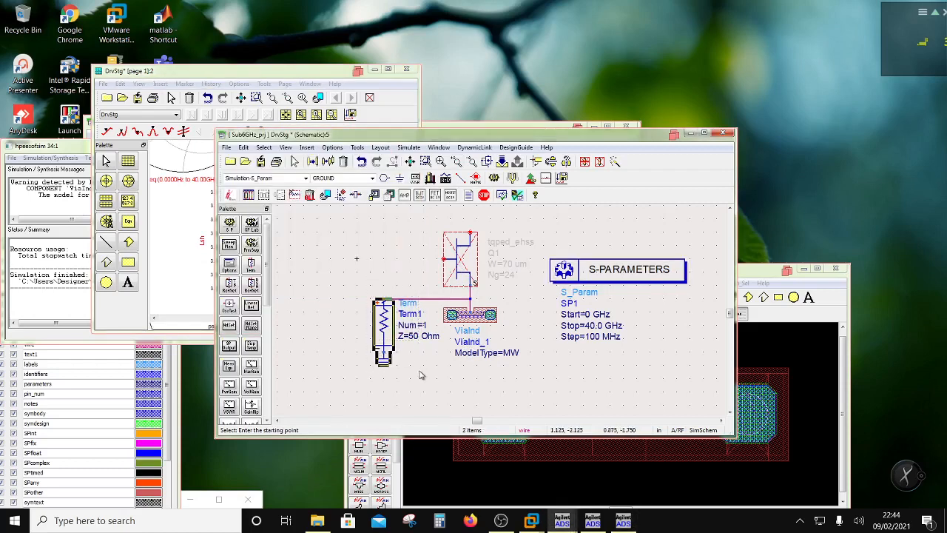
key(Delete)
click(432, 299)
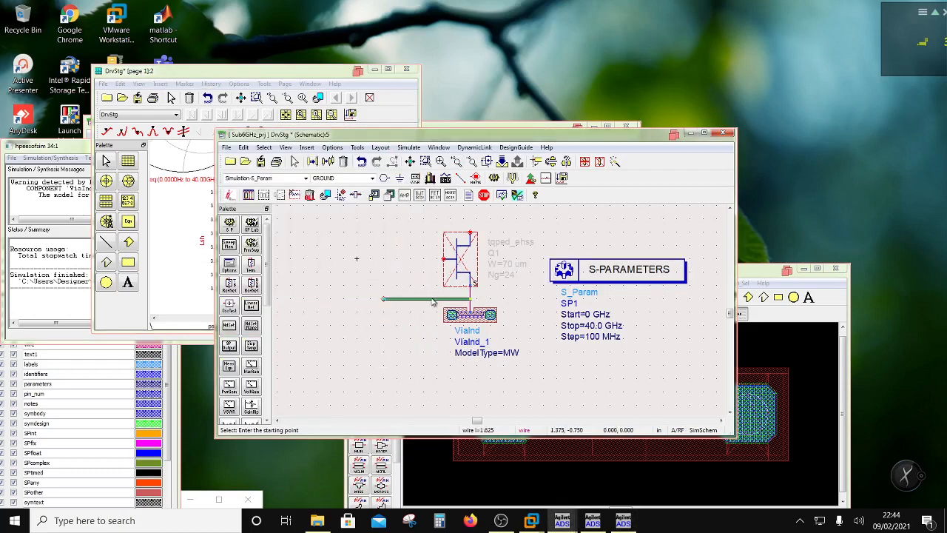
key(Delete)
Step: Reactivate the transistor Q1 and delete the S-parameter simulation controller from the schematic
click(460, 259)
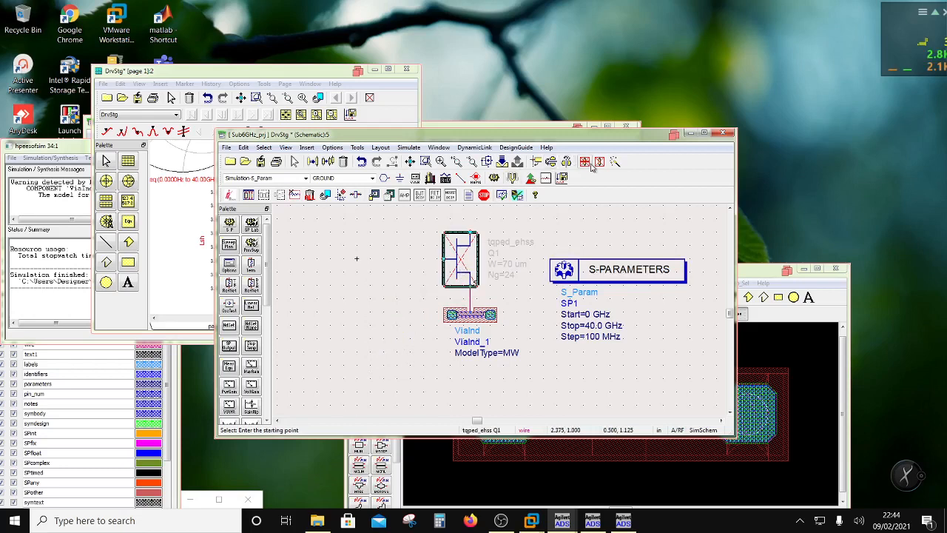
click(545, 237)
scroll(562, 233, down, 1)
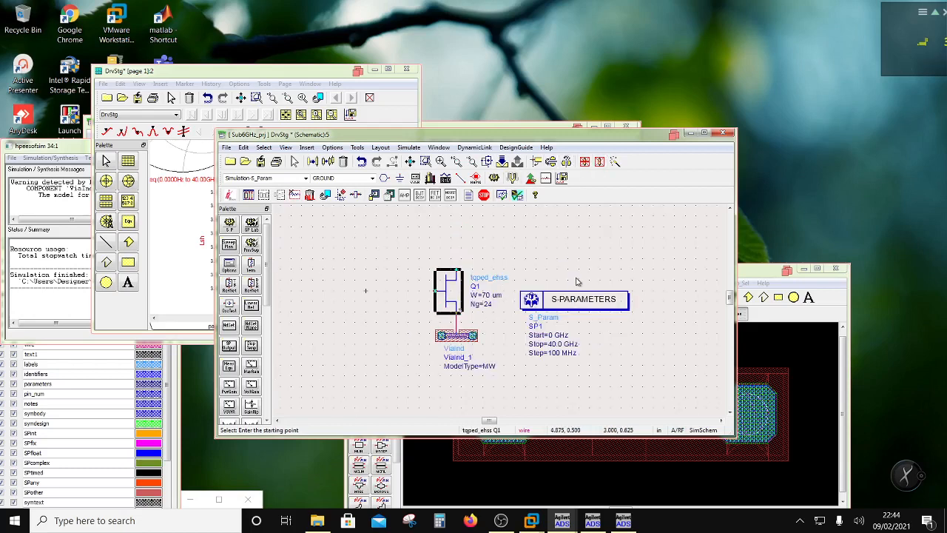
drag(574, 298, 628, 249)
key(Delete)
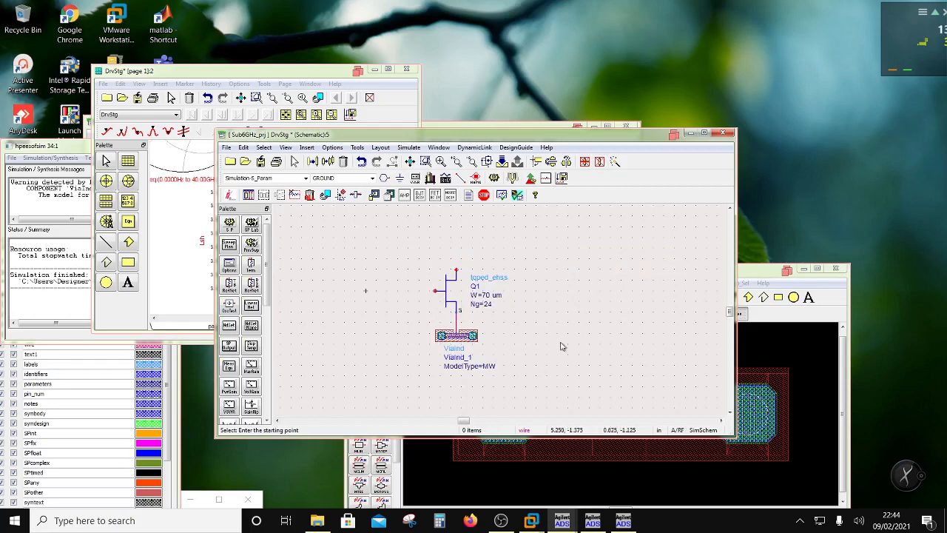
Step: Place a vertical lumped inductor above the transistor's drain, with L set to 5.0 nH and R set to 3
scroll(530, 277, down, 1)
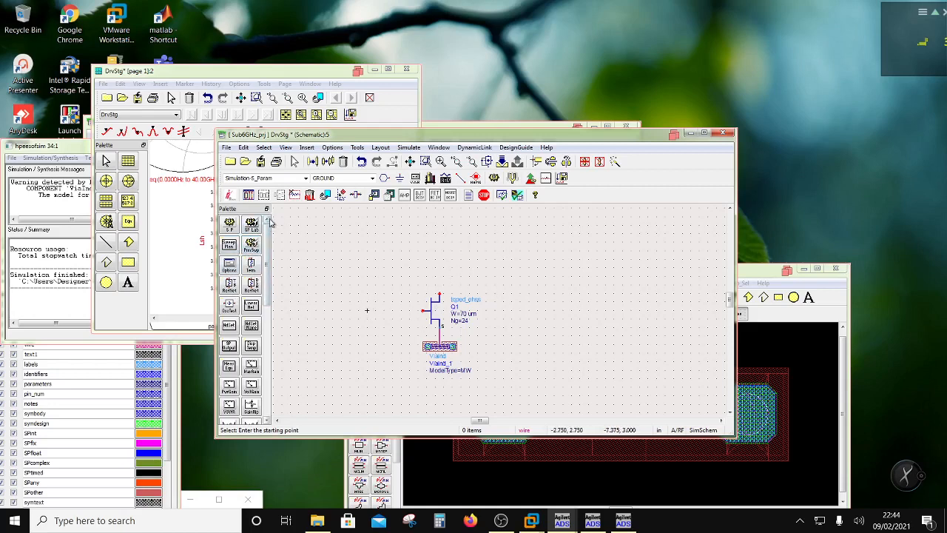
click(305, 178)
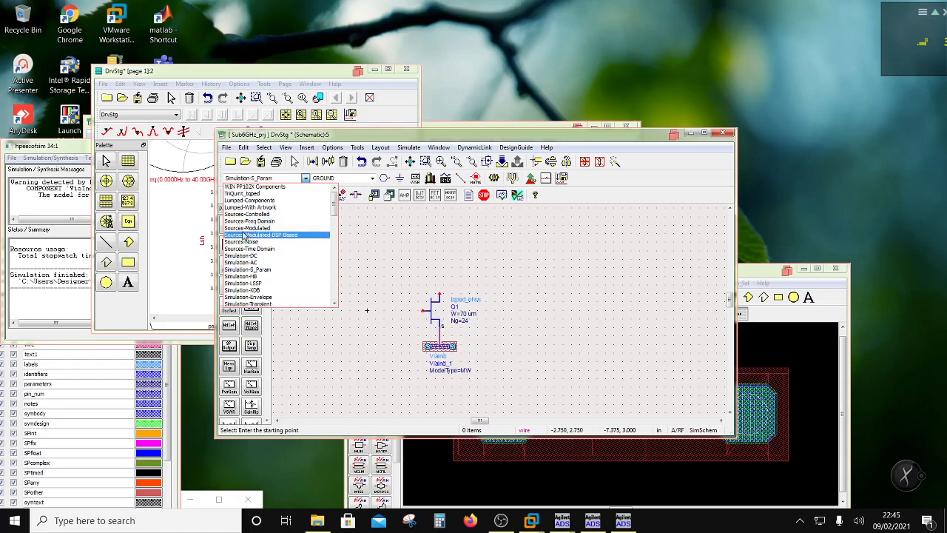
click(252, 201)
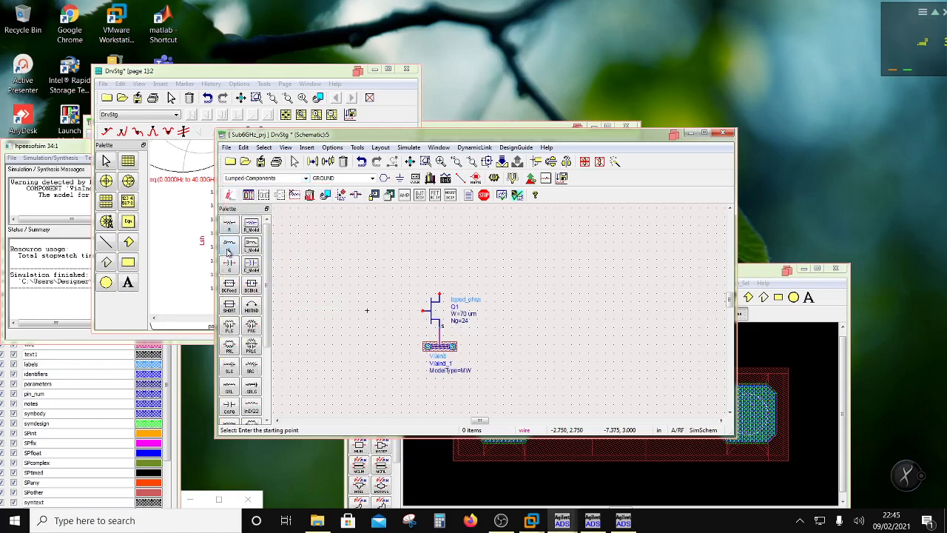
click(230, 250)
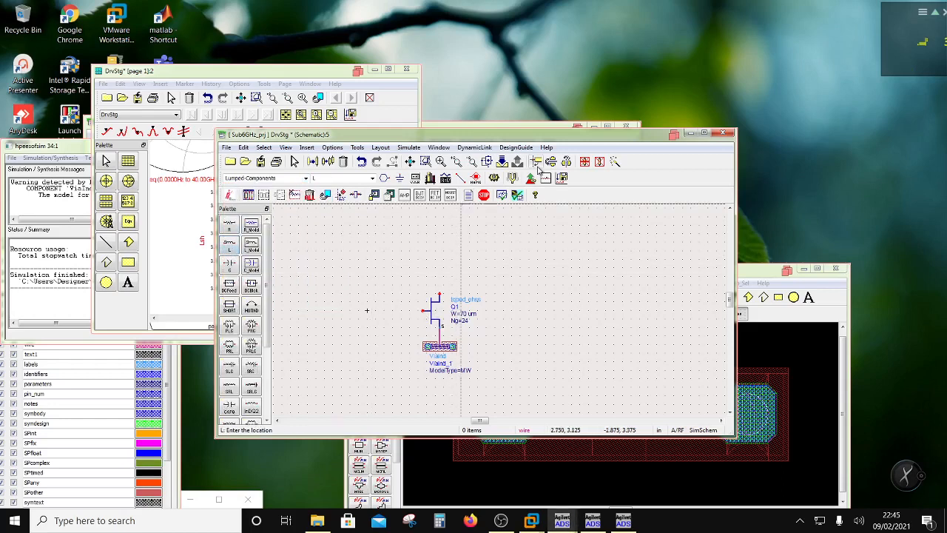
click(475, 251)
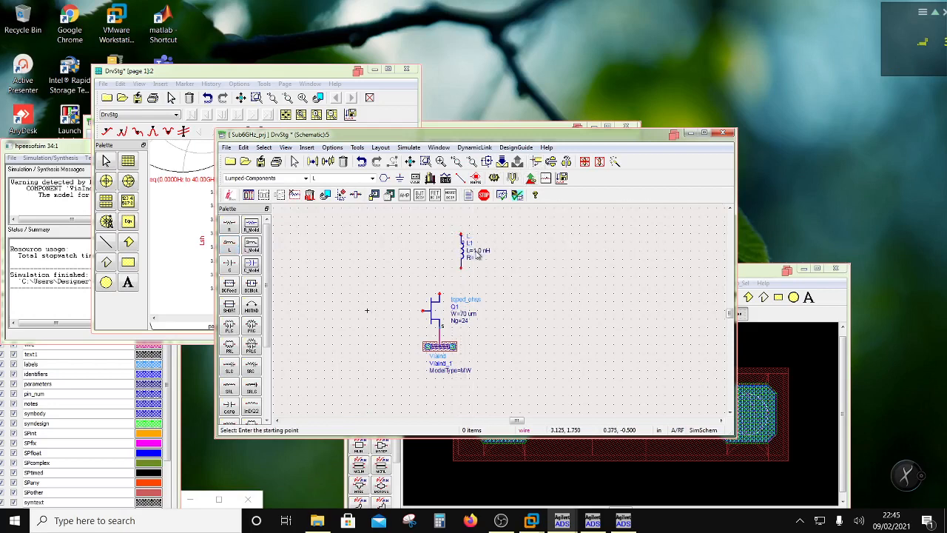
key(BackSpace)
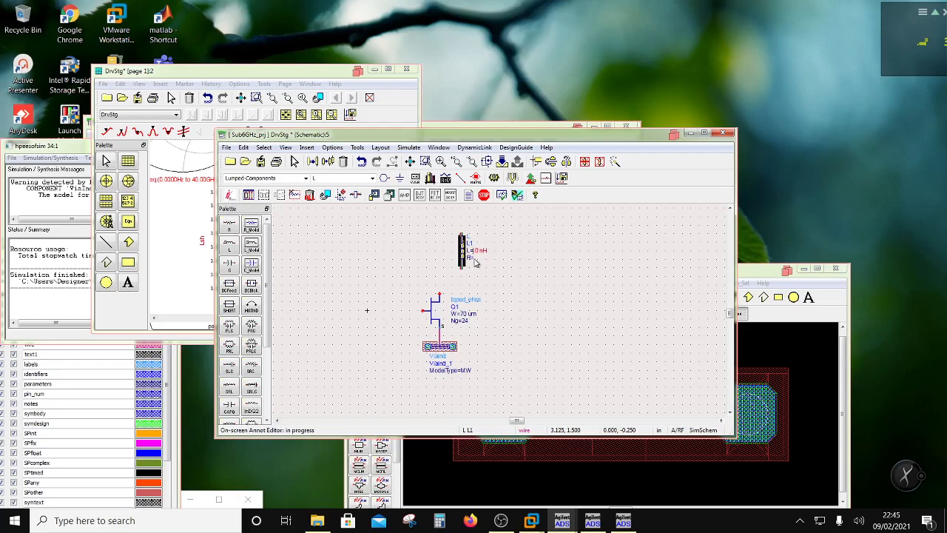
text(5)
click(525, 295)
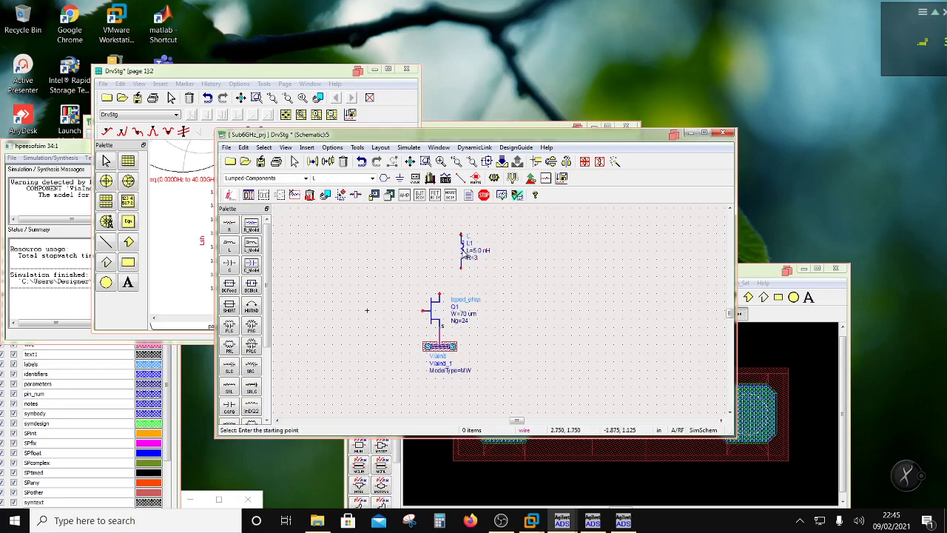
Step: Copy the 5.0 nH inductor to a spot above and left of the transistor's gate
click(463, 253)
click(327, 161)
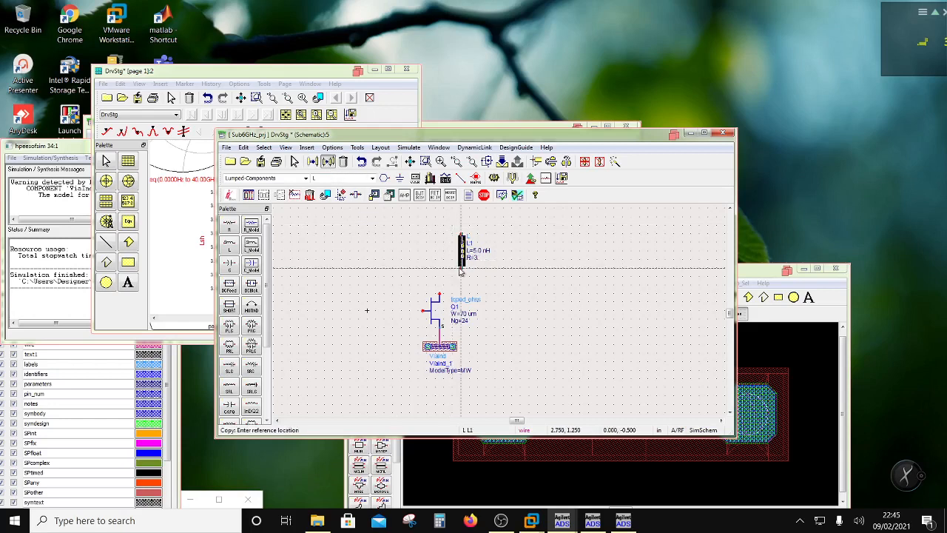
click(396, 274)
Step: Wire the left inductor to Q1's gate and the right inductor to its drain, lowering the drain wire's horizontal segment to the drain pin
click(460, 178)
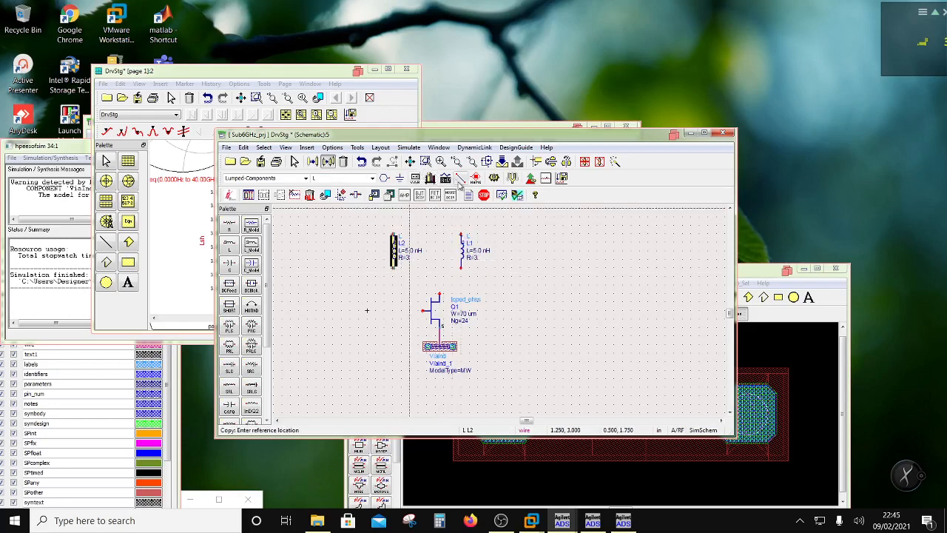
click(394, 269)
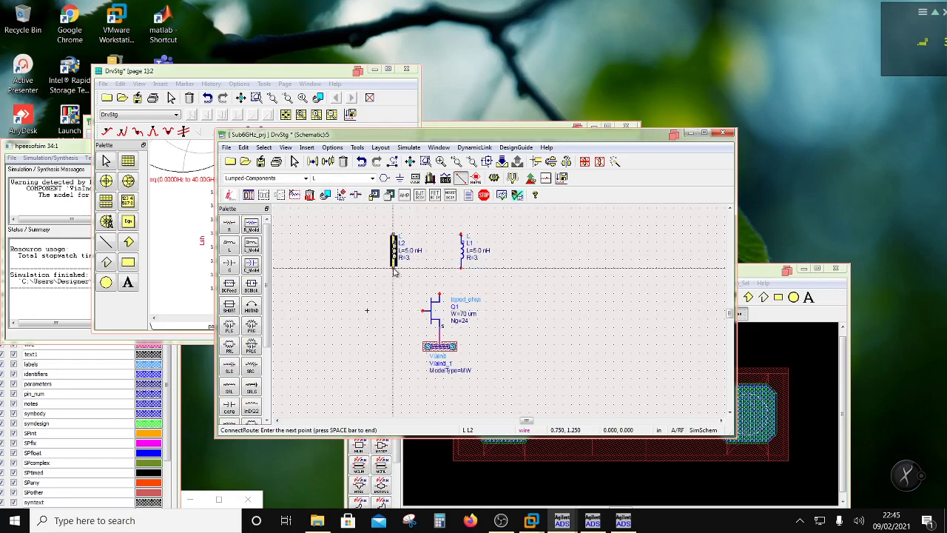
click(424, 310)
click(461, 269)
click(439, 294)
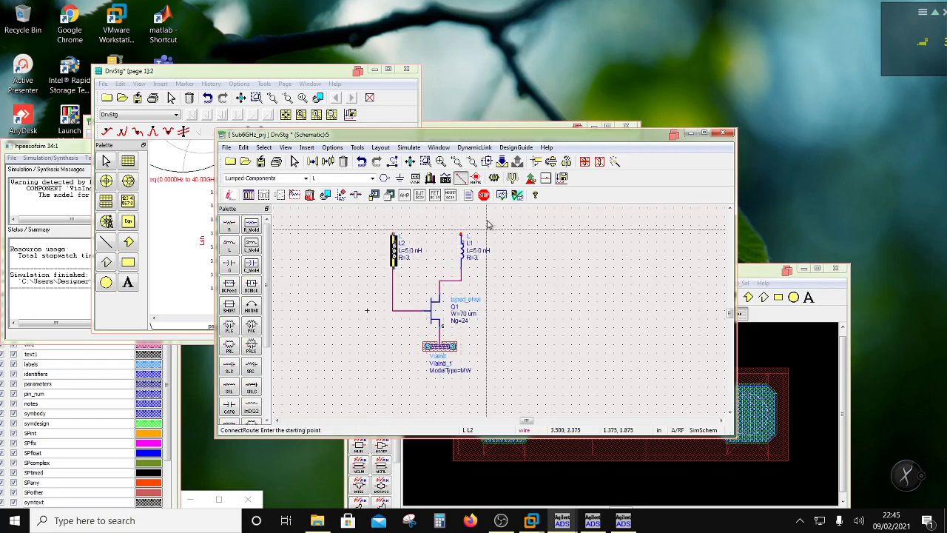
key(Escape)
click(453, 289)
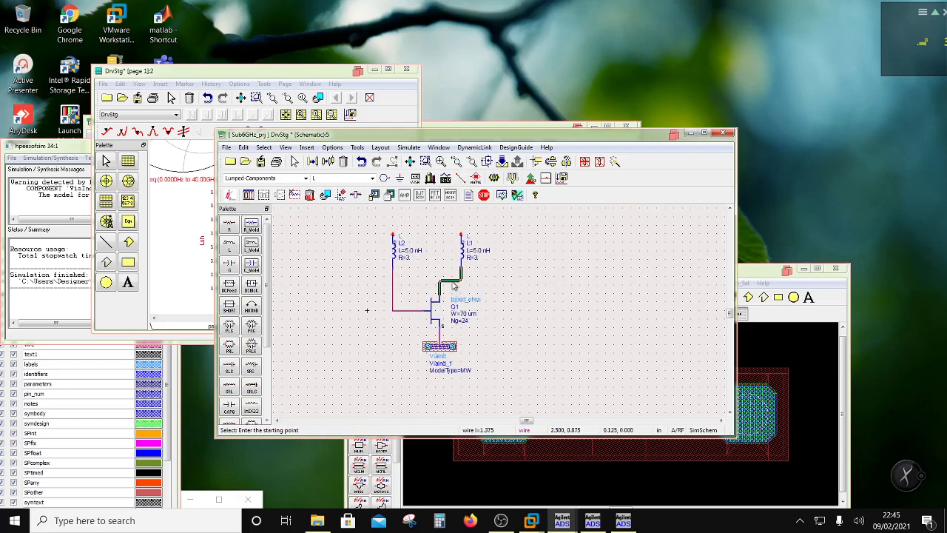
drag(453, 285, 452, 296)
click(505, 267)
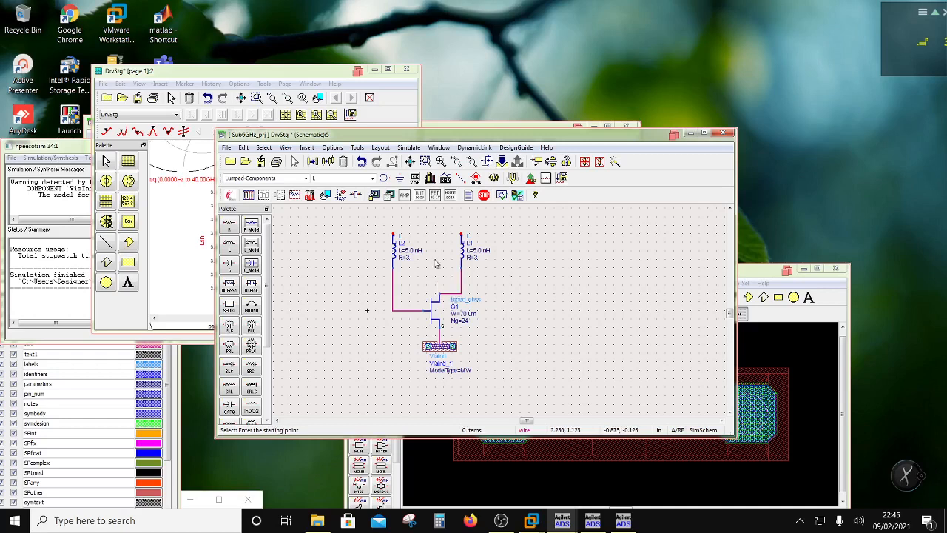
Step: Place a series capacitor at the upper end of the gate inductor L2 and set its capacitance to 4.0 pF
click(230, 263)
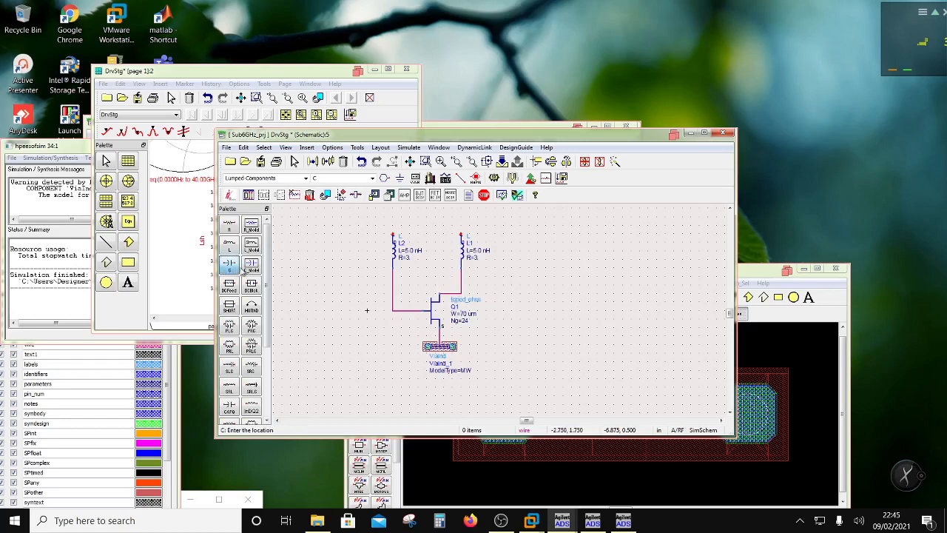
click(355, 234)
key(Escape)
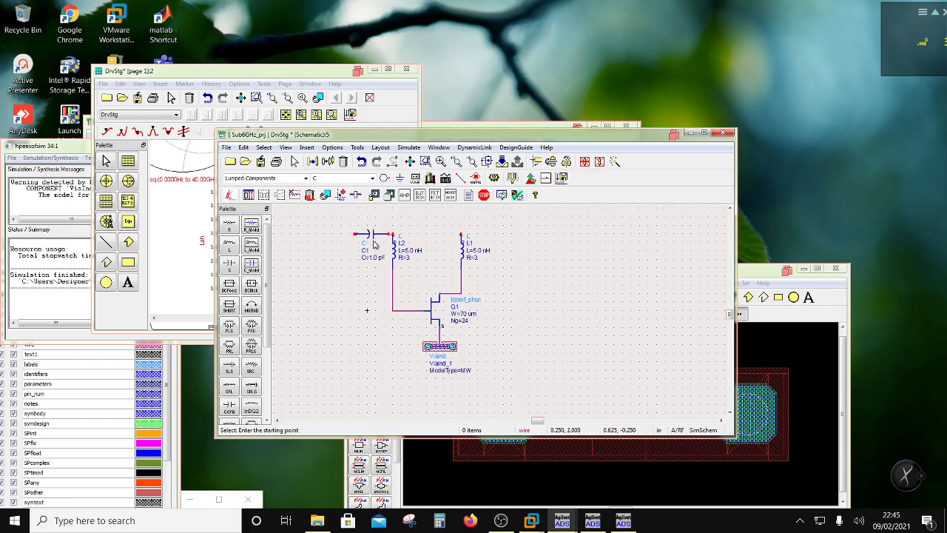
click(374, 235)
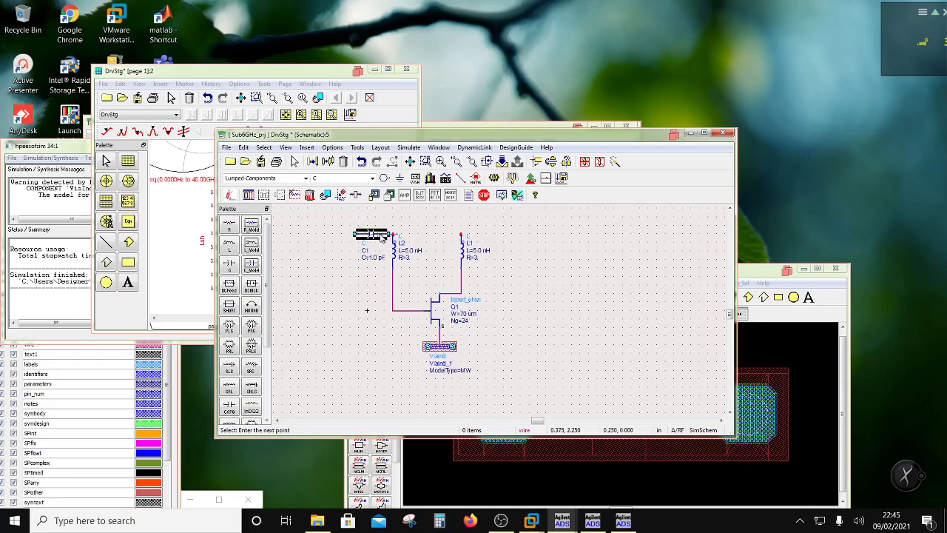
click(364, 294)
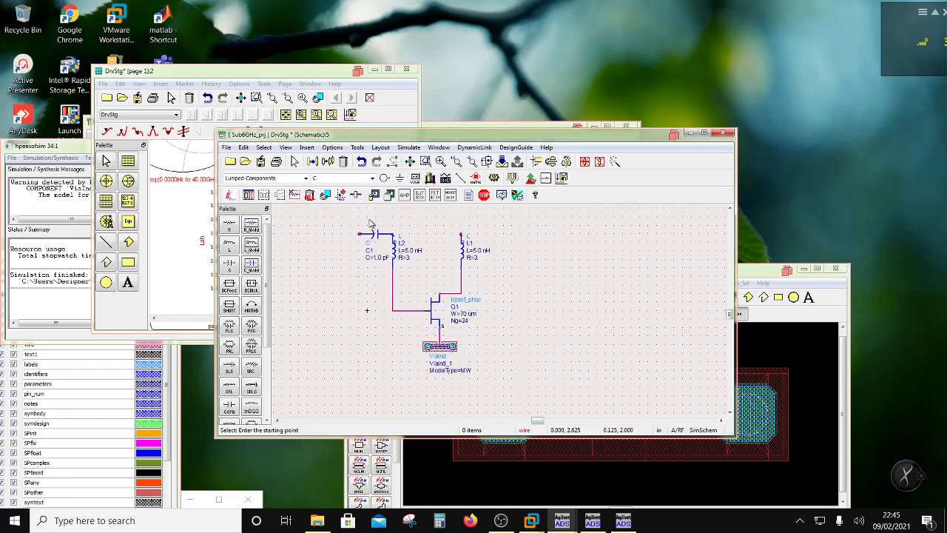
double_click(375, 257)
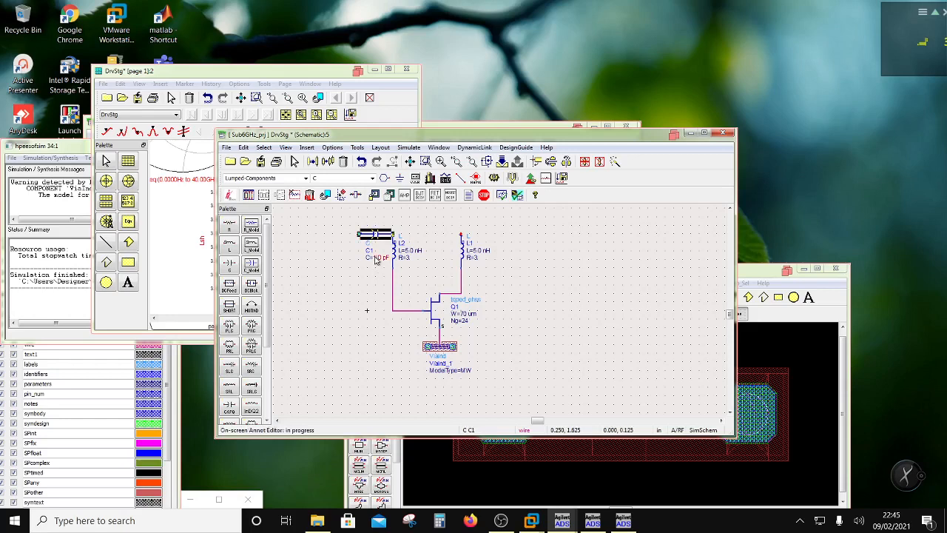
click(326, 318)
Step: Place a ground on the free end of capacitor C1
click(399, 178)
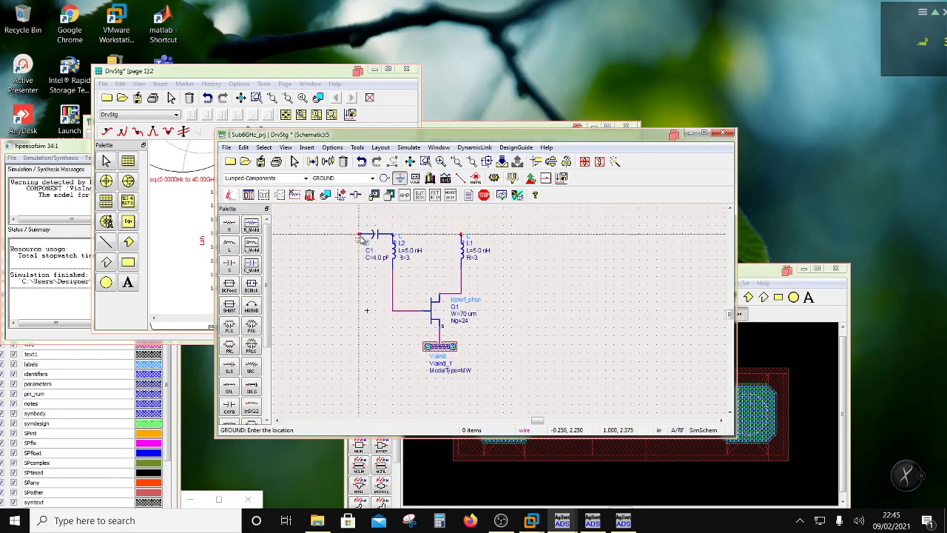
click(359, 237)
key(Escape)
drag(325, 222, 416, 254)
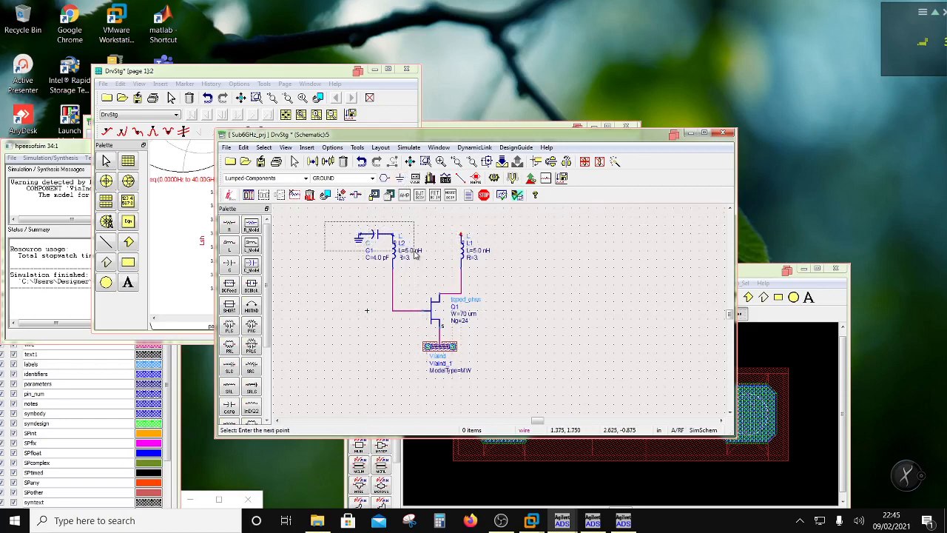
click(328, 162)
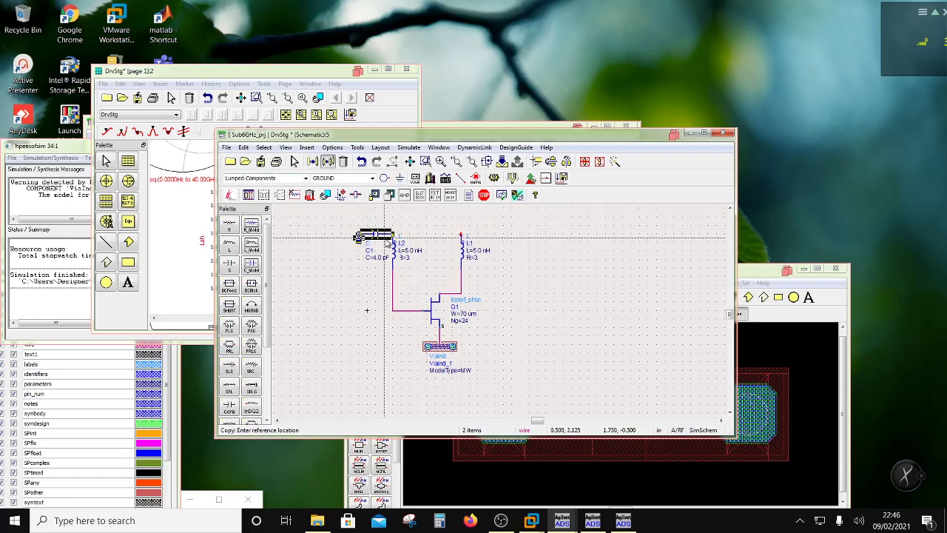
click(384, 241)
click(539, 162)
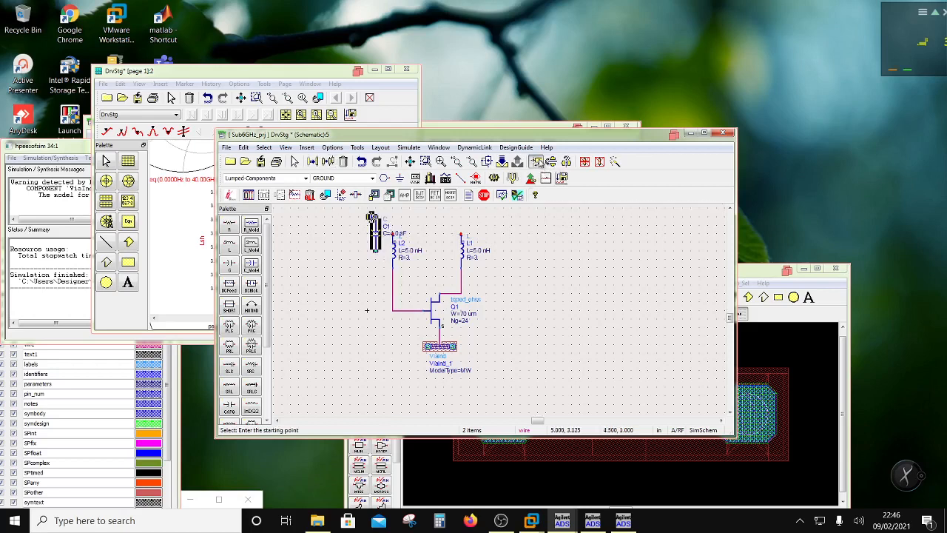
click(539, 162)
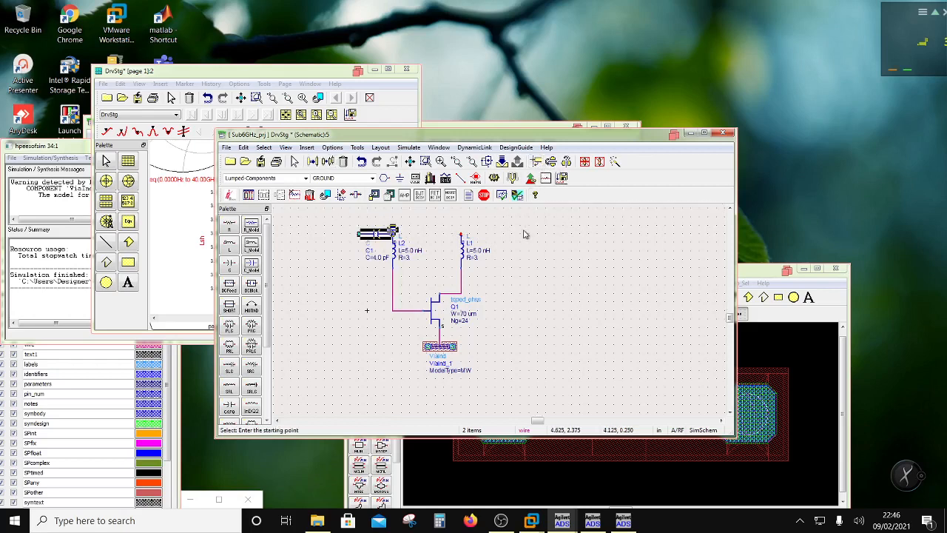
click(362, 164)
click(362, 164)
click(614, 361)
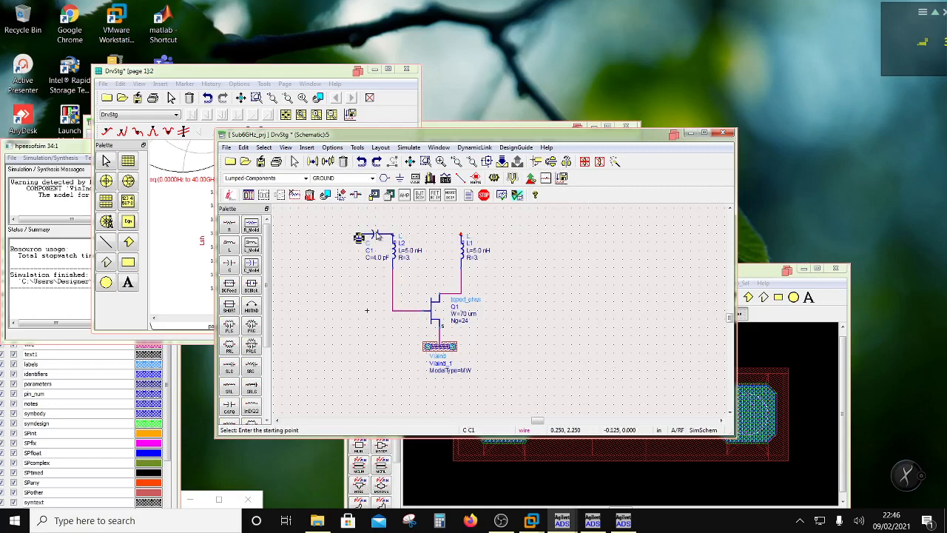
Step: Copy the 4.0 pF capacitor to the upper end of the drain inductor L1, connect it and ground its free end
click(327, 162)
click(368, 234)
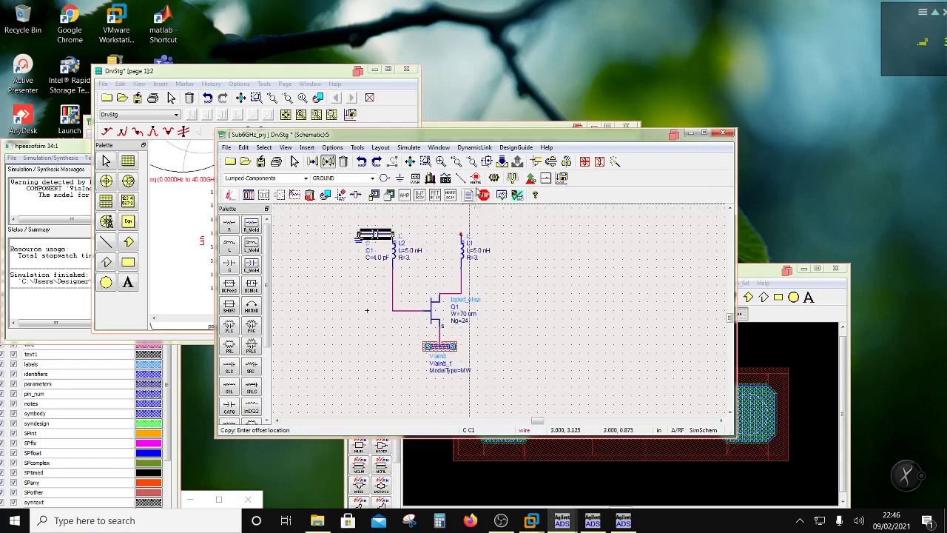
click(522, 234)
click(539, 161)
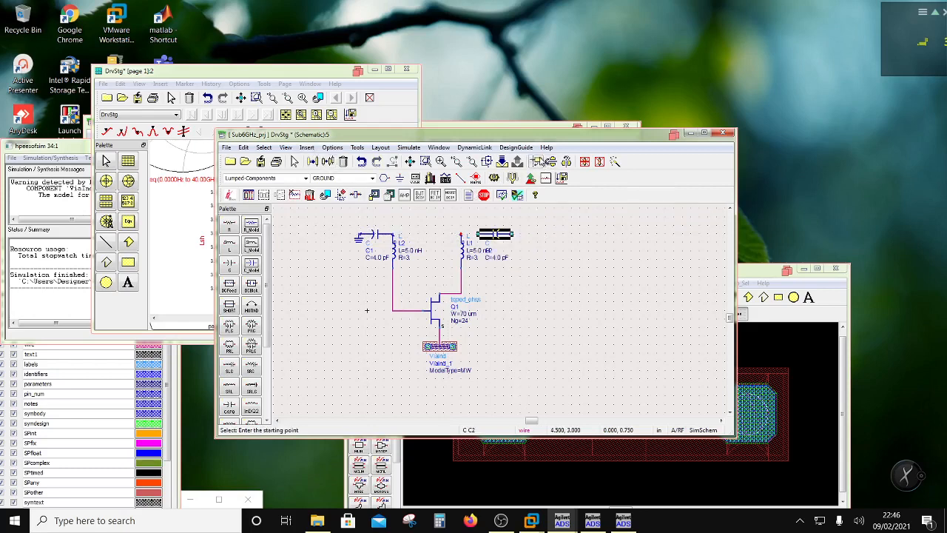
drag(498, 234, 492, 236)
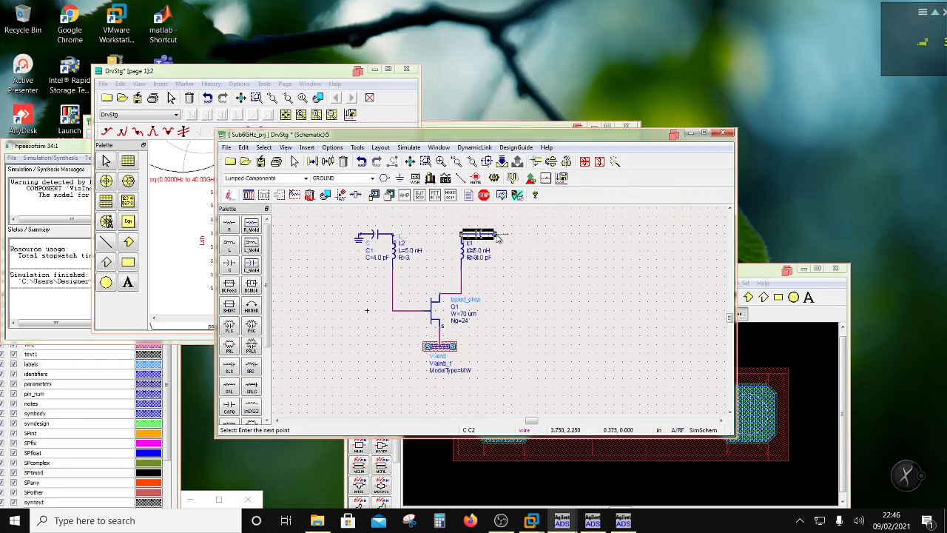
click(479, 235)
click(384, 177)
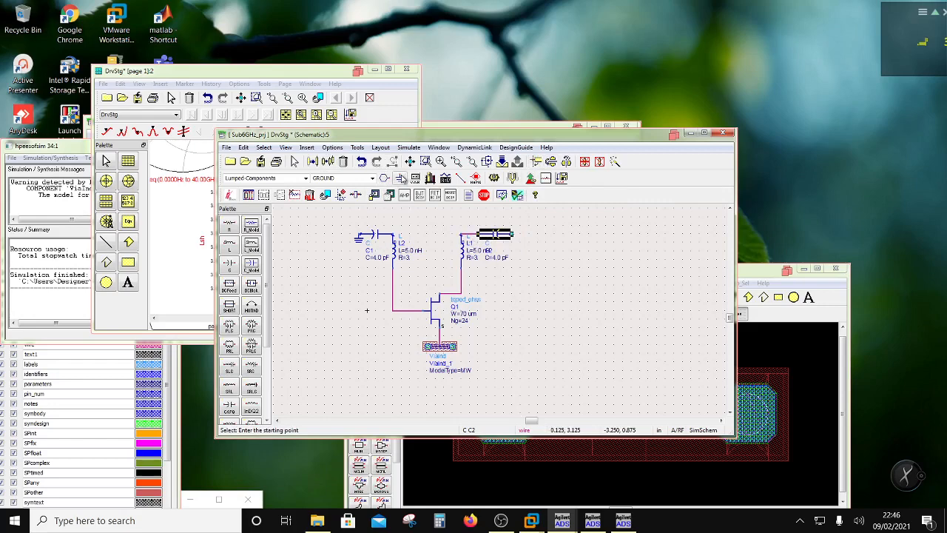
click(508, 235)
Step: Place two V_DC frequency-domain sources, one on each side above the grounded capacitors
scroll(444, 286, down, 2)
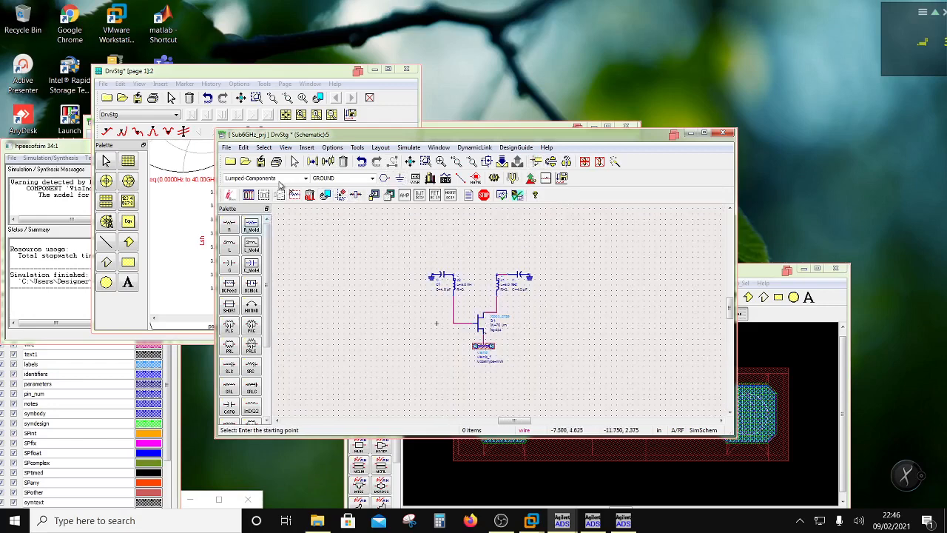
click(304, 178)
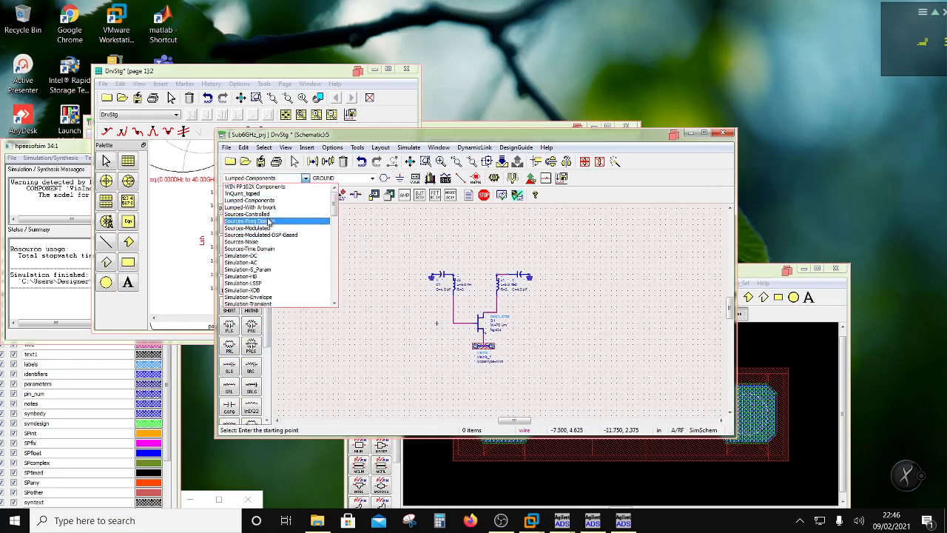
click(271, 220)
click(228, 224)
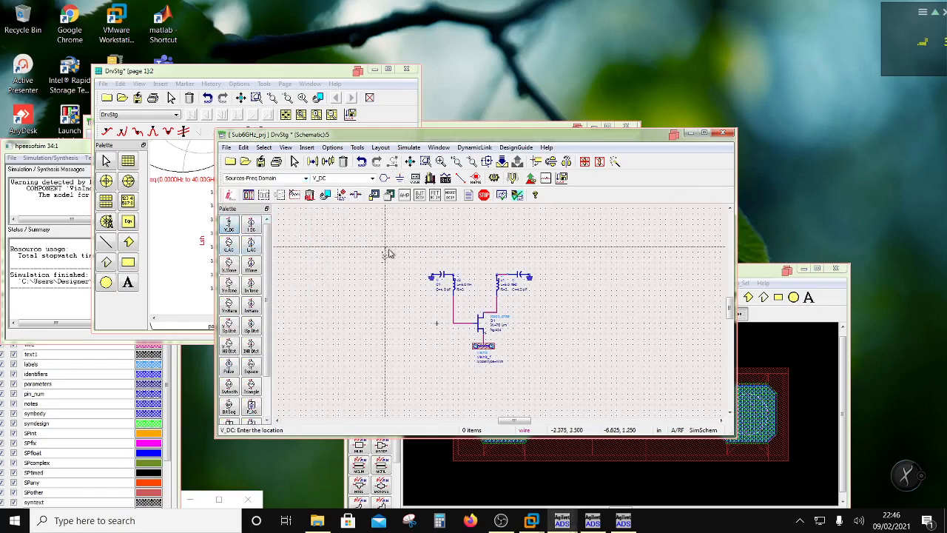
click(541, 259)
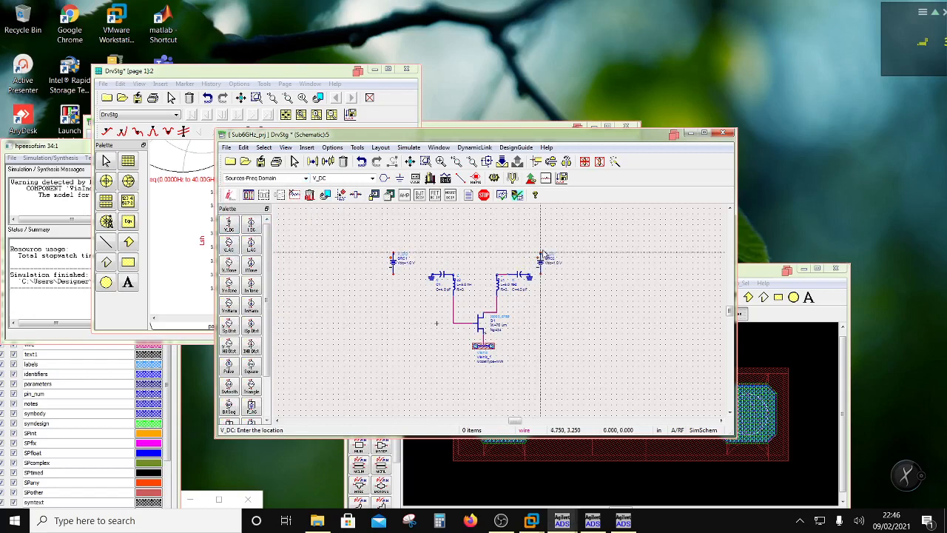
key(Escape)
Step: Set the gate-side DC source's Vdc to the variable Vgs in volts
scroll(498, 287, up, 1)
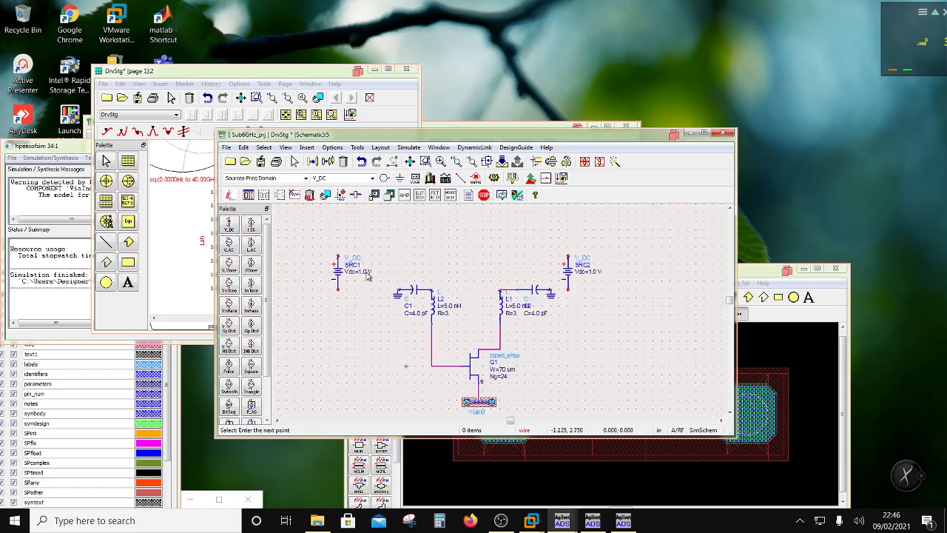
click(370, 276)
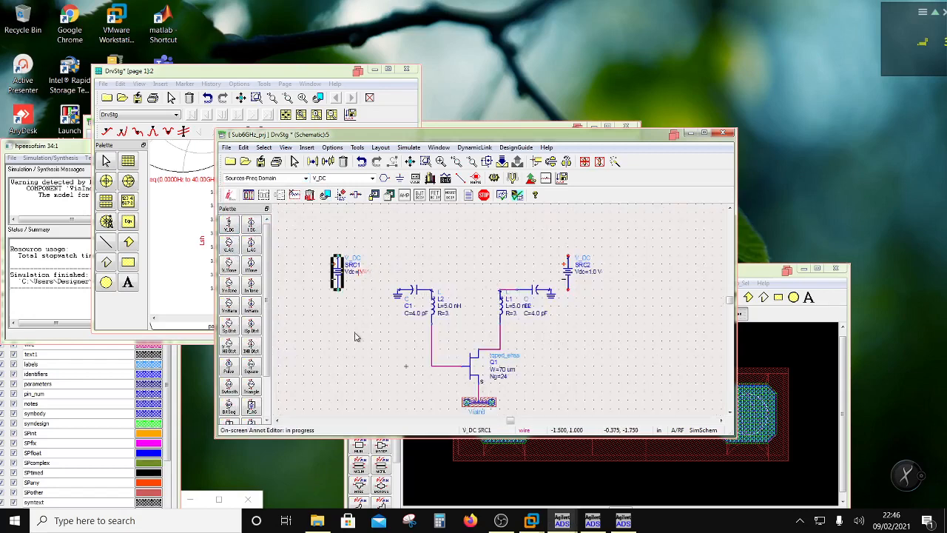
text(Vgs V)
click(355, 337)
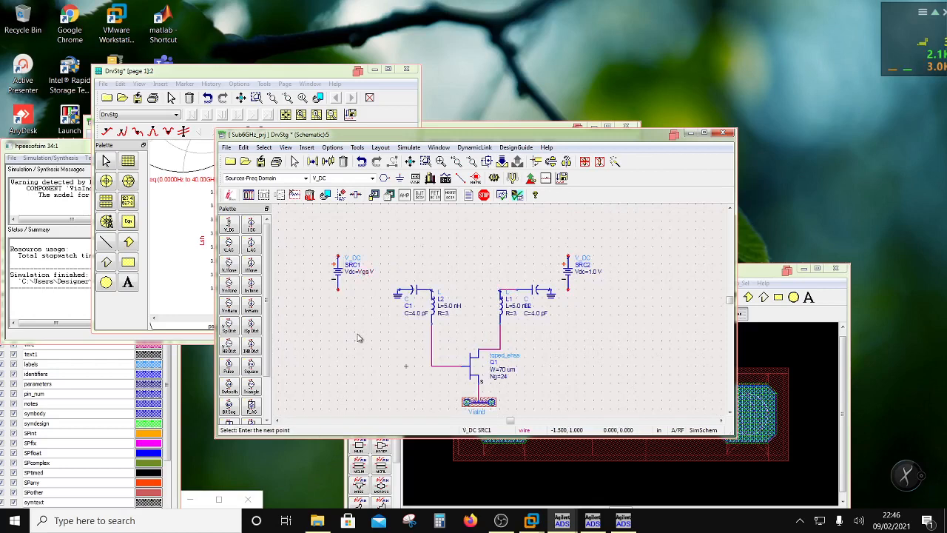
Step: Set the drain-side DC source's Vdc to the variable Vds and ground the negative terminals of both DC sources
double_click(593, 273)
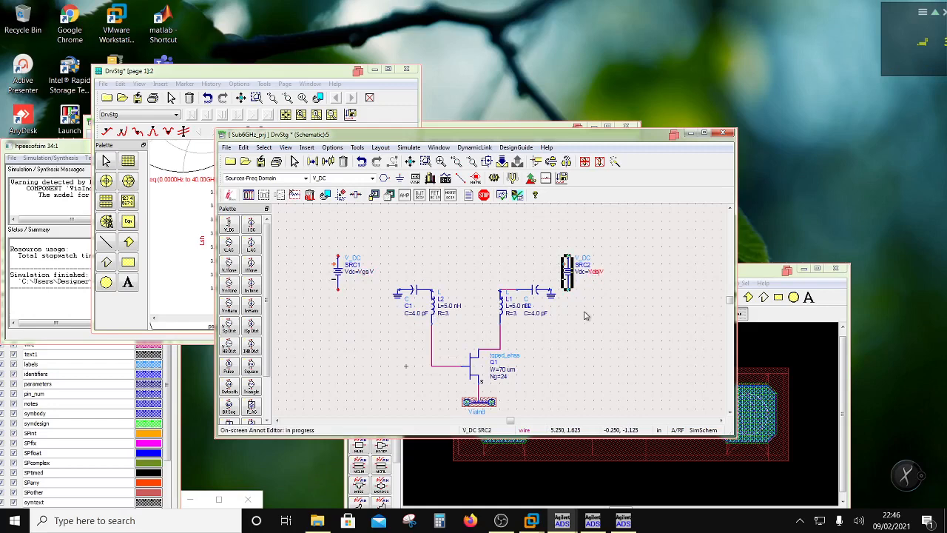
click(599, 338)
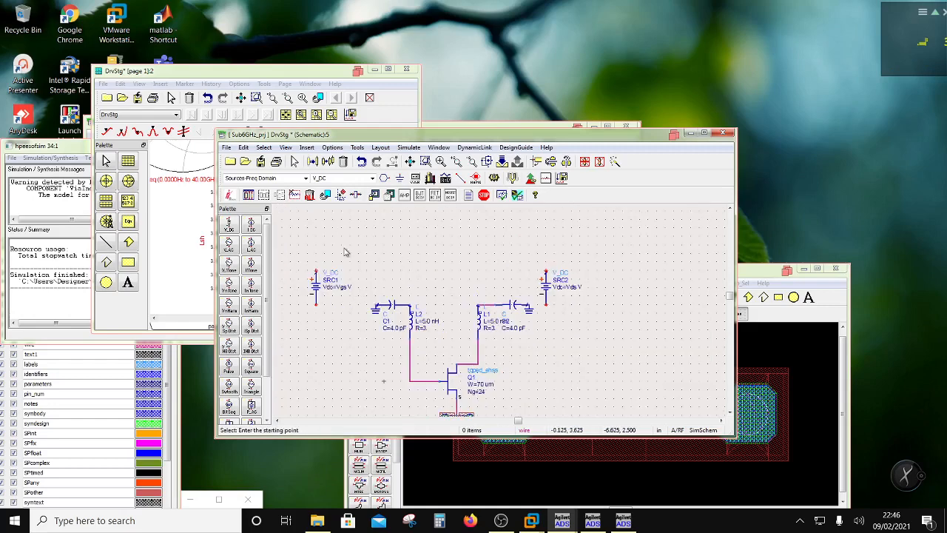
click(400, 177)
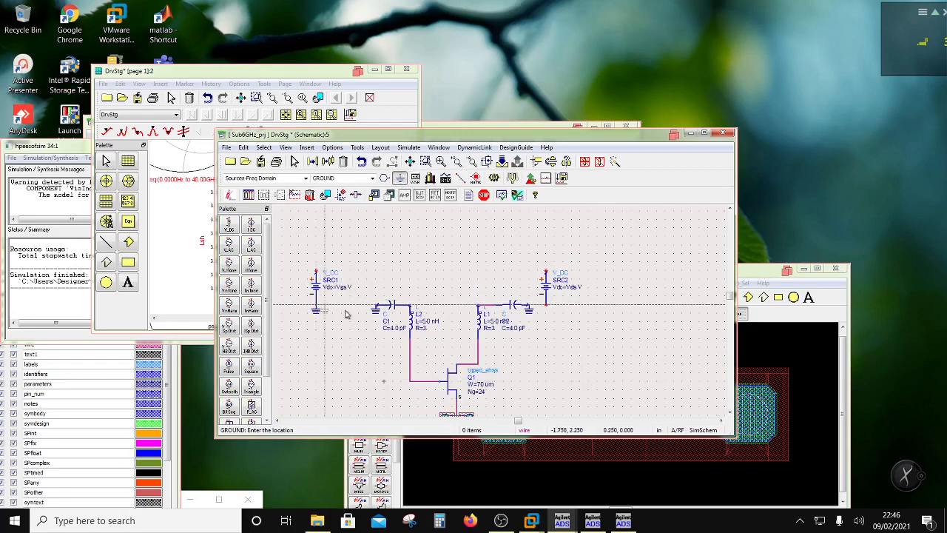
click(548, 307)
Step: Wire the positive terminal of each DC source to the upper end of its bias inductor, SRC1 to L2 and SRC2 to L1
click(460, 178)
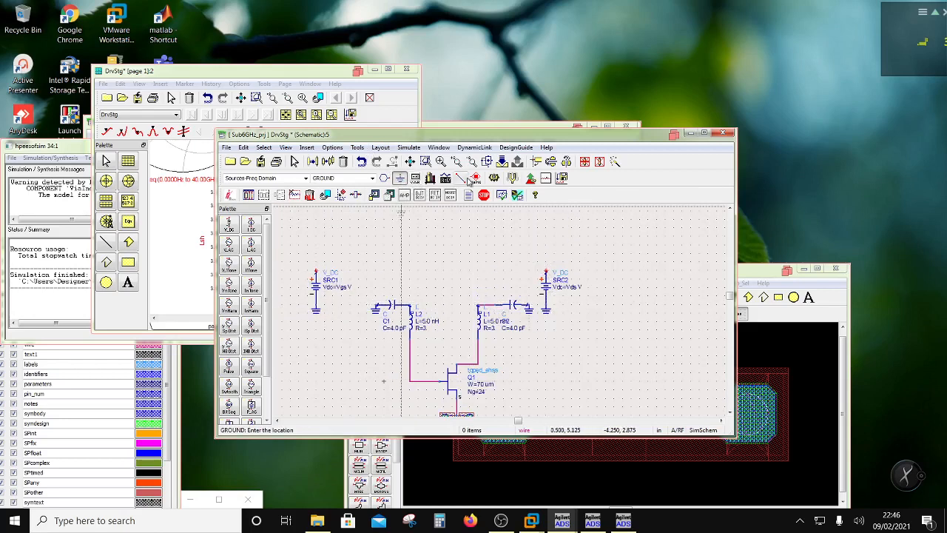
click(316, 272)
click(409, 304)
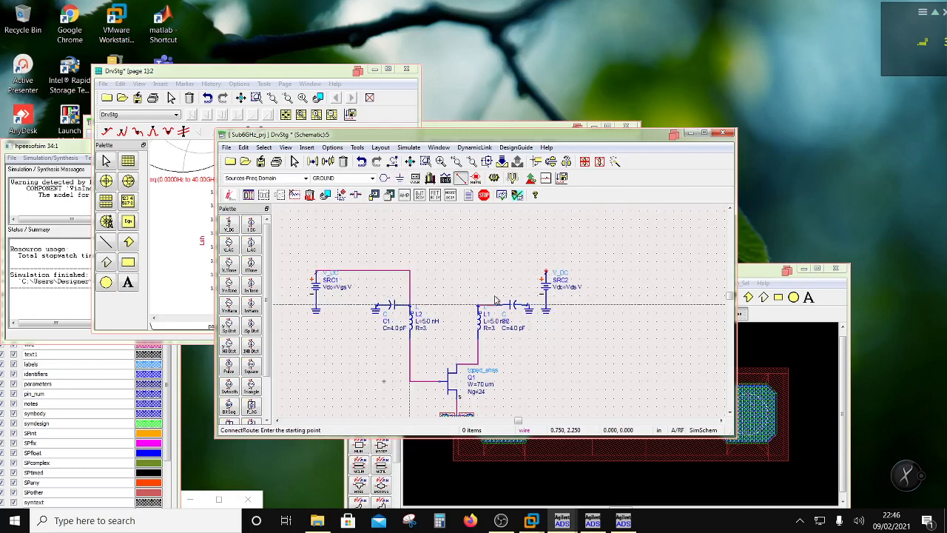
click(545, 272)
click(478, 304)
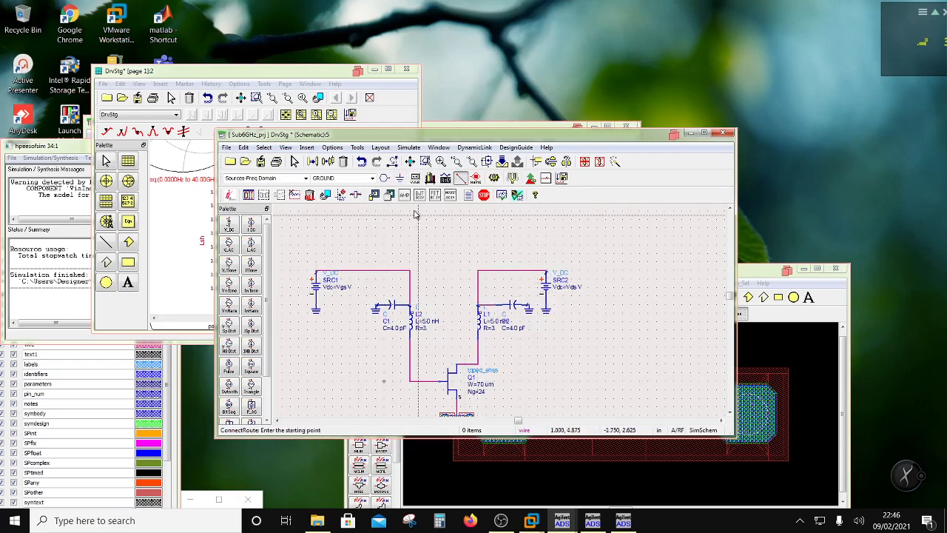
Step: Place a VAR block above the circuit and define the variables Vgs=1.0 and Vds=1.0 in it
click(415, 178)
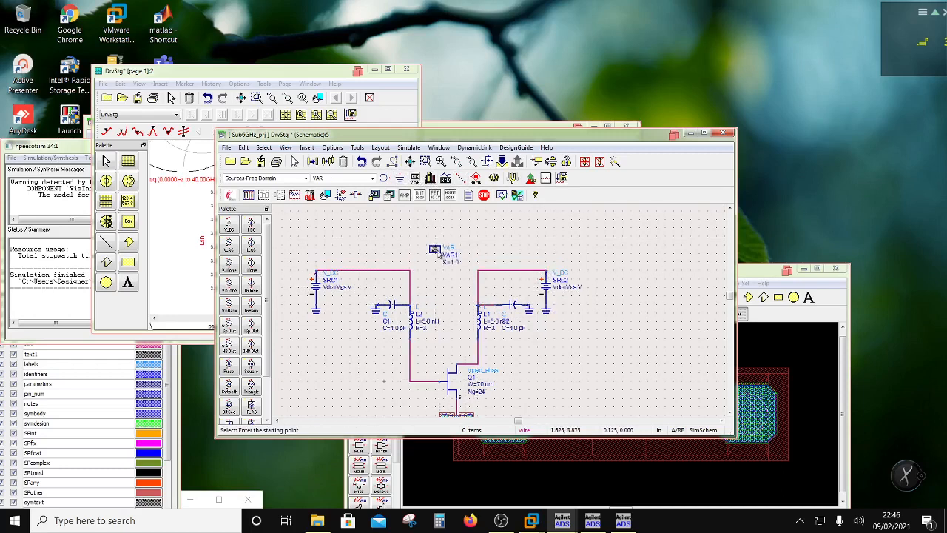
double_click(437, 252)
click(459, 191)
key(BackSpace)
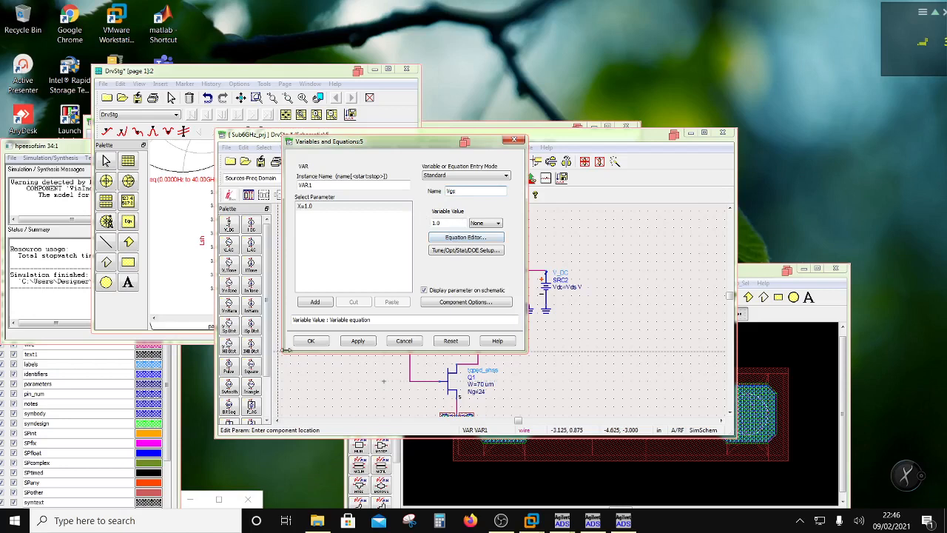
click(371, 342)
click(314, 302)
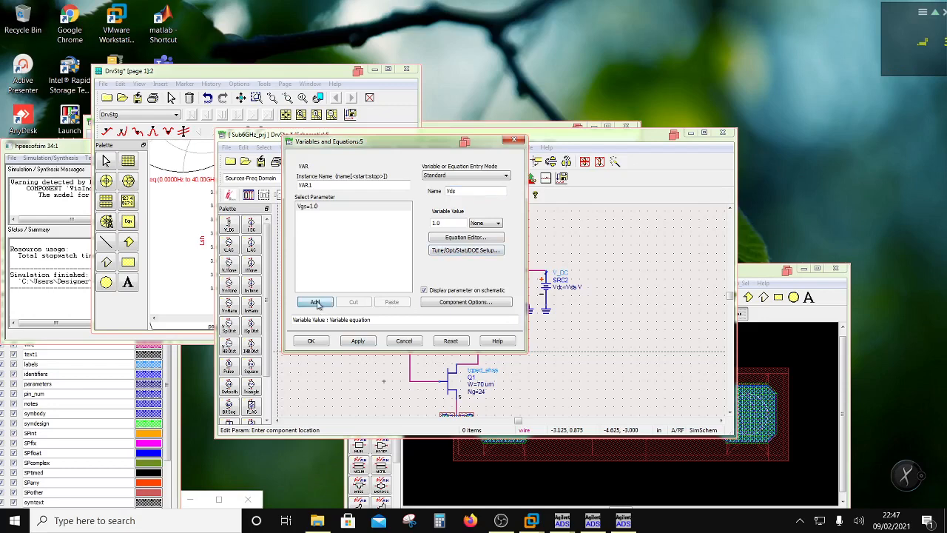
click(313, 341)
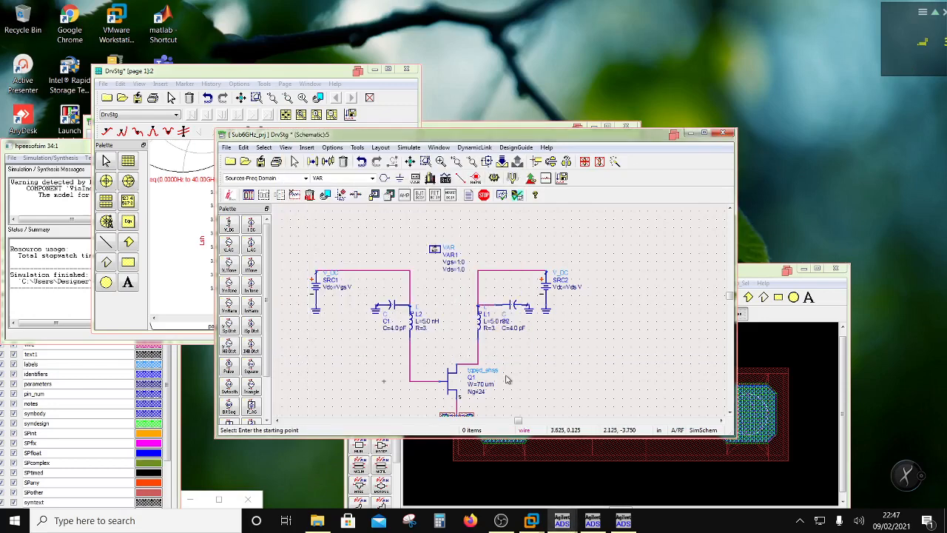
Step: Place two lumped series capacitors, one beside the gate node and one beside the drain node of Q1
scroll(456, 331, down, 2)
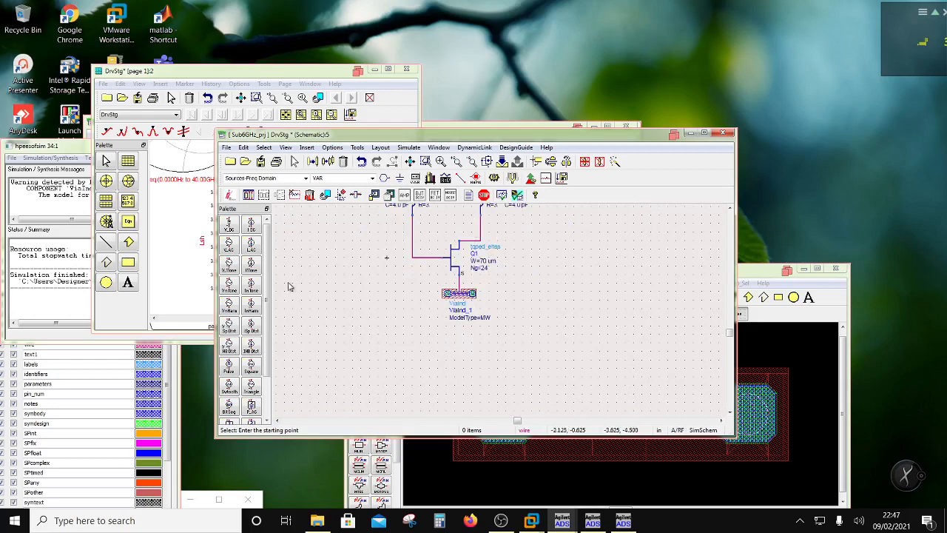
click(305, 178)
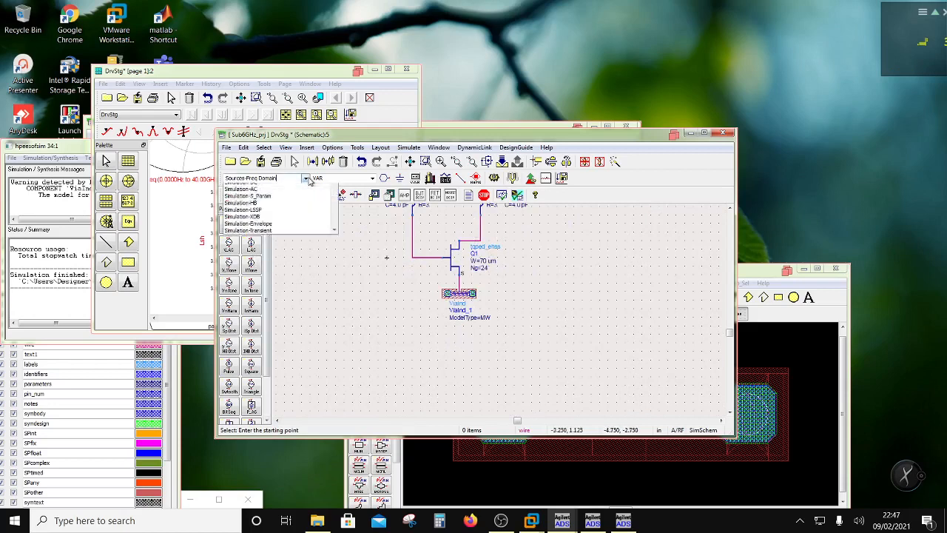
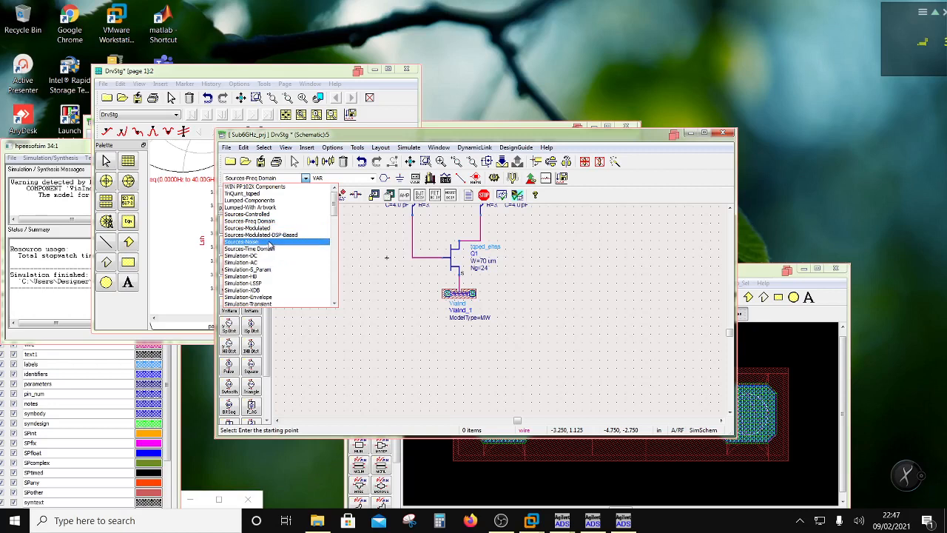
click(250, 200)
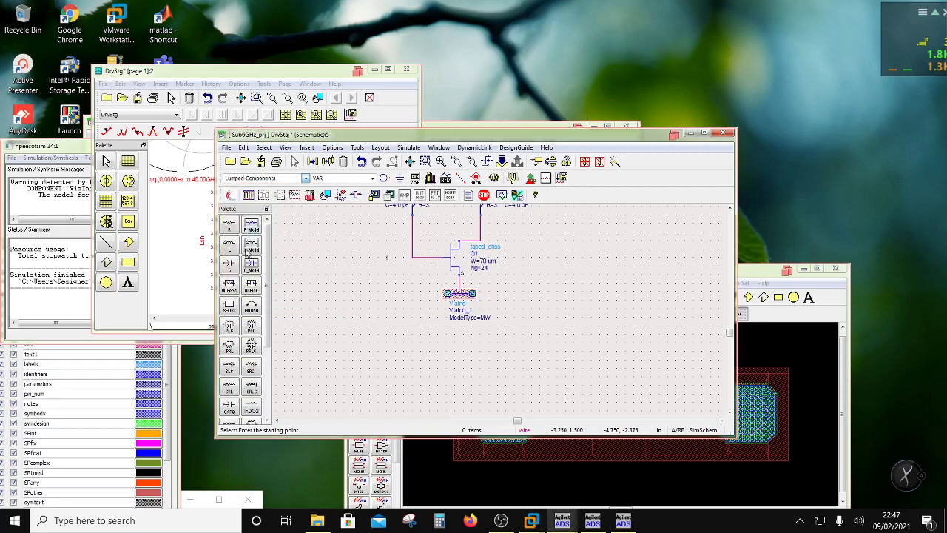
click(229, 265)
click(365, 257)
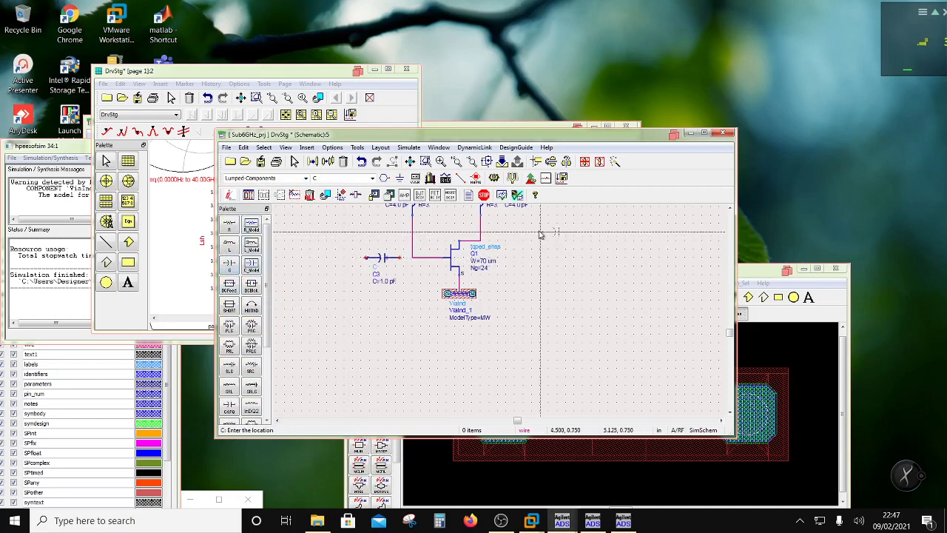
click(498, 232)
key(Escape)
Step: Set both series capacitors, C4 on the drain side and C3 on the gate side, to 2.0 pF
click(517, 258)
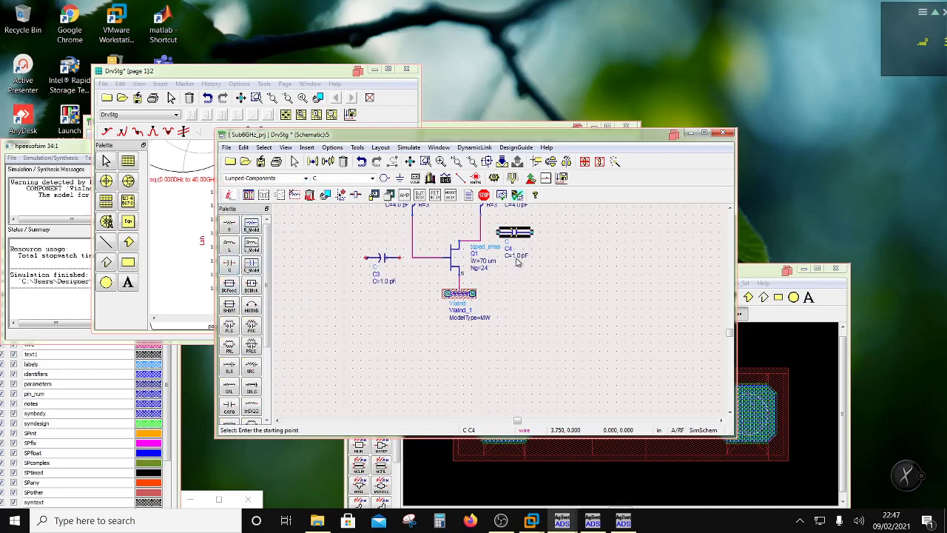
click(516, 258)
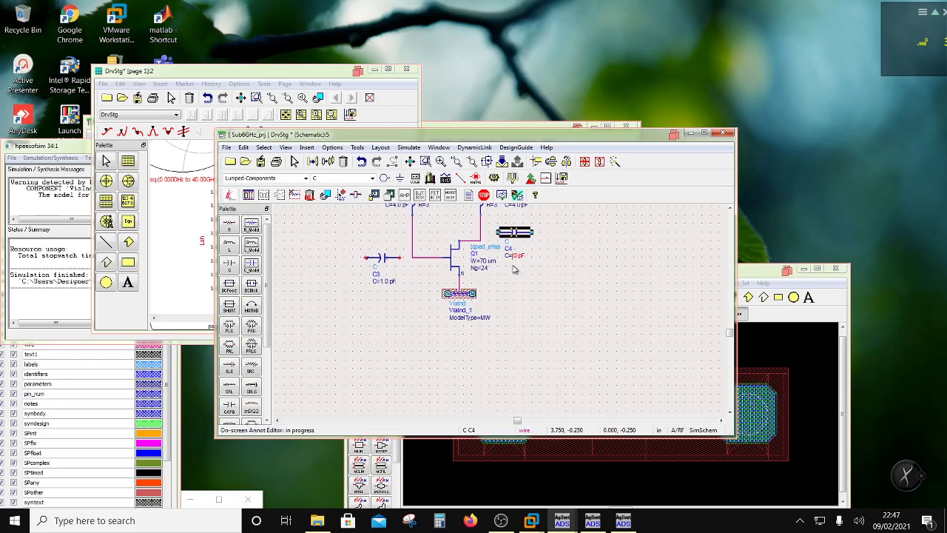
click(514, 276)
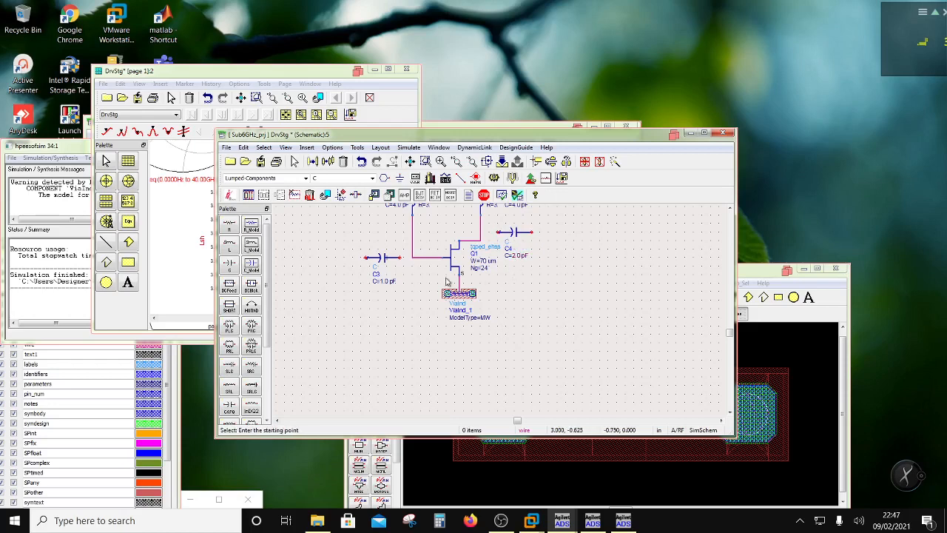
click(381, 282)
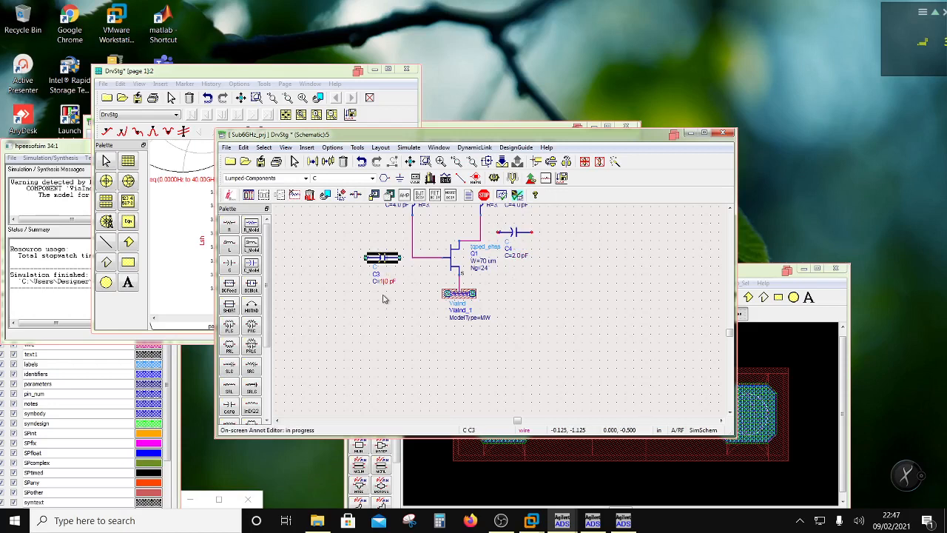
click(386, 299)
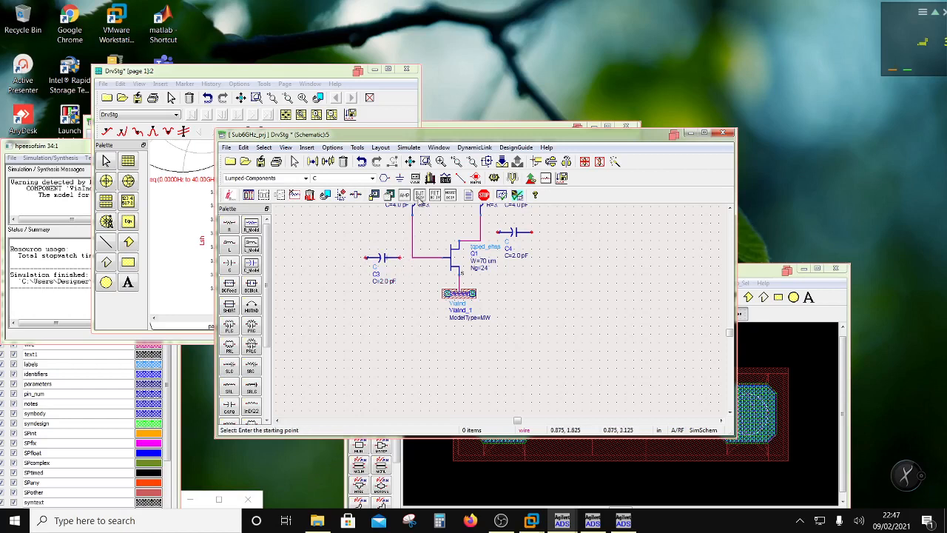
Step: Wire capacitor C3 to the gate line and capacitor C4 to the drain line of Q1
click(460, 178)
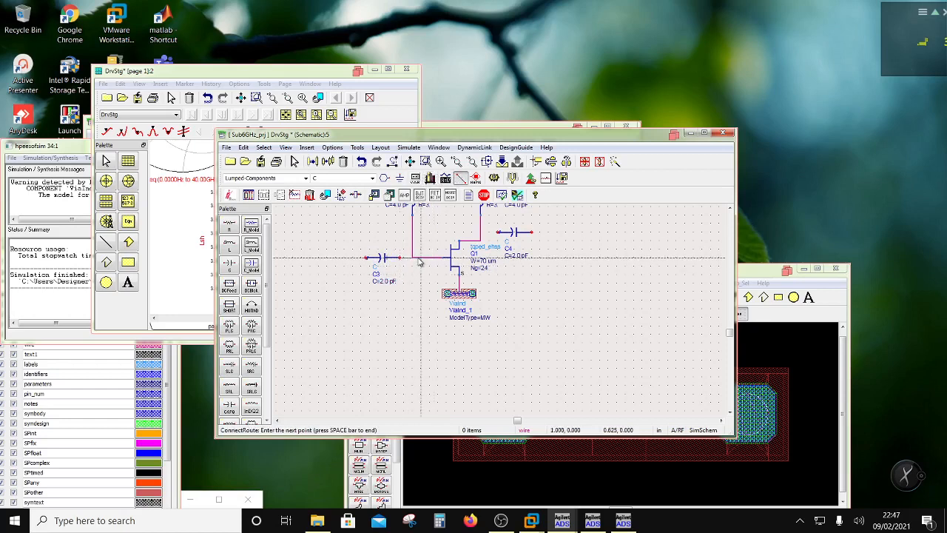
click(499, 231)
click(480, 231)
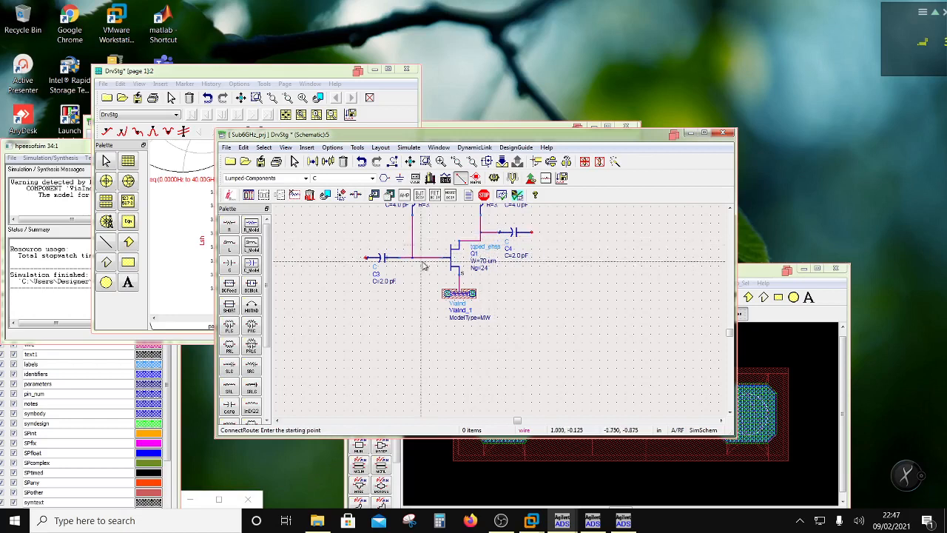
key(Escape)
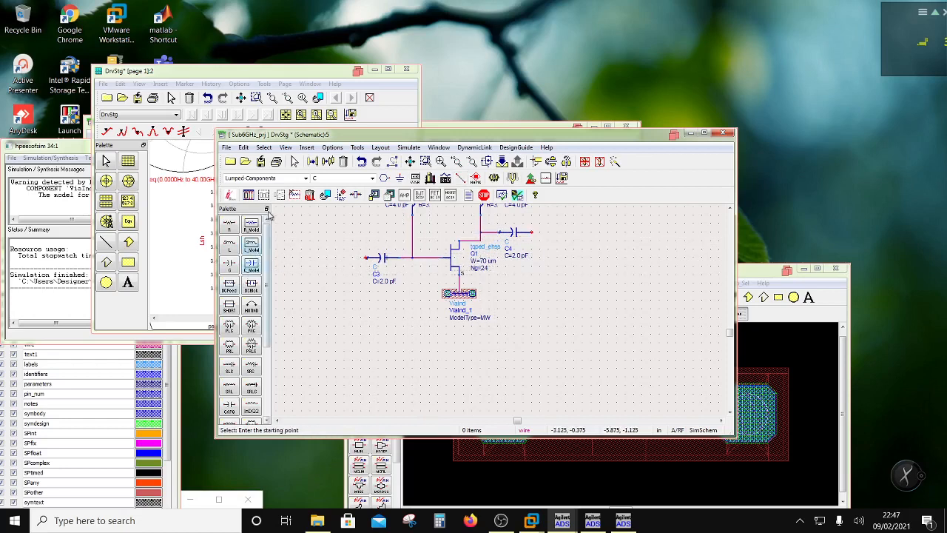
Step: Place two S-parameter Term ports, one at the outer end of each series capacitor
click(304, 179)
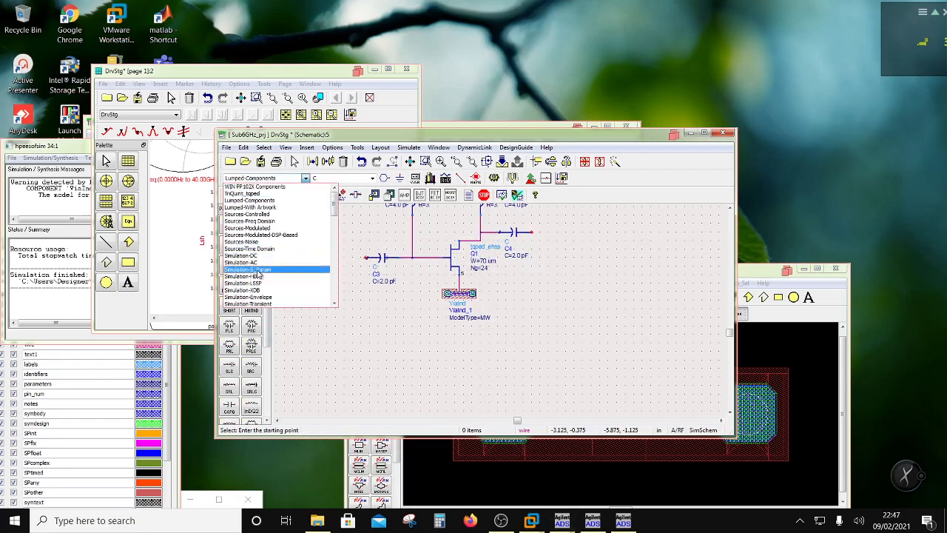
click(244, 269)
click(251, 264)
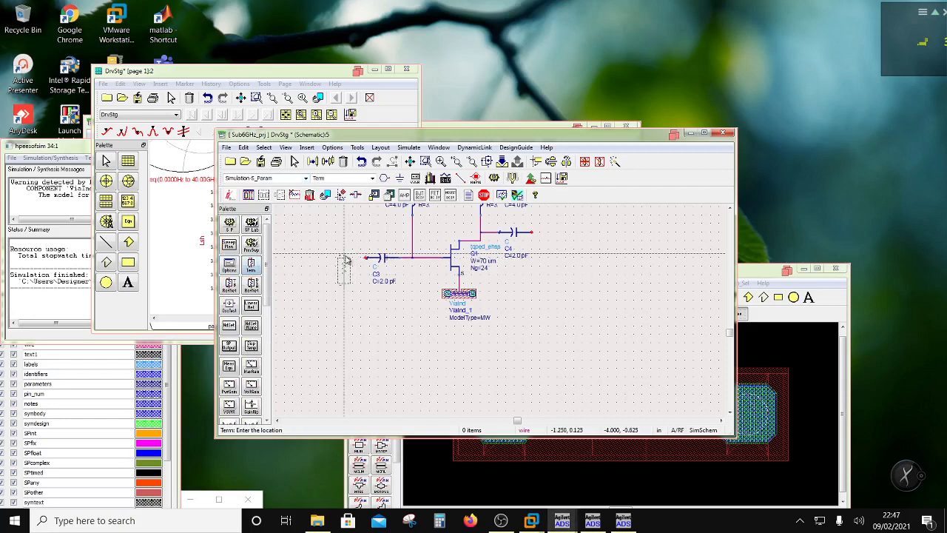
click(342, 260)
click(548, 235)
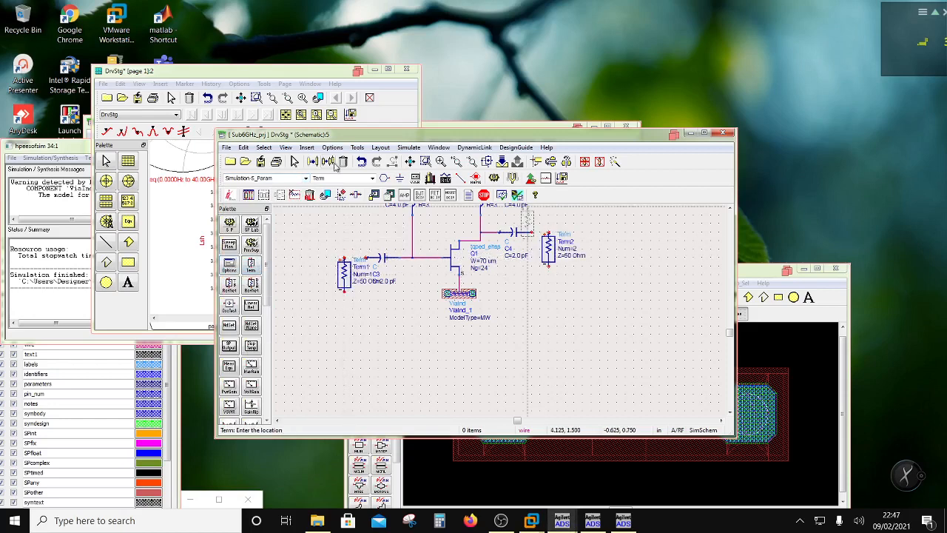
Step: Place grounds on the lower terminals of Term1 and Term2
click(399, 178)
click(344, 291)
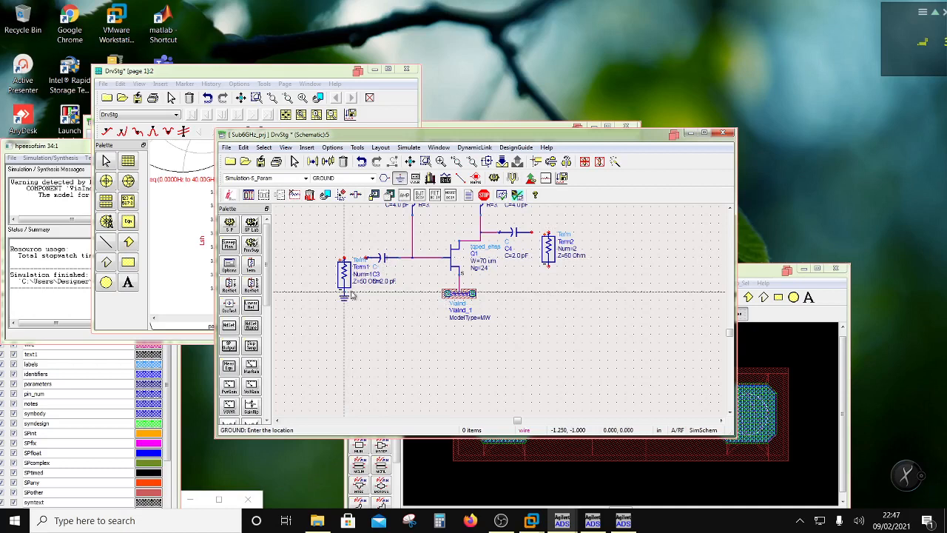
click(548, 267)
Step: Wire the upper terminals of Term1 and Term2 to the free ends of capacitors C3 and C4
click(460, 178)
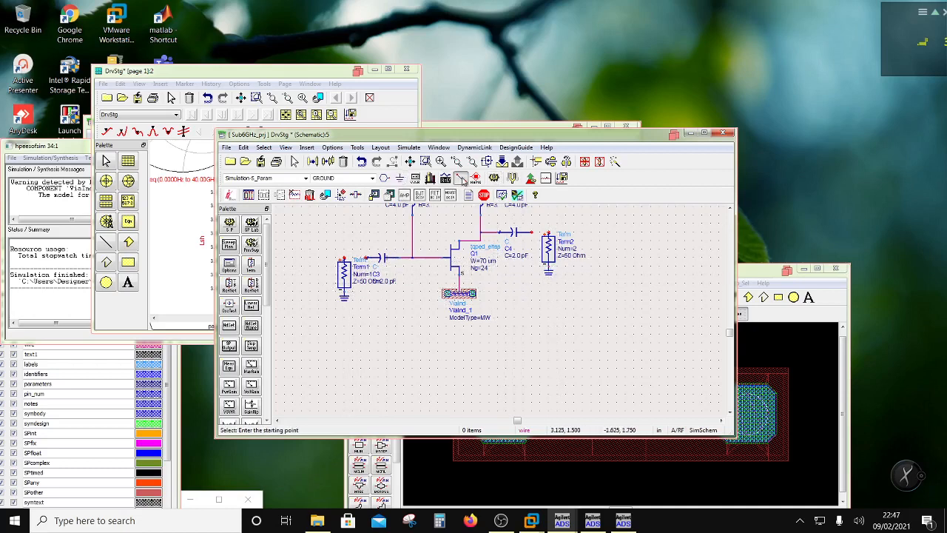
click(548, 232)
click(549, 233)
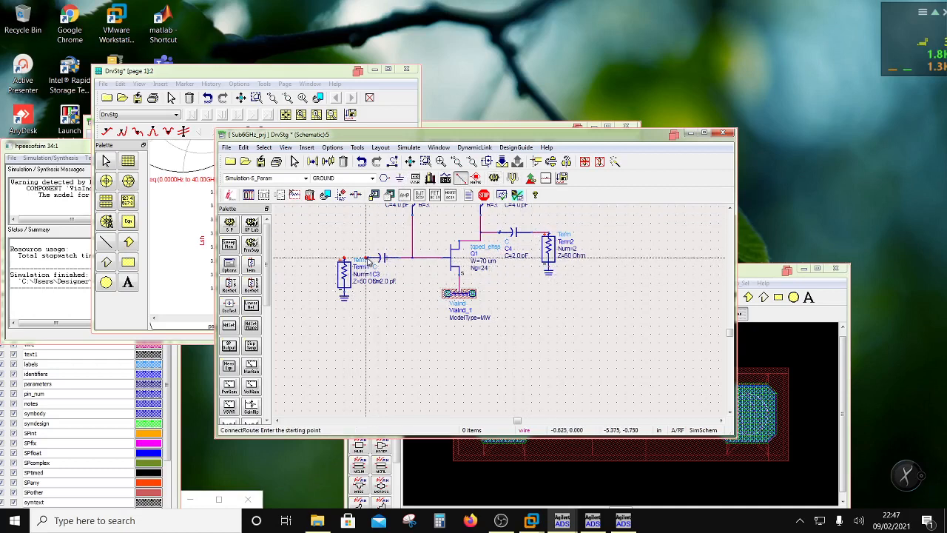
key(Escape)
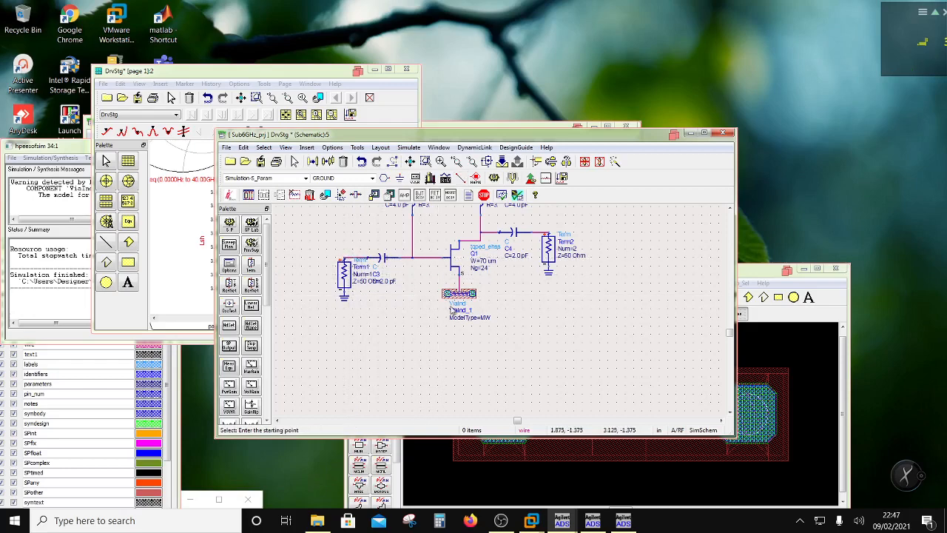
Step: Insert an I_Probe current probe in the drain supply wire between inductor L1 and source SRC2
scroll(463, 328, down, 2)
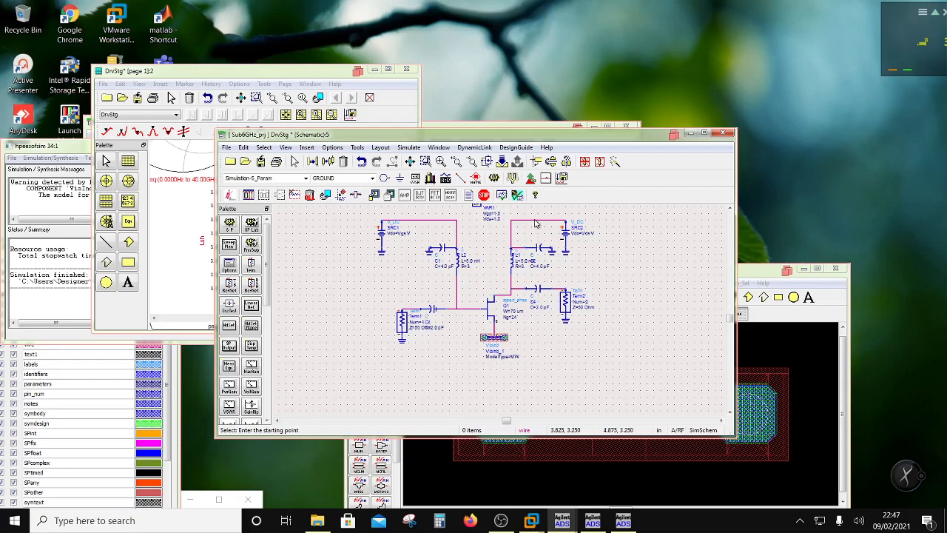
click(306, 180)
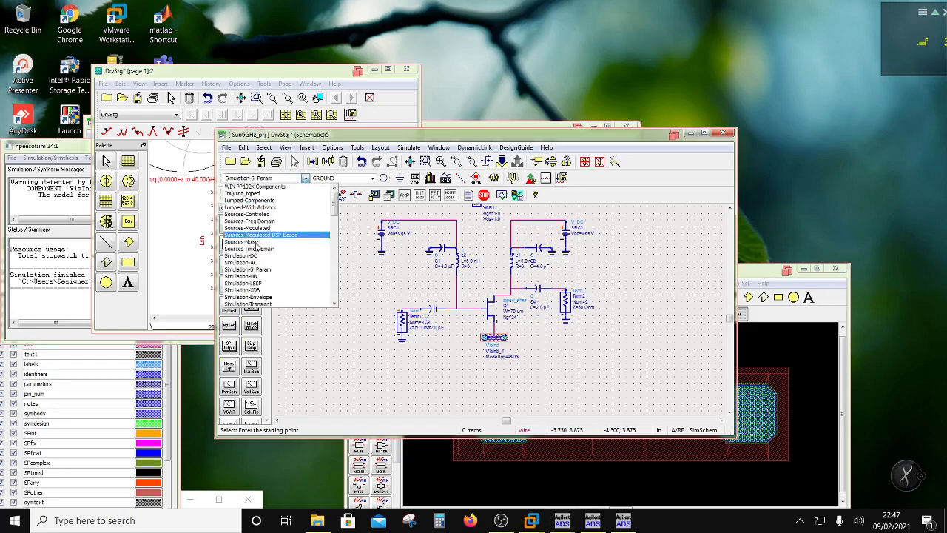
scroll(264, 262, down, 3)
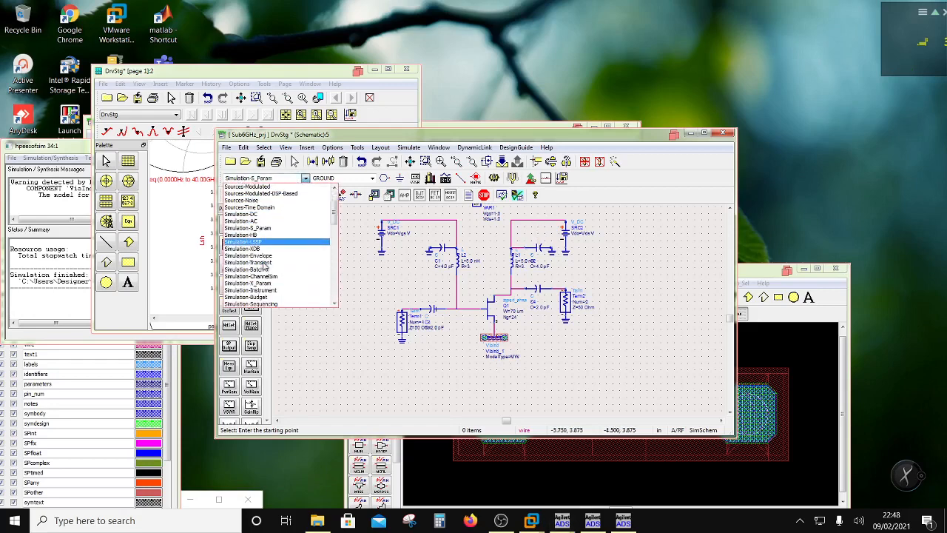
click(251, 276)
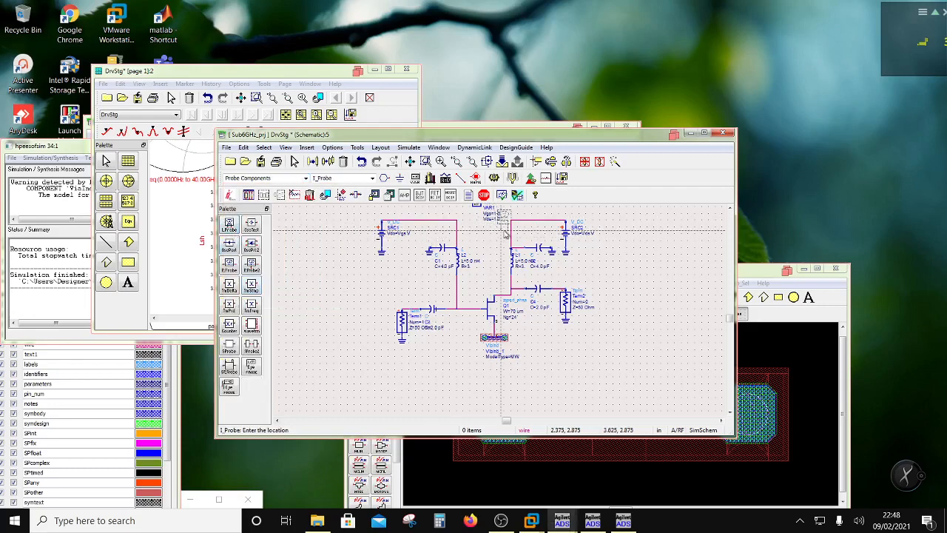
scroll(538, 233, up, 2)
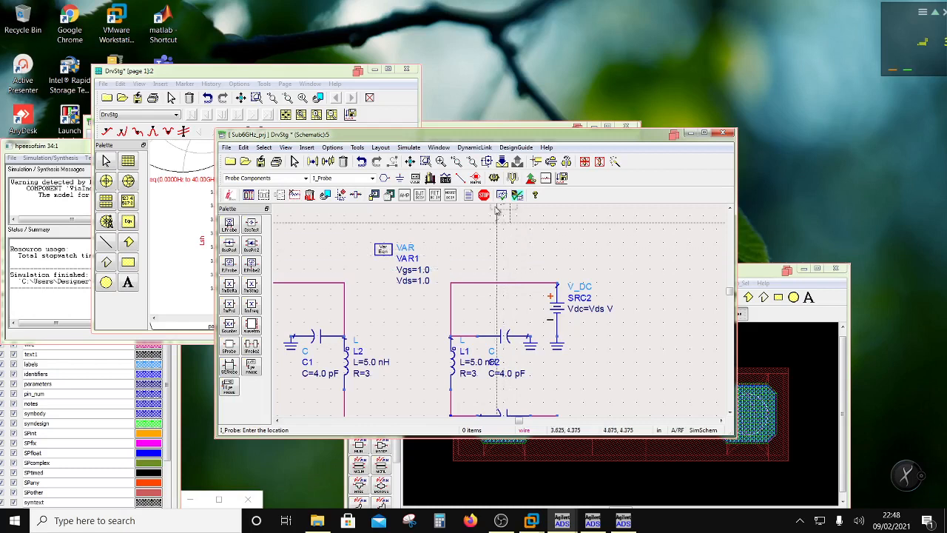
click(491, 283)
key(Escape)
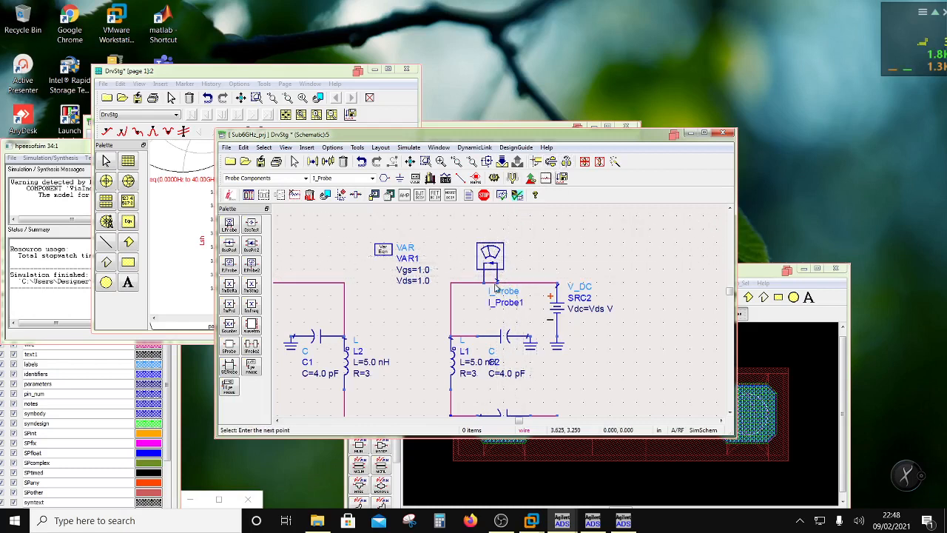
Step: Rename the current probe on the drain supply line as Ids
click(509, 303)
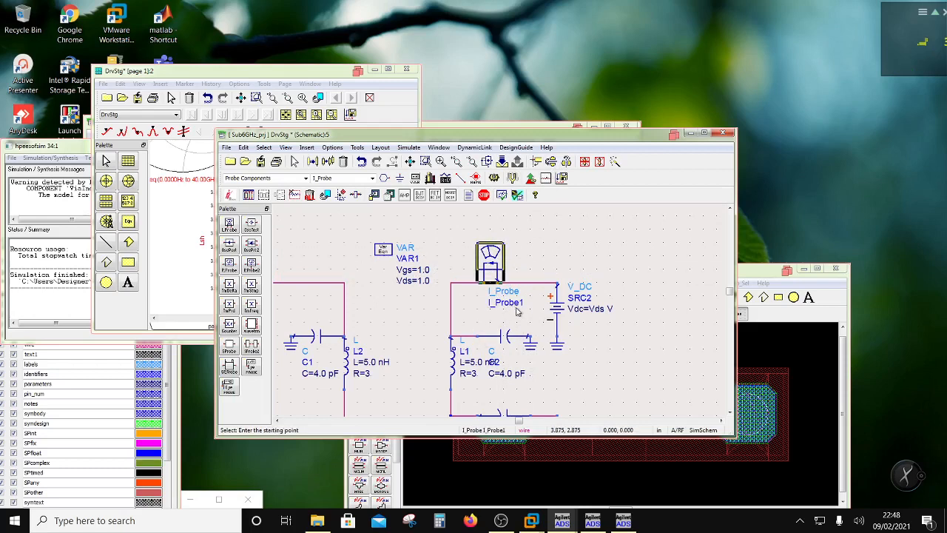
click(522, 304)
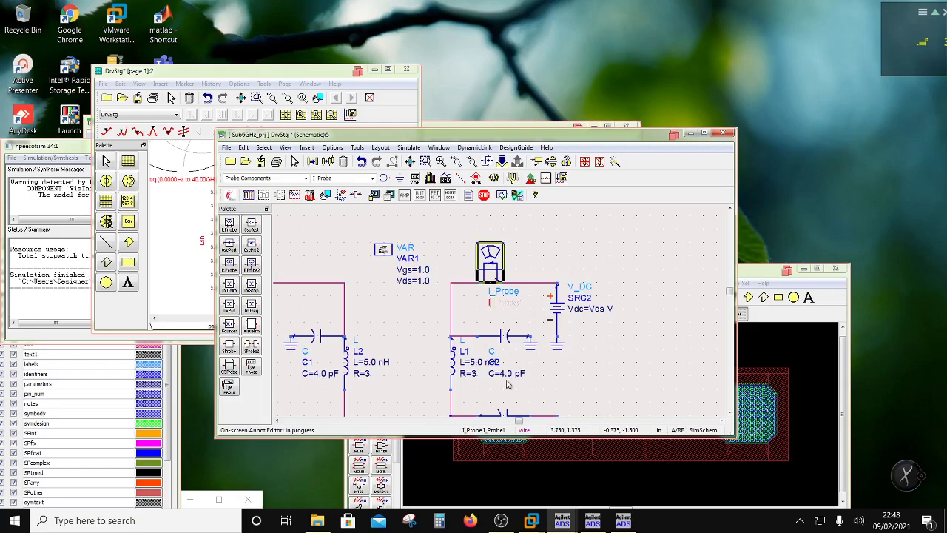
click(508, 384)
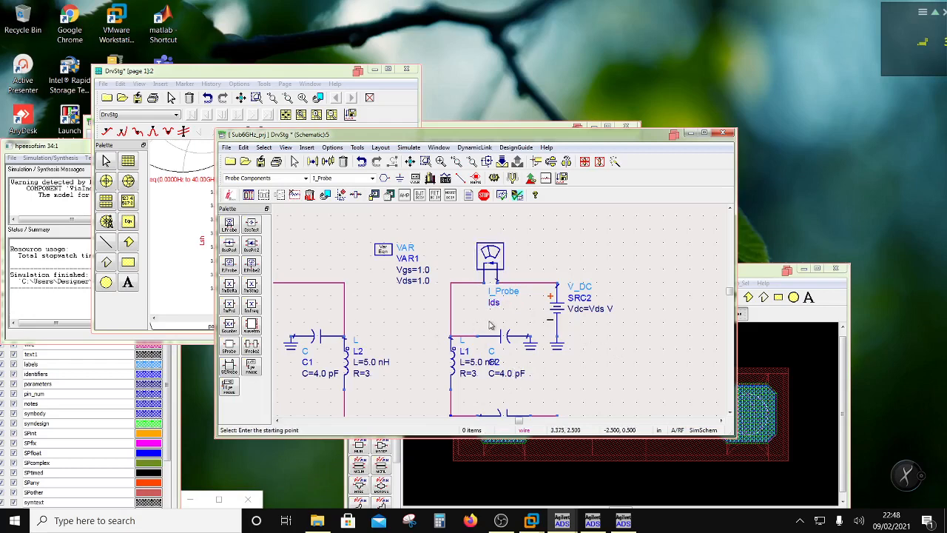
Step: Place a DC simulation controller in the free area beside the output termination Term2
scroll(503, 379, down, 2)
scroll(495, 372, up, 2)
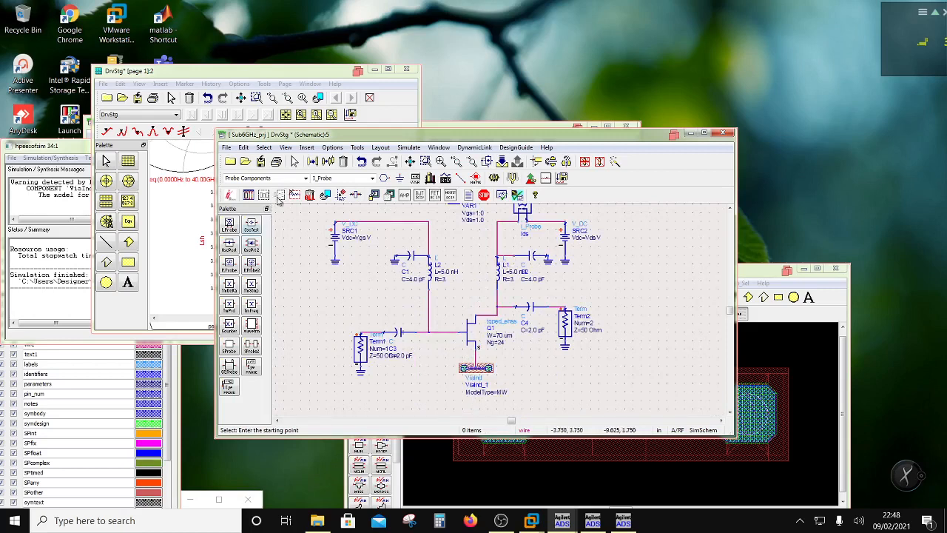
click(304, 180)
scroll(269, 258, up, 2)
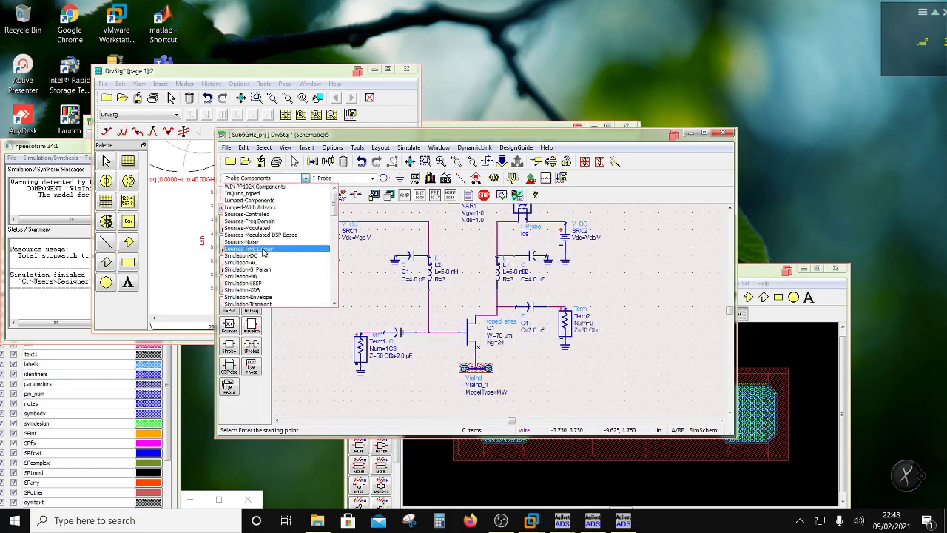
click(269, 256)
click(228, 223)
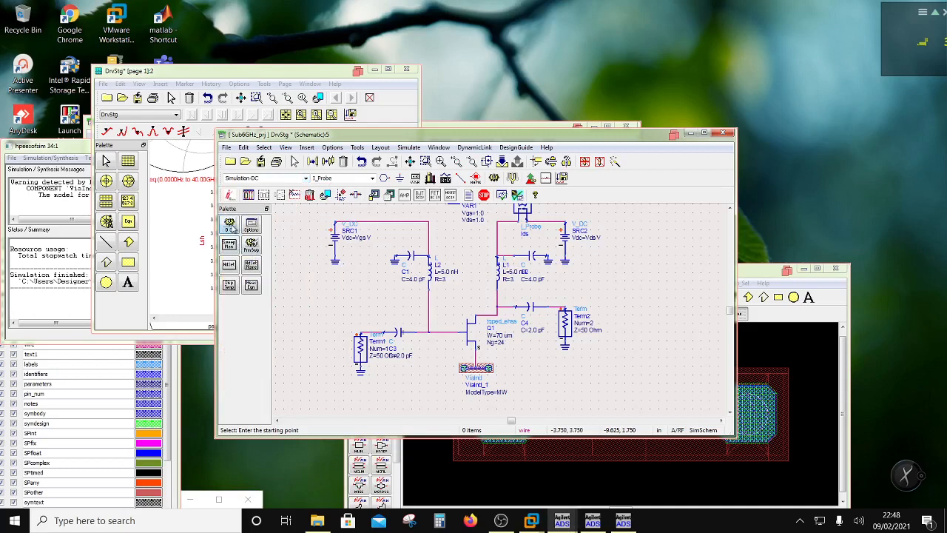
click(632, 271)
Step: Configure DC1 to sweep Vds linearly from 0 to 5 with a step size of 0.01
double_click(640, 271)
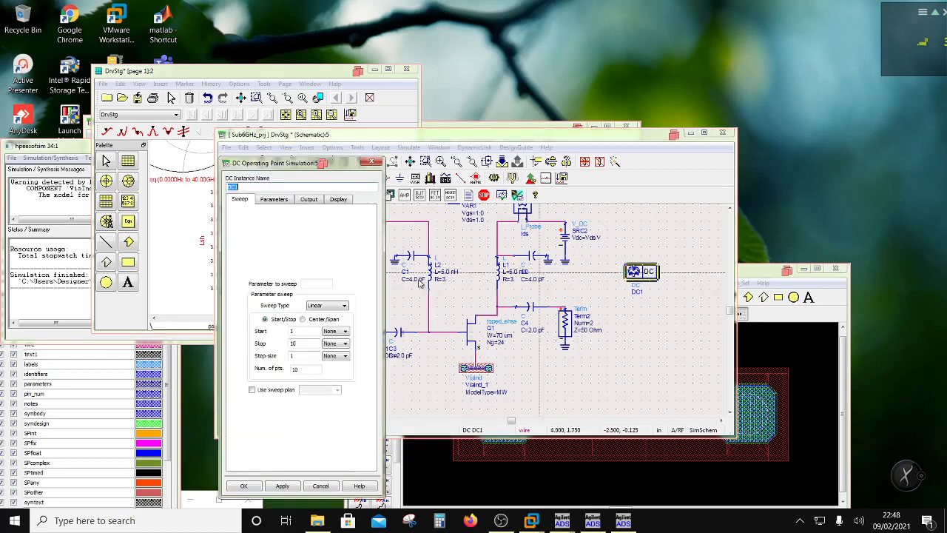
click(316, 284)
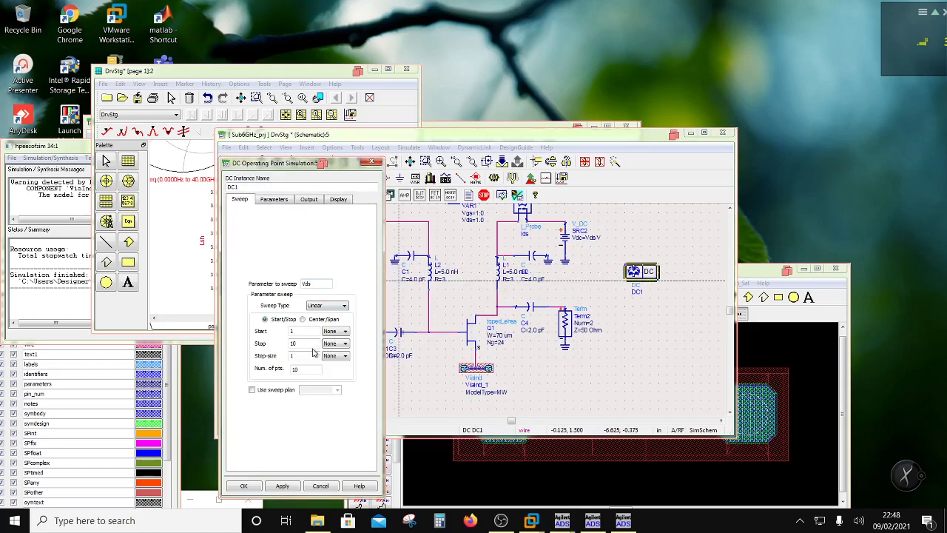
text(0)
text(5)
click(339, 199)
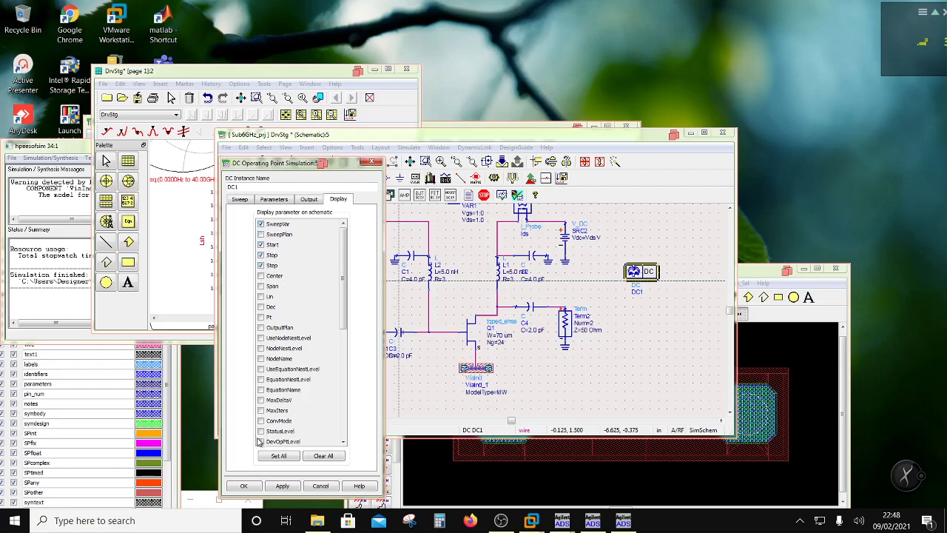
click(243, 486)
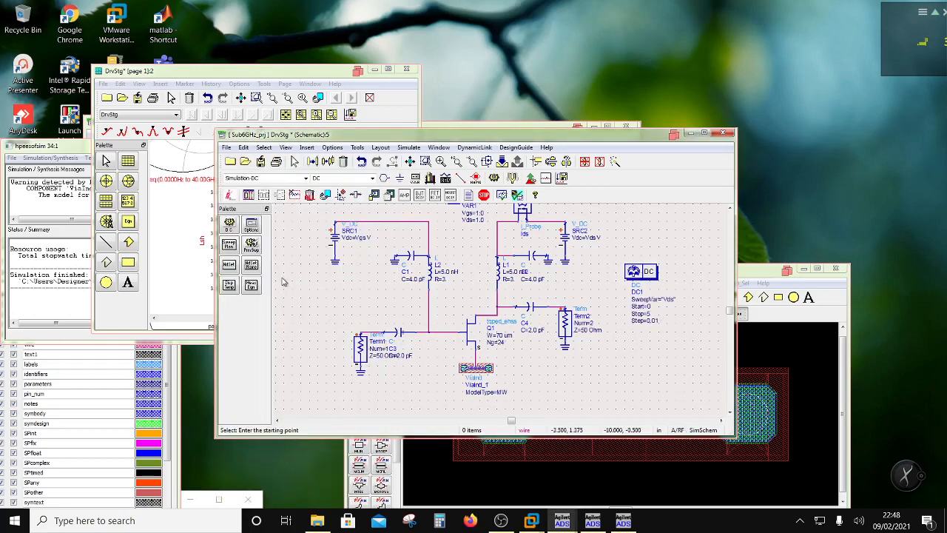
Step: Place a Parameter Sweep controller below the DC1 simulation controller
click(252, 245)
click(631, 338)
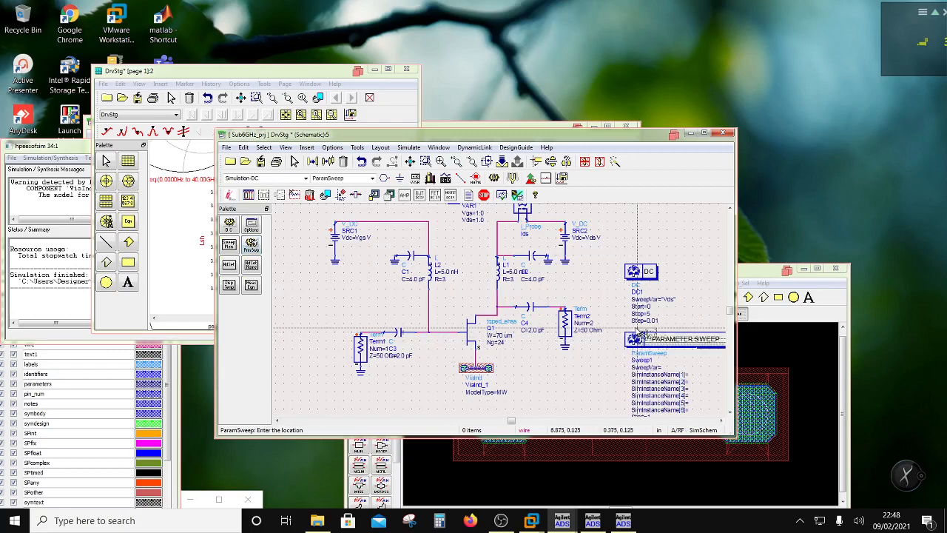
key(Escape)
Step: Configure the parameter sweep for Vgs from 0.2 to 0.45 with step size 0.01, performing simulation DC1
double_click(649, 342)
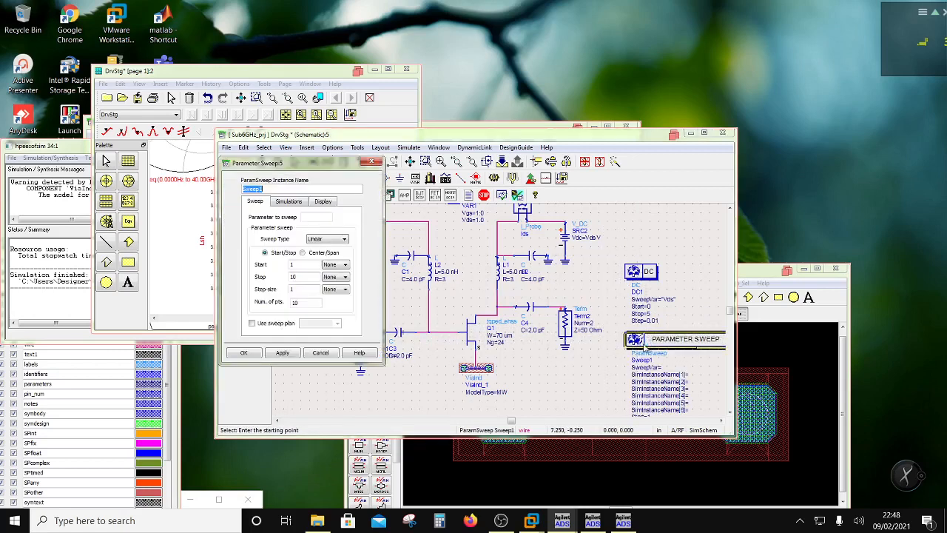
click(302, 217)
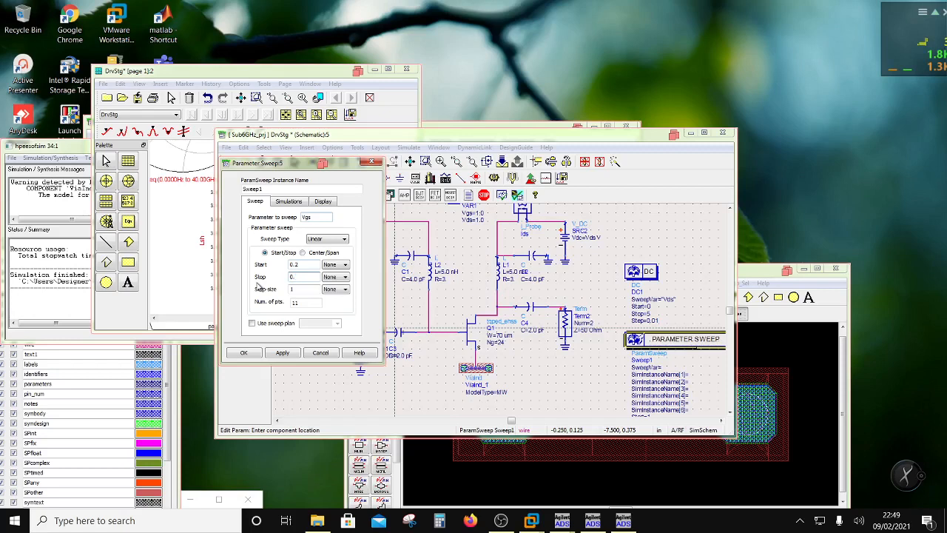
text(45)
key(Tab)
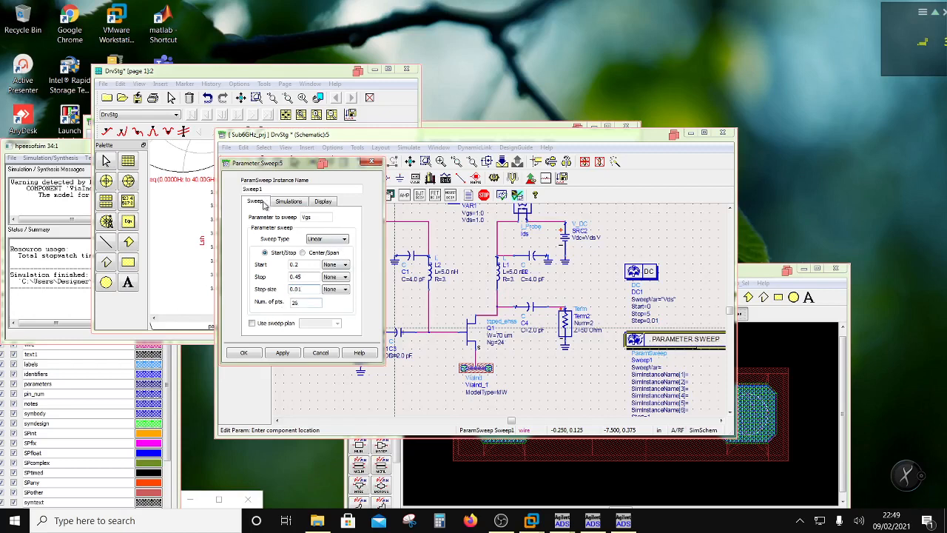
click(289, 202)
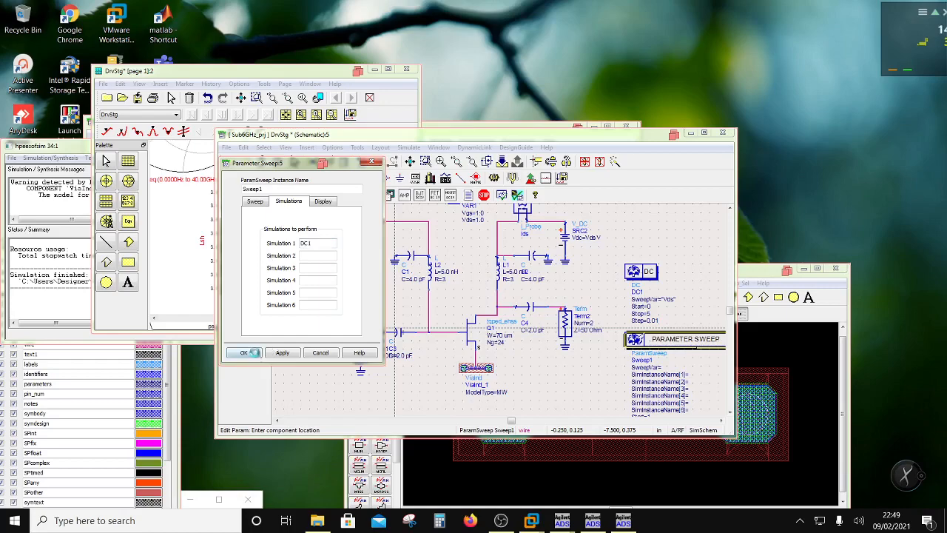
click(243, 352)
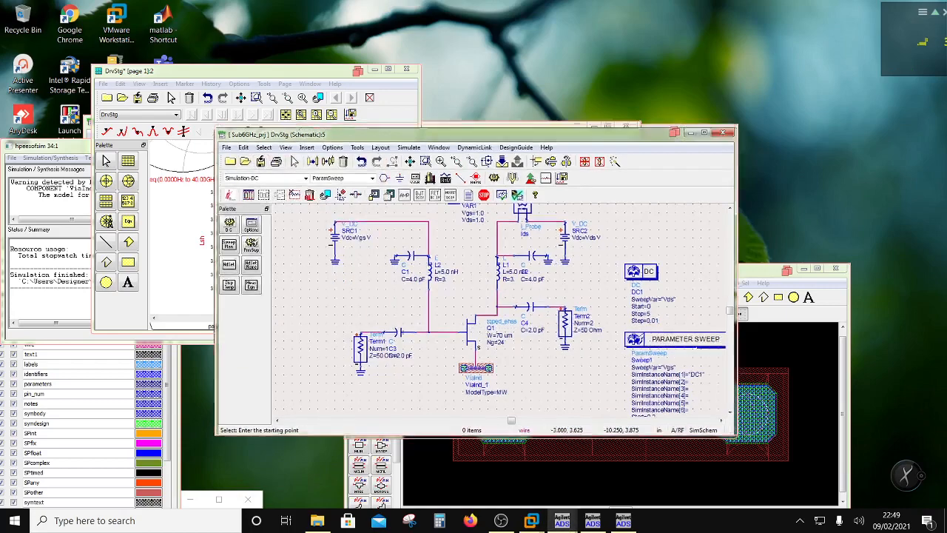
Step: Place the TriQuint TQPED netlist include component in the free area above the simulation controllers
drag(299, 136, 362, 98)
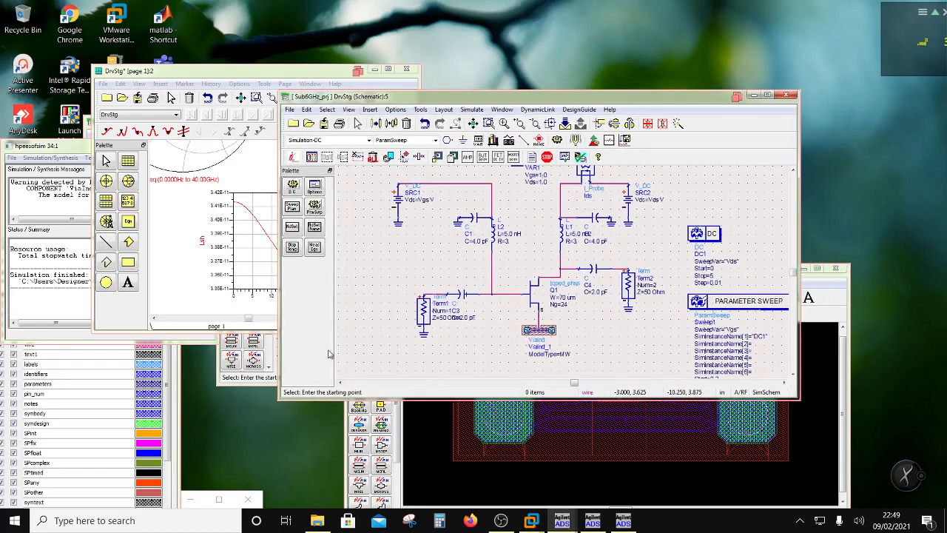
click(368, 141)
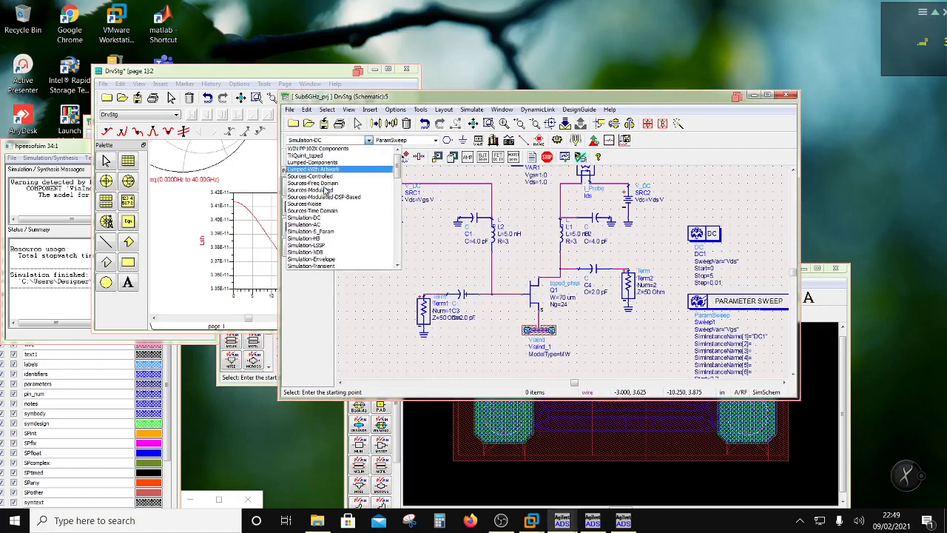
click(320, 159)
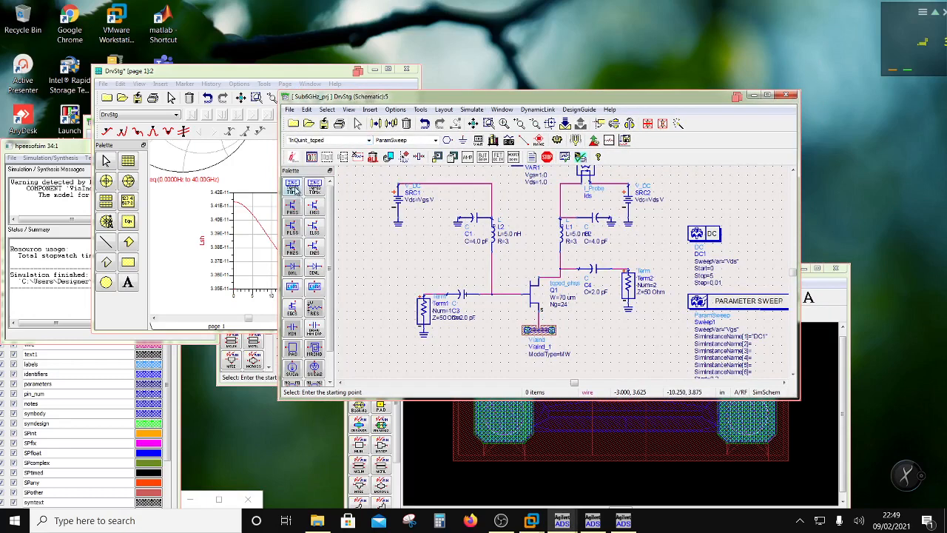
click(294, 186)
scroll(719, 218, down, 2)
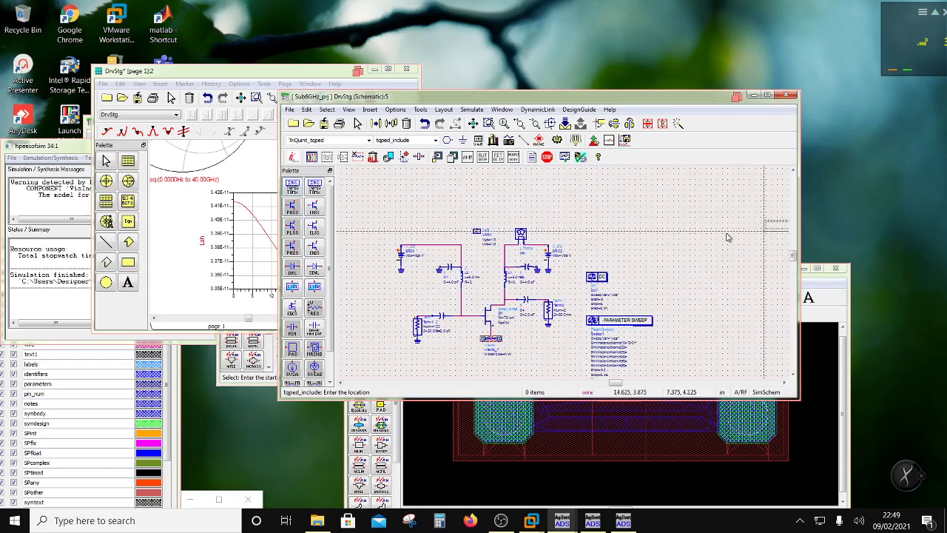
click(645, 237)
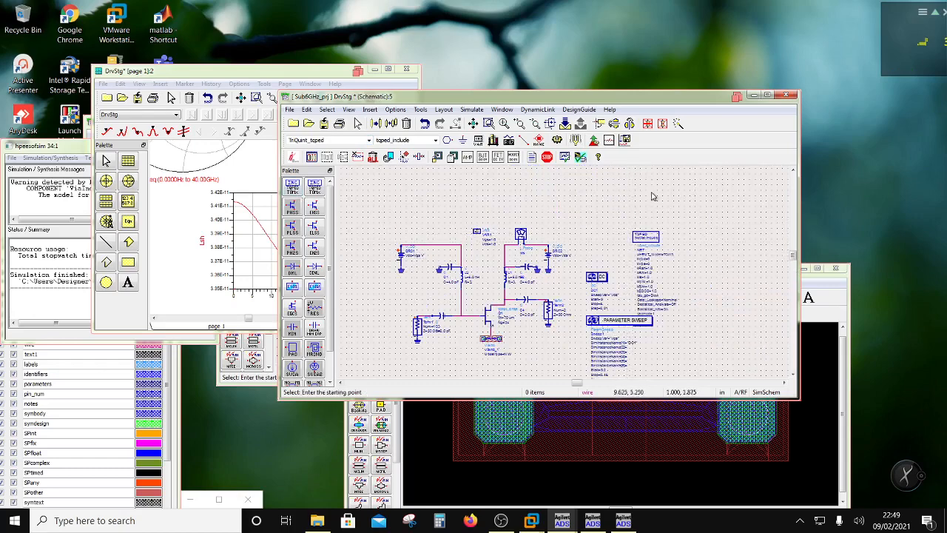
click(623, 221)
Step: Maximize the schematic window and reapply the Vgs parameter sweep settings with a step size of 0.01
double_click(401, 97)
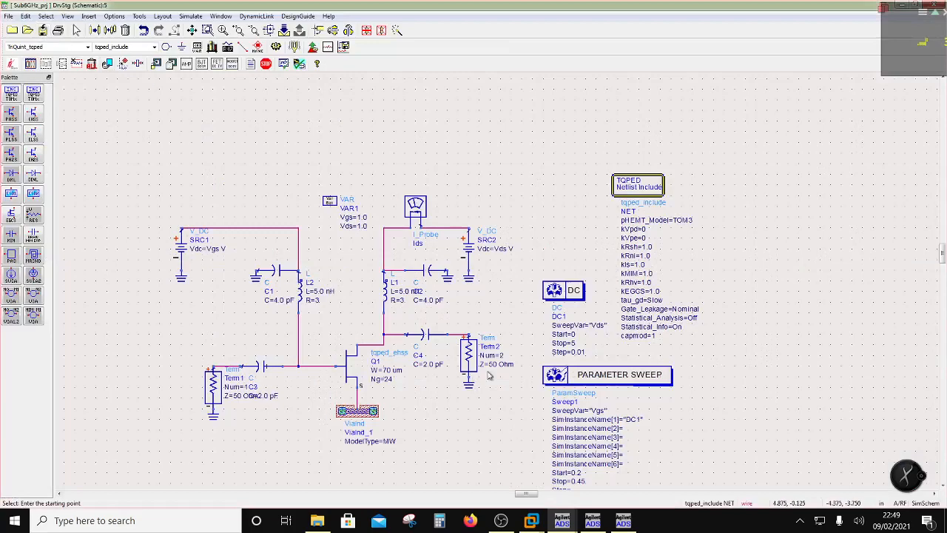
scroll(498, 419, down, 1)
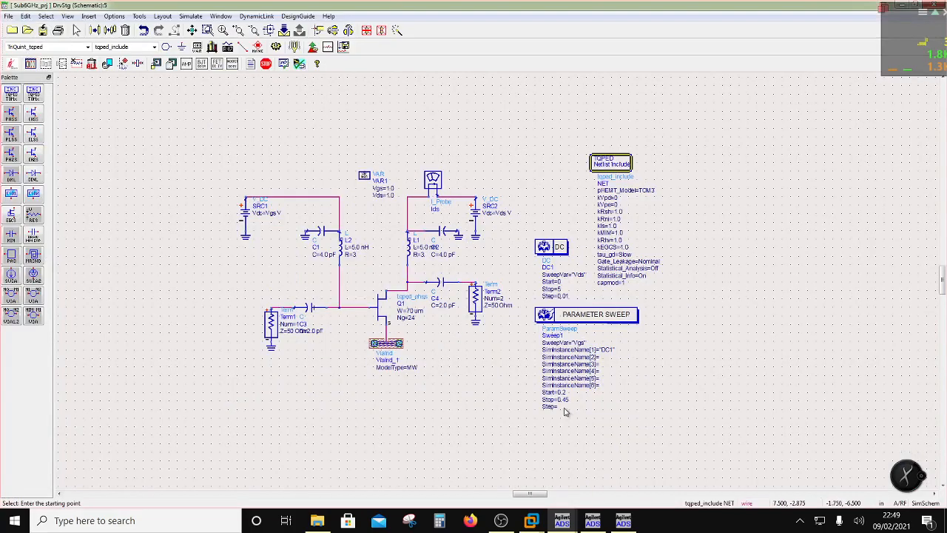
double_click(555, 315)
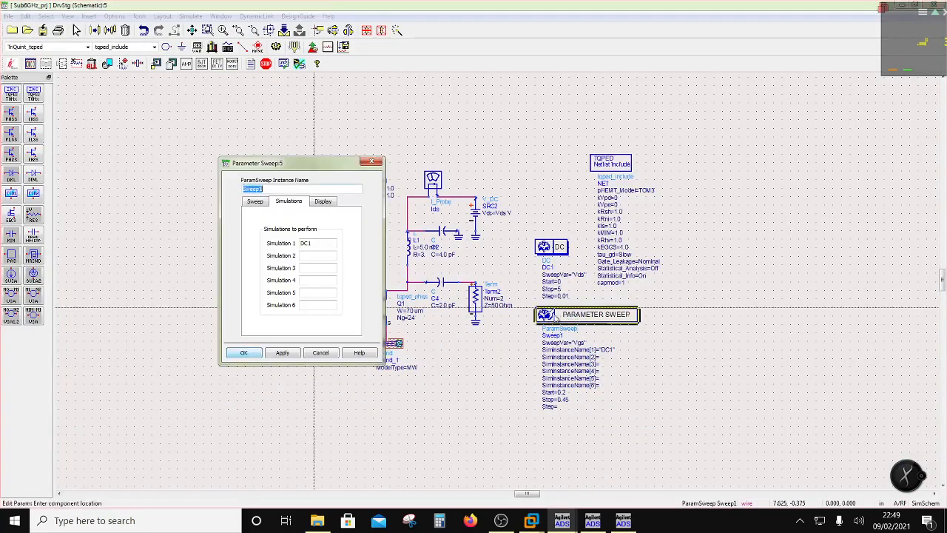
click(255, 202)
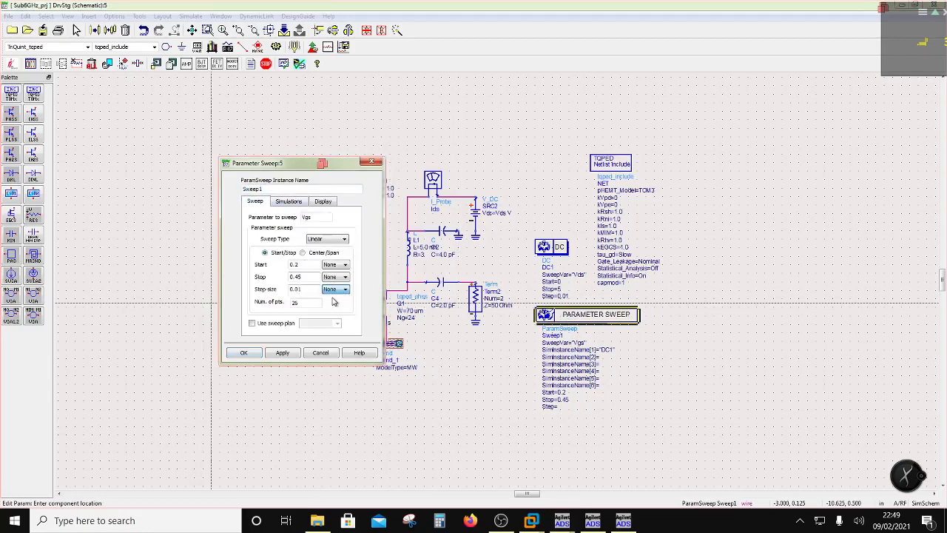
click(243, 352)
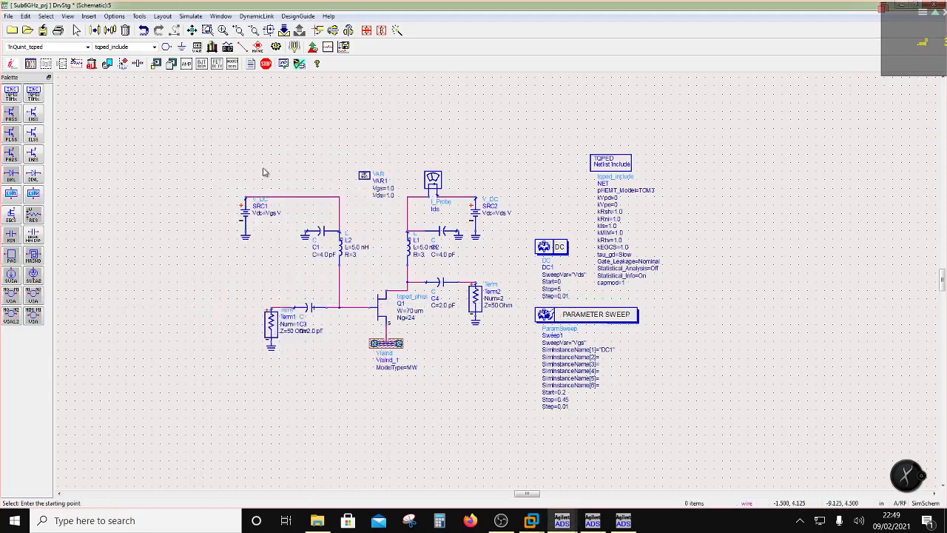
Step: Save the DrvStg schematic, run its simulation, and move the data display window clear of the simulation messages
click(43, 30)
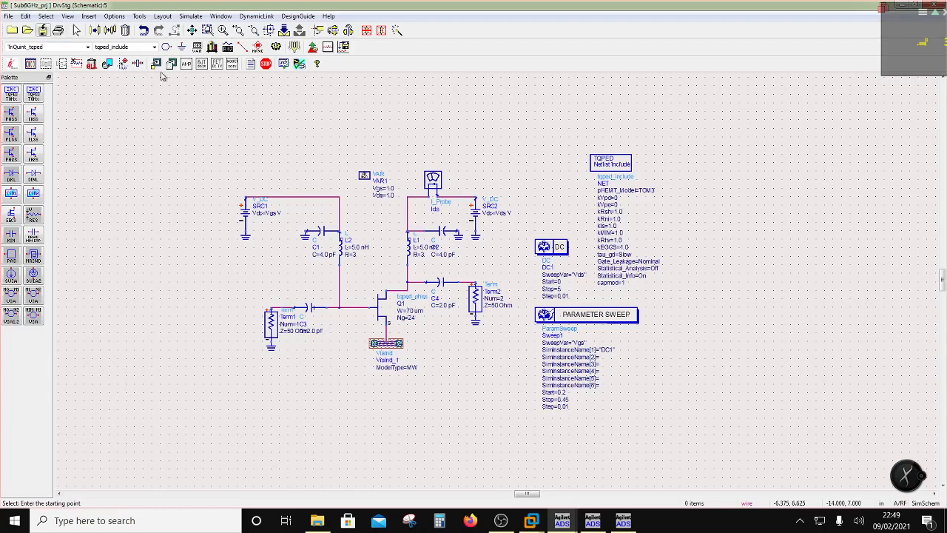
click(275, 46)
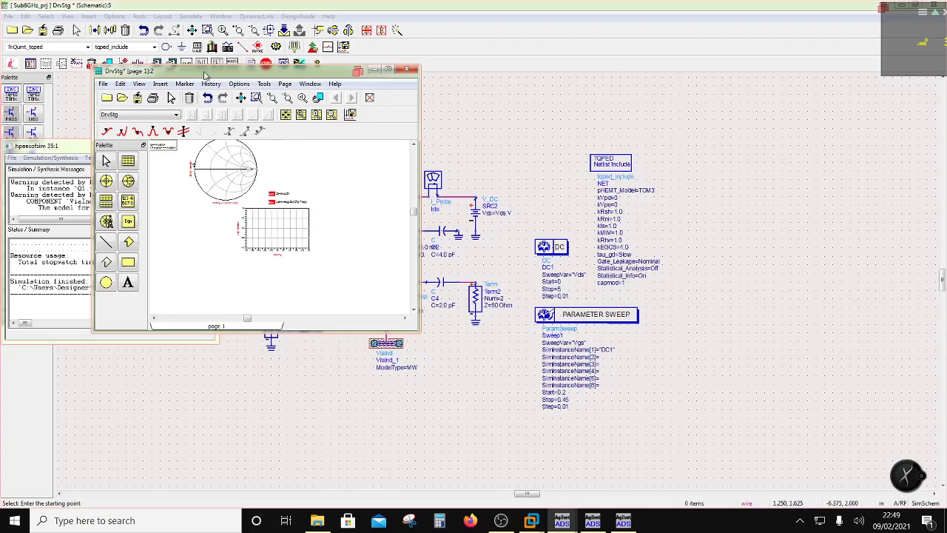
drag(206, 74, 319, 74)
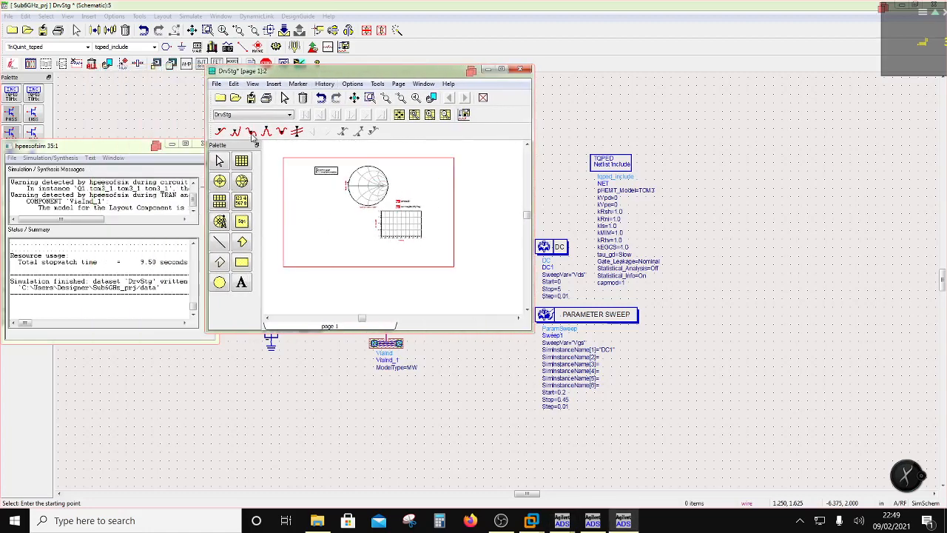
Step: Clear the leftover plots and equations from the DrvStg data display, maximize its window and save it
scroll(345, 162, up, 2)
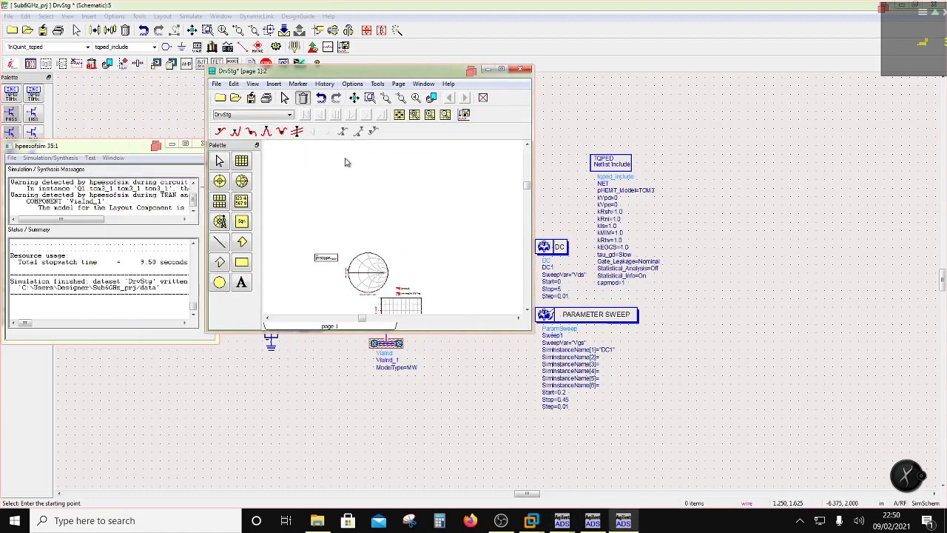
scroll(392, 261, down, 1)
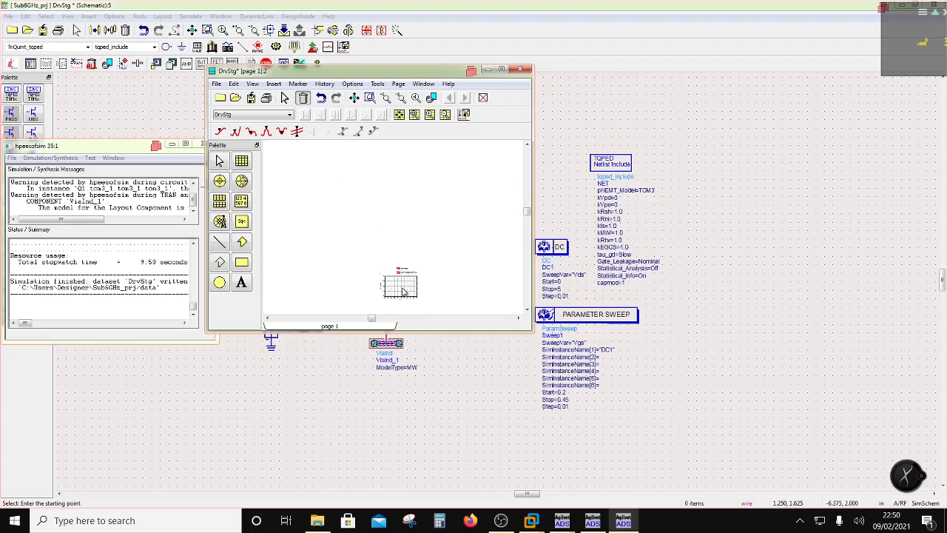
drag(380, 256, 442, 289)
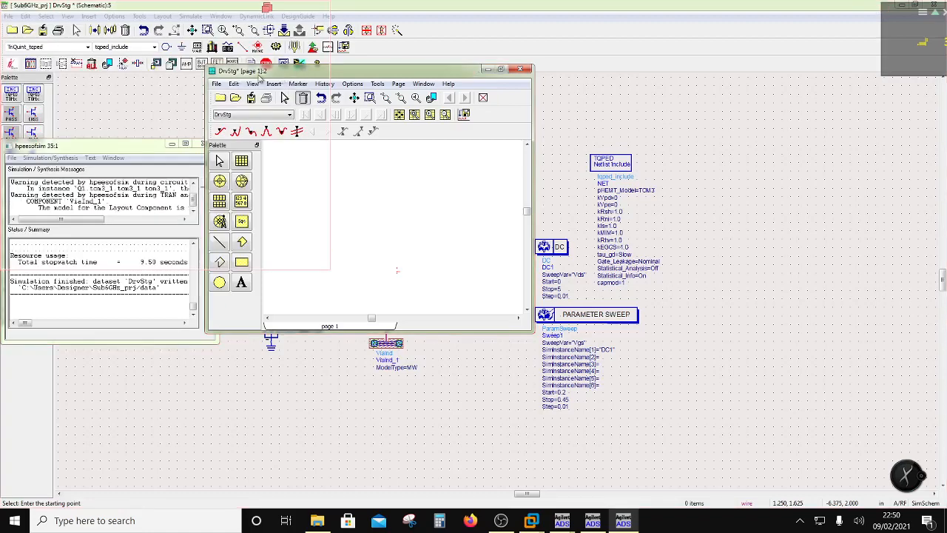
double_click(286, 71)
click(42, 31)
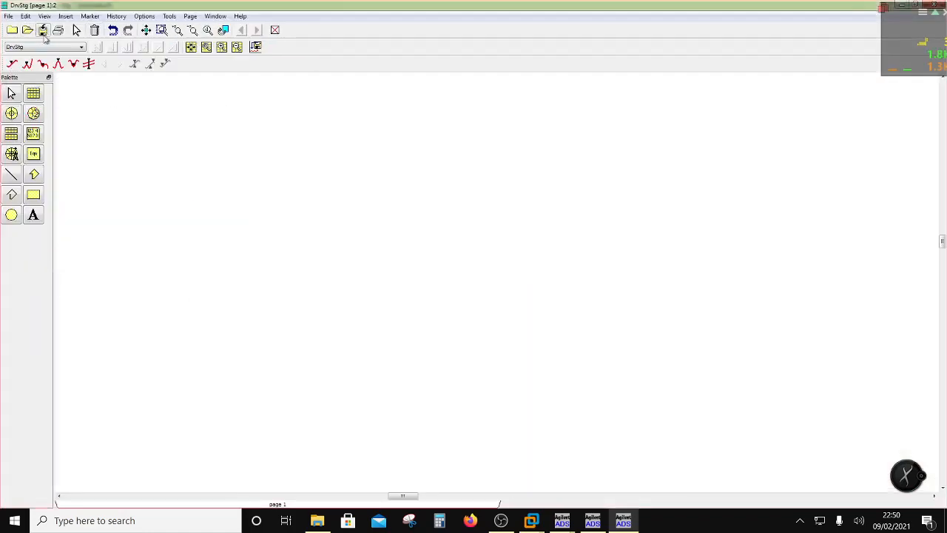
Step: Insert a rectangular plot of Ids.i from the DrvStg dataset in the middle of the page
click(33, 94)
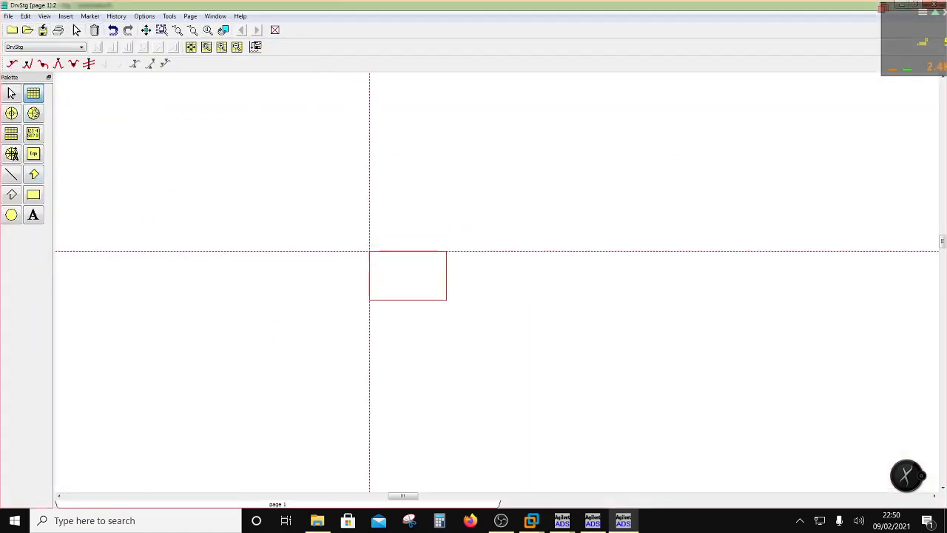
click(306, 222)
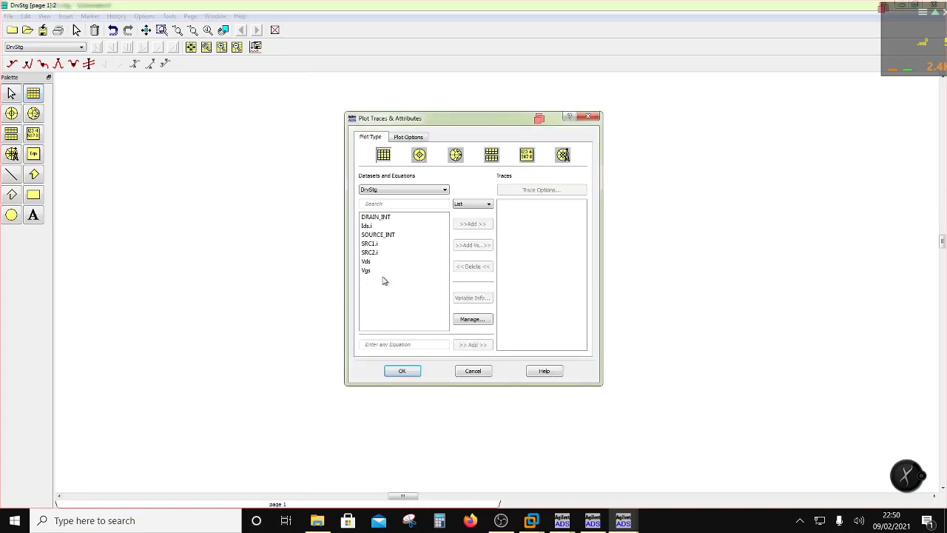
click(383, 226)
click(459, 224)
click(402, 370)
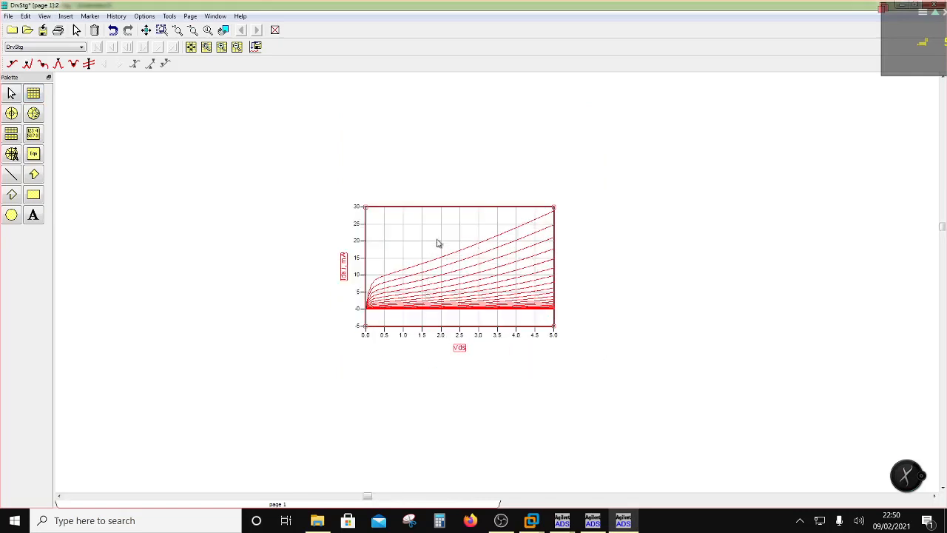
Step: Turn on the parameter sweep display labels for the Ids.i trace in its linear trace options
double_click(432, 233)
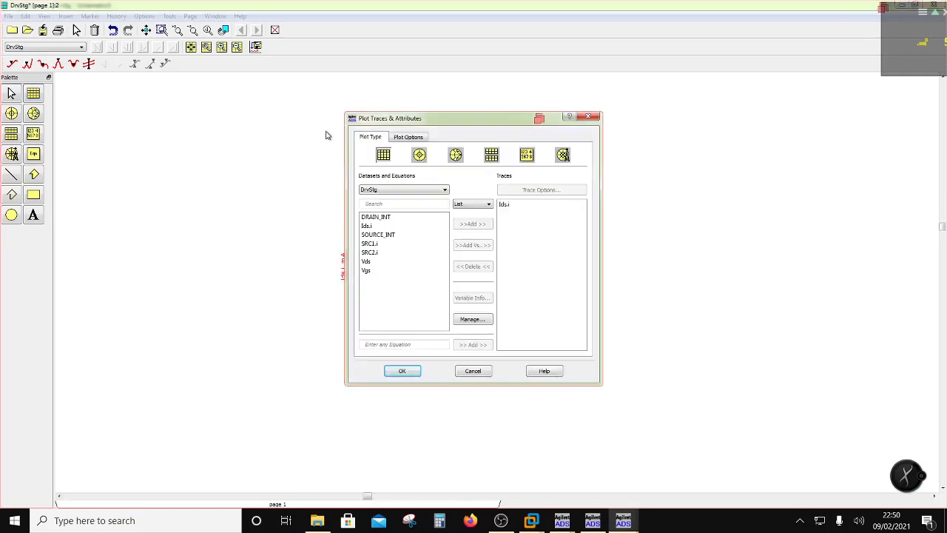
double_click(504, 205)
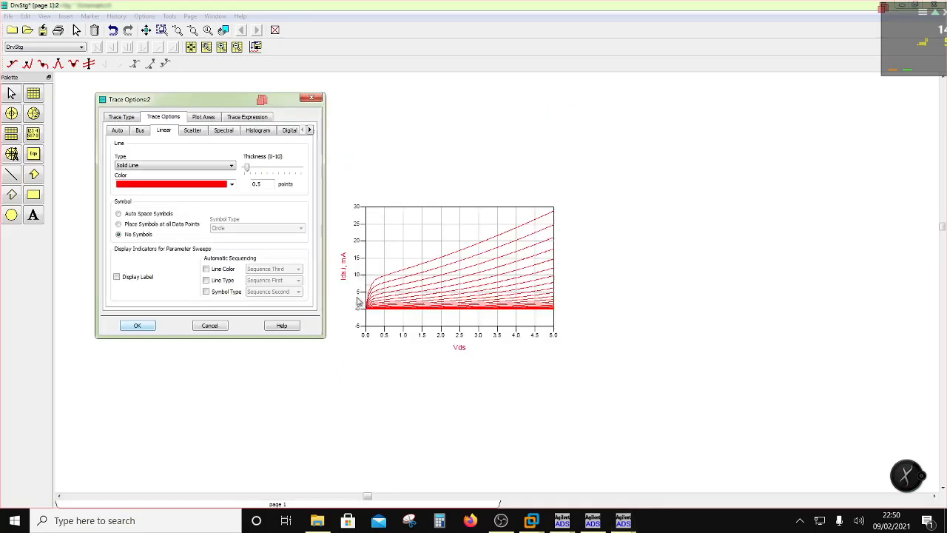
click(117, 277)
click(140, 326)
click(415, 372)
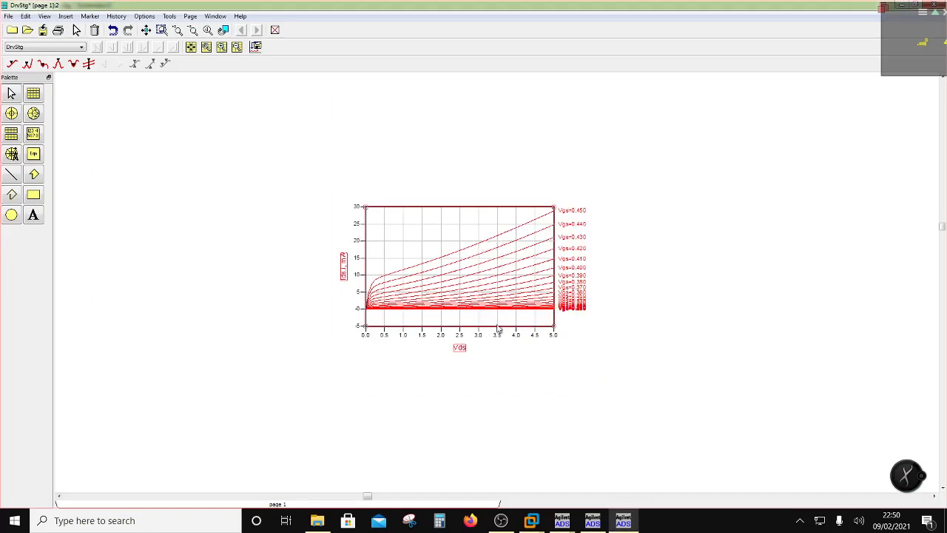
Step: Place a marker at Vds=3.5 on the Vgs=0.450 curve with its readout directly above the plot, and save the display
click(89, 15)
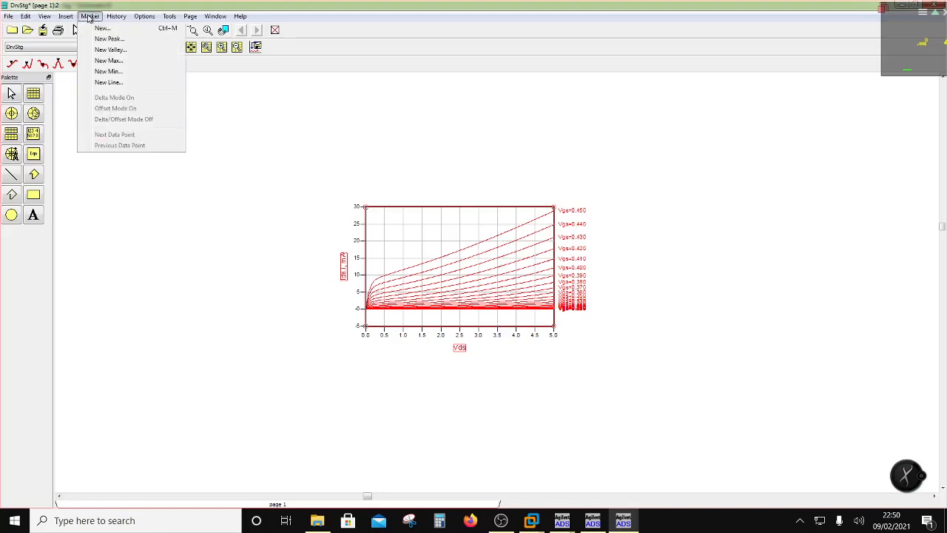
click(115, 39)
click(497, 233)
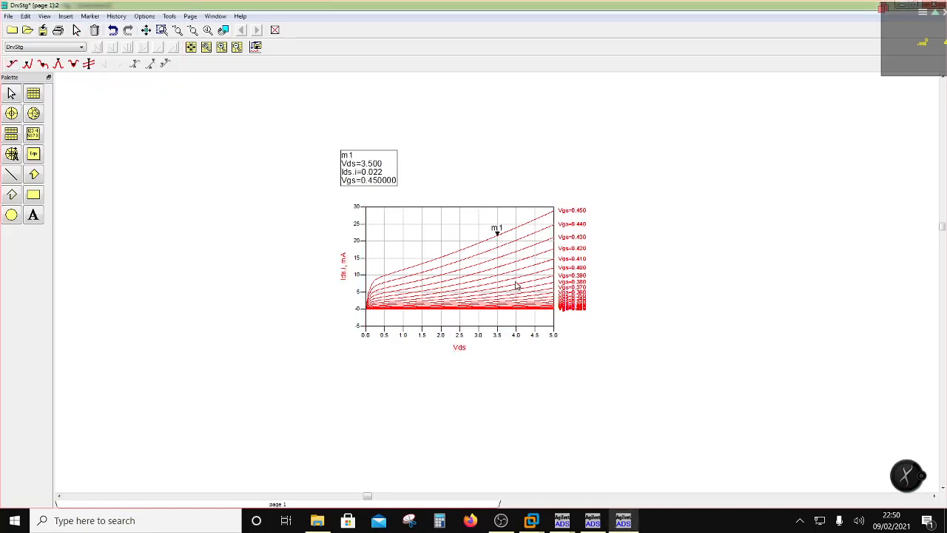
drag(389, 186, 415, 206)
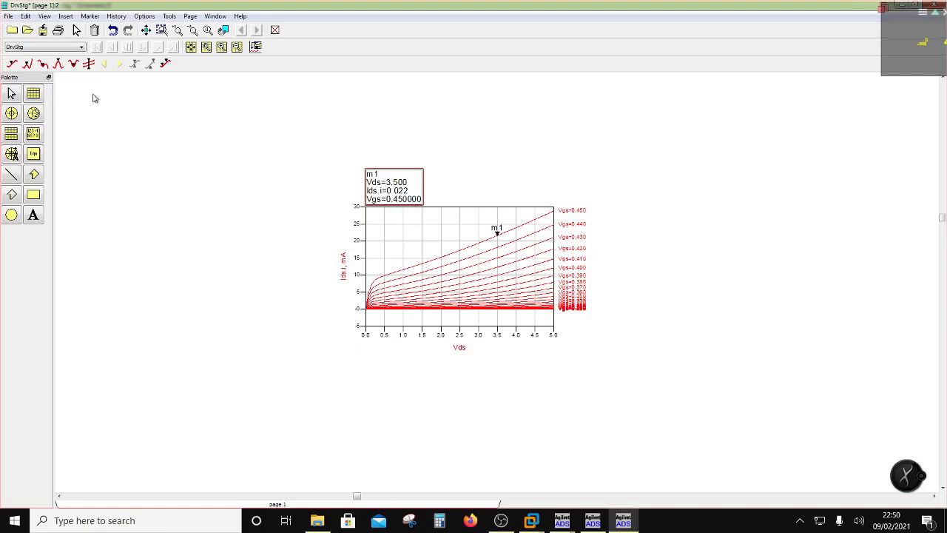
click(42, 30)
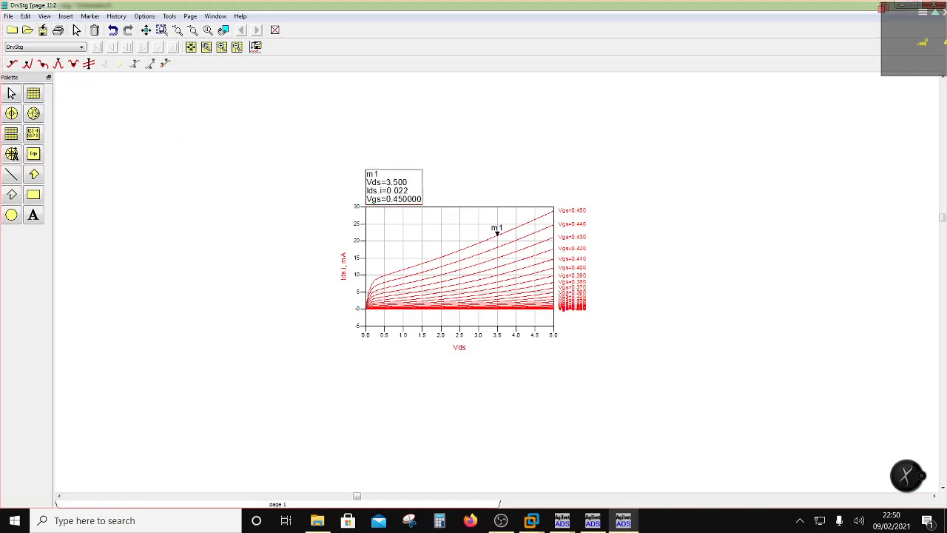
Step: Set the VAR1 variables in the DrvStg schematic to Vgs=0.45 and Vds=3.5
click(562, 520)
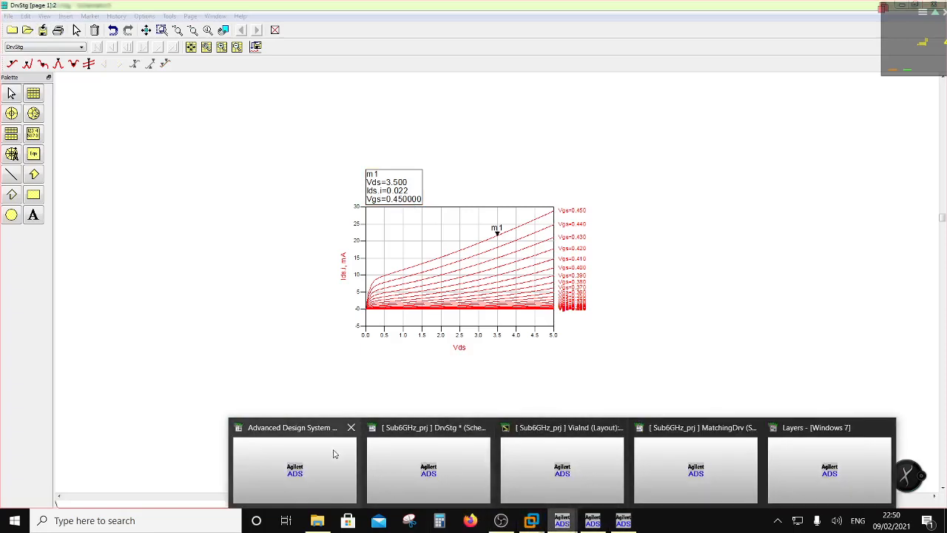
click(425, 460)
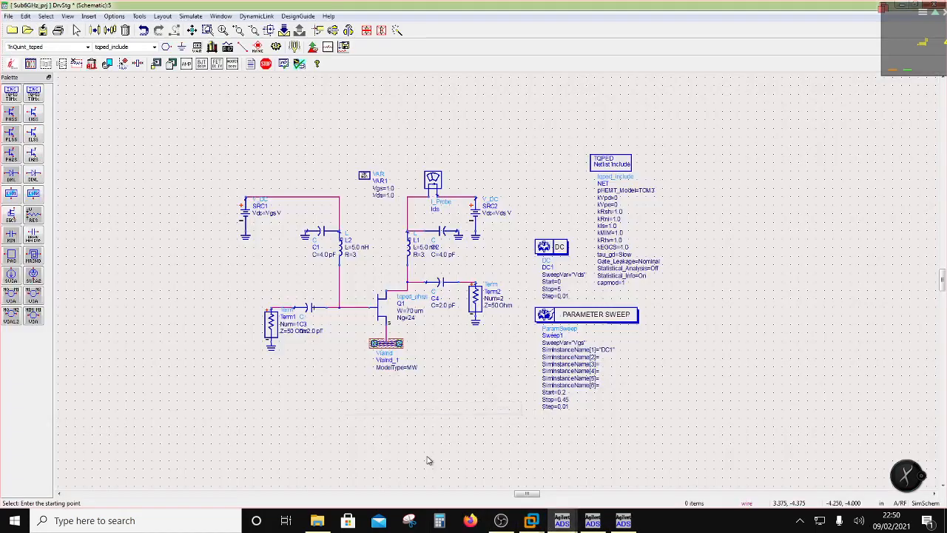
click(385, 195)
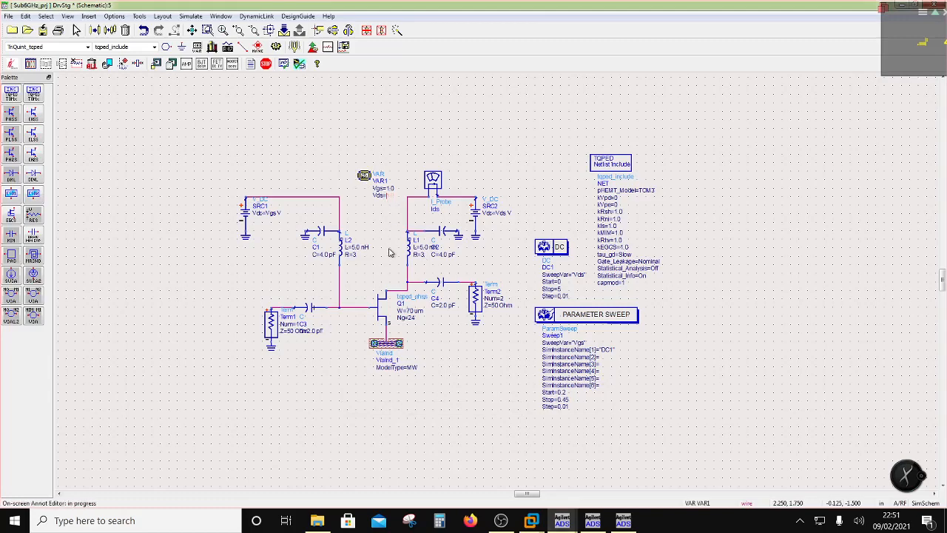
text(3.5)
click(396, 164)
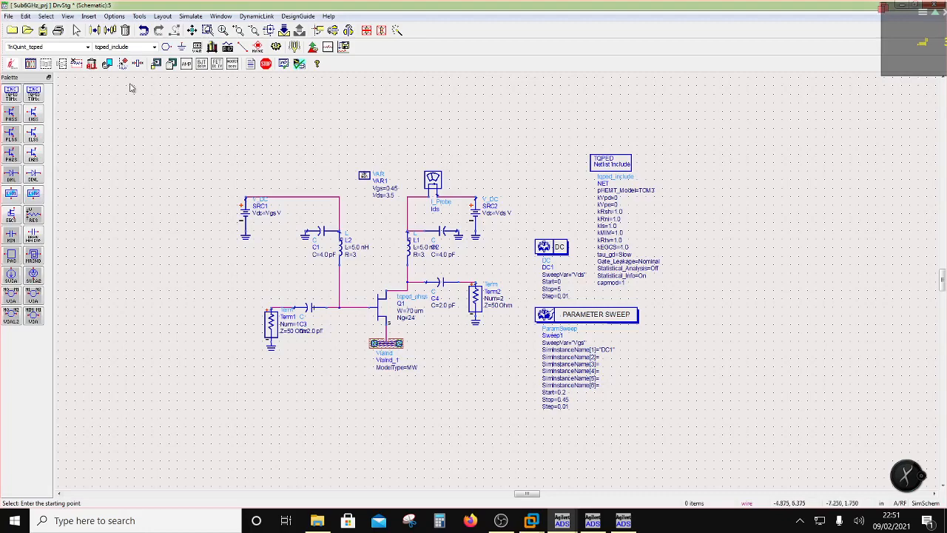
Step: Copy the driver circuit and TQPED netlist include without the simulation controllers, and close the DrvStg schematic and data display
double_click(216, 7)
drag(215, 7, 467, 114)
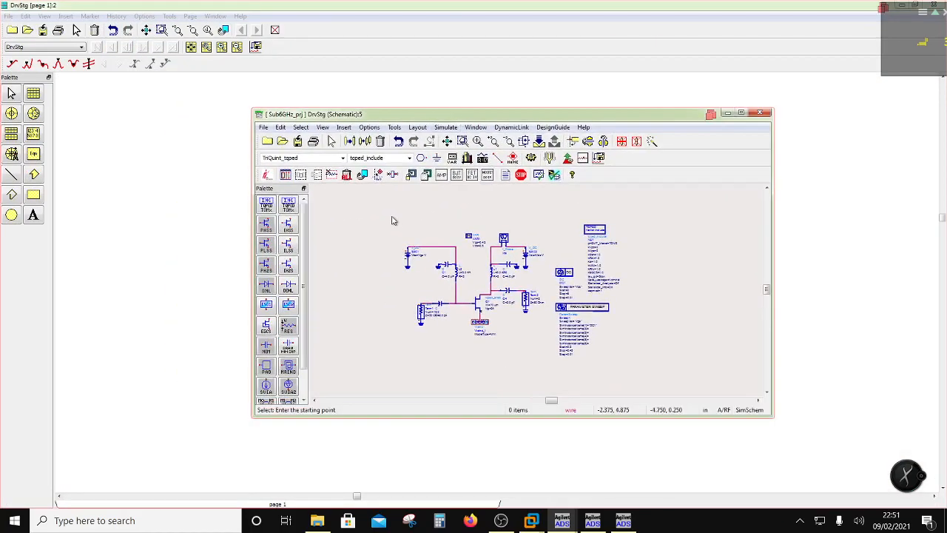
drag(384, 213, 549, 360)
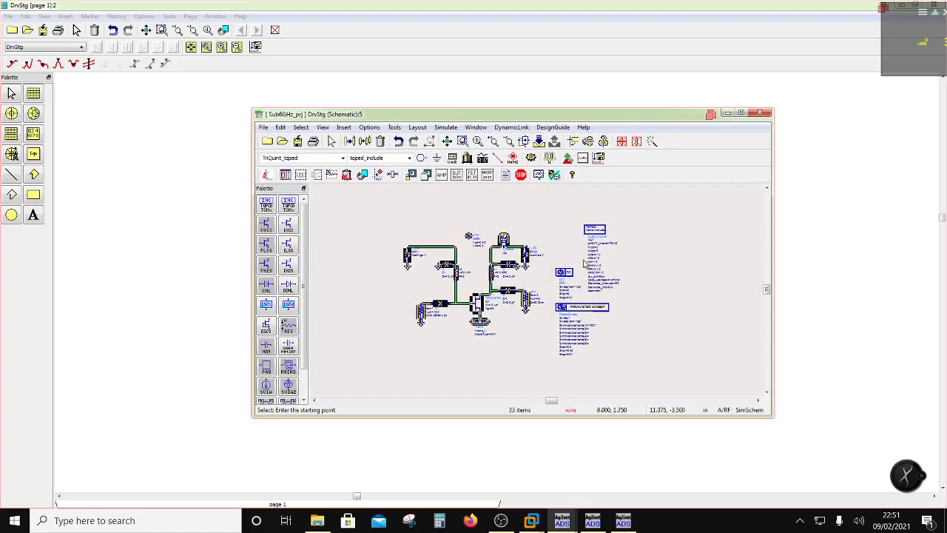
ctrl+click(596, 235)
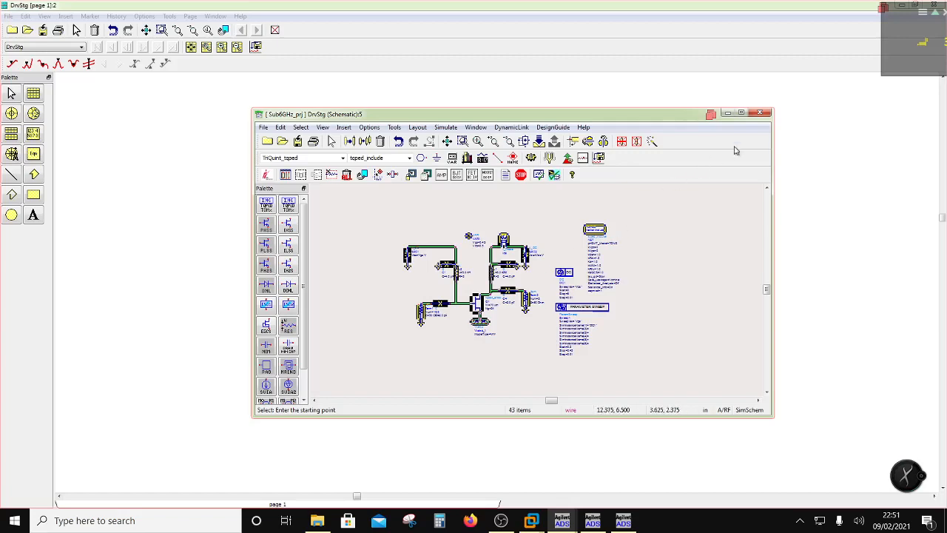
click(760, 113)
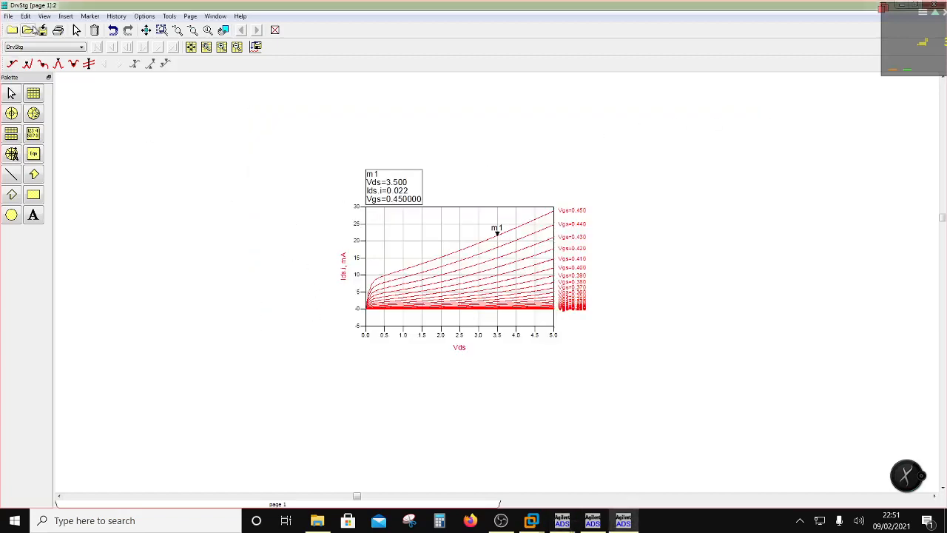
double_click(5, 8)
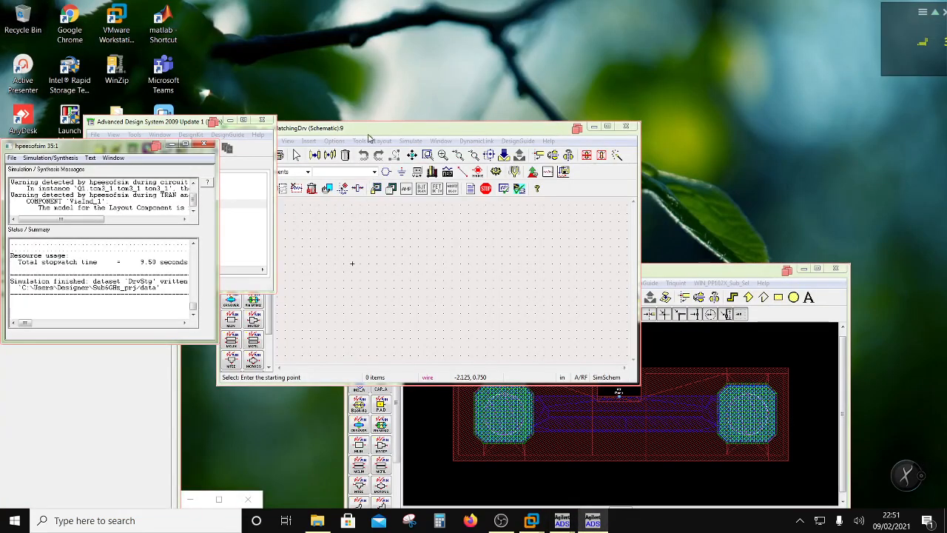
Step: Bring the MatchingDrv schematic window forward, enlarge it downward, and paste the copied driver circuit into it
drag(392, 133, 392, 95)
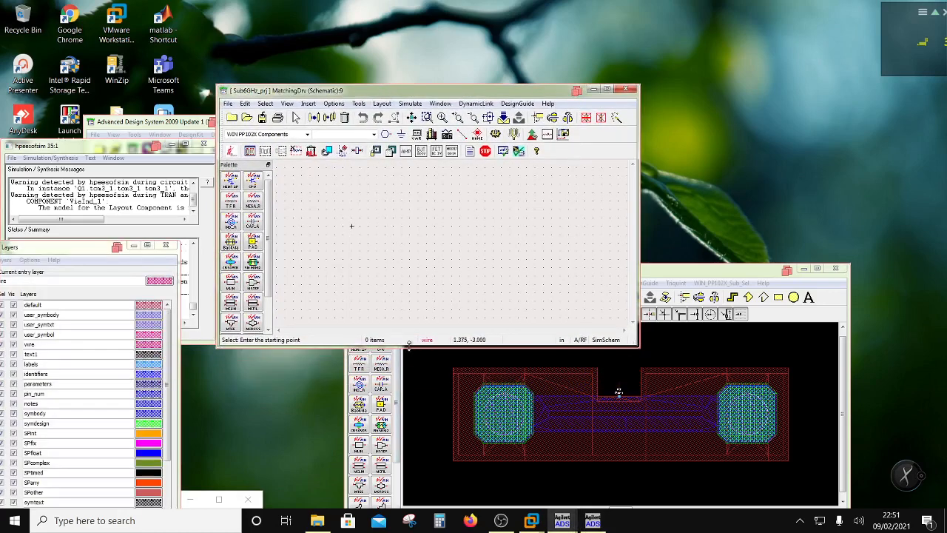
drag(408, 344, 409, 501)
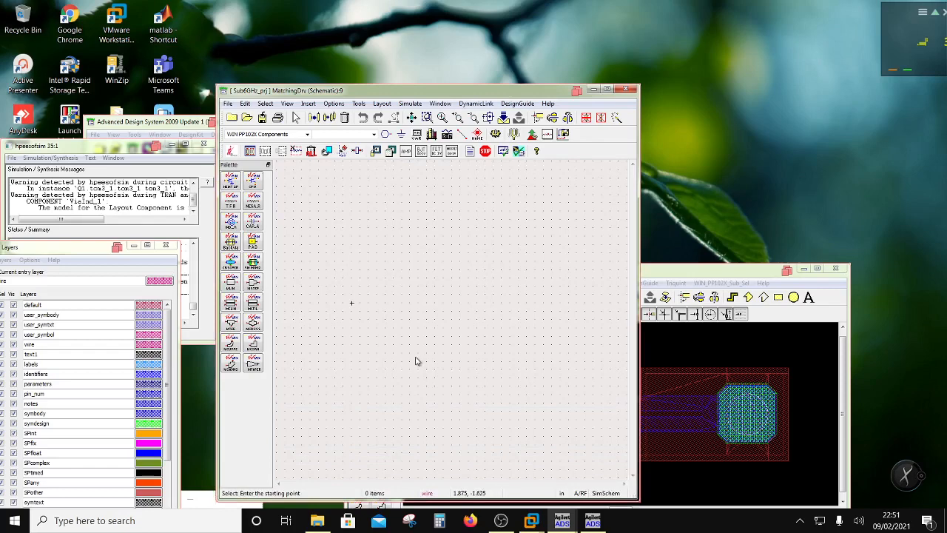
key(ctrl+v)
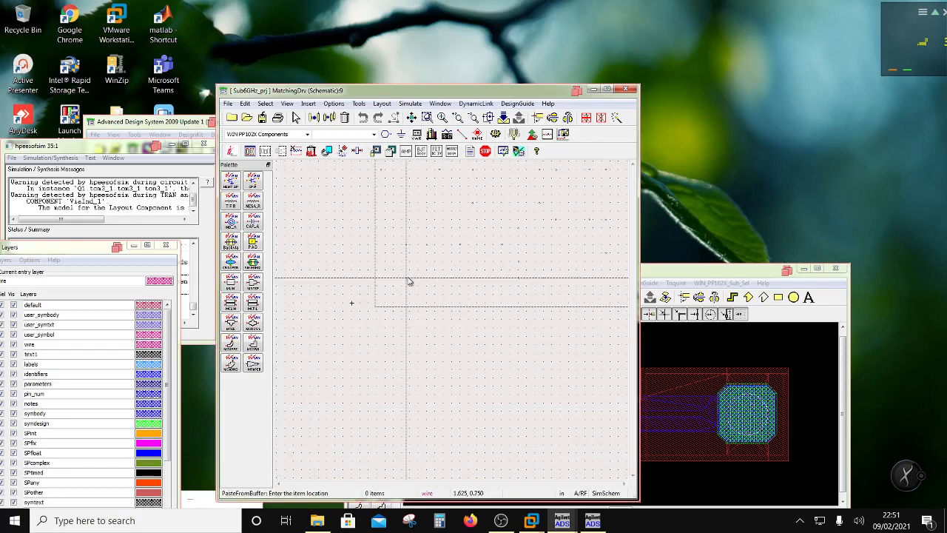
click(341, 369)
Step: Hide the PP102X toolbar, switch the component palette to TriQuint_tqped, and deselect the pasted circuit
right_click(550, 153)
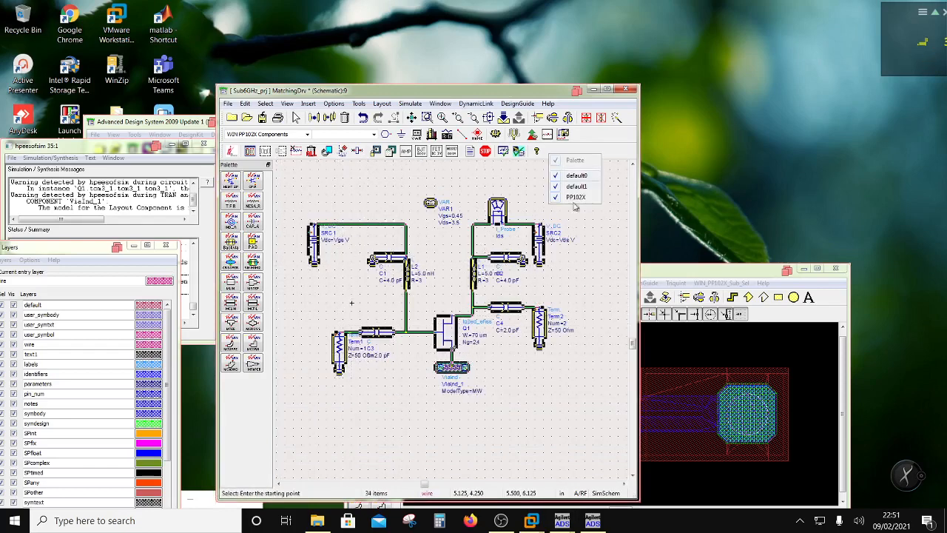
click(575, 198)
click(307, 136)
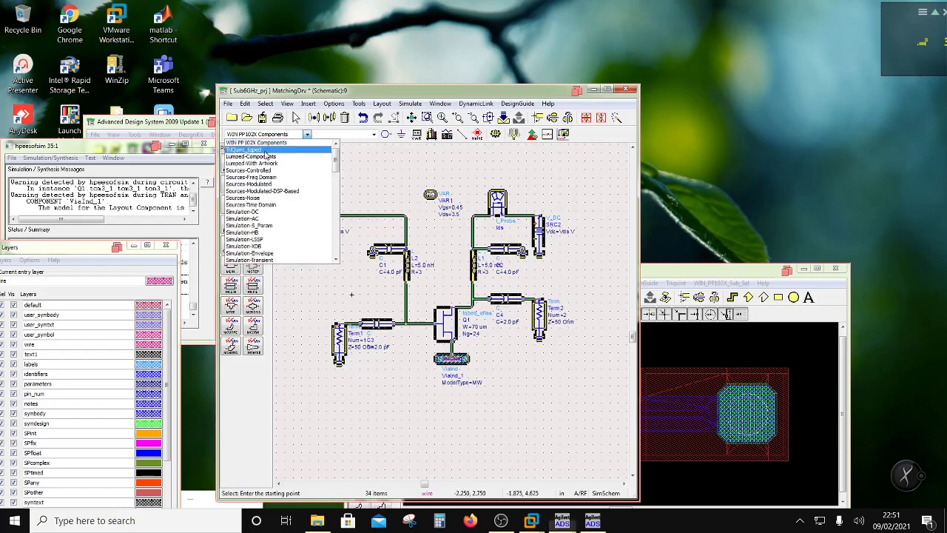
click(296, 152)
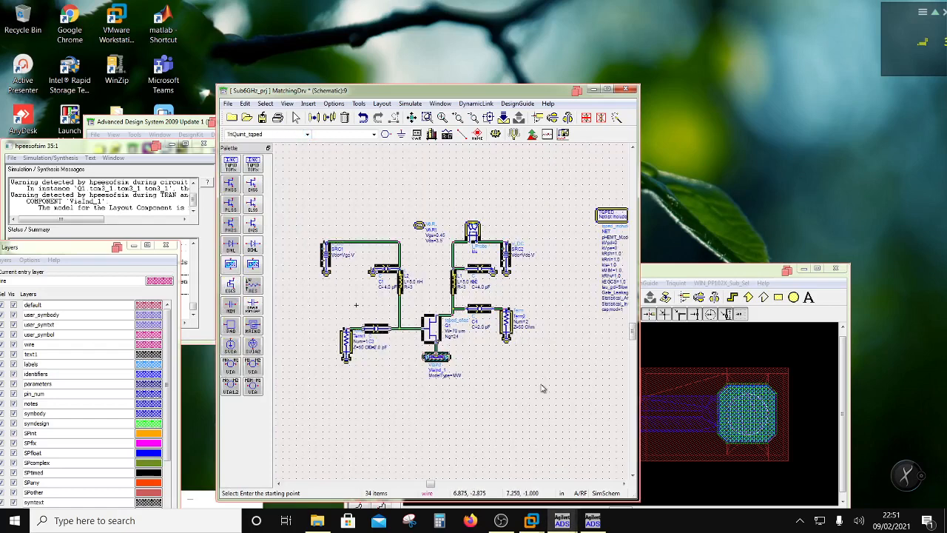
click(509, 338)
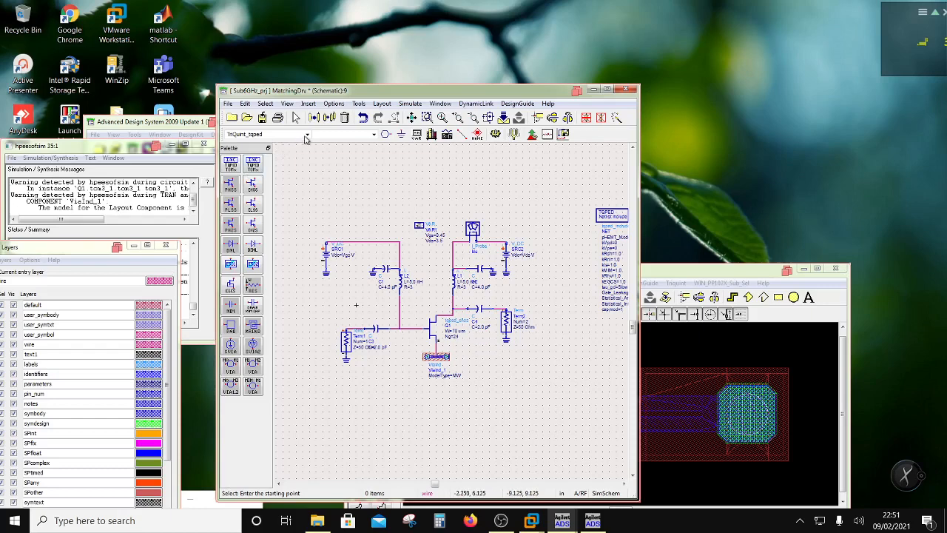
Step: Place an S-parameter simulation controller in the free area to the lower right of the MatchingDrv circuit
click(307, 135)
click(264, 226)
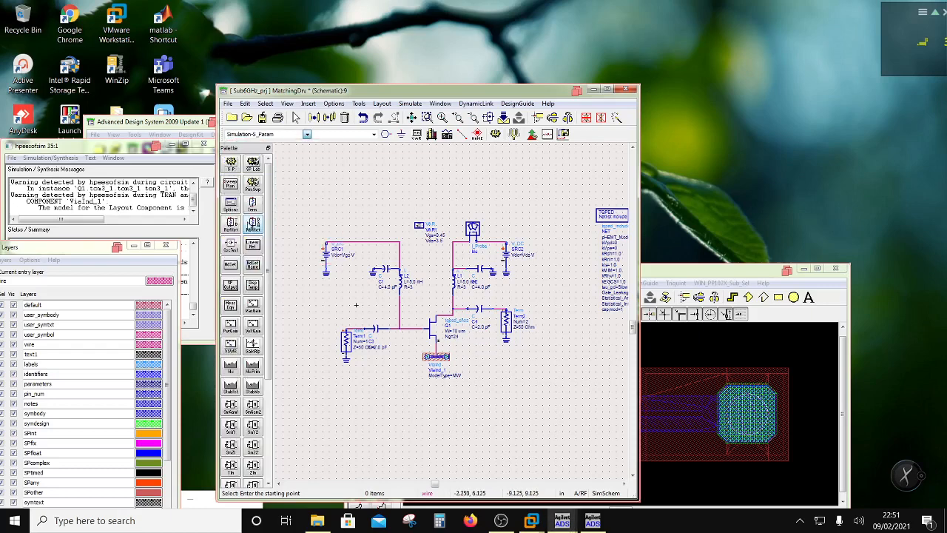
click(232, 162)
click(551, 357)
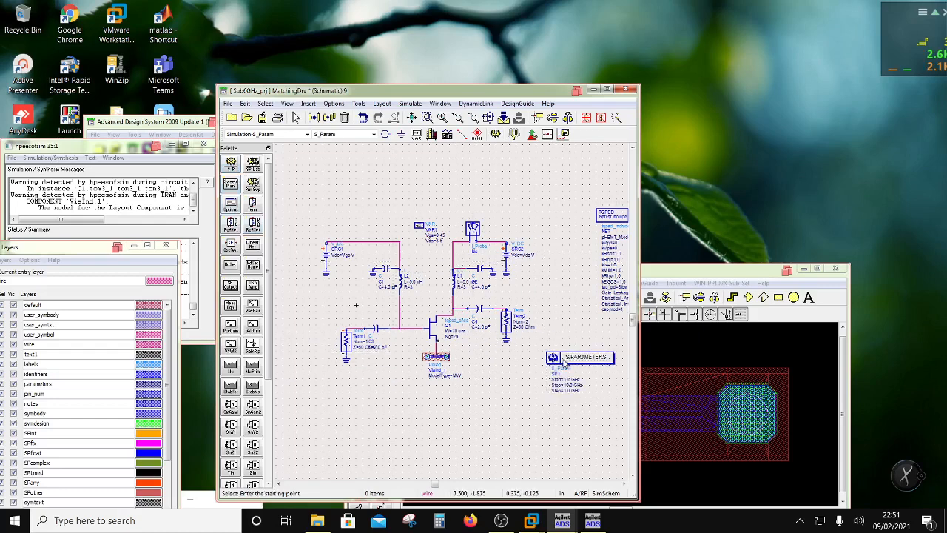
Step: Set the S-parameter controller's linear sweep from 5.8 GHz to 7.2 GHz with a 10 MHz step
double_click(569, 357)
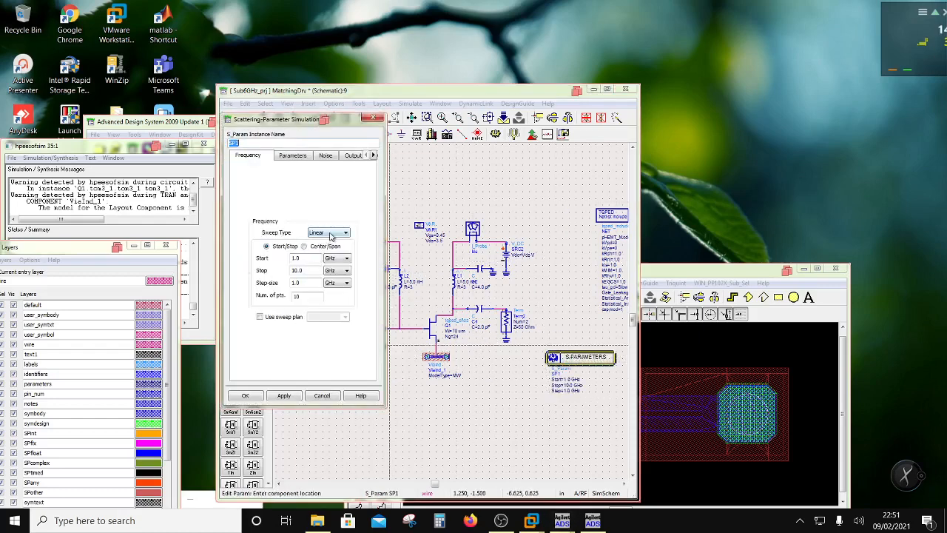
click(296, 258)
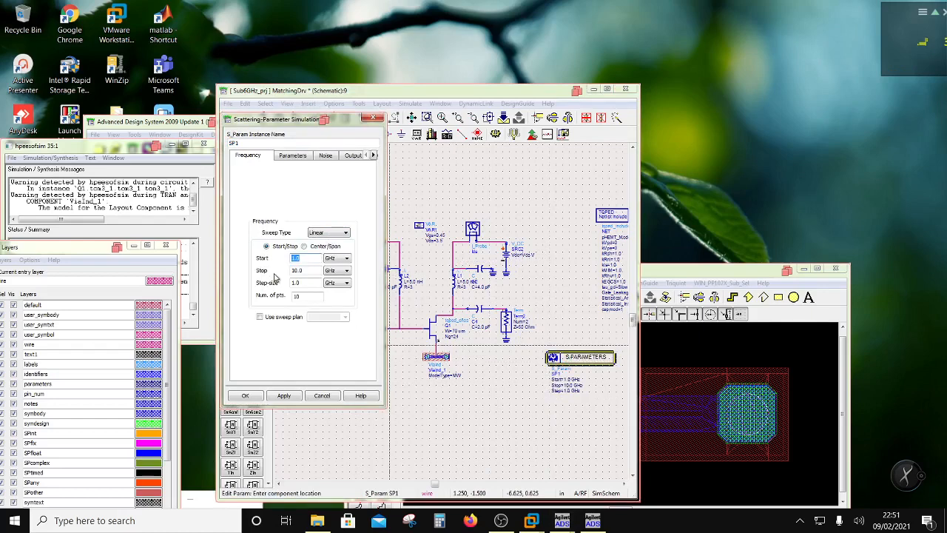
text(5.8)
key(Tab)
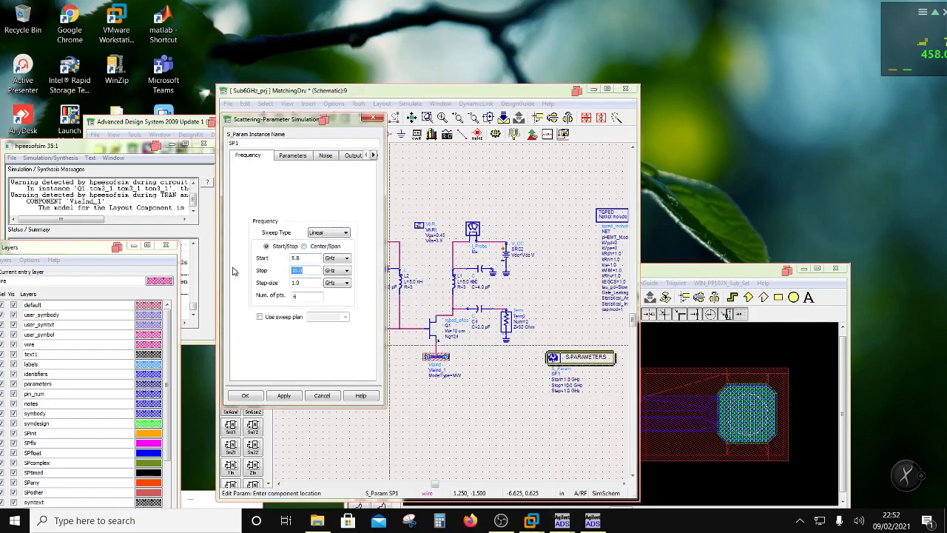
text(7.2)
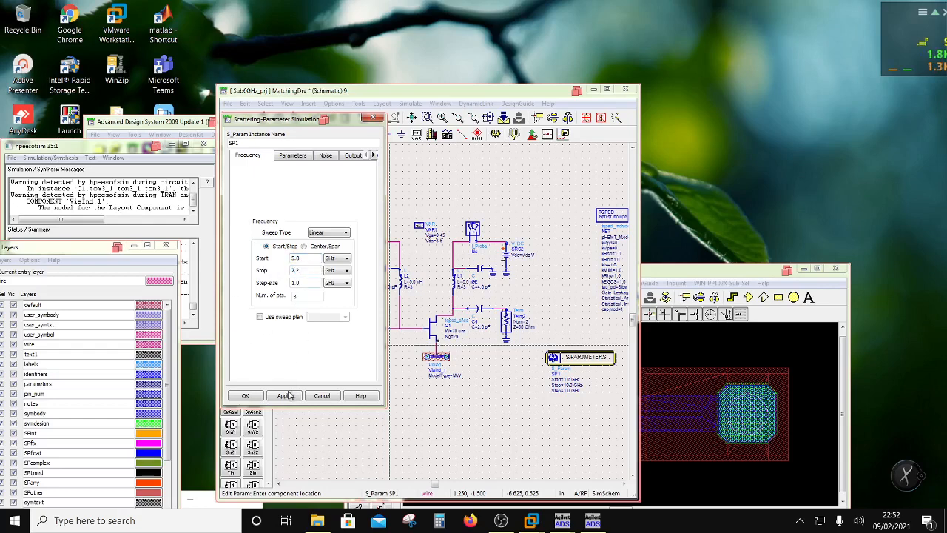
drag(306, 282, 281, 285)
text(1)
click(337, 282)
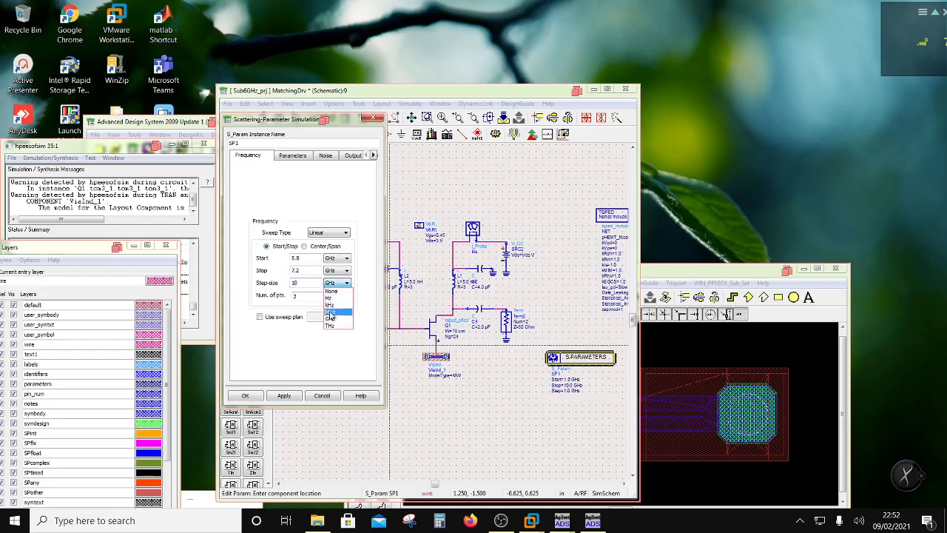
click(331, 312)
click(283, 395)
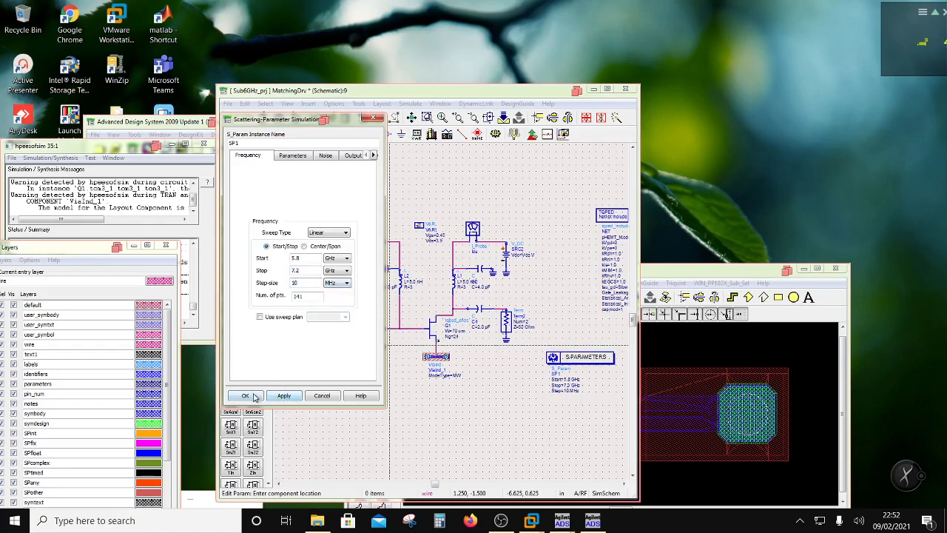
click(245, 395)
Step: Maximize the schematic window and place a source and a load stability circle measurement side by side below the circuit
double_click(346, 95)
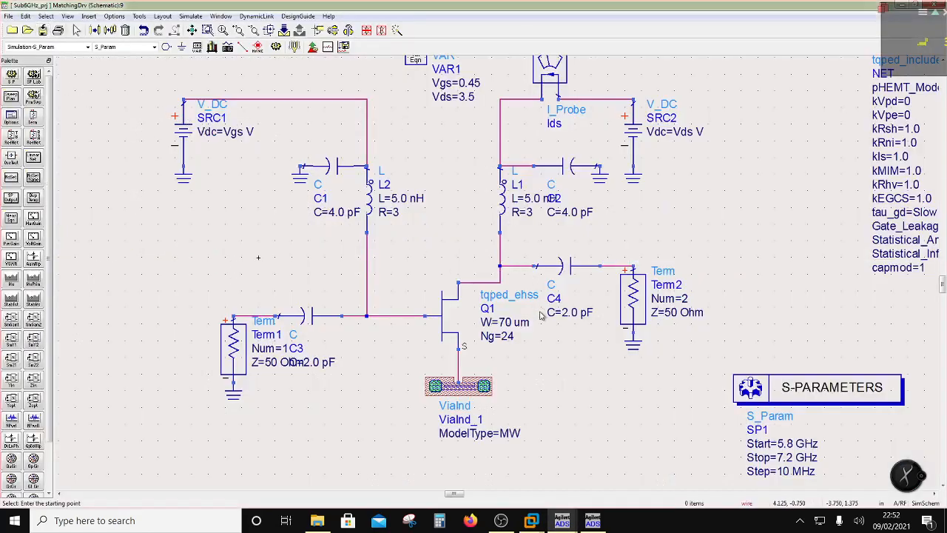
scroll(383, 187, down, 2)
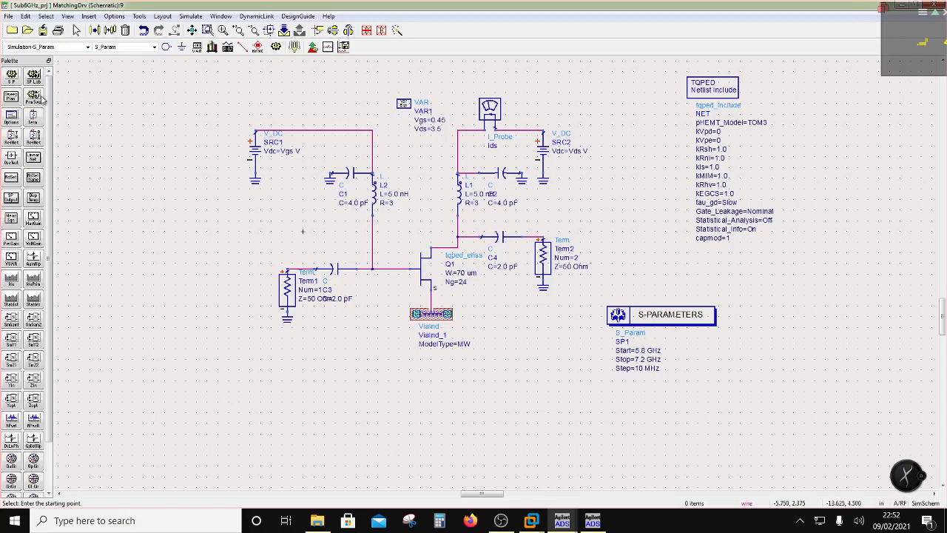
scroll(11, 447, down, 3)
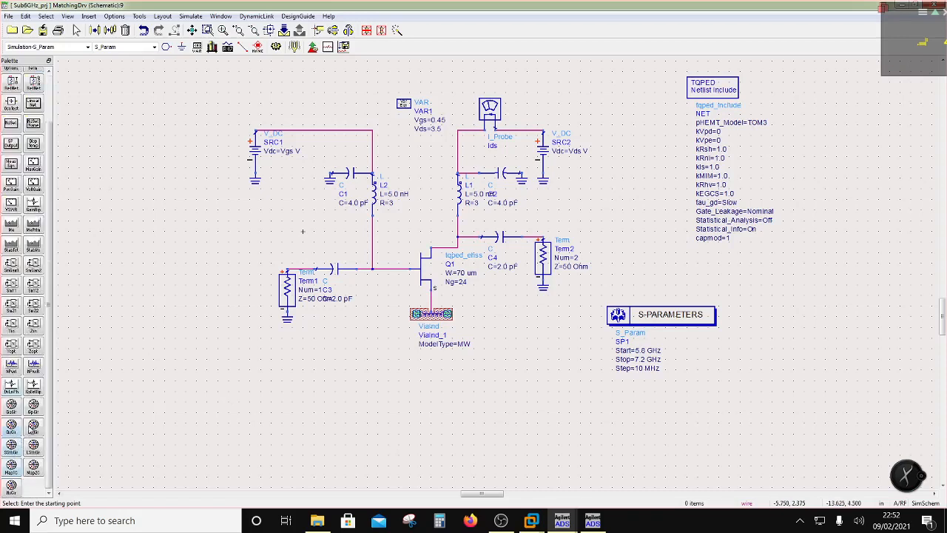
click(11, 446)
click(426, 378)
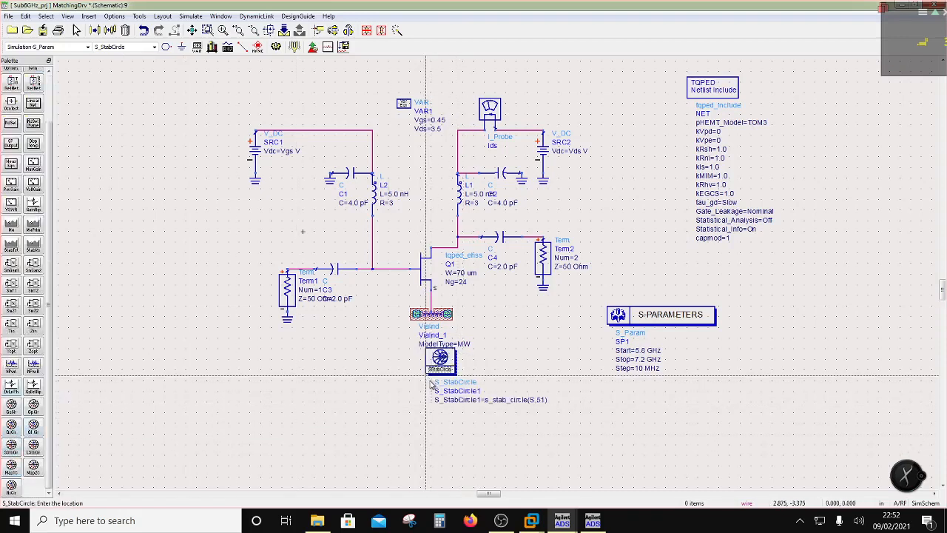
click(33, 446)
click(267, 379)
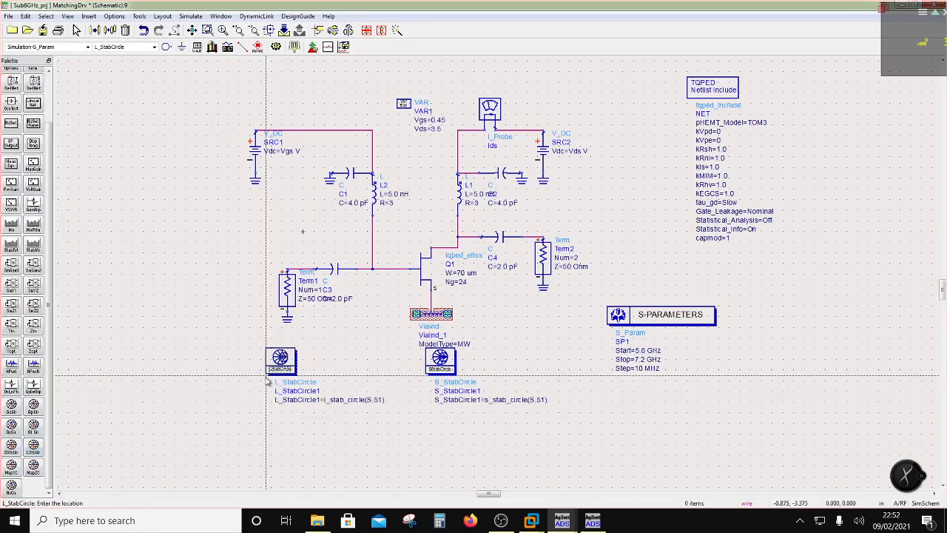
key(Escape)
drag(436, 365, 421, 372)
drag(281, 364, 286, 363)
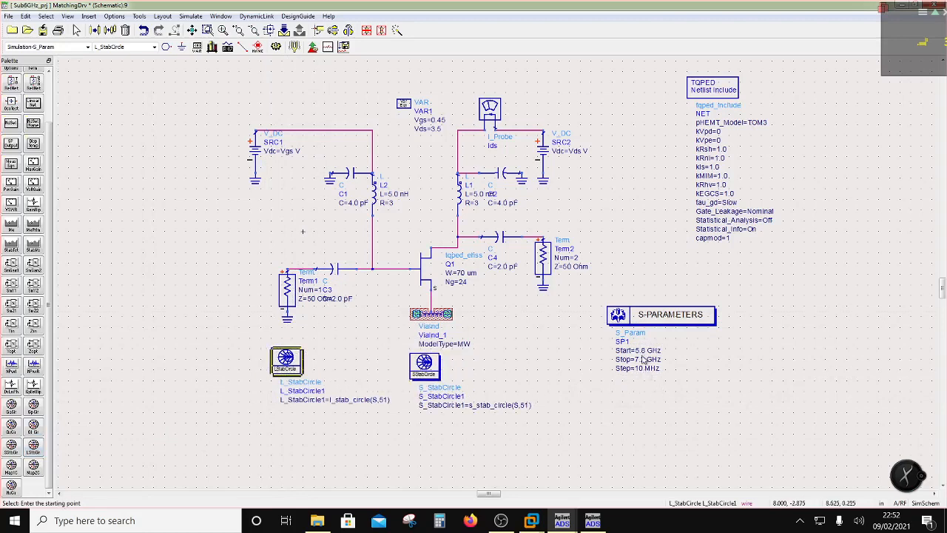
Step: Save the MatchingDrv schematic, run its simulation, and bring the schematic back in front of the data display
click(43, 31)
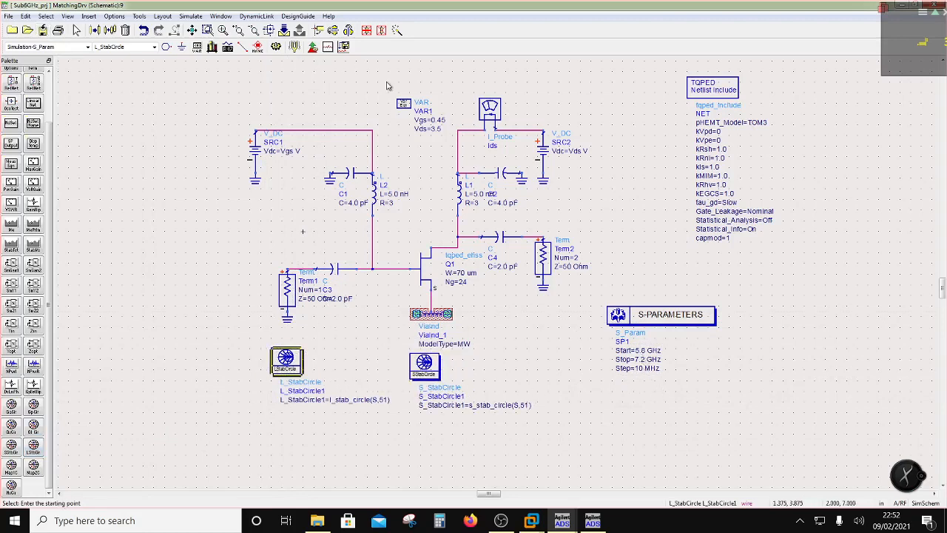
click(277, 49)
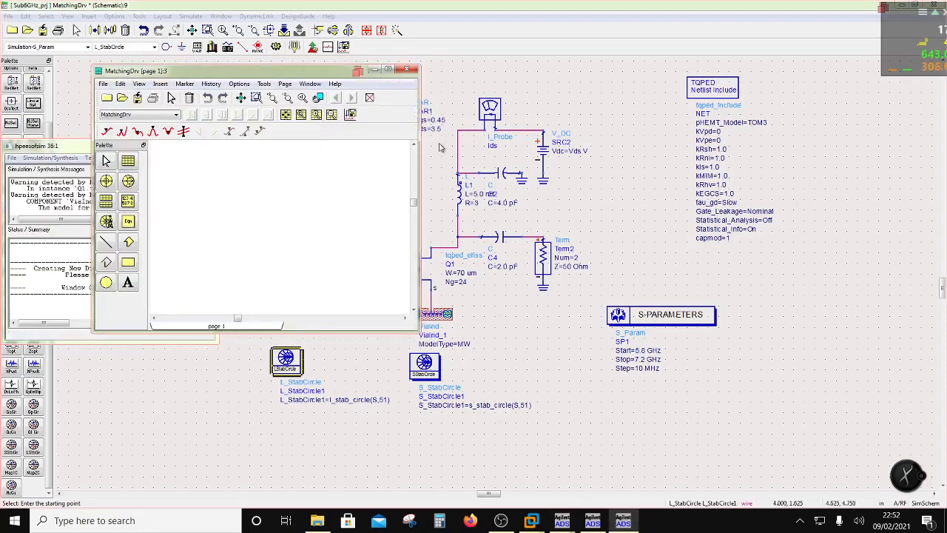
click(323, 20)
Step: Annotate the DC solution on the schematic, check the transistor's bias voltages and currents, and clear the annotation
click(194, 17)
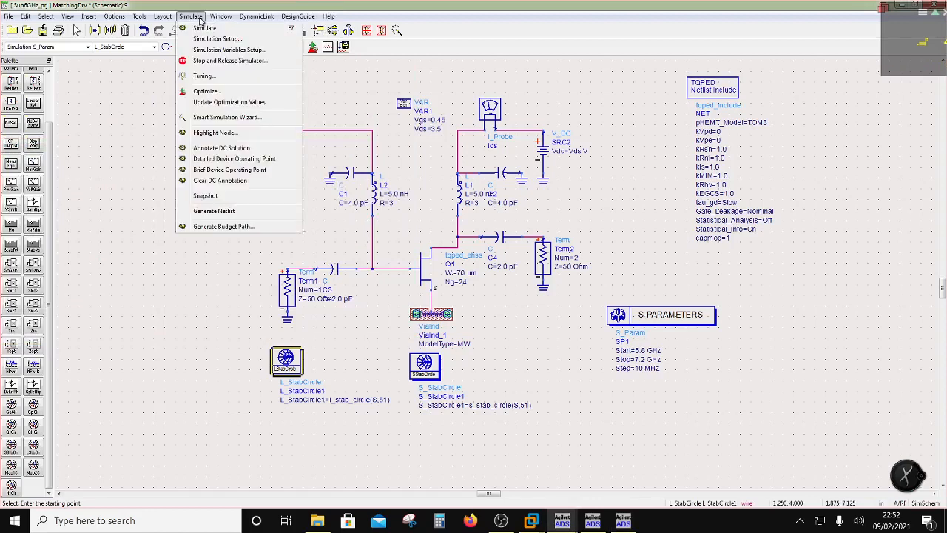
click(231, 149)
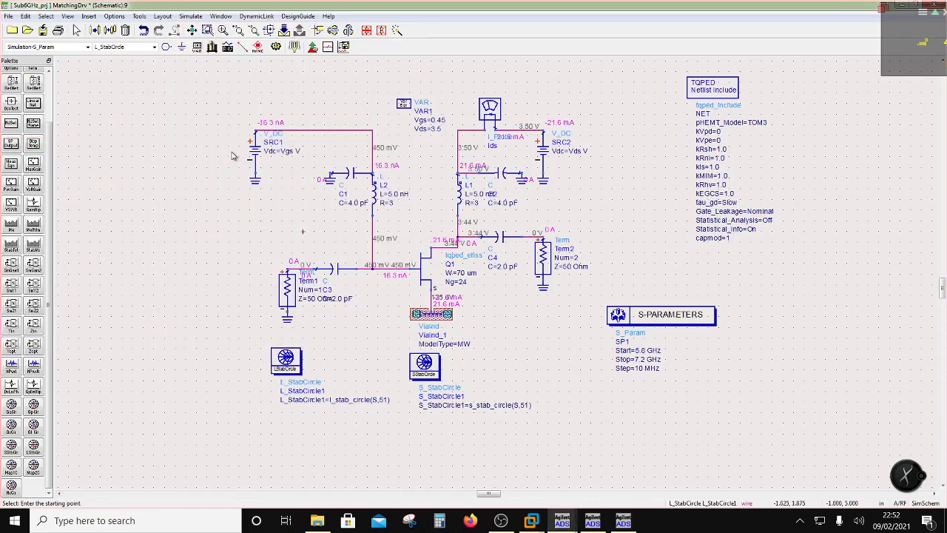
scroll(476, 172, up, 2)
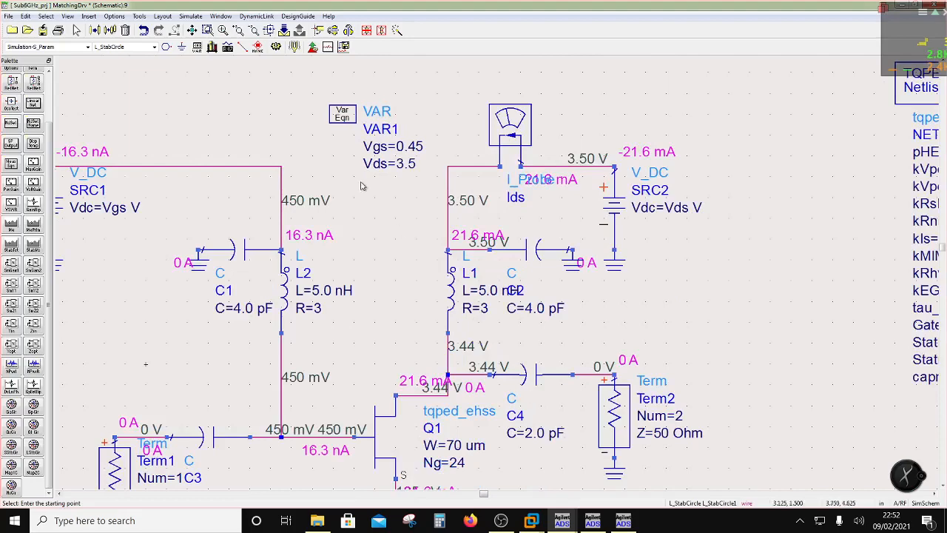
click(198, 17)
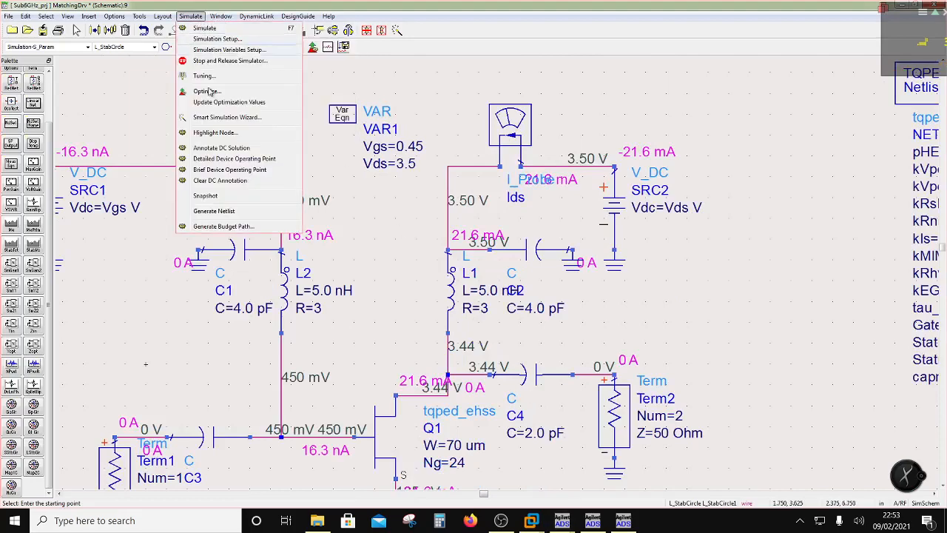
click(219, 181)
Step: Maximize the MatchingDrv data display and insert a Smith chart plotting S(1,1) and S(2,2)
key(v)
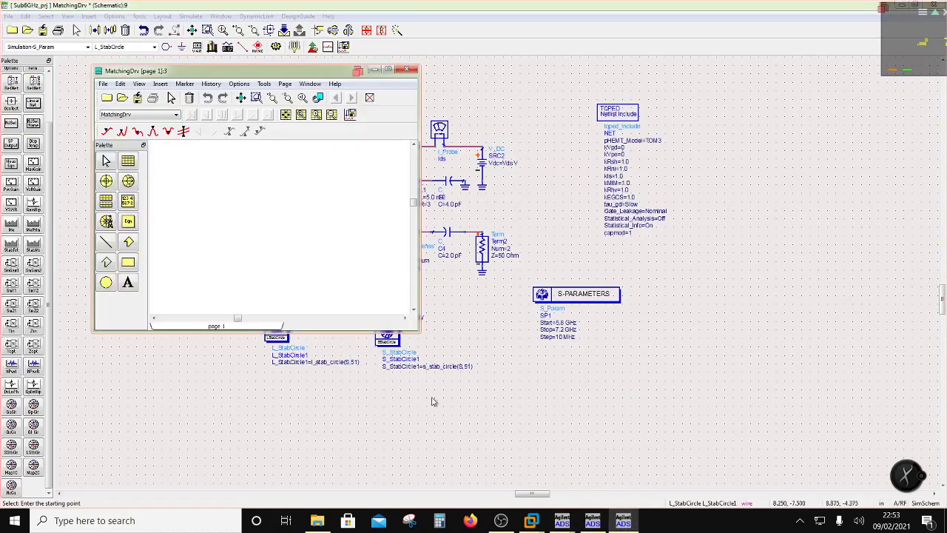
double_click(206, 71)
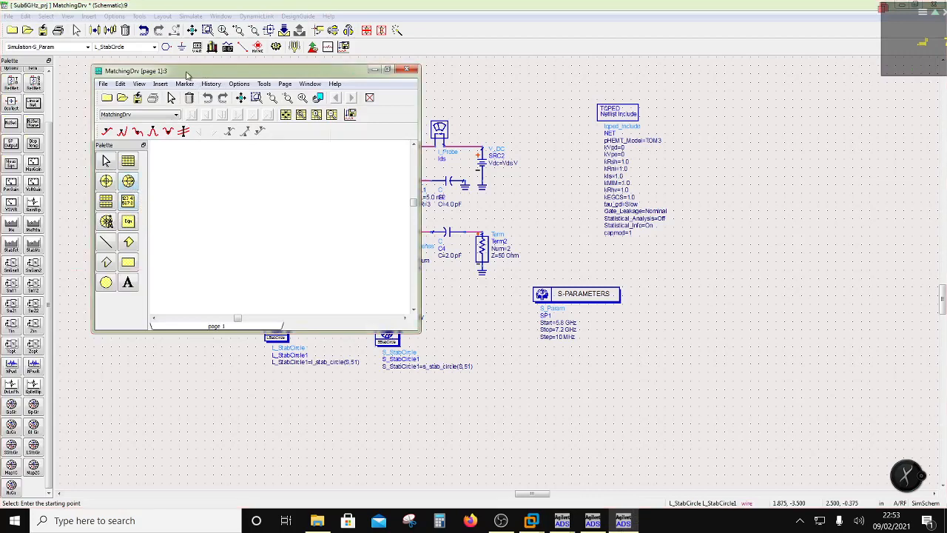
click(33, 113)
click(266, 294)
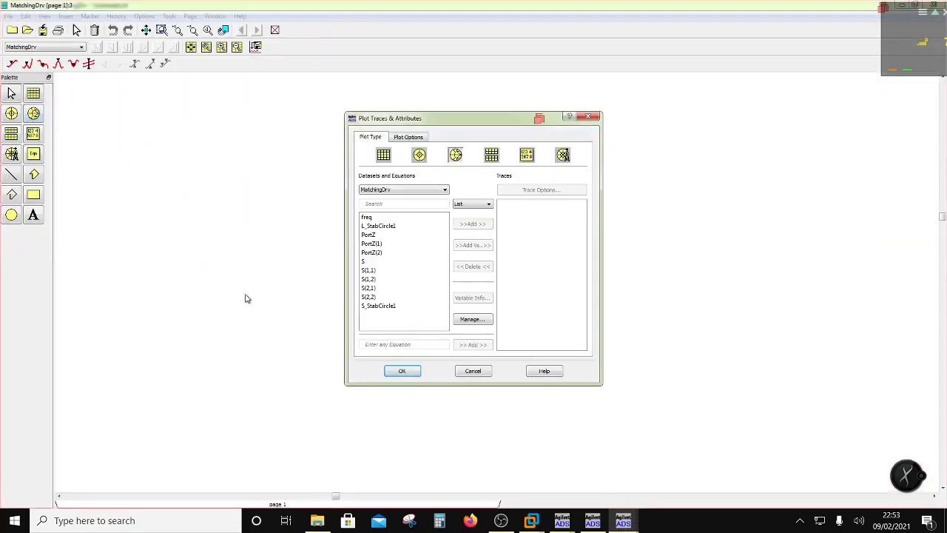
double_click(369, 270)
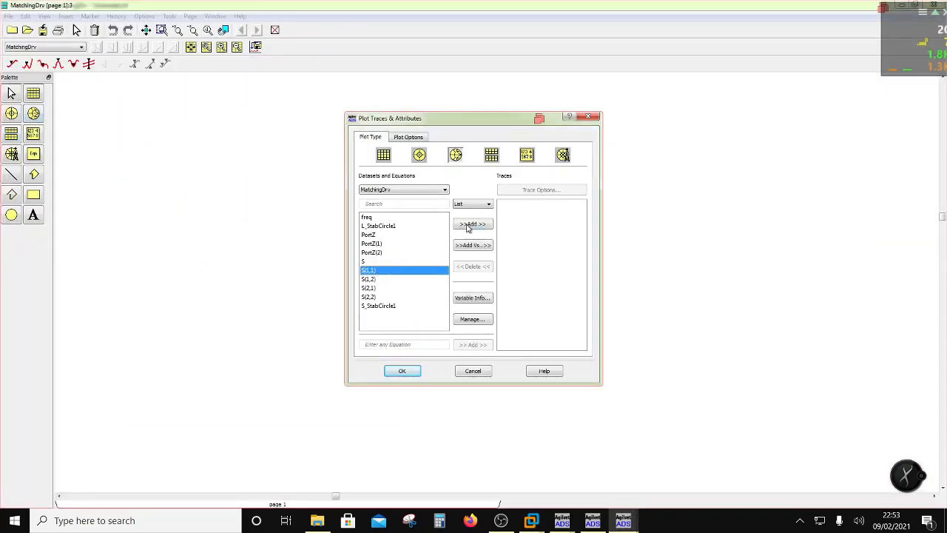
click(368, 297)
click(473, 224)
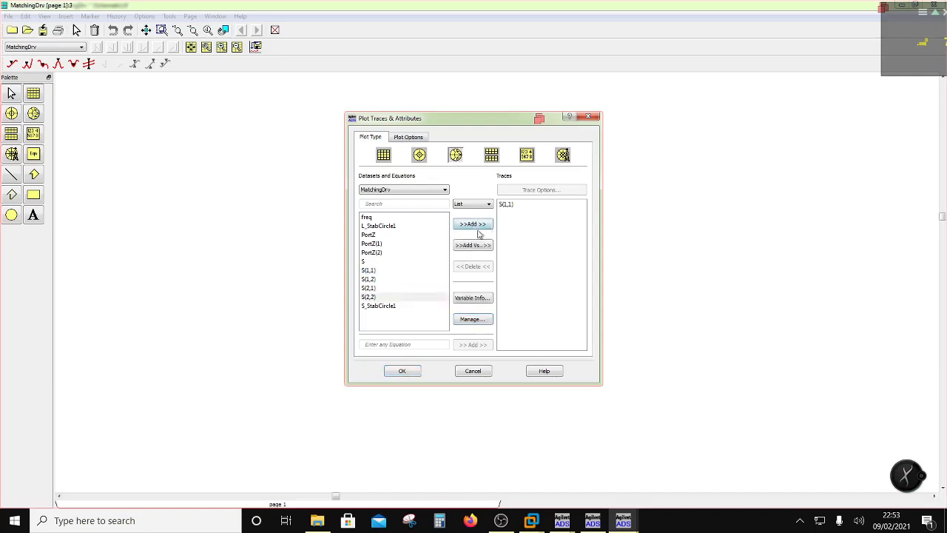
click(401, 371)
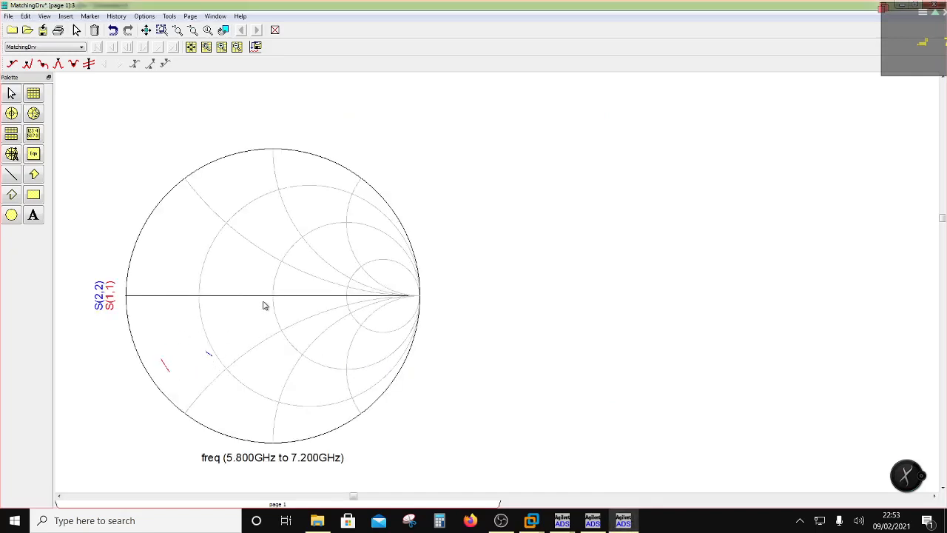
Step: Add the L_StabCircle1 and S_StabCircle1 traces to the Smith chart and turn off its auto scaling
click(301, 271)
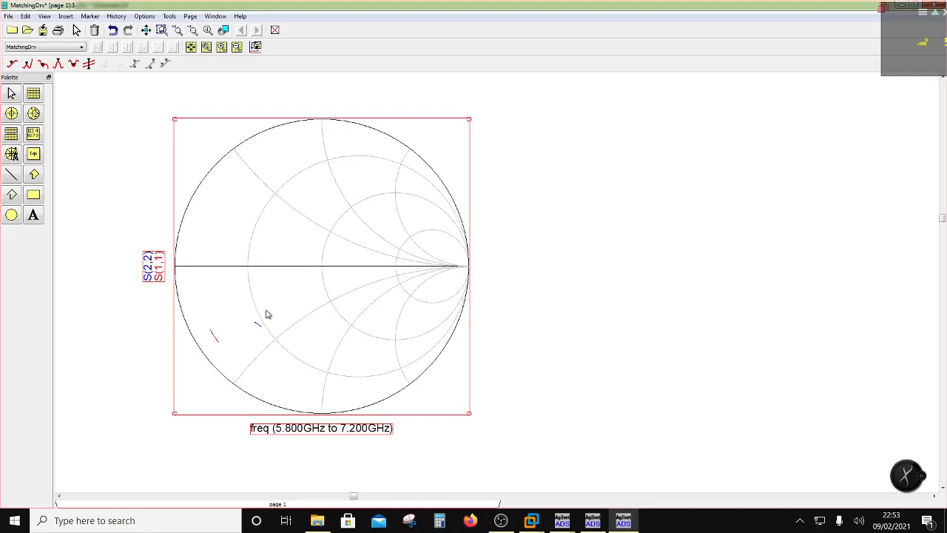
double_click(298, 258)
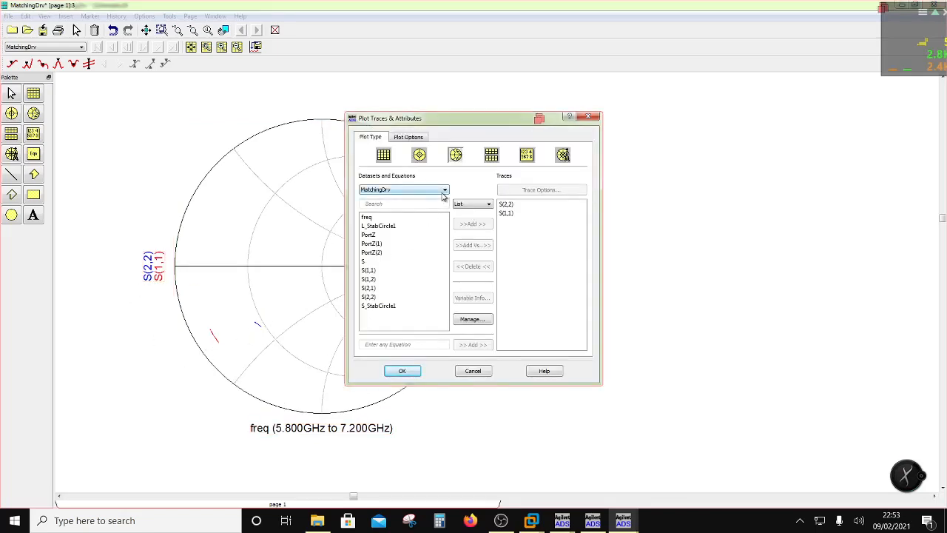
click(443, 190)
click(424, 223)
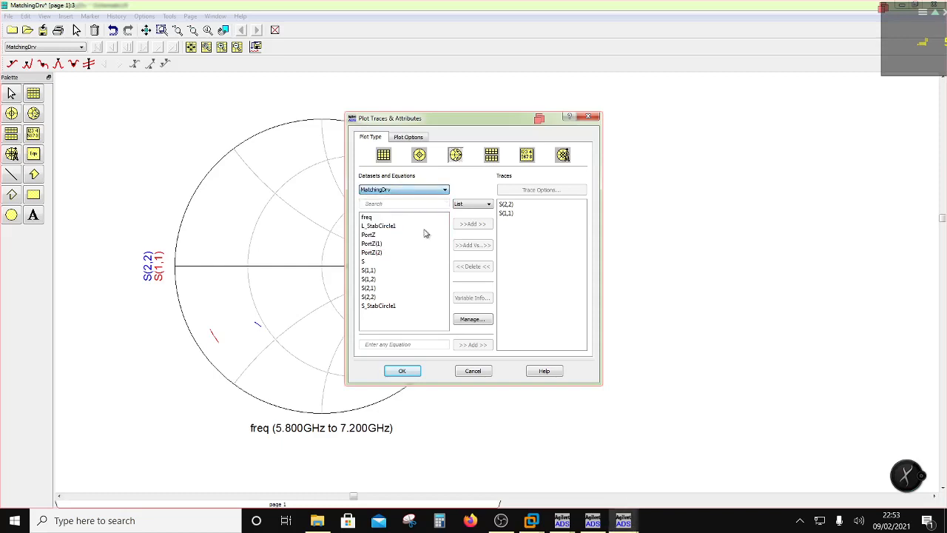
click(379, 226)
click(469, 224)
click(378, 305)
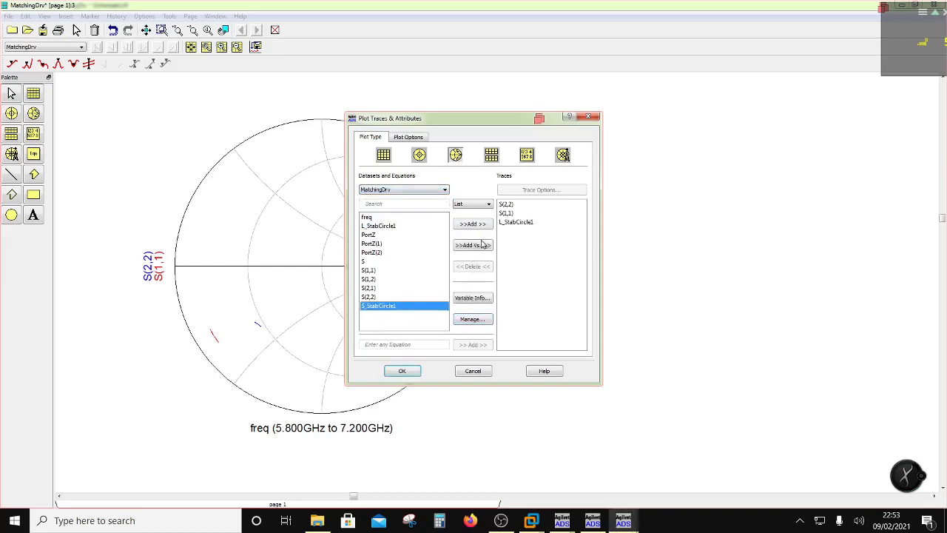
click(482, 224)
click(417, 138)
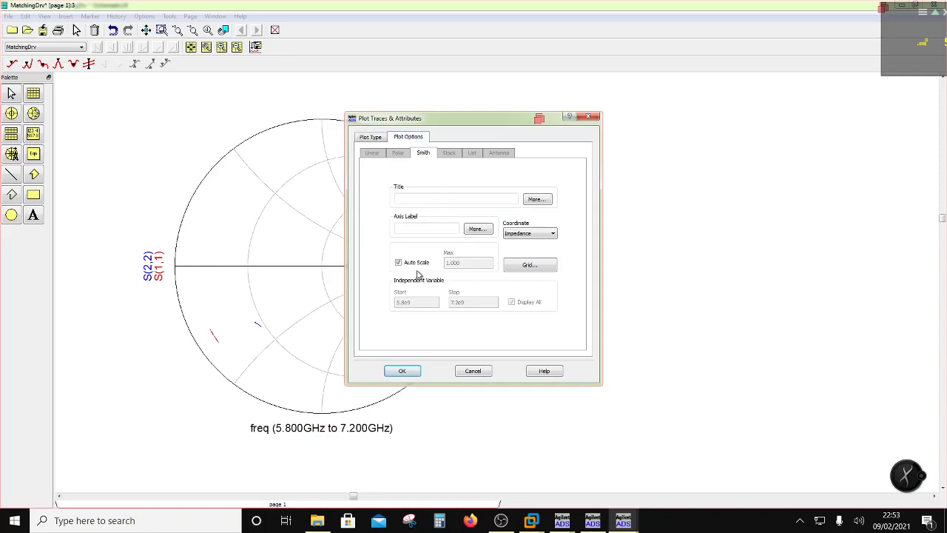
click(398, 262)
click(402, 370)
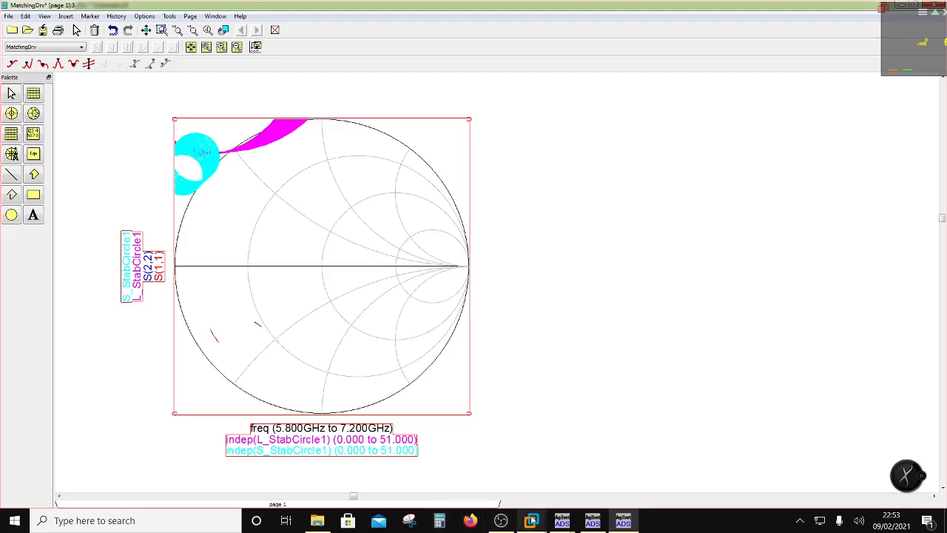
Step: Review the driver circuit in the MatchingDrv schematic, and examine where the stability circles meet the Smith chart's edge
click(566, 522)
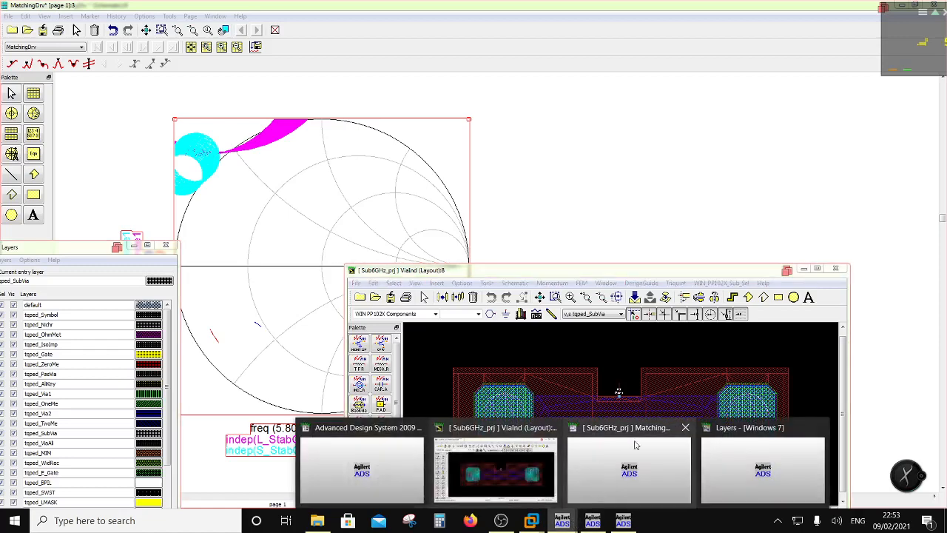
click(843, 271)
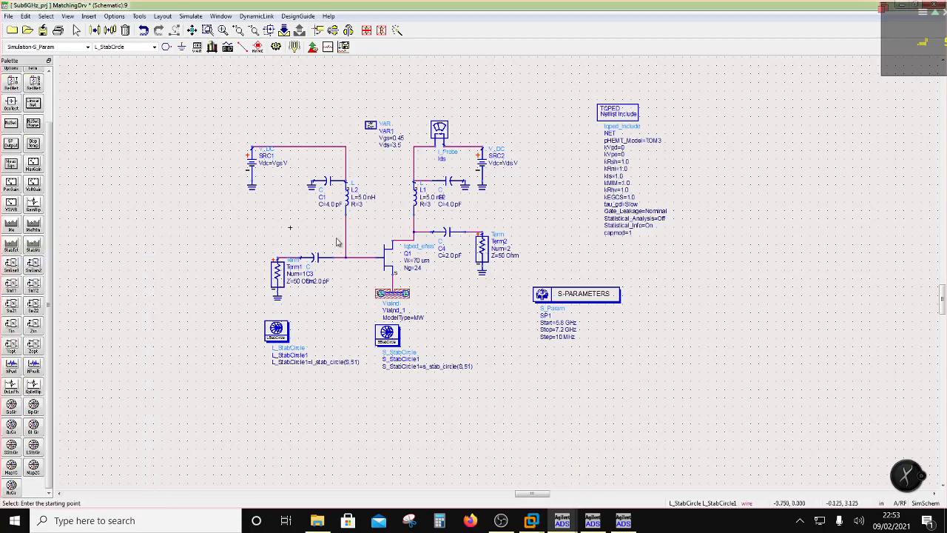
key(f)
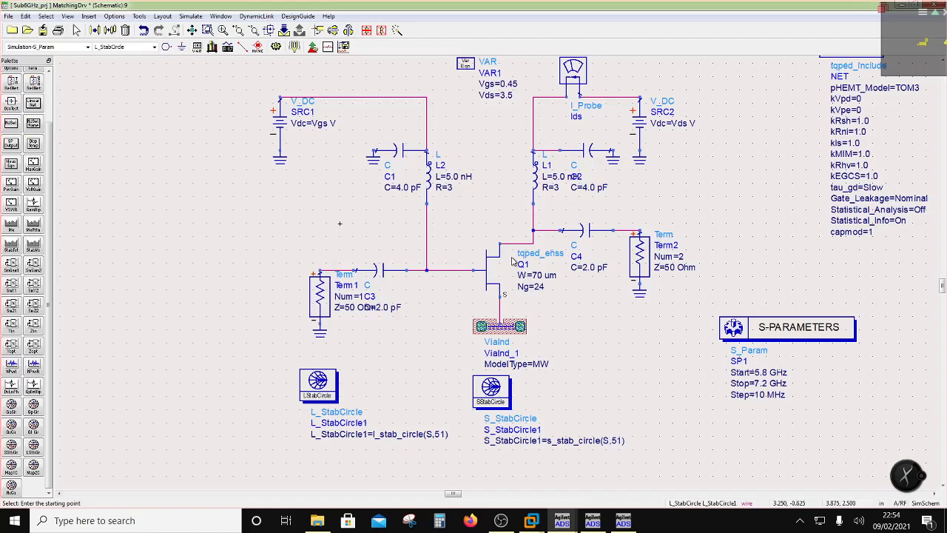
click(623, 520)
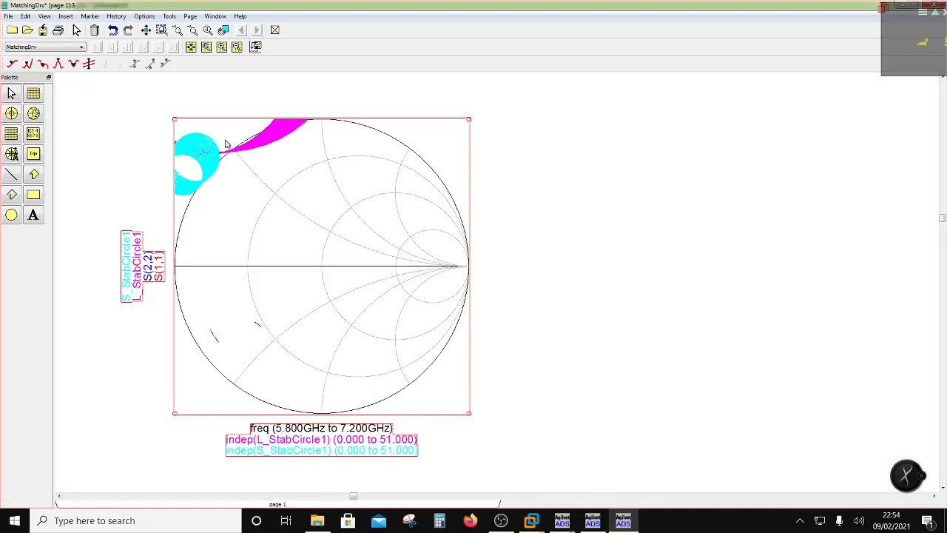
scroll(239, 153, up, 1)
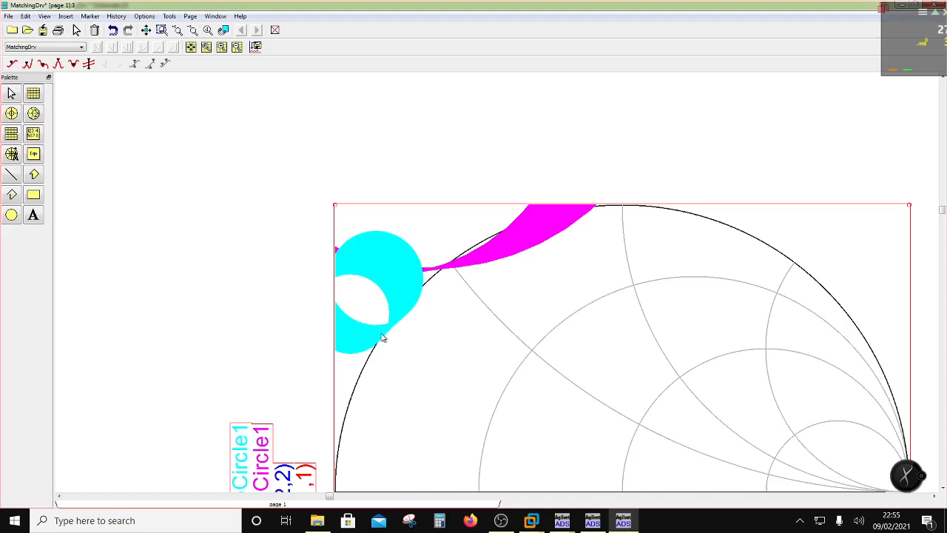
Step: Examine the source and load stability circles relative to the S(1,1) and S(2,2) traces on the Smith chart
scroll(465, 345, down, 1)
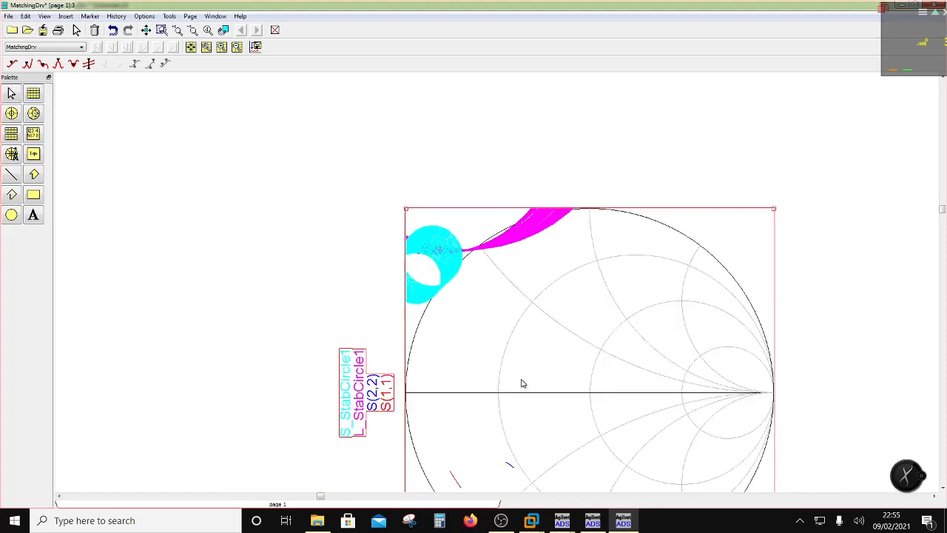
scroll(537, 395, down, 1)
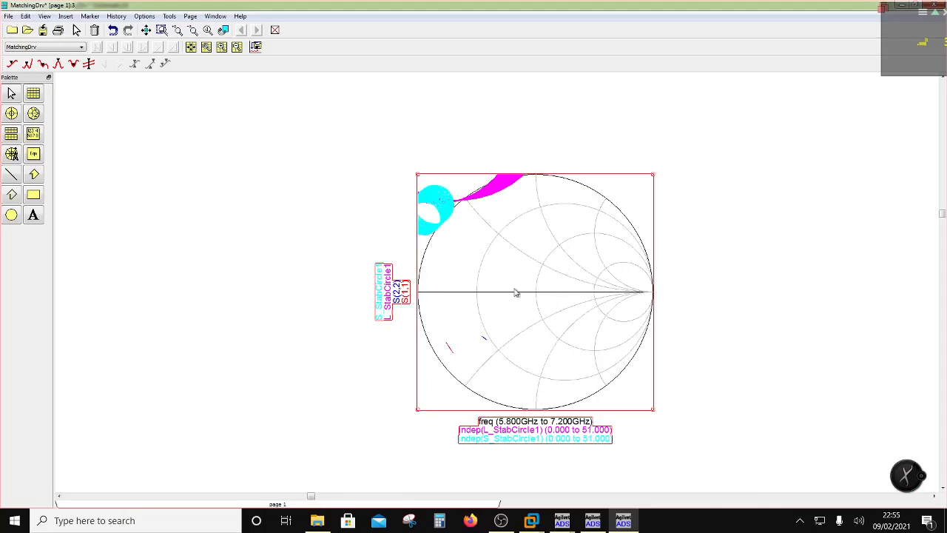
scroll(466, 197, up, 1)
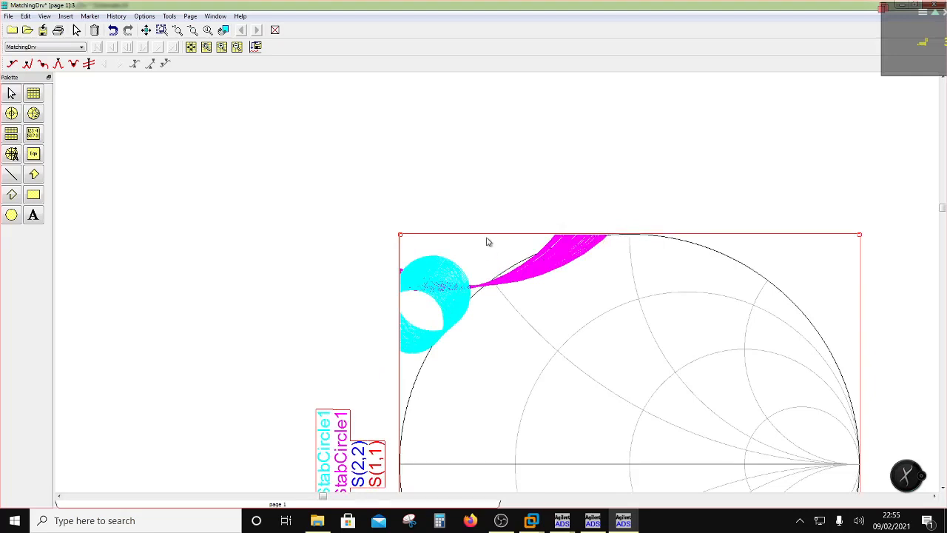
scroll(493, 247, down, 1)
scroll(587, 426, up, 1)
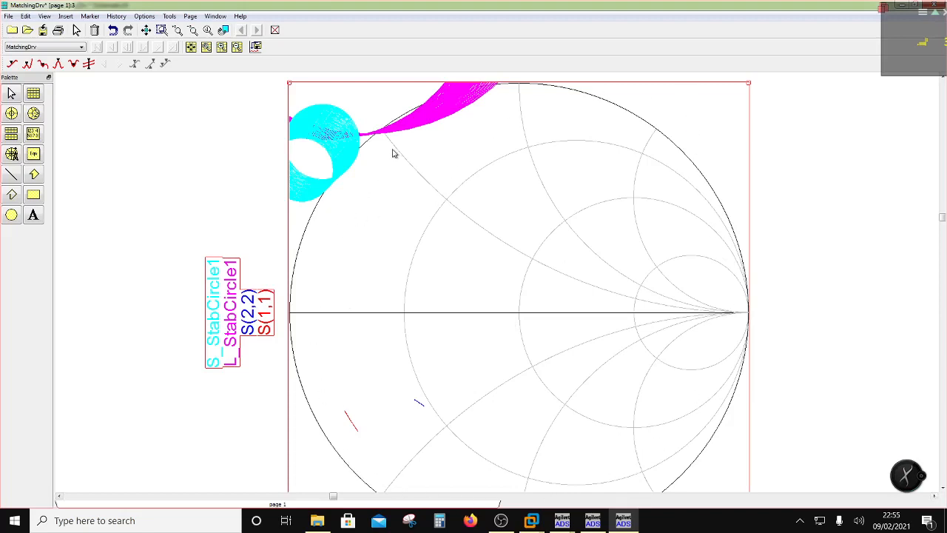
scroll(444, 115, up, 2)
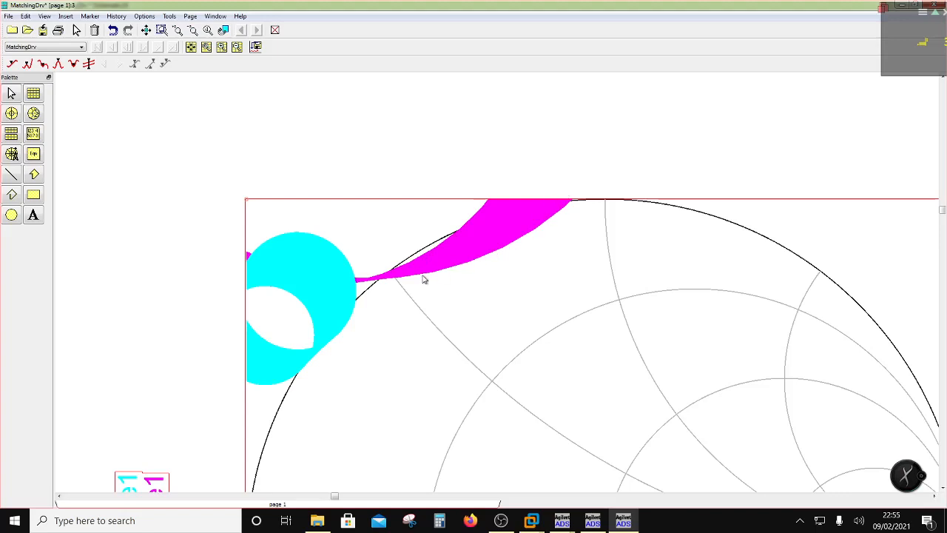
scroll(572, 398, down, 1)
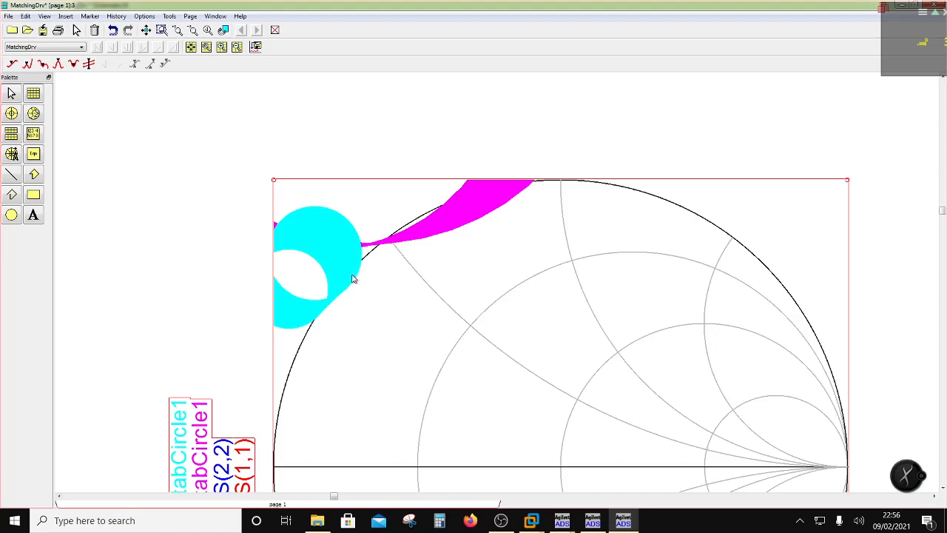
scroll(561, 368, down, 1)
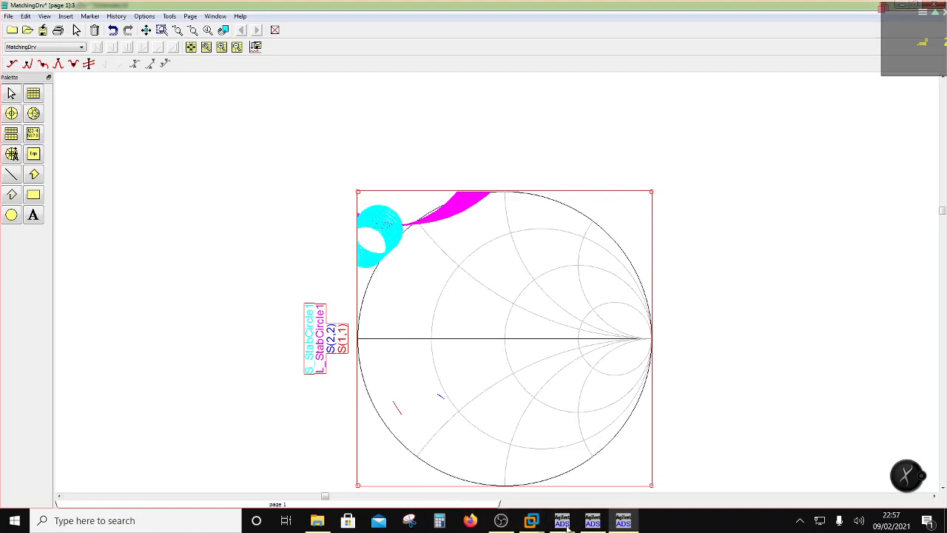
Step: Compare the Smith chart with the MatchingDrv schematic, reviewing the bias inductors, capacitors and terminations around the transistor
mouse_move(564, 522)
click(556, 490)
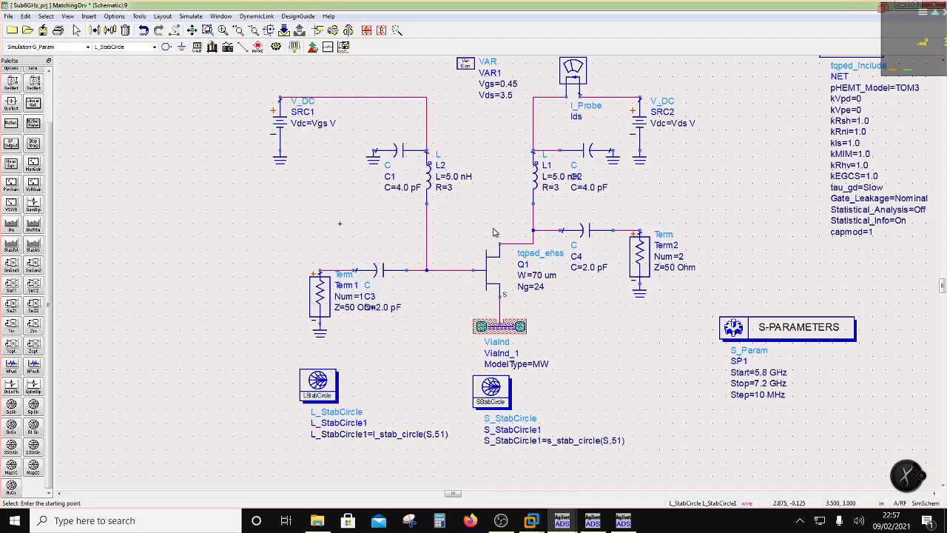
click(565, 522)
click(544, 480)
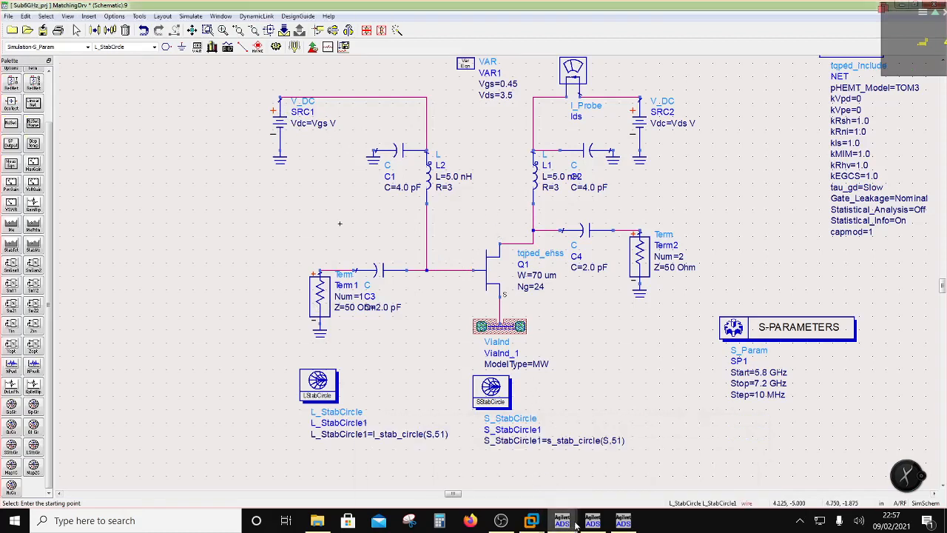
click(629, 522)
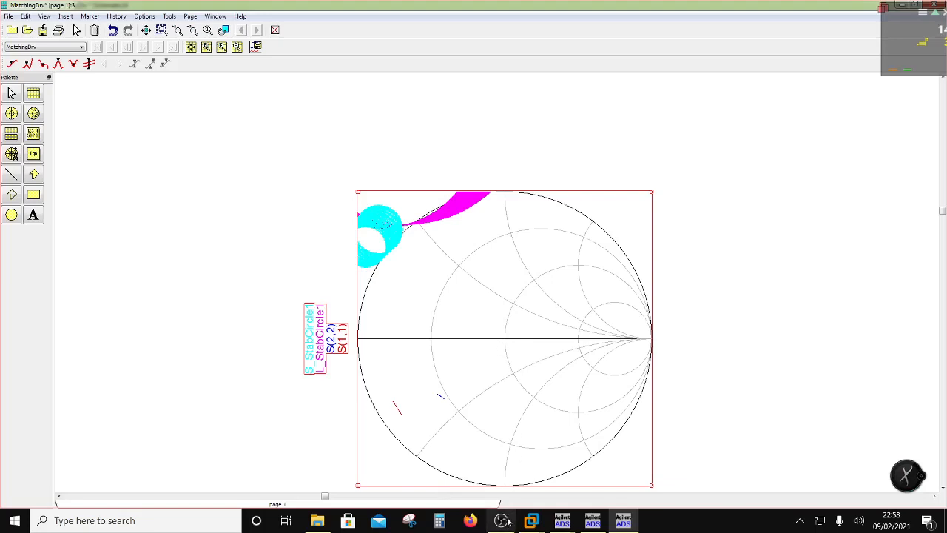
click(531, 520)
mouse_move(563, 522)
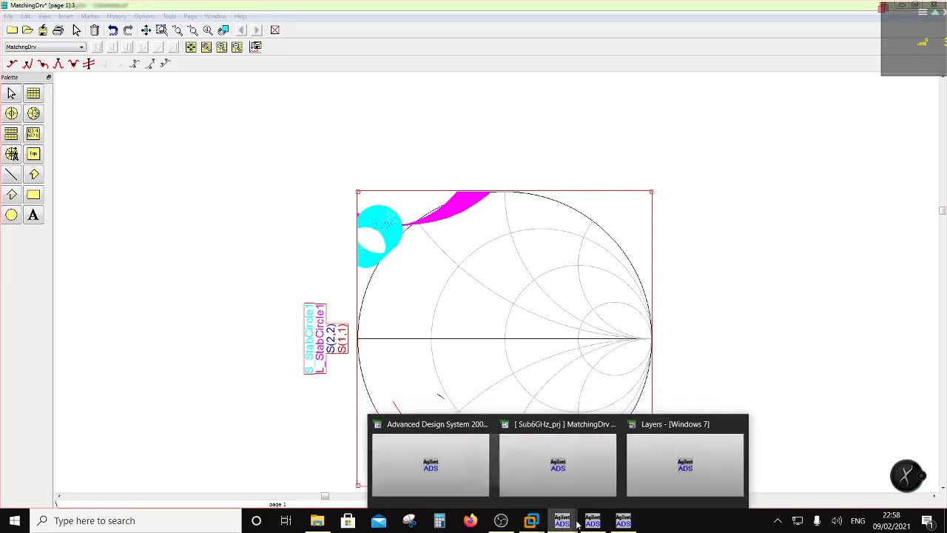
click(573, 486)
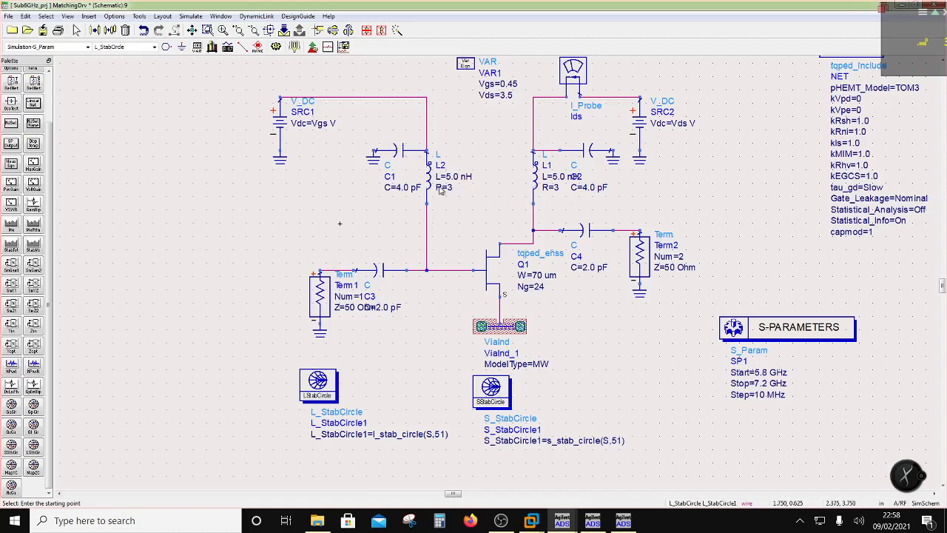
scroll(453, 186, up, 1)
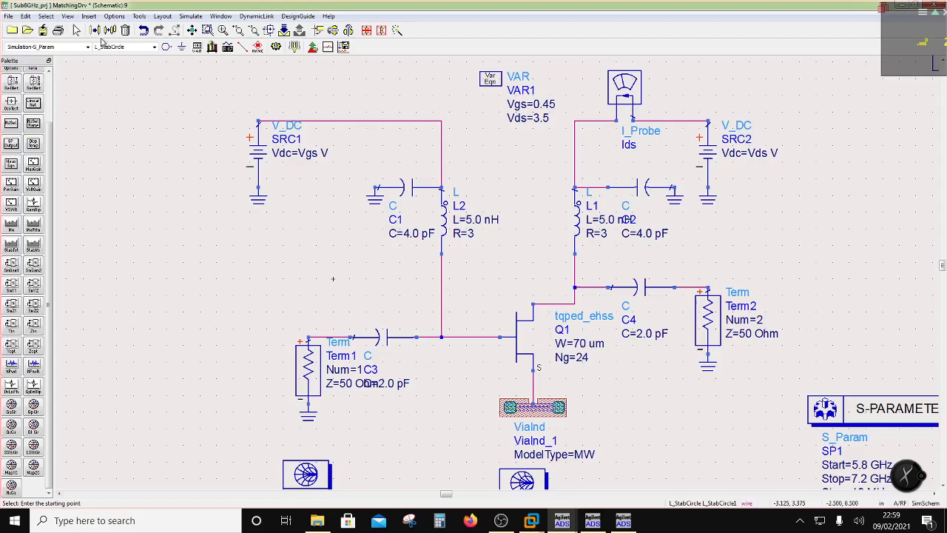
Step: Save the MatchingDrv schematic, restore its window to a smaller size, and move the Smith chart clear of it
click(43, 30)
drag(241, 11, 250, 41)
drag(520, 310, 685, 302)
Step: Set the Smith chart's coordinate grid to Both, so it combines impedance and admittance
double_click(681, 338)
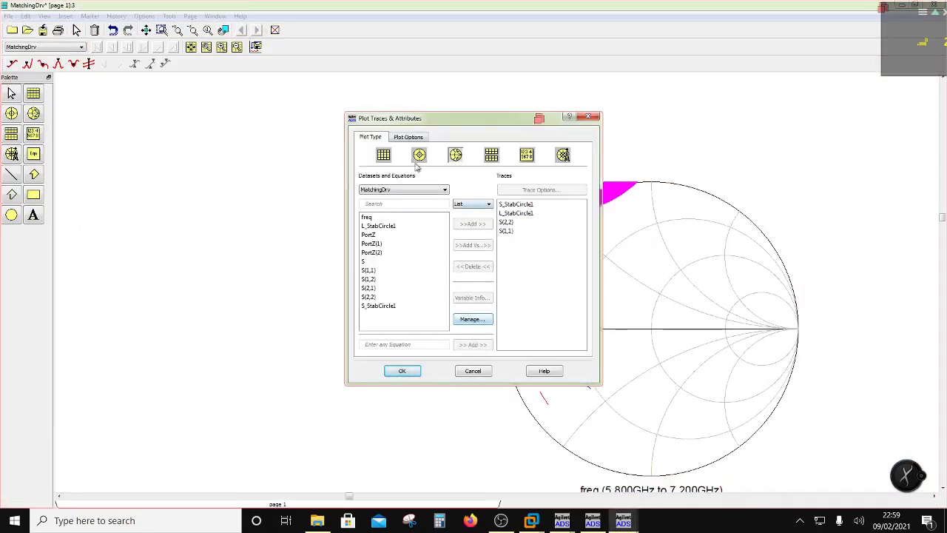
click(412, 138)
click(547, 234)
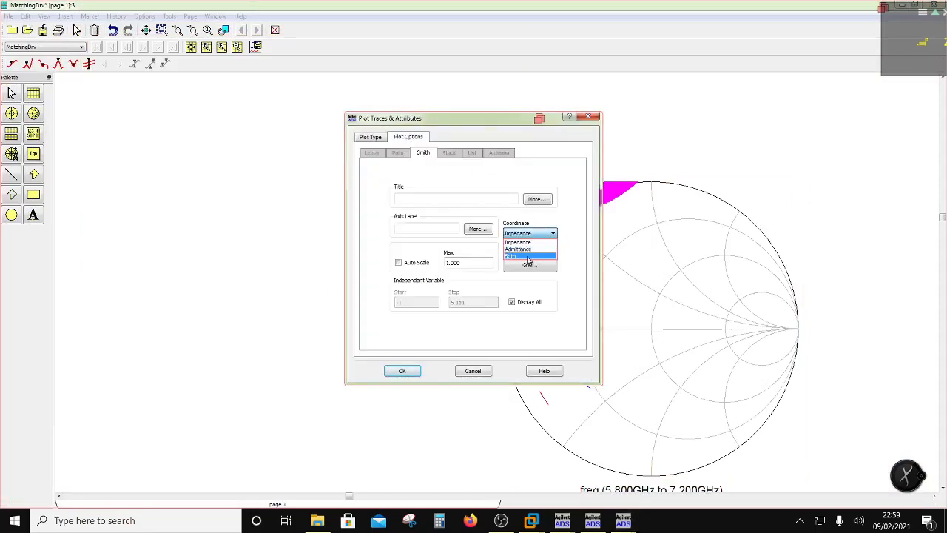
click(528, 256)
click(403, 371)
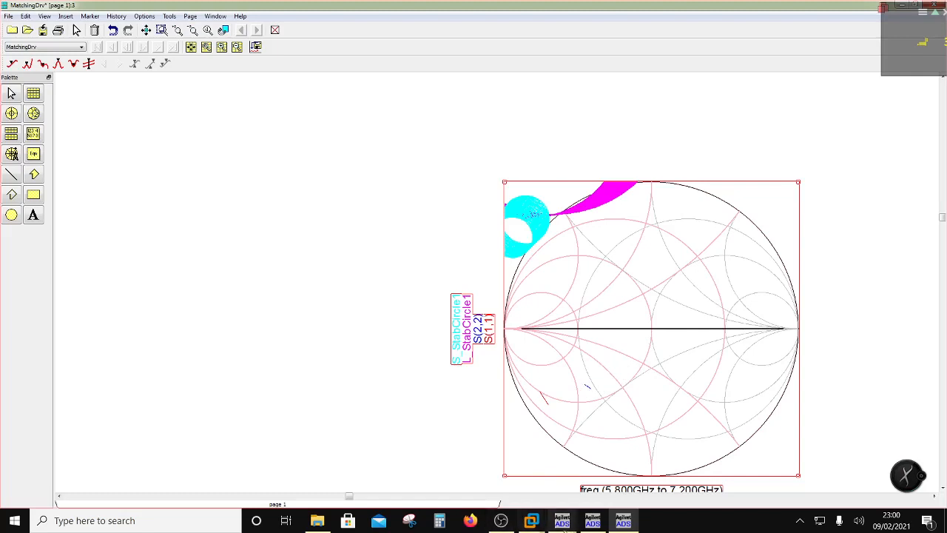
Step: Start tuning the MatchingDrv schematic and add the inductances of L1 and L2 as tunable parameters
mouse_move(561, 524)
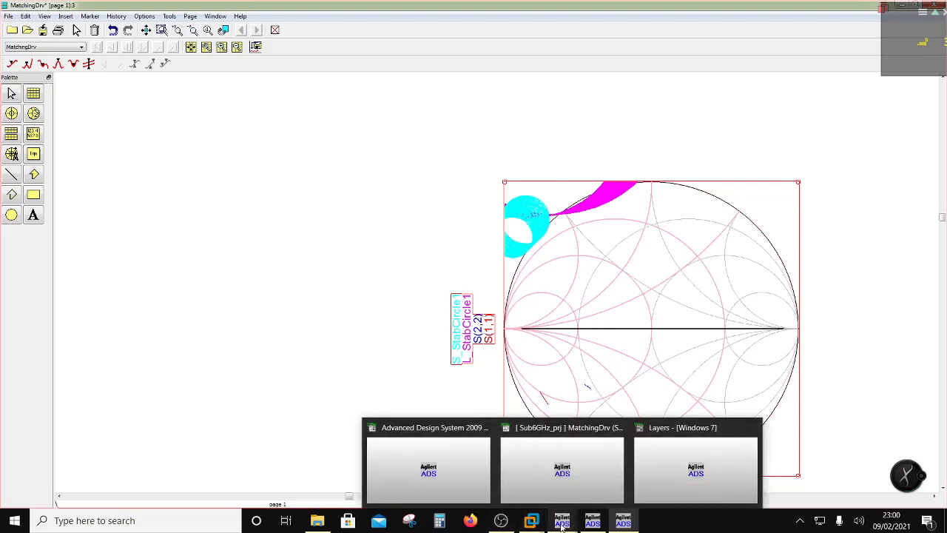
click(582, 481)
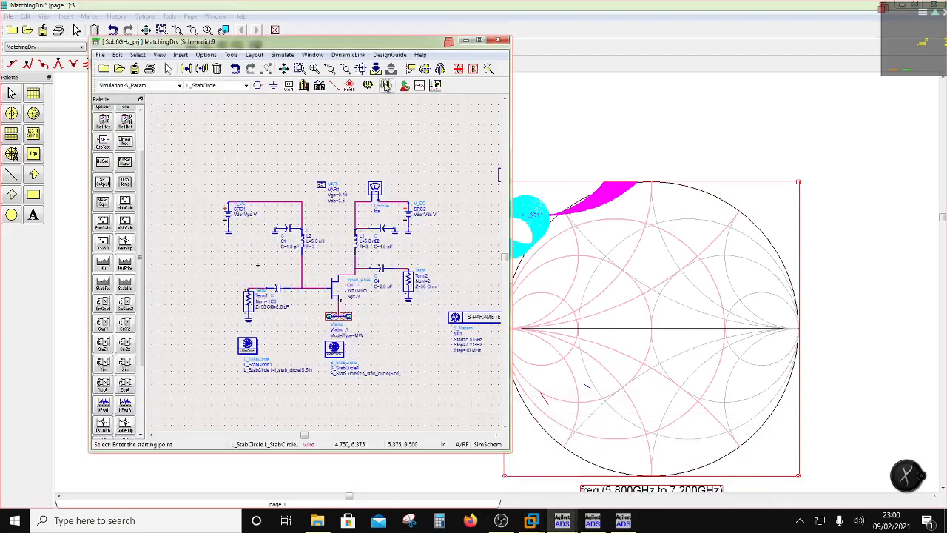
click(386, 86)
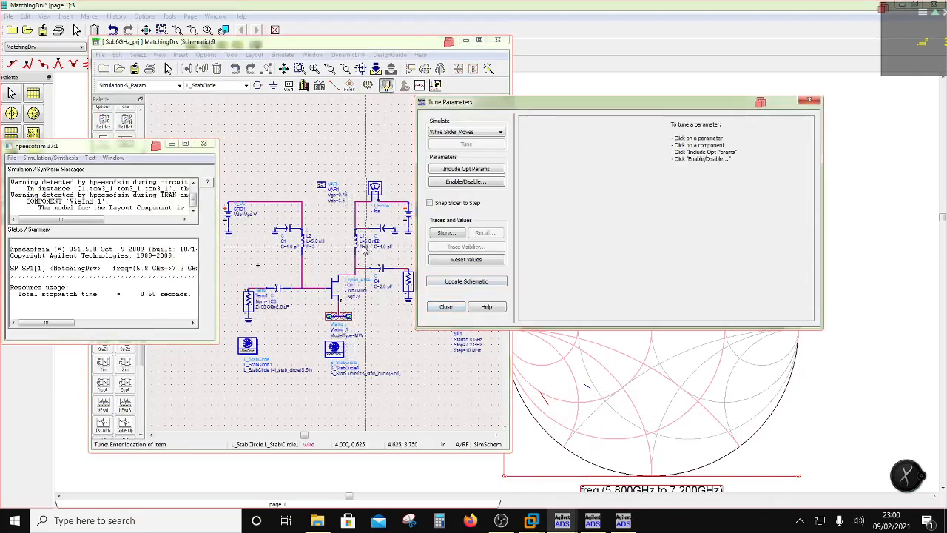
click(368, 240)
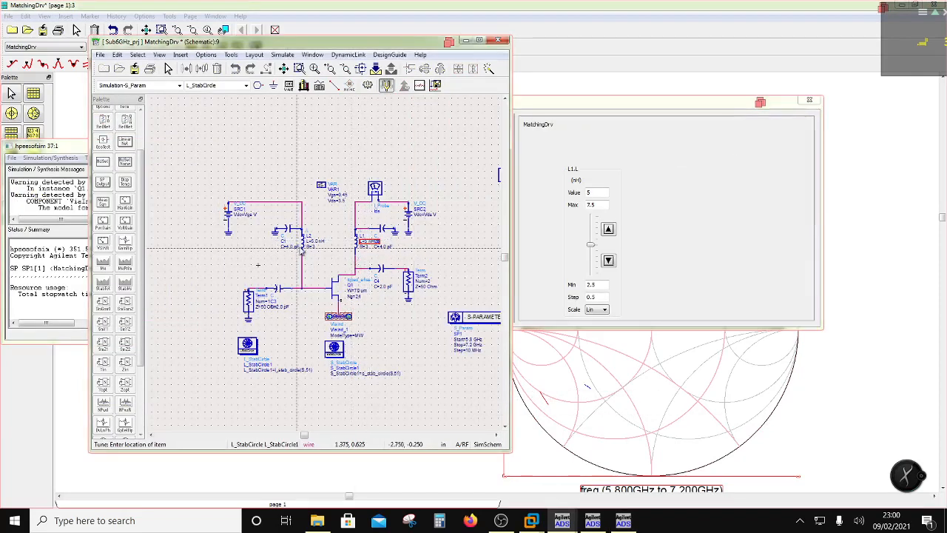
click(315, 244)
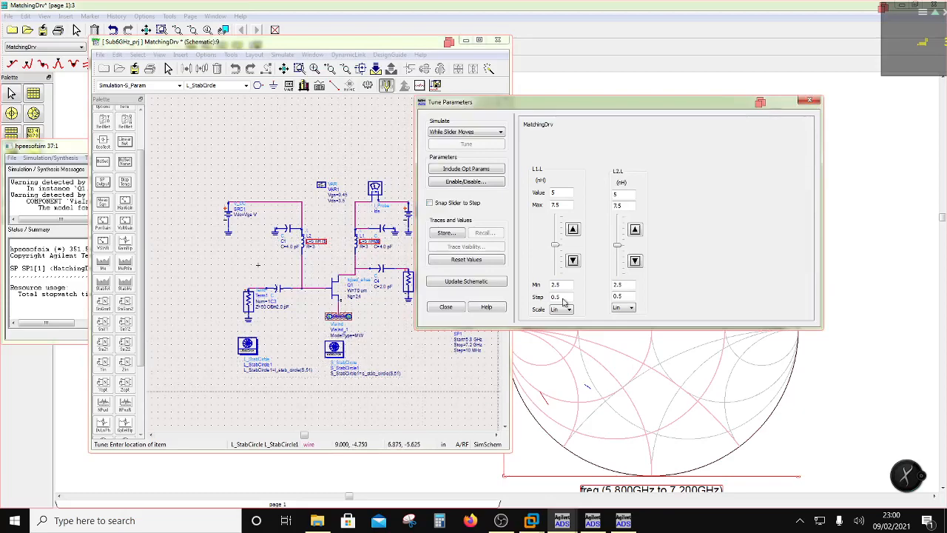
Step: Uncover the Smith chart and tune inductor L1 to 3 nH and inductor L2 to 2.5 nH
drag(333, 41, 139, 41)
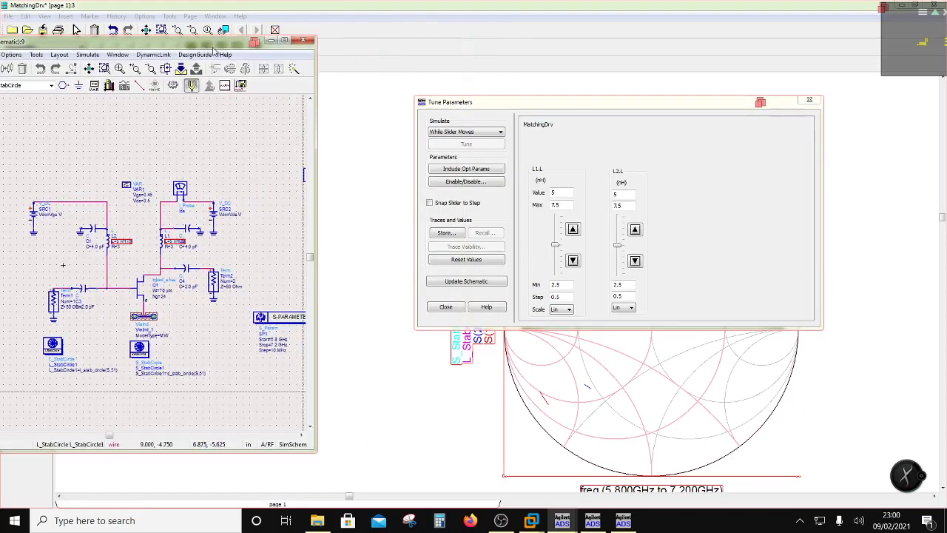
drag(480, 97, 115, 98)
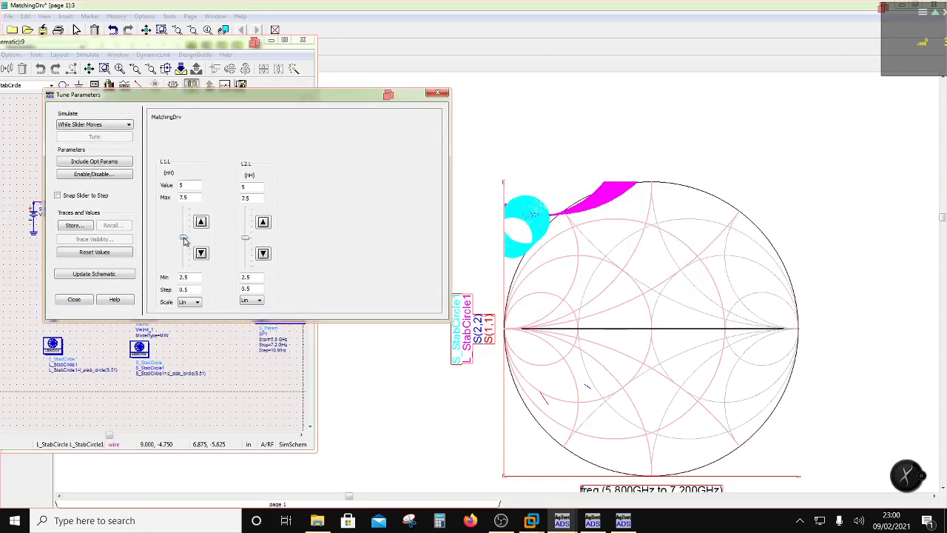
mouse_move(184, 240)
mouse_down()
mouse_move(190, 277)
mouse_move(181, 219)
mouse_move(185, 258)
mouse_up()
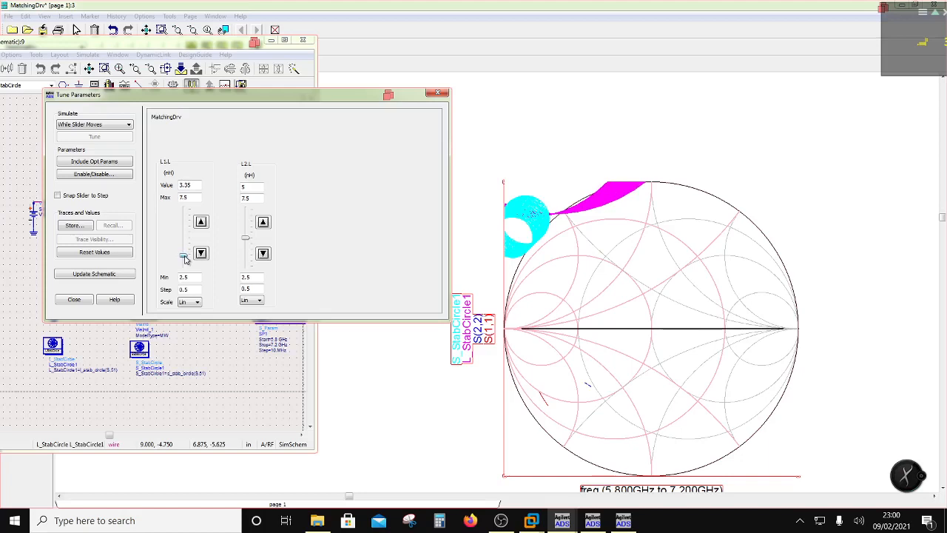
drag(185, 257, 187, 264)
drag(247, 239, 257, 276)
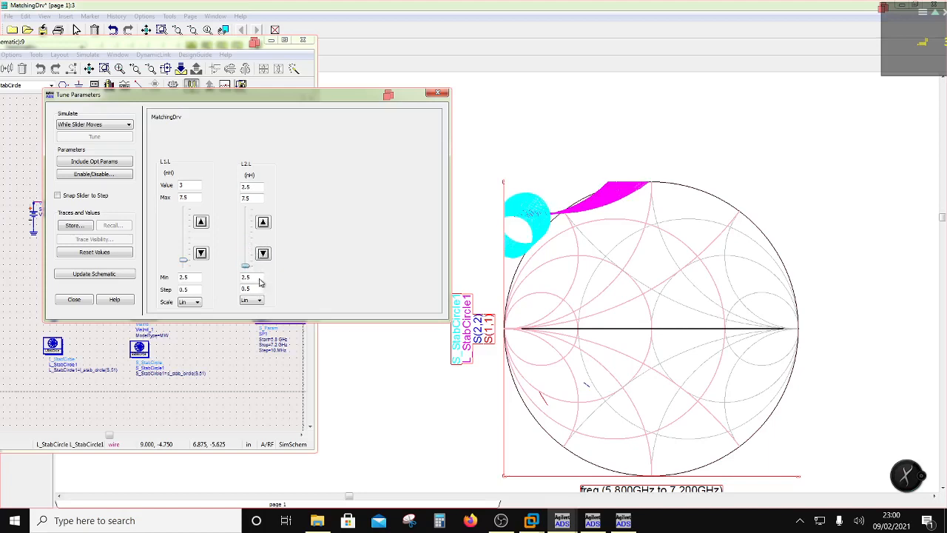
Step: Lower the minimum of L2's tuning range to 1 nH
double_click(246, 277)
text(12)
click(256, 185)
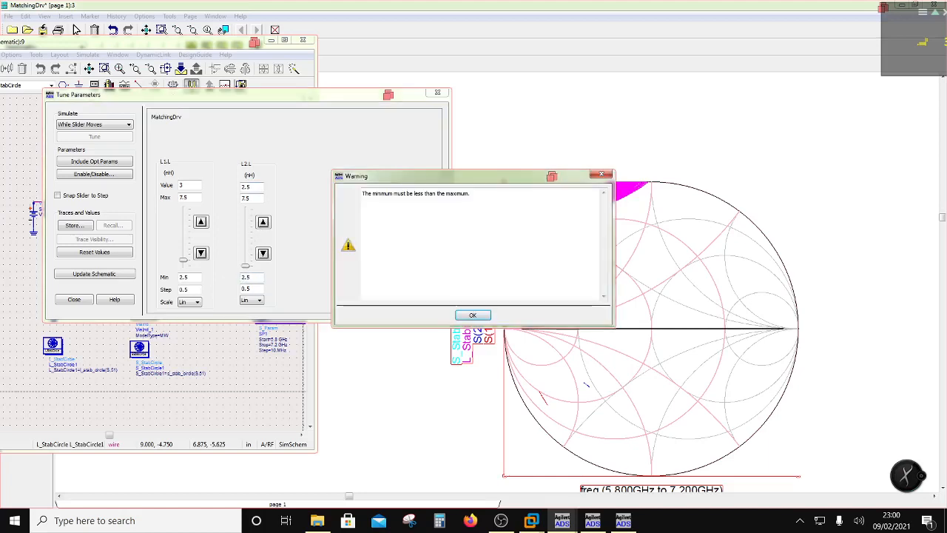
click(473, 315)
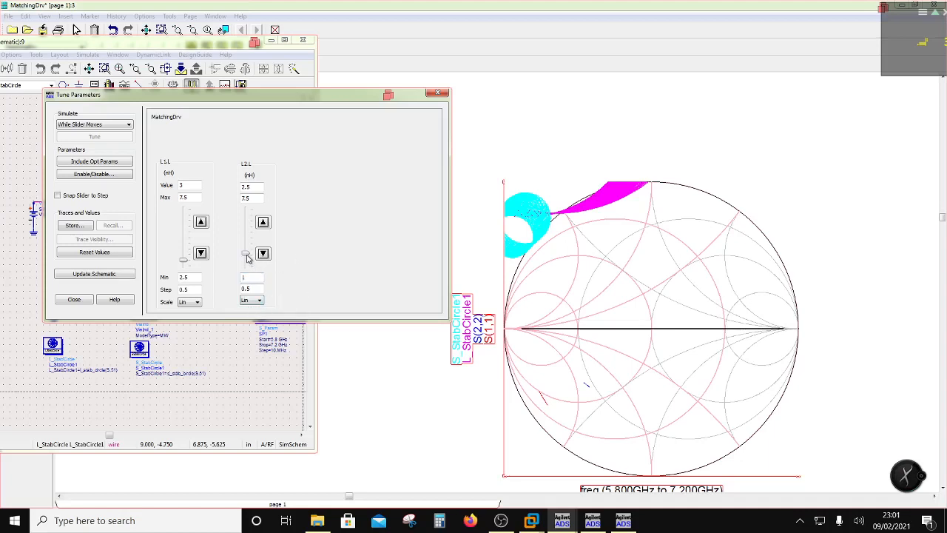
Step: Tune L2 to 1.325 nH against the Smith chart traces and end tuning, keeping the tuned values in the schematic
drag(249, 257, 252, 278)
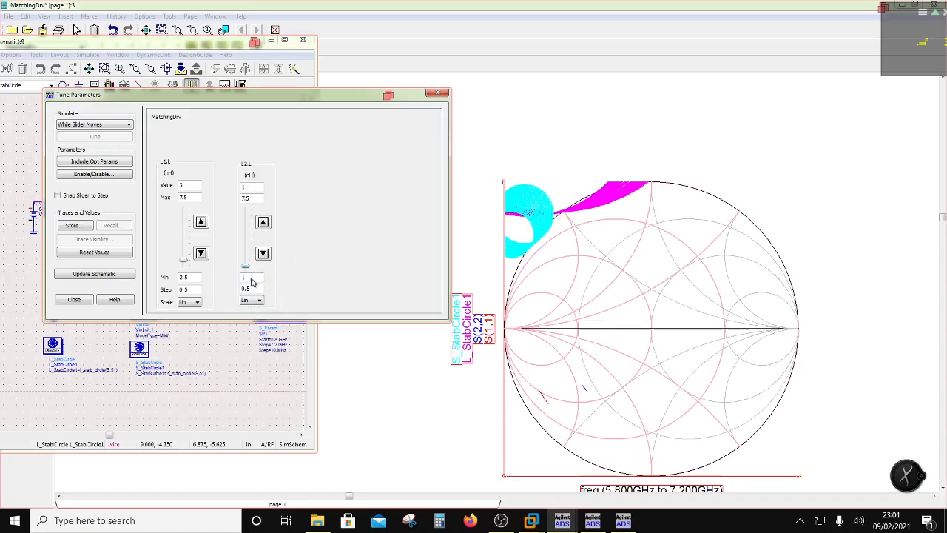
scroll(254, 265, up, 2)
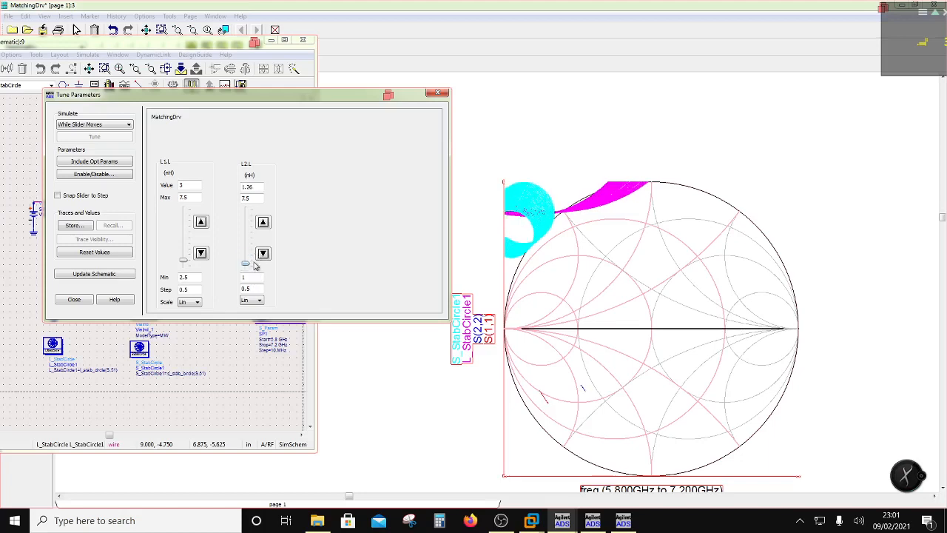
scroll(256, 263, down, 3)
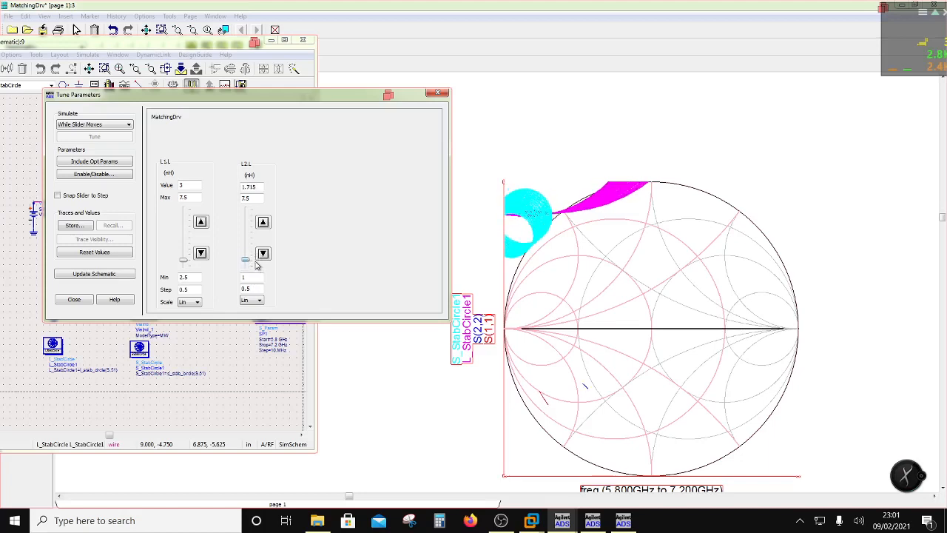
scroll(258, 265, up, 1)
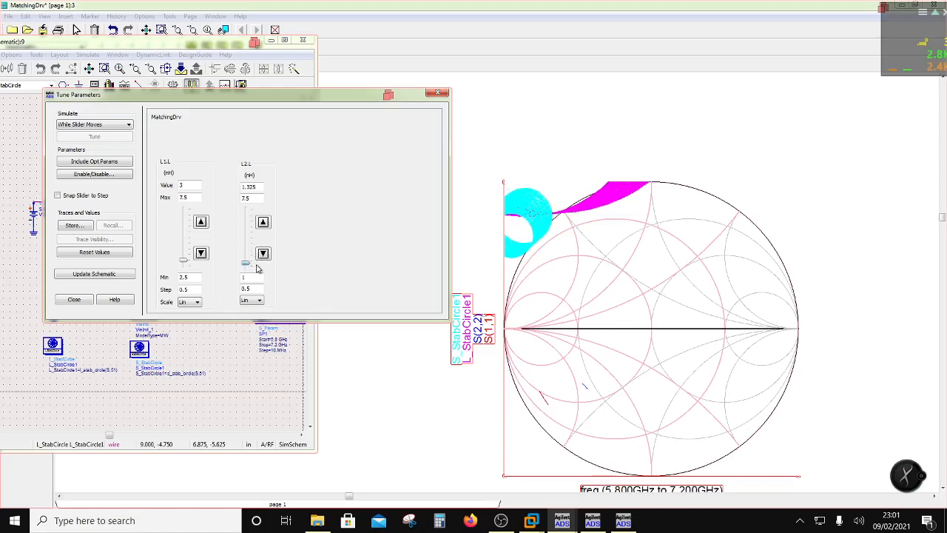
click(88, 299)
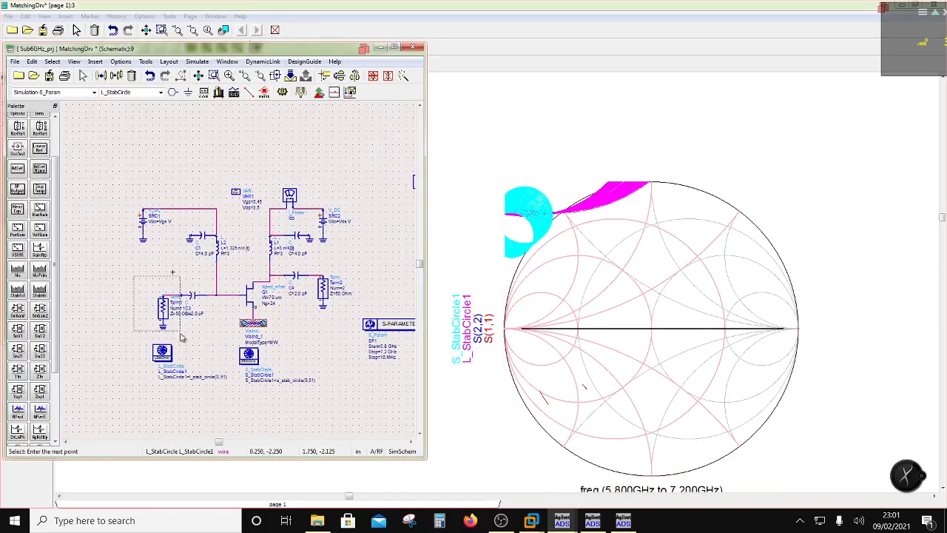
Step: Move Term1 with its ground away from capacitor C3, and delete the ground at capacitor C1
drag(165, 313, 90, 318)
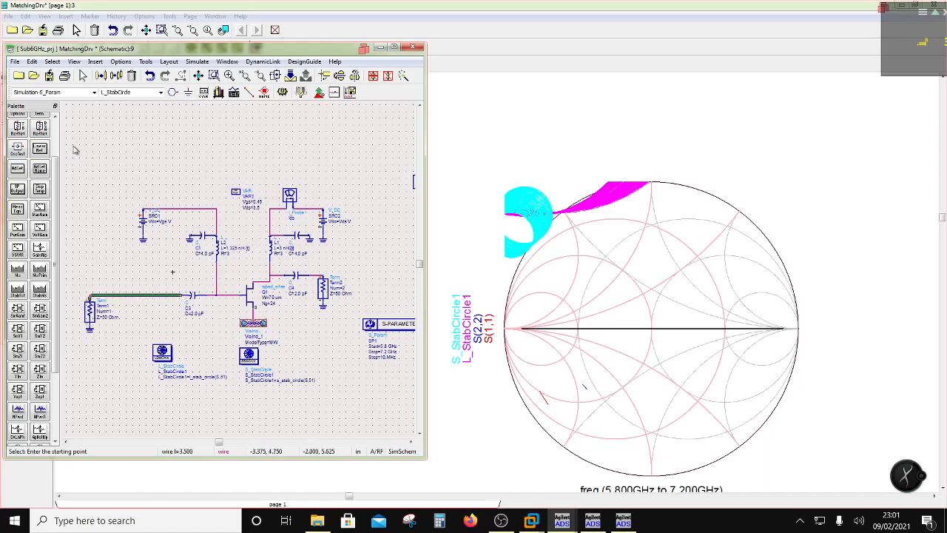
scroll(59, 142, up, 3)
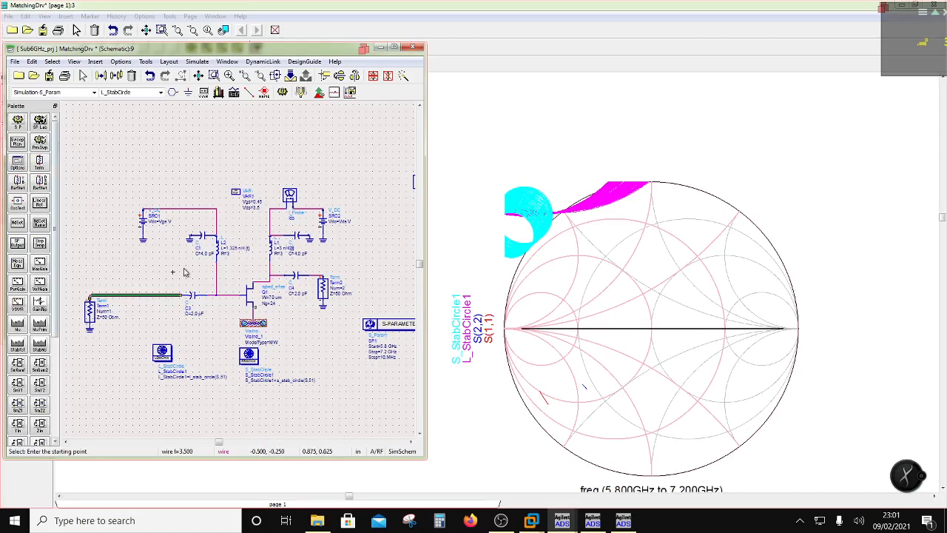
click(193, 239)
key(Delete)
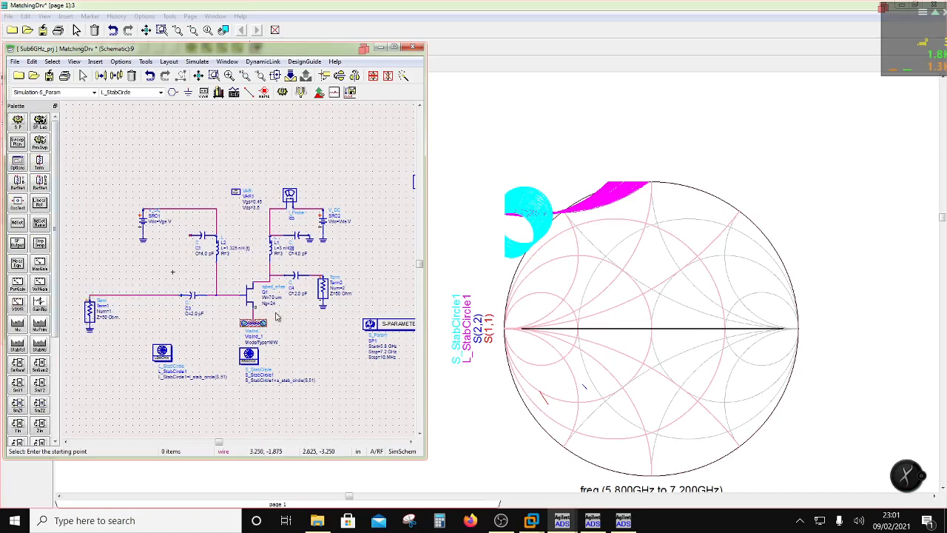
Step: Delete the ground at capacitor C2 while keeping the capacitor, and move source SRC2 with its ground farther away from it
click(309, 244)
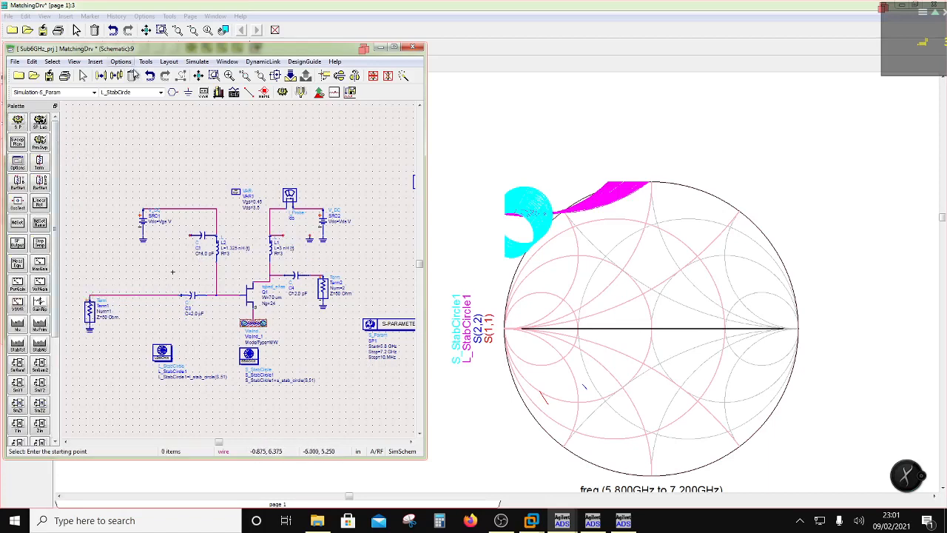
click(151, 76)
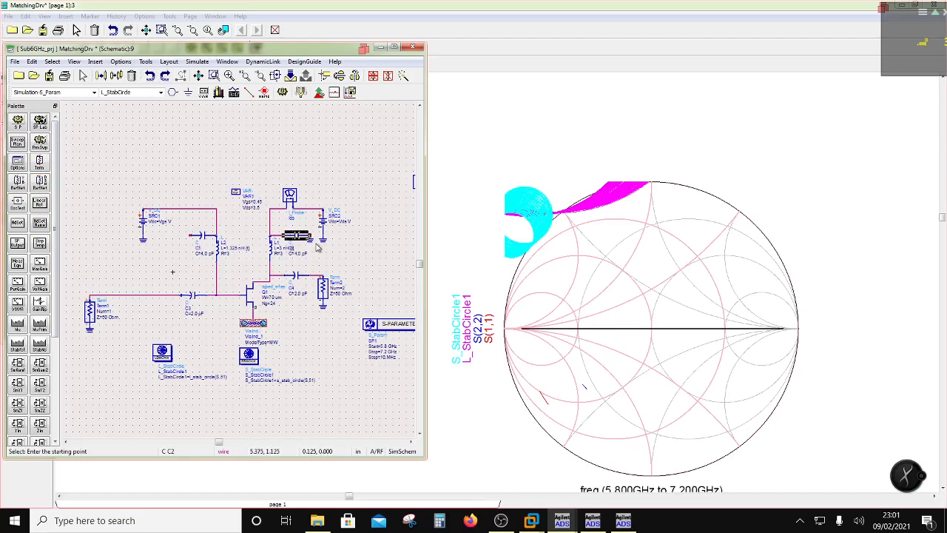
drag(347, 256, 358, 218)
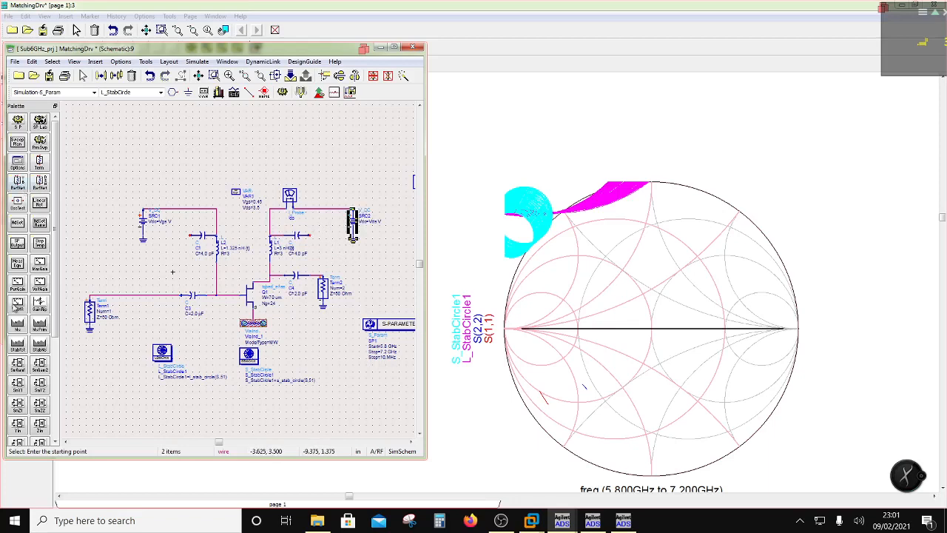
Step: Place two tqped_svia vias from the TriQuint_tqped library beside the free ends of capacitors C1 and C2
click(52, 91)
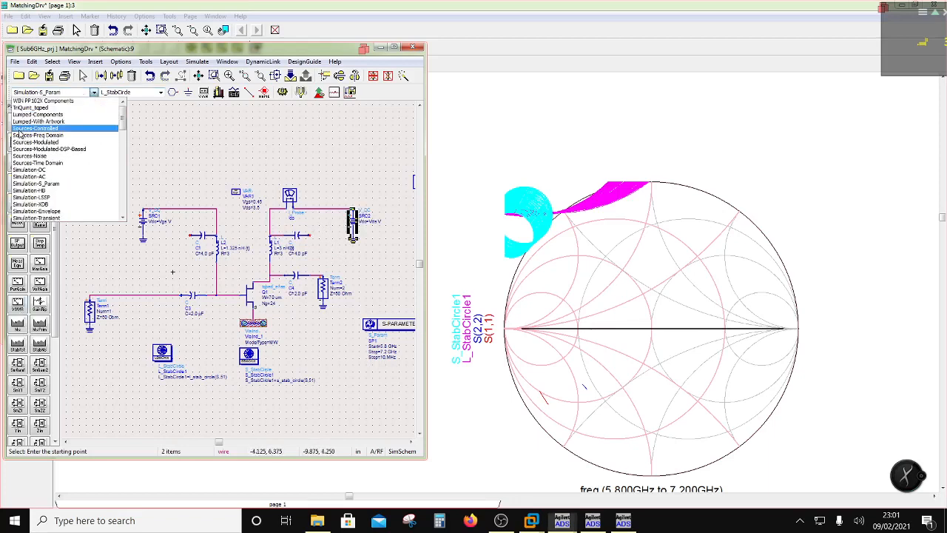
click(45, 108)
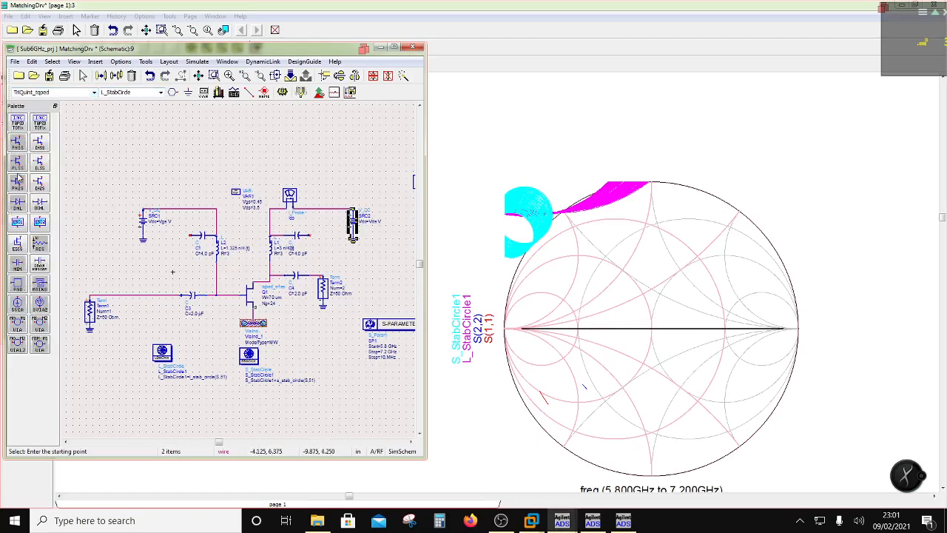
click(19, 307)
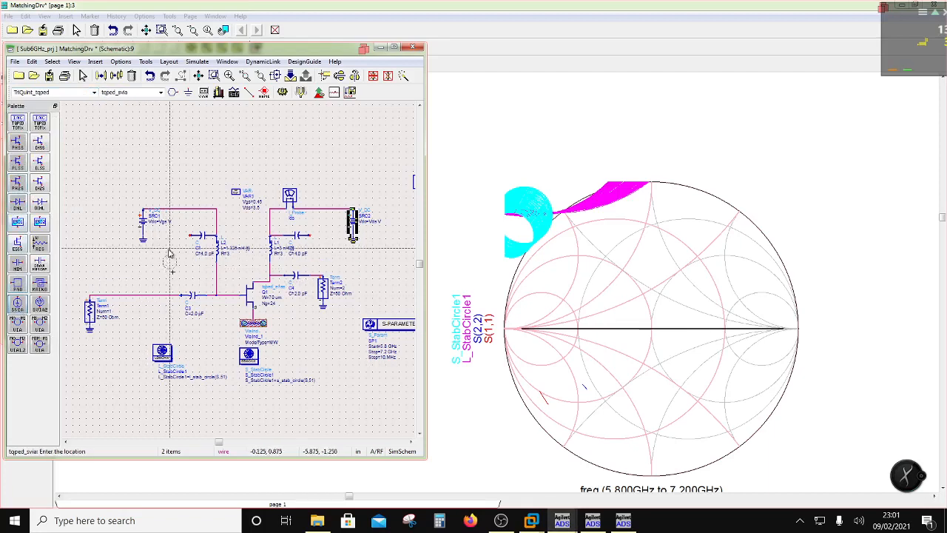
click(326, 236)
Step: Wire the free ends of capacitors C1 and C2 to their adjacent substrate vias
click(248, 91)
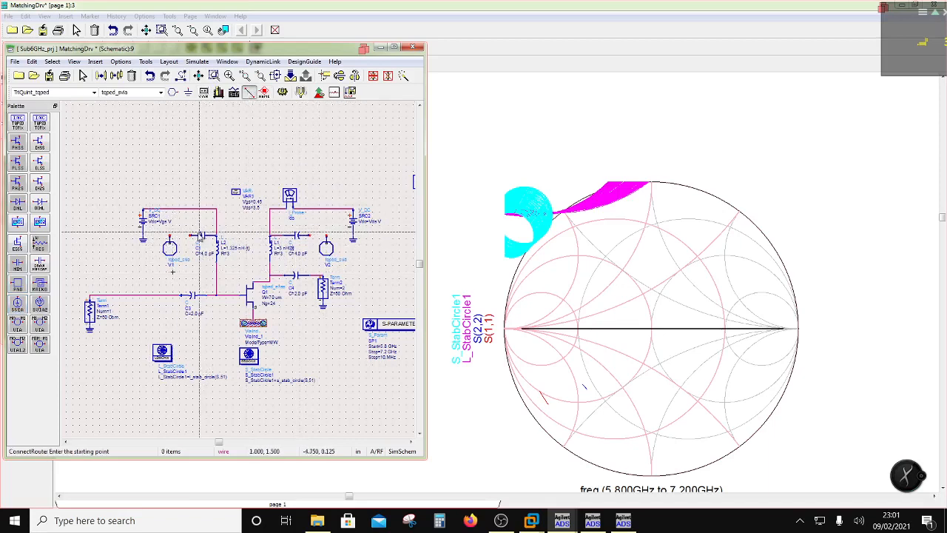
click(178, 235)
click(169, 236)
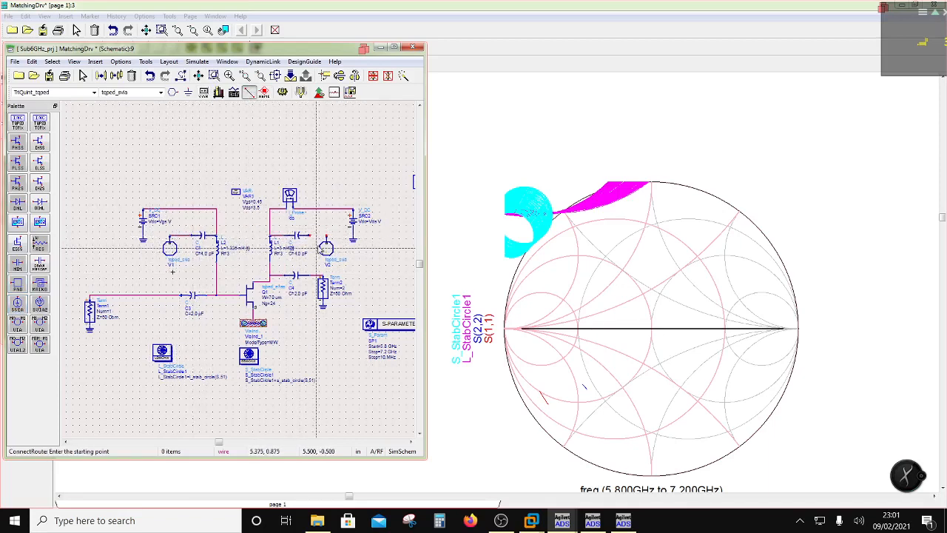
click(311, 236)
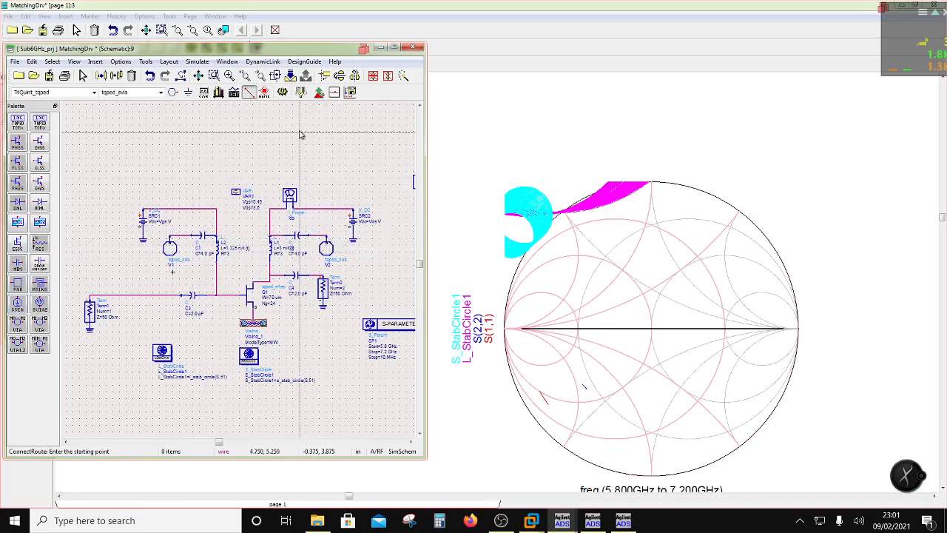
key(Escape)
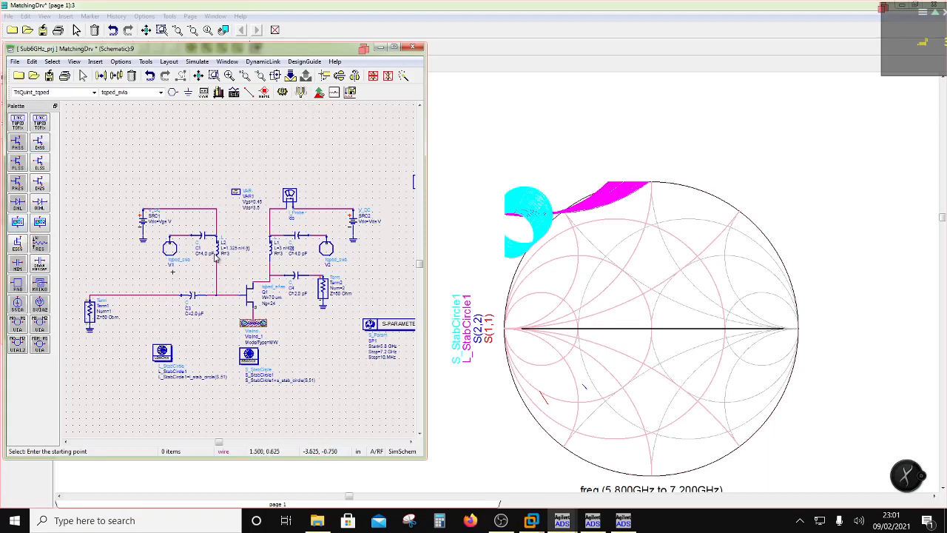
Step: Copy inductor L2 and insert the copy in series on the input line between Term1 and C3
click(217, 256)
click(116, 75)
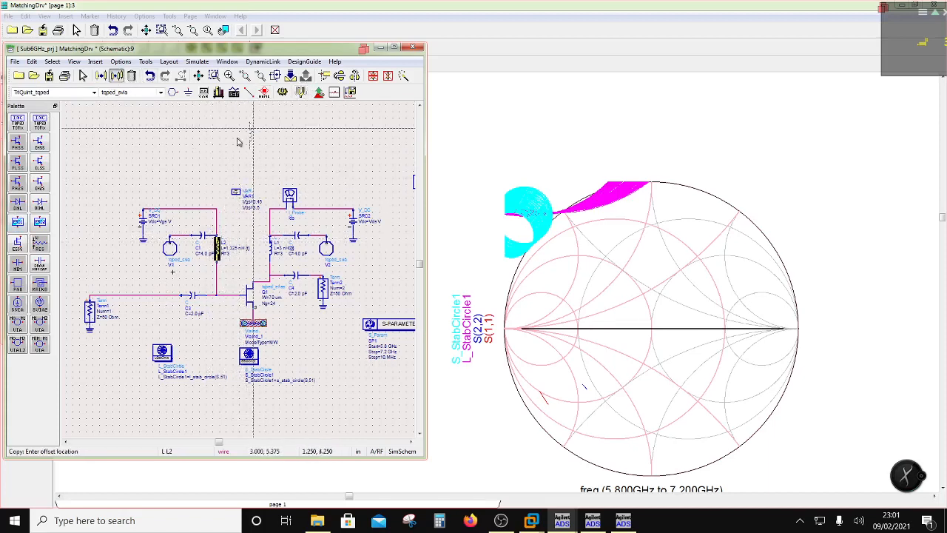
click(176, 161)
drag(190, 141, 157, 297)
click(208, 271)
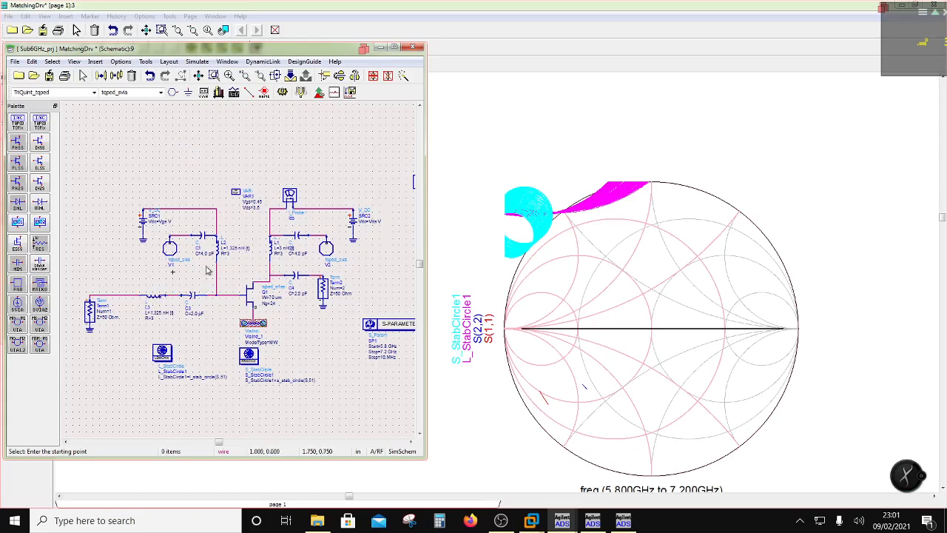
Step: Set the resistance R of inductors L2 and L3 to 2
click(230, 255)
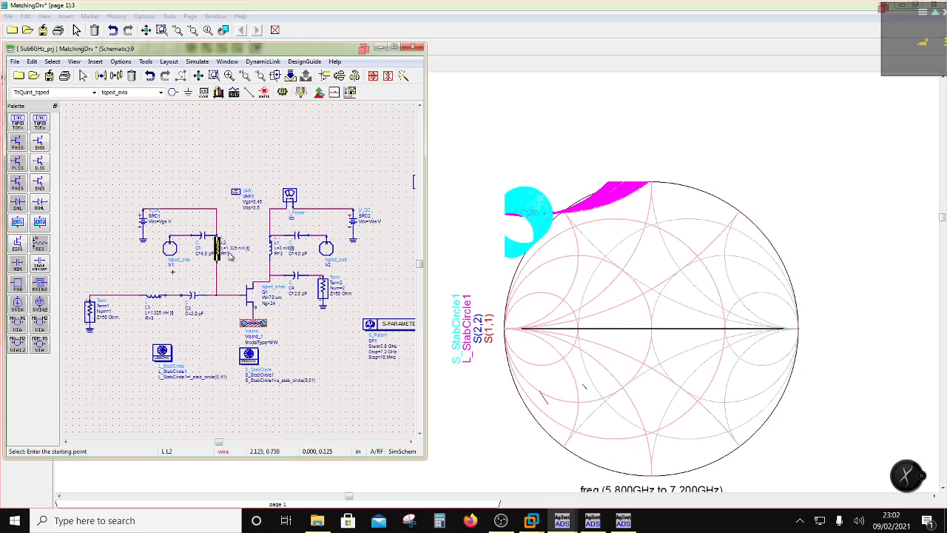
click(231, 256)
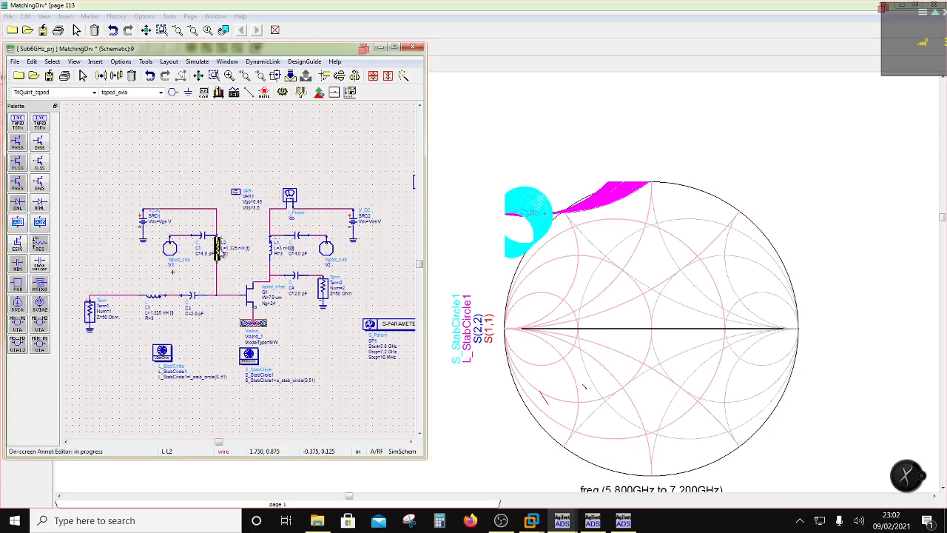
click(239, 287)
scroll(176, 322, up, 2)
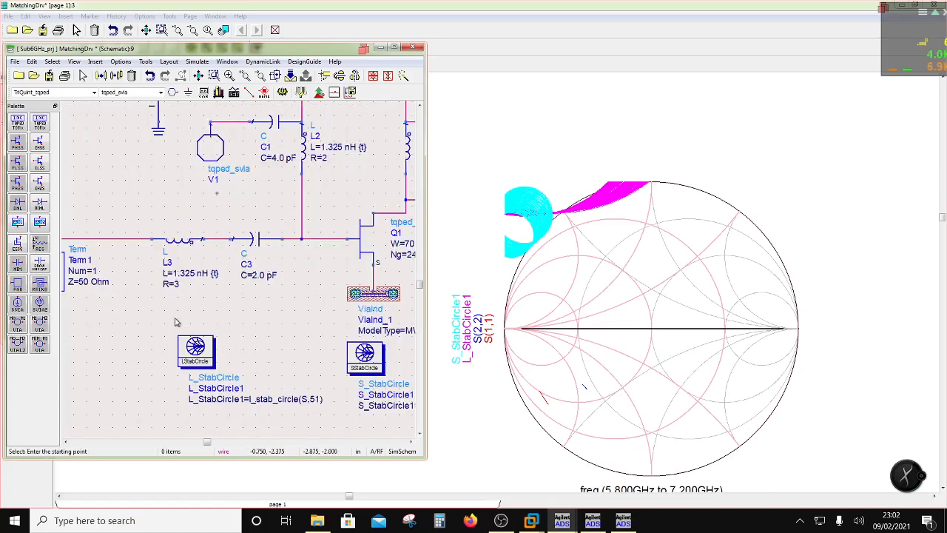
click(176, 290)
click(181, 287)
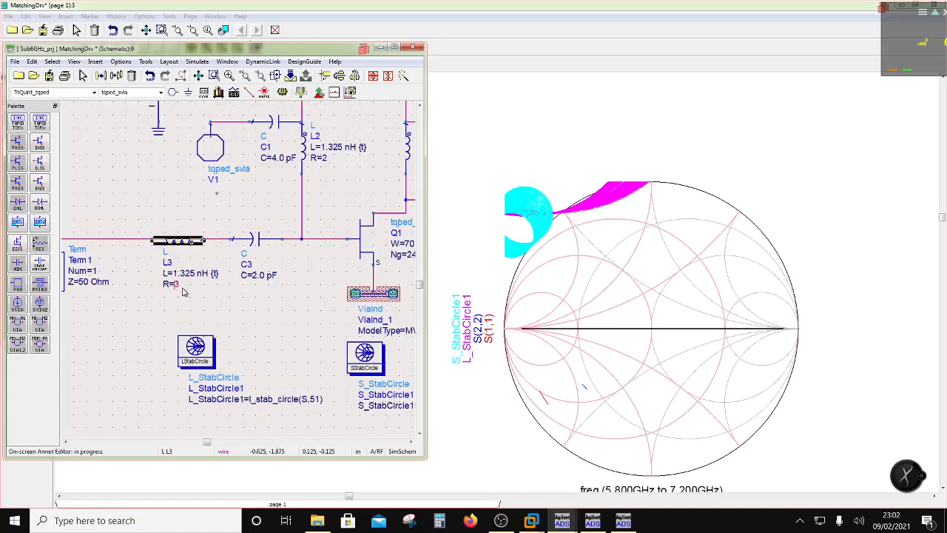
click(198, 298)
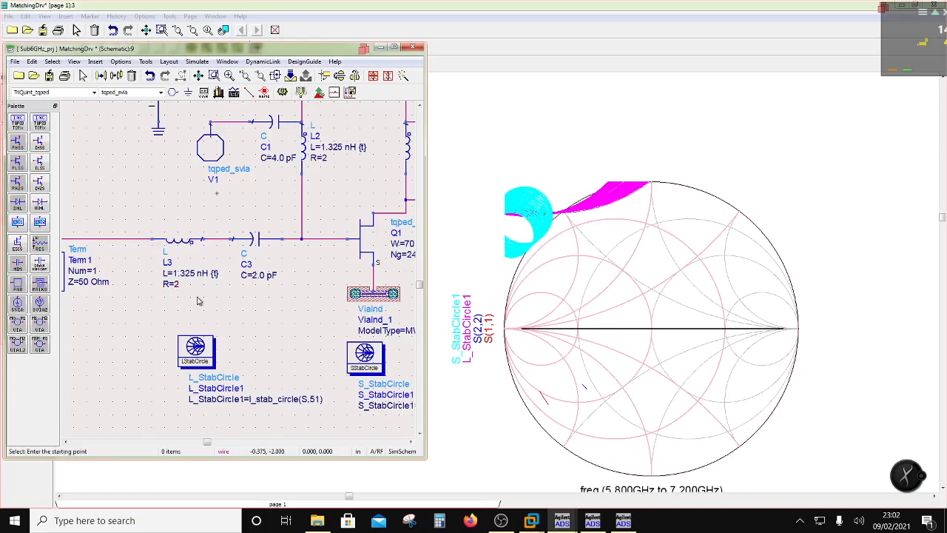
Step: Set the inductance of series inductor L3 to 1 nH, keeping its tuning range
click(213, 276)
click(236, 305)
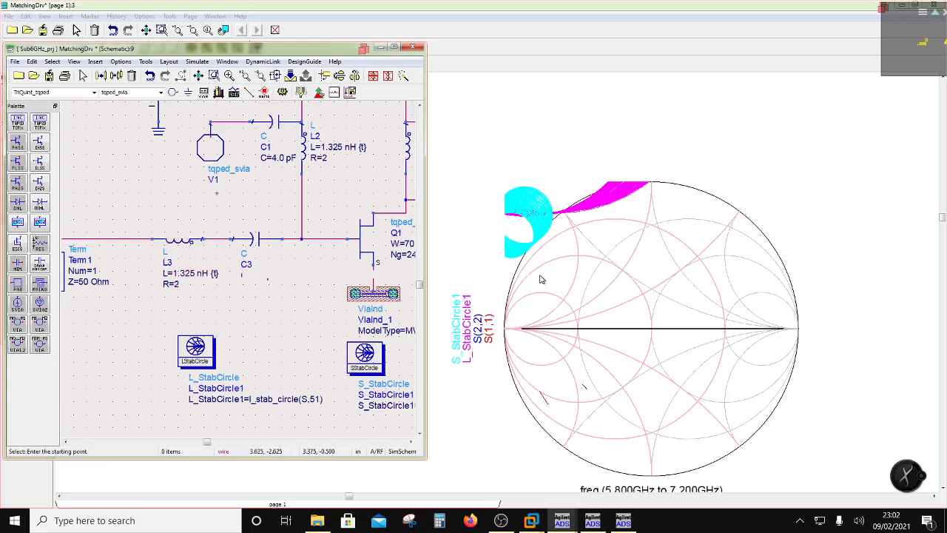
click(198, 276)
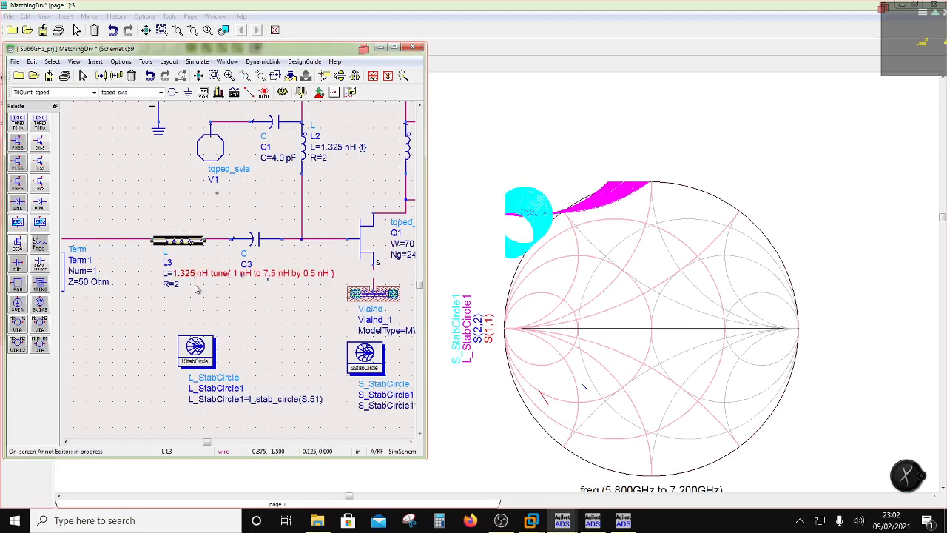
key(BackSpace)
key(BackSpace)
key(BackSpace)
key(BackSpace)
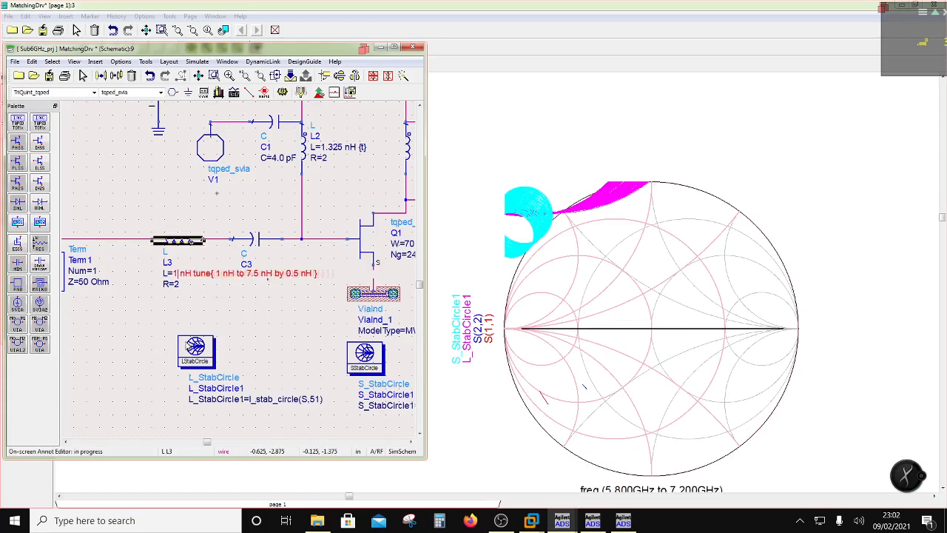
click(233, 326)
scroll(293, 315, down, 2)
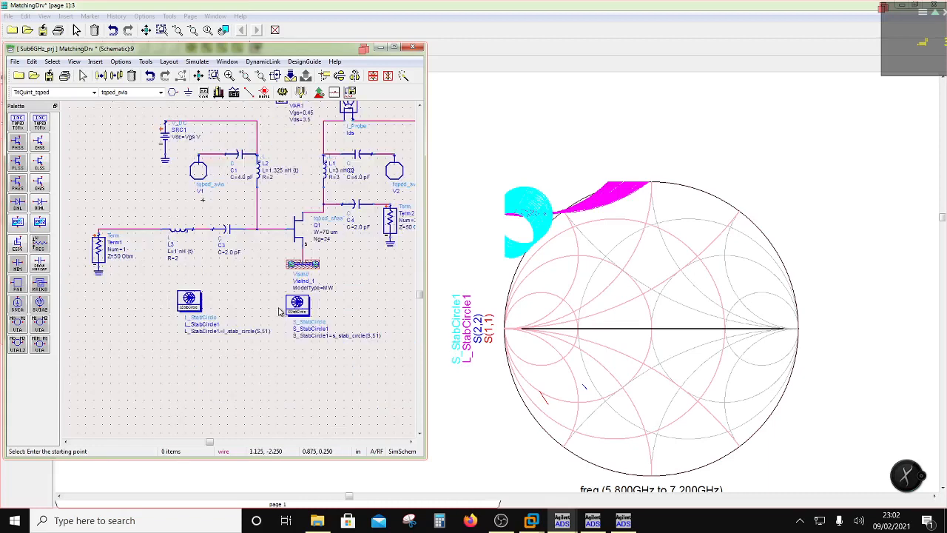
Step: Move Term2 and its ground farther from capacitor C4, extending the connecting output wire
scroll(381, 231, down, 1)
drag(347, 272, 300, 213)
click(320, 257)
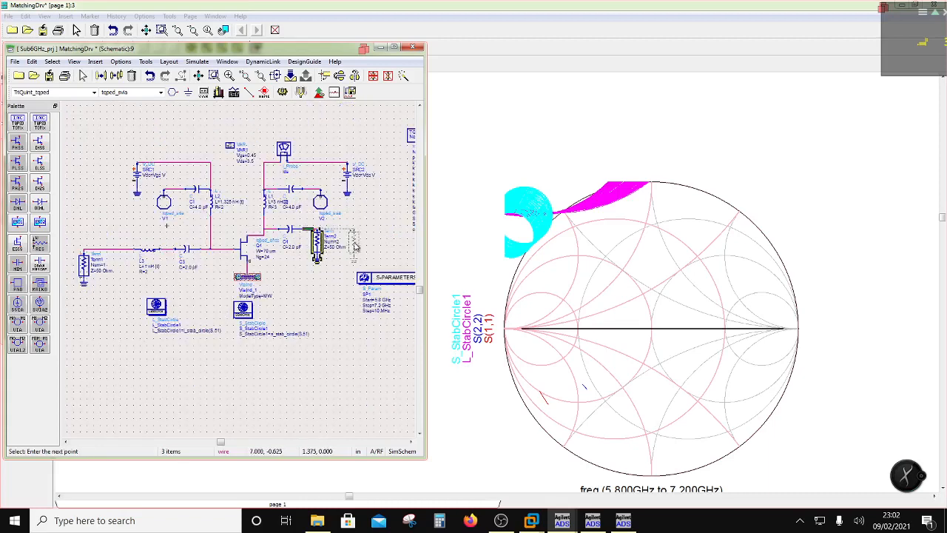
click(355, 244)
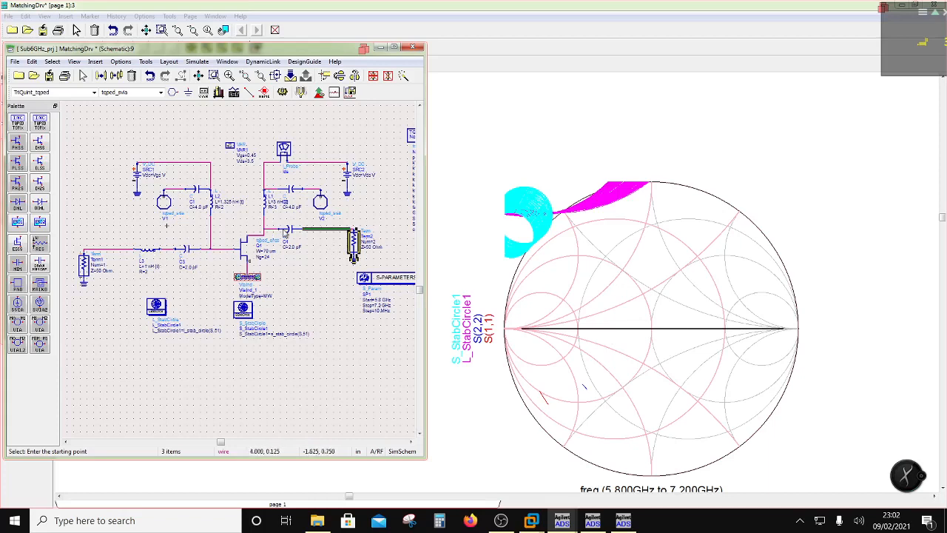
Step: Copy inductor L2 onto the output line between C4 and Term2 as a shunt element and ground its free end
click(215, 206)
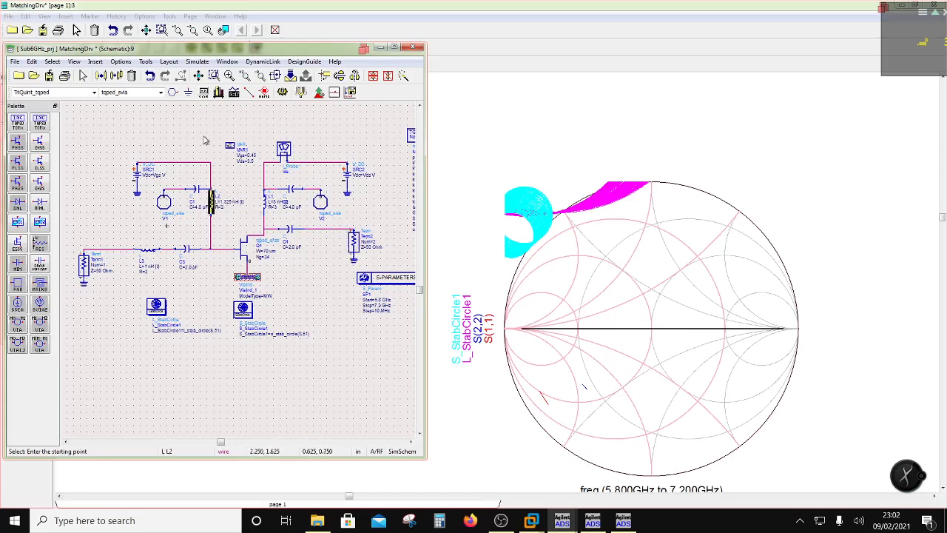
click(116, 76)
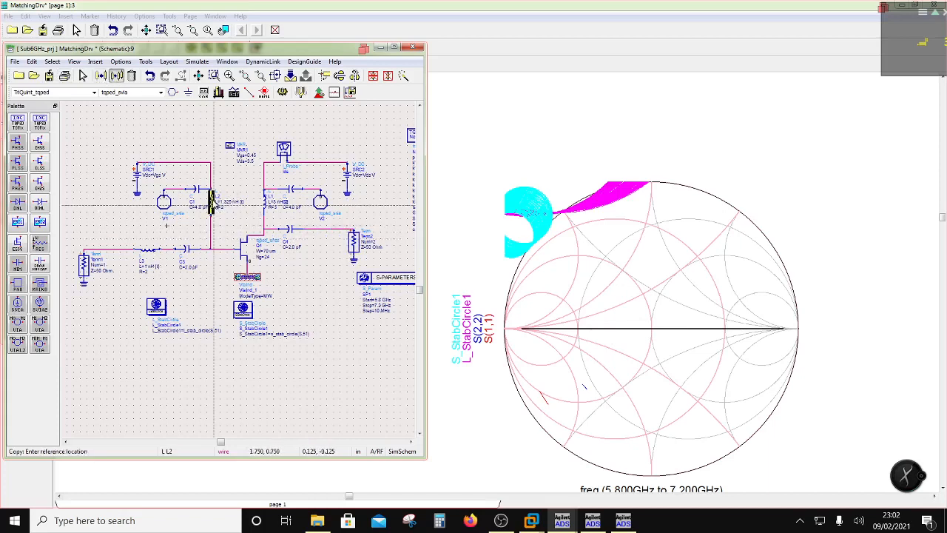
click(212, 200)
click(316, 233)
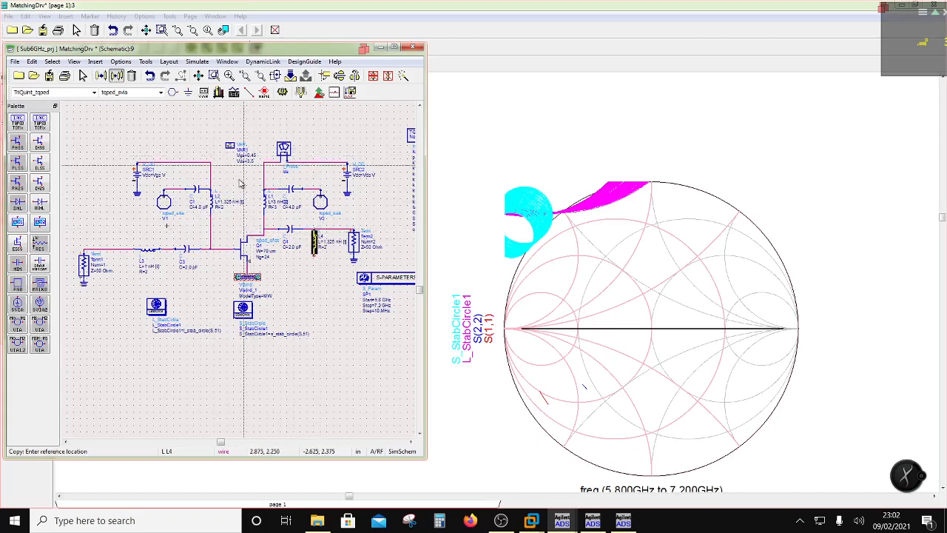
click(188, 92)
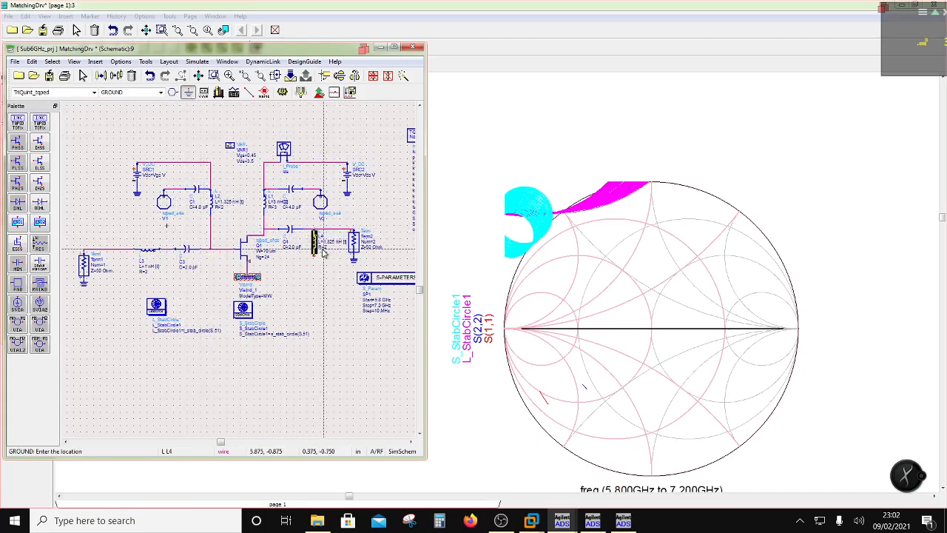
click(314, 253)
key(Escape)
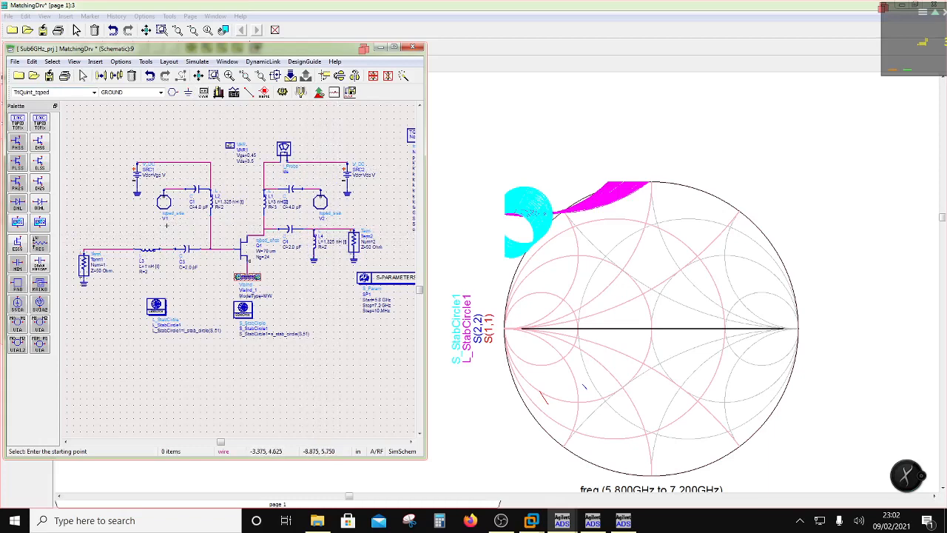
Step: Save and simulate the schematic, and reduce the Smith chart window so both windows can be reached
click(52, 77)
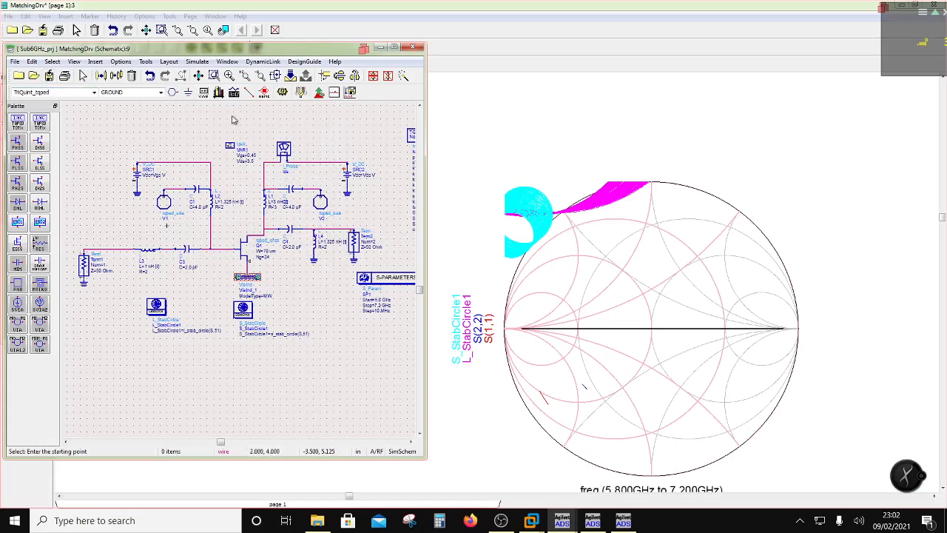
click(281, 92)
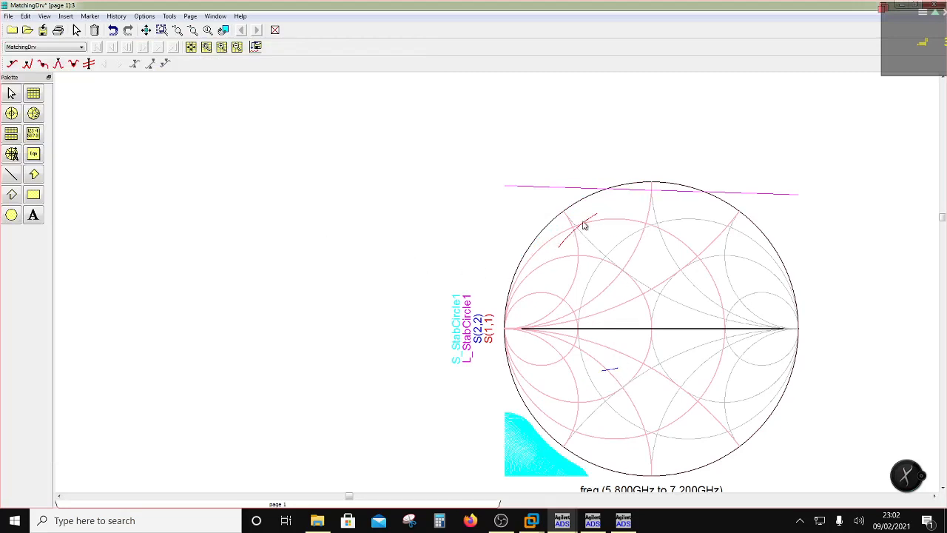
double_click(238, 6)
drag(219, 52, 557, 73)
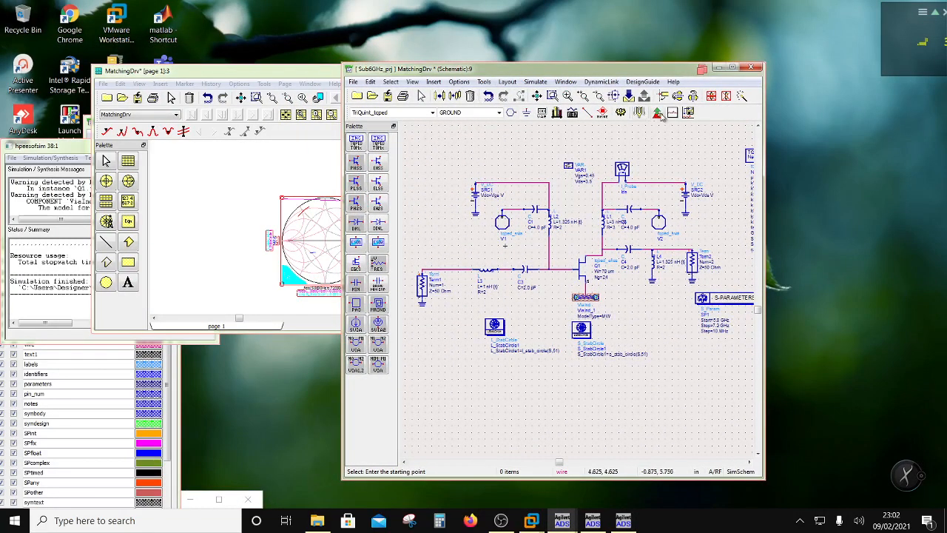
Step: Open parameter tuning for the schematic and arrange it beside the Smith chart so both are visible
click(638, 112)
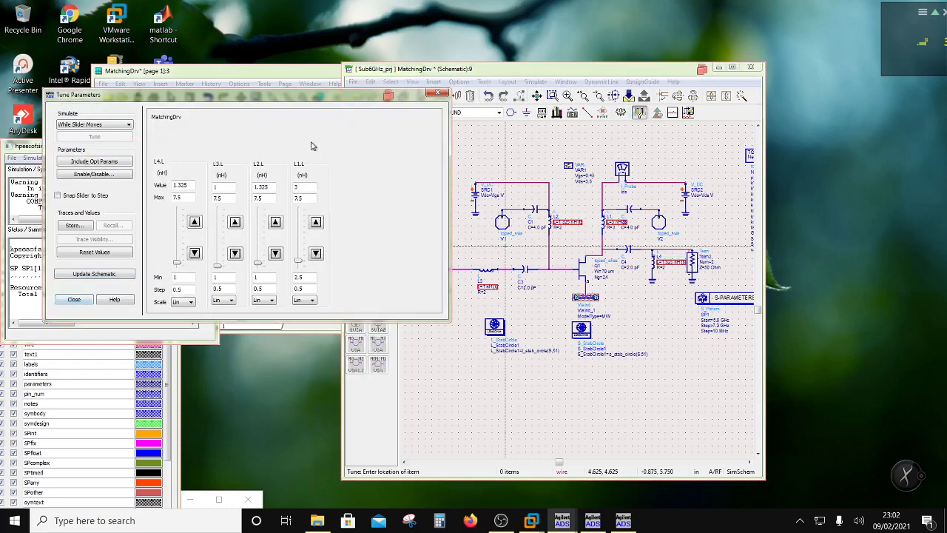
drag(309, 94, 232, 226)
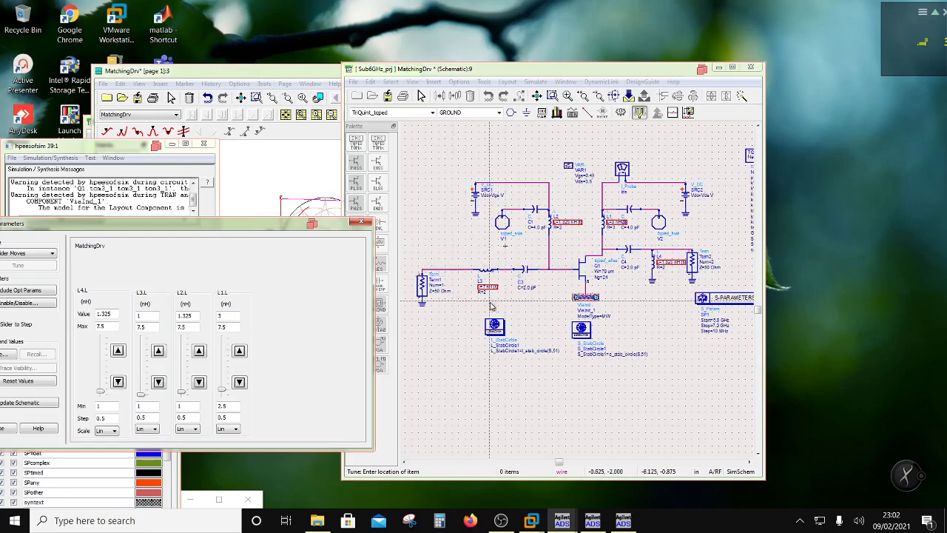
drag(238, 70, 523, 89)
scroll(563, 255, up, 1)
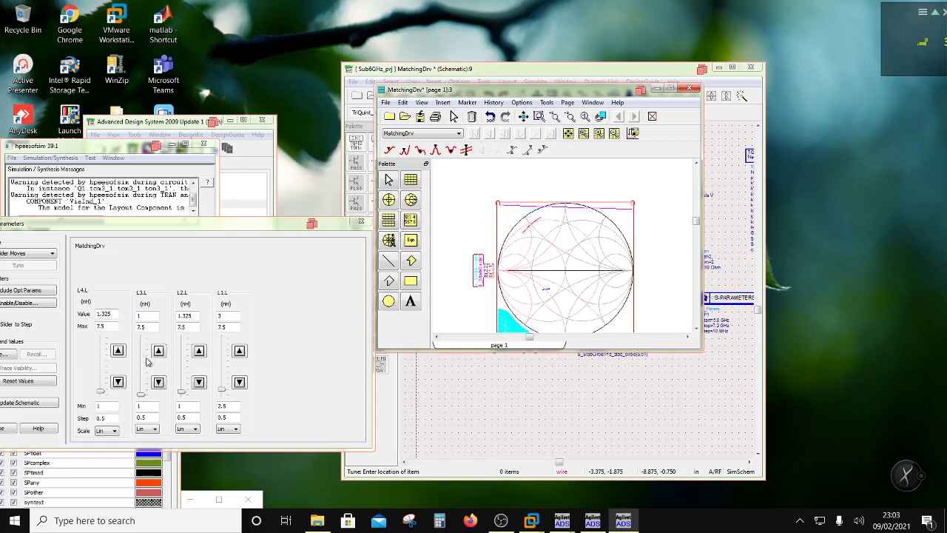
Step: Lower the tuning minimum of series inductor L3 to 0.5 nH and tune its inductance to 0.78 nH
click(138, 405)
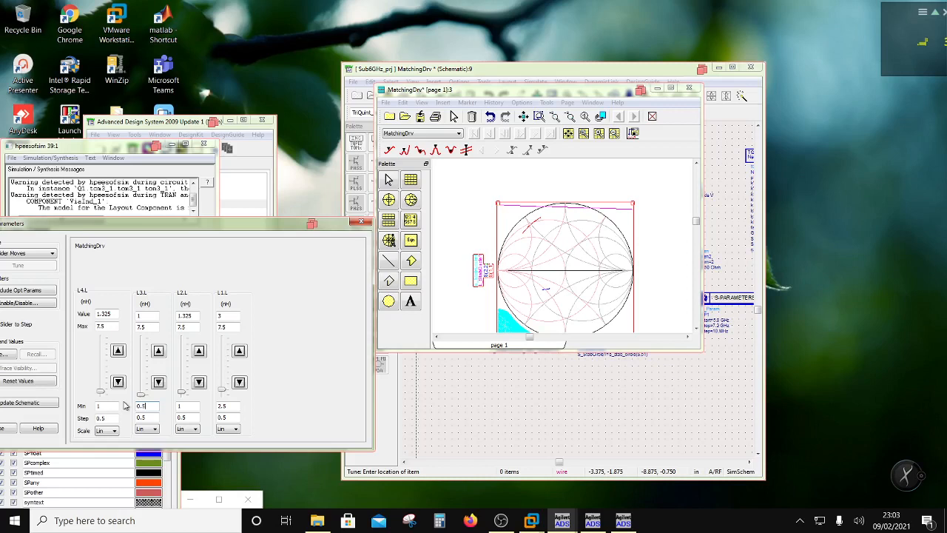
click(140, 315)
drag(141, 396, 144, 398)
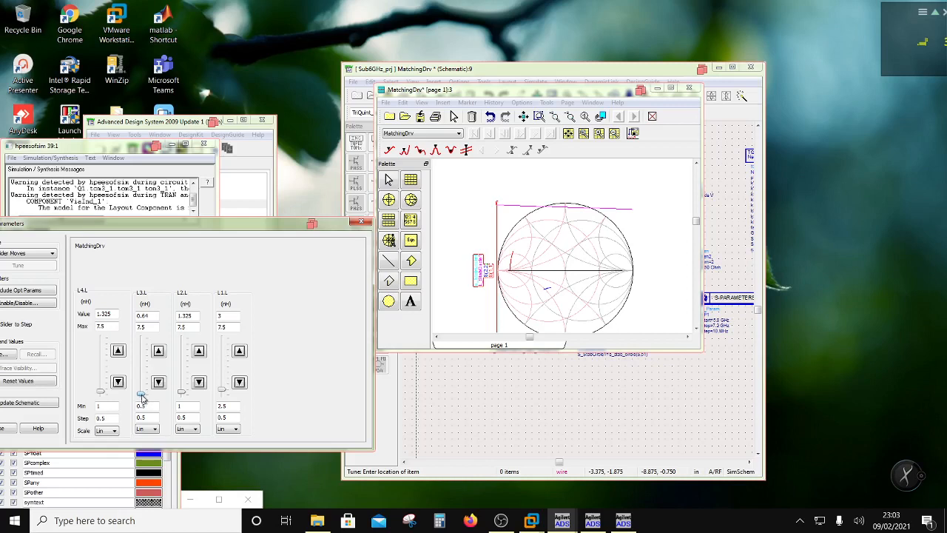
drag(143, 398, 144, 396)
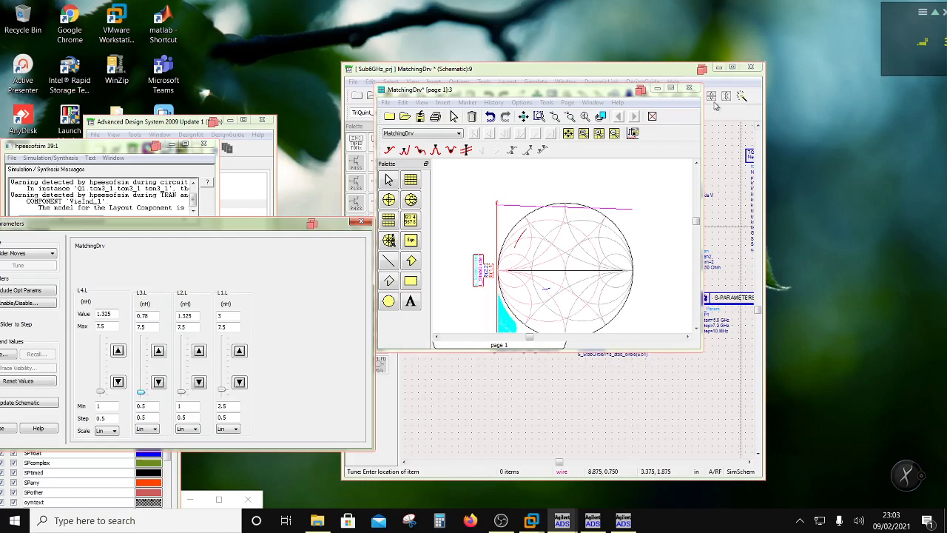
Step: Move the schematic clear of the Smith chart, and tune L4 to 0.71 nH with a minimum of 0.5 nH
click(714, 361)
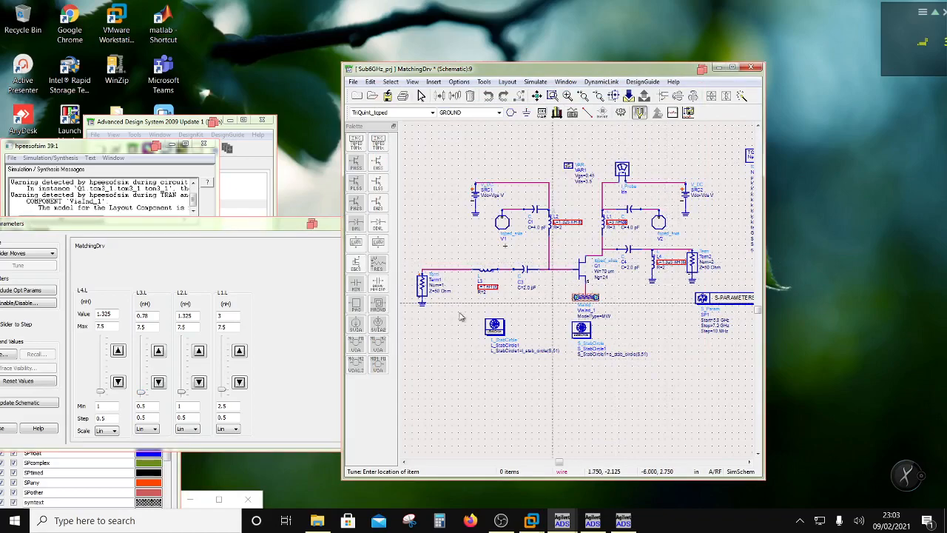
drag(408, 70, 591, 123)
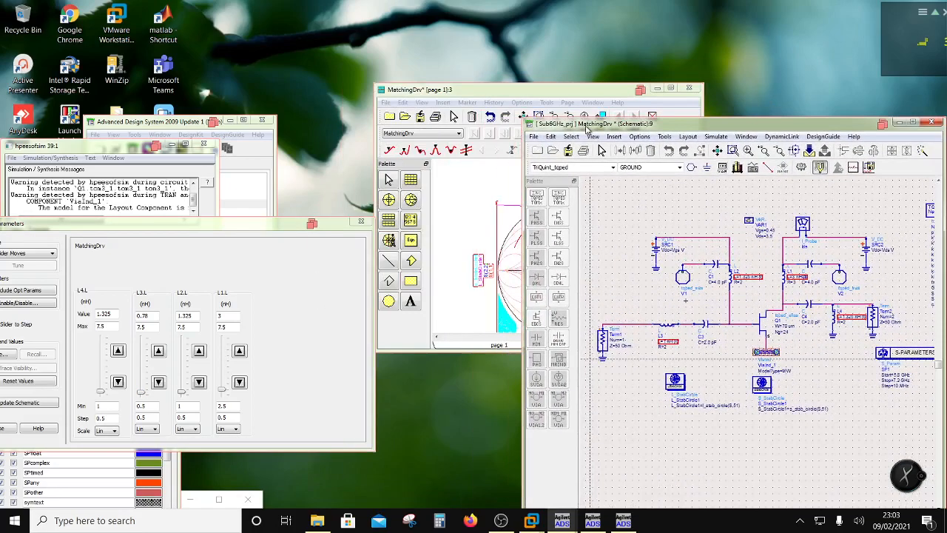
click(501, 135)
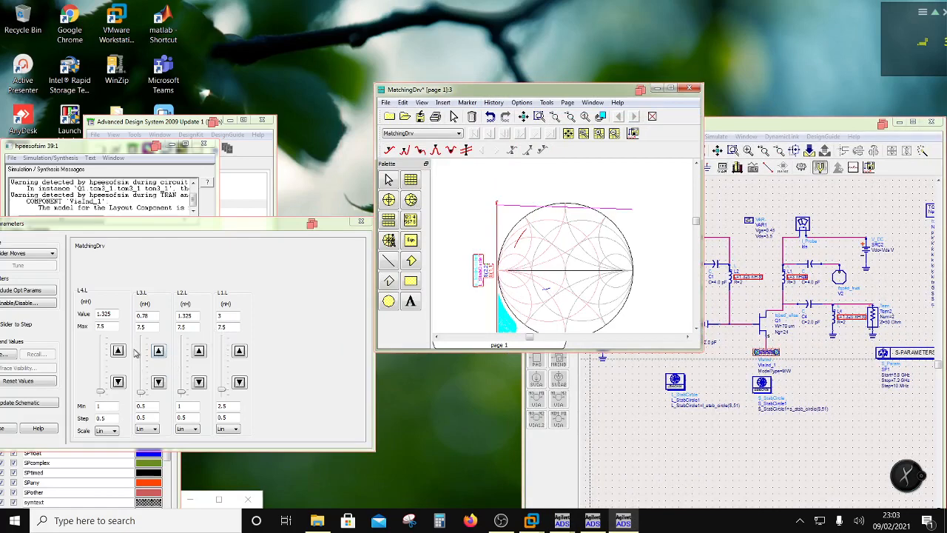
click(84, 409)
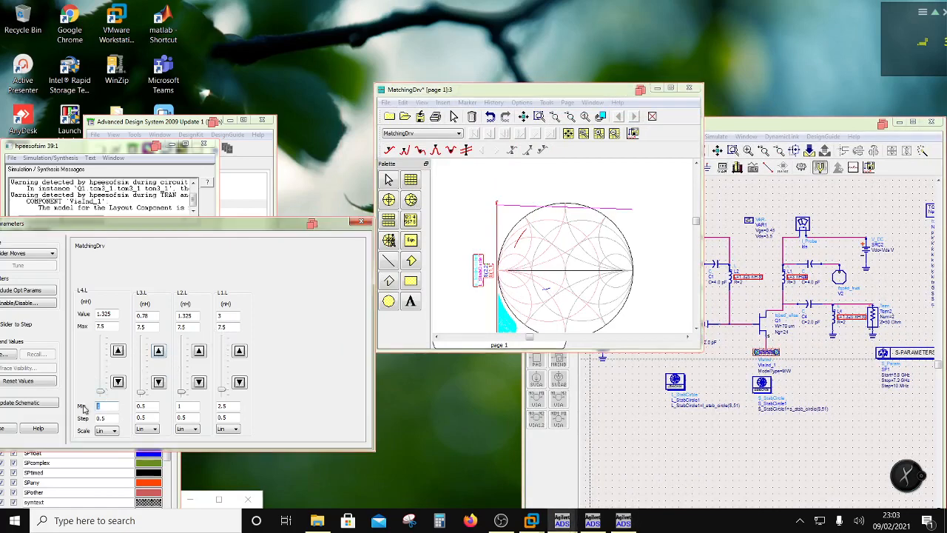
text(0.5)
drag(102, 391, 100, 395)
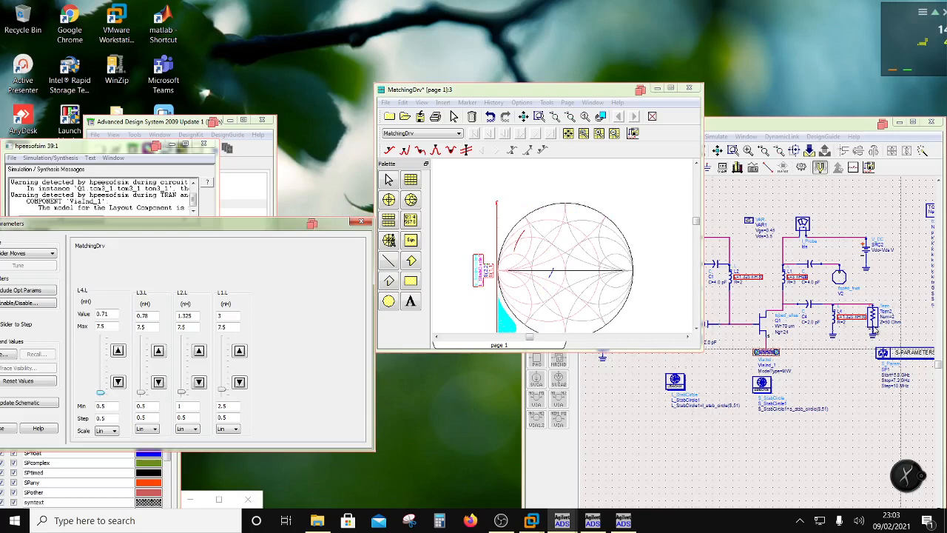
Step: Add the capacitance of output capacitor C4 to the tuned parameters and tune it to 1.4 pF
click(813, 321)
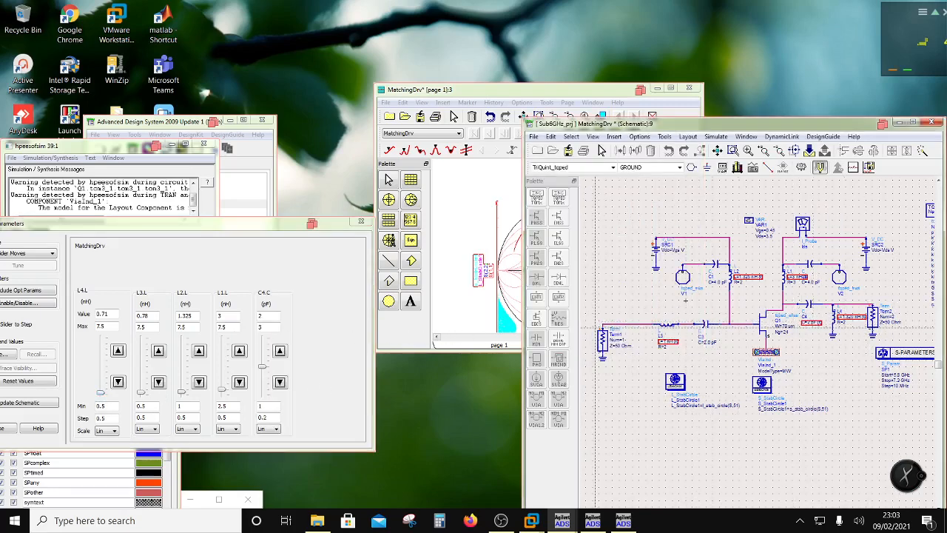
click(510, 97)
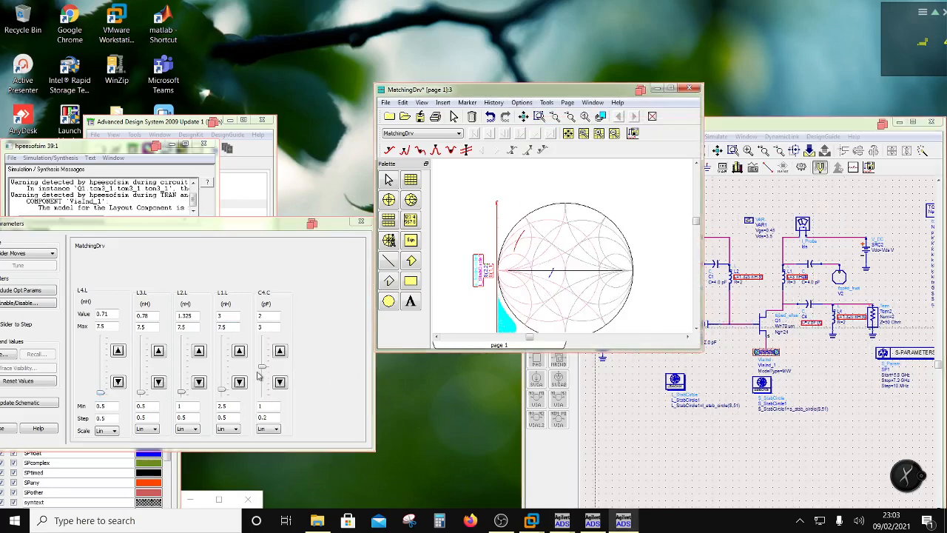
drag(261, 369, 272, 387)
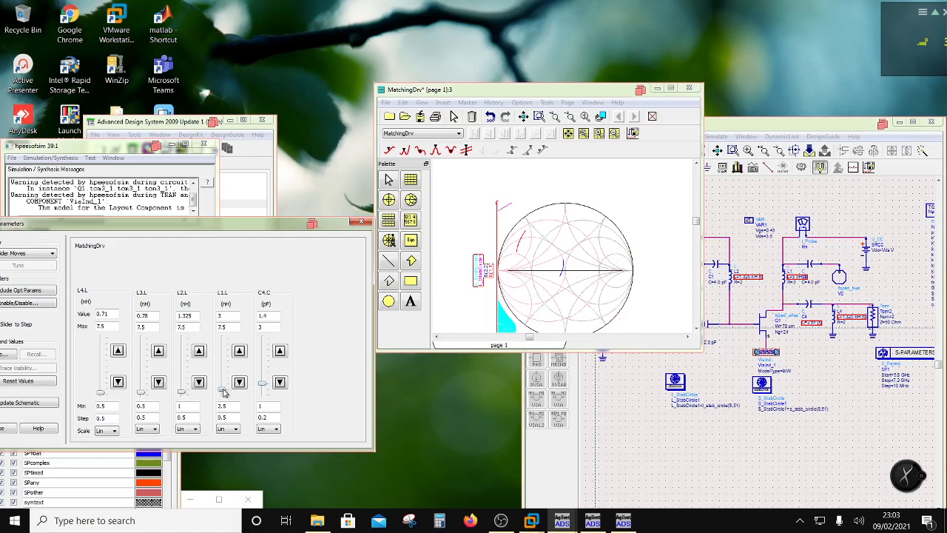
Step: Tune inductor L1 to 4.15 nH and finish tuning with the tuned values written back to the schematic
drag(223, 391, 223, 376)
drag(186, 227, 378, 193)
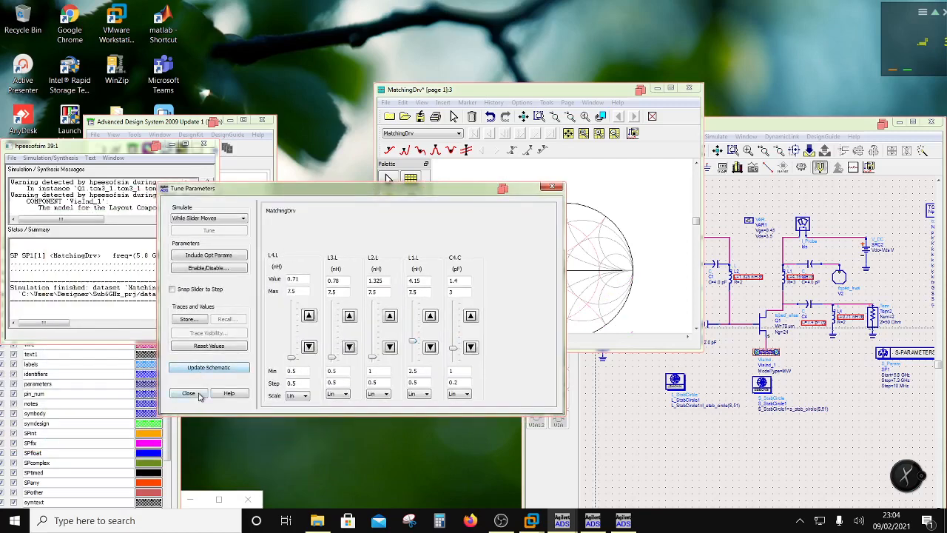
click(198, 393)
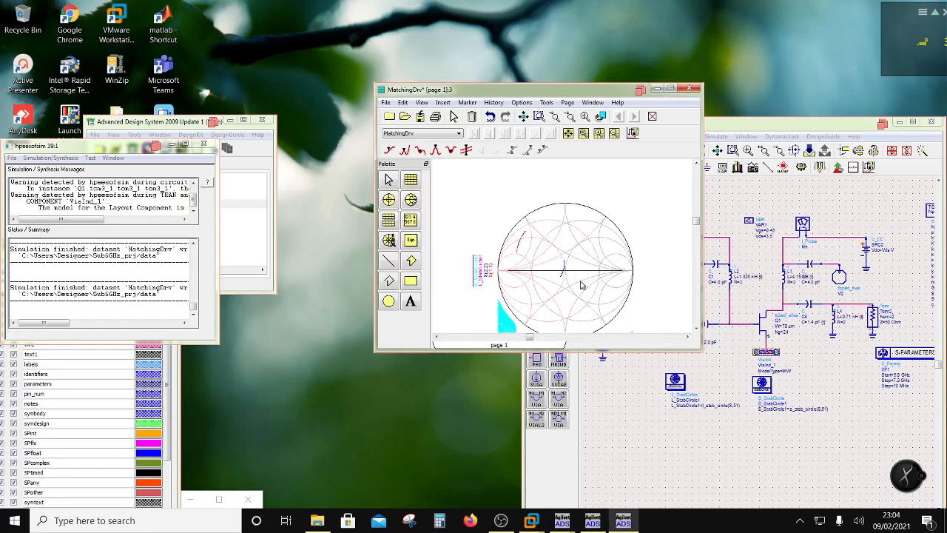
Step: Add a lumped shunt capacitor to the input line between Term1 and L3 and ground its free end
drag(786, 127, 706, 113)
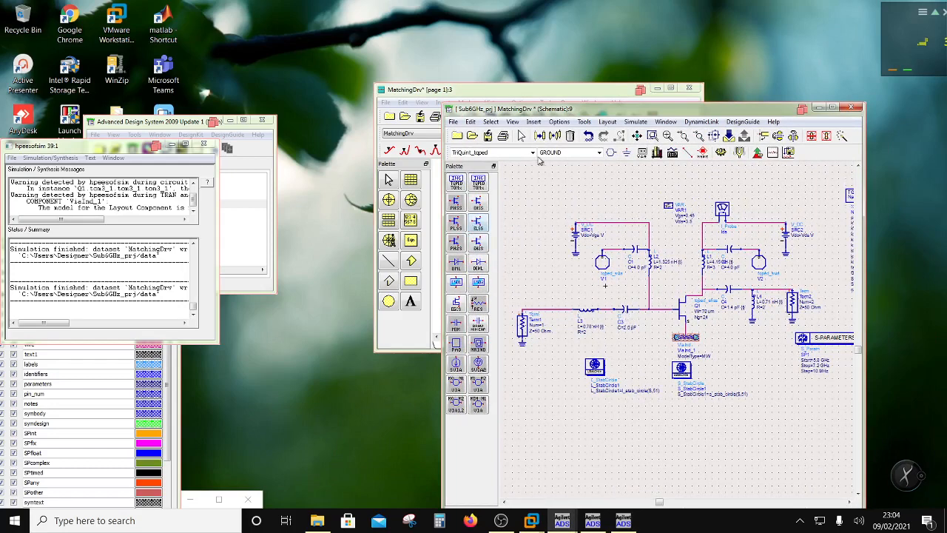
click(532, 153)
click(533, 152)
click(532, 153)
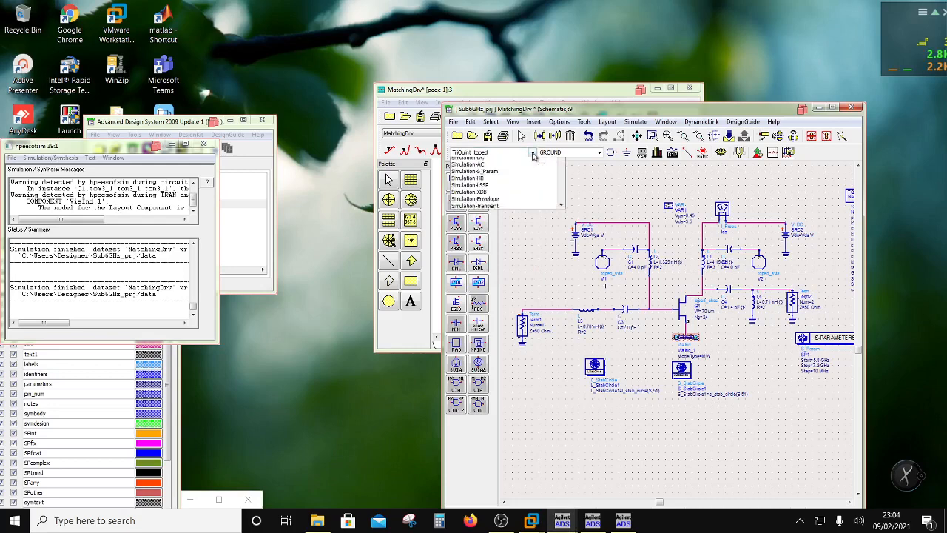
click(478, 182)
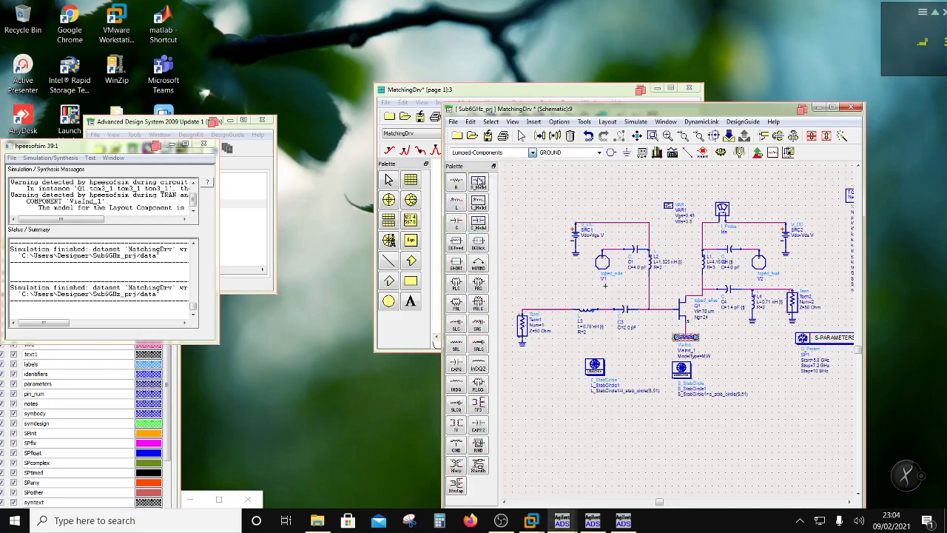
click(456, 221)
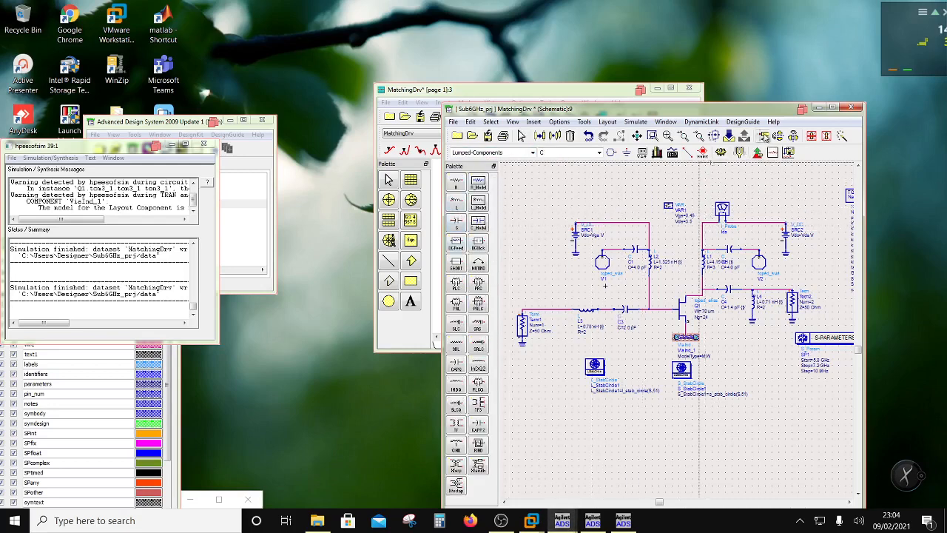
click(555, 320)
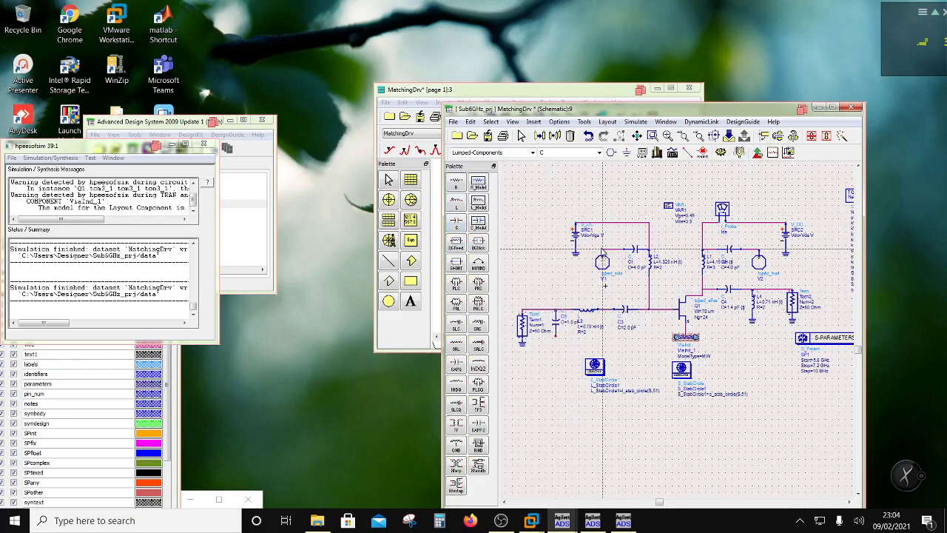
click(626, 152)
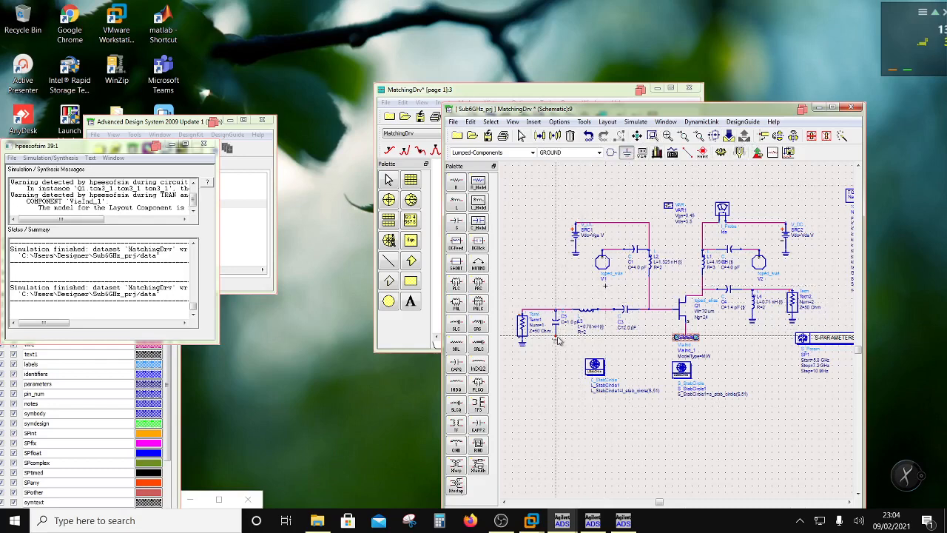
Step: Set the capacitance of the input shunt capacitor beside Term1 to 0.5 pF
double_click(561, 326)
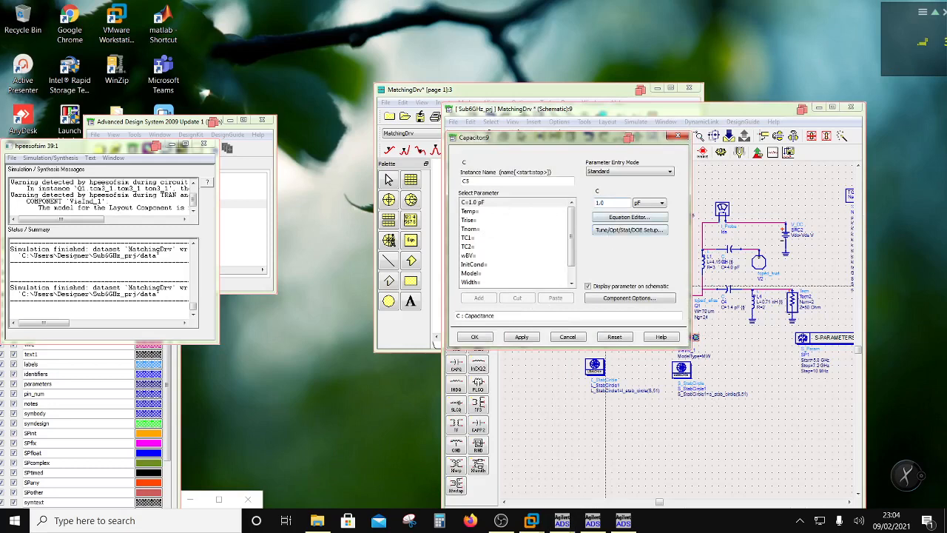
text(0.5)
click(482, 336)
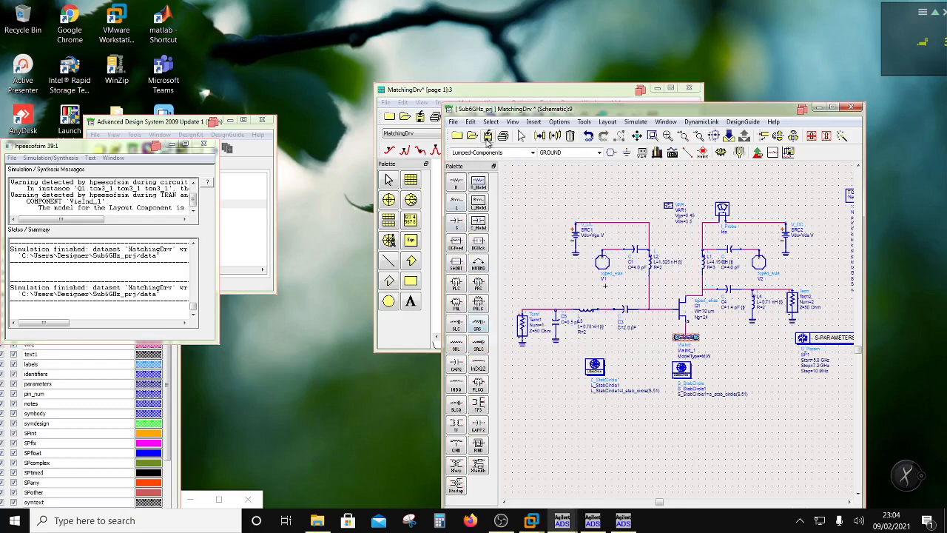
Step: Start live tuning with the Smith chart in view and raise the input shunt capacitor C5 to 0.75 pF
click(739, 152)
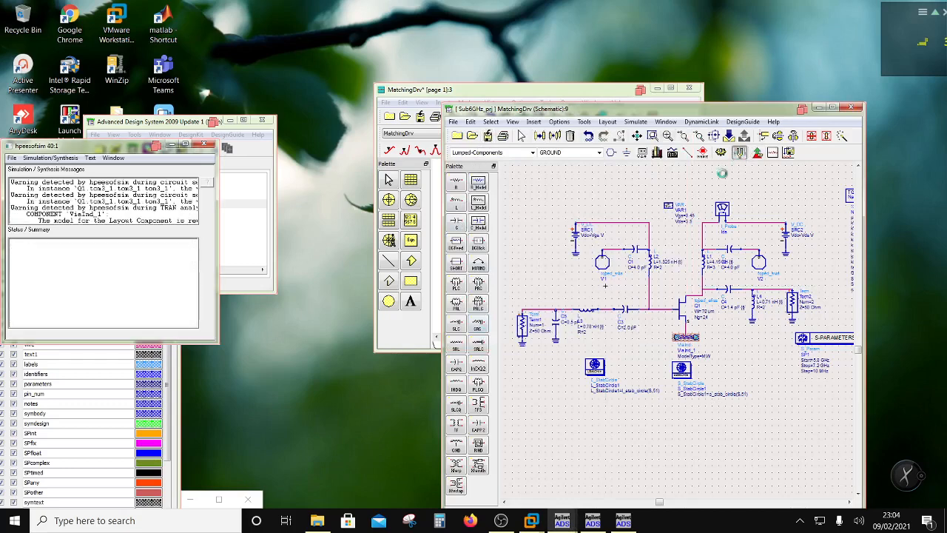
drag(461, 192, 379, 202)
click(571, 322)
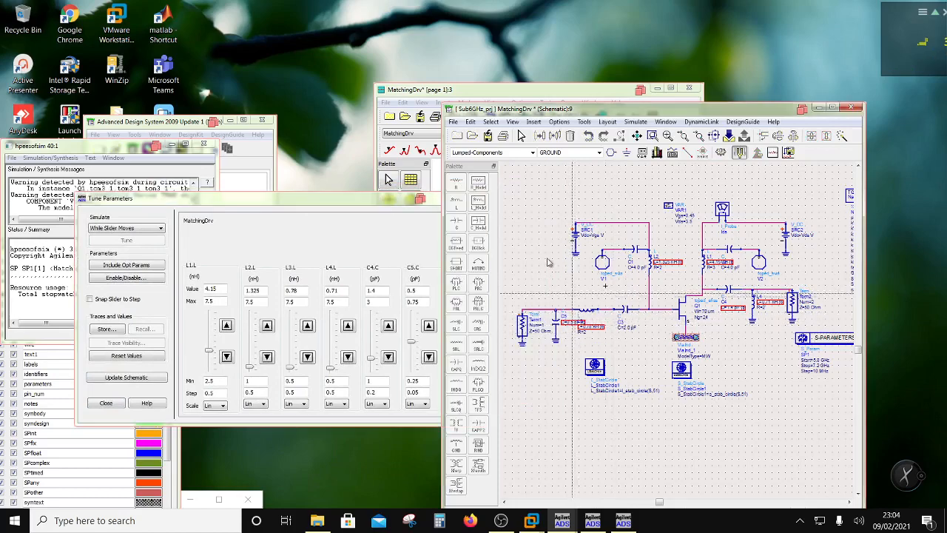
drag(512, 110, 737, 182)
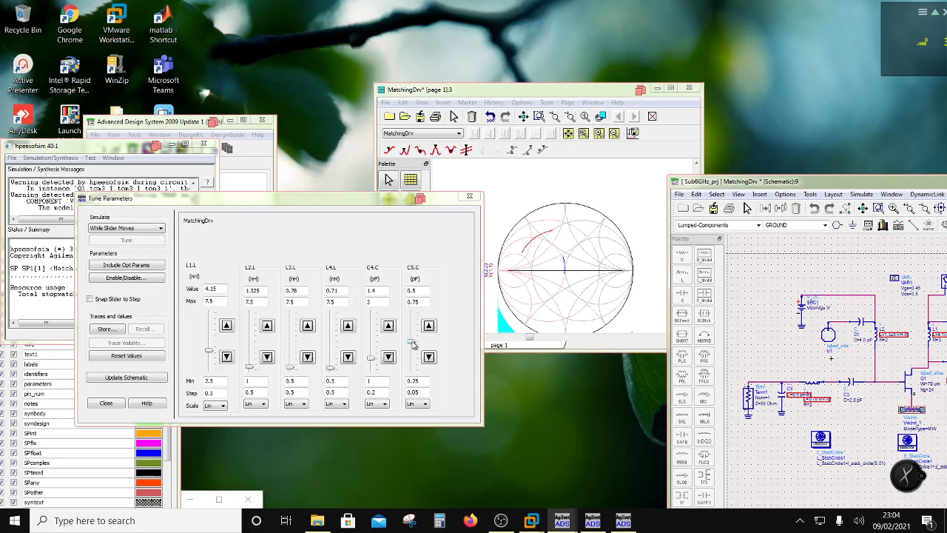
drag(412, 343, 410, 309)
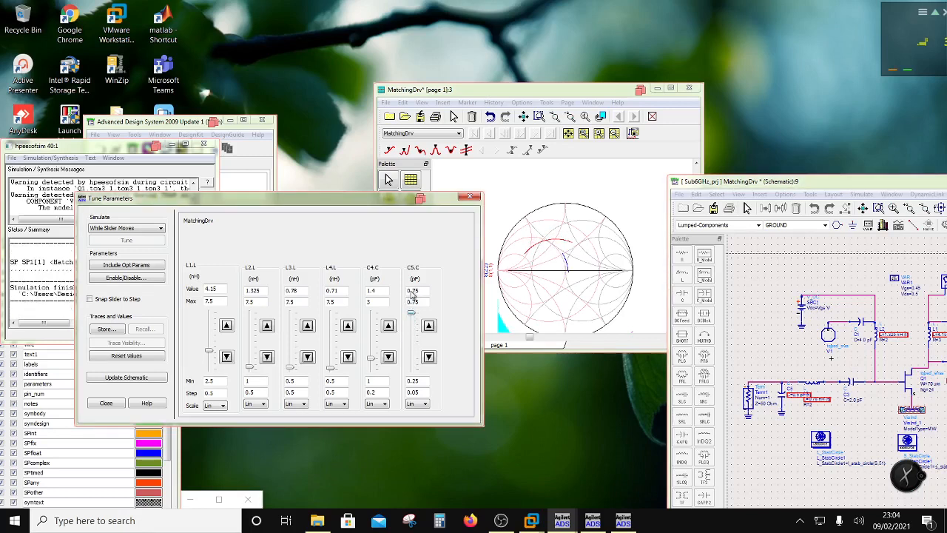
Step: Set C5's tuning maximum to 2 pF and tune C5 to 1.265 pF and C4 to 1.8 pF
double_click(411, 301)
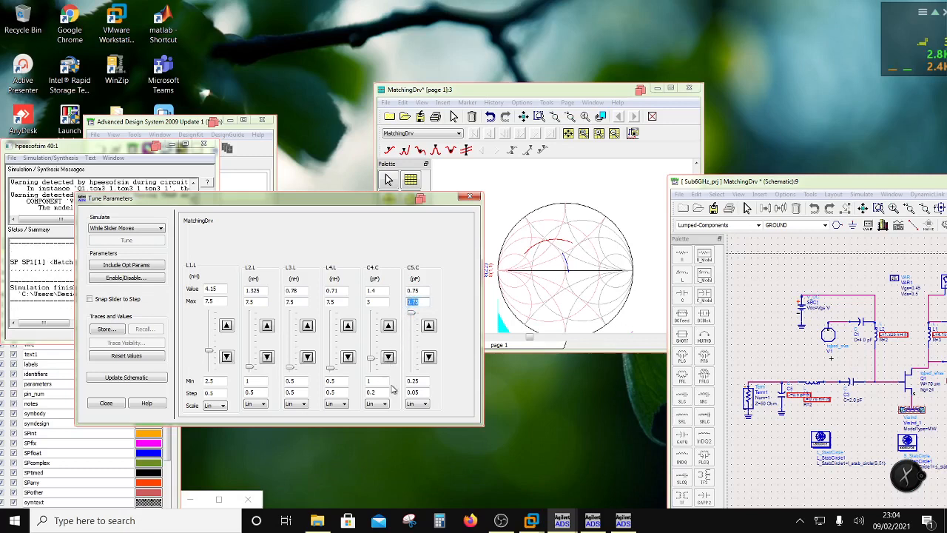
text(2)
key(Return)
mouse_move(412, 357)
mouse_down()
mouse_move(412, 340)
mouse_move(413, 349)
mouse_up()
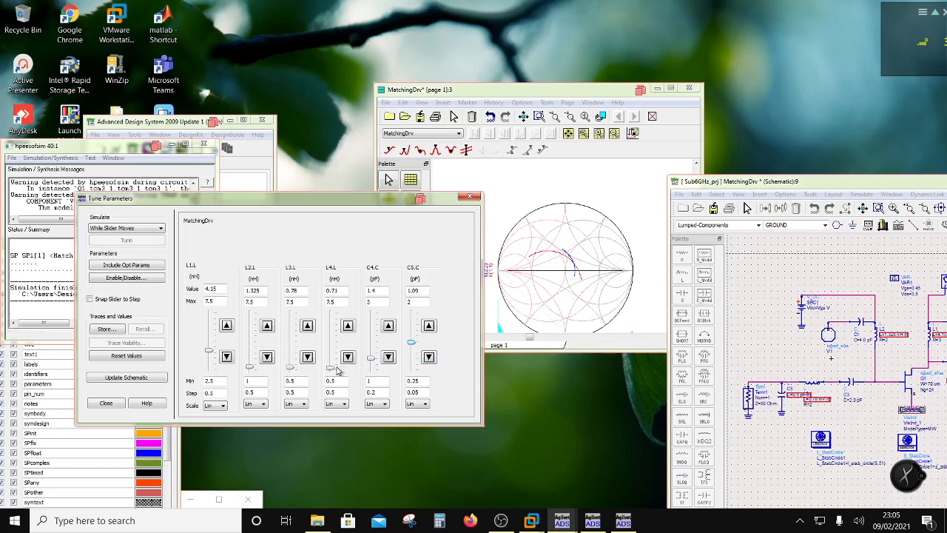
mouse_move(372, 359)
mouse_down()
mouse_move(372, 349)
mouse_move(415, 339)
mouse_up()
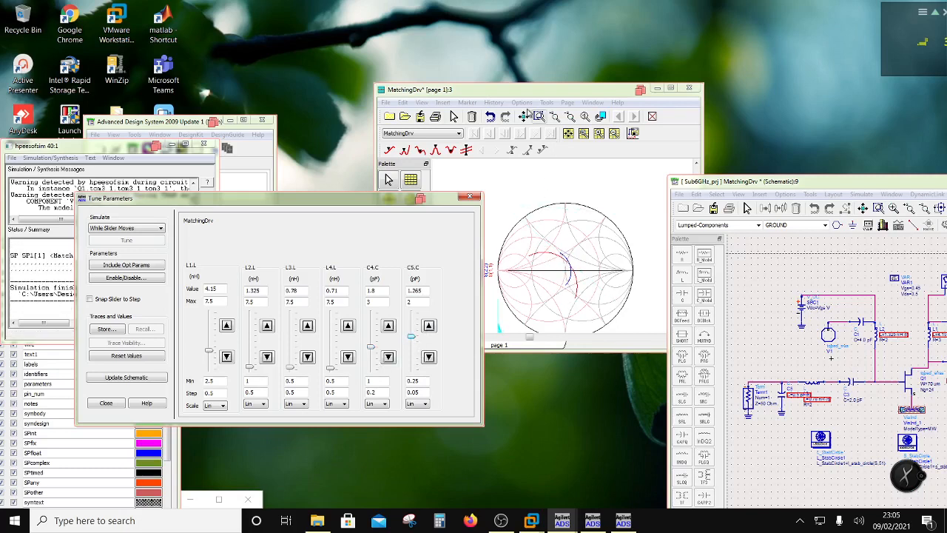
Step: Maximise the results window and make the S(1,1) trace on the Smith chart thicker
drag(525, 92, 438, 111)
click(487, 303)
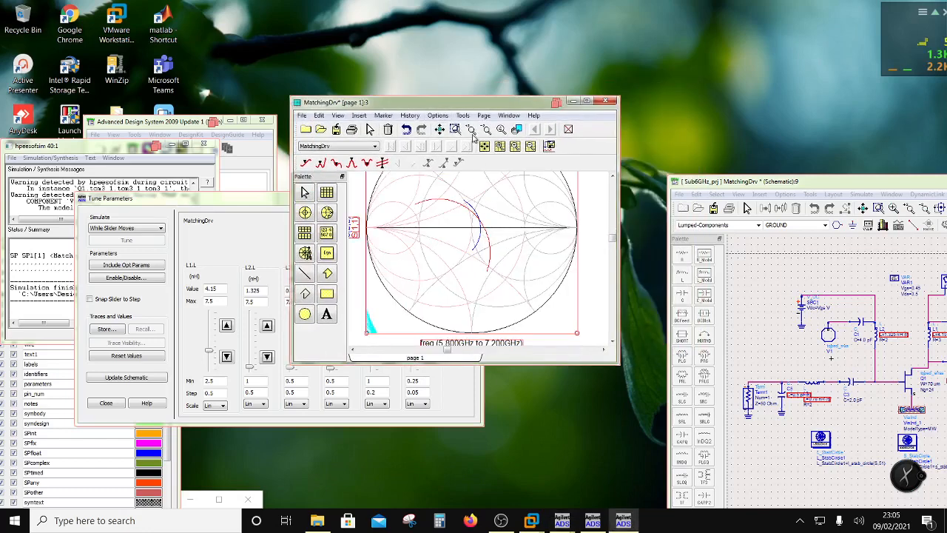
double_click(474, 104)
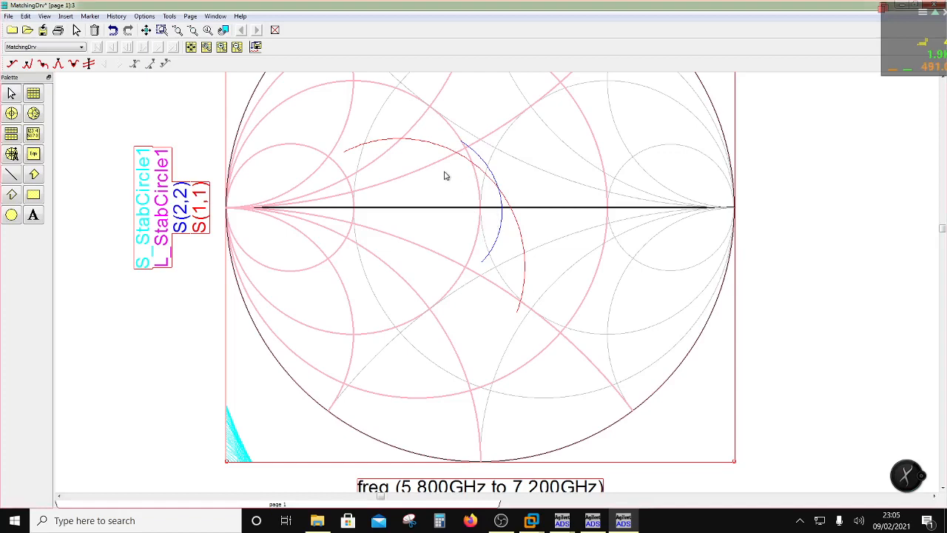
double_click(448, 153)
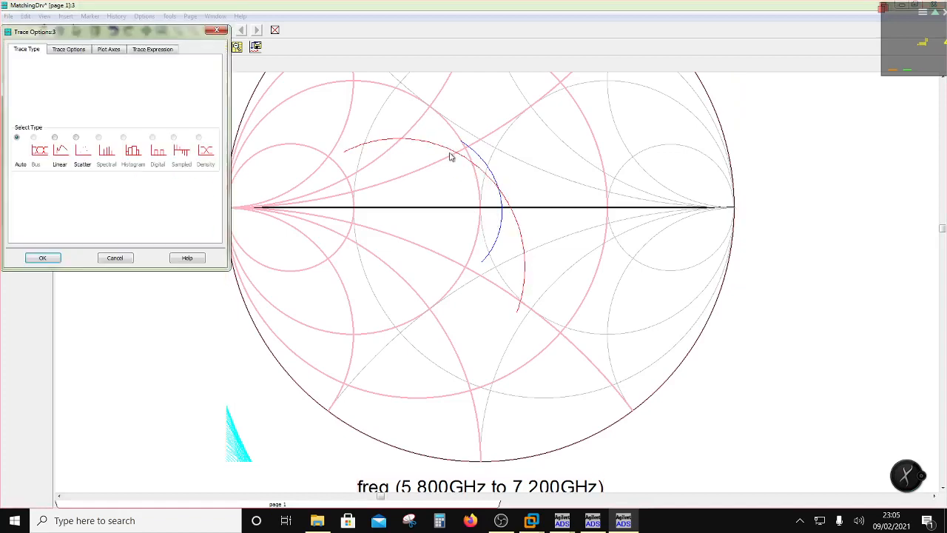
click(99, 54)
click(151, 53)
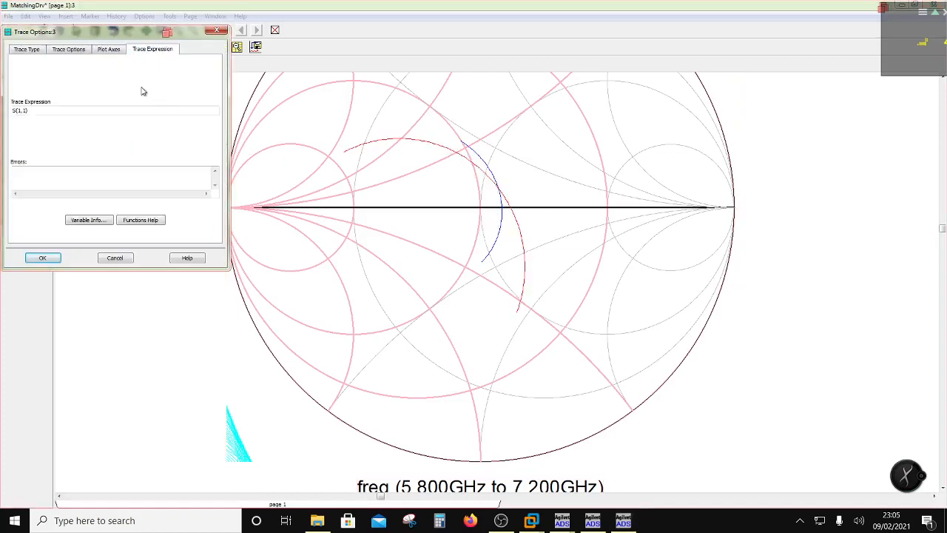
click(84, 51)
click(37, 261)
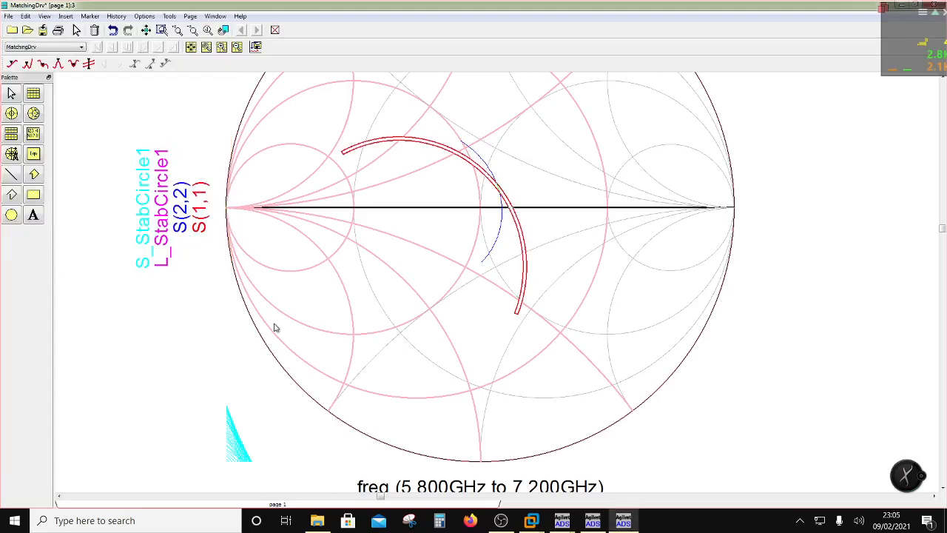
click(462, 257)
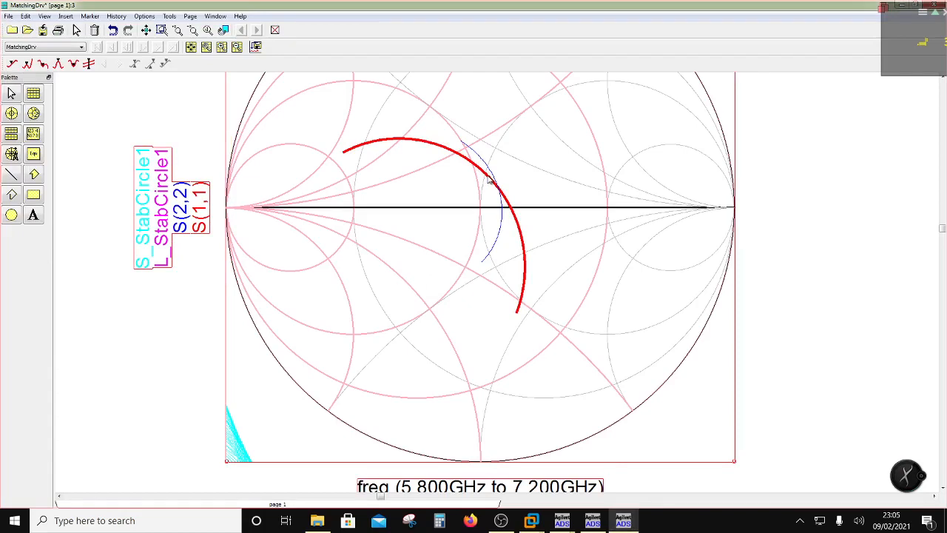
Step: Add a marker to the S(1,1) trace on the Smith chart and move it to 6.590 GHz
click(90, 16)
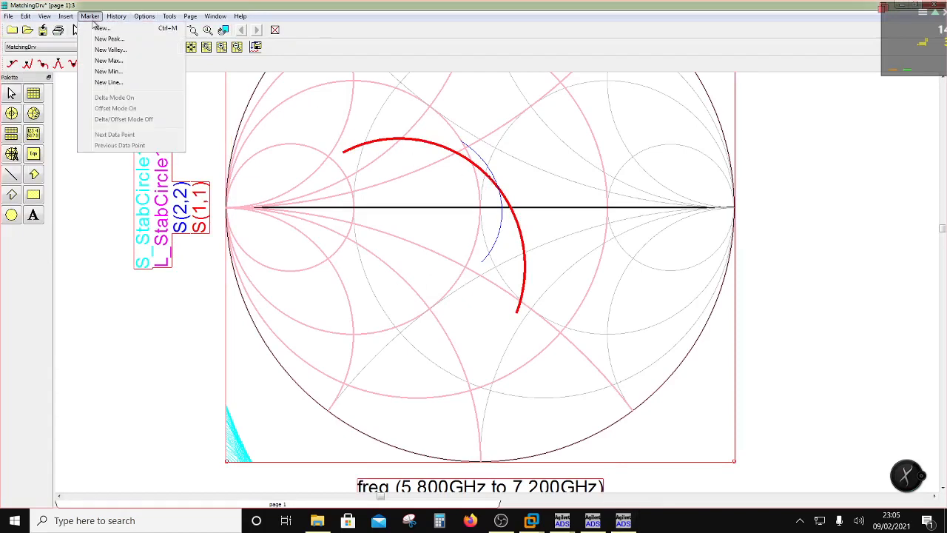
click(102, 28)
click(484, 171)
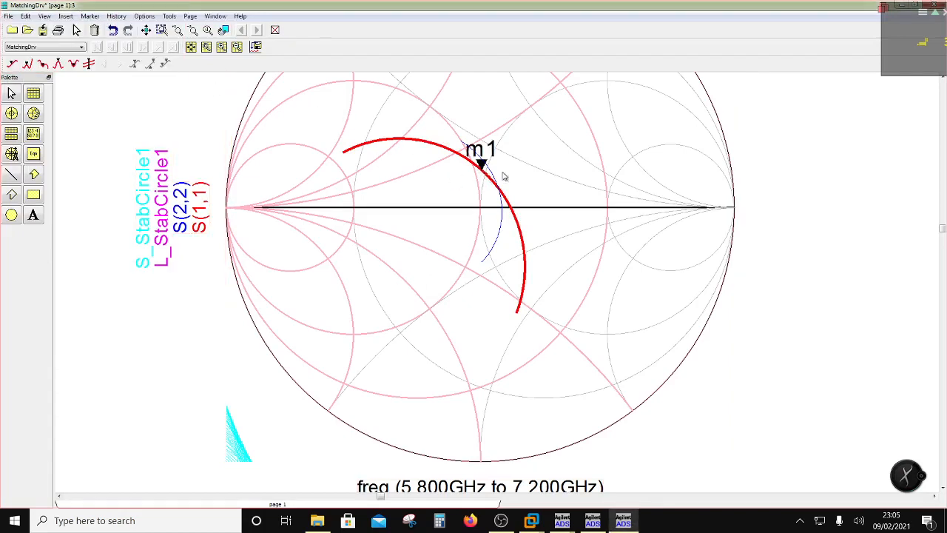
mouse_move(418, 77)
mouse_down()
mouse_move(510, 159)
mouse_move(639, 246)
mouse_up()
click(473, 271)
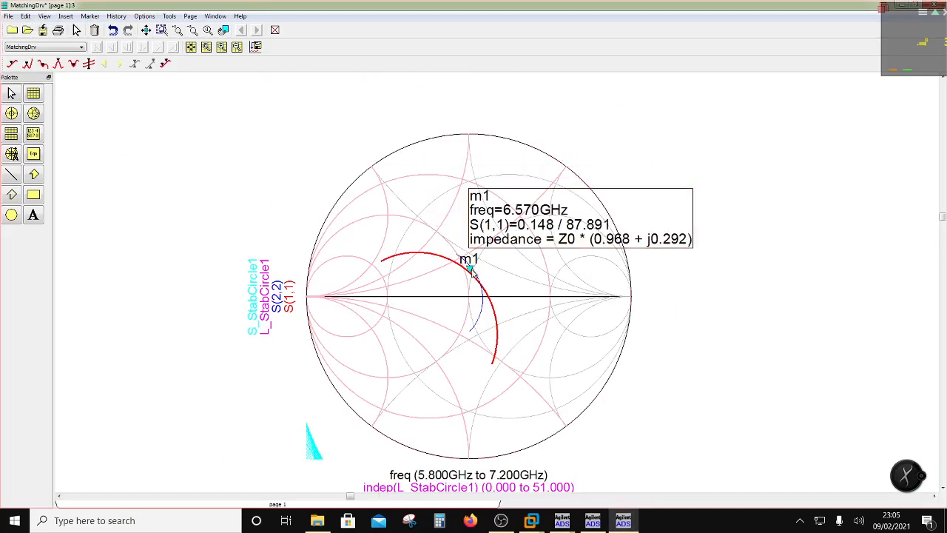
drag(475, 274, 474, 277)
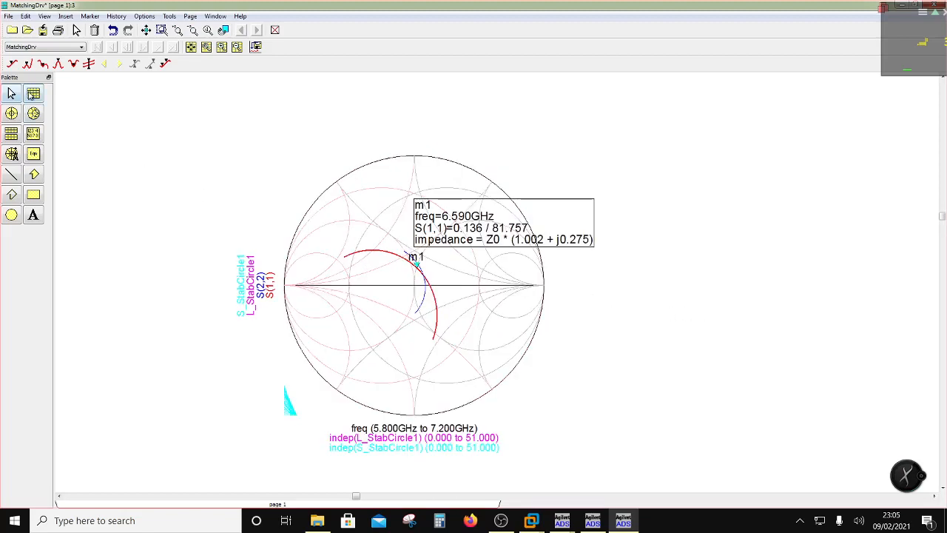
Step: Insert a rectangular plot beside the Smith chart showing S(1,1) and S(2,2) in dB
click(33, 92)
click(634, 211)
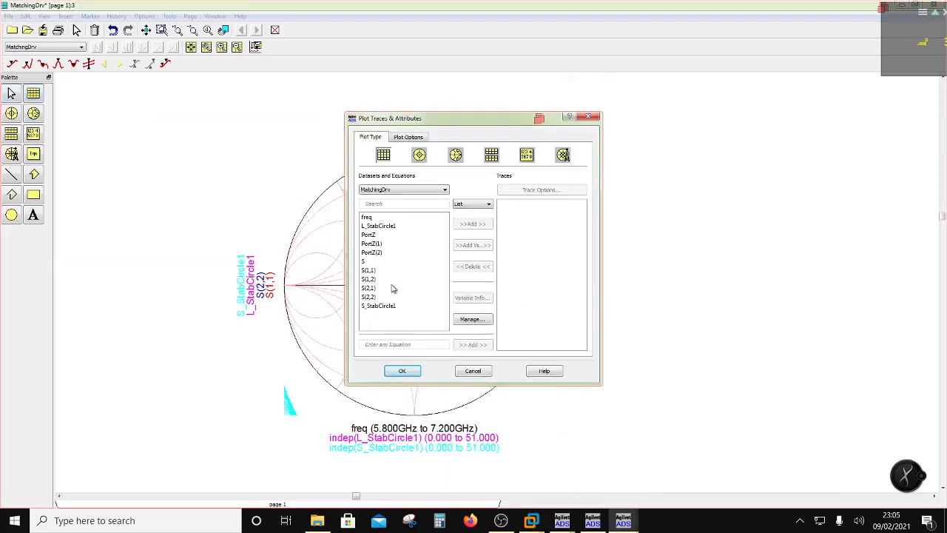
click(375, 270)
click(472, 223)
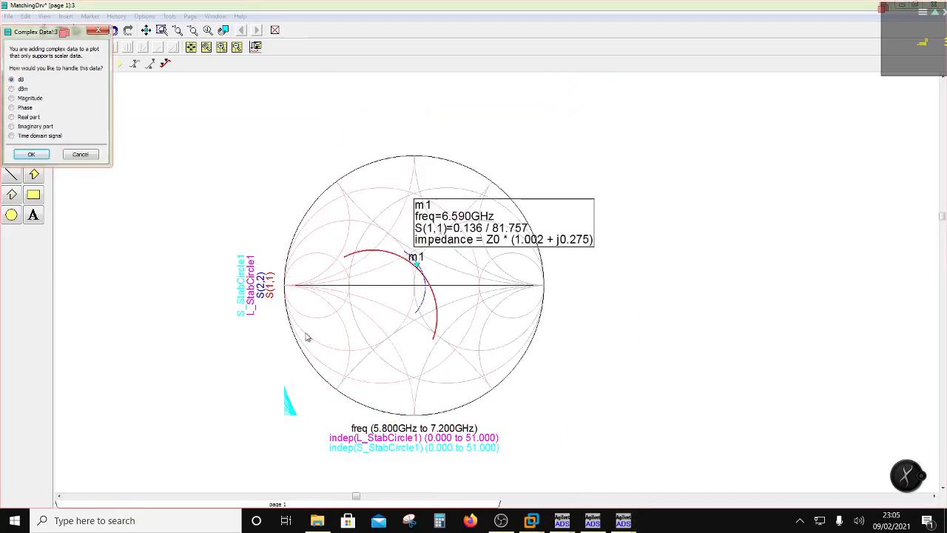
click(32, 156)
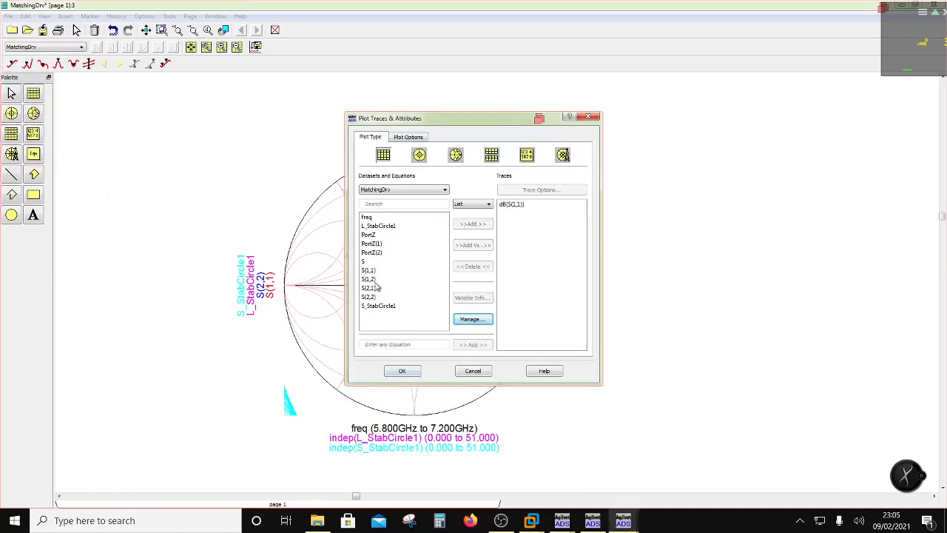
click(369, 296)
click(486, 223)
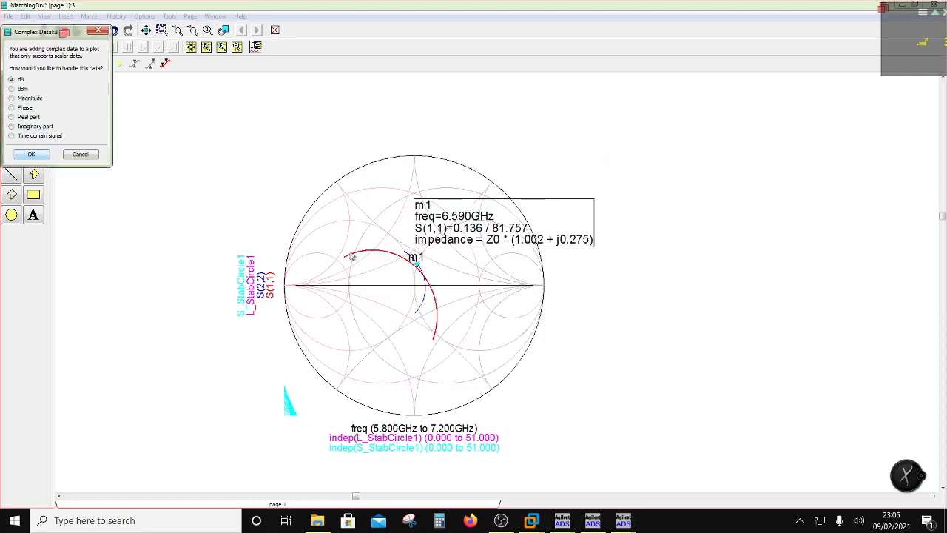
click(32, 154)
click(422, 369)
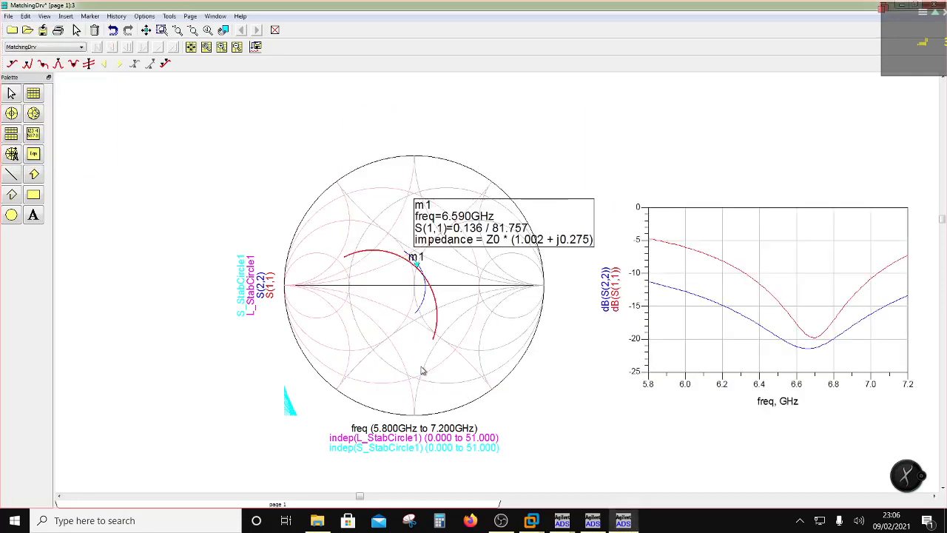
scroll(849, 296, down, 1)
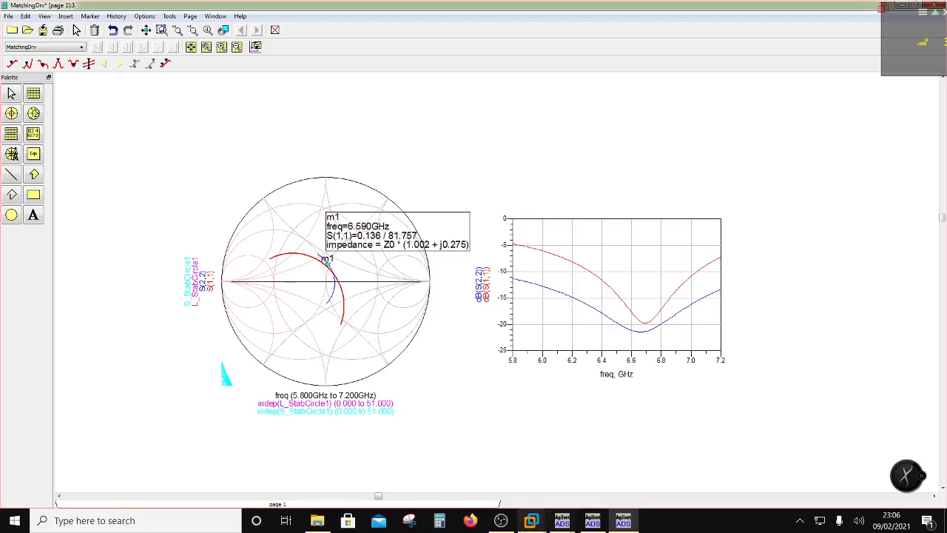
Step: Return to the schematic, write the tuned values back to it and end the tuning session
mouse_move(549, 522)
mouse_move(561, 522)
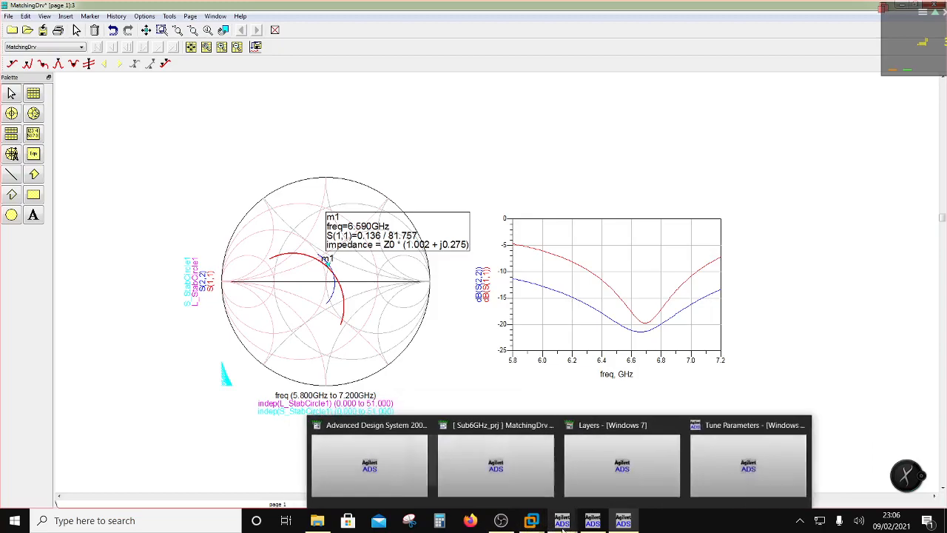
click(549, 501)
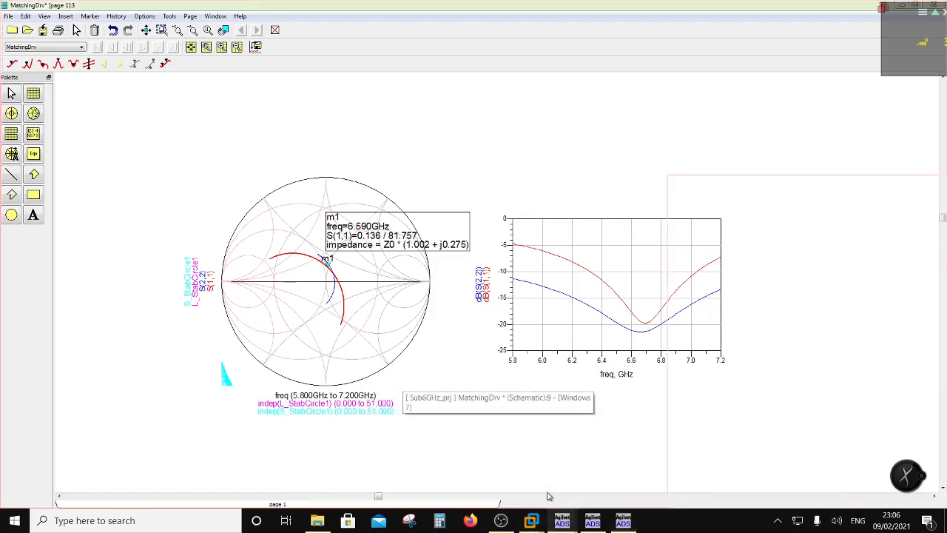
drag(772, 183, 477, 141)
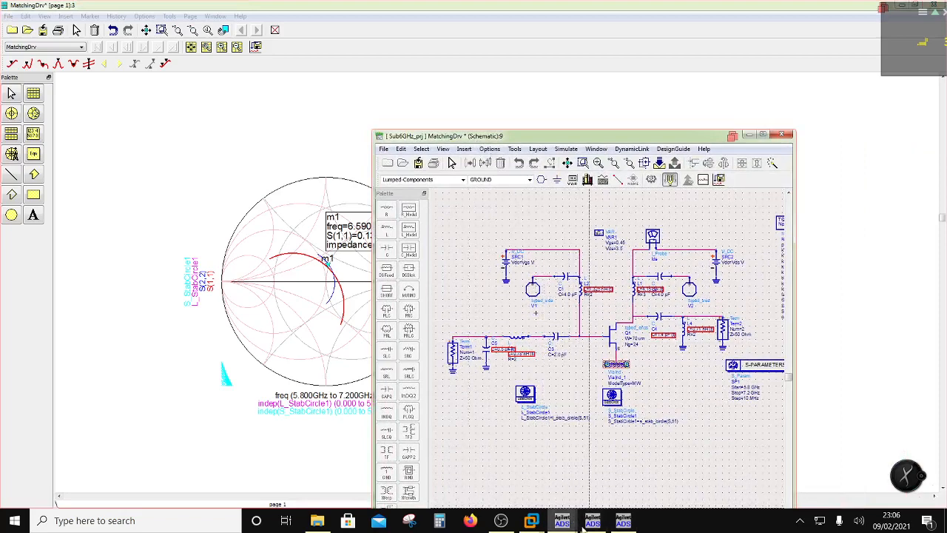
mouse_move(562, 521)
click(714, 479)
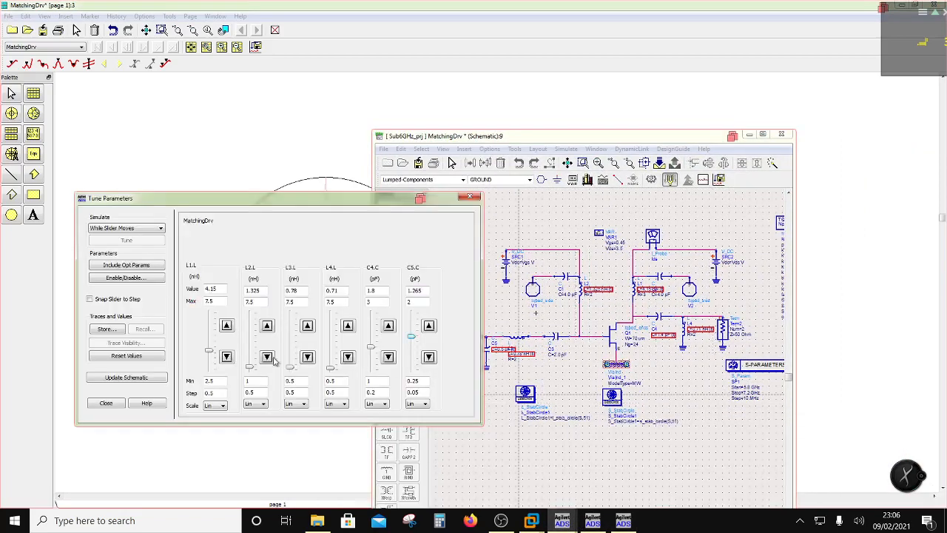
click(100, 378)
click(106, 402)
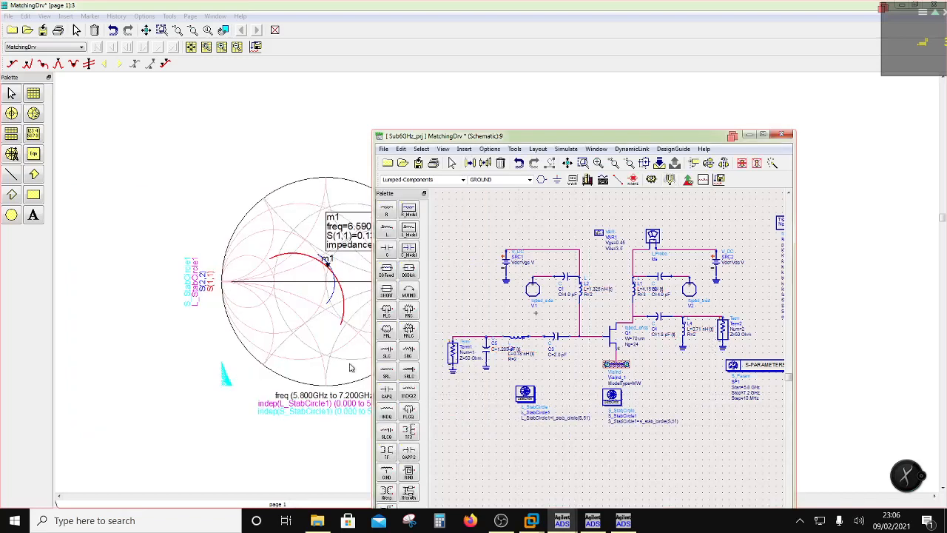
Step: Select the input network from Term1 to C3 and create a new blank schematic in the Sub6GHz_prj project
drag(471, 320, 576, 385)
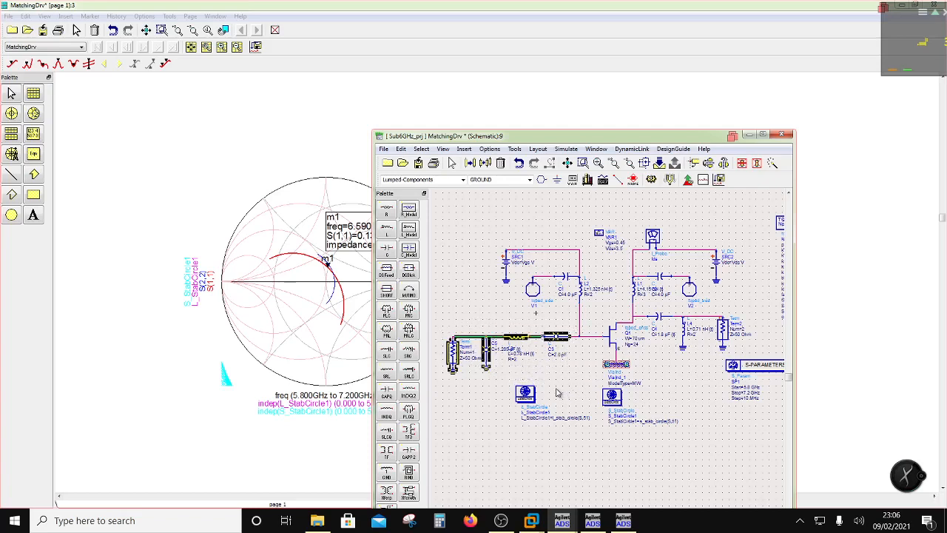
click(554, 524)
click(428, 466)
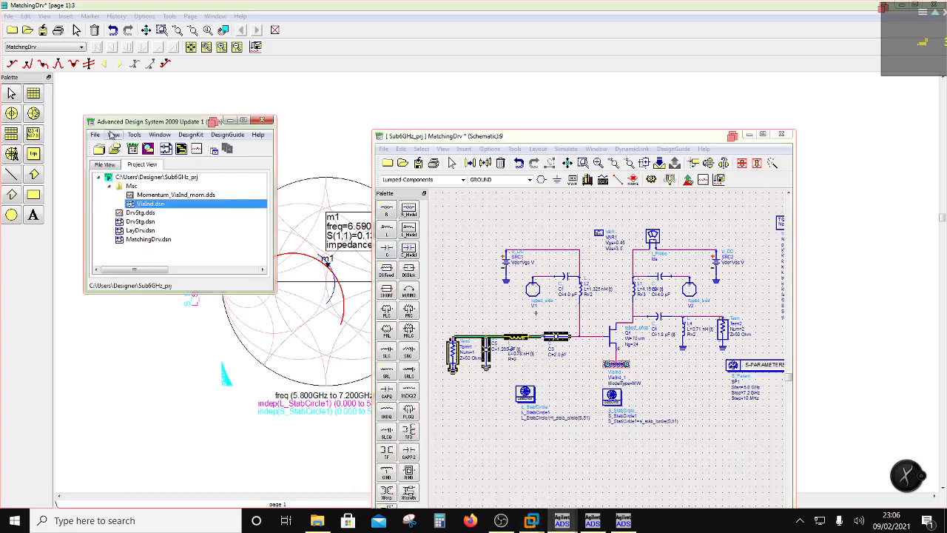
right_click(137, 177)
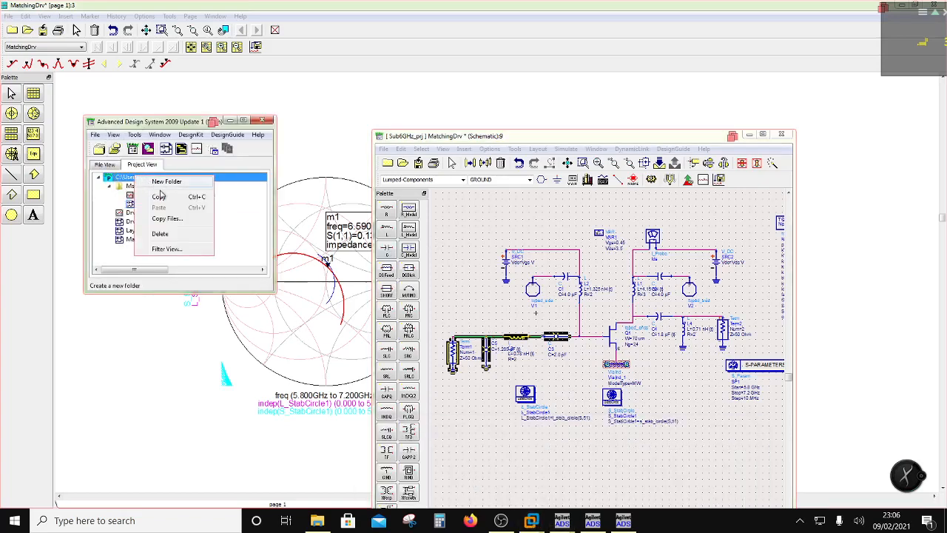
click(164, 148)
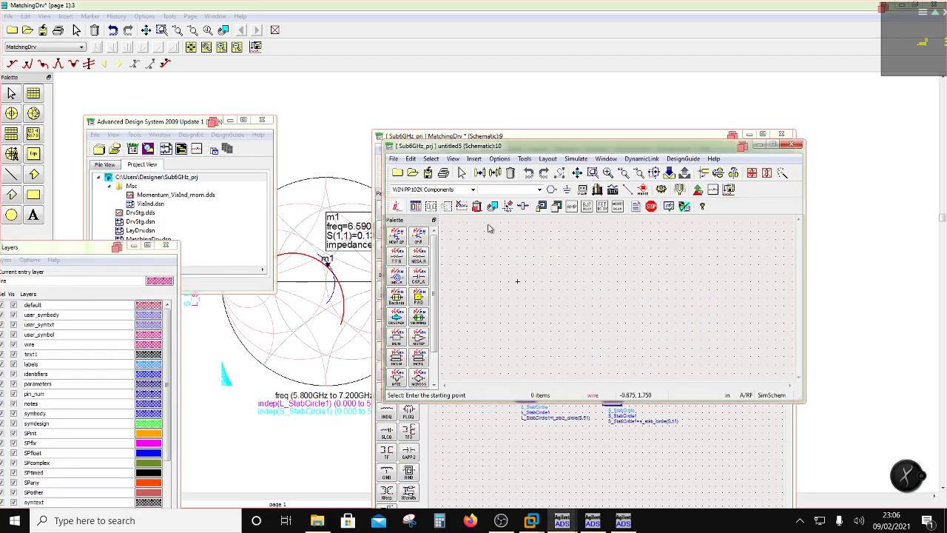
Step: Save the new blank schematic in the project's networks folder as ScrMatch
drag(506, 152, 358, 220)
click(248, 230)
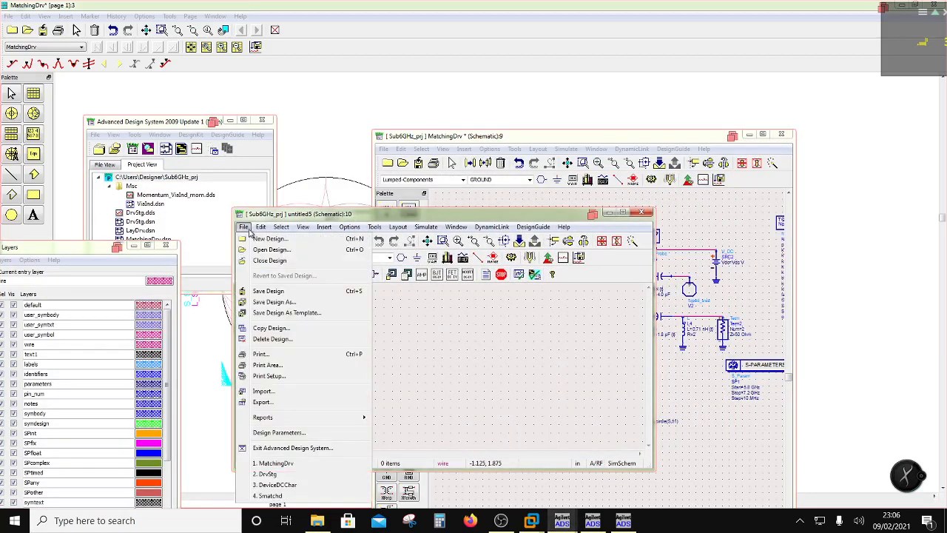
click(274, 302)
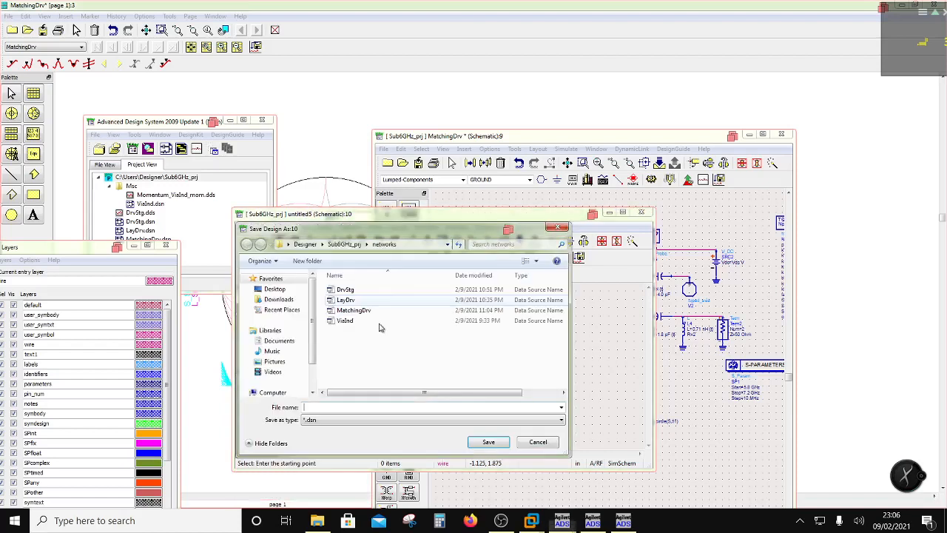
text(Sc)
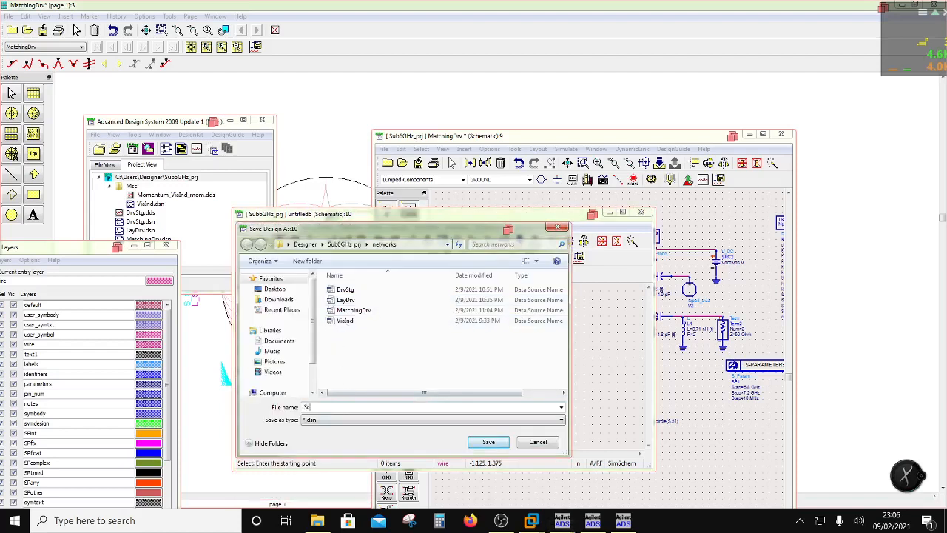
text(rMatch)
click(489, 442)
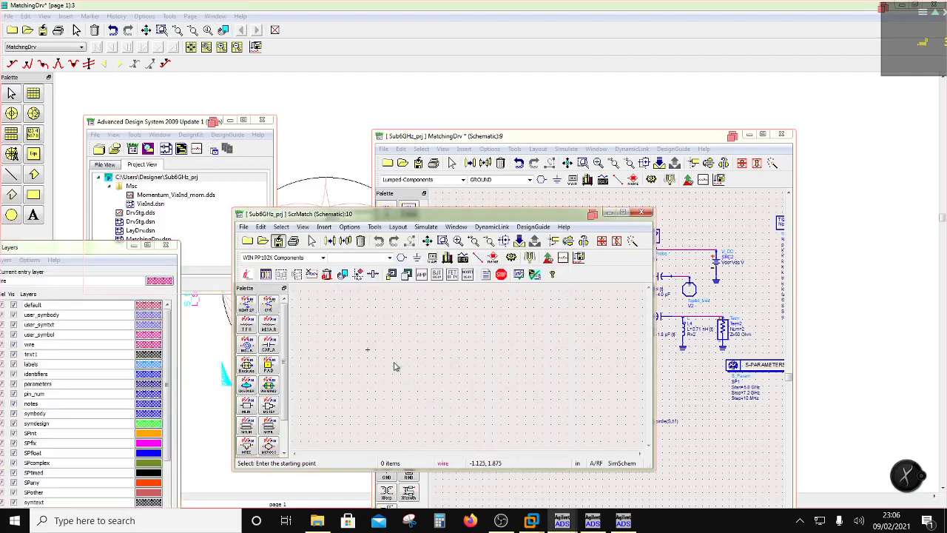
Step: Paste the copied input network from Term1 to C3 into the ScrMatch schematic
key(ctrl+v)
click(375, 373)
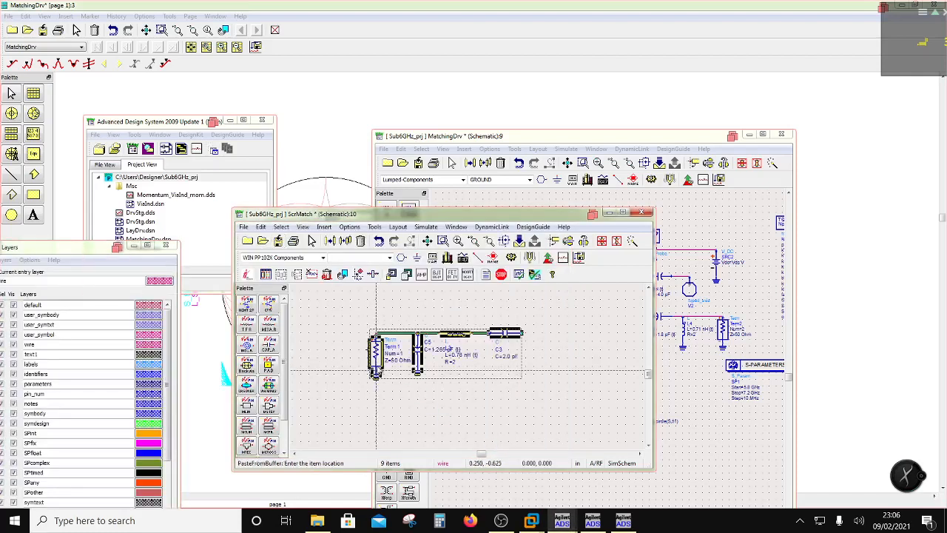
click(544, 368)
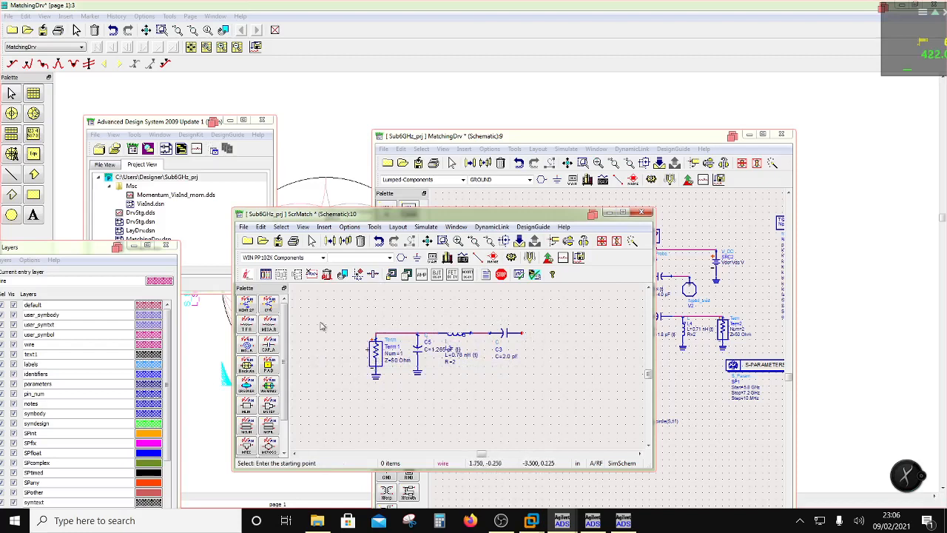
Step: Place a grounded 50 Ohm S-parameter termination after C3 and wire it to the capacitor's open end
click(322, 257)
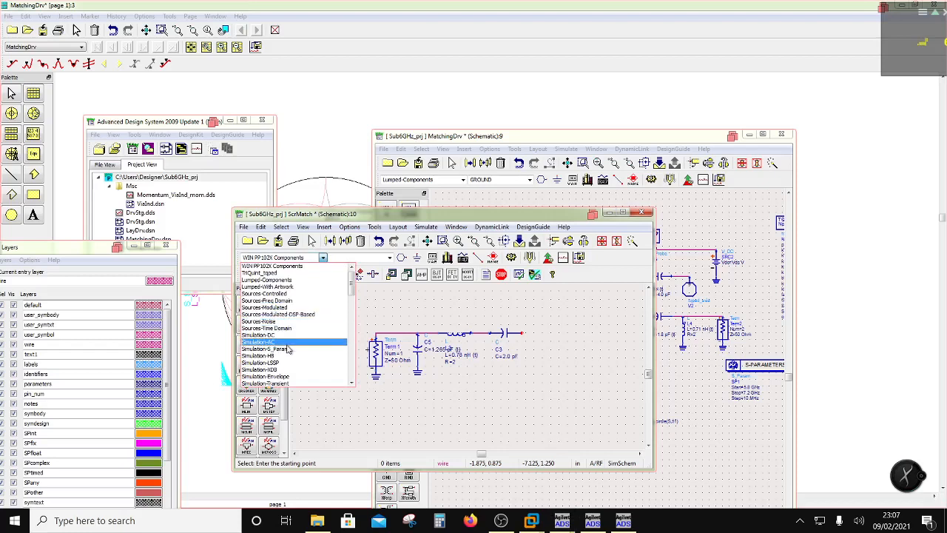
click(282, 342)
click(268, 342)
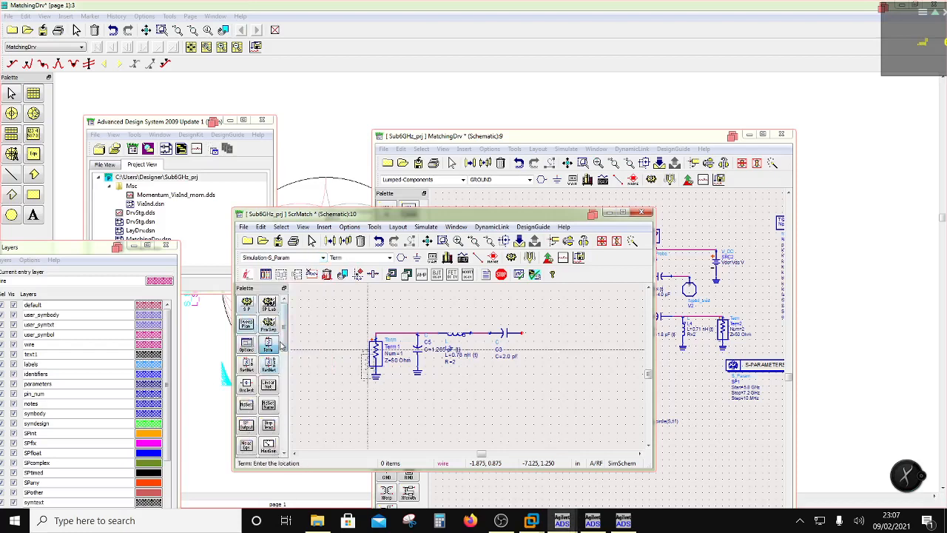
click(545, 338)
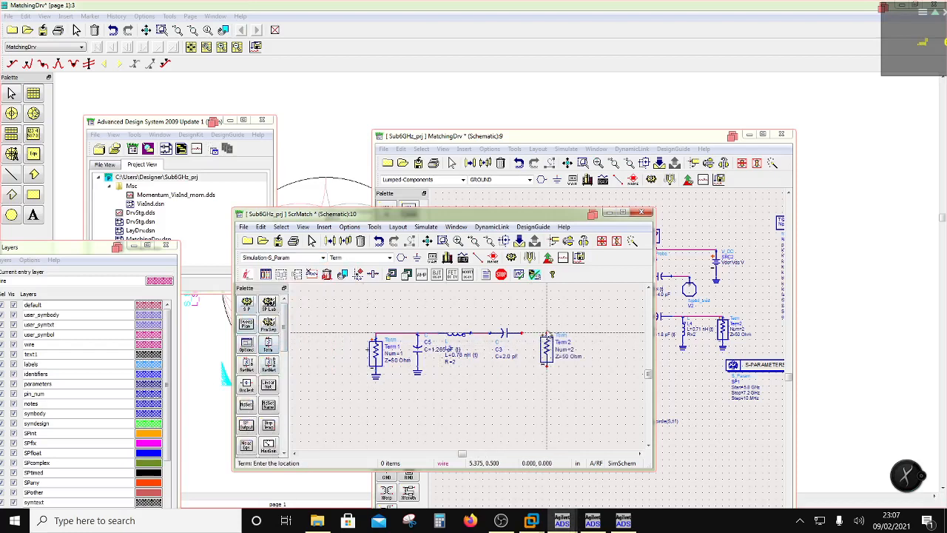
click(416, 257)
click(477, 257)
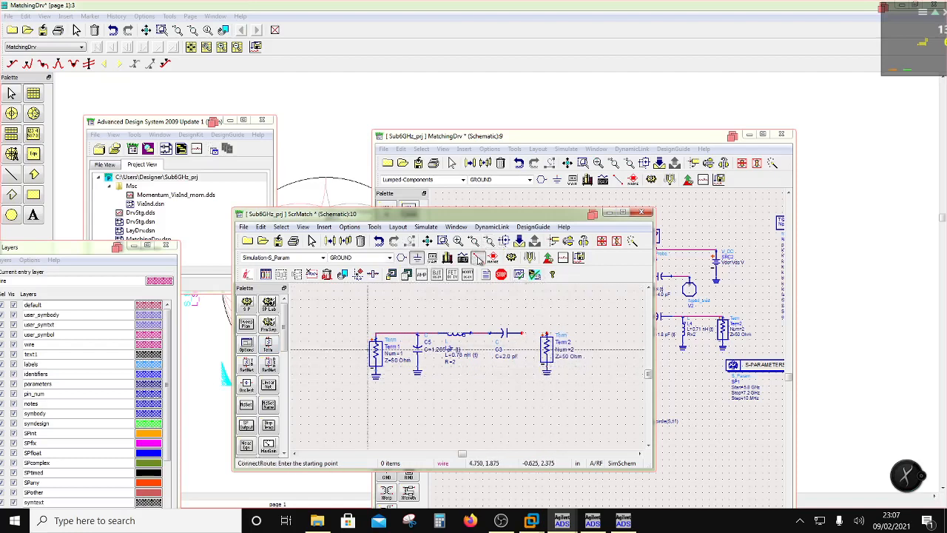
click(520, 334)
click(547, 333)
key(Escape)
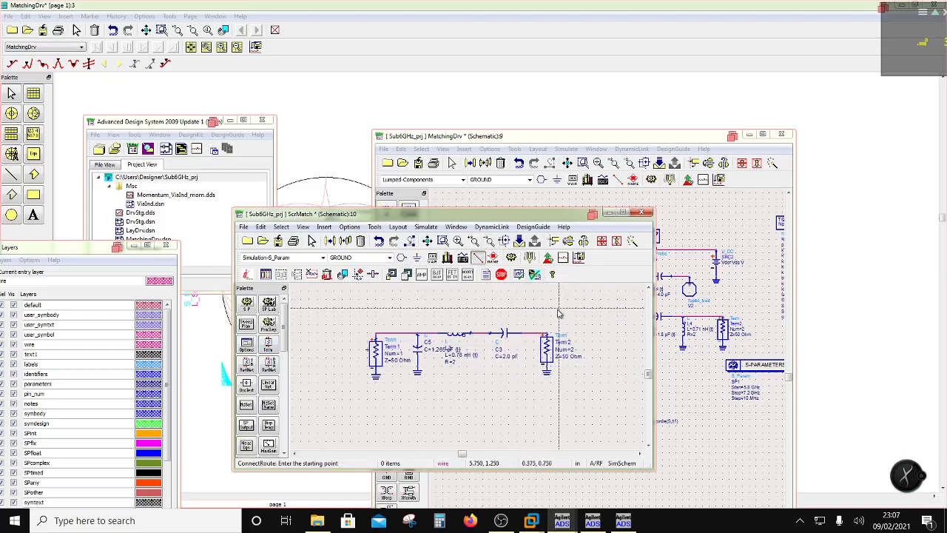
Step: Add an S-parameter simulation controller sweeping linearly from 5.8 GHz to 7.2 GHz in 10 MHz steps
click(247, 303)
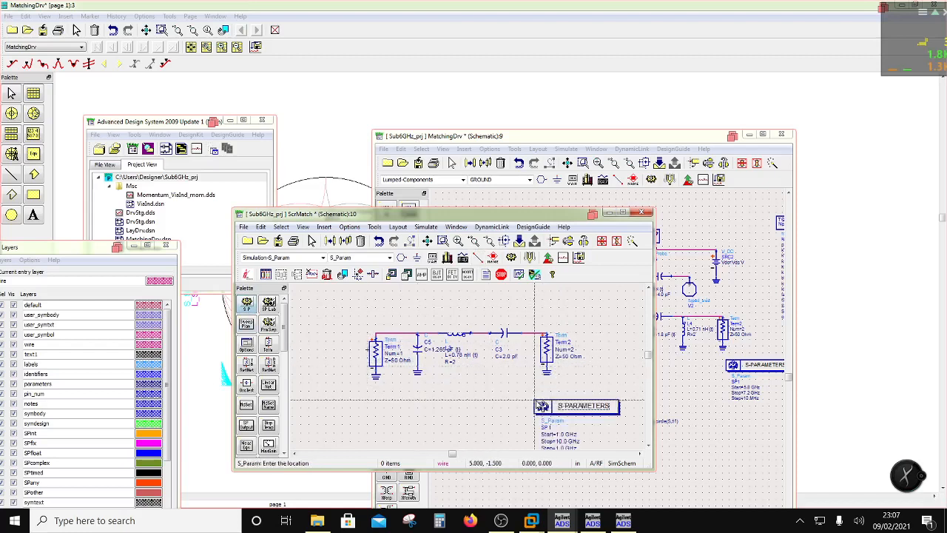
click(576, 408)
double_click(576, 408)
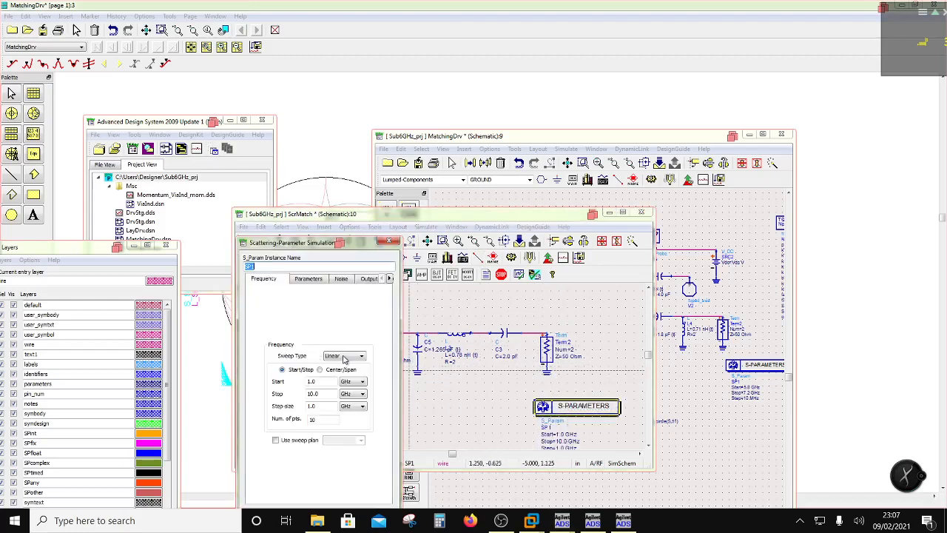
double_click(310, 381)
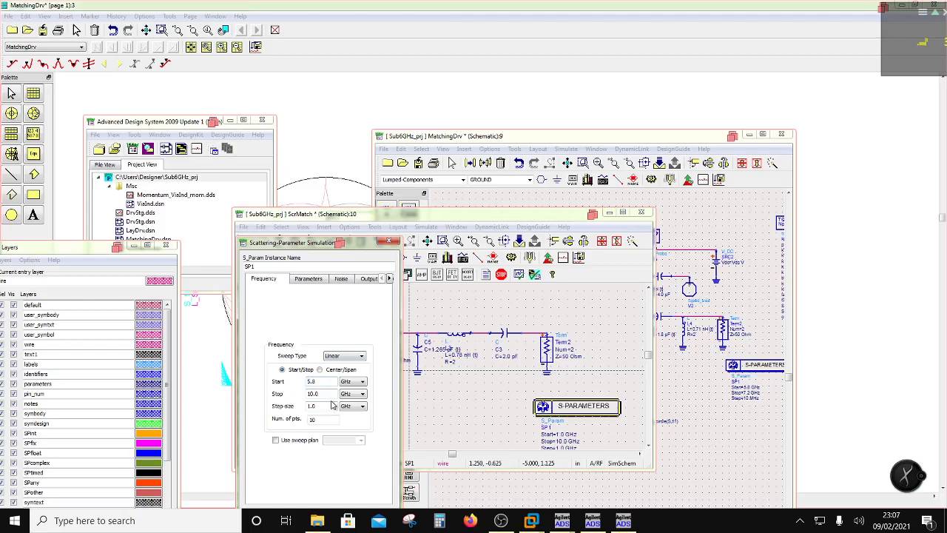
key(Tab)
drag(326, 243, 324, 194)
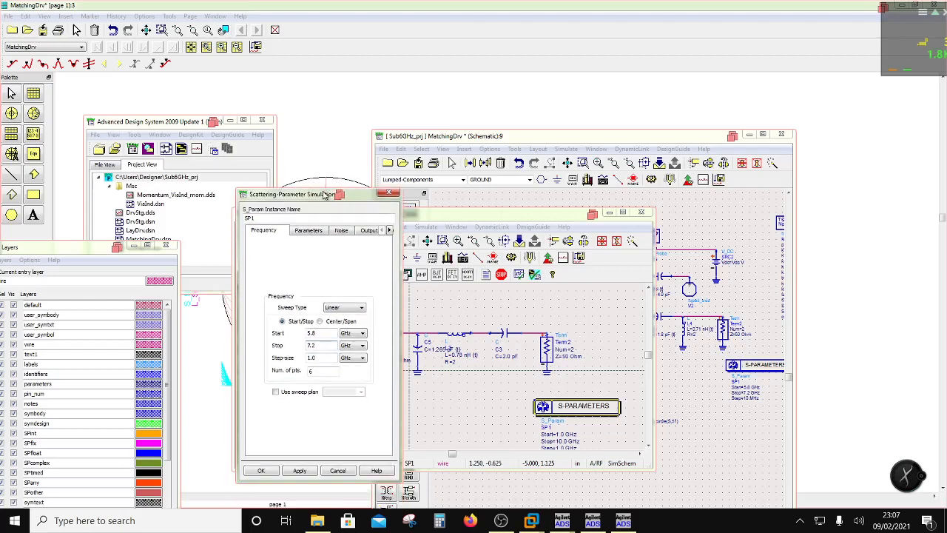
click(355, 359)
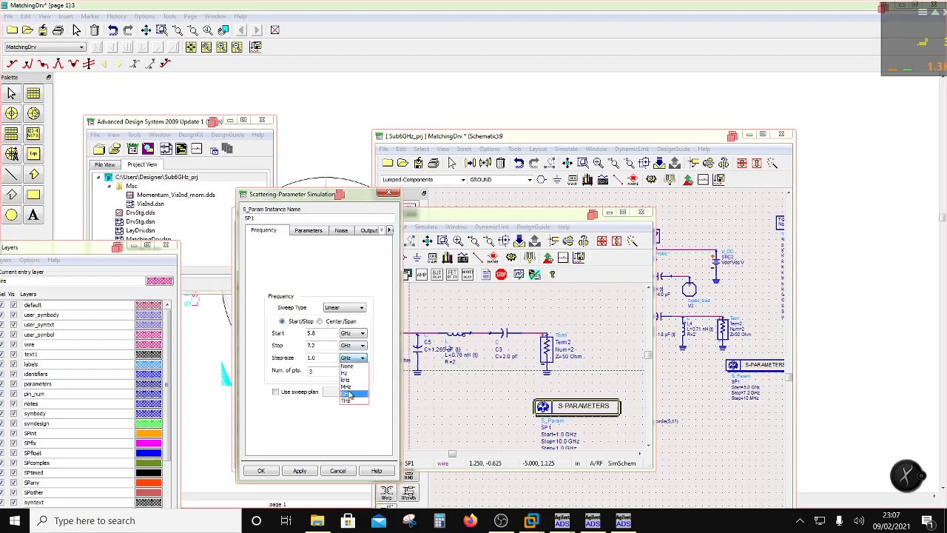
click(346, 382)
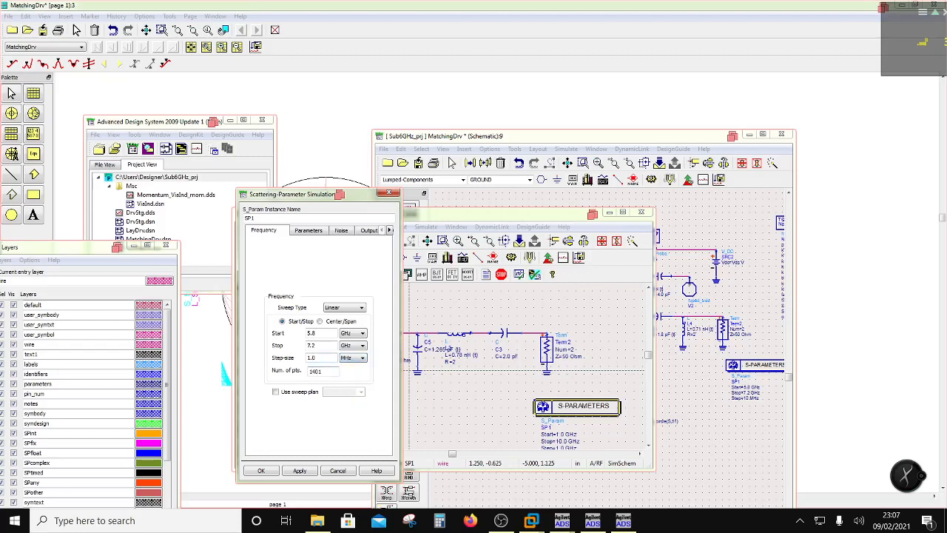
click(261, 471)
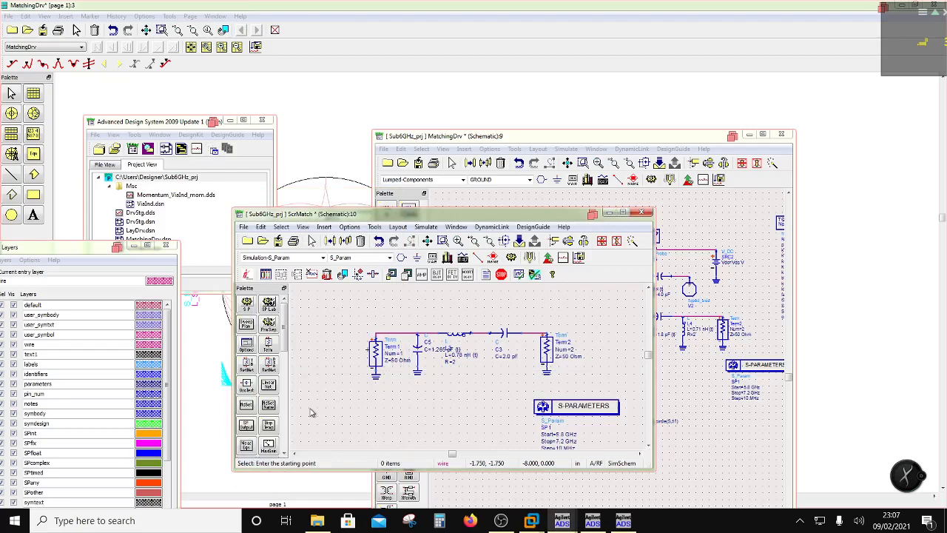
Step: Simulate the ScrMatch design and plot S(2,2) on a Smith chart in its data display
click(538, 273)
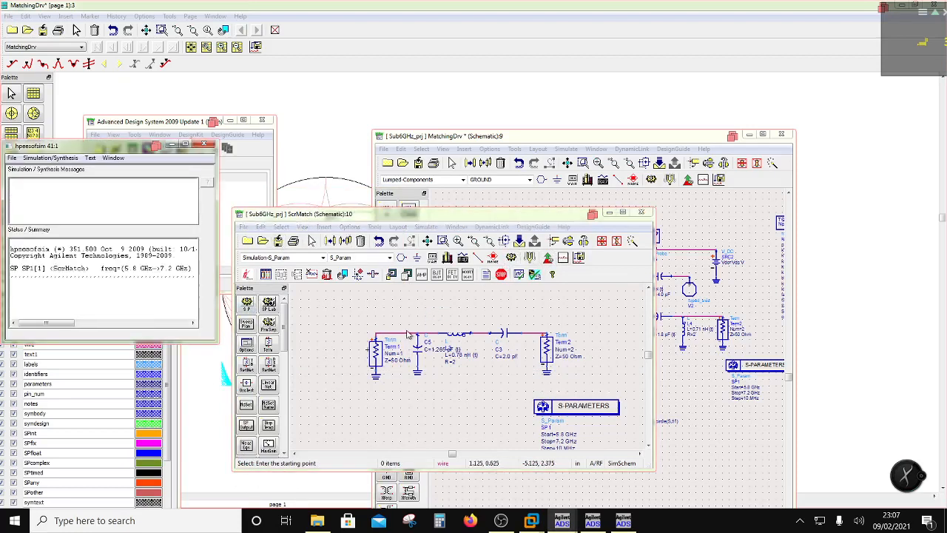
click(128, 182)
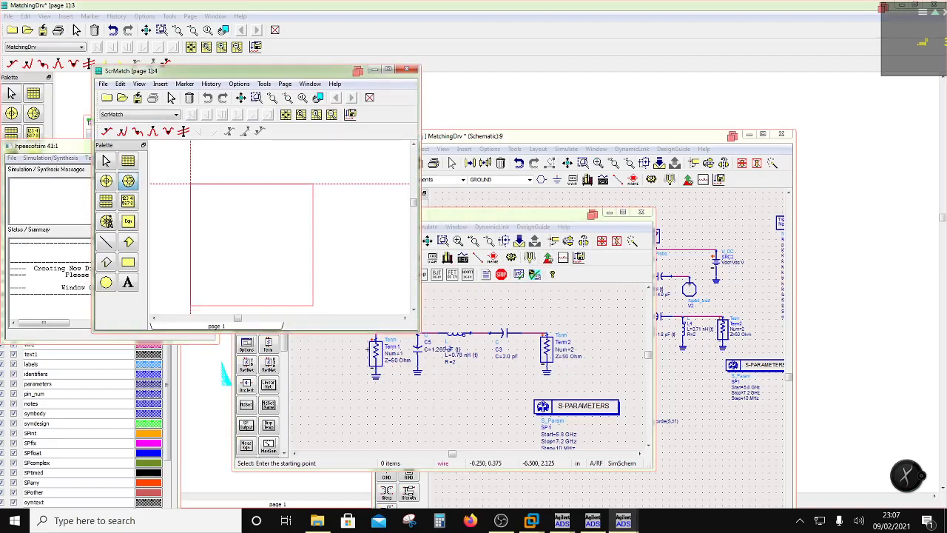
click(193, 189)
click(370, 287)
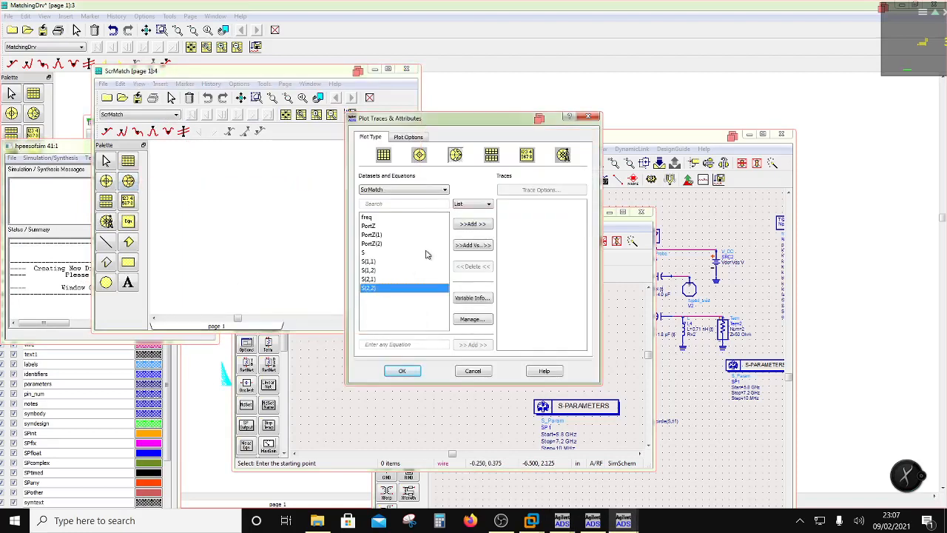
click(463, 226)
click(406, 370)
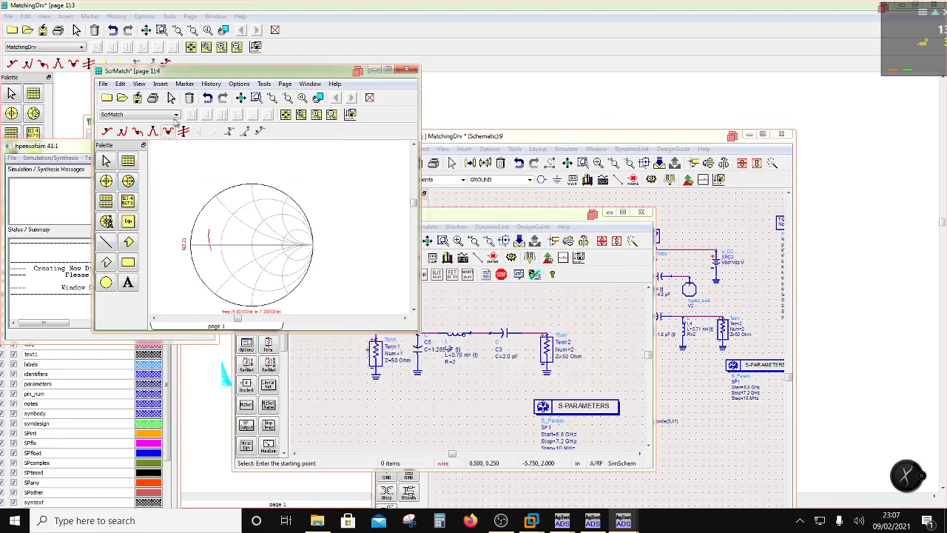
Step: Add a marker to the S(2,2) trace at 6.550 GHz and move its readout to the chart's upper right edge
click(160, 83)
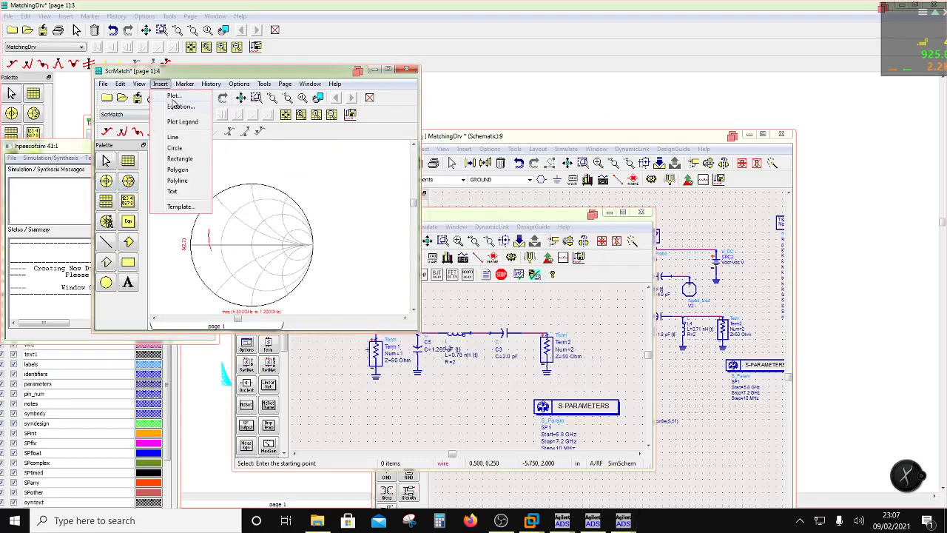
click(189, 96)
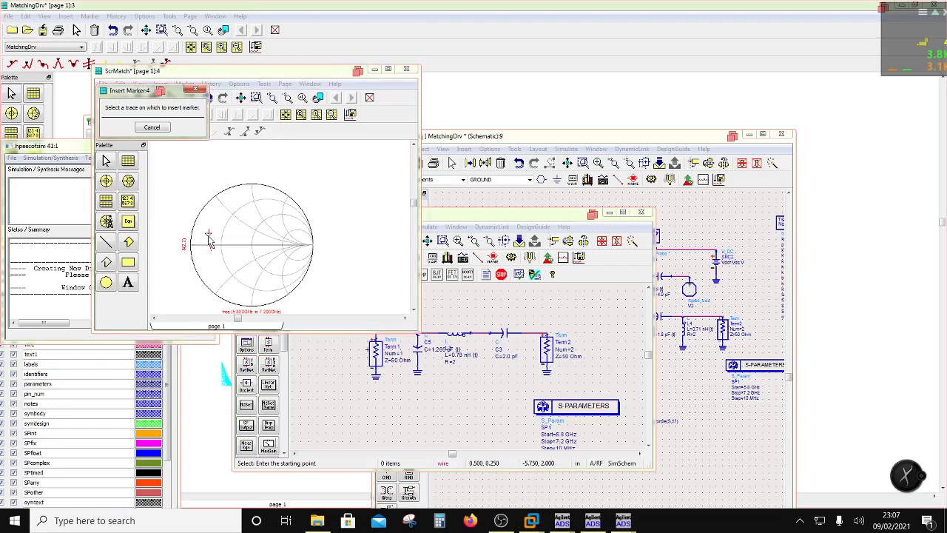
click(209, 244)
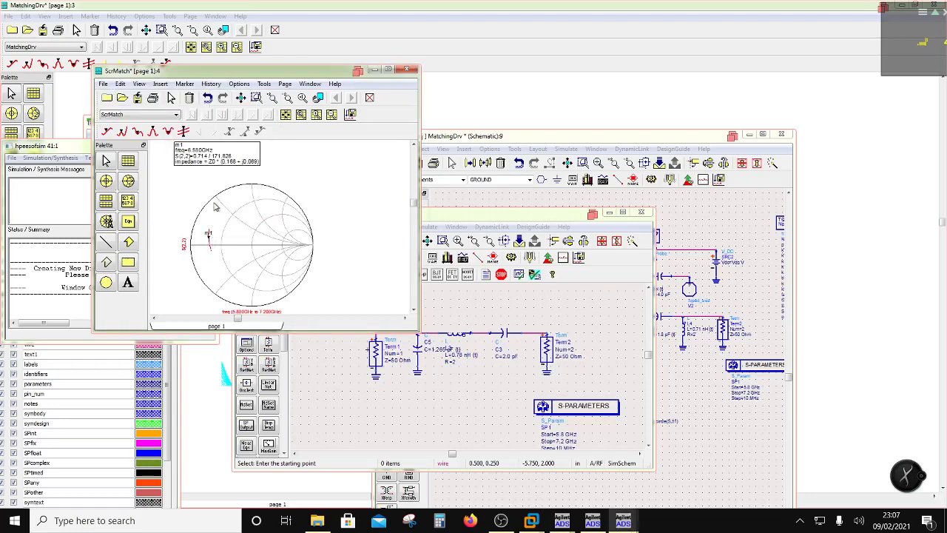
mouse_move(220, 163)
mouse_down()
mouse_move(296, 198)
mouse_move(288, 243)
mouse_up()
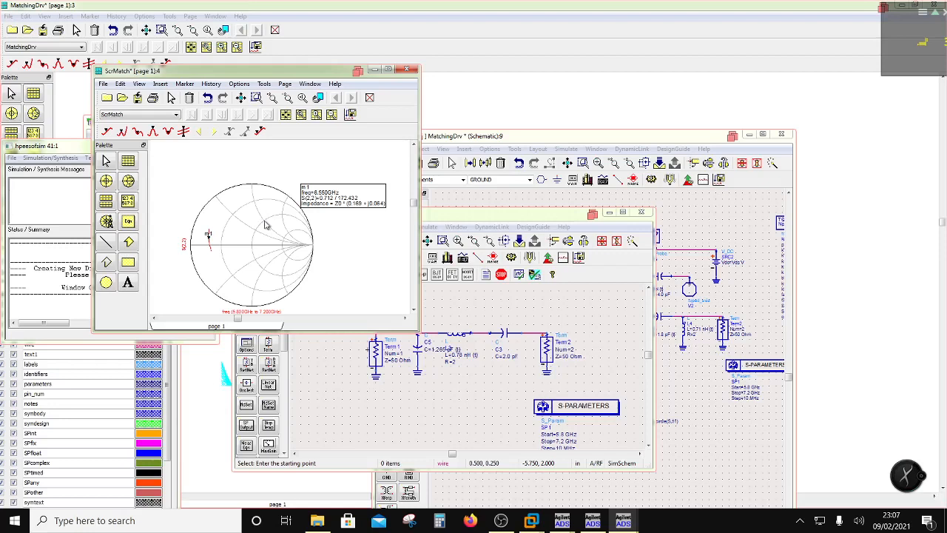
Step: Set the Smith chart reference impedance Zo of marker m1 to 50
double_click(308, 187)
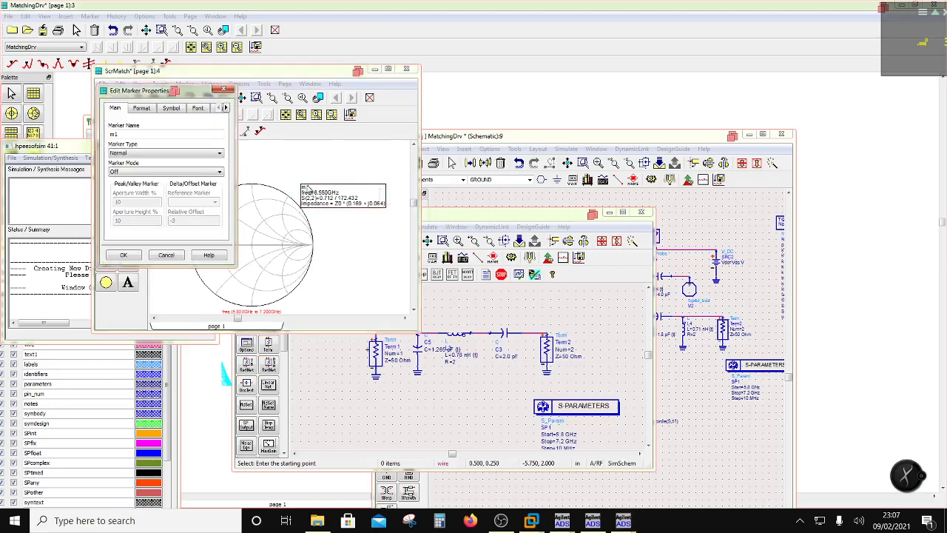
click(142, 108)
click(214, 221)
click(193, 272)
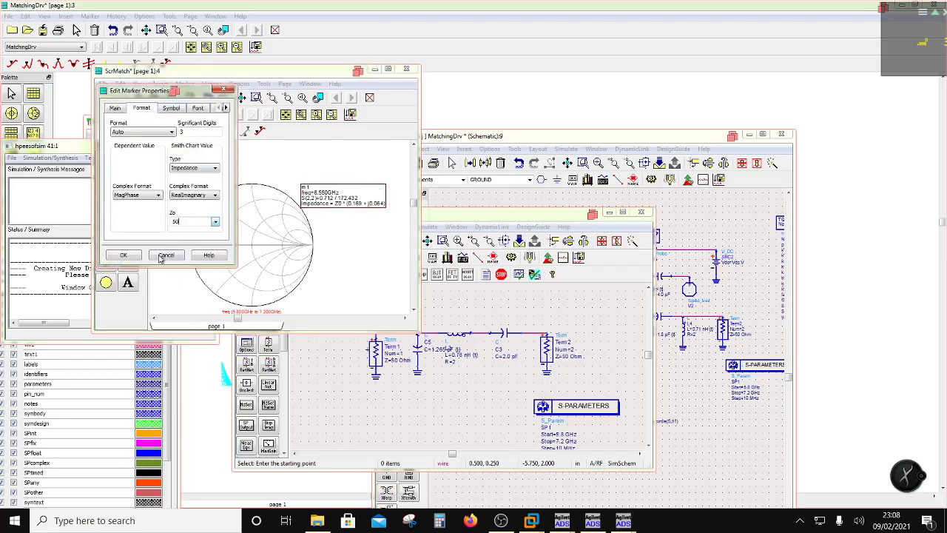
click(160, 256)
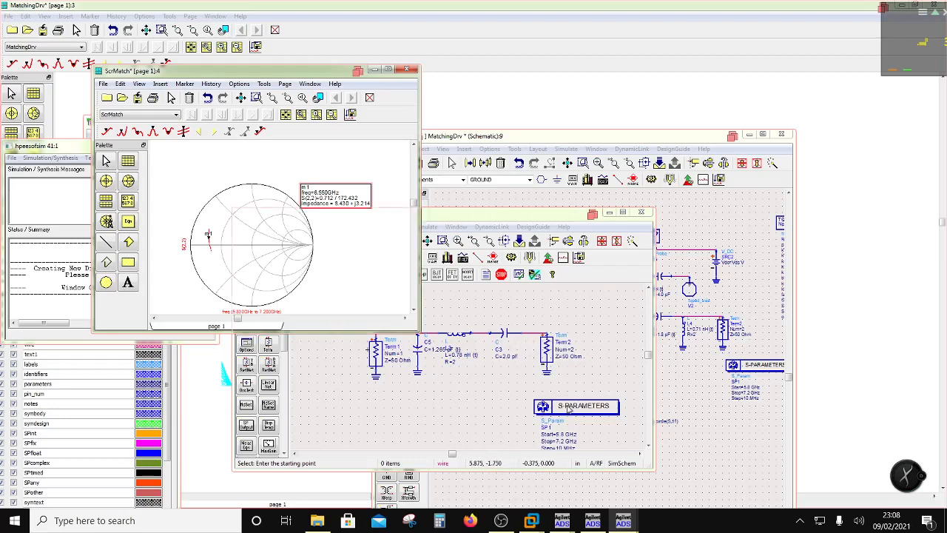
Step: Move the S-parameter controller above Term2 and place a copy of Term2 with its ground directly below the original
drag(563, 415, 600, 312)
drag(527, 315, 583, 399)
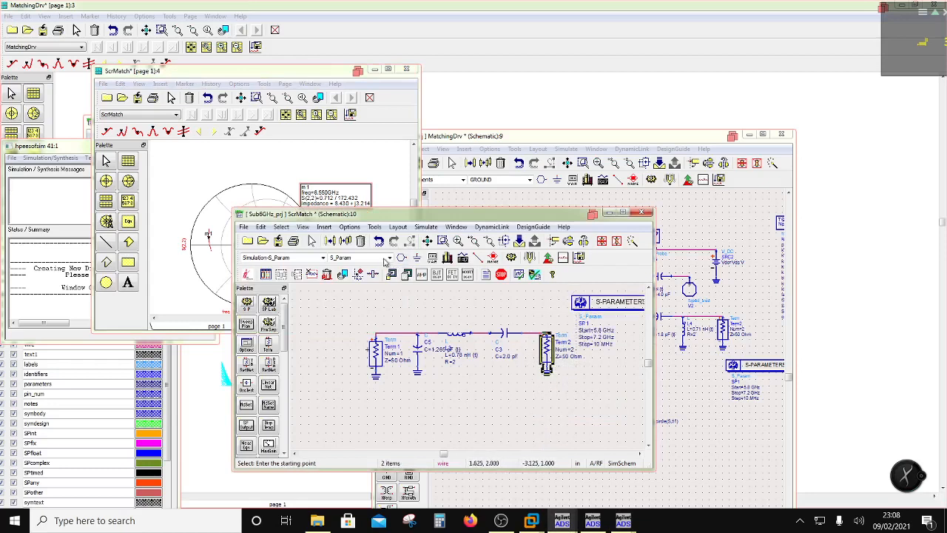
click(344, 241)
click(548, 338)
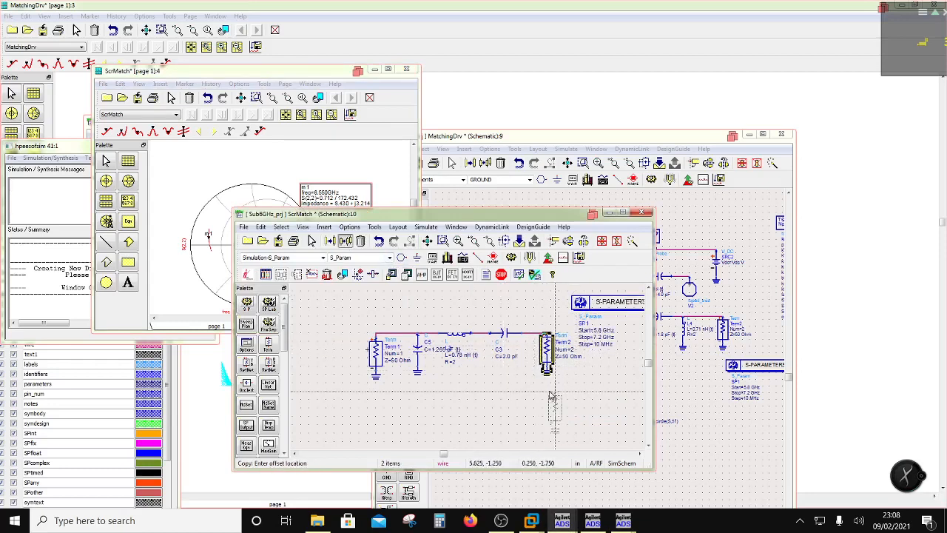
click(547, 395)
key(Escape)
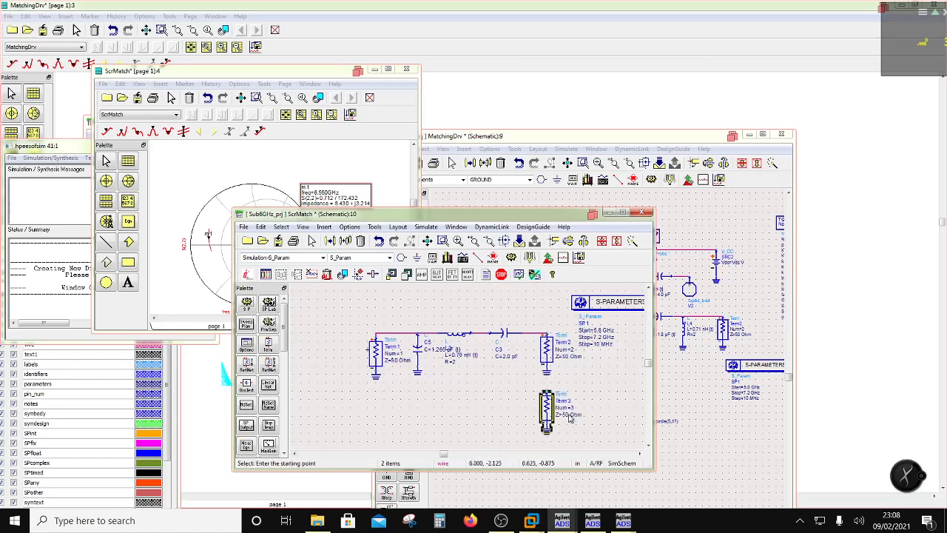
Step: Set the reference impedance of the copied termination Term3 to 8.43-j*3.214 Ohm
click(570, 414)
double_click(548, 417)
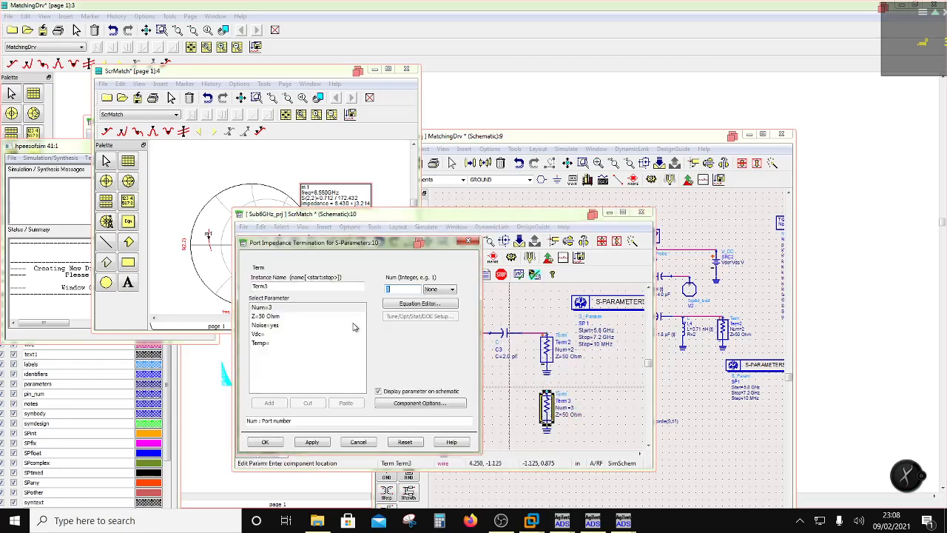
click(302, 316)
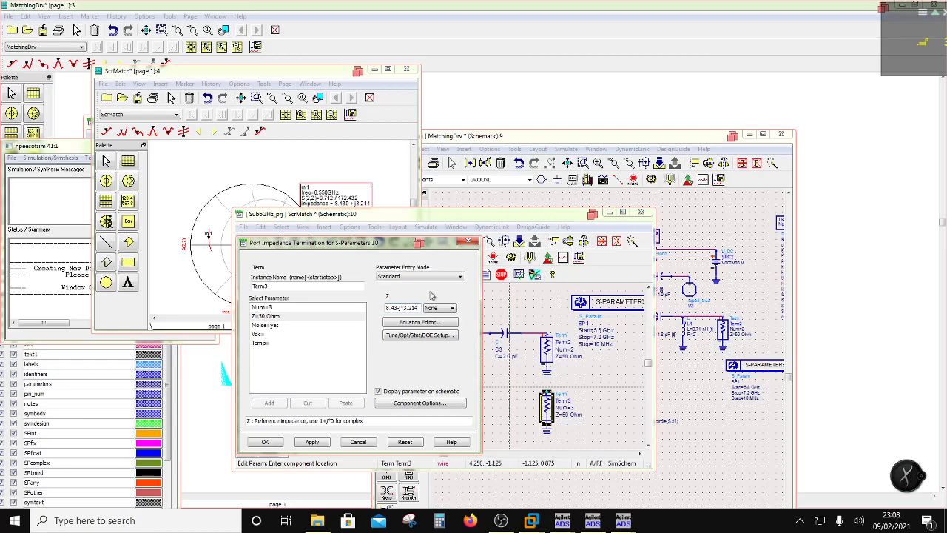
click(437, 314)
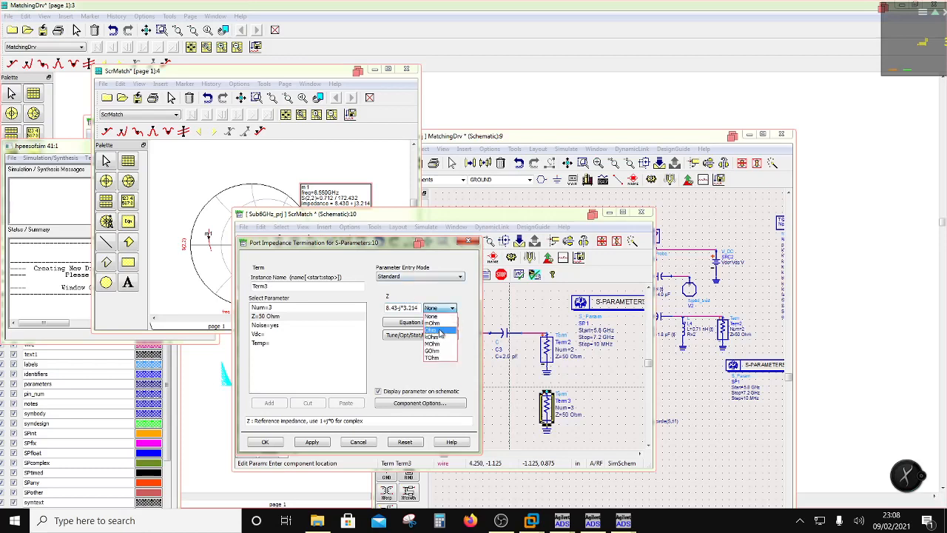
click(437, 321)
click(278, 442)
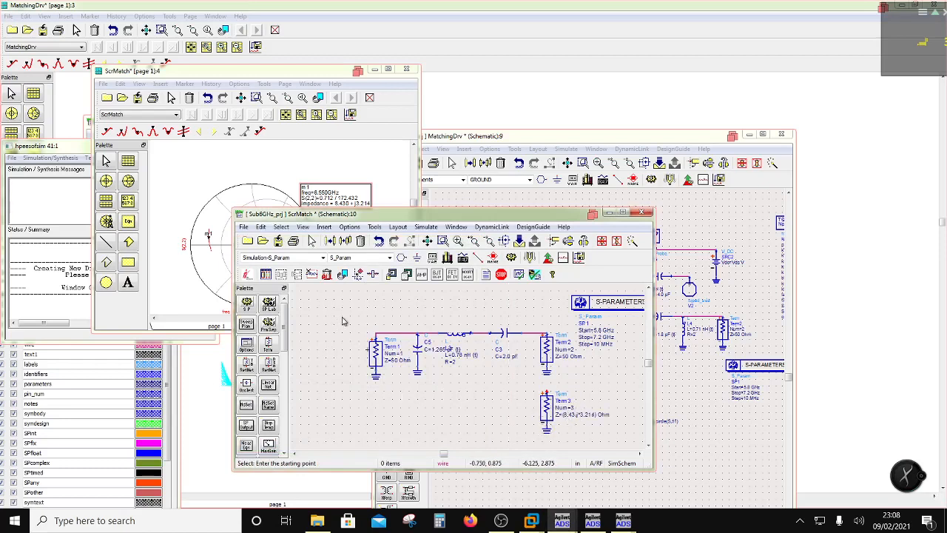
Step: Place a new Term directly below Term1, level with Term3, and ground its lower terminal
click(267, 344)
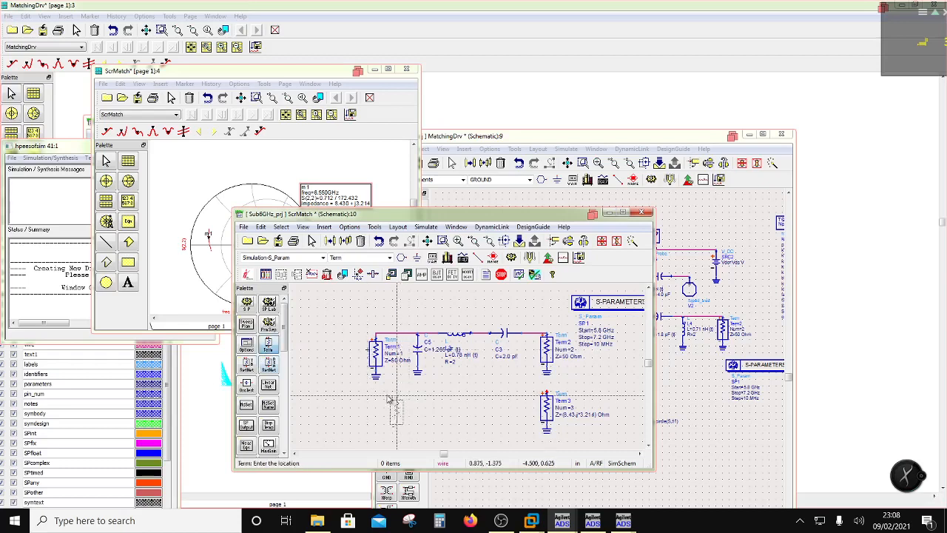
click(375, 403)
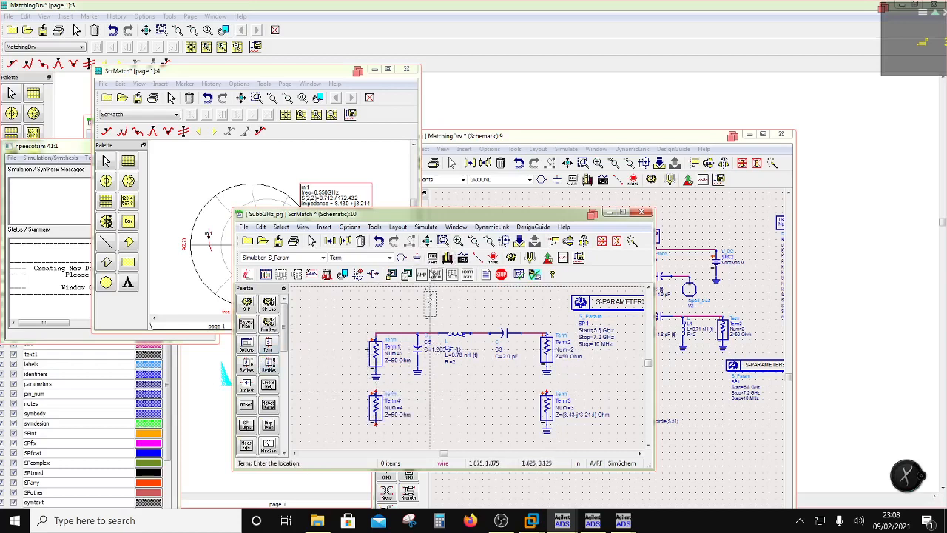
click(417, 257)
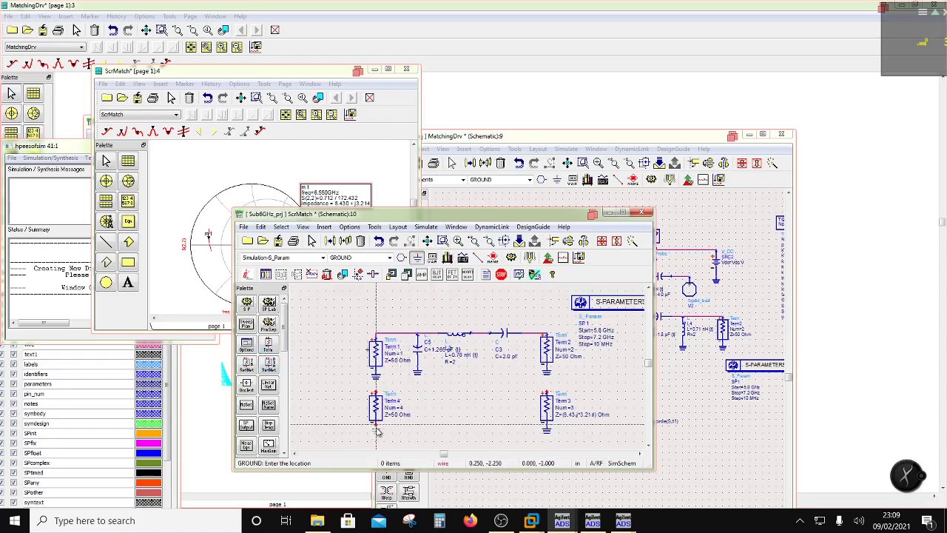
click(375, 424)
key(Escape)
Step: Wire the upper terminal of Term4 straight across to the upper terminal of Term3
click(477, 257)
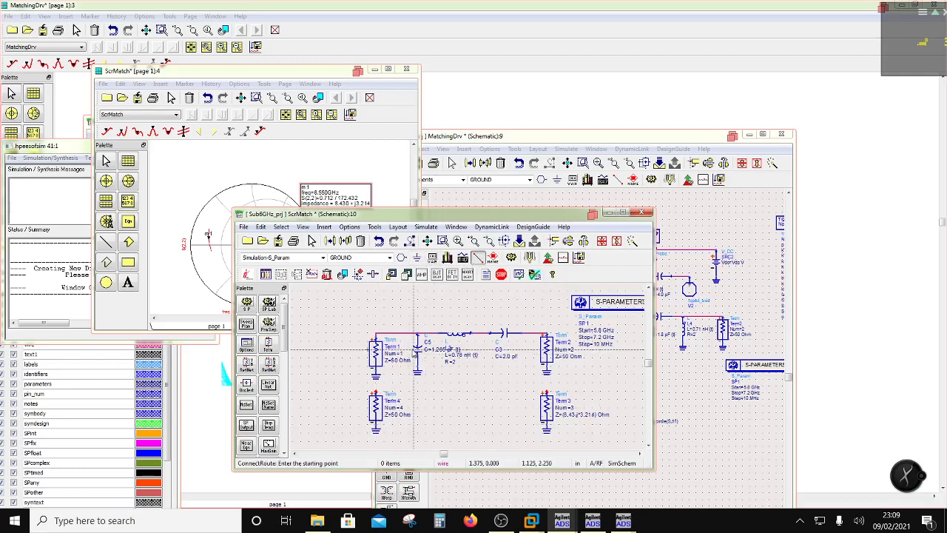
click(376, 393)
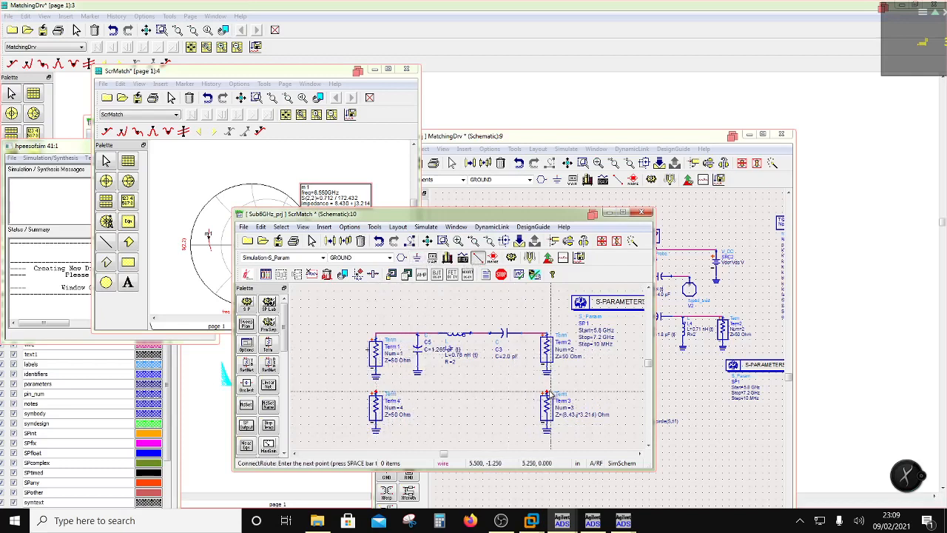
click(546, 392)
key(Escape)
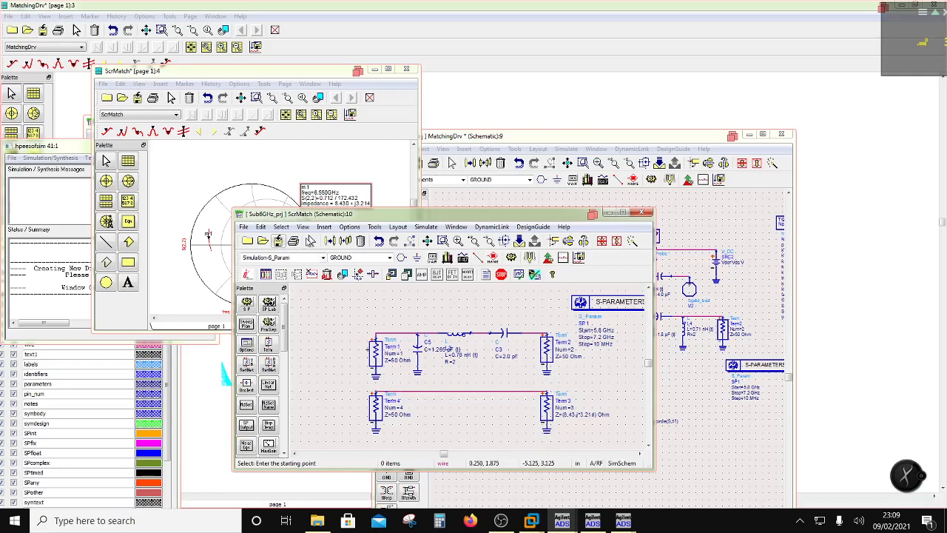
Step: Simulate the ScrMatch design and add an S(4,4) trace to the Smith chart alongside S(2,2)
click(520, 256)
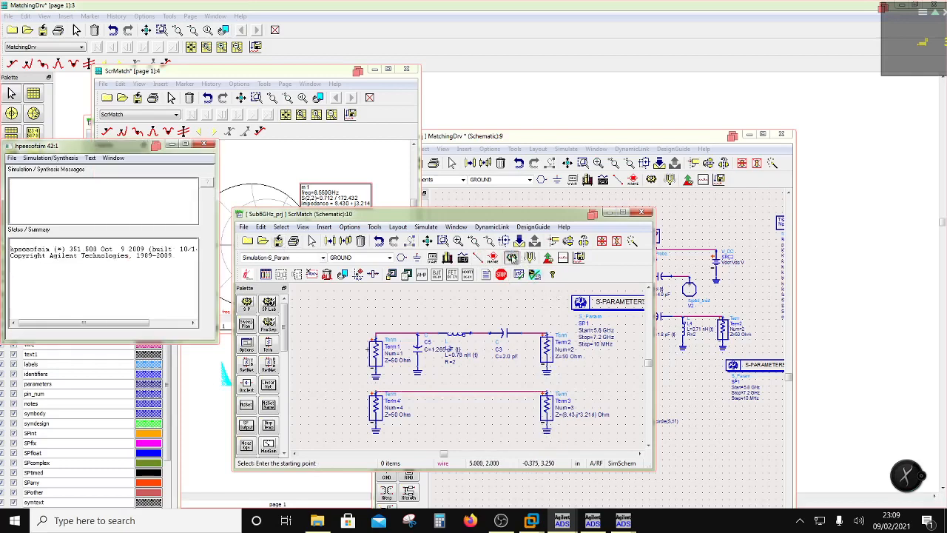
click(245, 266)
double_click(246, 265)
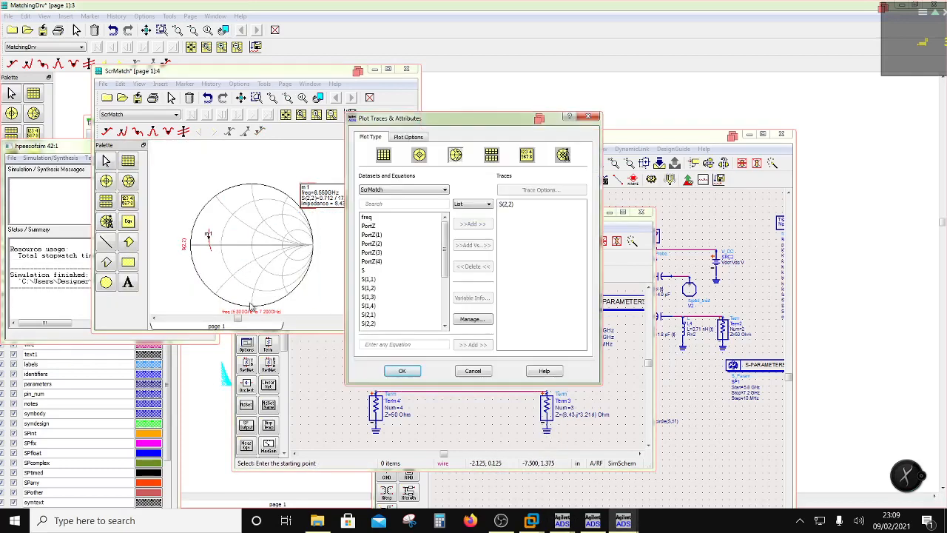
scroll(388, 317, down, 5)
click(372, 324)
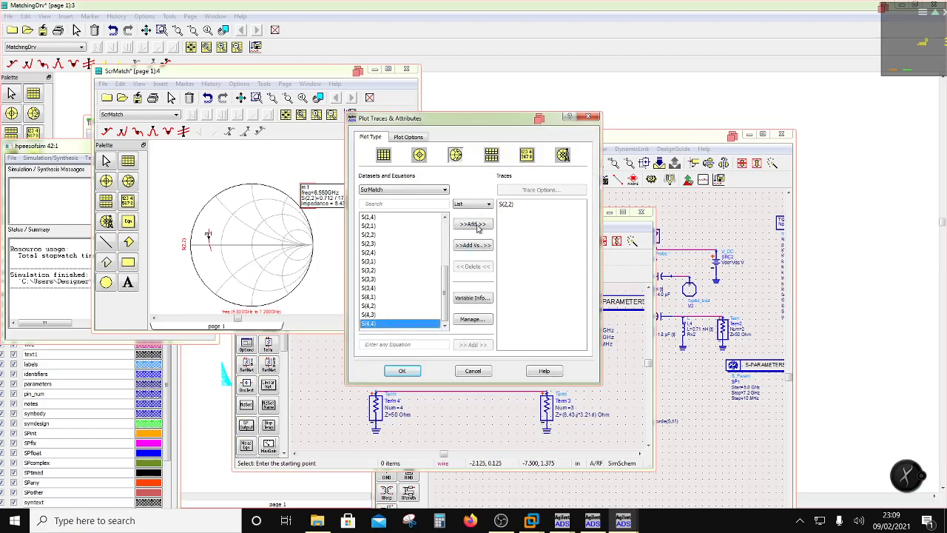
click(478, 225)
click(403, 370)
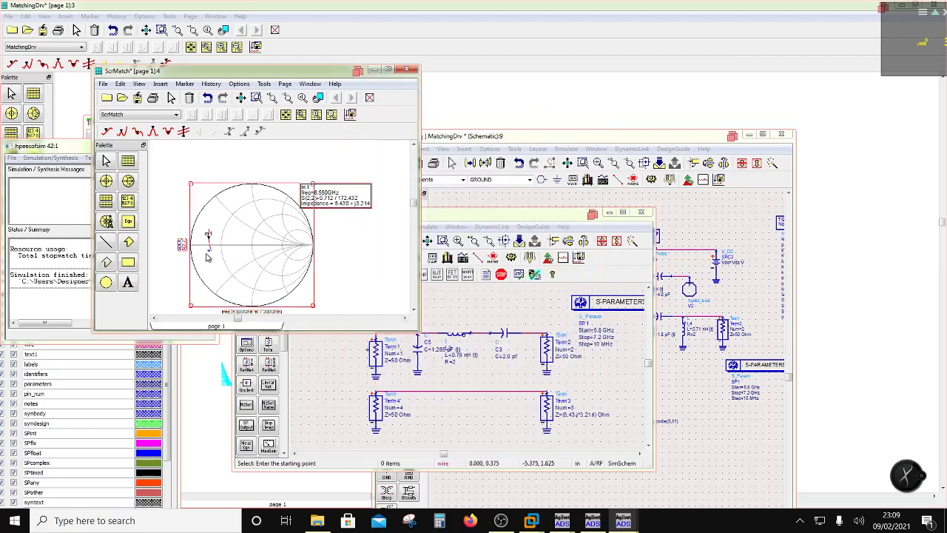
Step: Set the Smith chart coordinates to Both and inspect the S(2,2) and S(4,4) traces around marker m1
double_click(233, 264)
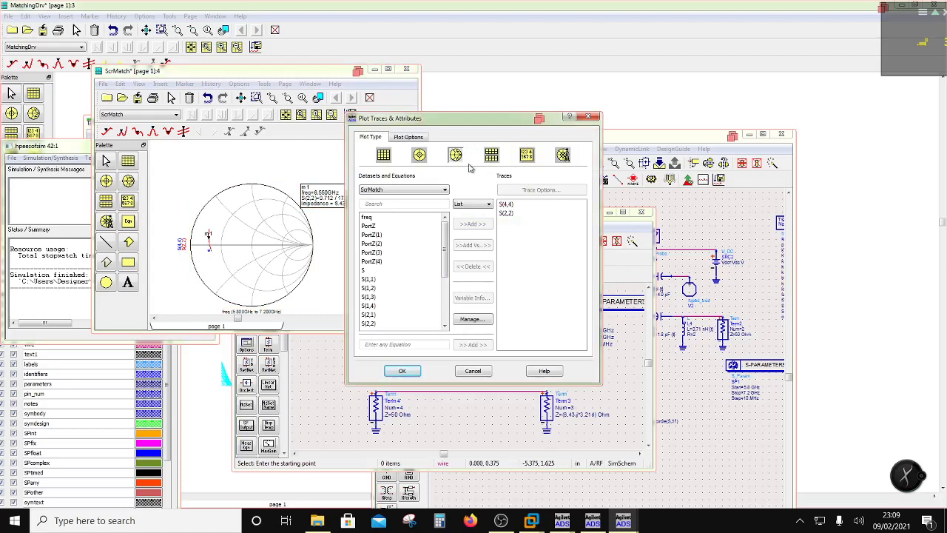
click(408, 137)
click(552, 233)
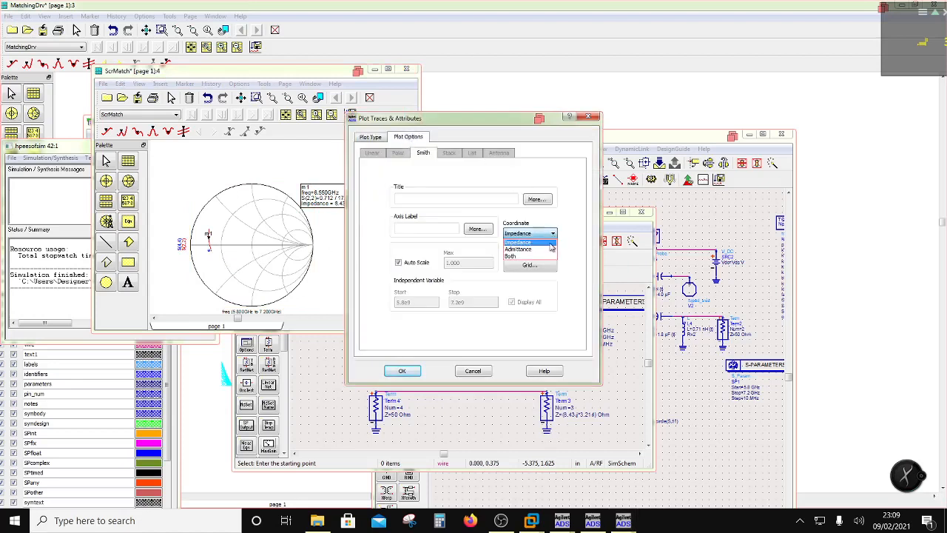
click(547, 257)
click(402, 371)
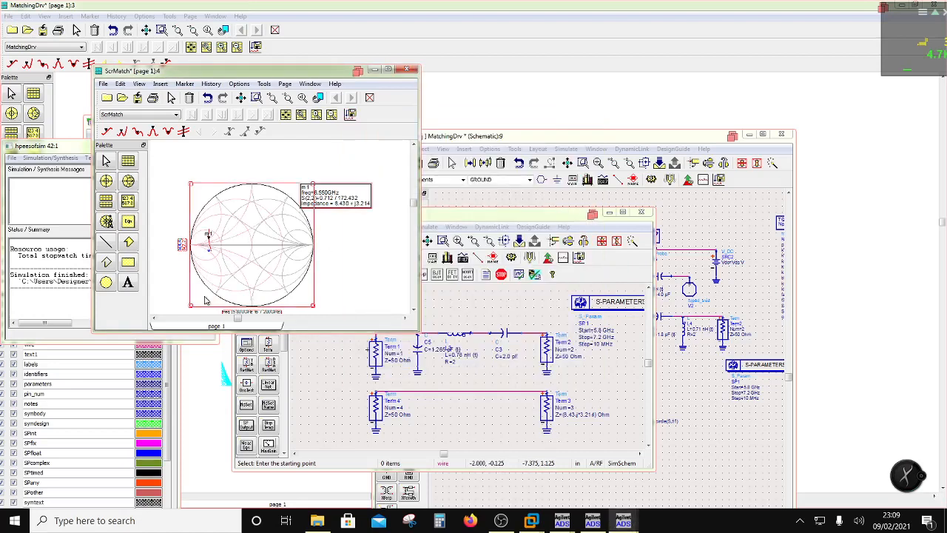
scroll(225, 257, up, 2)
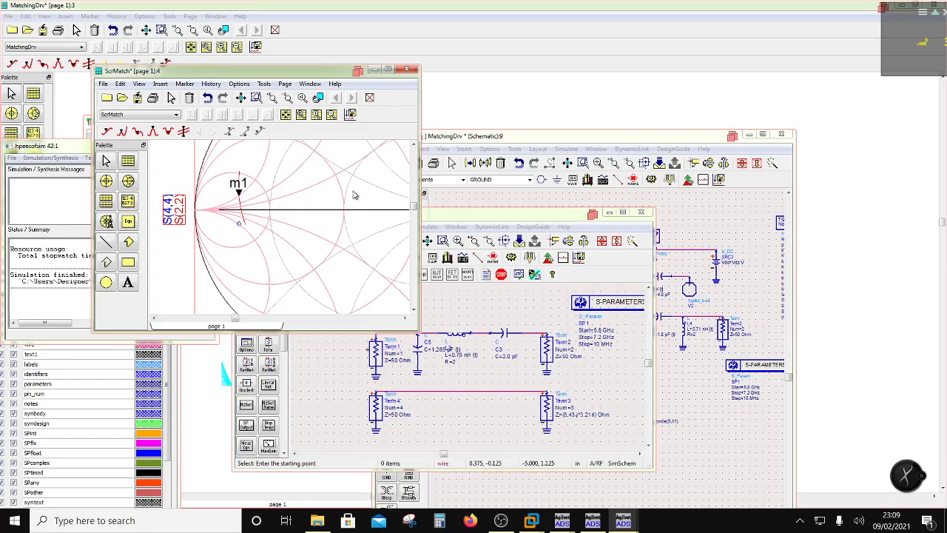
Step: Copy the series capacitor C3 onto the wire between Term4 and Term3, directly below the original
click(504, 412)
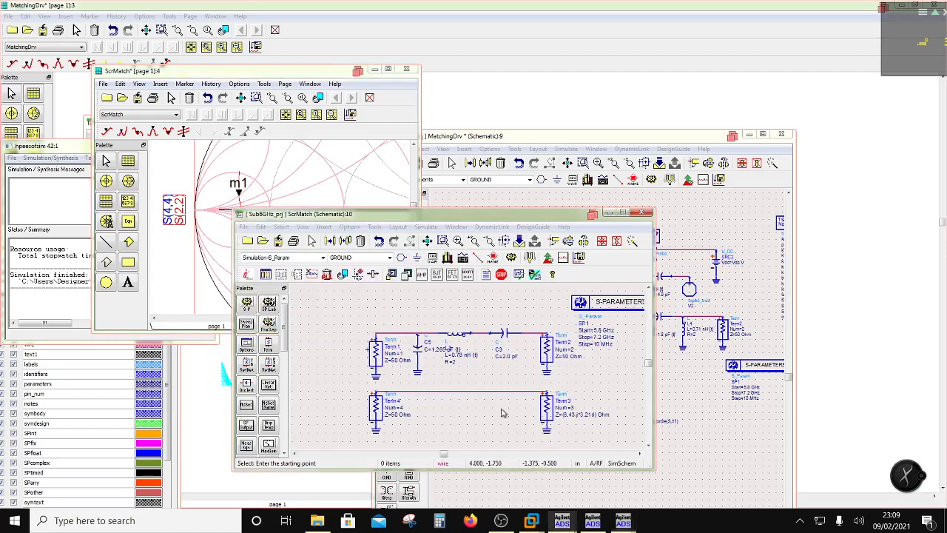
click(506, 334)
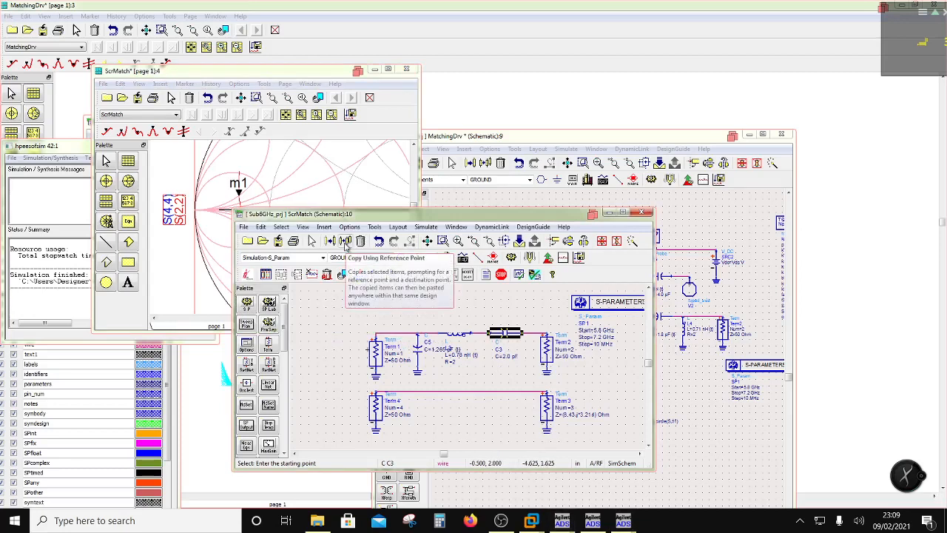
click(344, 242)
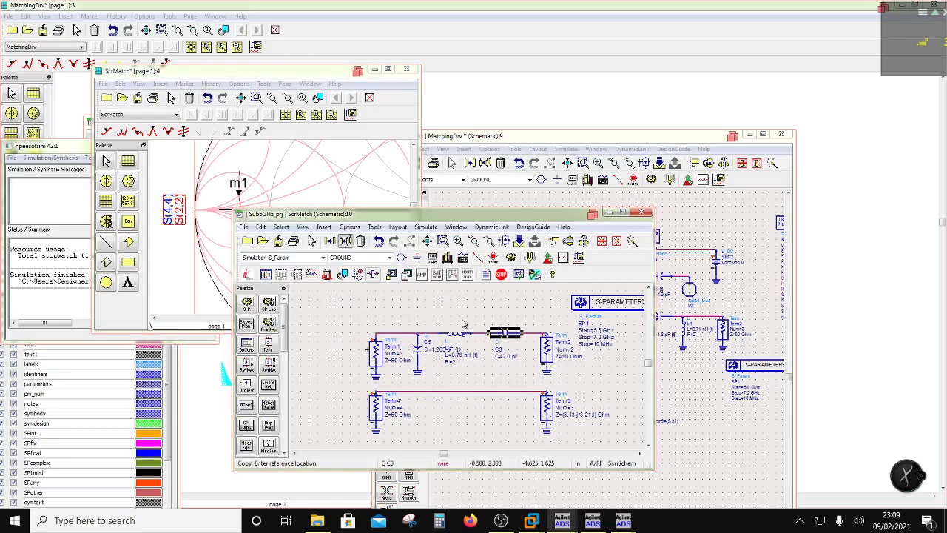
click(504, 393)
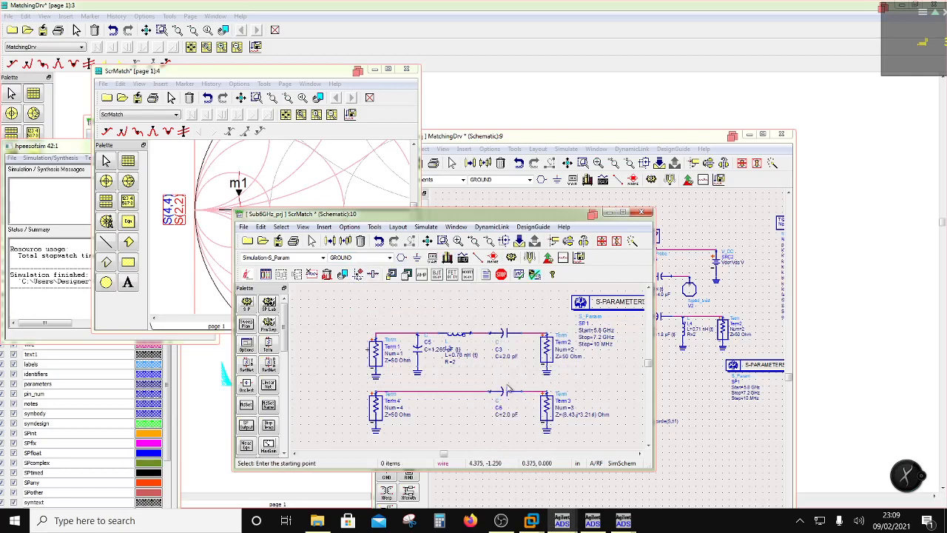
Step: Start a tuning session for ScrMatch and make the capacitance of C6 a tunable parameter
click(528, 257)
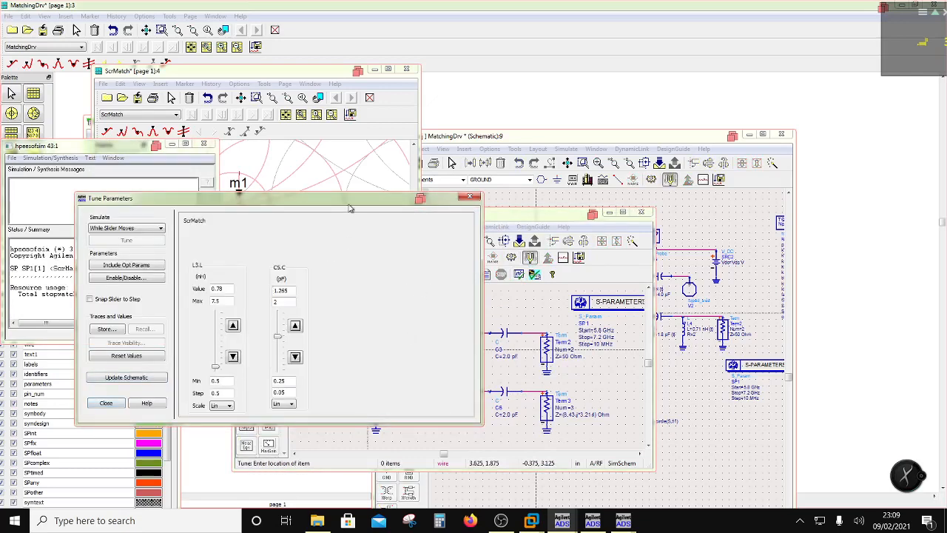
drag(349, 208, 238, 258)
click(503, 391)
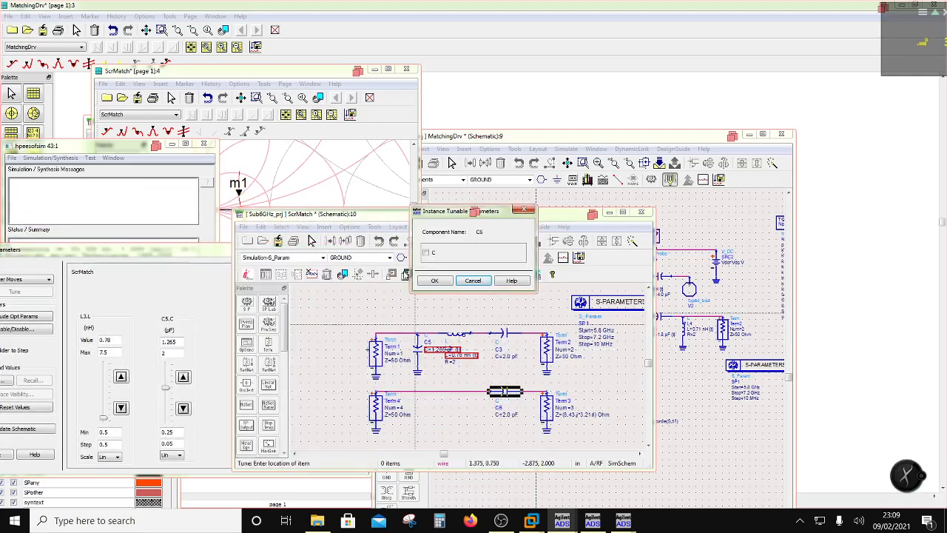
click(439, 283)
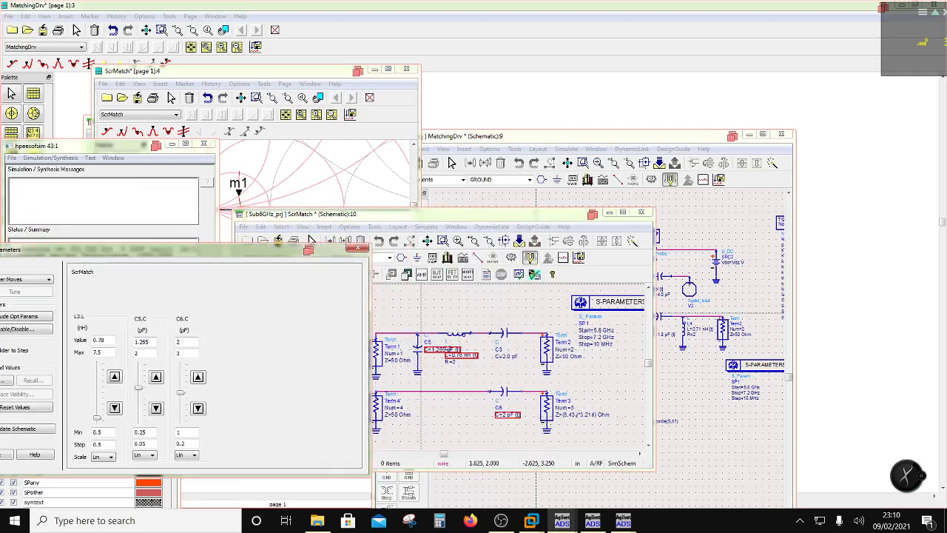
Step: Arrange the windows so the Smith chart and tuning sliders are visible, tune C6 to 3 pF and update the schematic
drag(313, 217, 493, 199)
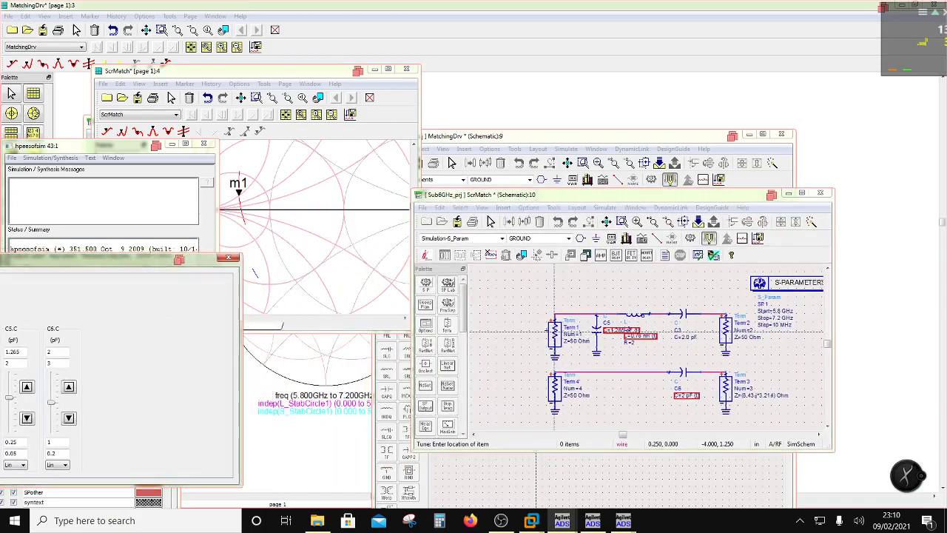
drag(144, 264, 198, 283)
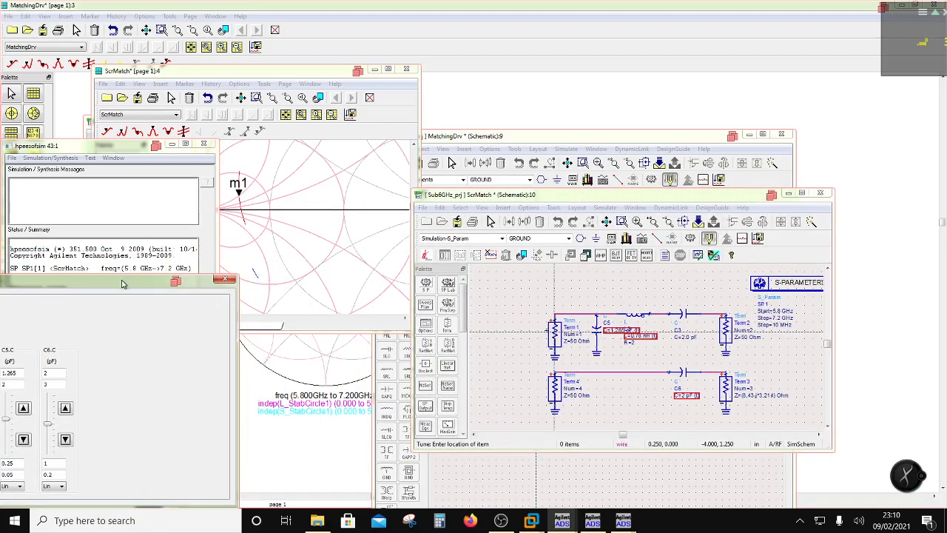
drag(123, 283, 657, 200)
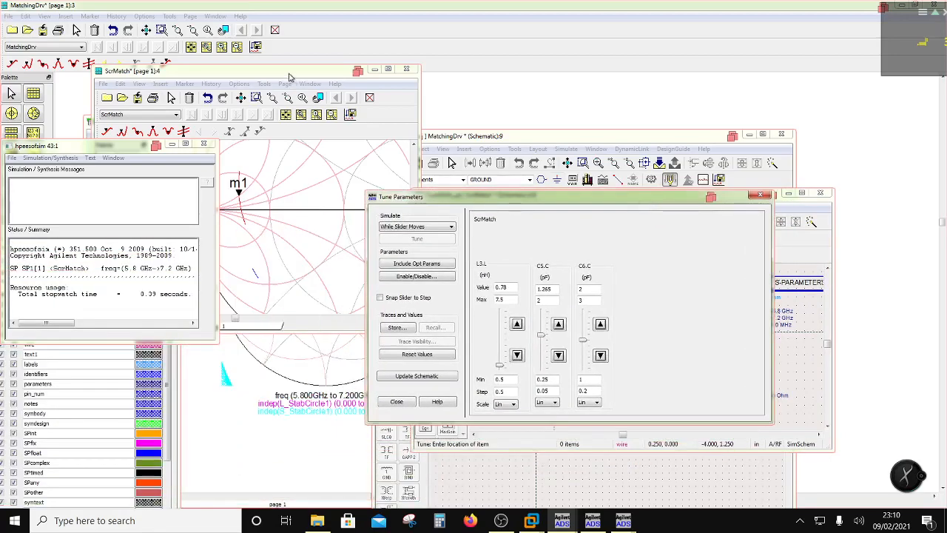
drag(287, 74, 211, 103)
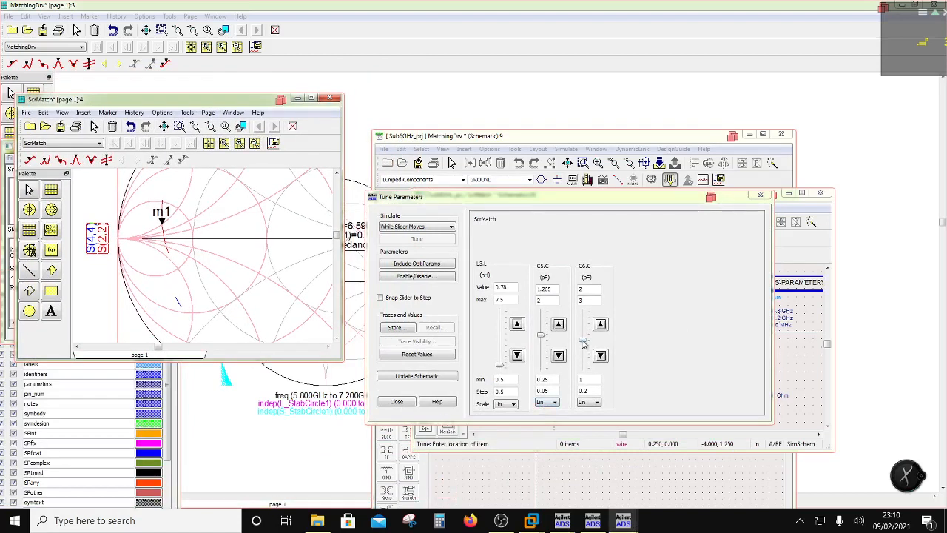
drag(583, 342, 571, 314)
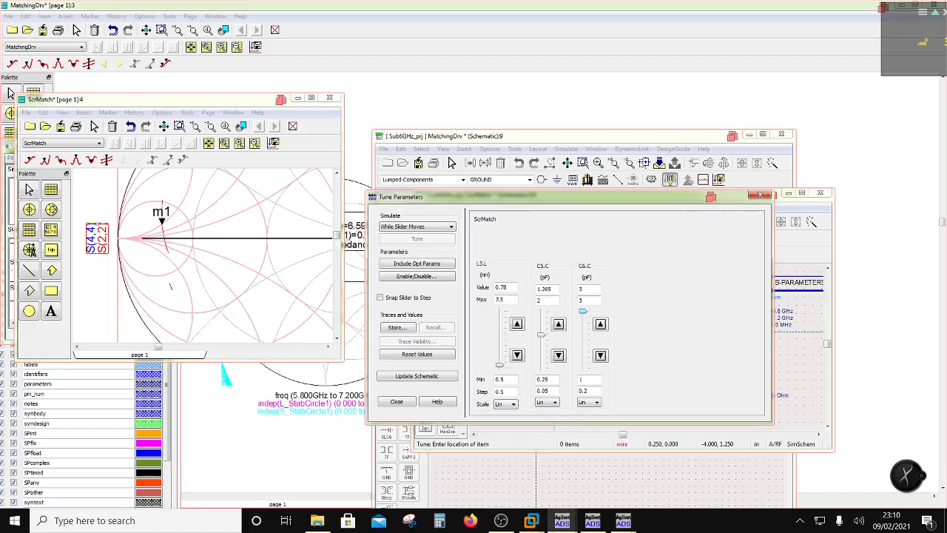
click(414, 378)
click(397, 401)
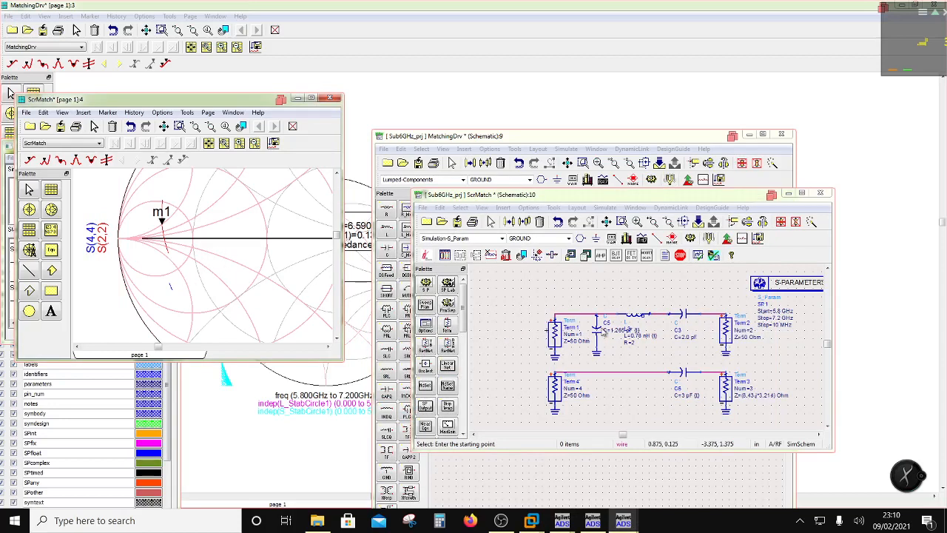
Step: Copy inductor L3, rotate it and place it as a grounded shunt element on the wire between Term4 and C6
click(530, 291)
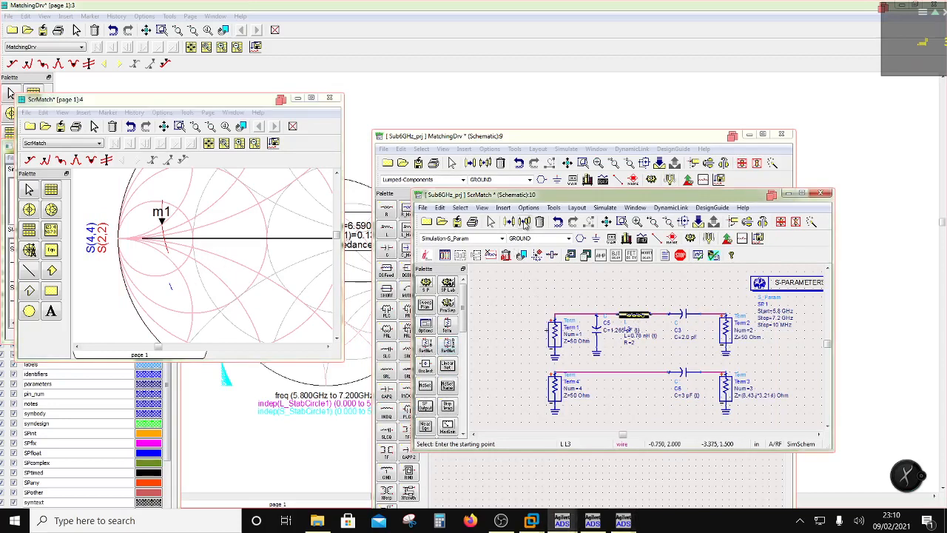
click(525, 221)
click(551, 280)
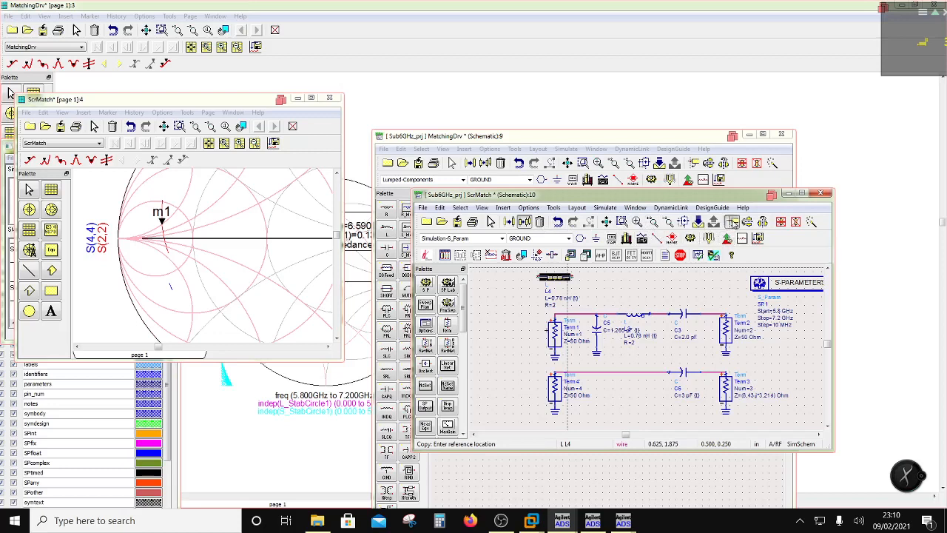
click(570, 268)
click(632, 385)
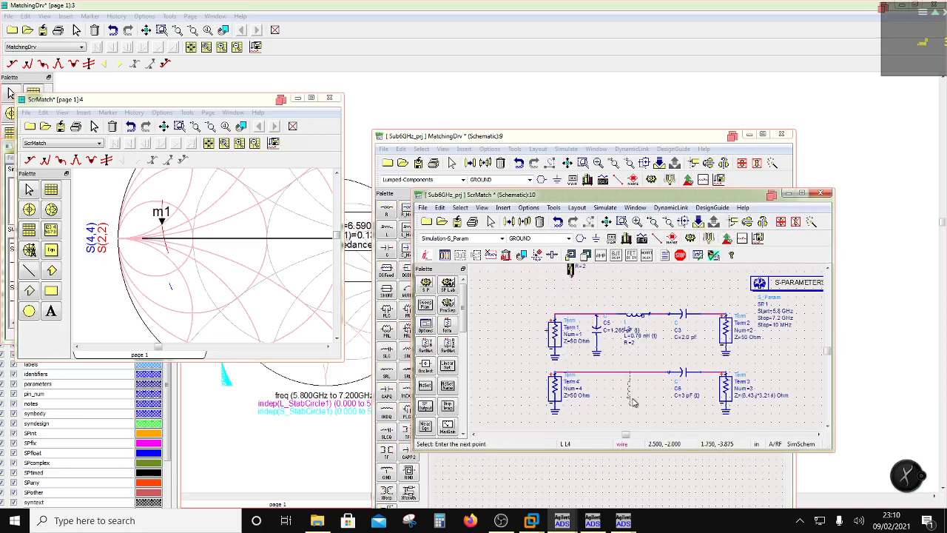
key(ctrl+g)
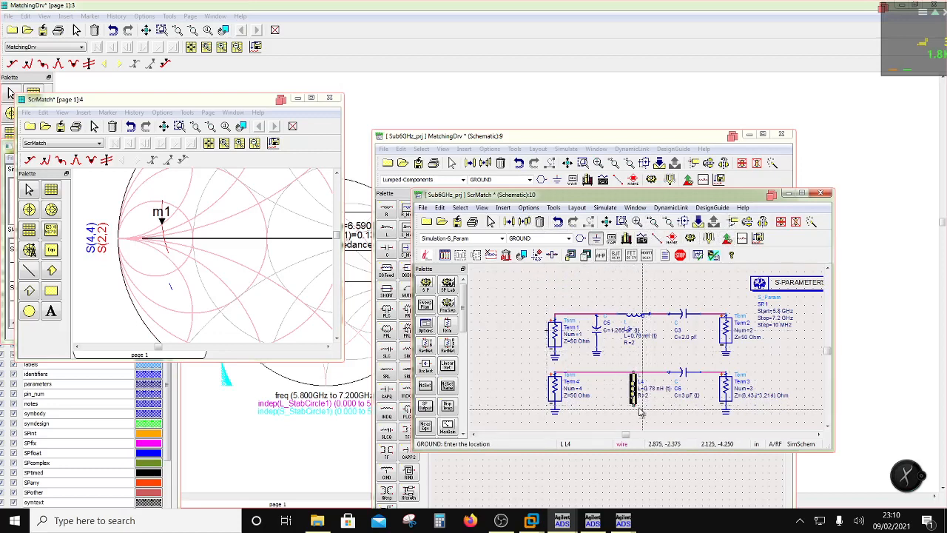
key(Escape)
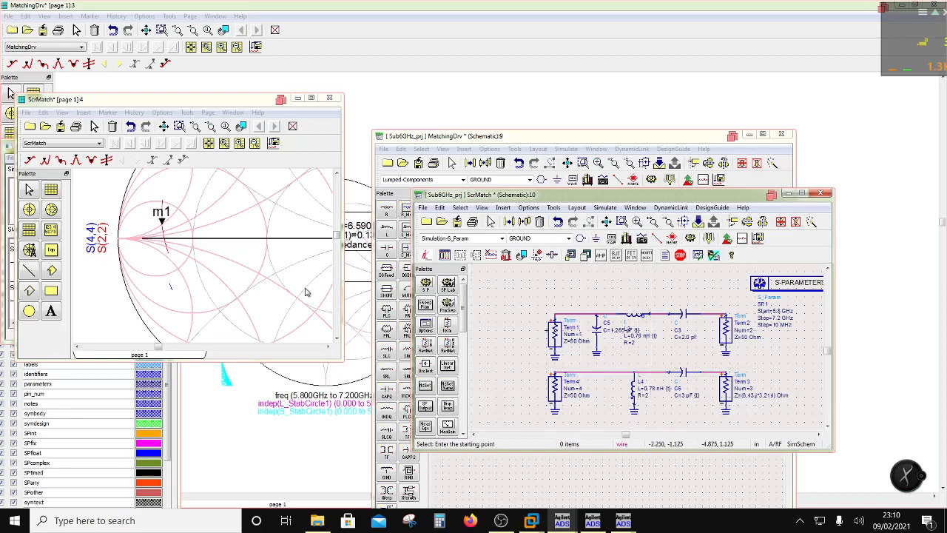
Step: Run a tuning session for ScrMatch, tune L4 to 0.5 nH, update the schematic and end the session
click(708, 238)
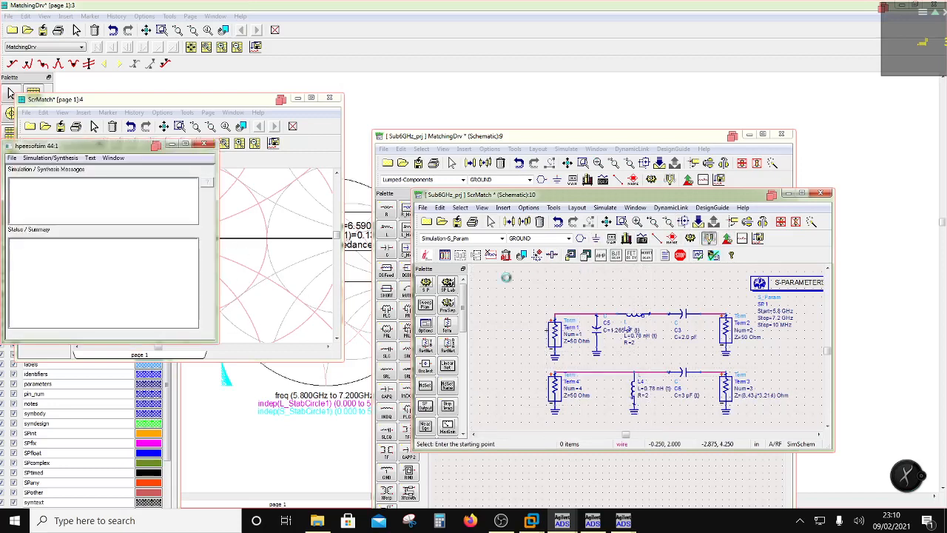
click(126, 100)
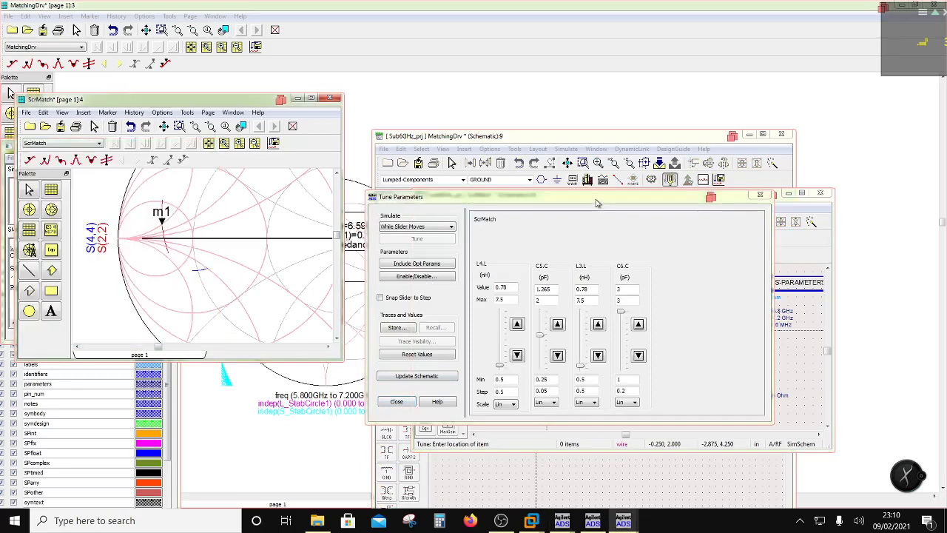
drag(596, 201, 641, 238)
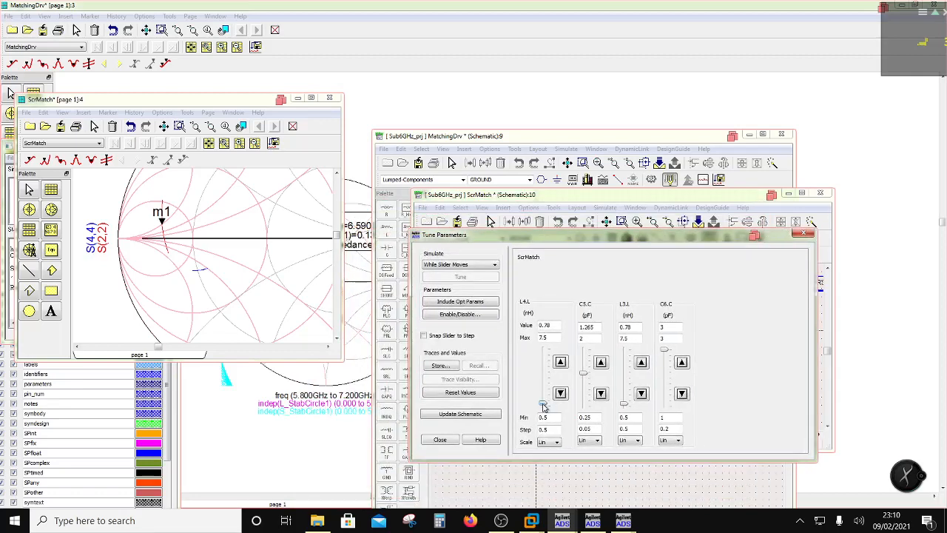
drag(544, 406, 543, 409)
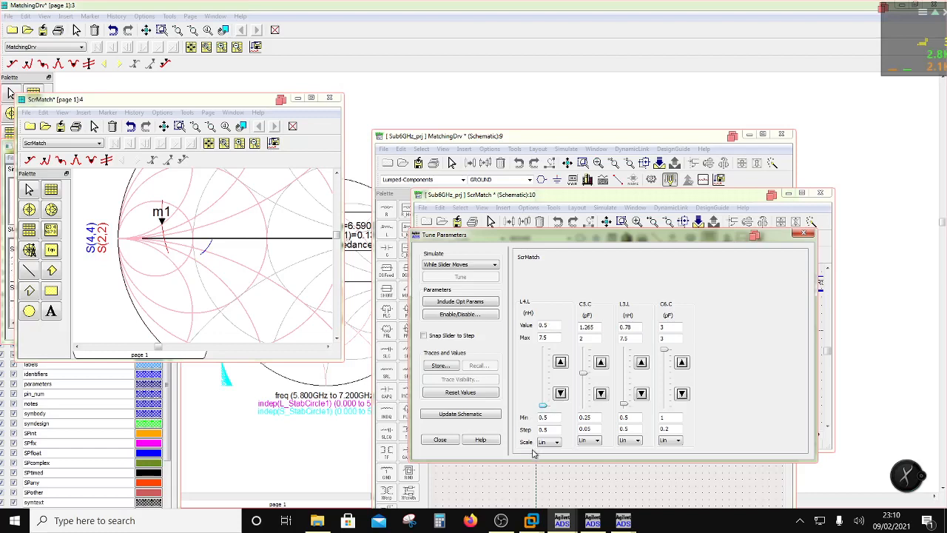
click(454, 416)
click(440, 439)
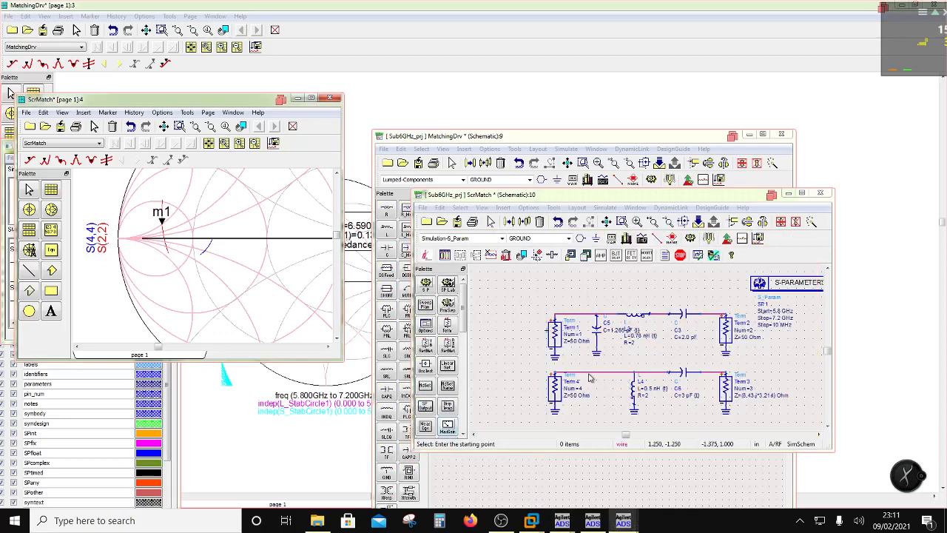
double_click(644, 317)
click(301, 308)
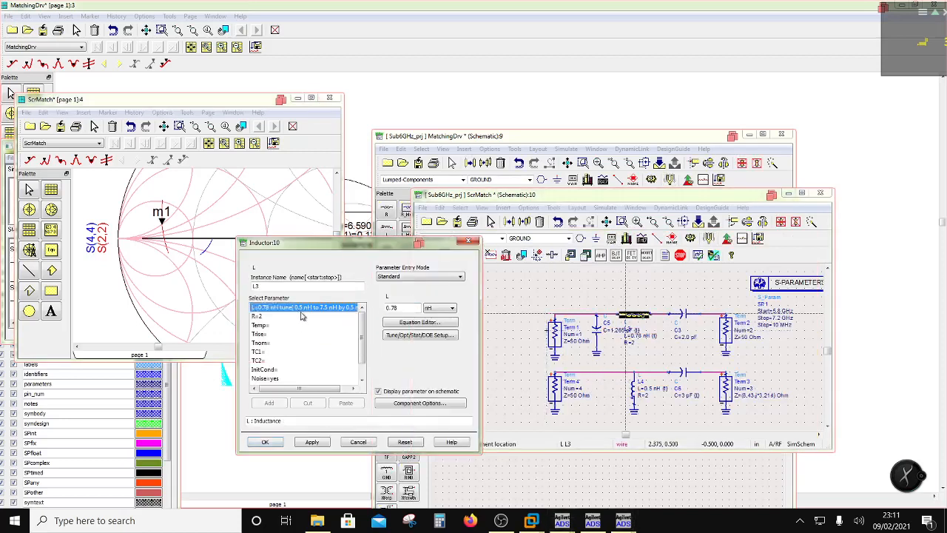
click(467, 241)
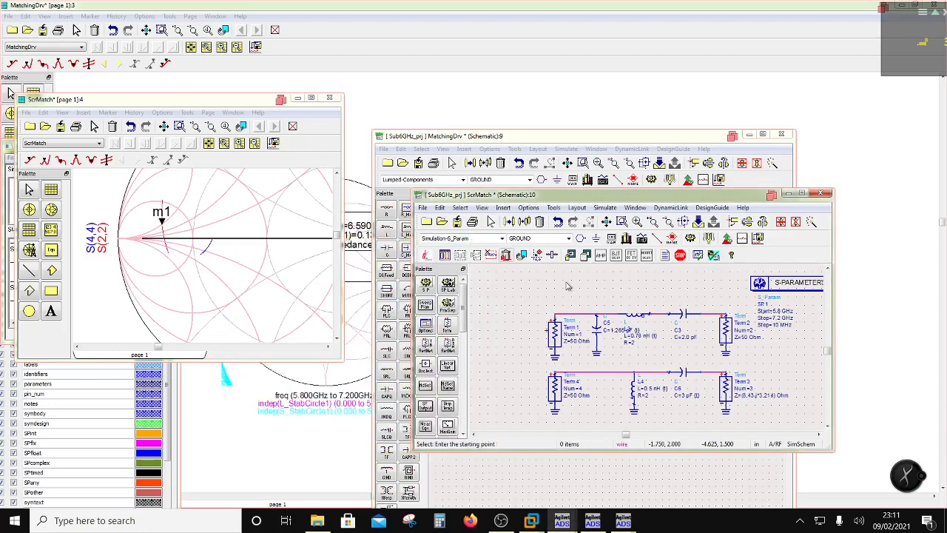
Step: Remove the tuning ranges from L3 and C5, leaving fixed values of 0.78 nH and 1.265 pF
click(651, 338)
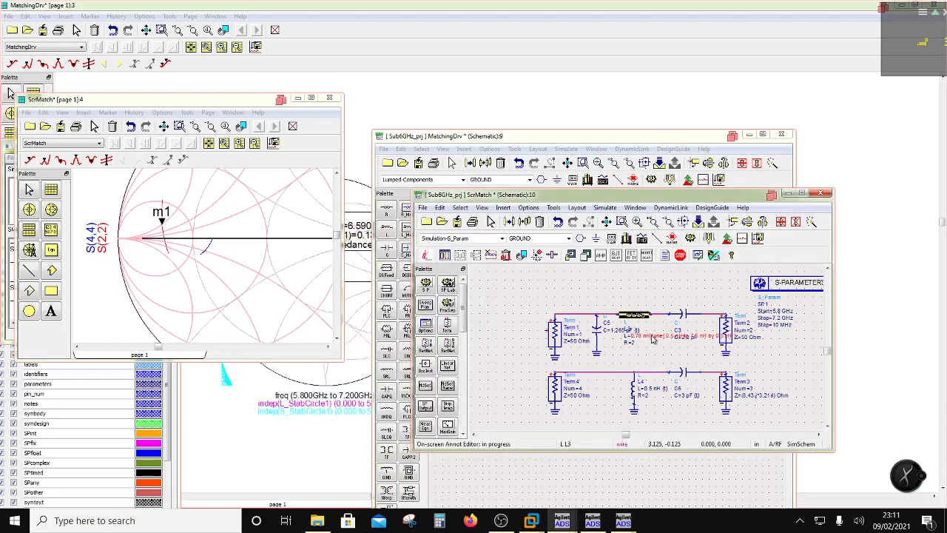
drag(652, 338, 818, 352)
key(Delete)
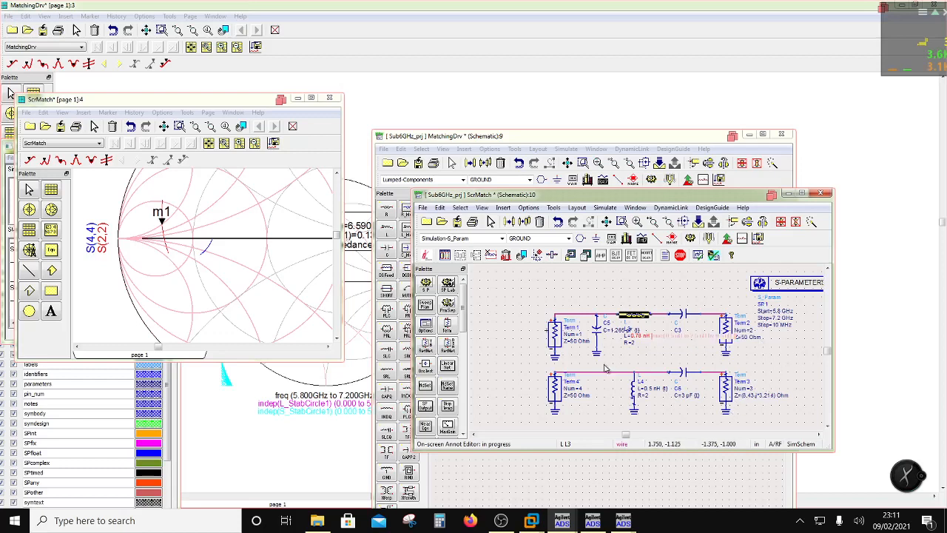
click(622, 334)
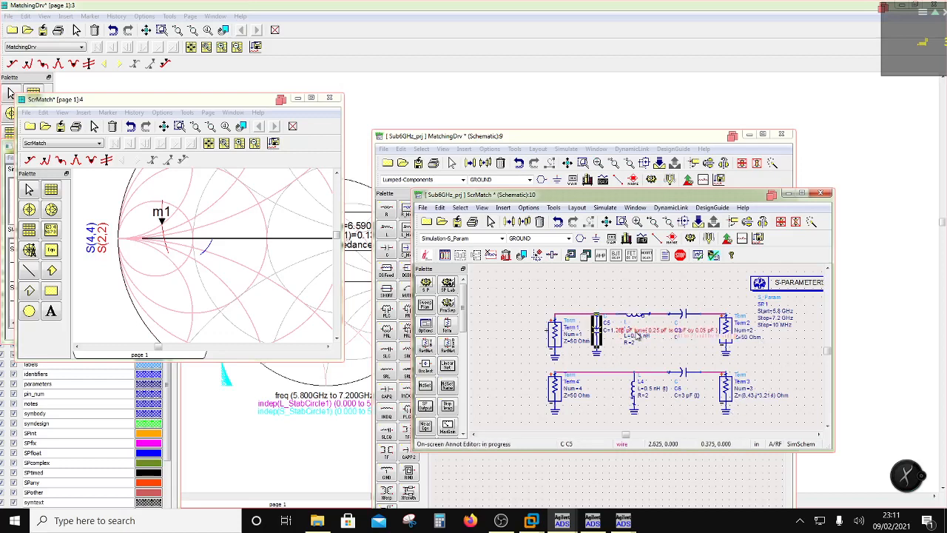
drag(638, 334, 765, 346)
key(Delete)
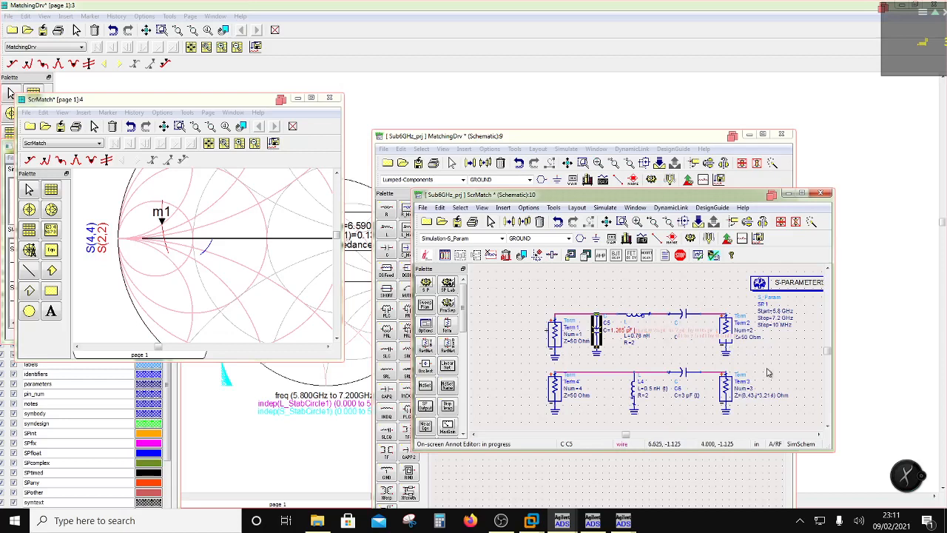
click(767, 373)
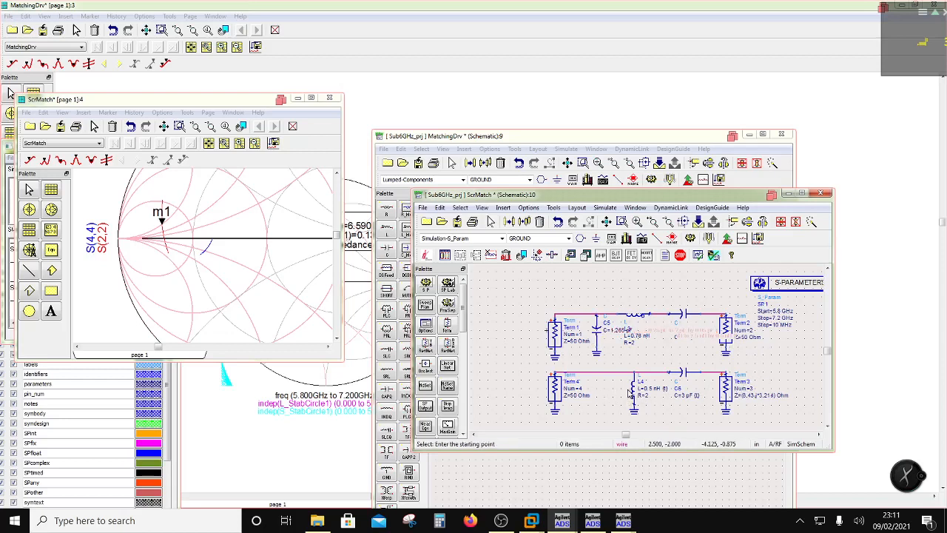
Step: Copy the series inductor L3 onto the wire between Term4 and shunt inductor L4
click(612, 373)
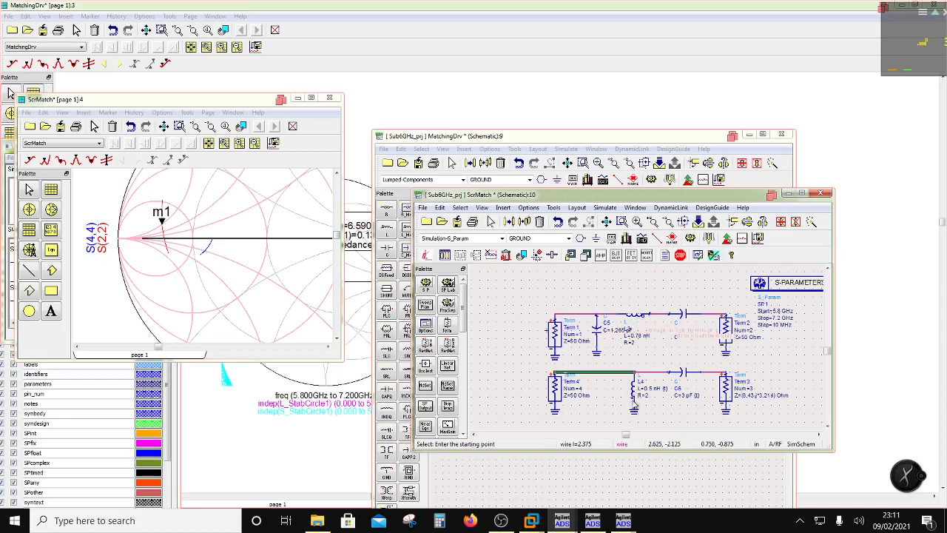
click(634, 317)
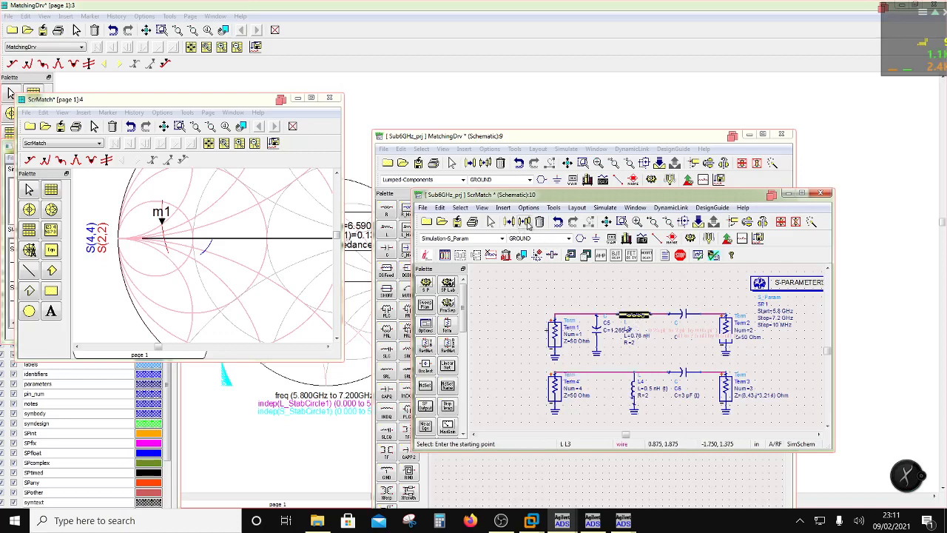
click(524, 221)
click(651, 318)
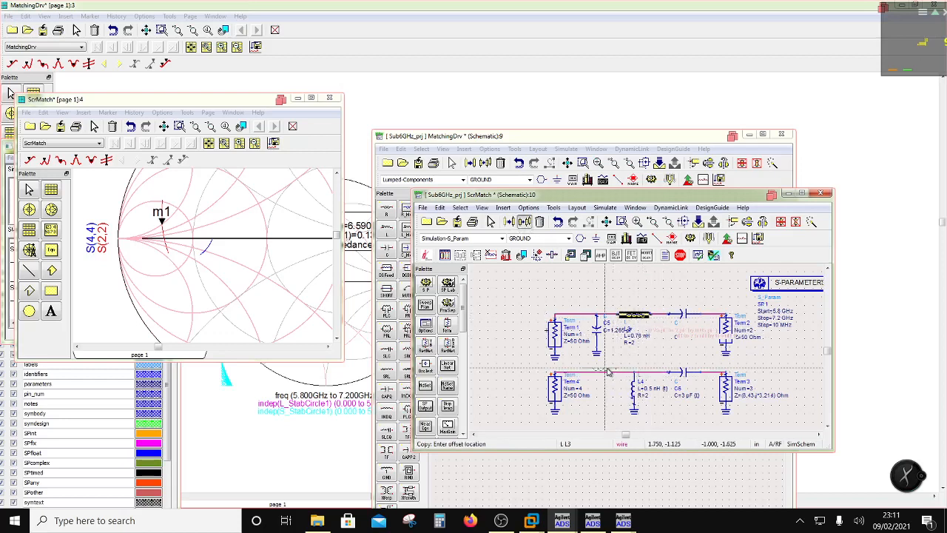
click(608, 373)
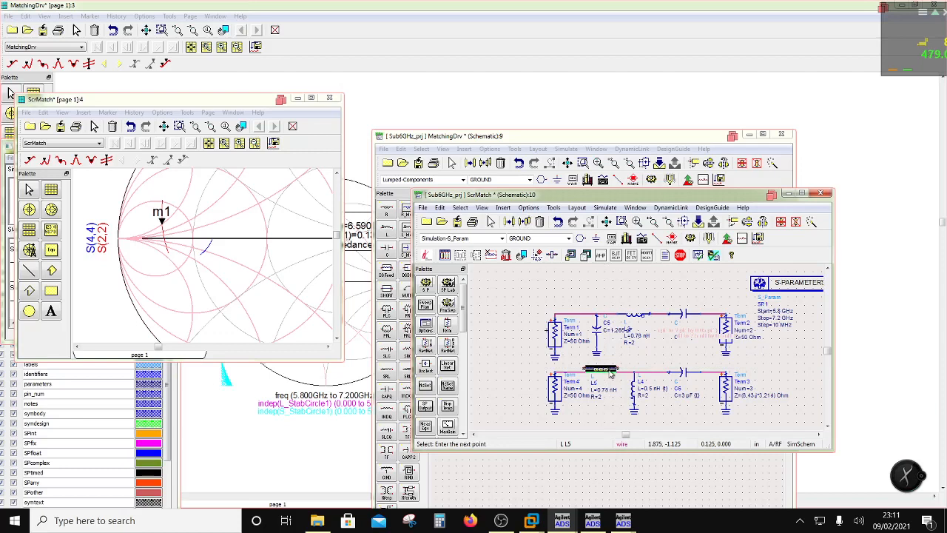
drag(610, 374, 612, 376)
click(626, 404)
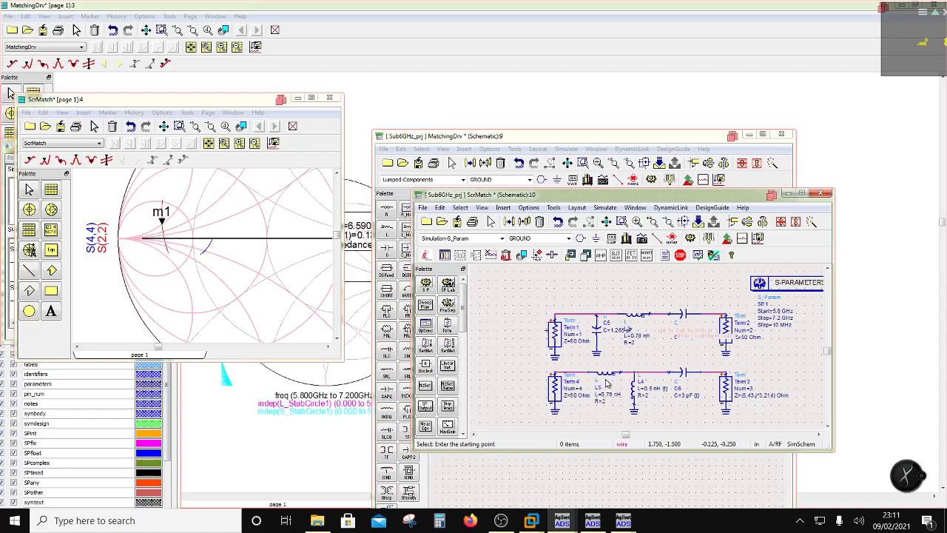
Step: Start a tuning session for ScrMatch and make the inductance of L5 a tunable parameter
click(709, 238)
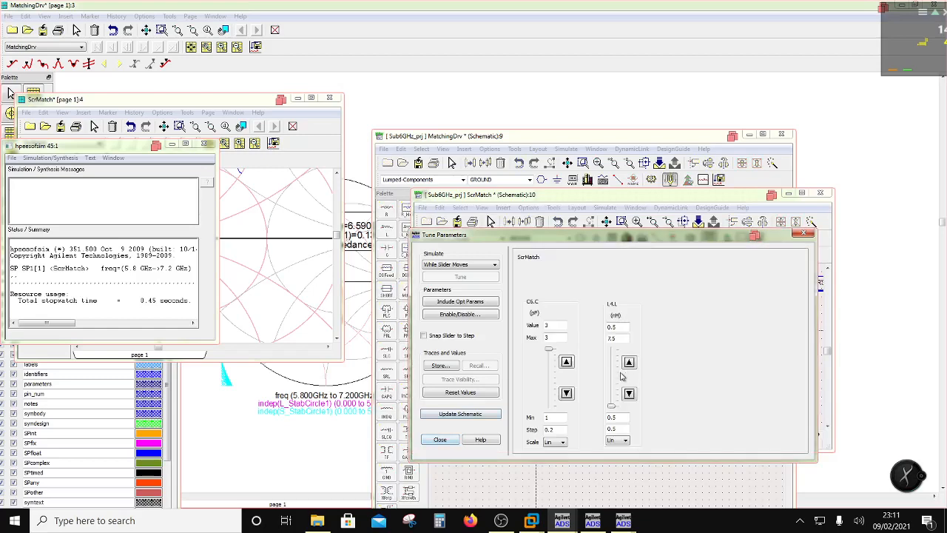
drag(610, 240, 300, 336)
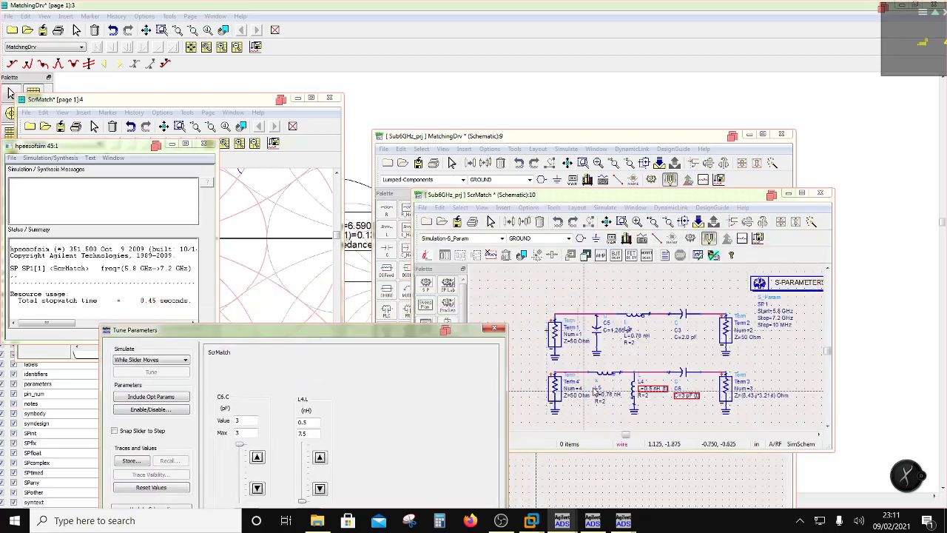
click(604, 397)
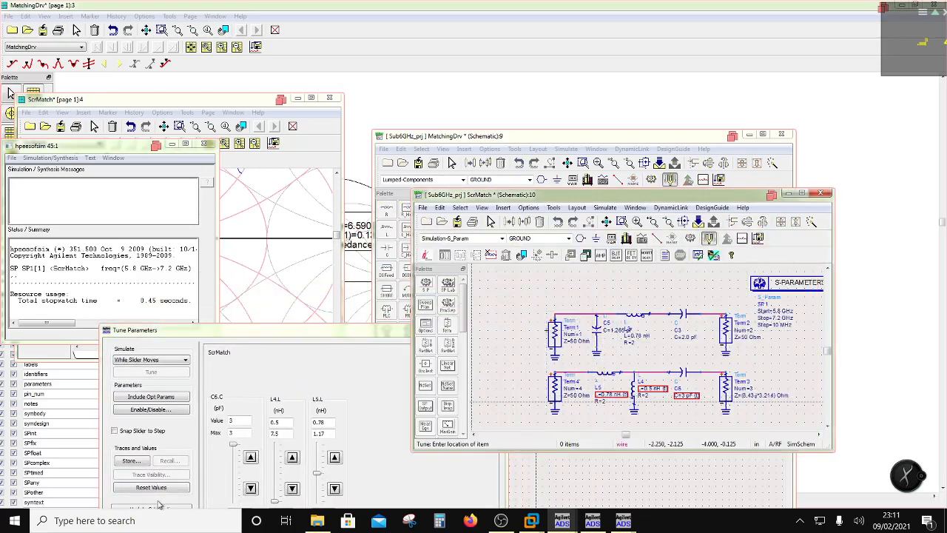
Step: Arrange the Smith chart and tuning sliders side by side, tune L5 to 0.6786 nH, update the schematic and end the session
drag(200, 105, 471, 125)
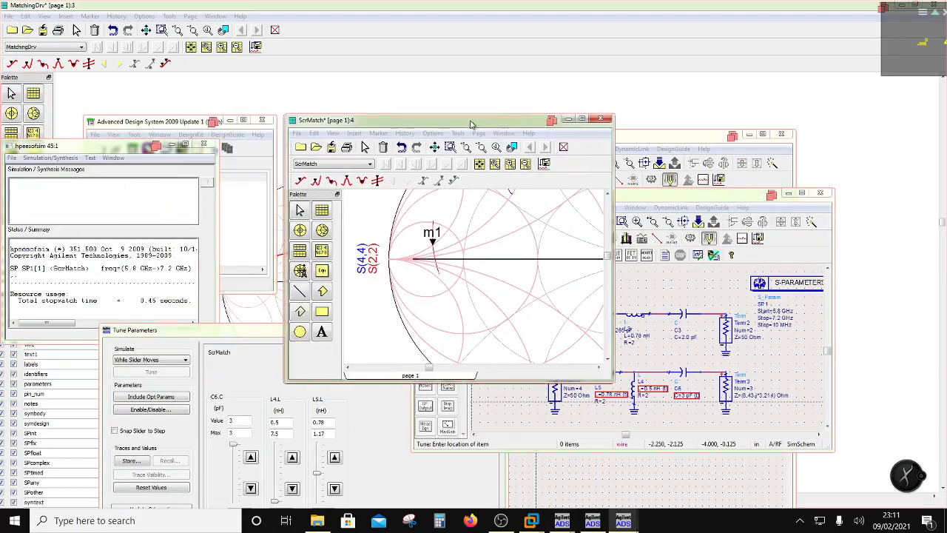
click(527, 236)
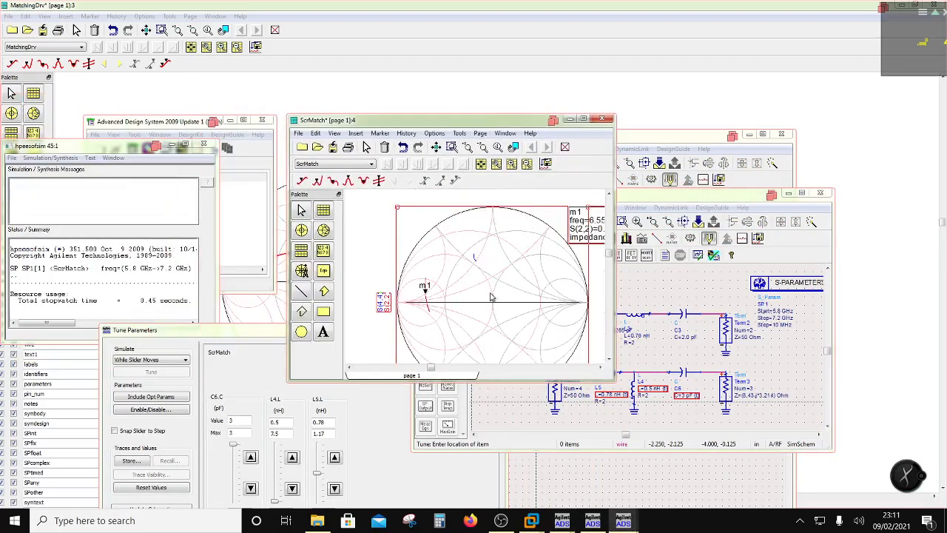
scroll(491, 297, up, 1)
drag(240, 334, 170, 266)
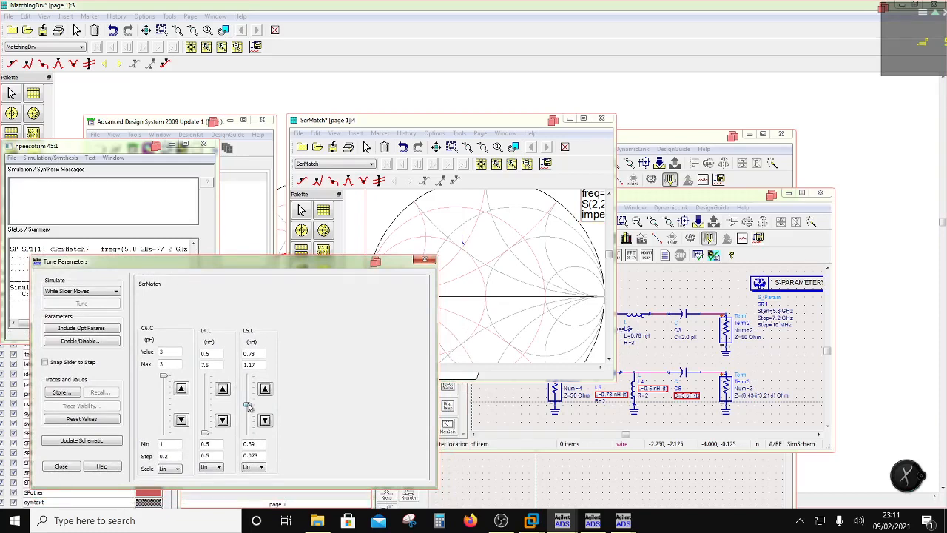
drag(248, 405, 246, 414)
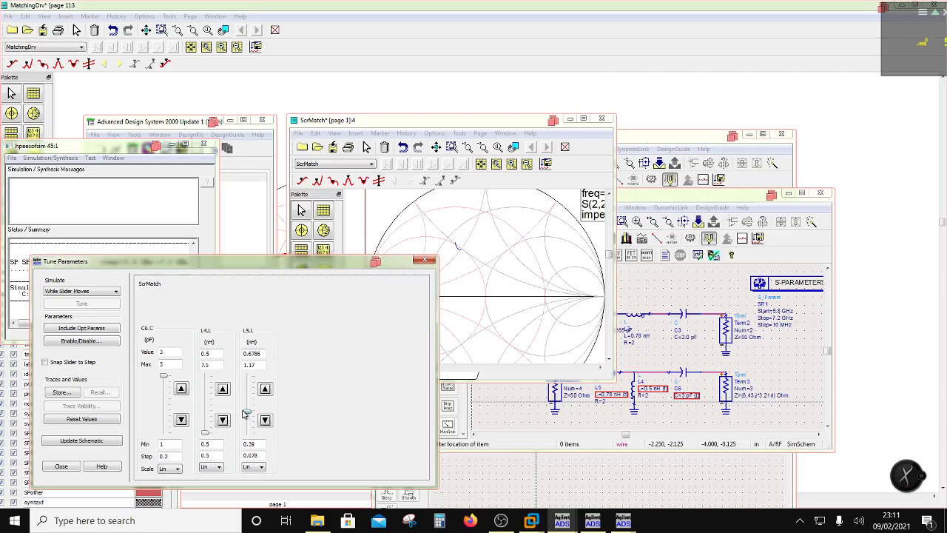
click(70, 440)
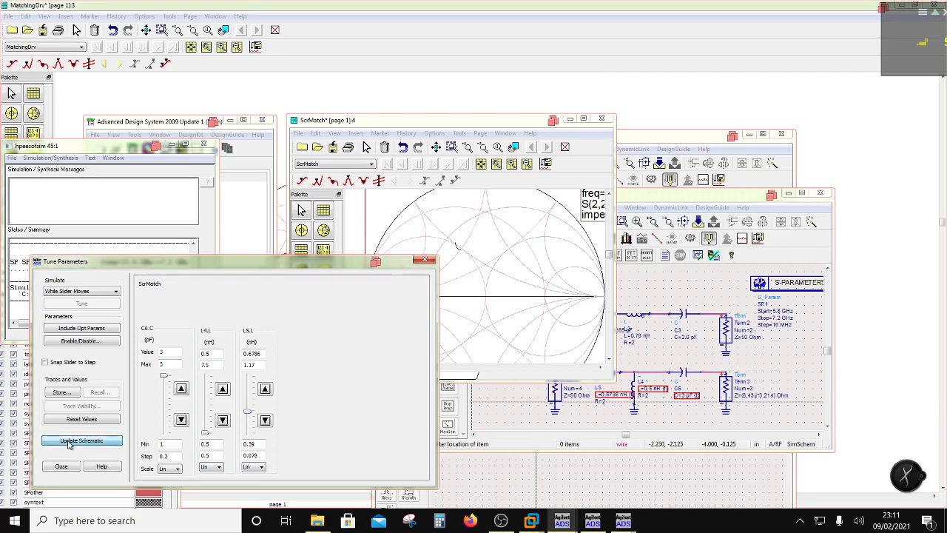
click(61, 466)
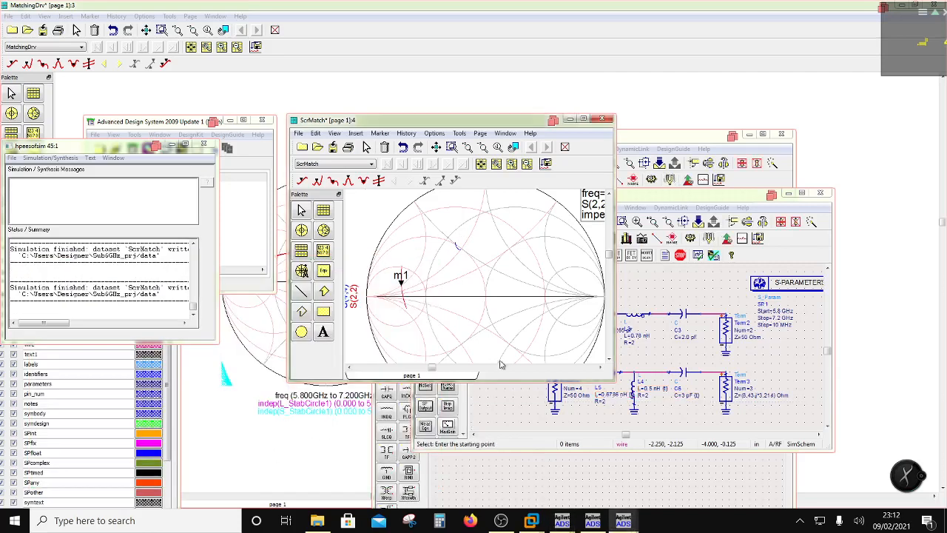
Step: Move Term4 and its ground away from L5, extending the wire to make room for another shunt component
click(528, 414)
drag(528, 370, 571, 422)
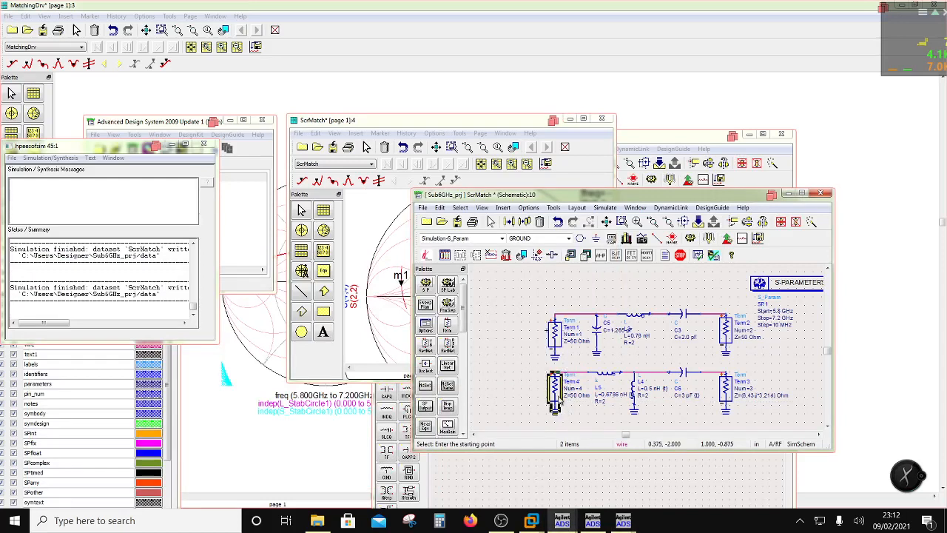
drag(554, 388, 503, 388)
Step: Copy shunt capacitor C5 with its ground onto the wire between Term4 and L5
drag(581, 295, 617, 374)
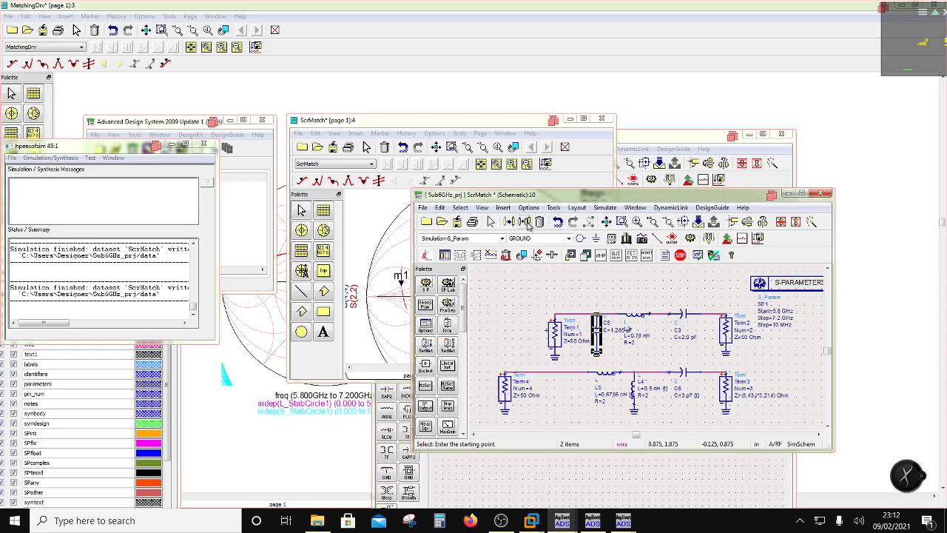
click(523, 221)
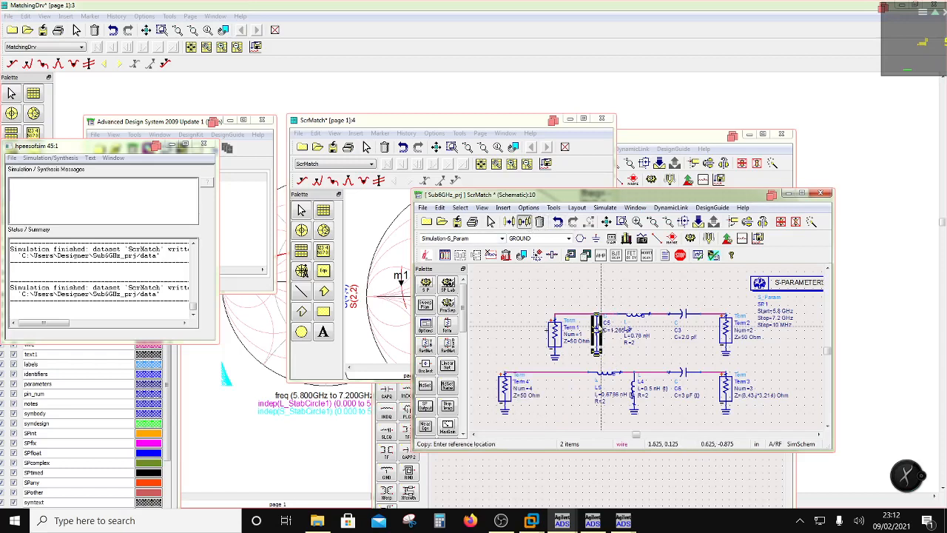
click(555, 379)
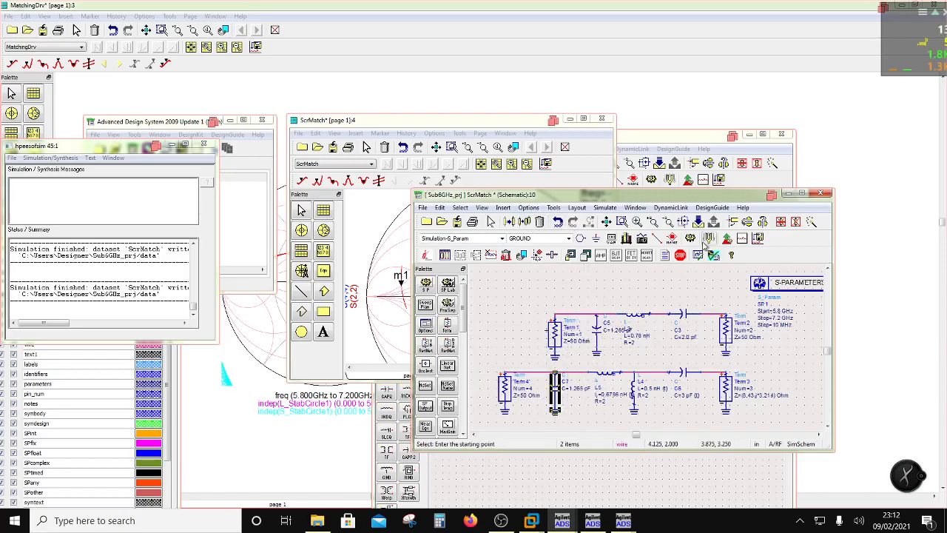
Step: Start a ScrMatch tuning session with C7's capacitance as a tunable parameter and arrange the sliders beside the Smith chart
click(708, 238)
click(580, 381)
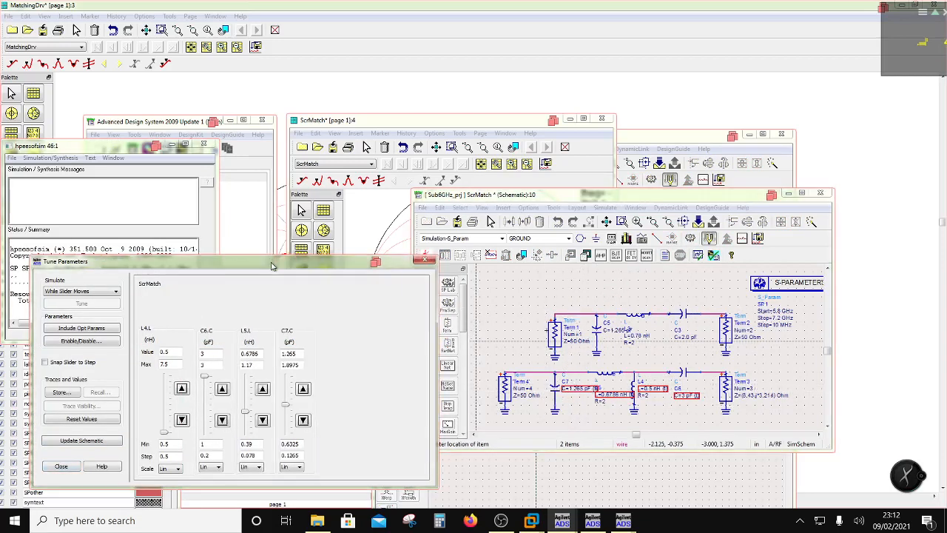
drag(271, 260, 652, 238)
drag(401, 127, 271, 138)
Step: Lower C7's tuning minimum to 0.4 pF and tune C7 to 0.534775 pF
drag(668, 391, 674, 425)
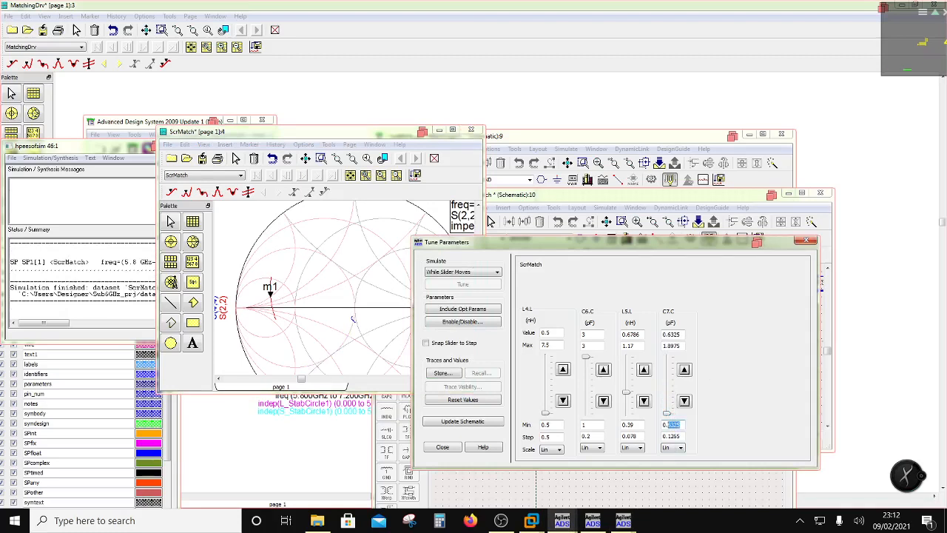
text(4)
click(669, 411)
Step: Tune L5 to 0.6552 nH, C6 to 2.96 pF and L4 to 0.5 nH, update the schematic and end the session
drag(627, 394, 627, 400)
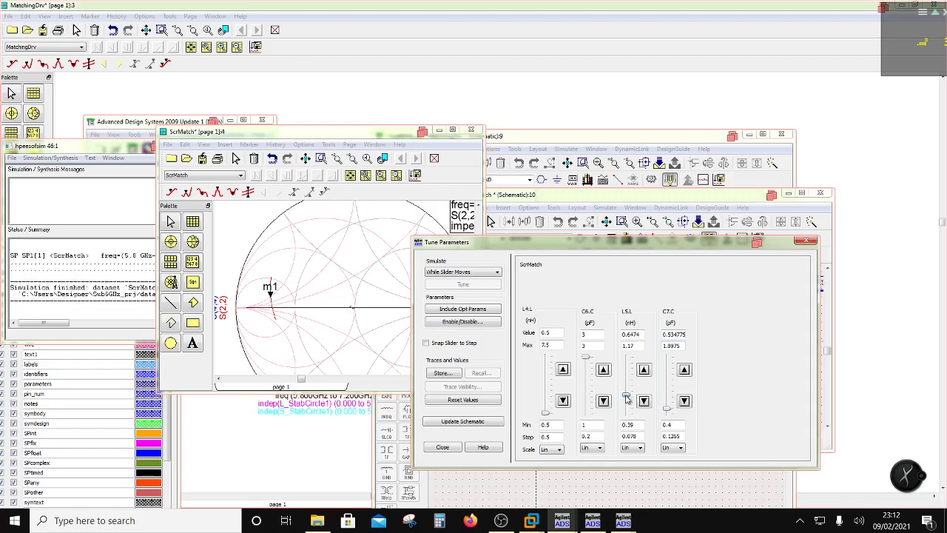
drag(587, 360, 588, 362)
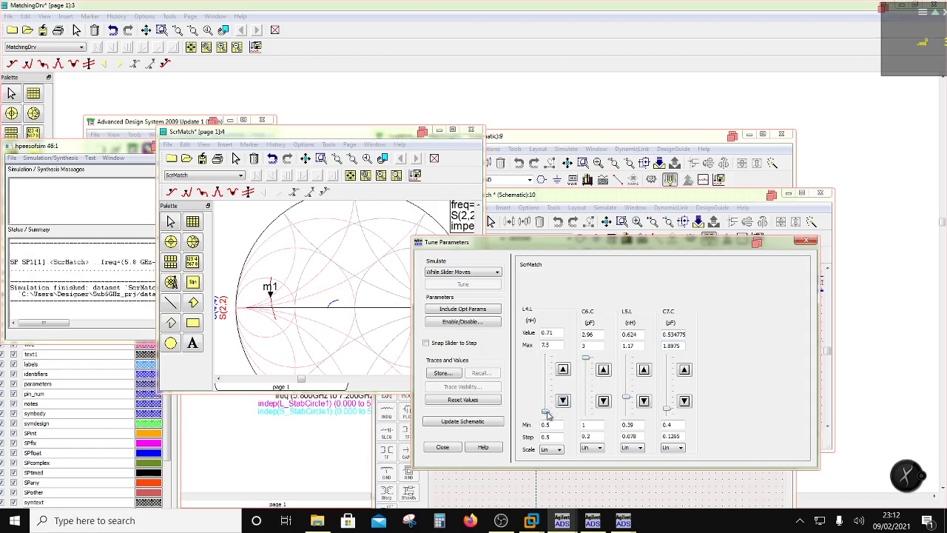
drag(548, 416, 549, 418)
drag(627, 400, 627, 398)
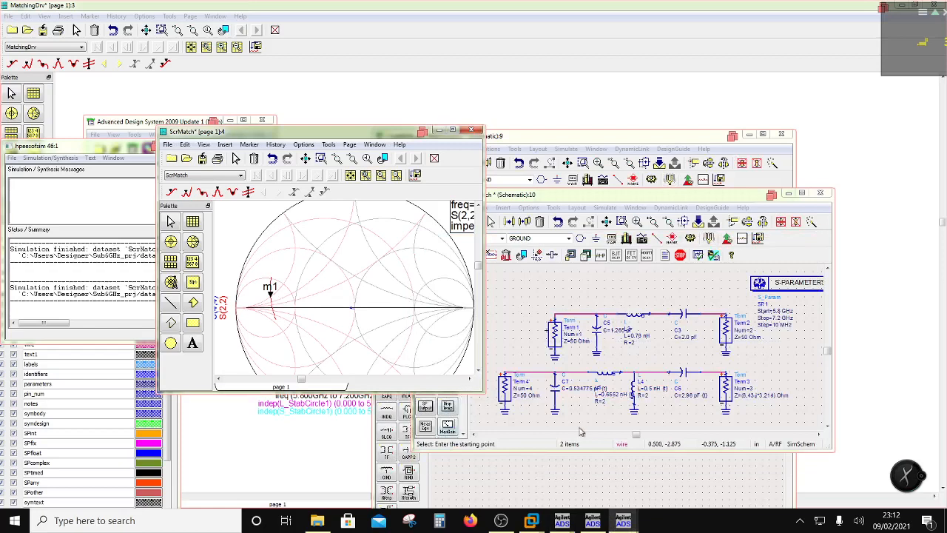
Step: Copy the tuned C7, L5, L4 and C6 matching network with its grounds and save the ScrMatch schematic
click(530, 361)
click(703, 429)
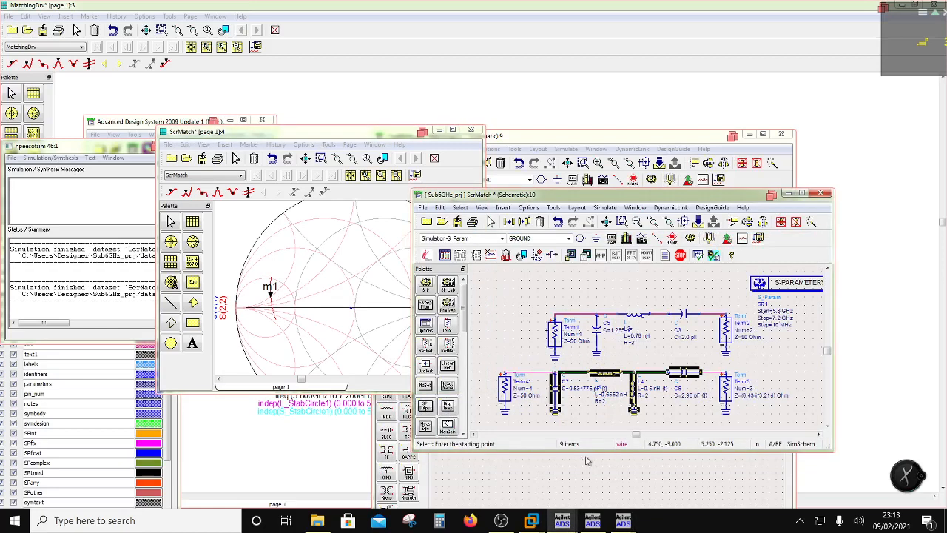
click(456, 221)
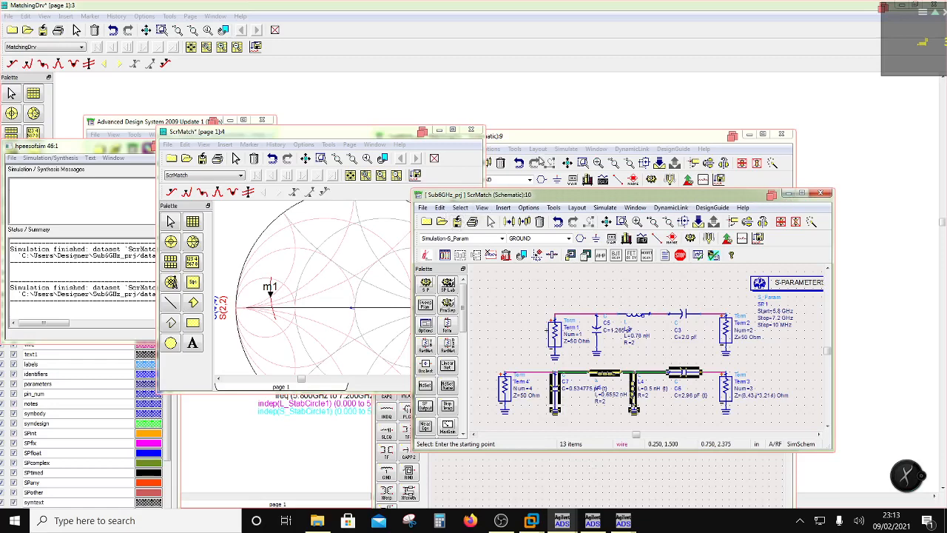
Step: Switch to the MatchingDrv schematic and delete the old input matching network between Term1 and the transistor gate
click(546, 139)
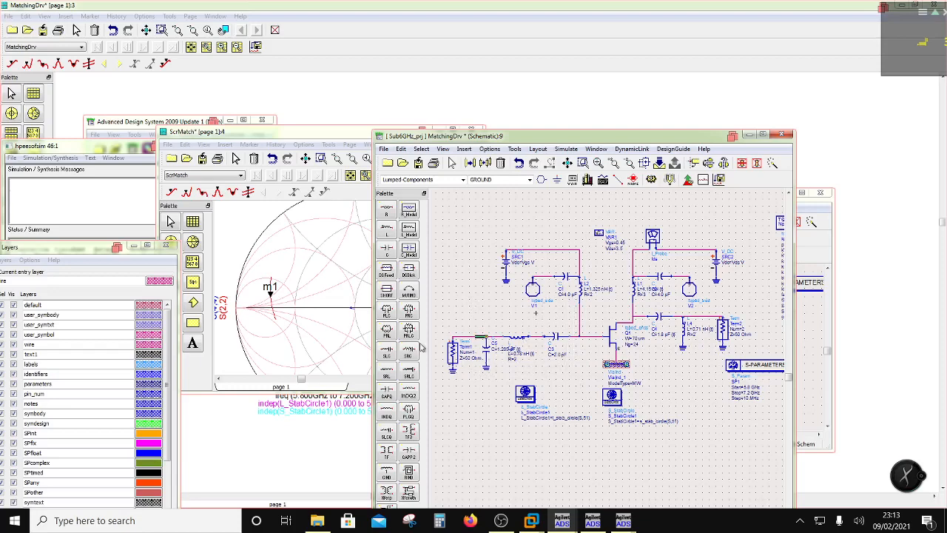
drag(467, 317, 581, 394)
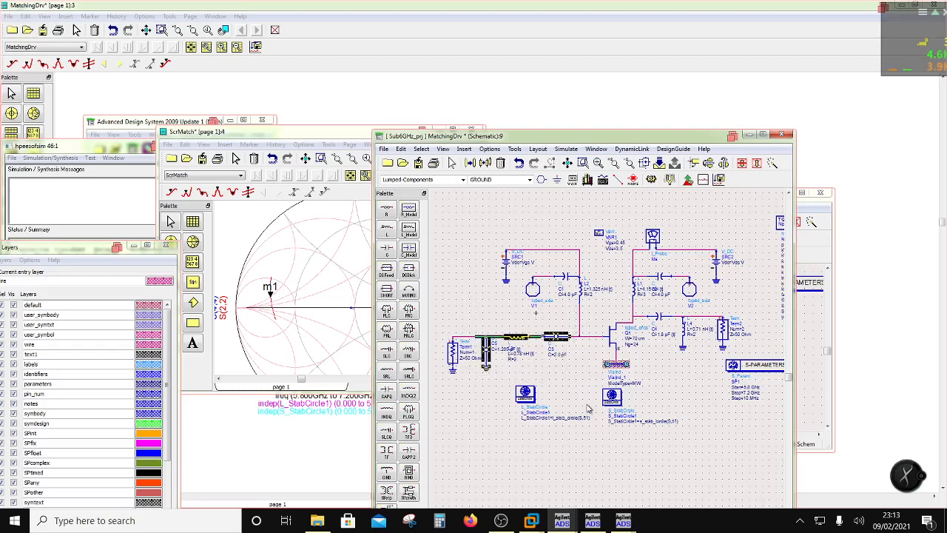
key(Delete)
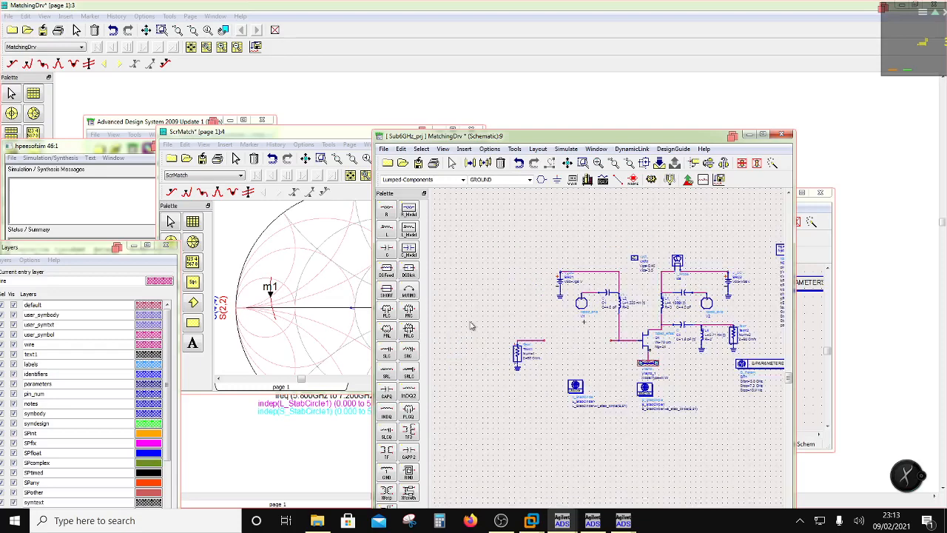
Step: Move Term1 and its ground farther from the transistor to make room for a longer matching network
drag(471, 326, 565, 393)
drag(518, 361, 492, 361)
click(506, 390)
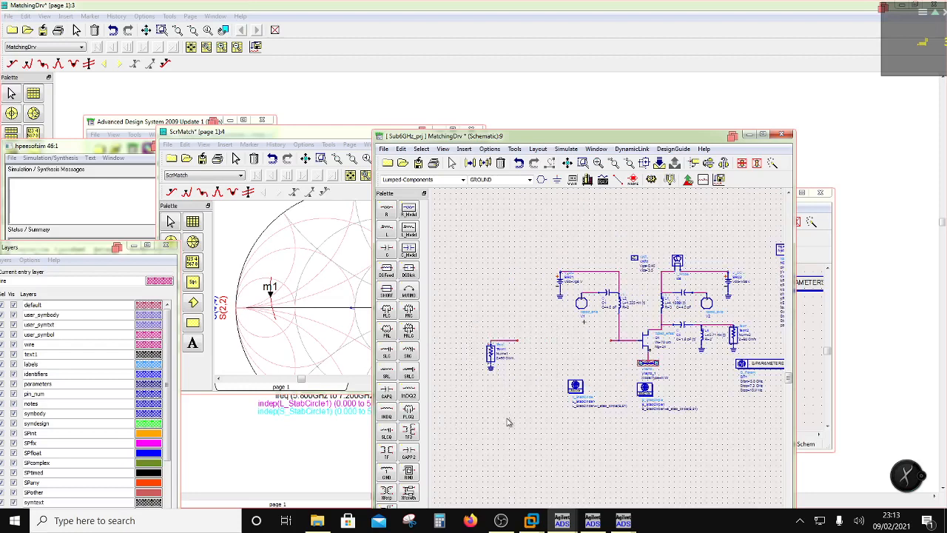
Step: Paste the copied matching network between Term1 and Q1's gate, check the connection at C6 and save the MatchingDrv schematic
drag(510, 423, 517, 365)
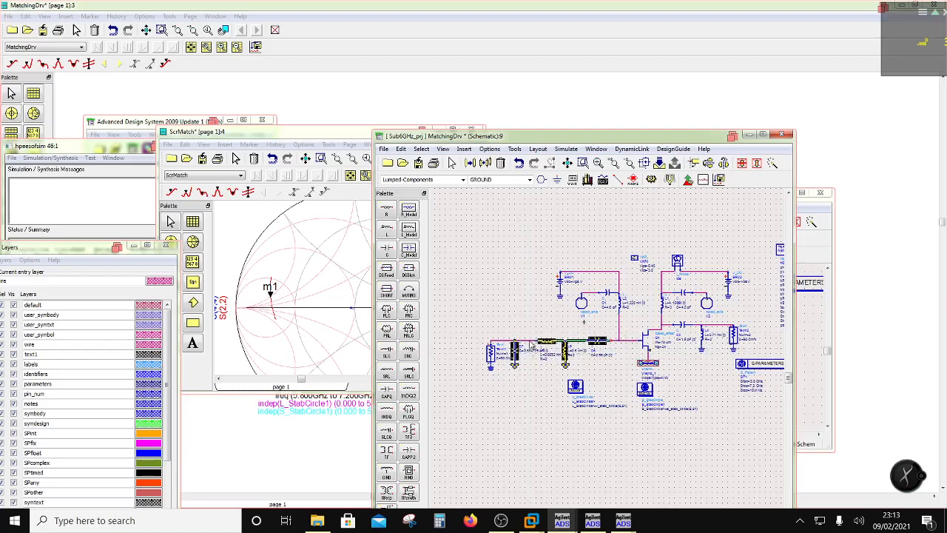
scroll(531, 348, up, 2)
scroll(654, 392, down, 2)
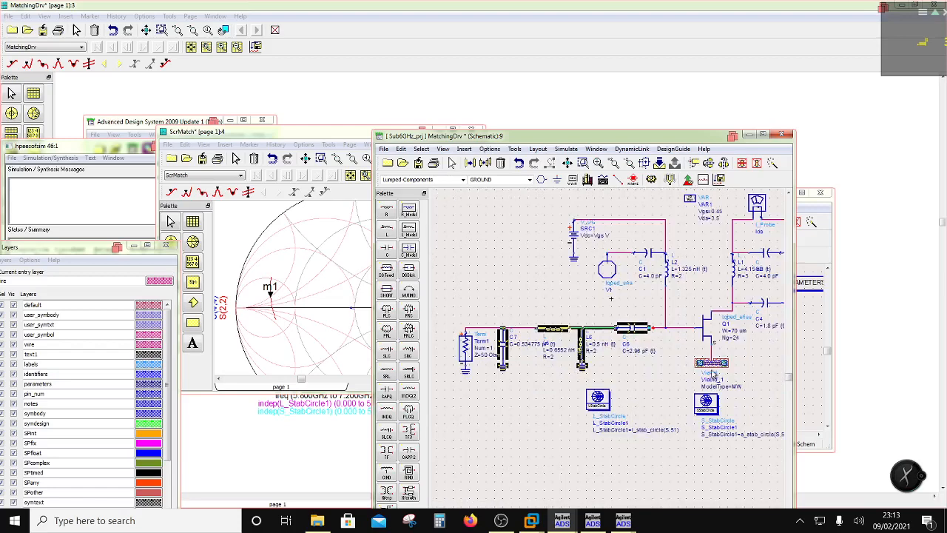
click(653, 333)
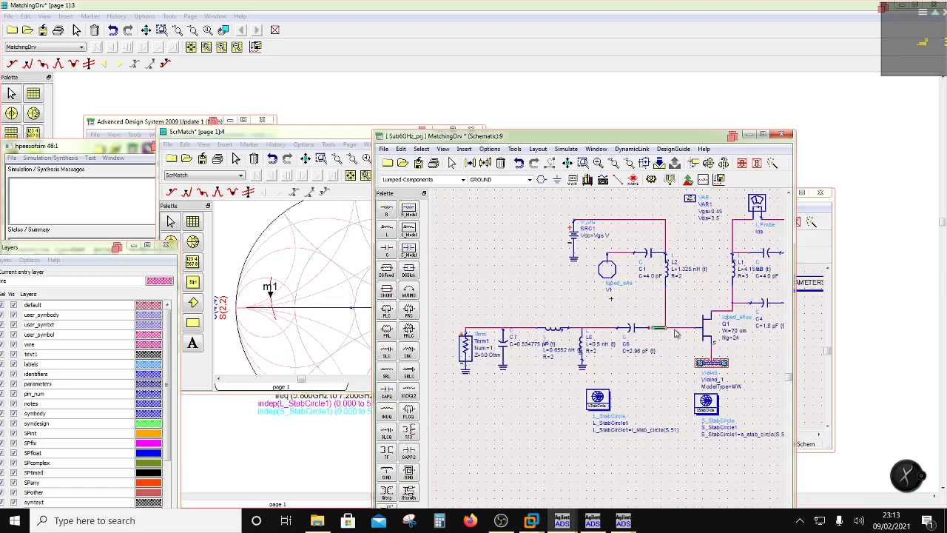
scroll(676, 334, up, 2)
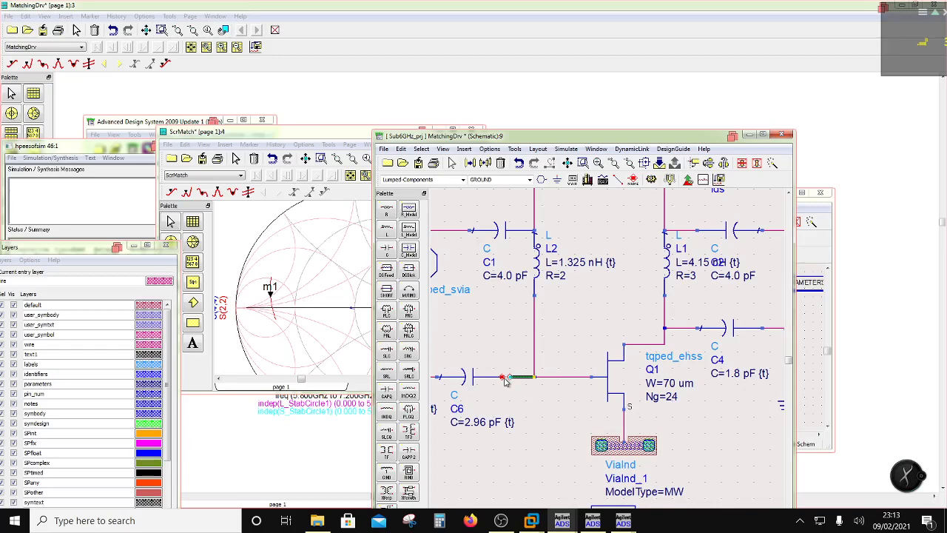
scroll(537, 400, down, 2)
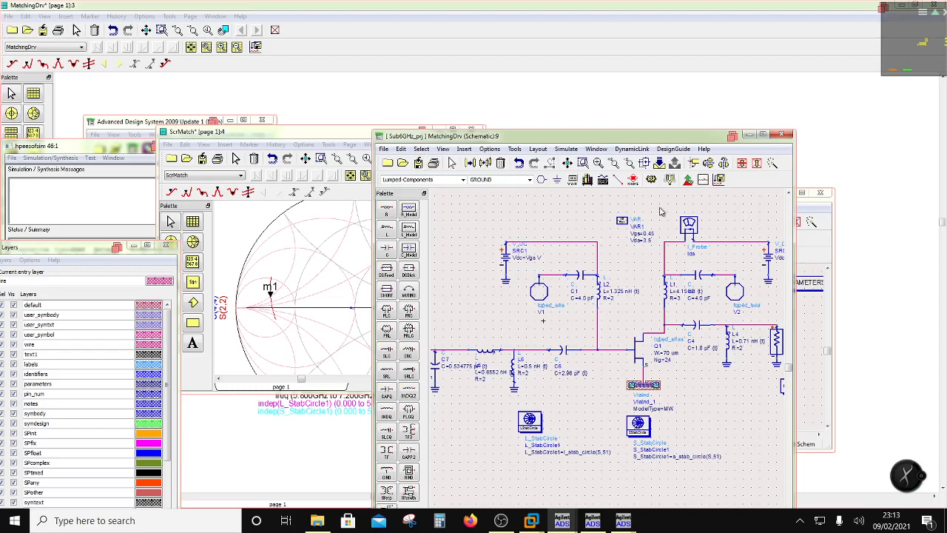
Step: Start a tuning session for MatchingDrv, close the ScrMatch data display saving its changes, and bring up the MatchingDrv data display
click(669, 179)
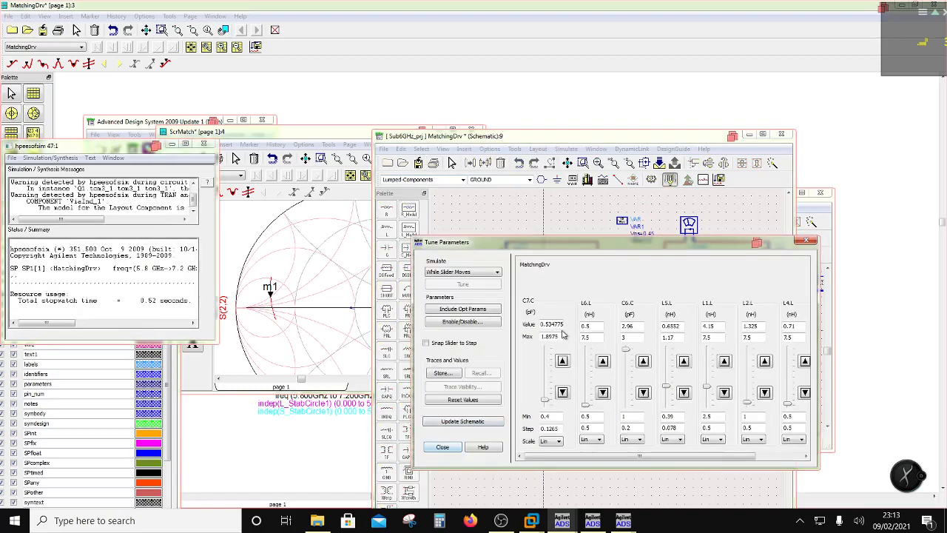
drag(316, 134, 229, 204)
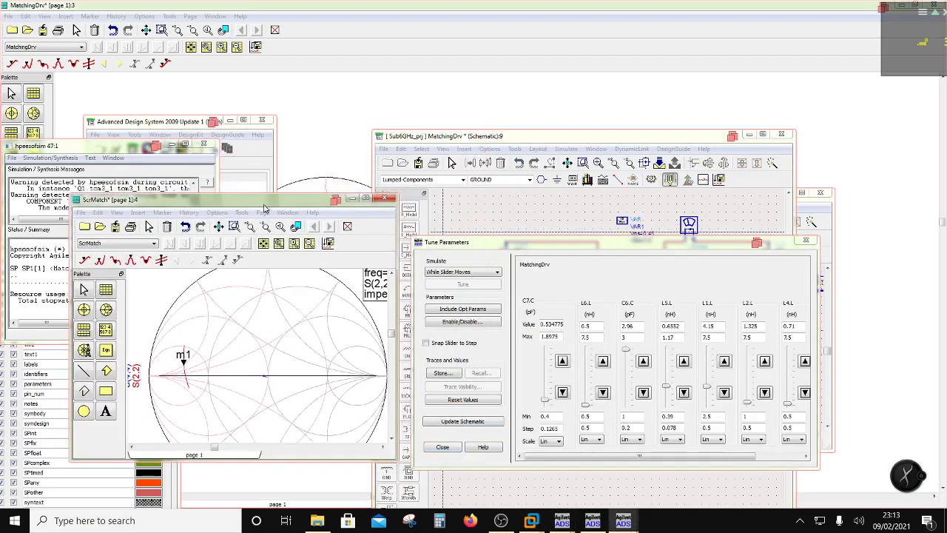
click(383, 201)
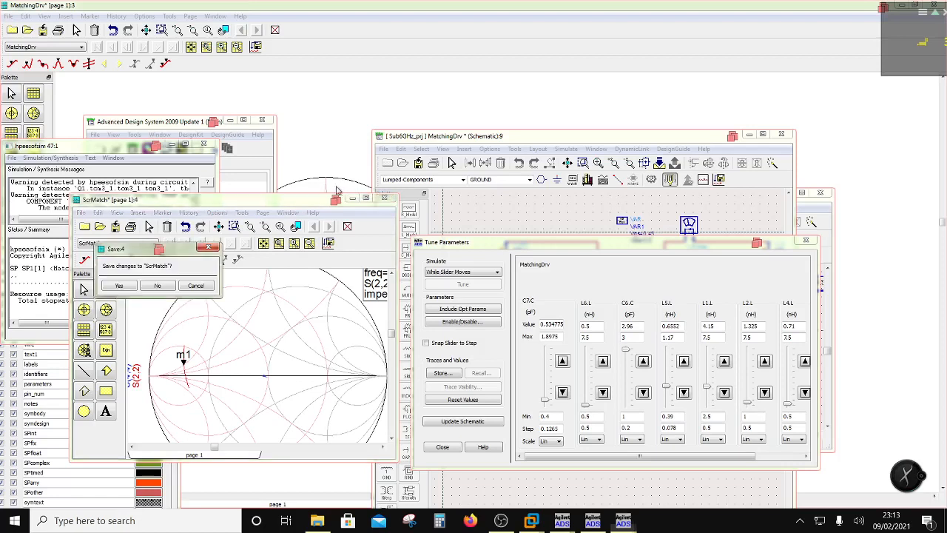
click(135, 288)
click(359, 156)
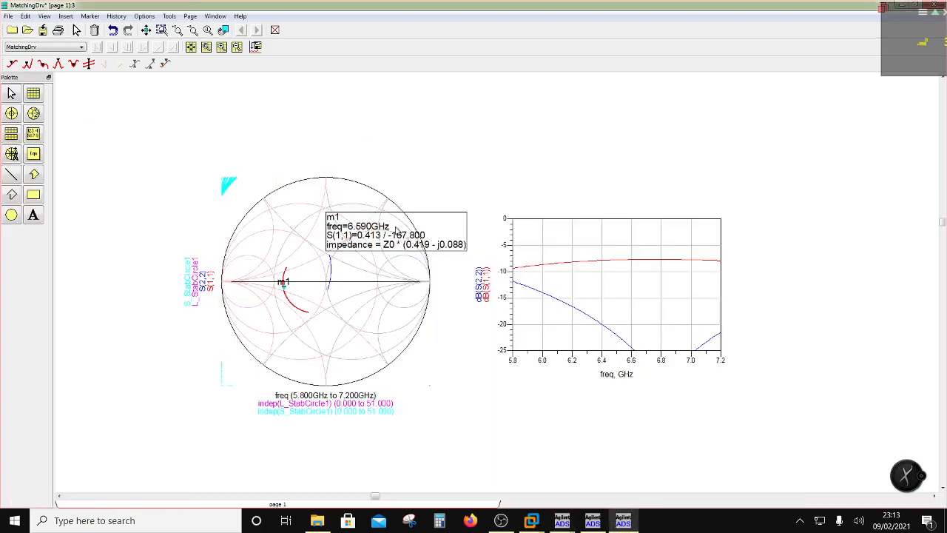
Step: Move marker m1's readout above the Smith chart and place the tuning sliders beside the chart
drag(395, 231, 409, 153)
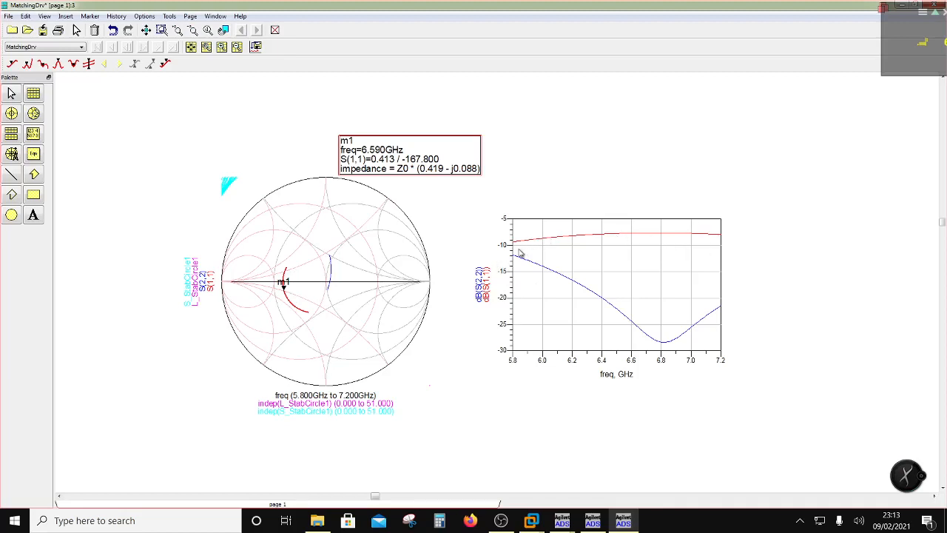
mouse_move(564, 522)
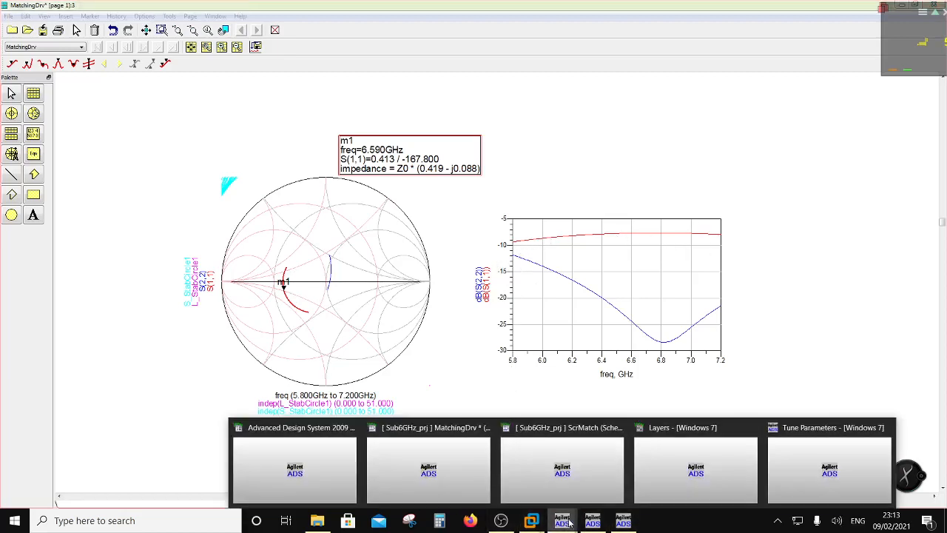
click(809, 466)
drag(506, 246, 569, 231)
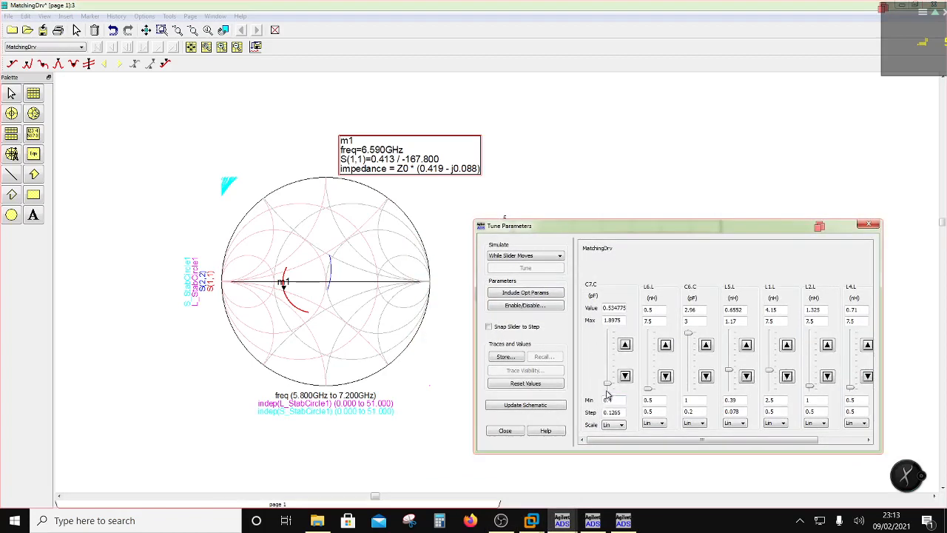
Step: Tune C7 to 0.444925 pF, lower L6's minimum and value to 0.2 nH, and tune C6 to 2.92 pF
drag(608, 385, 609, 389)
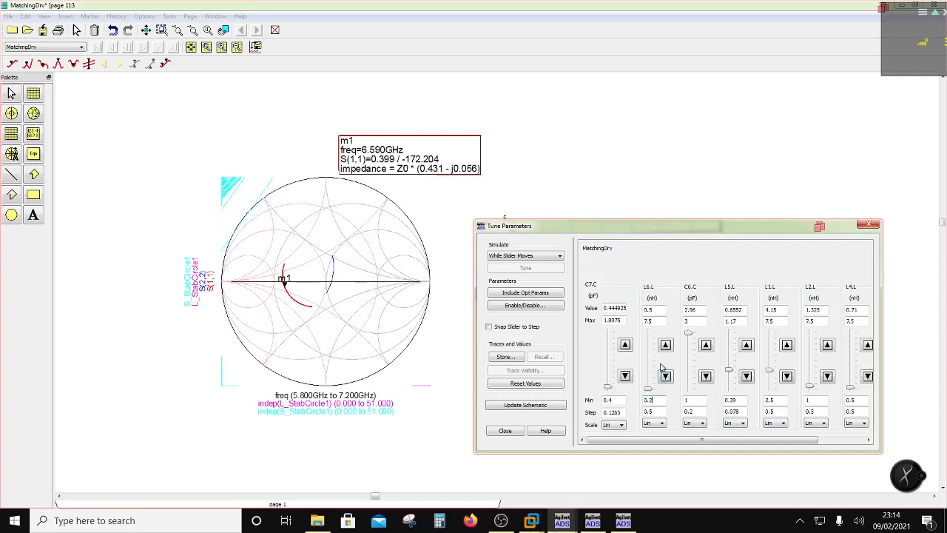
mouse_move(654, 379)
mouse_down()
mouse_move(652, 355)
mouse_move(652, 392)
mouse_up()
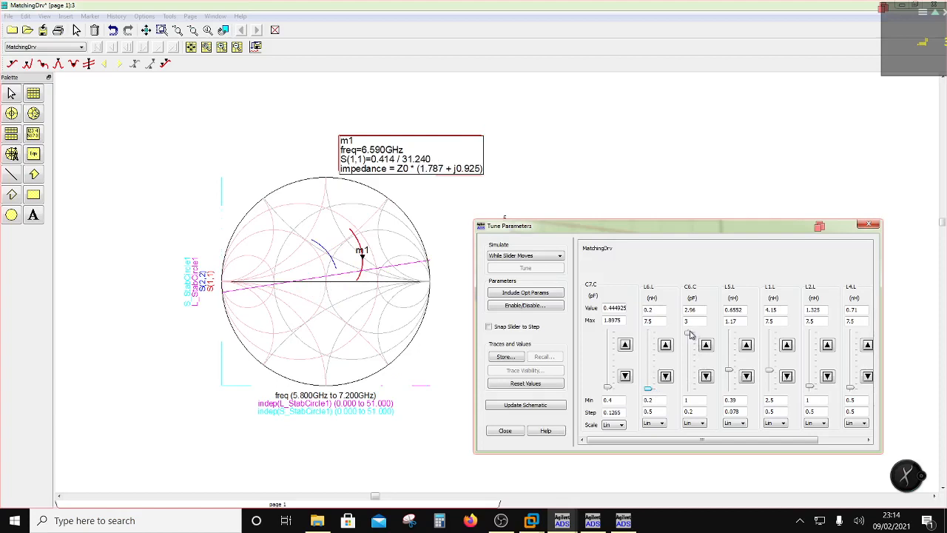
drag(689, 338, 689, 336)
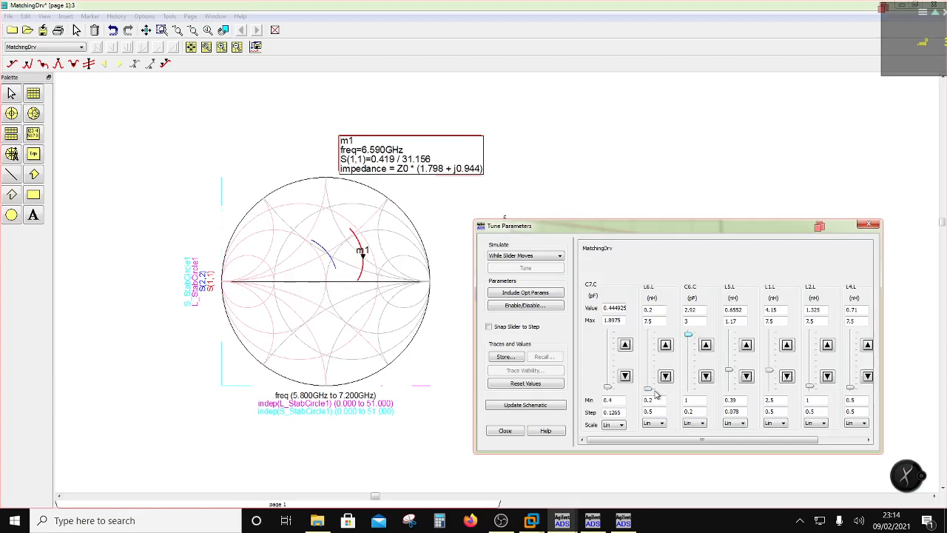
Step: Tune L6 to 0.419 nH, C6 to 2.84 pF and L5 to 0.8892 nH in the input matching network
drag(650, 392, 650, 391)
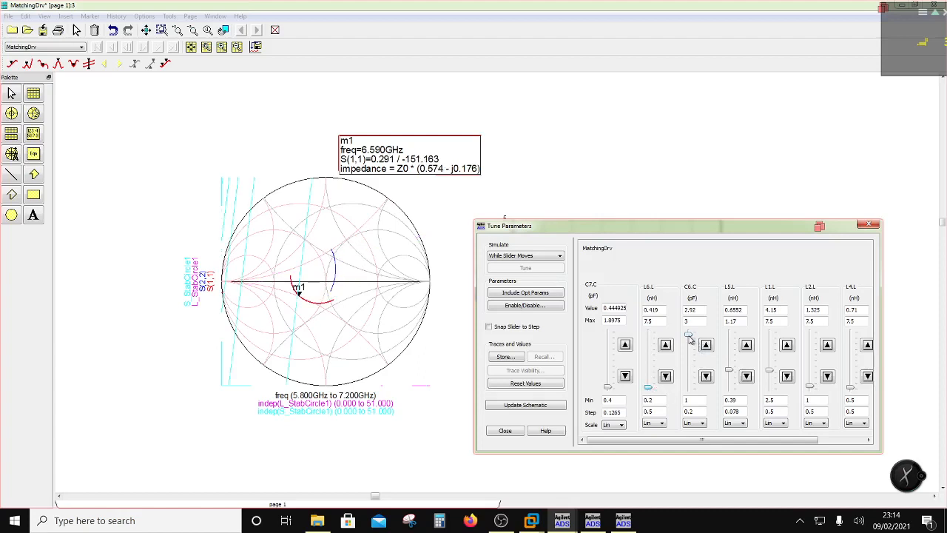
drag(690, 339, 688, 338)
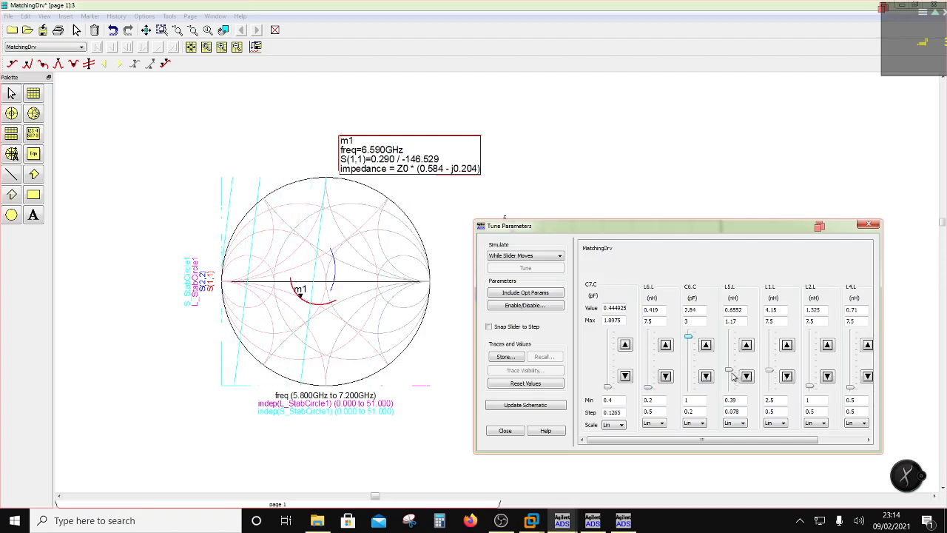
drag(730, 373, 730, 356)
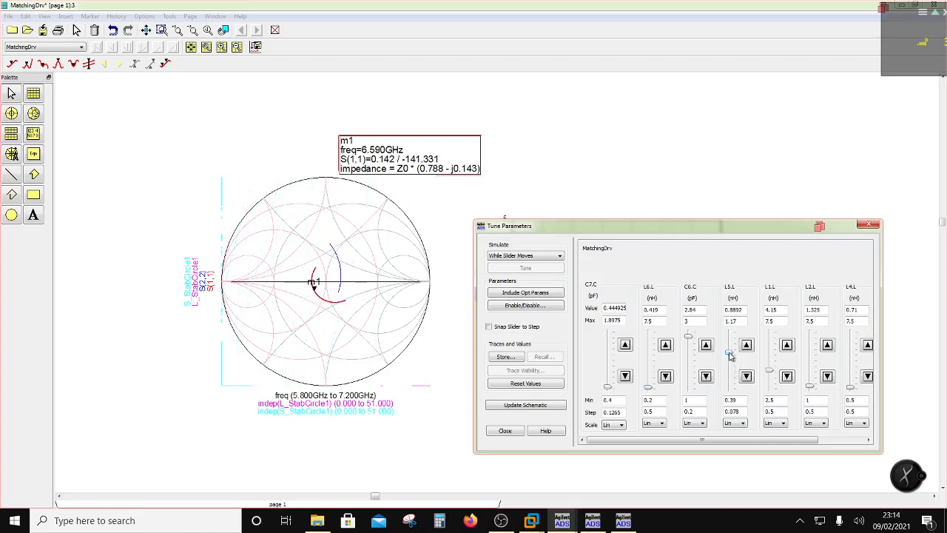
Step: Tune the bias inductors L1 to 3 nH and L2 to 1 nH, and the output inductor L4 to 0.78 nH
mouse_move(768, 375)
mouse_down()
mouse_move(764, 361)
mouse_move(772, 386)
mouse_up()
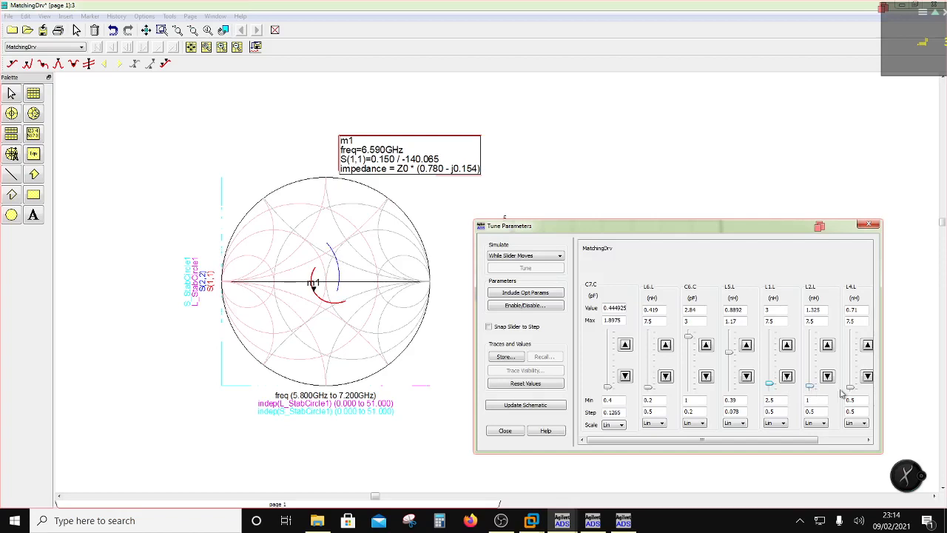
drag(812, 388, 813, 403)
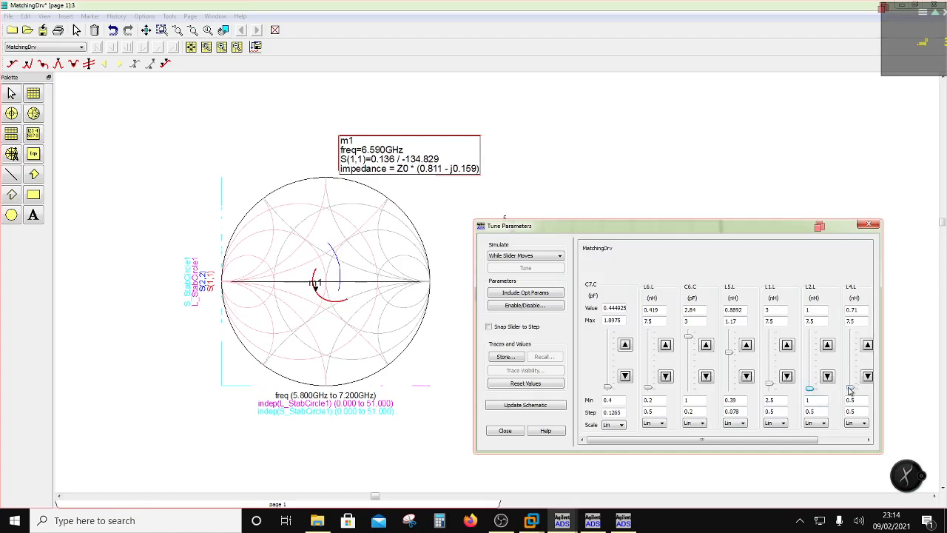
drag(850, 390, 852, 390)
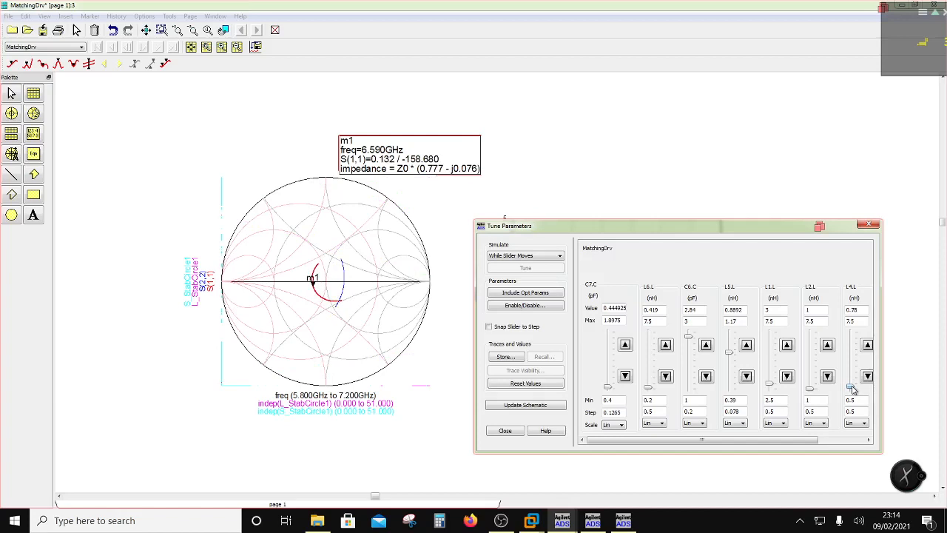
Step: Tune the output capacitor C4 to 2.54 pF and lower L6 to 0.2 nH
drag(795, 441, 843, 440)
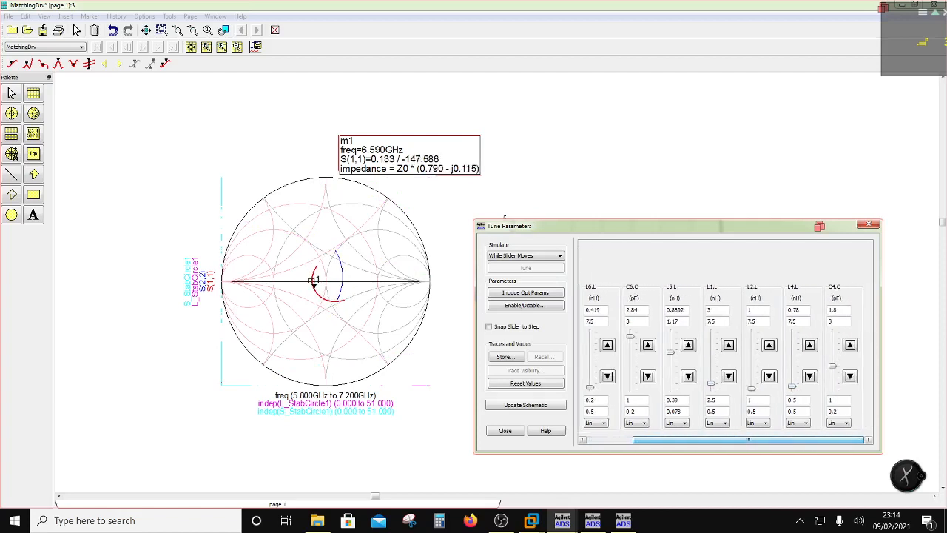
drag(834, 370, 831, 348)
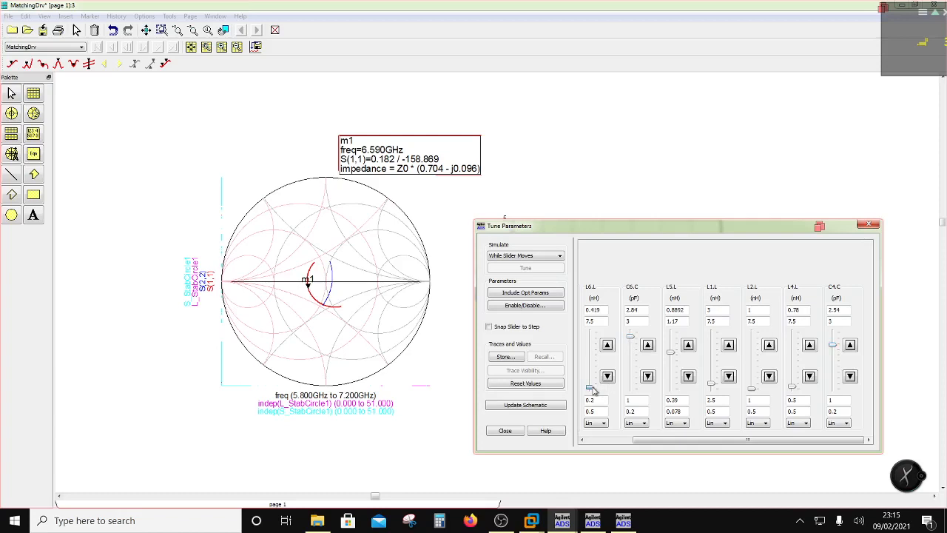
drag(592, 390, 597, 394)
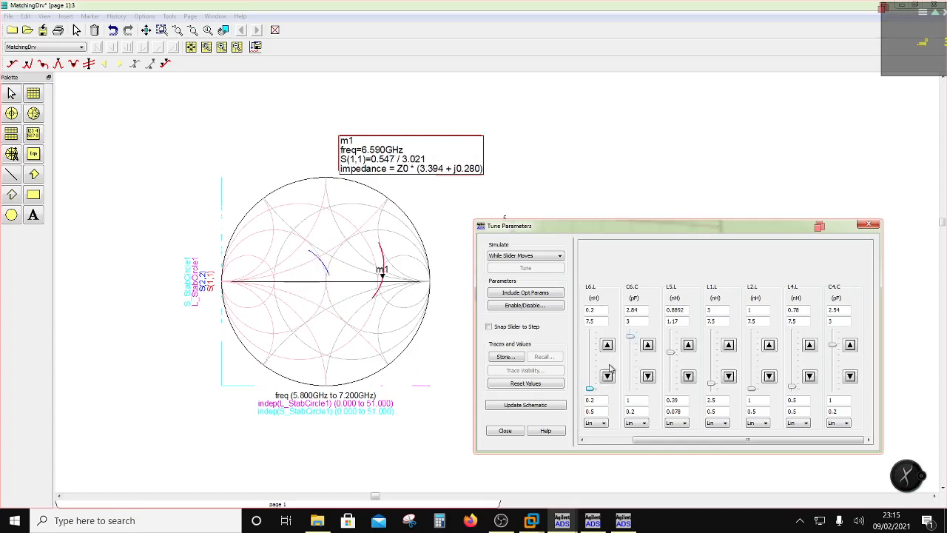
Step: Tune L6 to 0.346 nH, raise C6's maximum and value to 3.5 pF, and tune L5 to 0.9906 nH
drag(590, 390, 591, 390)
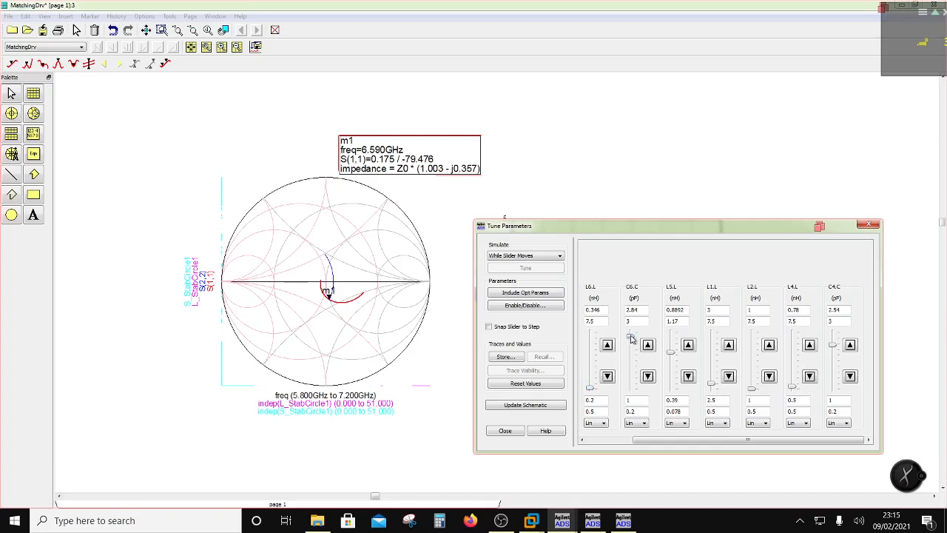
drag(631, 338, 628, 330)
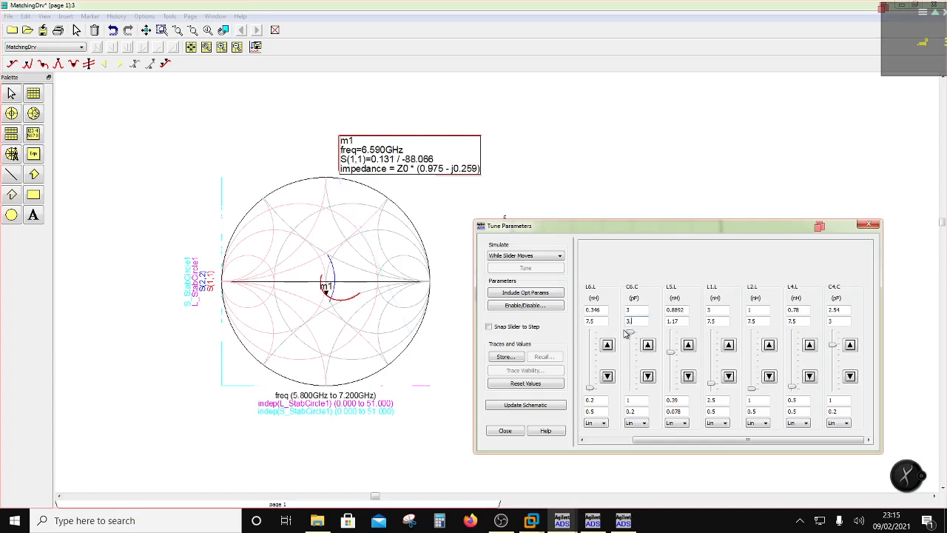
click(628, 309)
drag(632, 347, 628, 333)
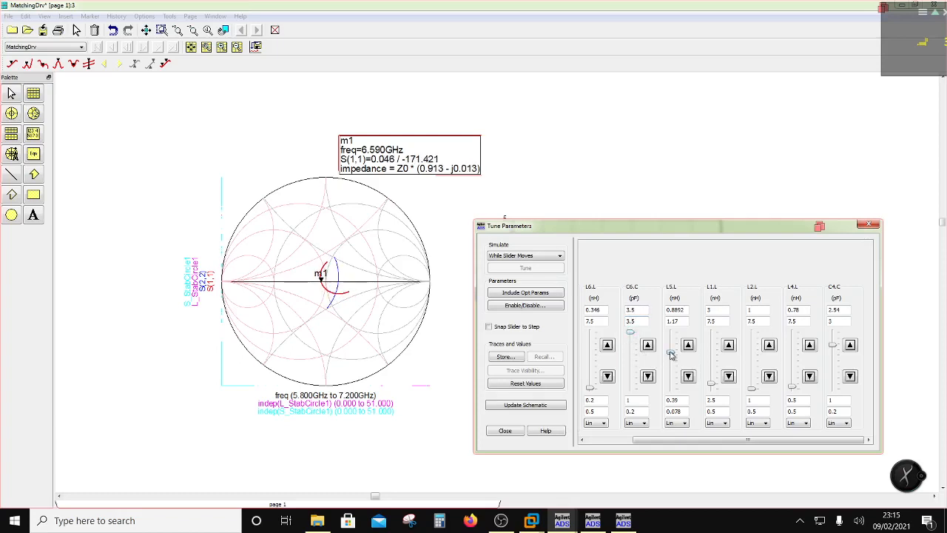
drag(670, 355, 669, 348)
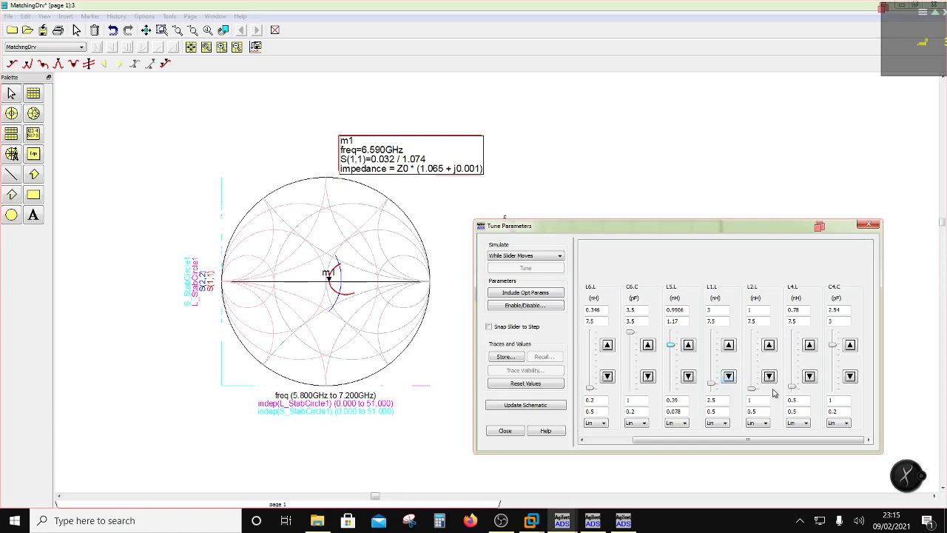
Step: Tune the output matching elements C4 to 2.44 pF and L4 to 0.85 nH
drag(752, 389, 792, 385)
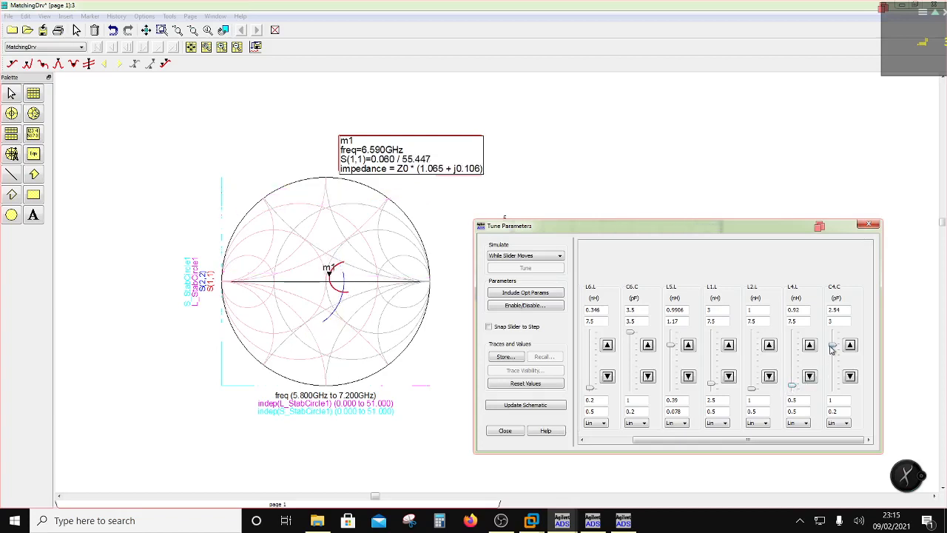
drag(832, 349, 822, 350)
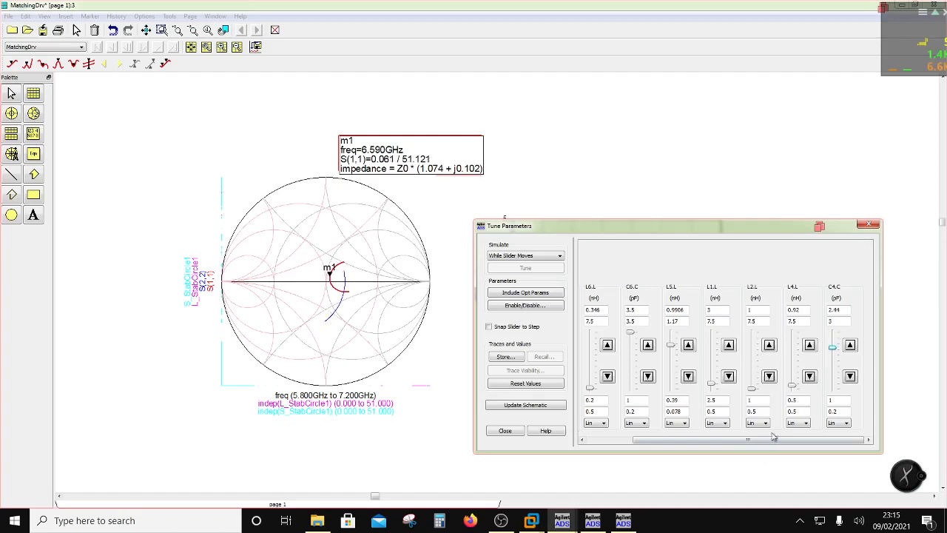
drag(794, 386, 793, 391)
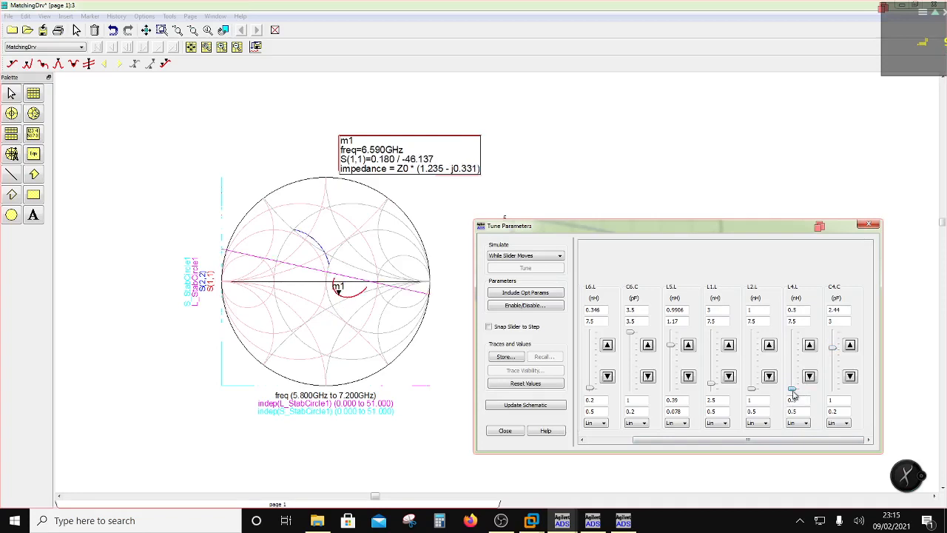
drag(793, 394, 794, 392)
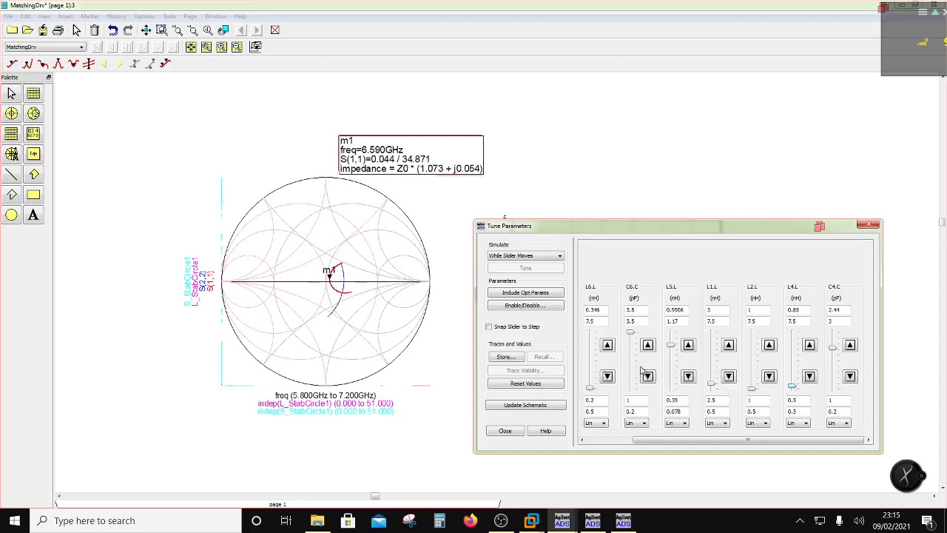
Step: Tune L6 to 0.273 nH, L5 to 0.5694 nH and C6 to 3.425 pF in the input matching network
drag(631, 335, 632, 334)
drag(590, 386, 590, 393)
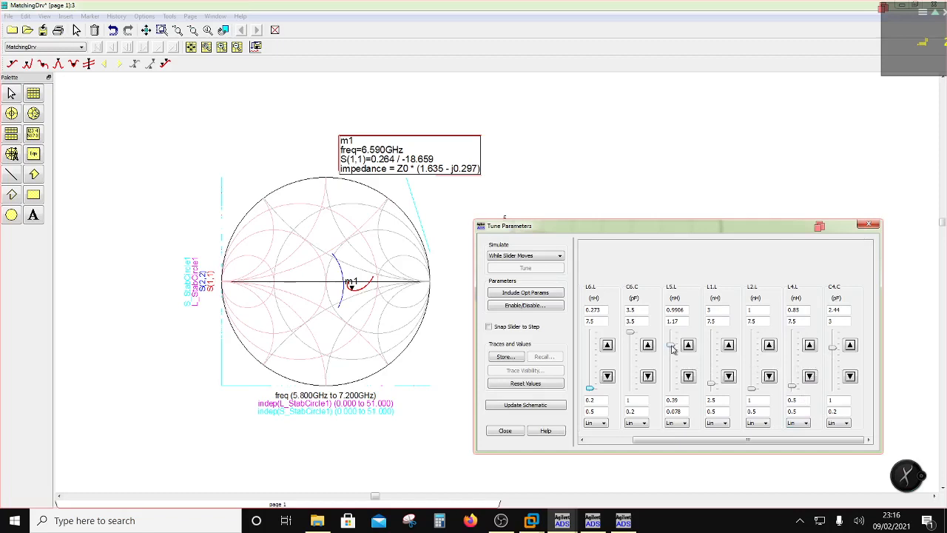
drag(673, 347, 664, 380)
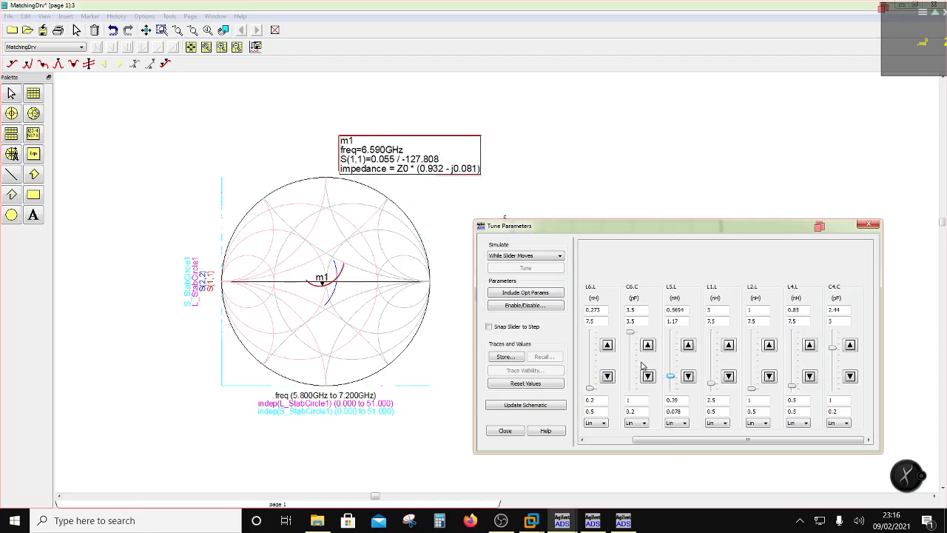
drag(629, 331, 631, 335)
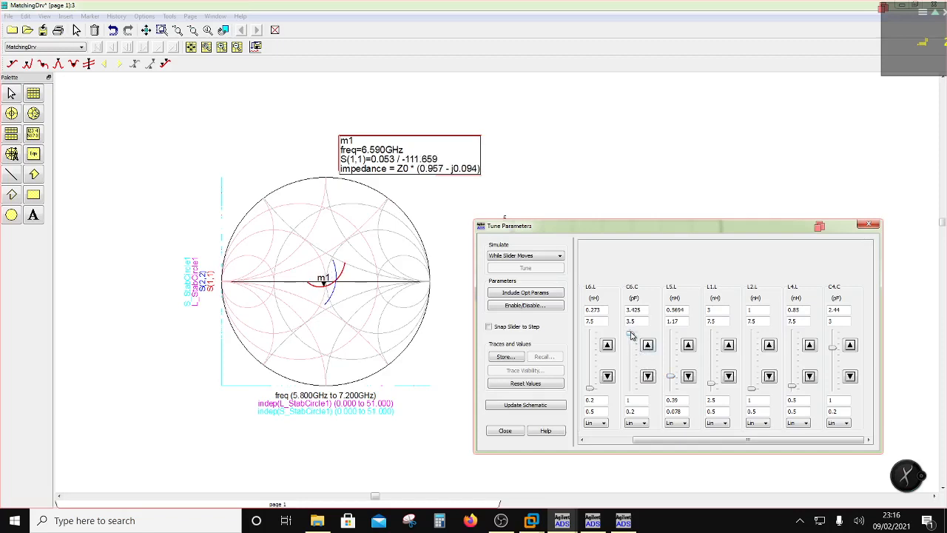
Step: Check the component arrangement in the MatchingDrv schematic and return to the tuning parameters
click(562, 520)
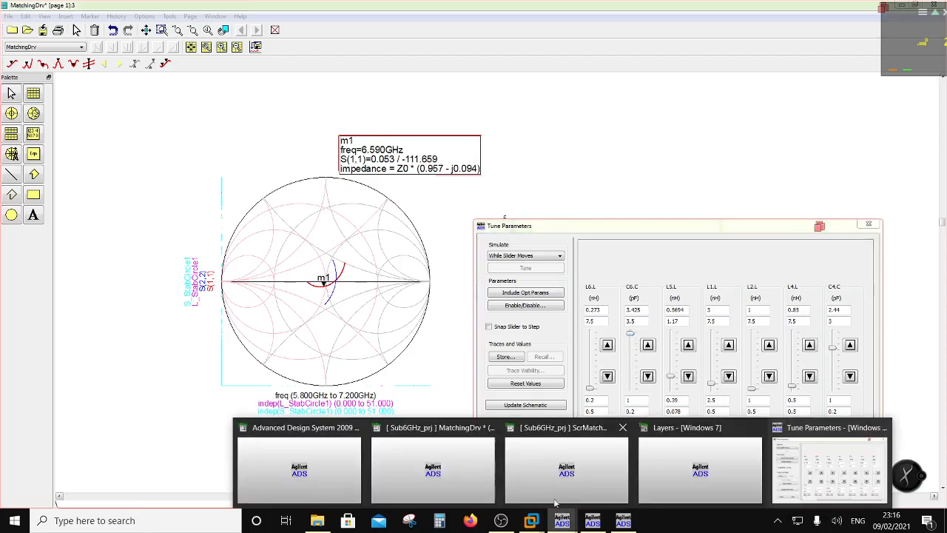
click(453, 479)
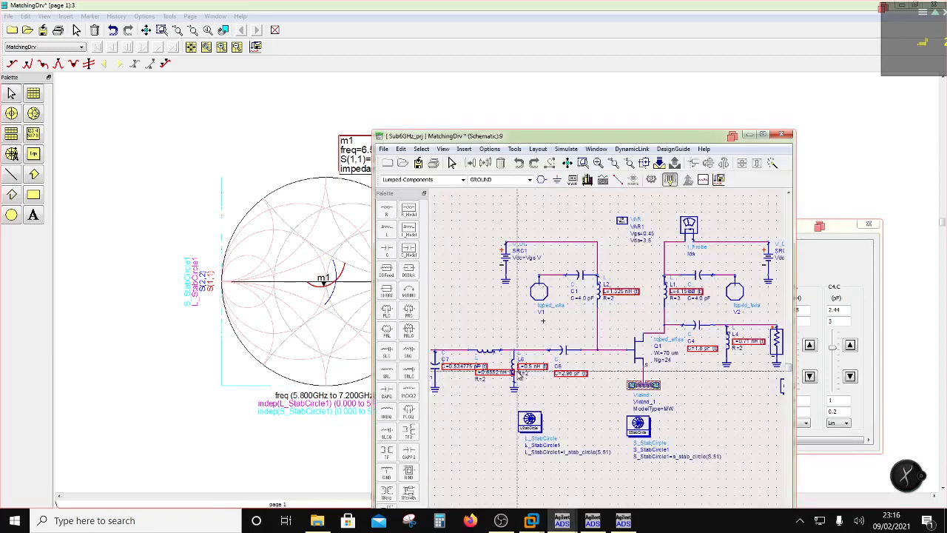
click(579, 522)
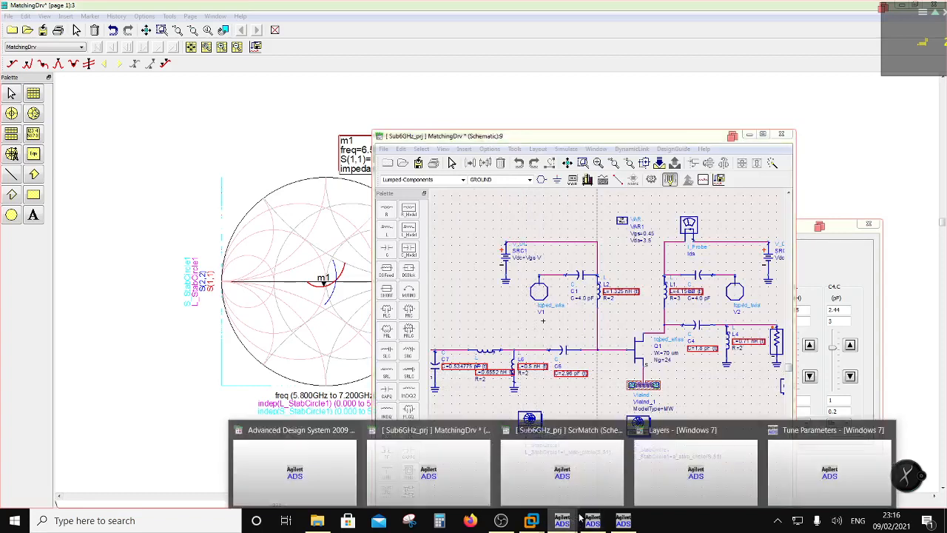
click(782, 474)
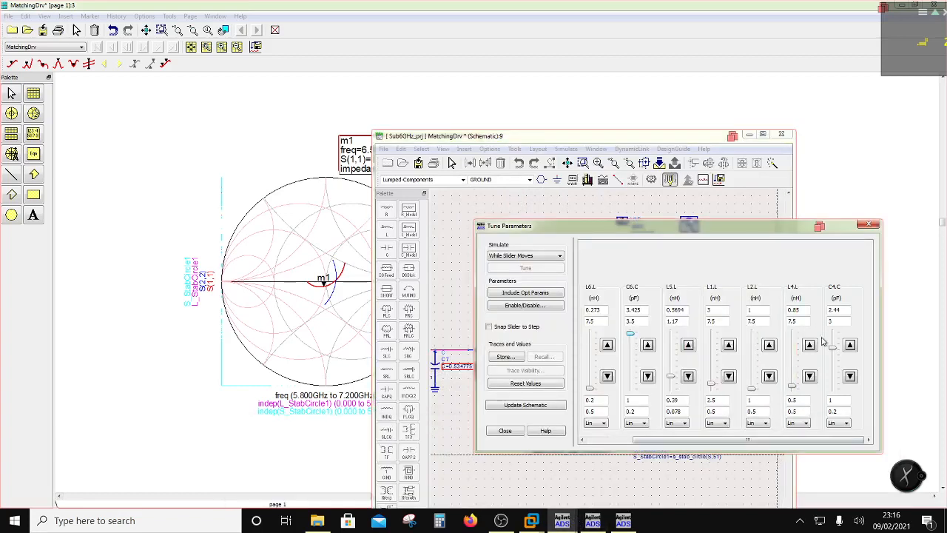
Step: Set L6 to 0.32 nH and tune C7 to 0.414975 pF
drag(771, 440, 716, 452)
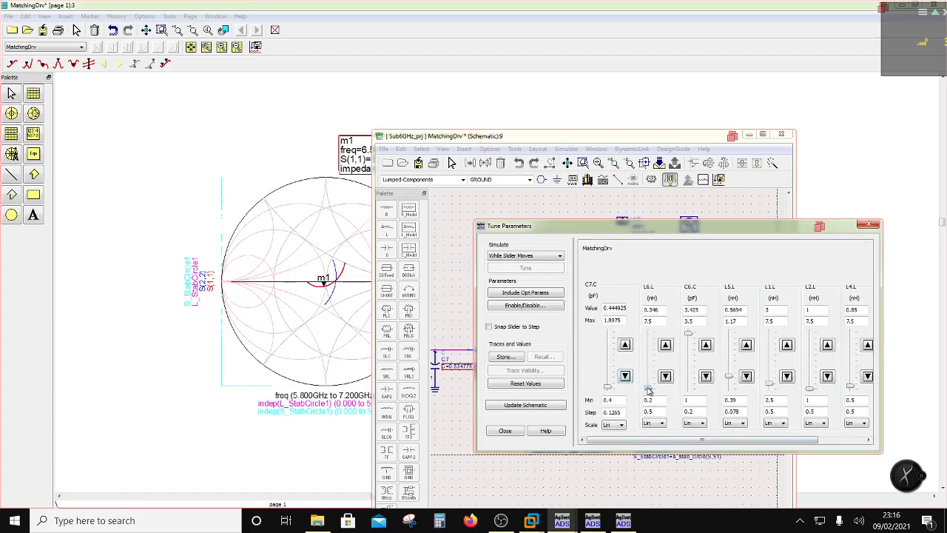
drag(647, 390, 648, 390)
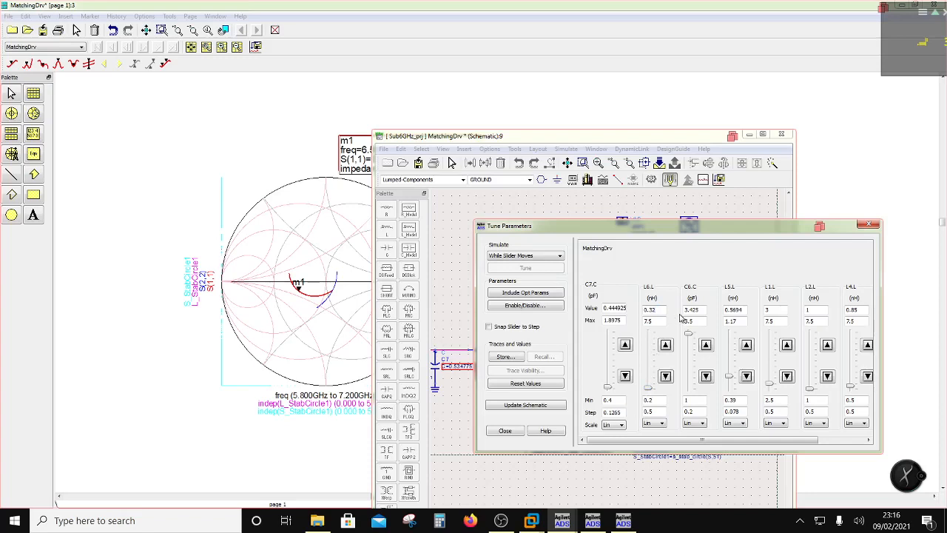
key(Tab)
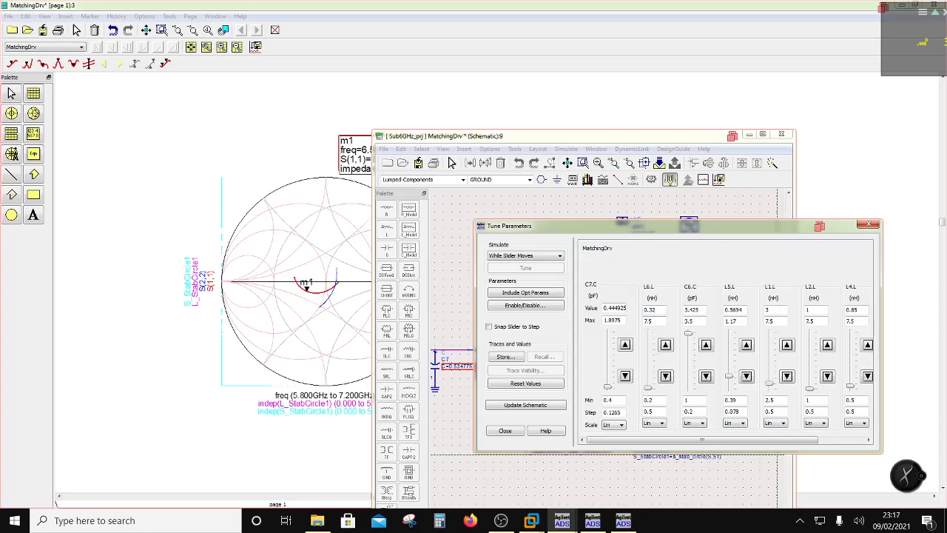
drag(606, 387, 609, 390)
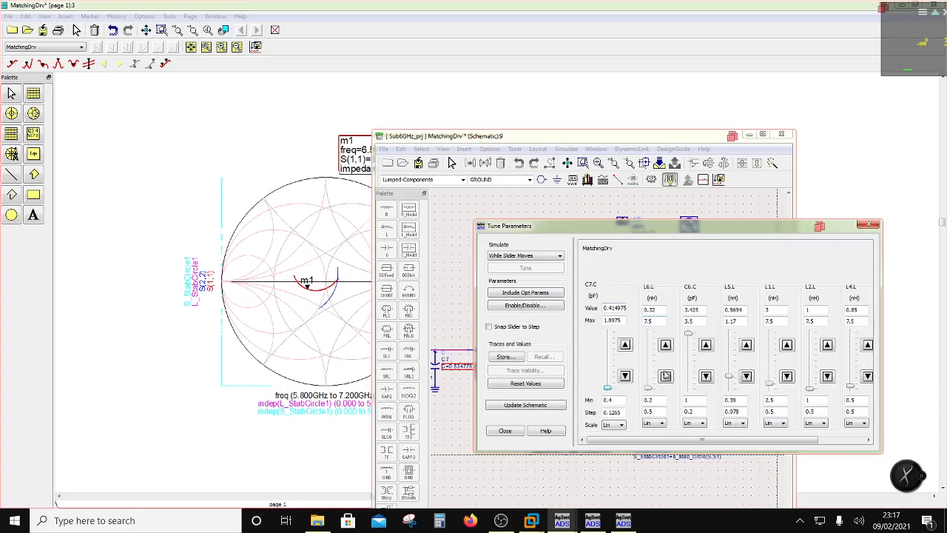
Step: Tune C6 to 3.5 pF, L5 to 0.7644 nH, L2 to 3.6 nH and L4 to 0.71 nH
drag(691, 338, 689, 331)
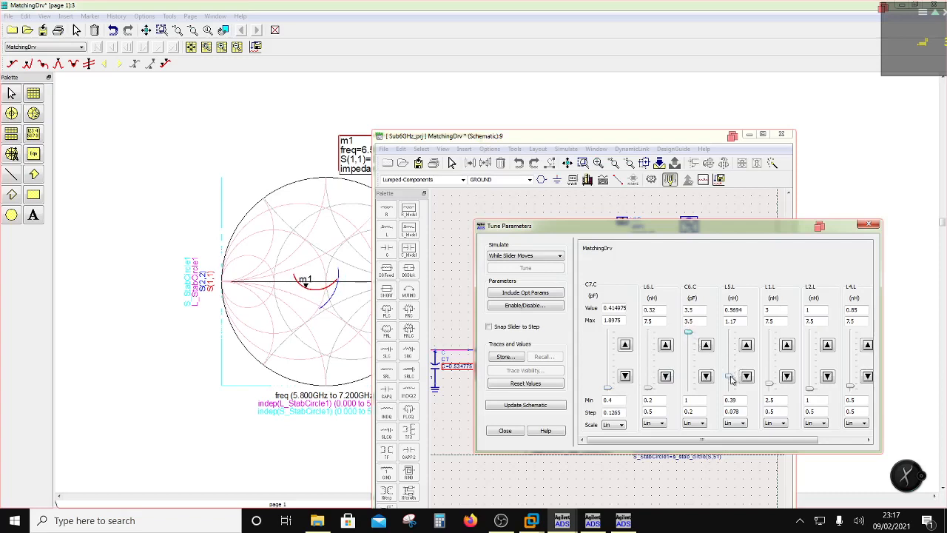
drag(729, 377, 724, 364)
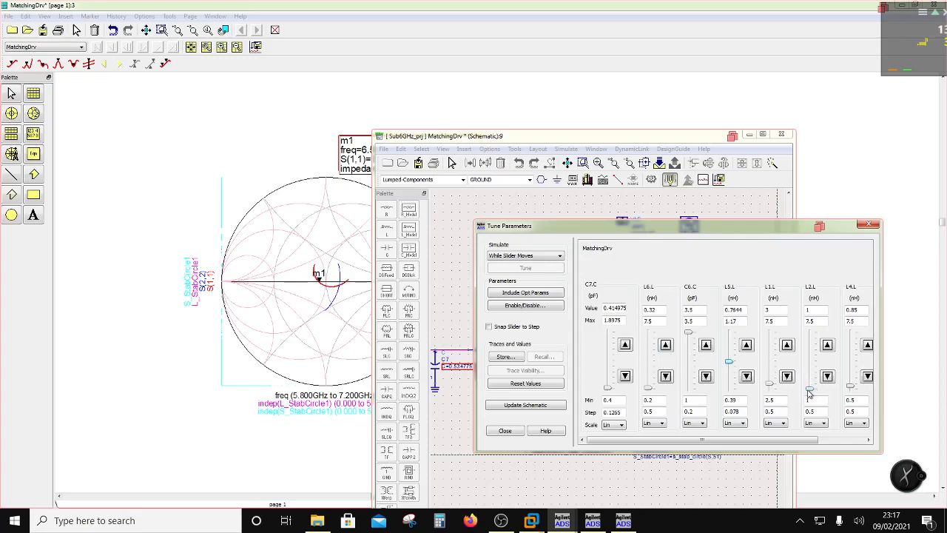
mouse_move(809, 391)
mouse_down()
mouse_move(810, 362)
mouse_move(811, 371)
mouse_up()
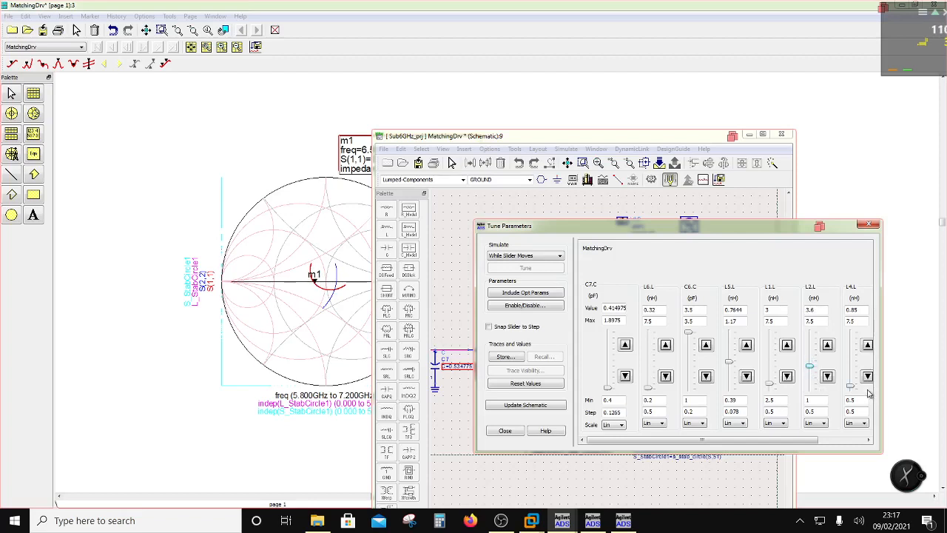
drag(852, 388, 852, 390)
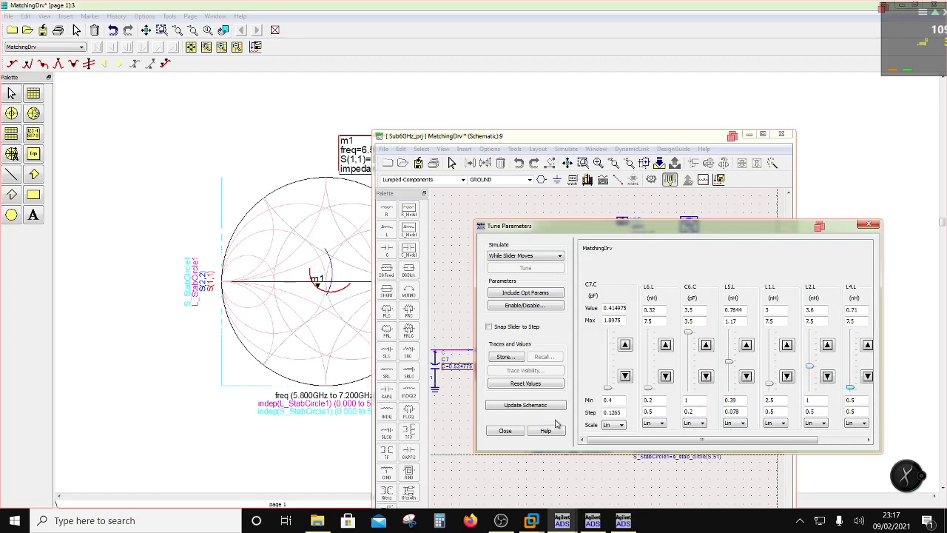
Step: Update the schematic with the tuned values, end tuning, and return to the MatchingDrv data display
click(523, 406)
click(504, 430)
drag(454, 139, 769, 172)
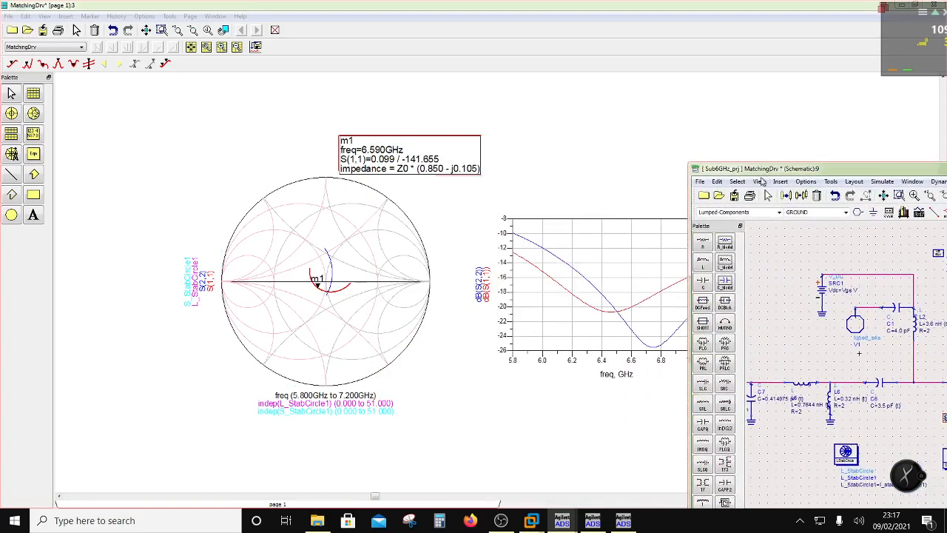
click(524, 368)
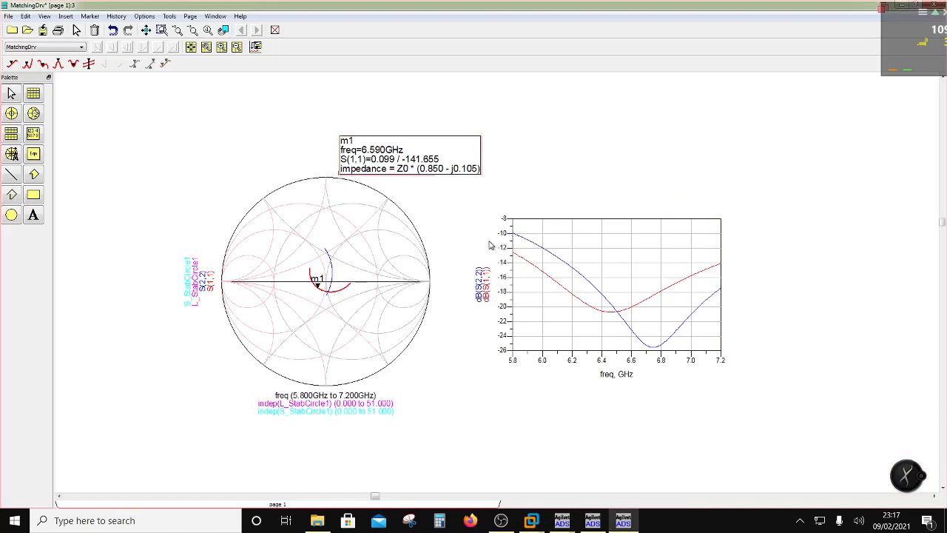
Step: Add the S(2,1) trace in dB to the rectangular S-parameter plot
double_click(619, 257)
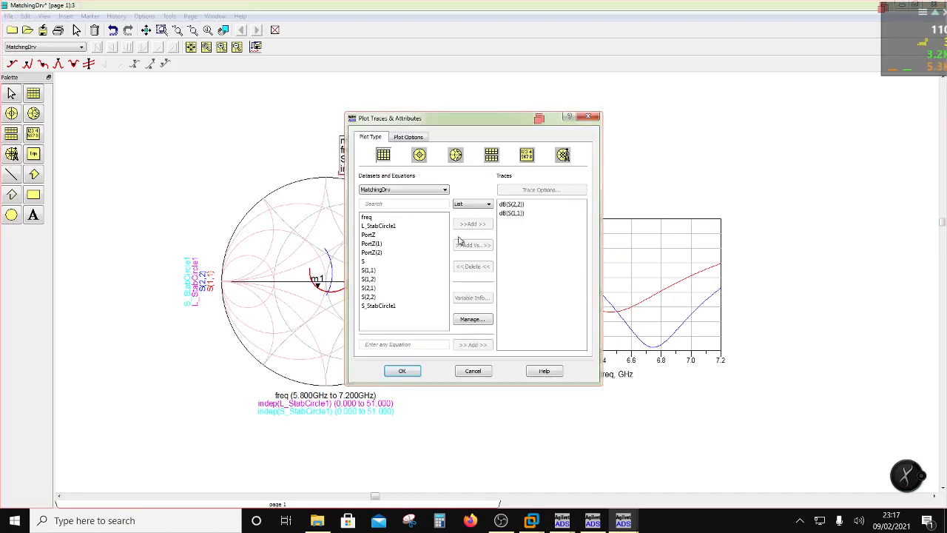
click(379, 288)
click(468, 225)
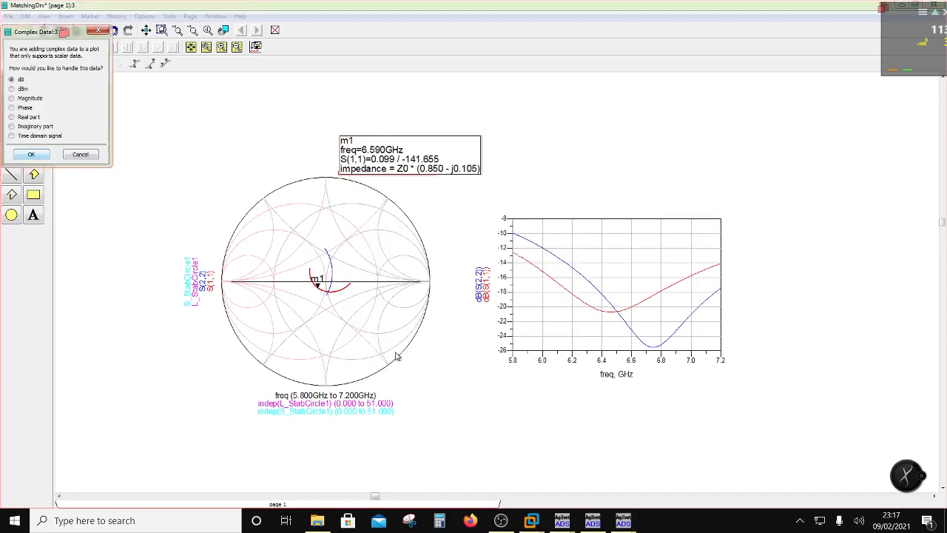
click(33, 155)
click(400, 372)
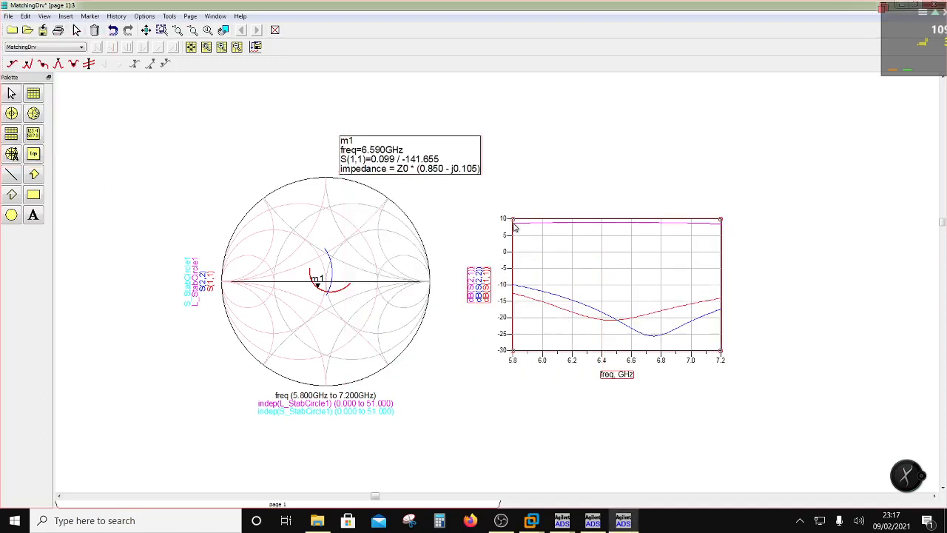
click(527, 192)
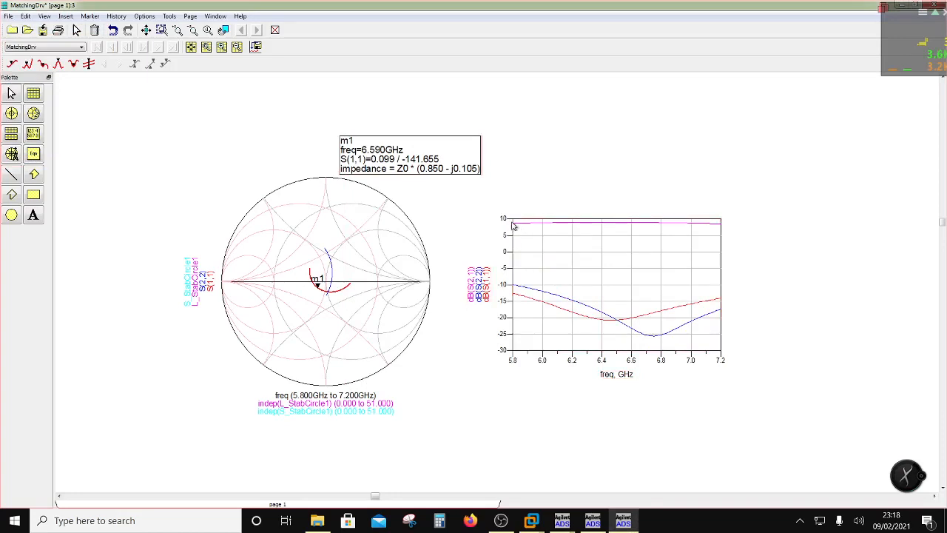
Step: Insert a marker on the dB(S(2,1)) trace and move it to 7.200 GHz
click(89, 16)
click(97, 28)
click(513, 221)
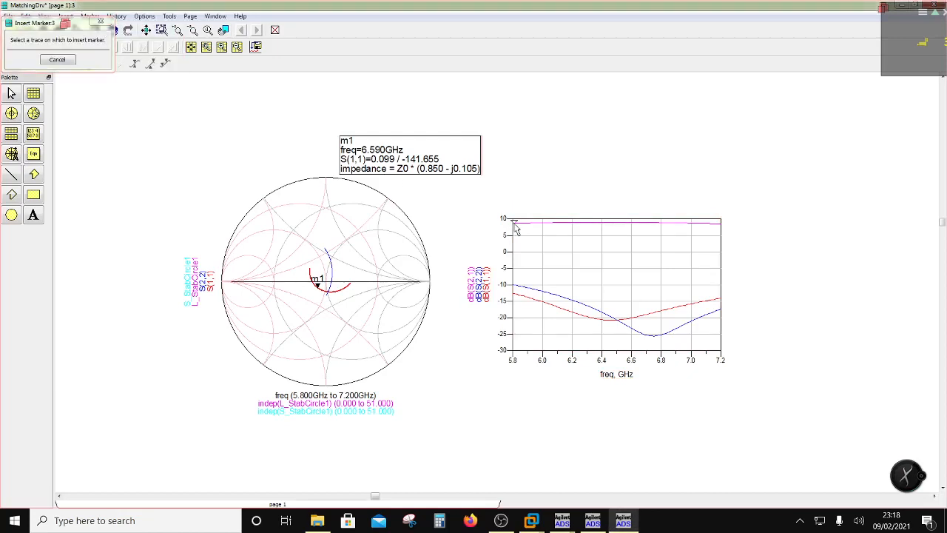
drag(526, 180, 552, 193)
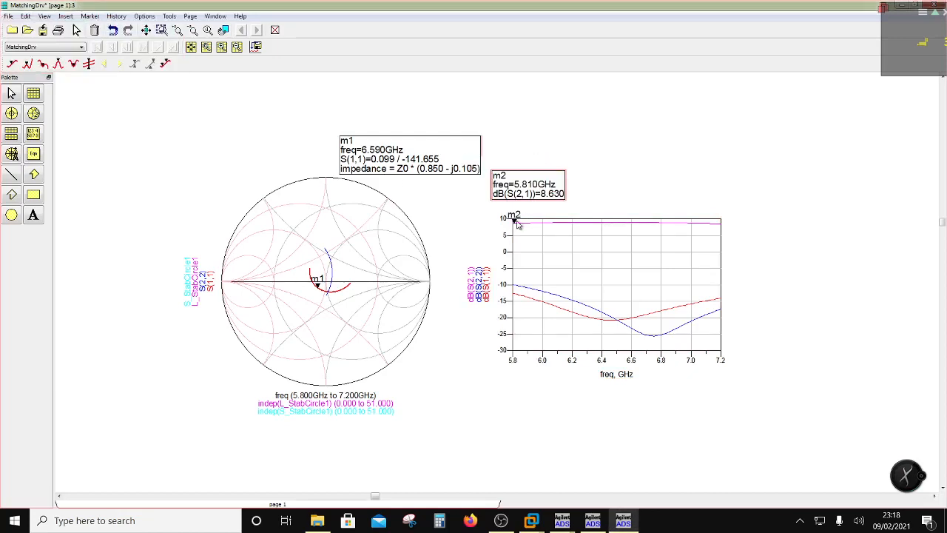
drag(514, 222, 727, 230)
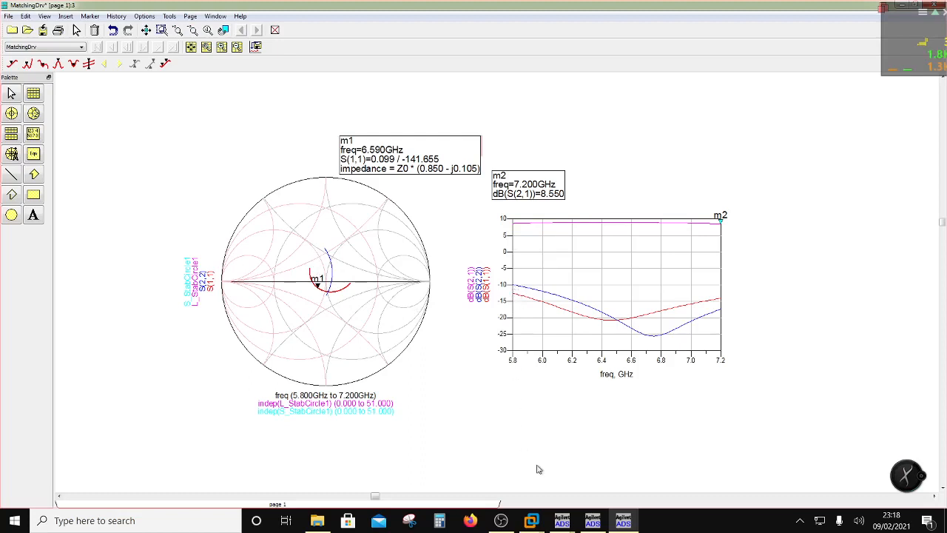
Step: Start a tuning session from the MatchingDrv schematic and arrange the schematic and tuning windows clear of the S-parameter plot
mouse_move(564, 523)
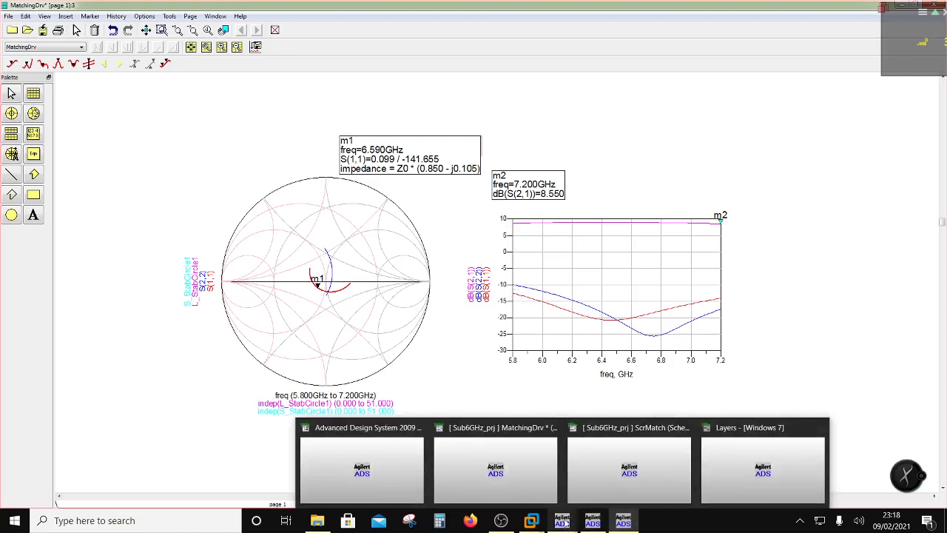
click(787, 455)
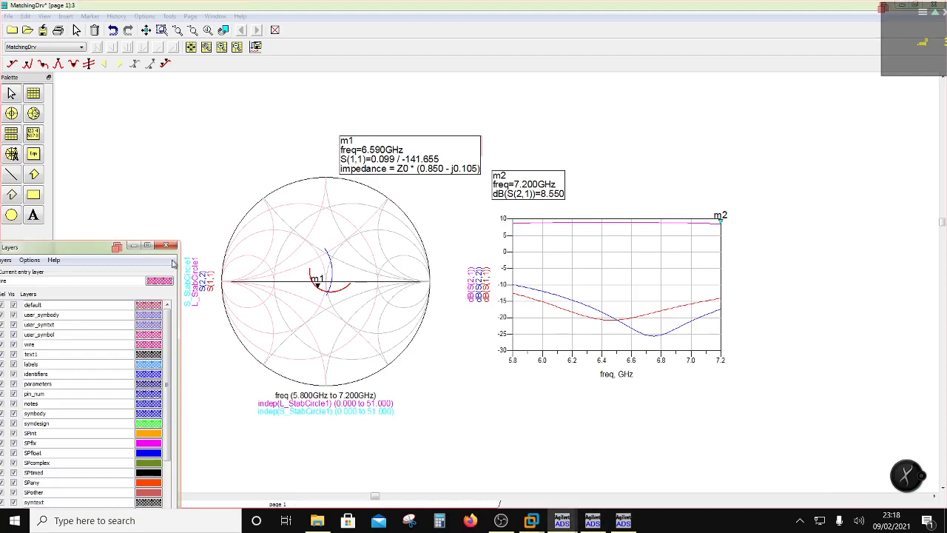
click(564, 518)
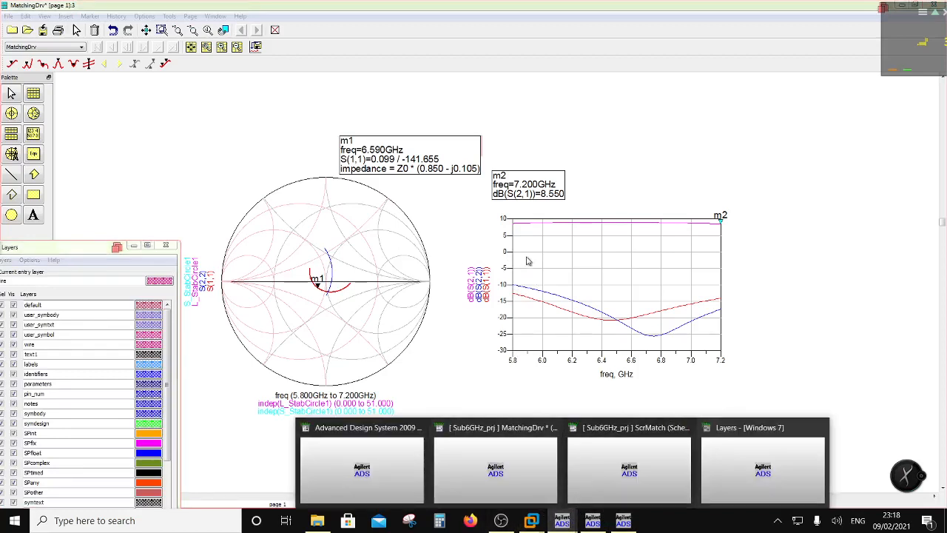
click(548, 471)
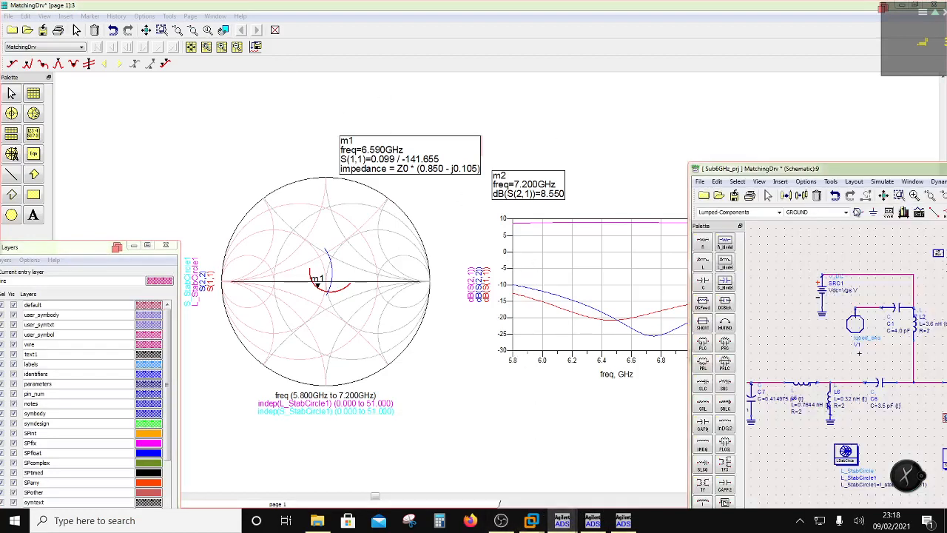
drag(881, 170, 754, 162)
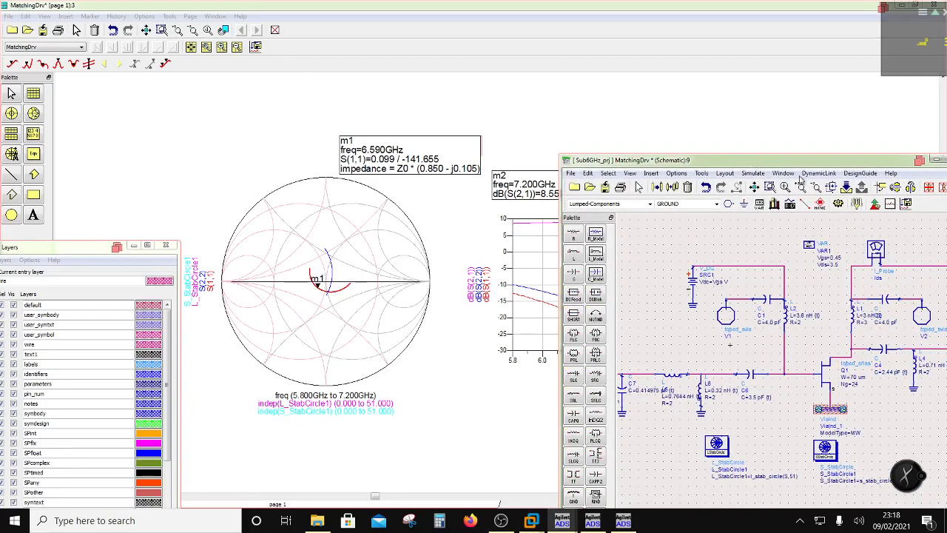
click(856, 203)
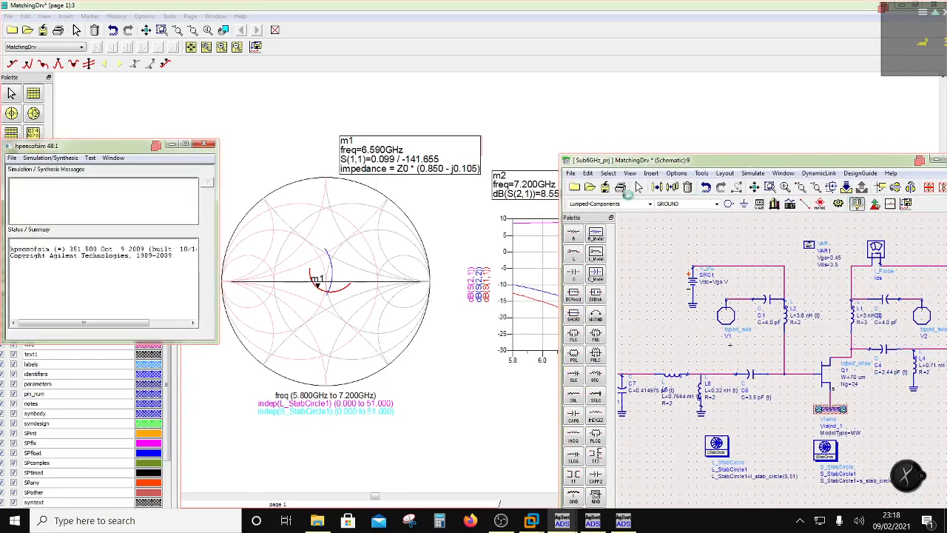
drag(633, 164, 890, 260)
drag(650, 231, 158, 191)
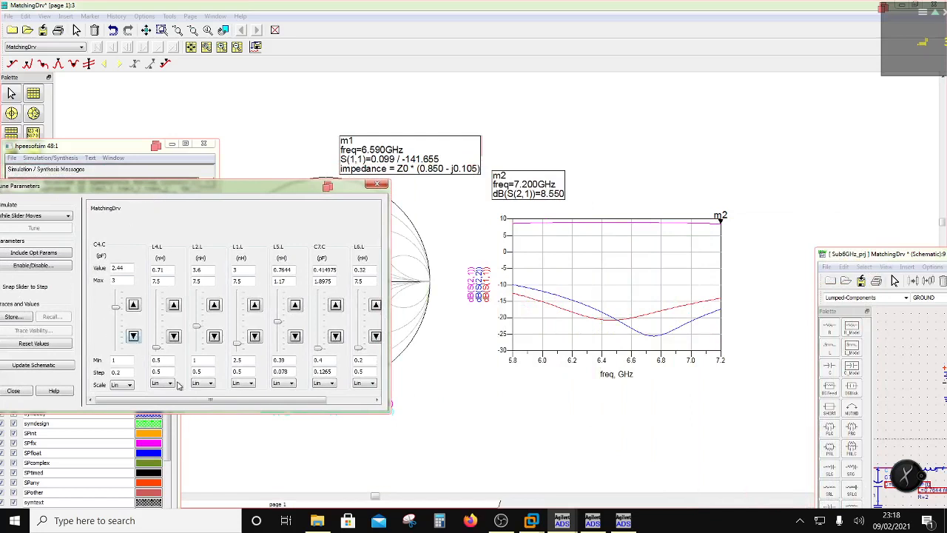
Step: Tune C4 to 3 pF, L2 to 1.39 nH and L4 to 0.78 nH
drag(278, 400, 241, 404)
drag(115, 310, 116, 294)
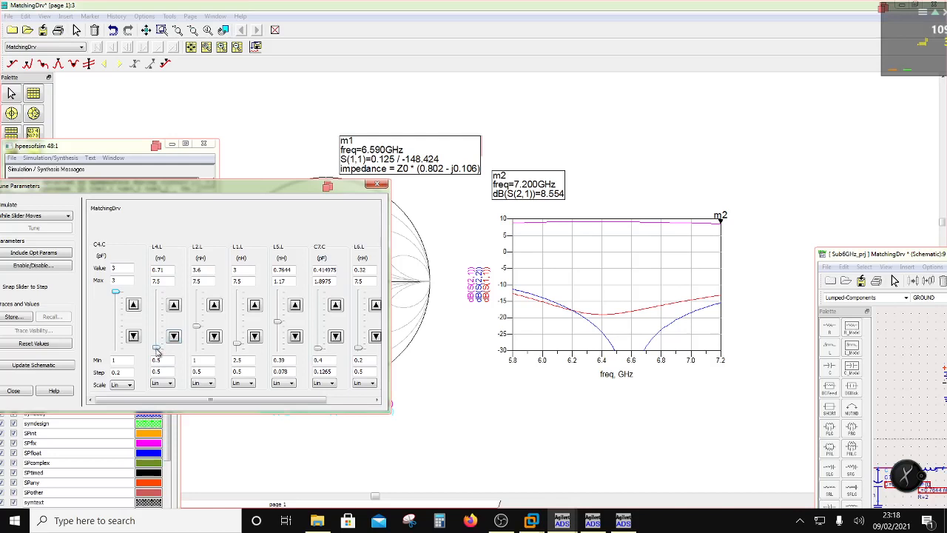
drag(156, 348, 155, 349)
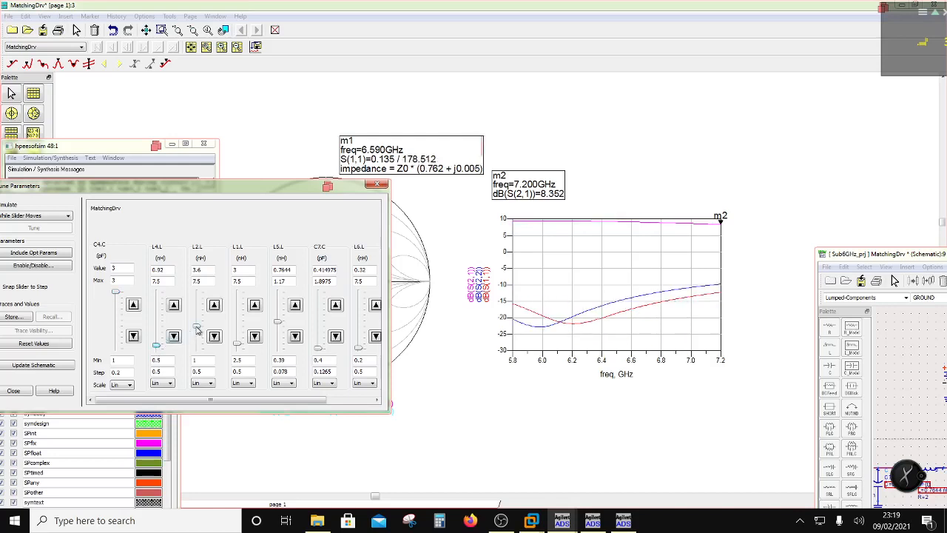
drag(197, 331, 196, 348)
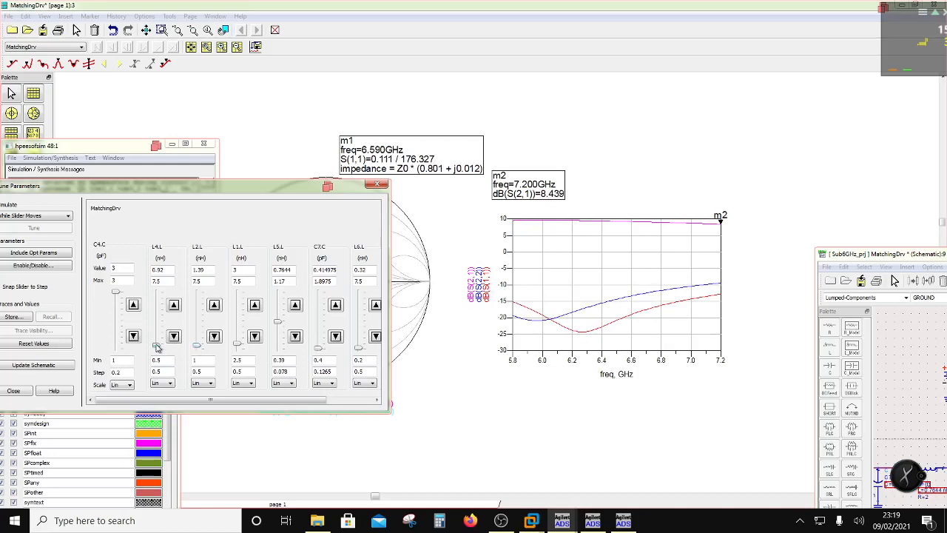
drag(157, 347, 157, 350)
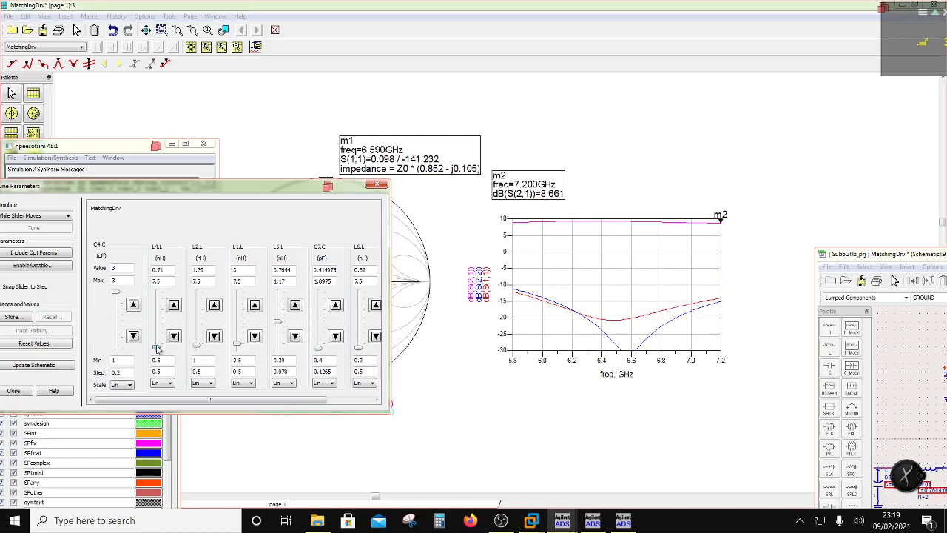
drag(157, 348, 157, 349)
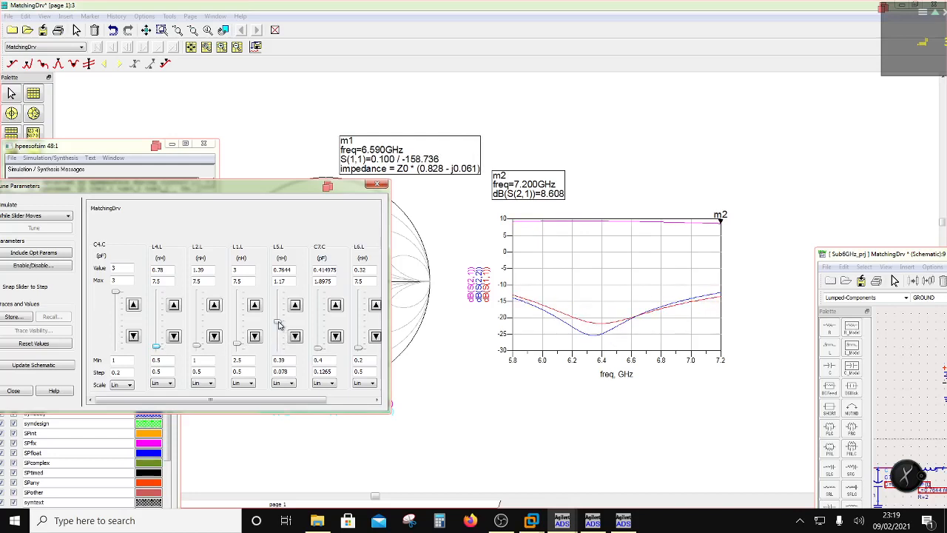
Step: Tune C7 to 0.4 pF, L6 to 0.273 nH and L5 to 0.6006 nH
drag(279, 324, 276, 323)
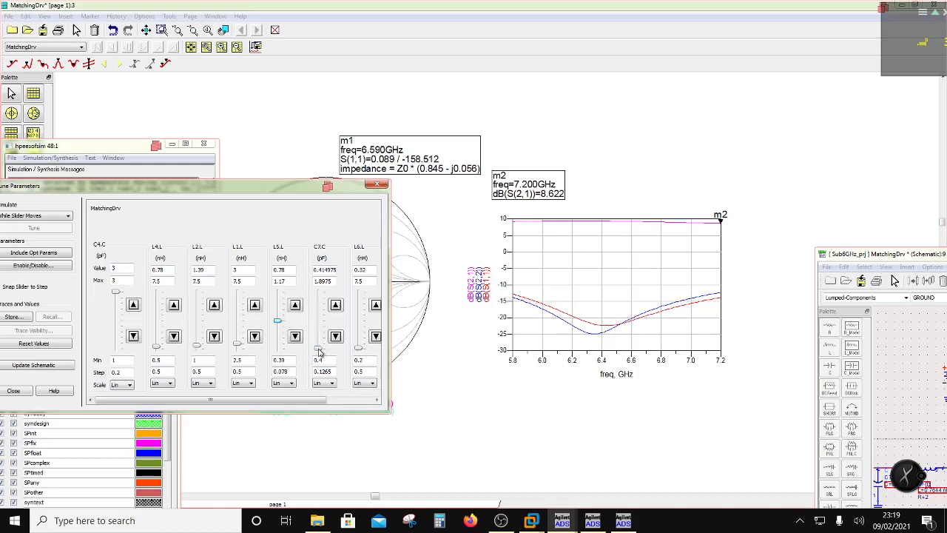
drag(318, 351, 318, 355)
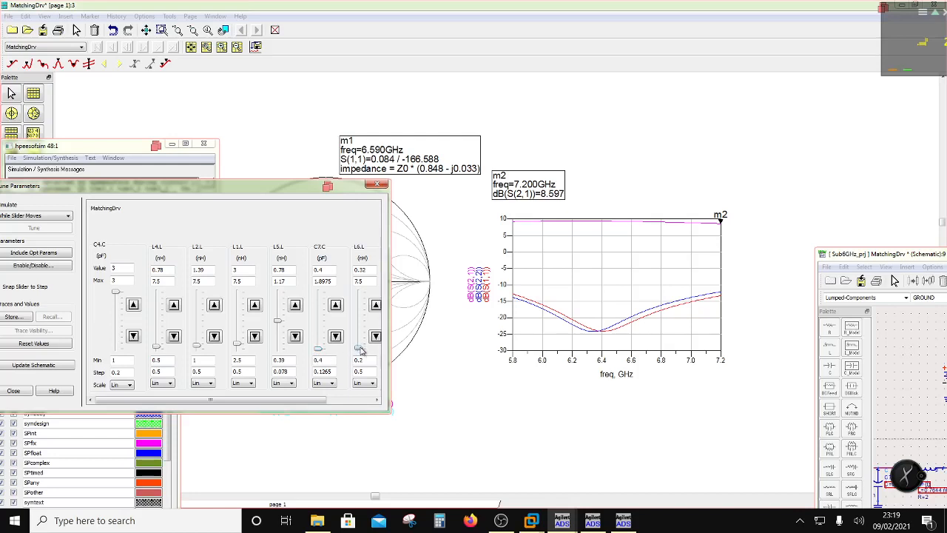
drag(359, 350, 359, 354)
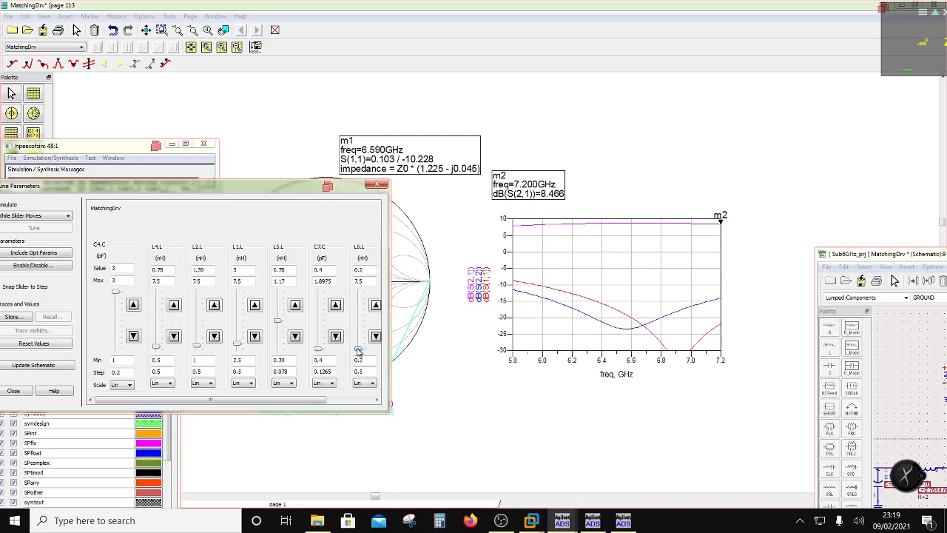
drag(358, 350, 358, 347)
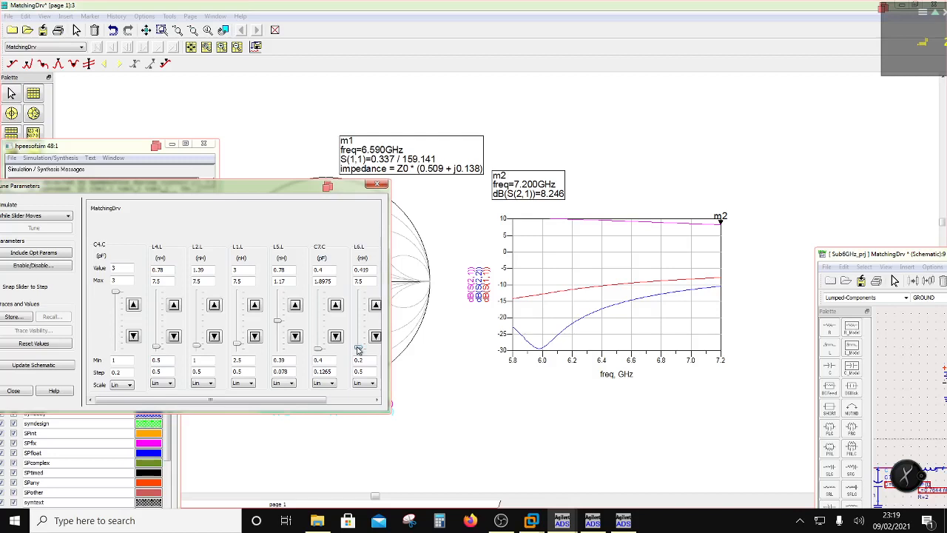
drag(358, 350, 358, 351)
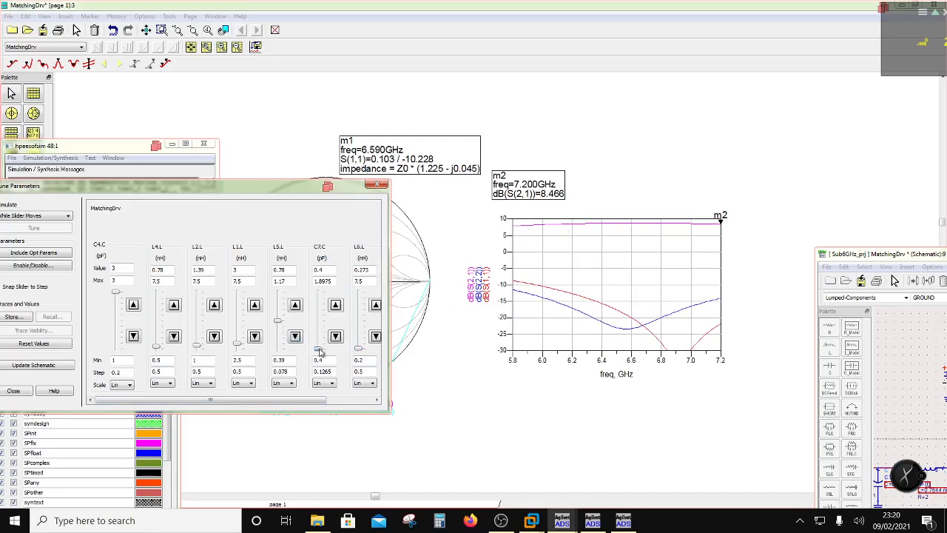
drag(319, 350, 320, 354)
drag(279, 327, 280, 339)
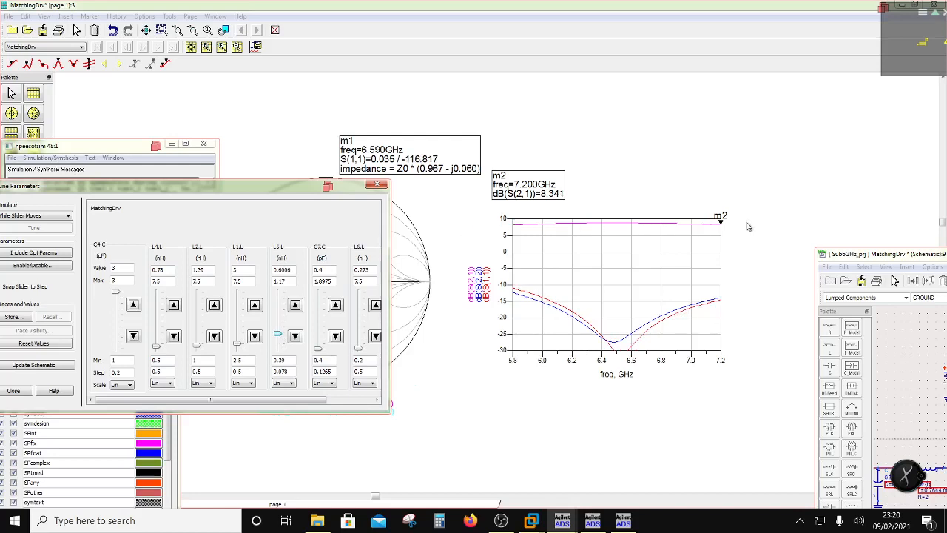
Step: Move marker m2 to 5.800 GHz on the dB(S(2,1)) trace and bring the tuning parameters back beside the Smith chart
mouse_move(721, 217)
mouse_down()
mouse_move(469, 242)
mouse_move(502, 231)
mouse_move(448, 343)
mouse_up()
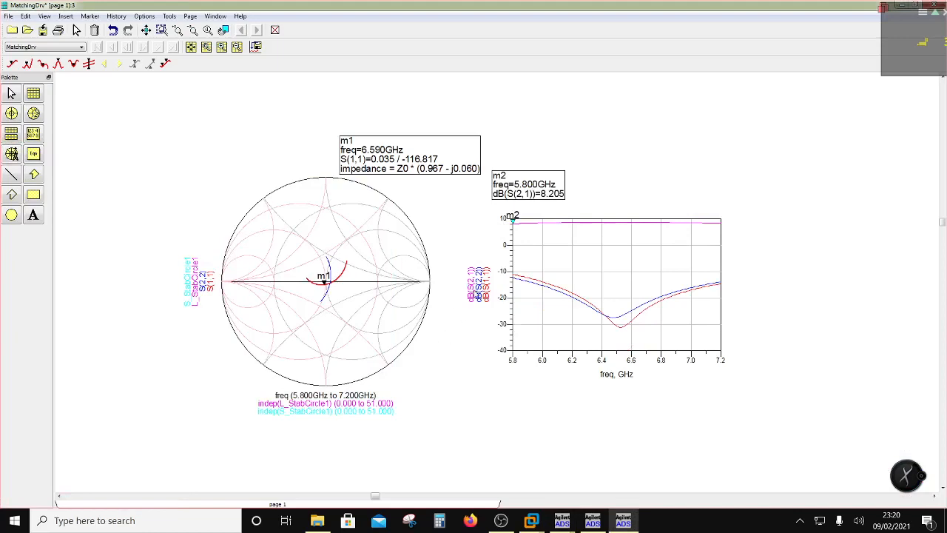
click(562, 522)
click(826, 448)
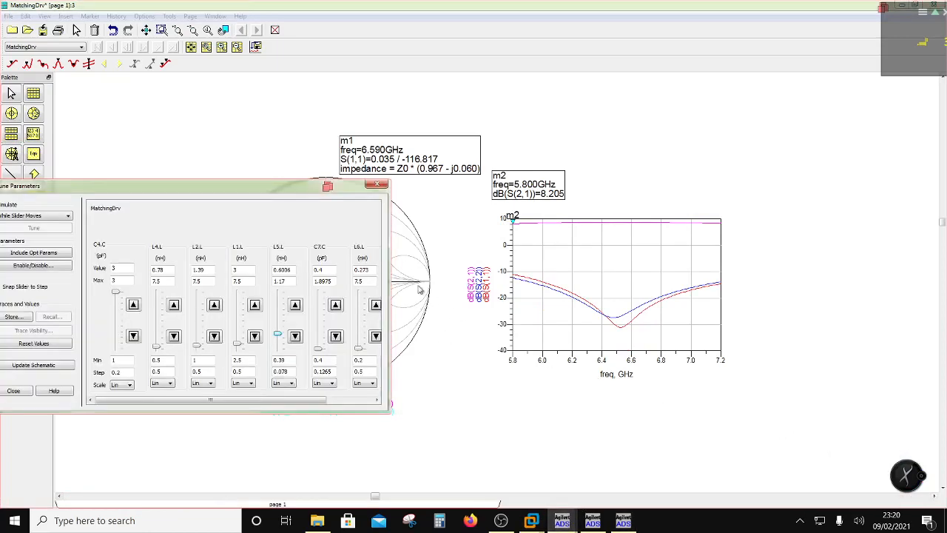
drag(281, 190, 116, 222)
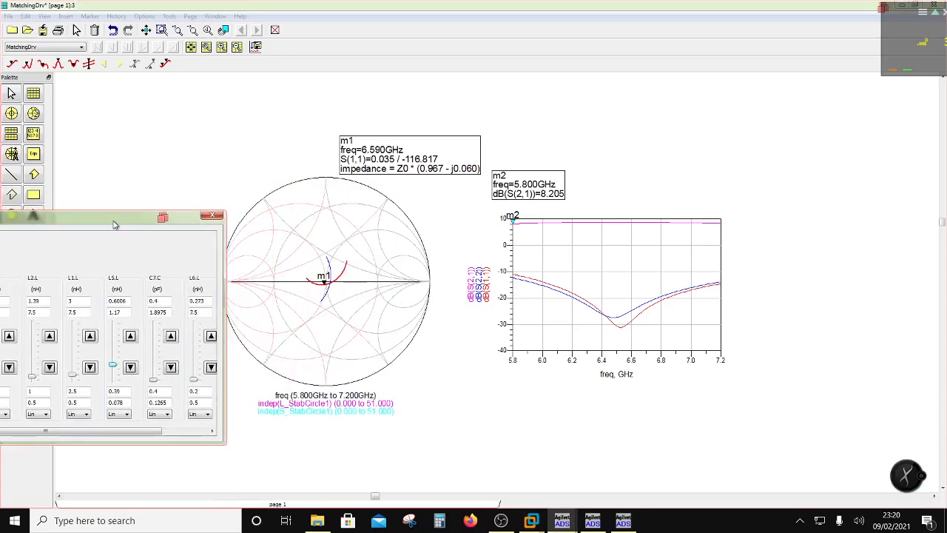
Step: Keep C6 at its 3.5 pF maximum and fine-tune L6 to 0.29 nH
click(198, 434)
click(198, 433)
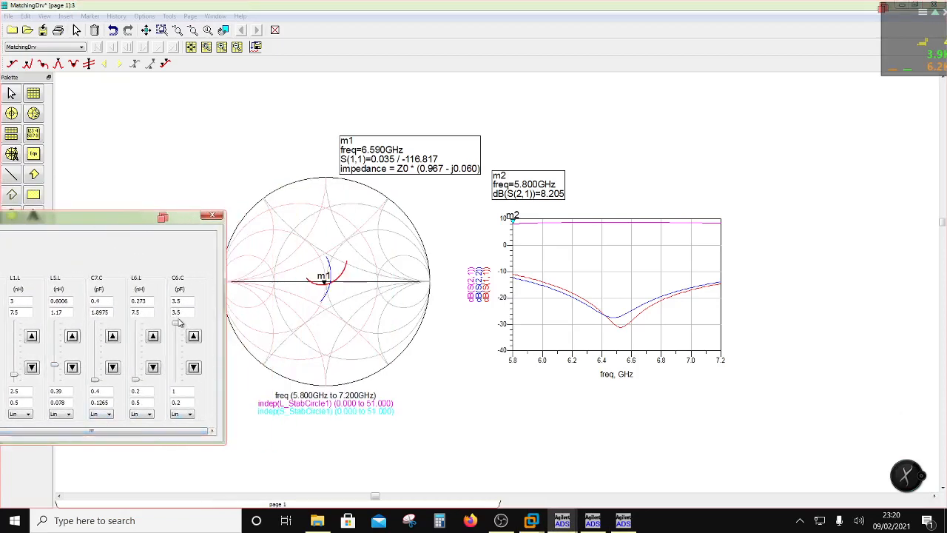
drag(178, 326, 176, 323)
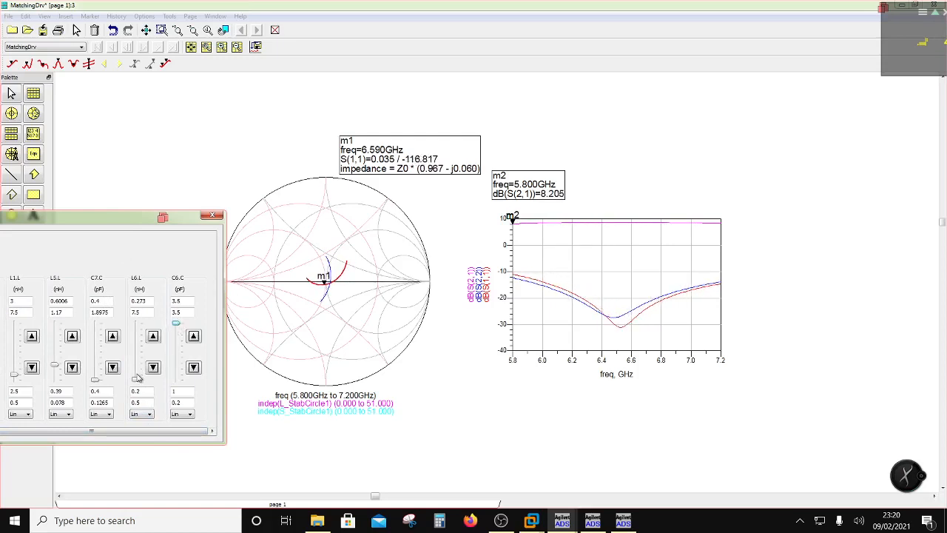
drag(136, 381, 136, 380)
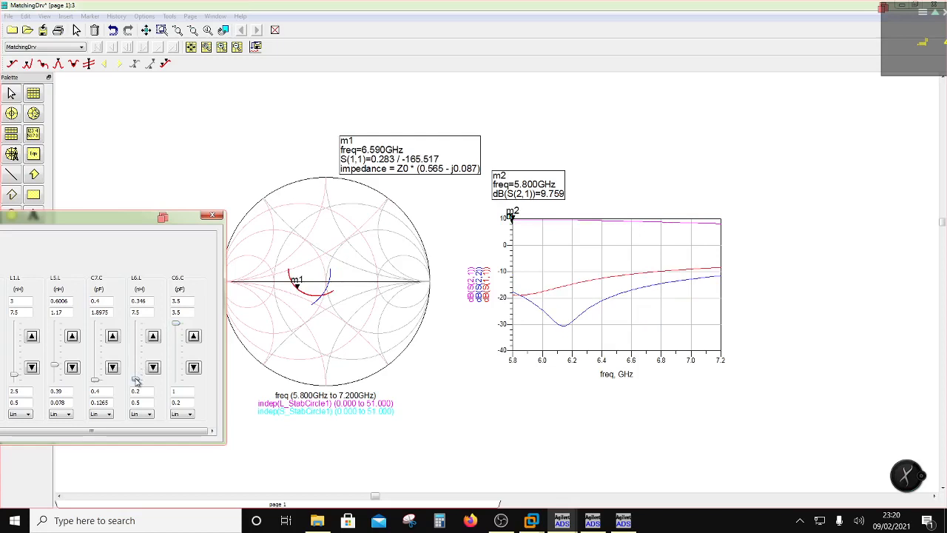
drag(136, 381, 137, 382)
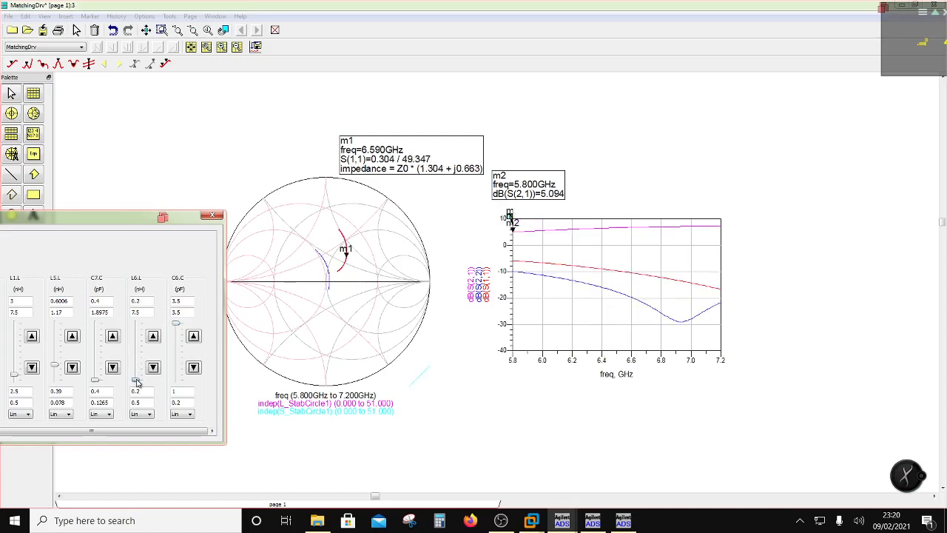
click(137, 381)
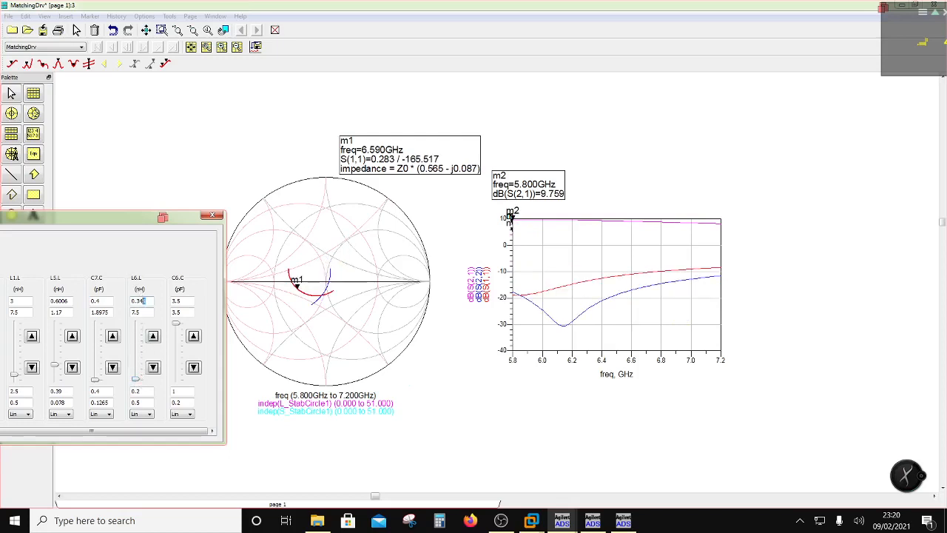
key(BackSpace)
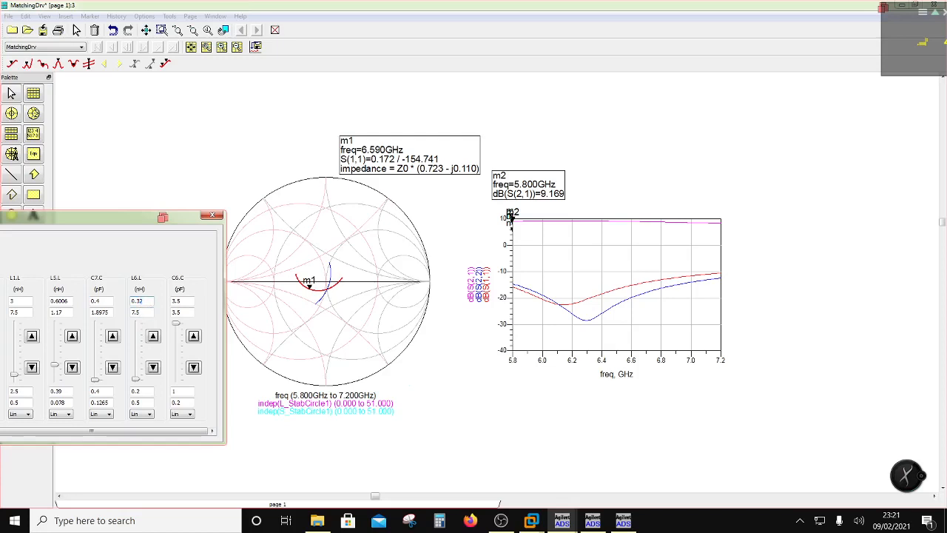
key(Tab)
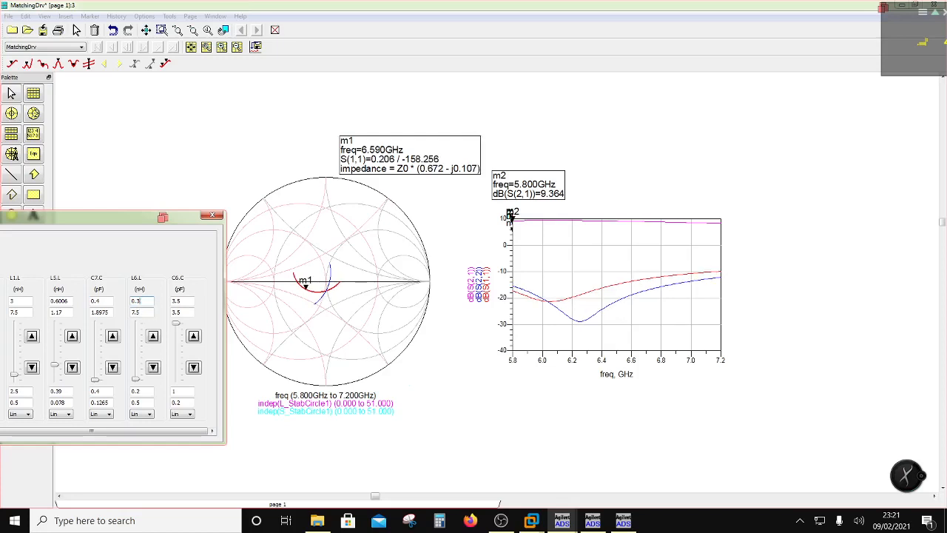
key(Tab)
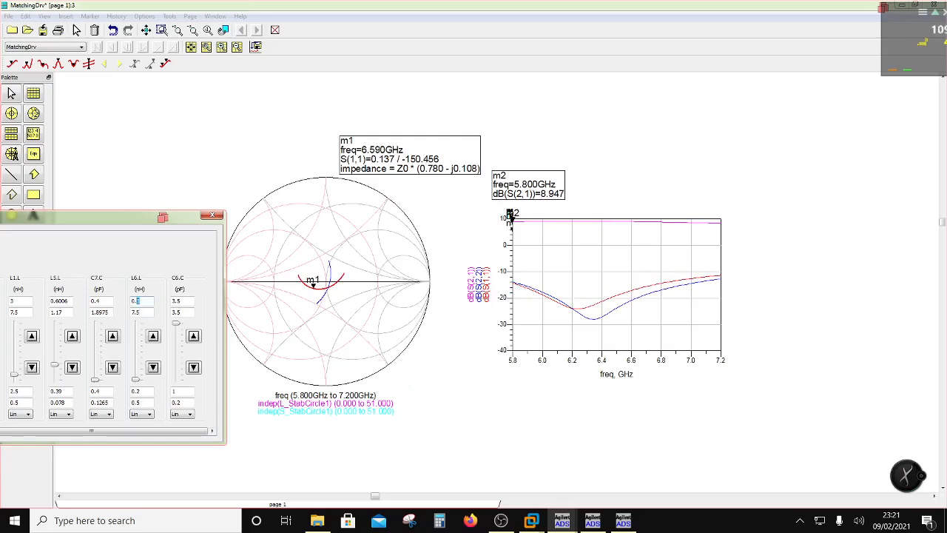
text(0.29)
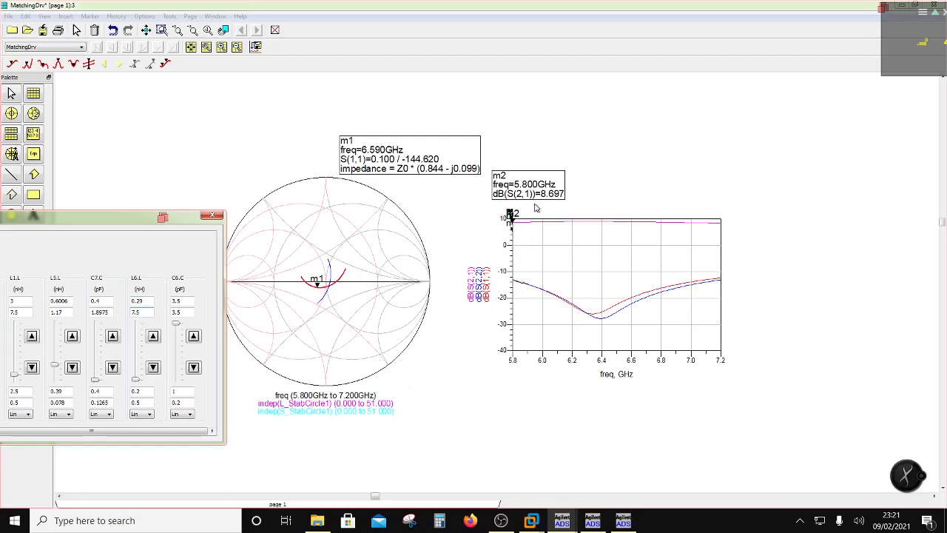
Step: Move marker m2 to 7.200 GHz on the dB(S(2,1)) trace and save the MatchingDrv data display
click(595, 191)
mouse_move(512, 221)
mouse_down()
mouse_move(716, 229)
mouse_move(725, 240)
mouse_move(511, 227)
mouse_move(522, 235)
mouse_move(728, 235)
mouse_up()
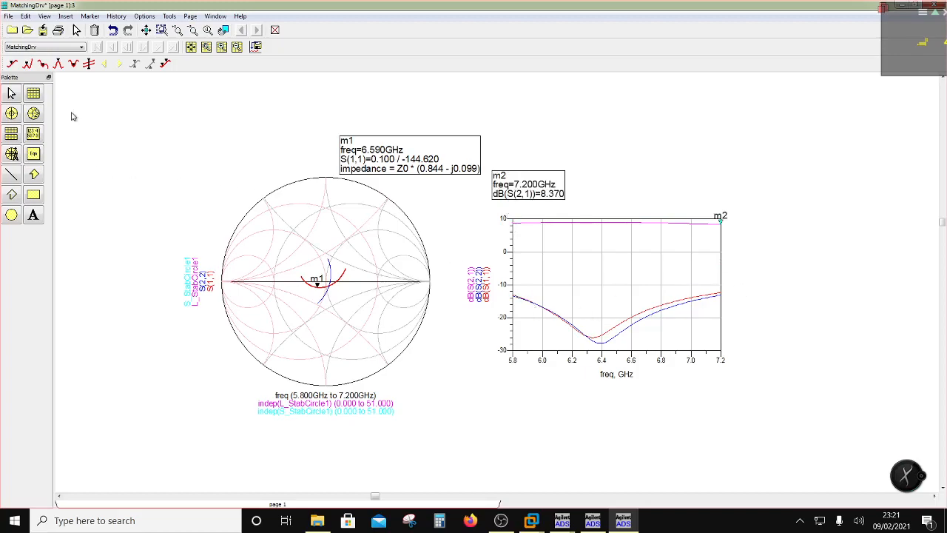
click(44, 30)
Step: Close the ScrMatch schematic and accept updating the schematic with the tuned values
drag(153, 7, 311, 182)
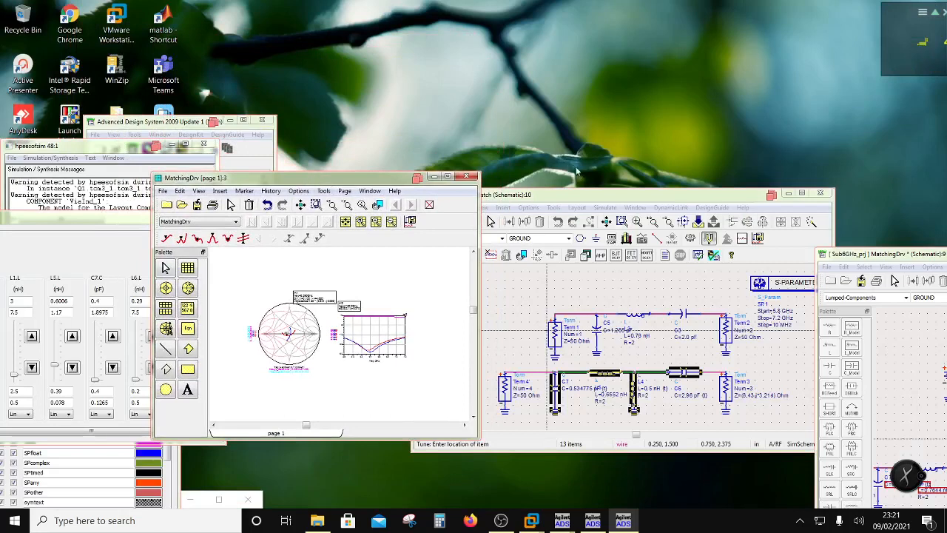
click(820, 193)
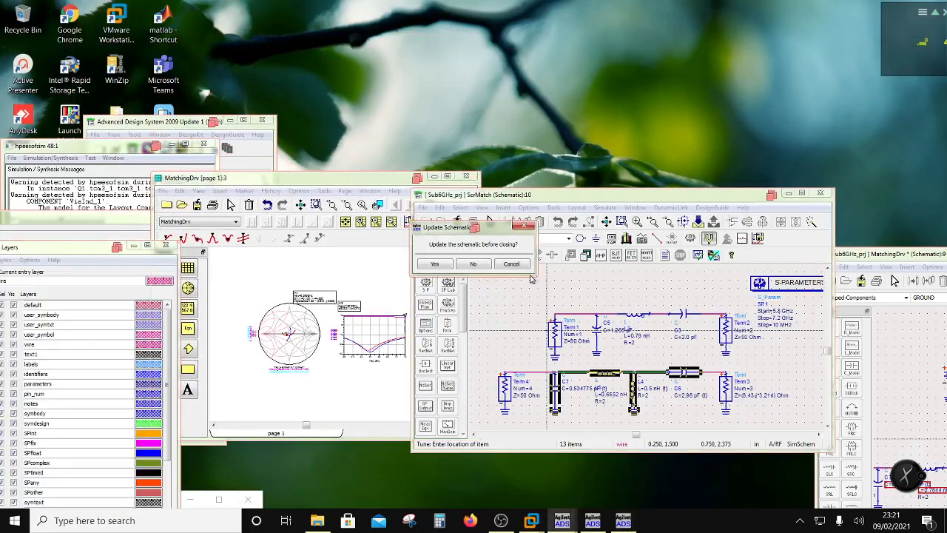
click(440, 264)
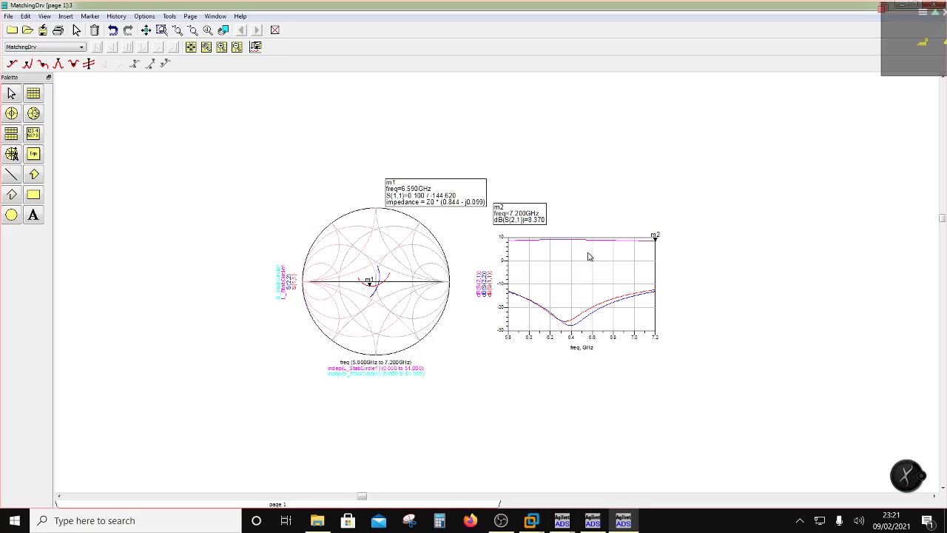
Step: Bring the MatchingDrv schematic to the front and place it over the data display
click(563, 519)
click(463, 480)
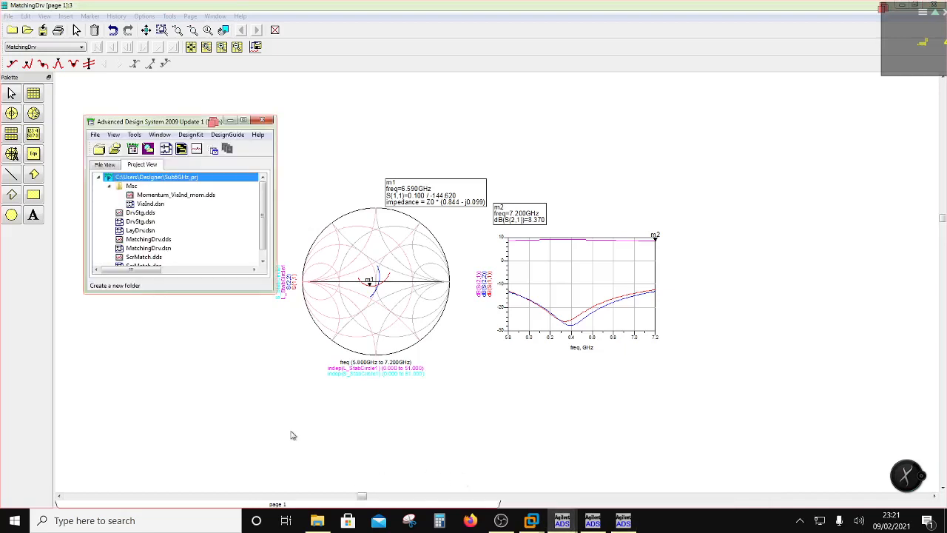
click(562, 521)
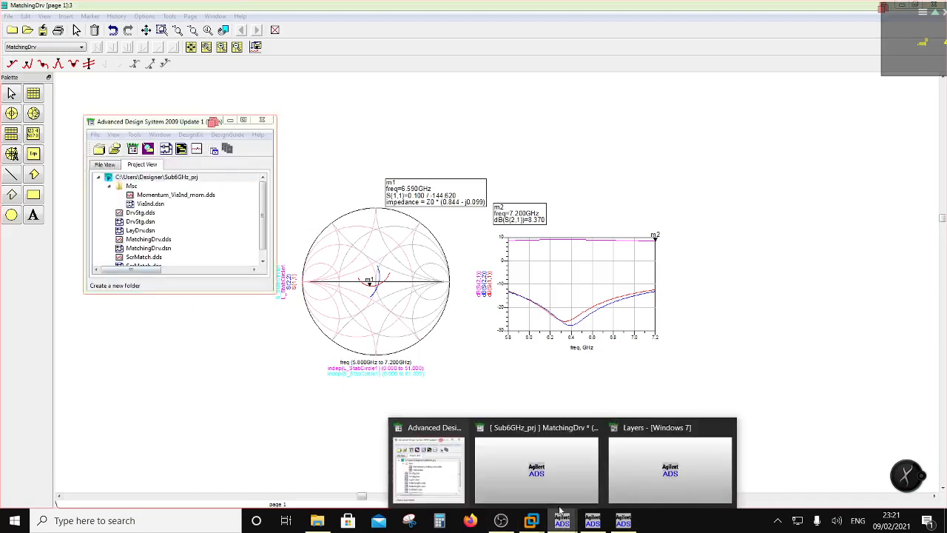
click(552, 473)
drag(875, 257, 274, 145)
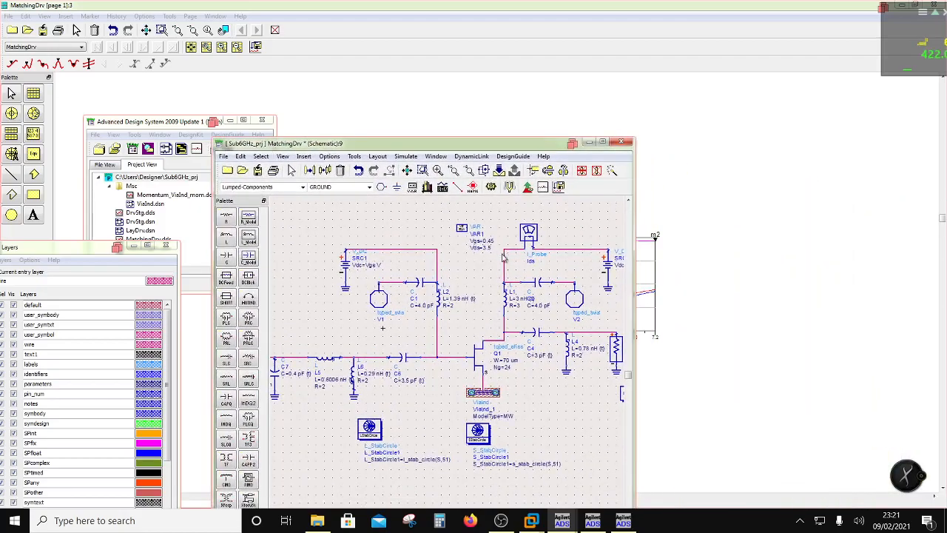
Step: Enable noise calculation in the SP1 S-parameter simulation of the MatchingDrv schematic
scroll(516, 285, down, 3)
scroll(549, 385, up, 1)
scroll(452, 488, down, 1)
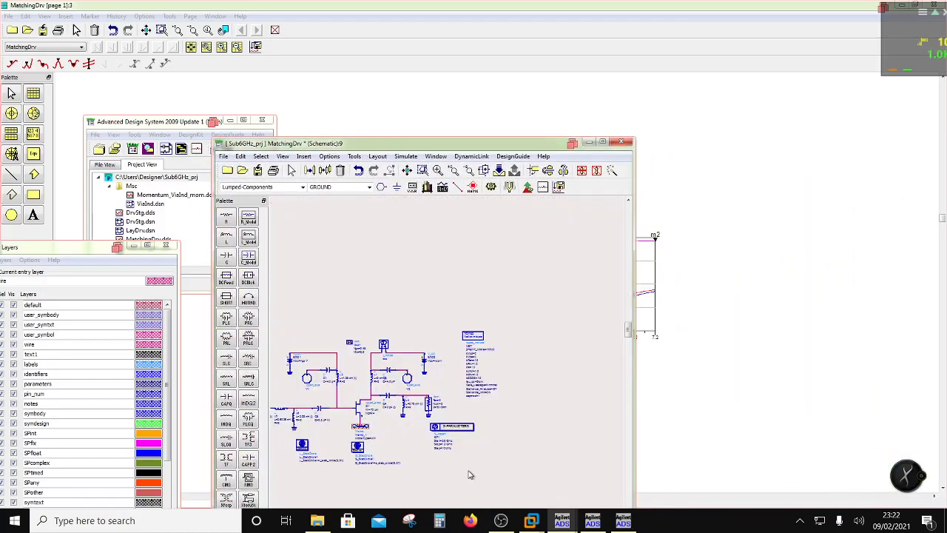
double_click(451, 427)
click(292, 158)
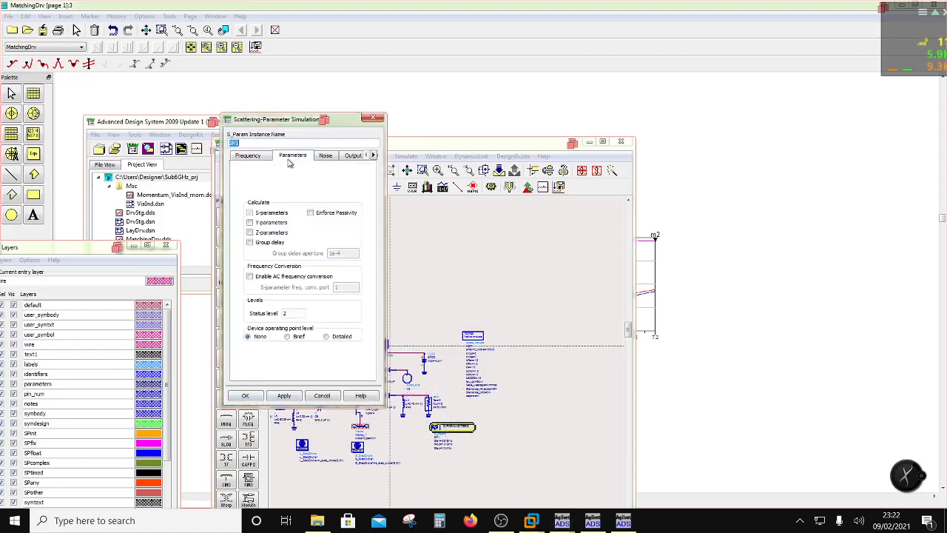
click(326, 155)
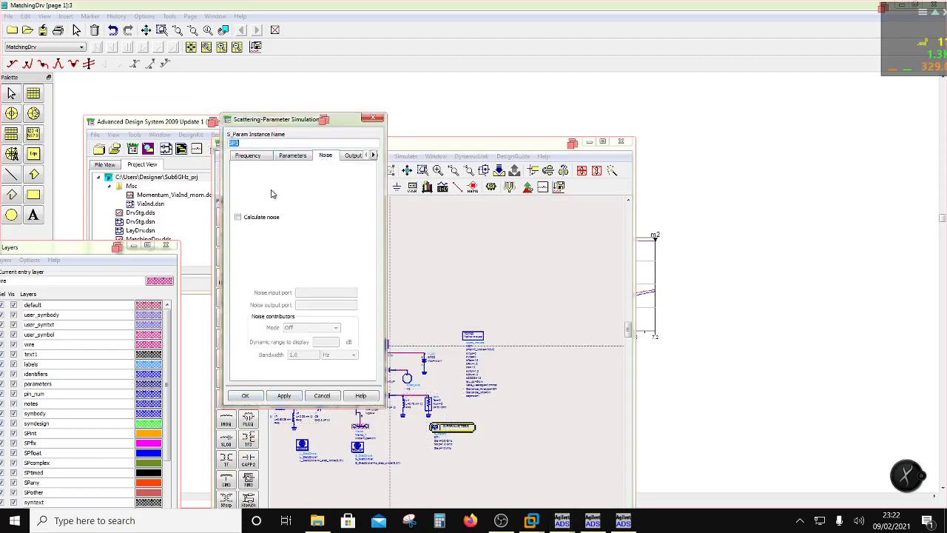
click(237, 217)
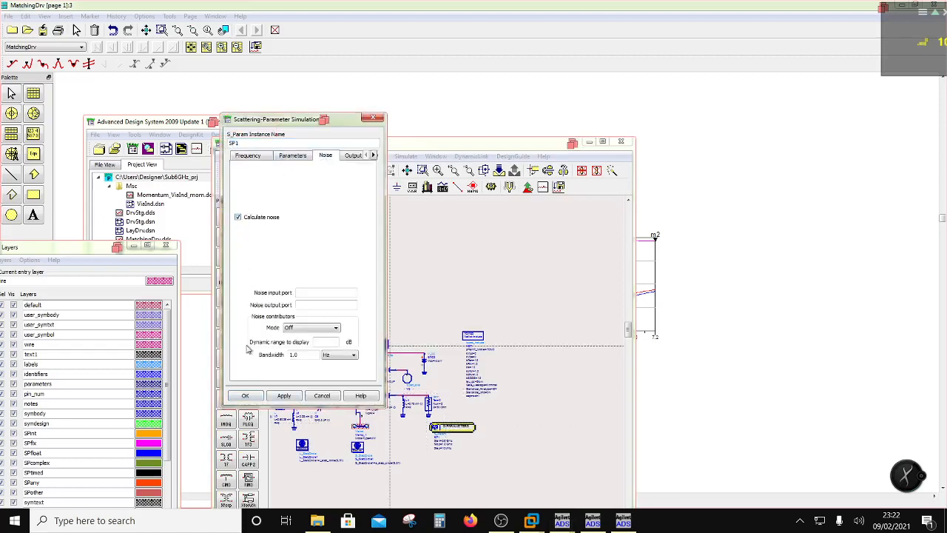
click(246, 396)
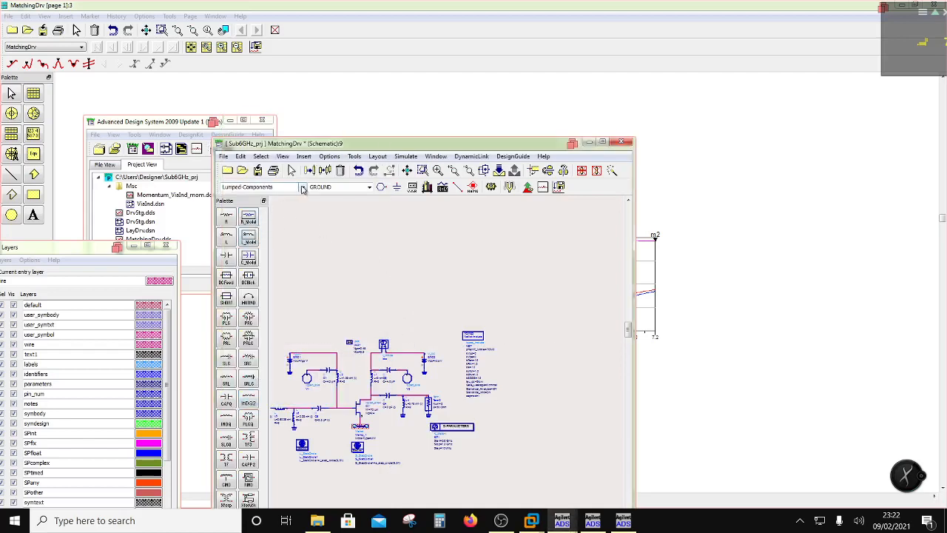
Step: Place an Options block from the Simulation-S_Param components beside the TOM3 include block
click(302, 187)
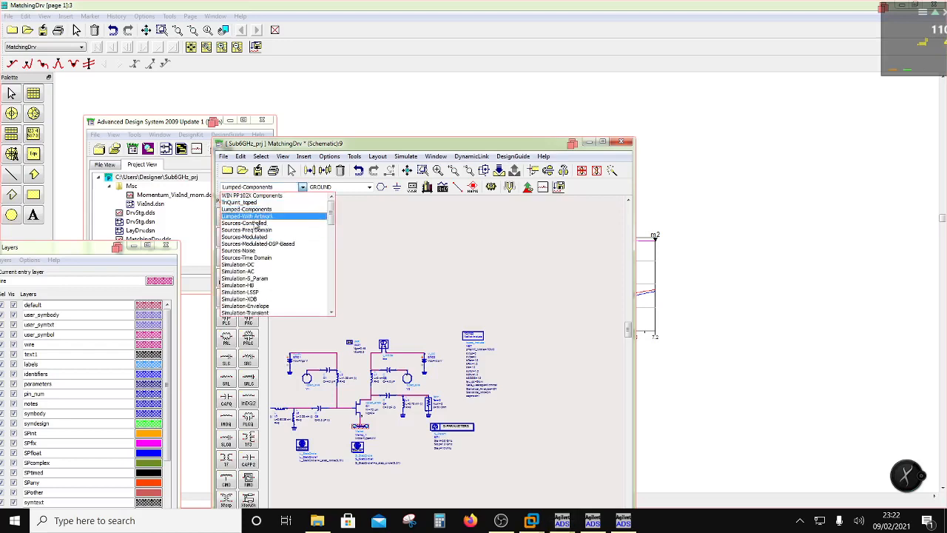
click(244, 277)
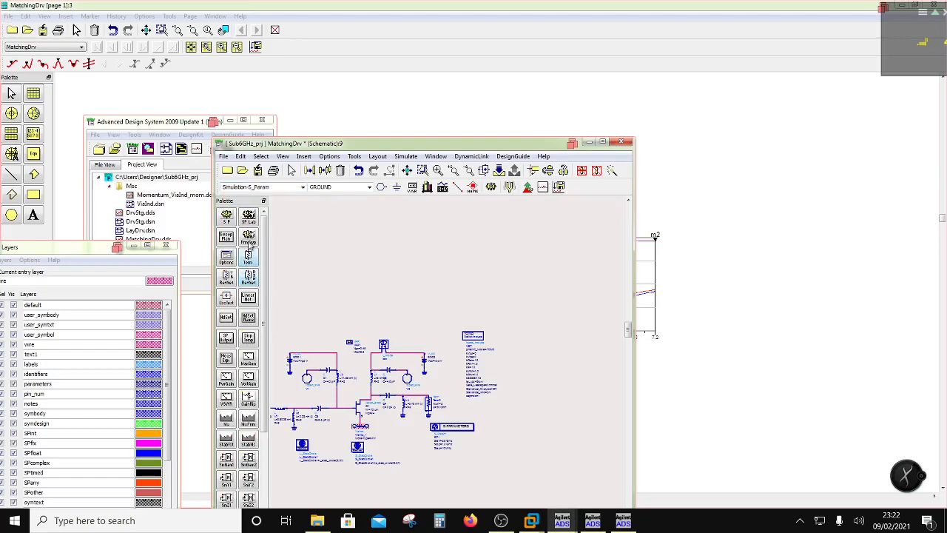
click(227, 257)
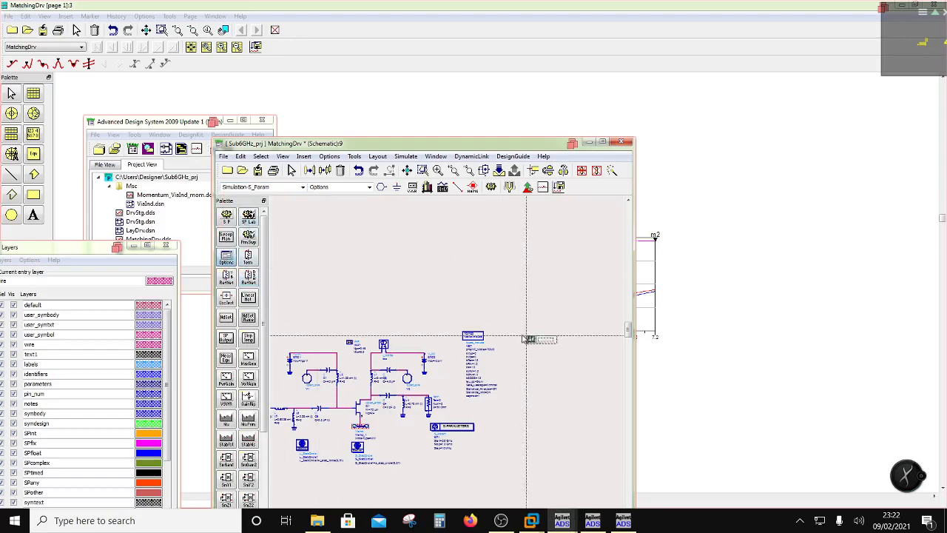
click(544, 344)
scroll(493, 364, up, 3)
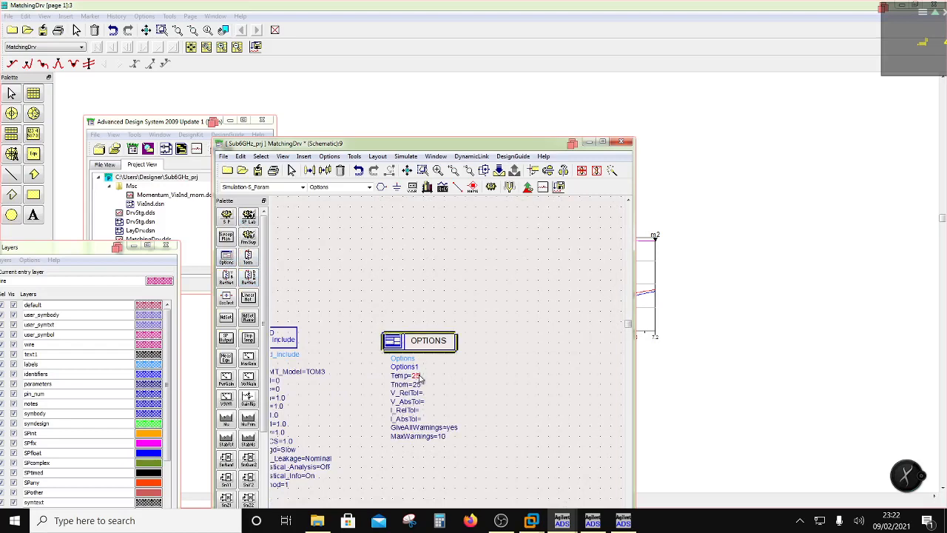
Step: Set both Temp and Tnom of the Options block to 16.85 and run the simulation
click(419, 375)
key(Return)
text(16.85)
click(497, 340)
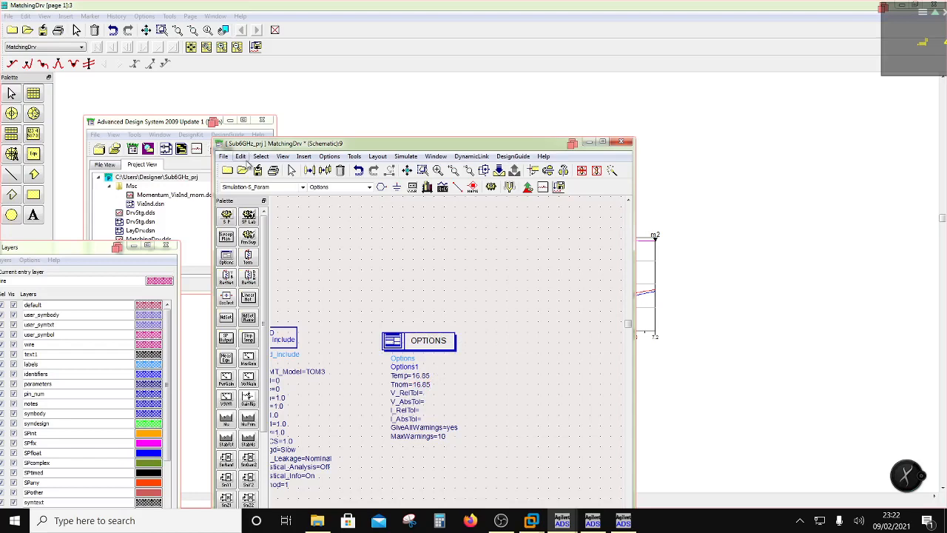
click(490, 186)
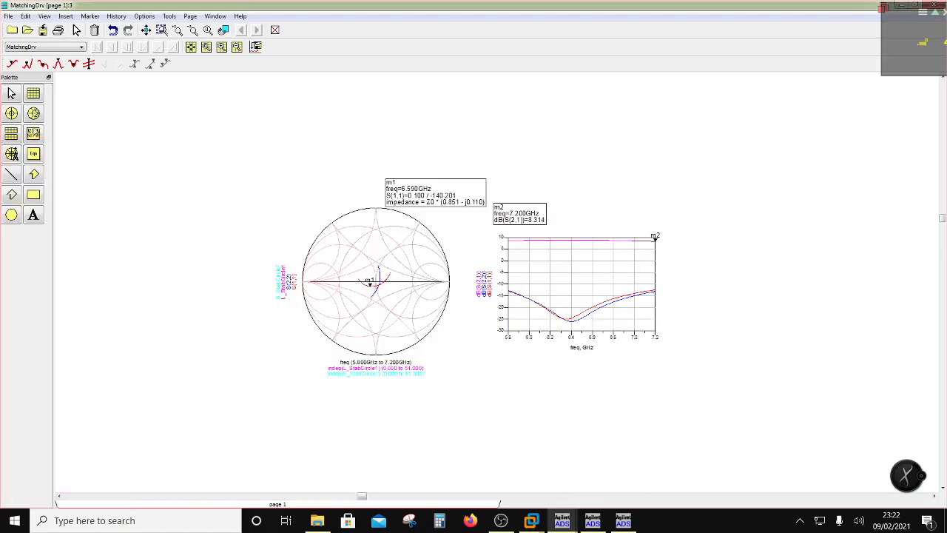
Step: Add a rectangular plot of nf(2) beside the S-parameter plot in the data display
click(33, 93)
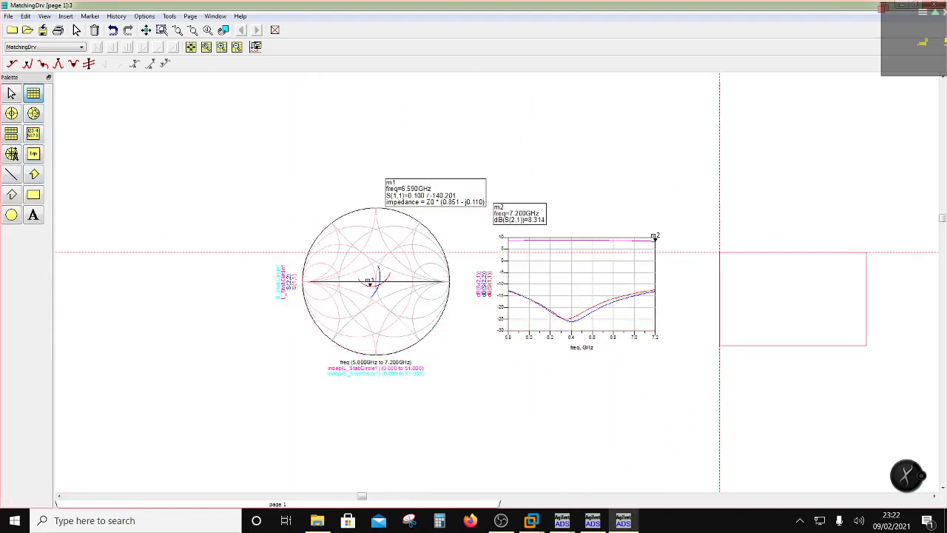
click(703, 239)
click(375, 298)
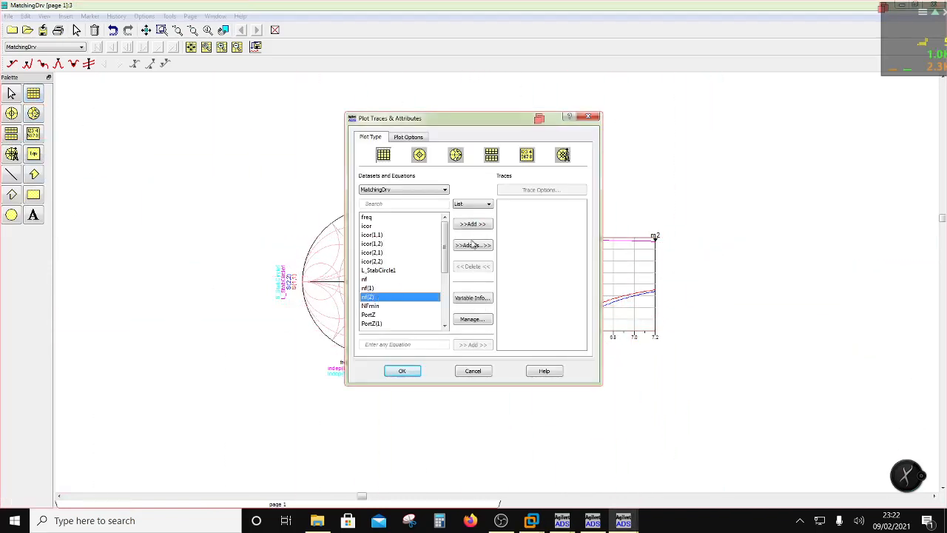
click(477, 226)
click(415, 373)
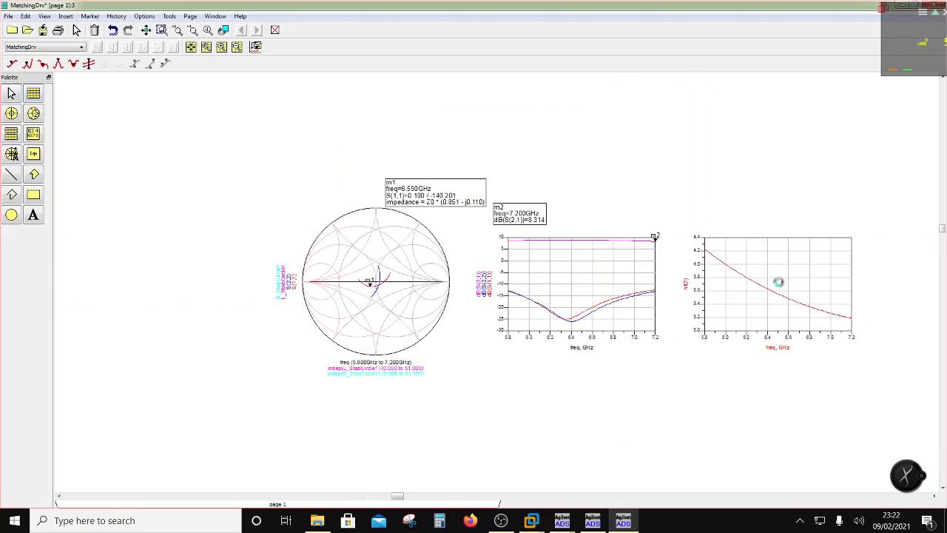
scroll(778, 283, up, 2)
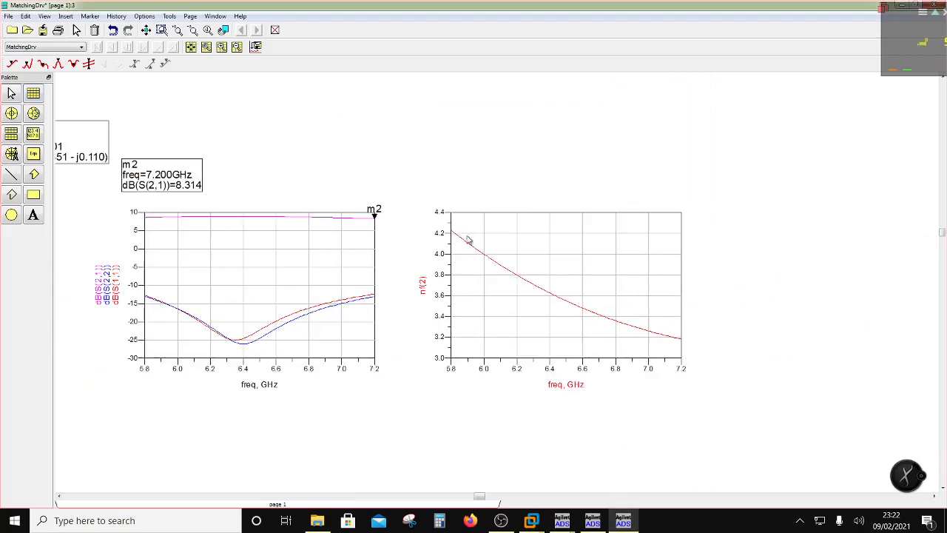
Step: Add the NFmin trace to the nf(2) plot
double_click(499, 300)
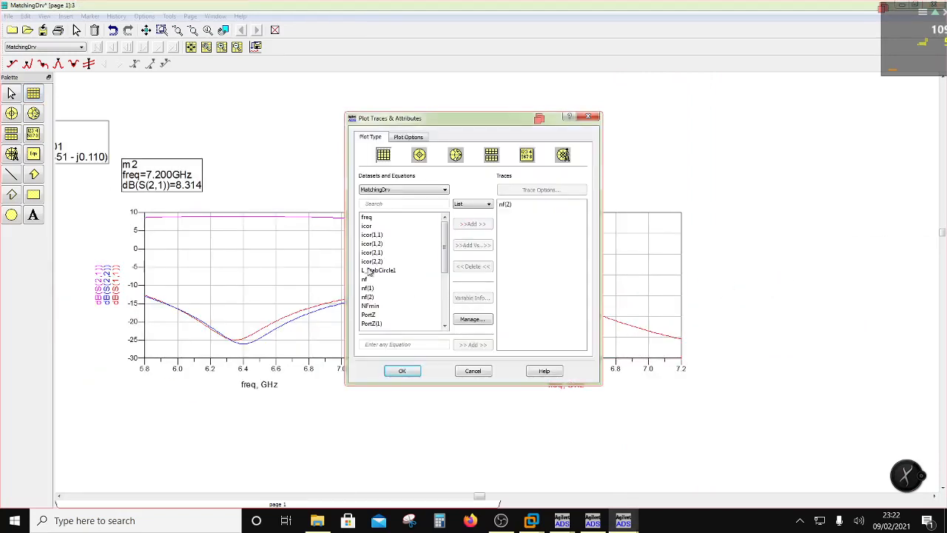
click(375, 307)
click(472, 225)
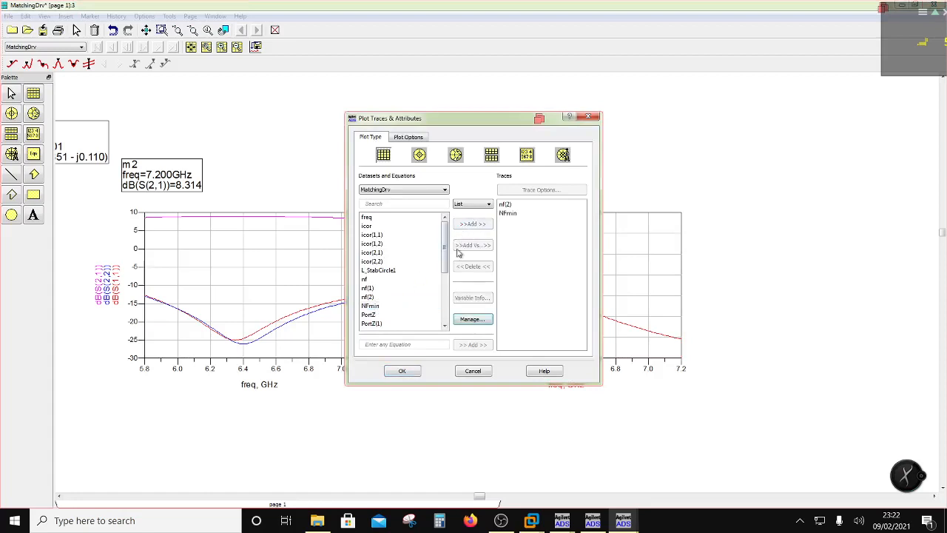
click(403, 371)
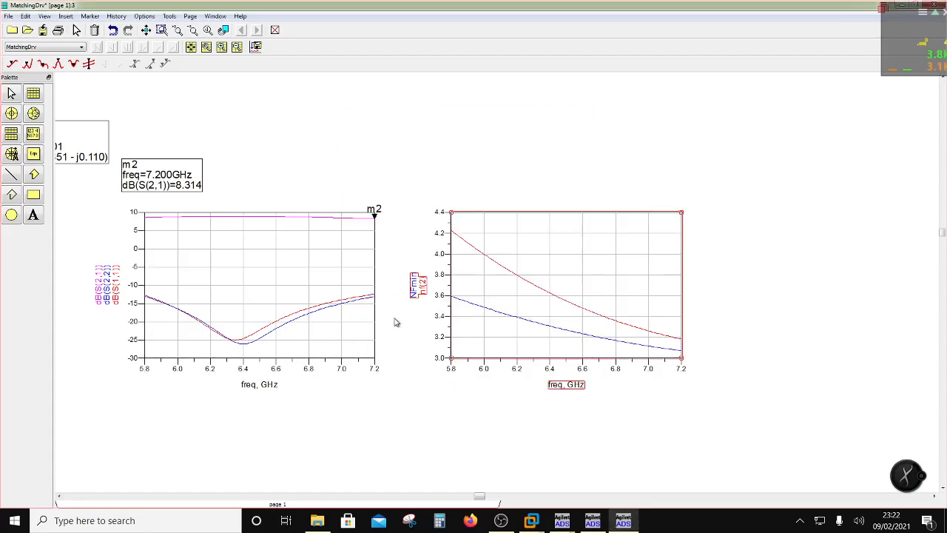
scroll(362, 339, down, 1)
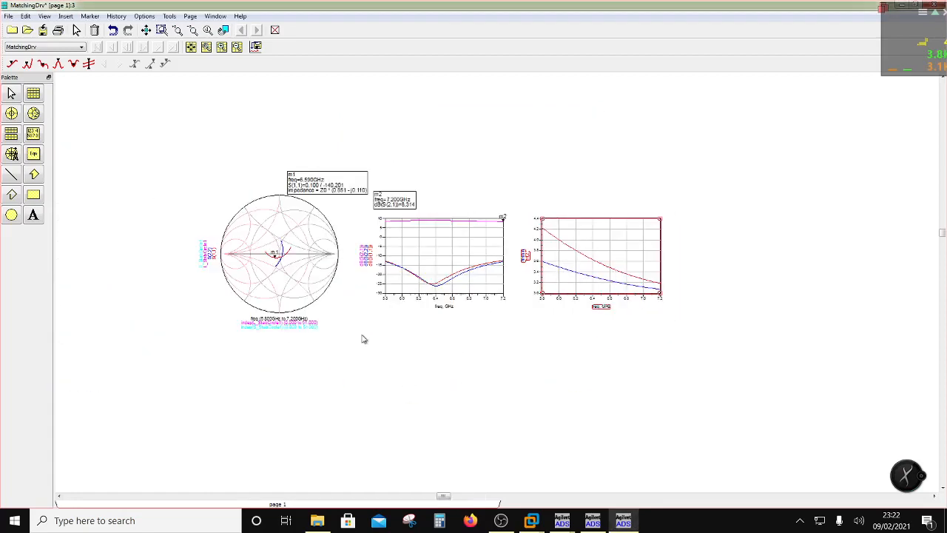
Step: Set the series resistance R of the input matching inductors in the MatchingDrv schematic to 1.2 for L5 and 1 for L6
click(531, 520)
click(556, 522)
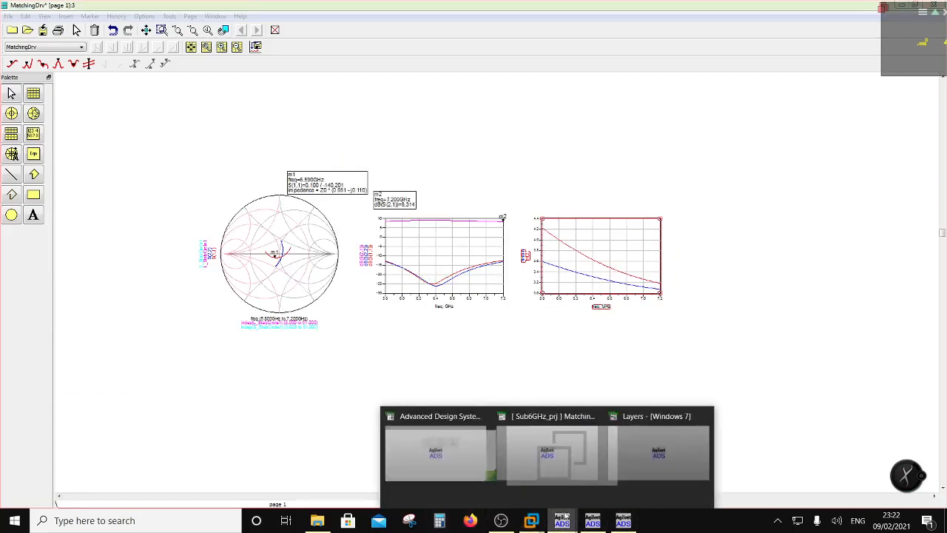
click(458, 466)
click(560, 522)
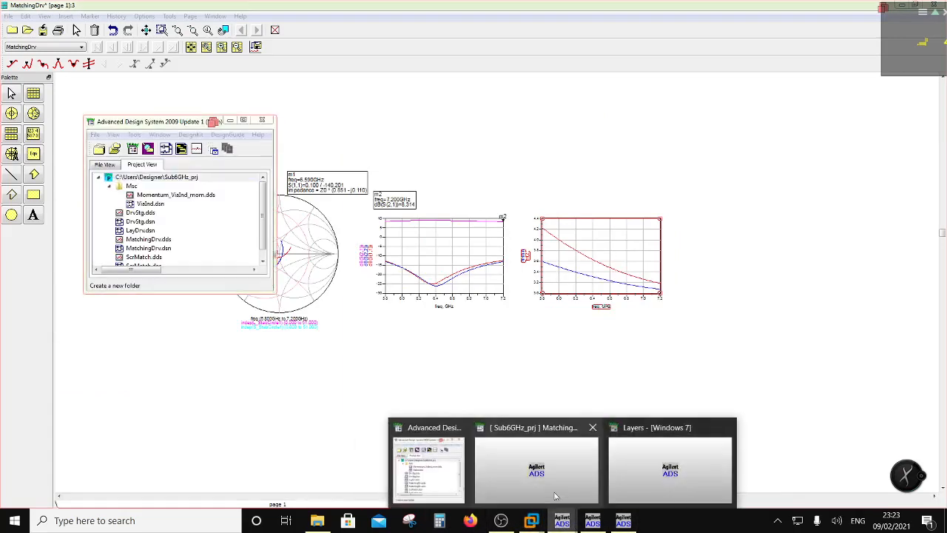
click(550, 477)
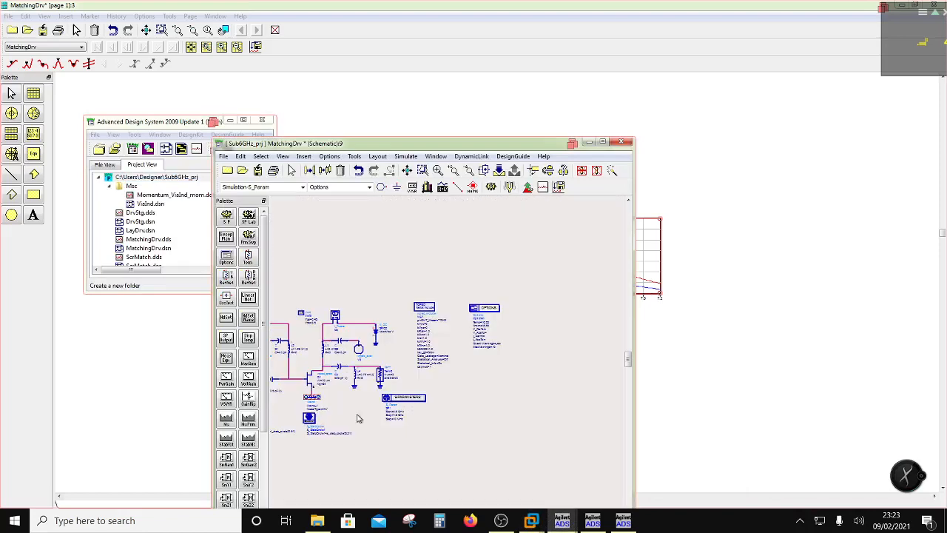
scroll(375, 362, up, 2)
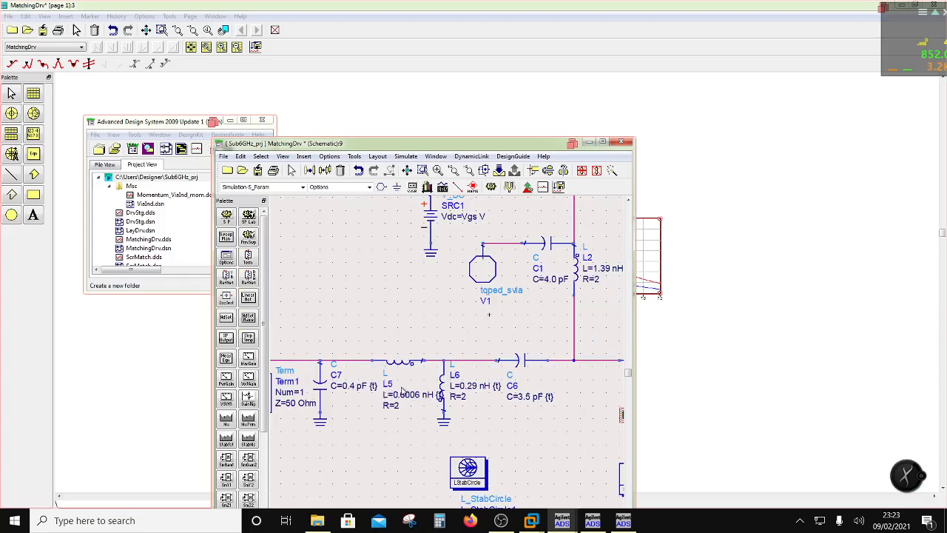
click(400, 405)
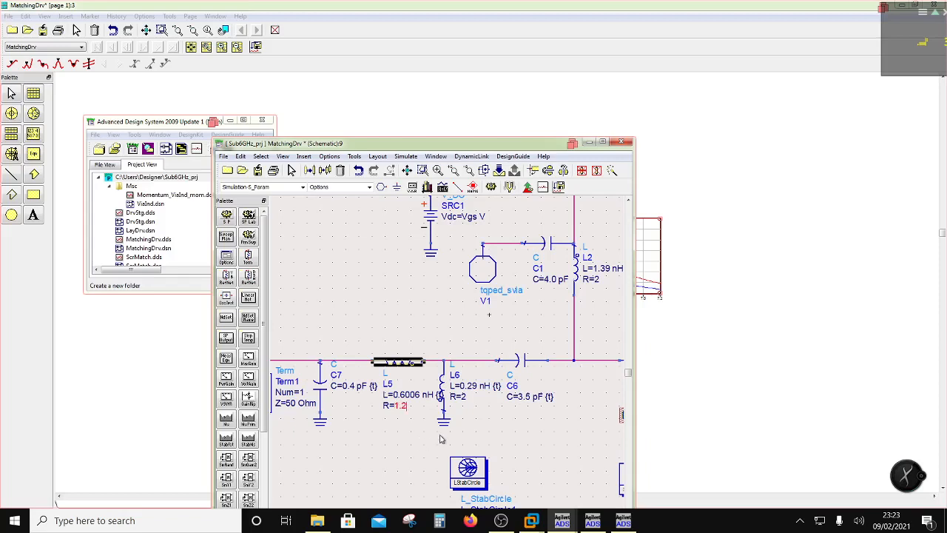
click(469, 420)
click(466, 398)
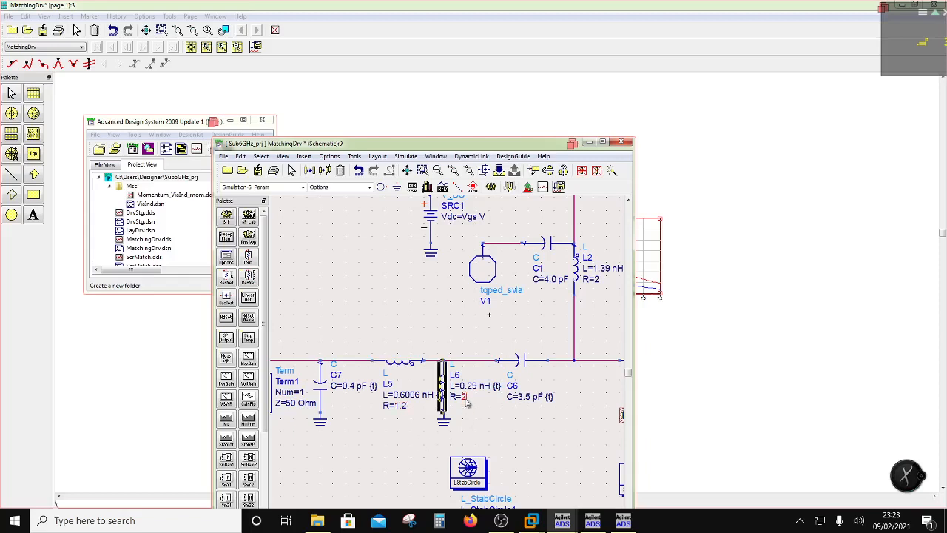
text(1)
click(466, 424)
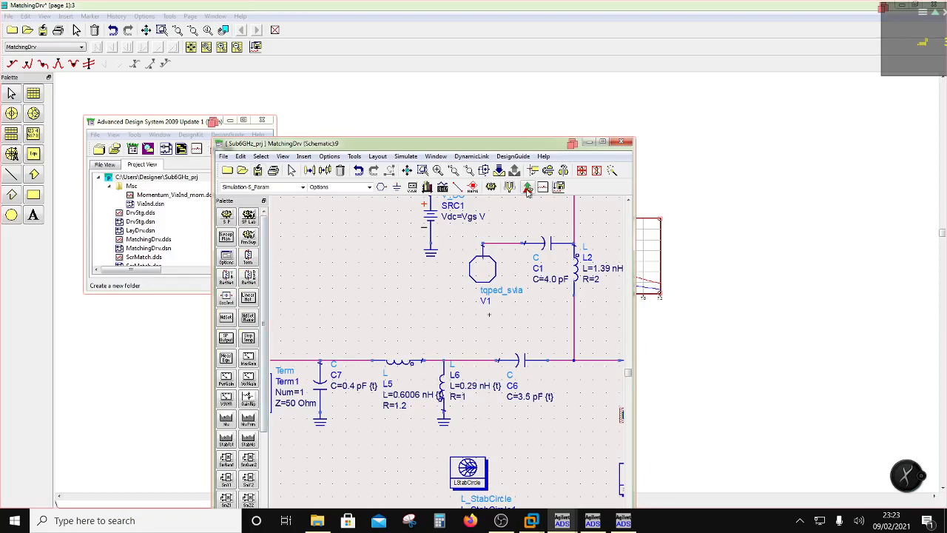
Step: Rerun the simulation and examine the nf(2) and NFmin curves in the noise figure plot
click(491, 186)
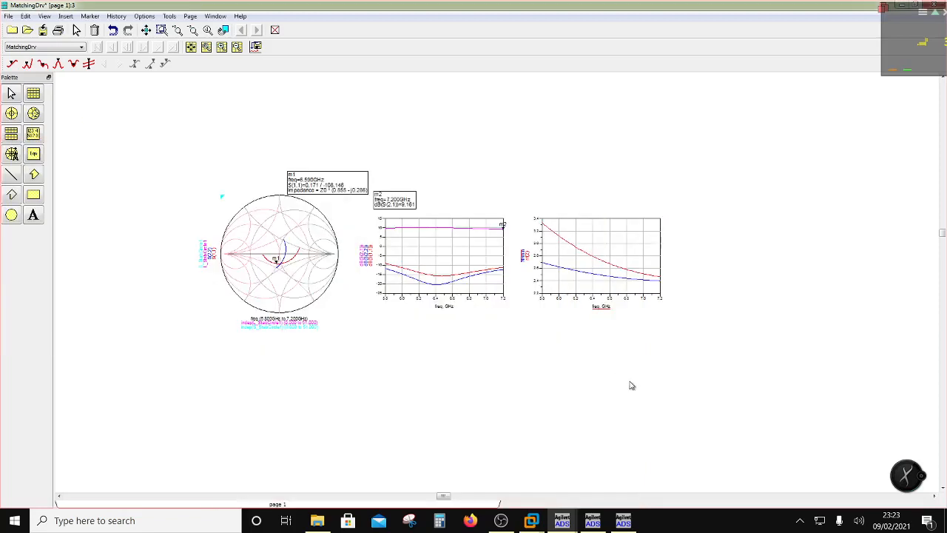
click(564, 246)
scroll(564, 247, up, 2)
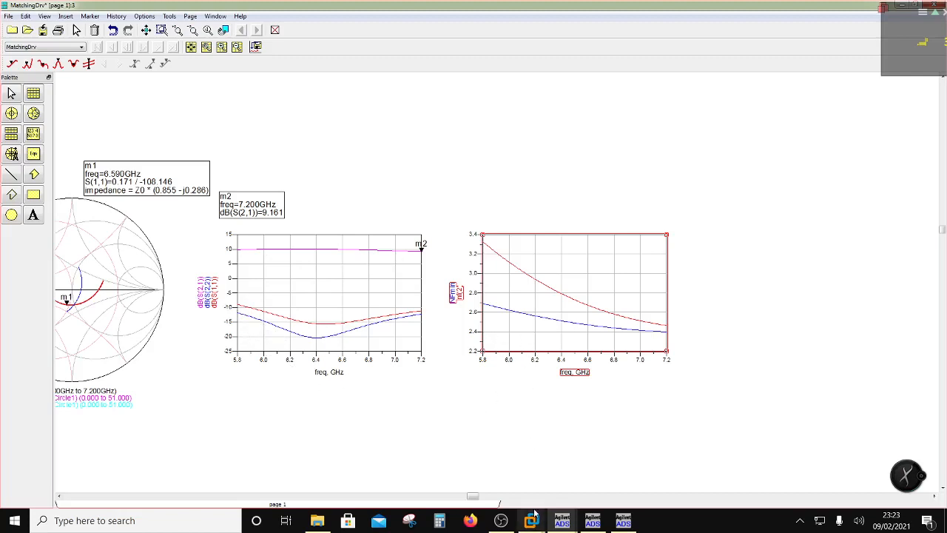
Step: Bring the MatchingDrv schematic back to the front and move it below the noise figure plot
click(563, 521)
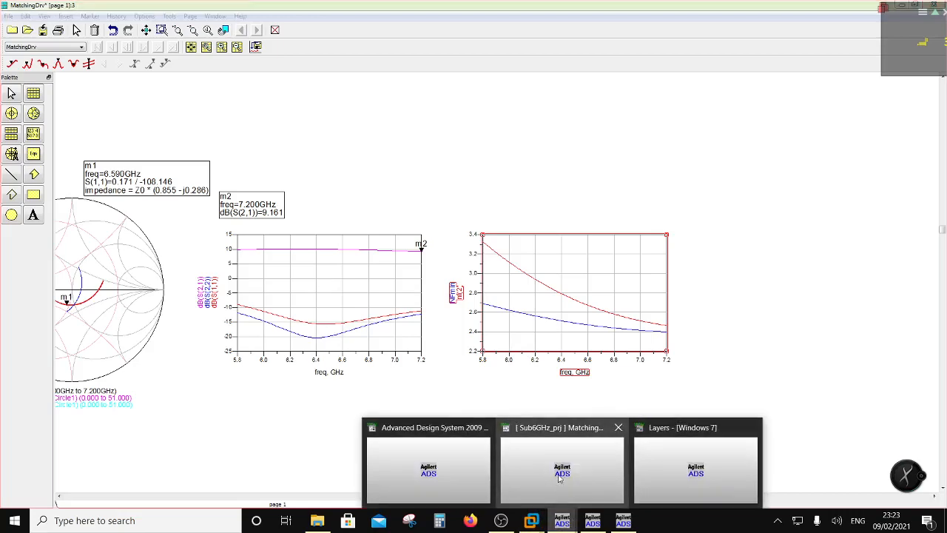
click(559, 478)
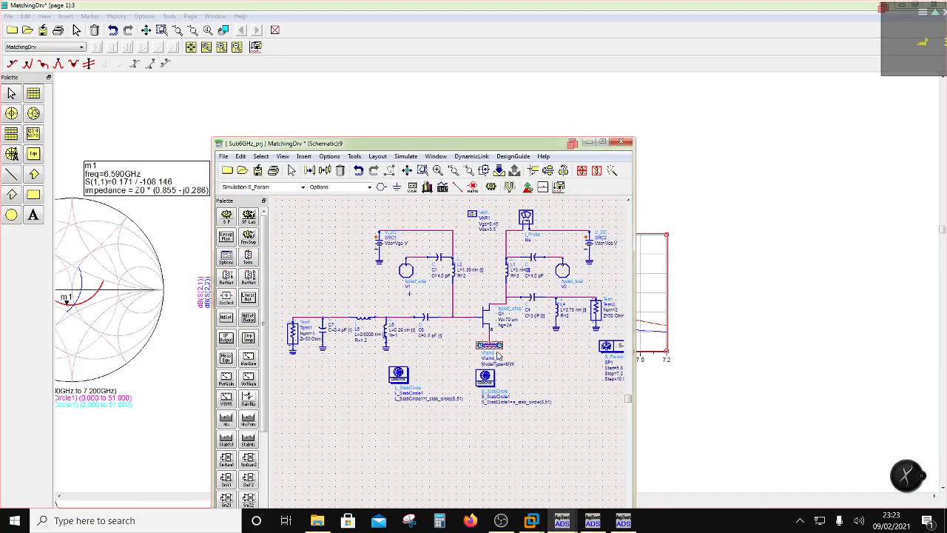
scroll(497, 356, up, 2)
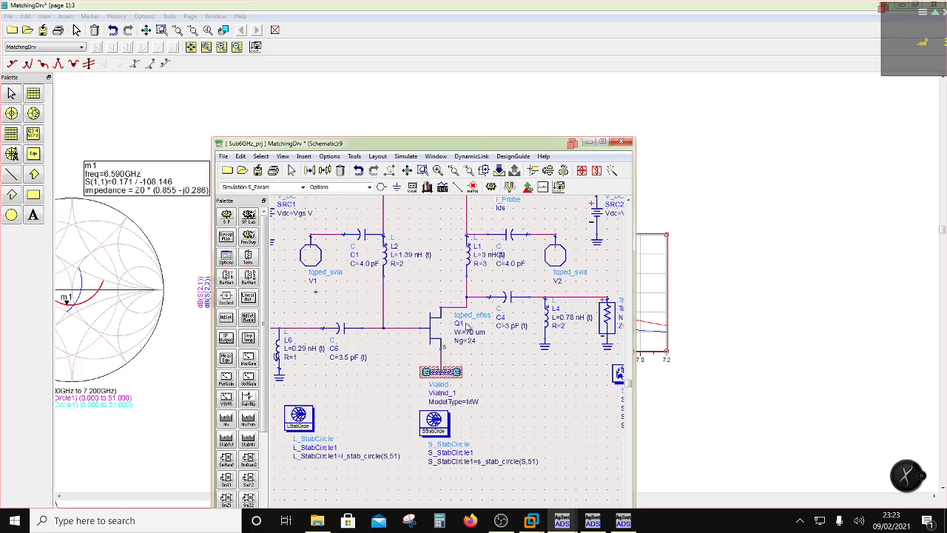
click(443, 361)
drag(433, 148, 647, 384)
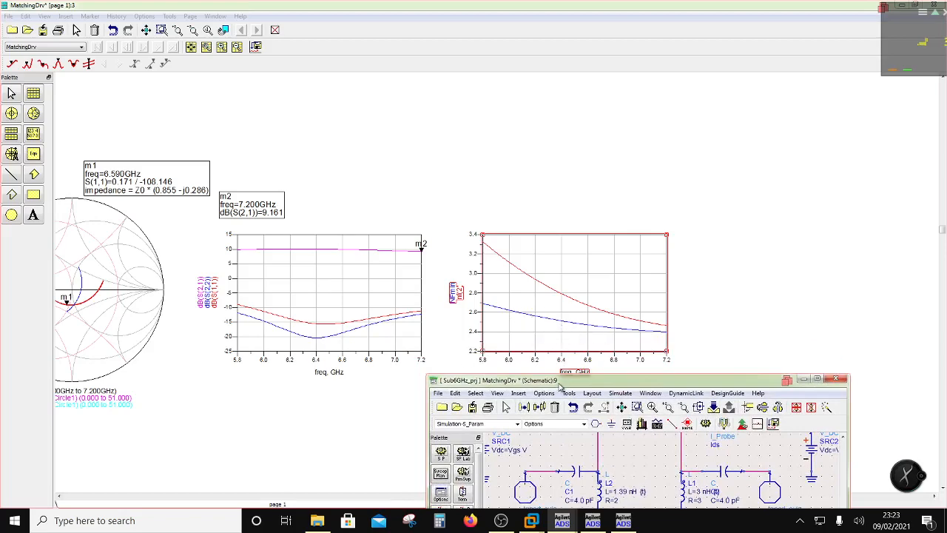
Step: Start a tuning session for the MatchingDrv schematic and arrange the windows so the tuning sliders and the plots are visible together
drag(560, 382, 497, 260)
click(660, 300)
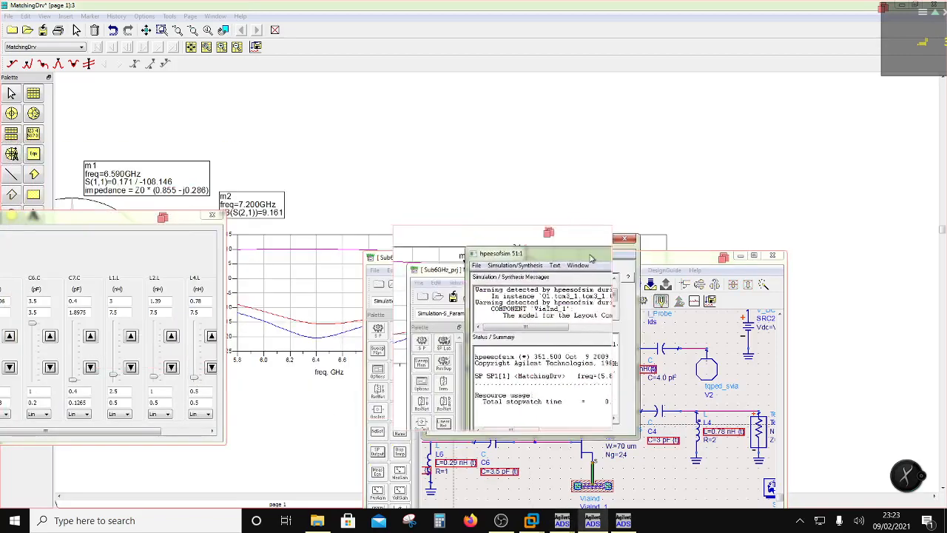
drag(492, 276, 765, 298)
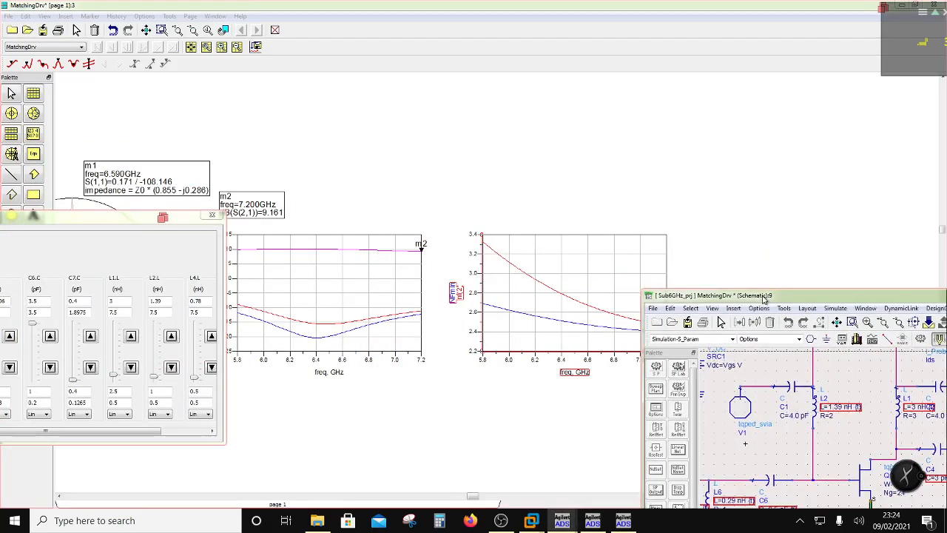
drag(99, 222, 461, 13)
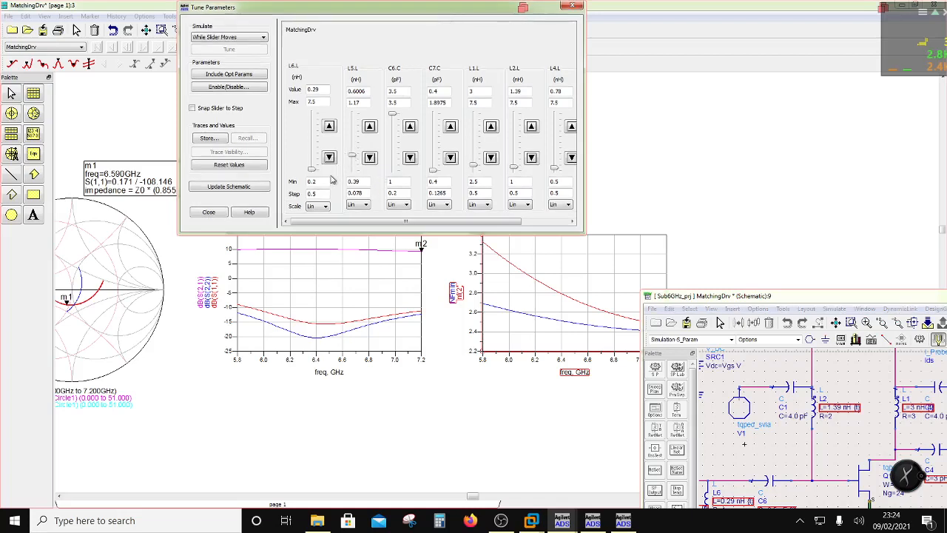
Step: Tune the inductance of L6 and set it to 0.32 nH
mouse_move(406, 222)
mouse_down()
mouse_move(457, 230)
mouse_move(409, 230)
mouse_up()
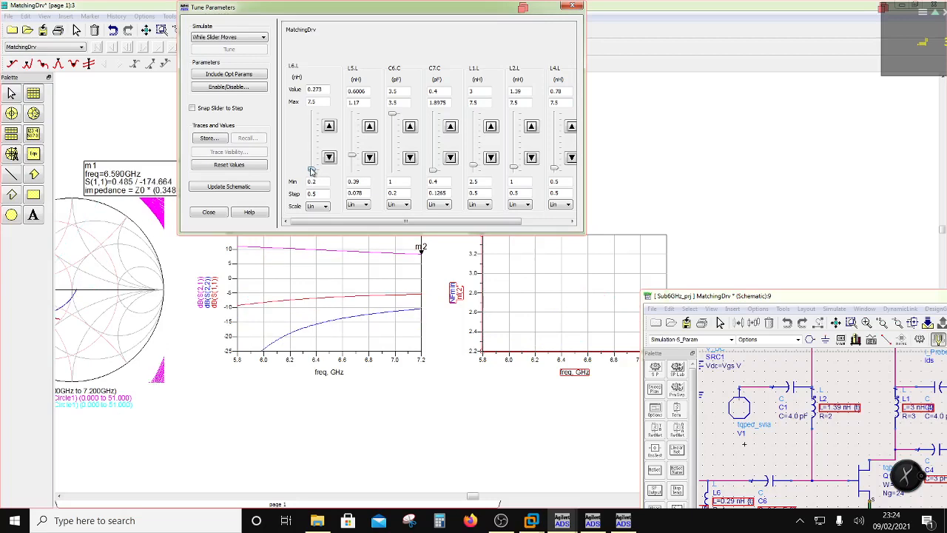
drag(321, 89, 314, 90)
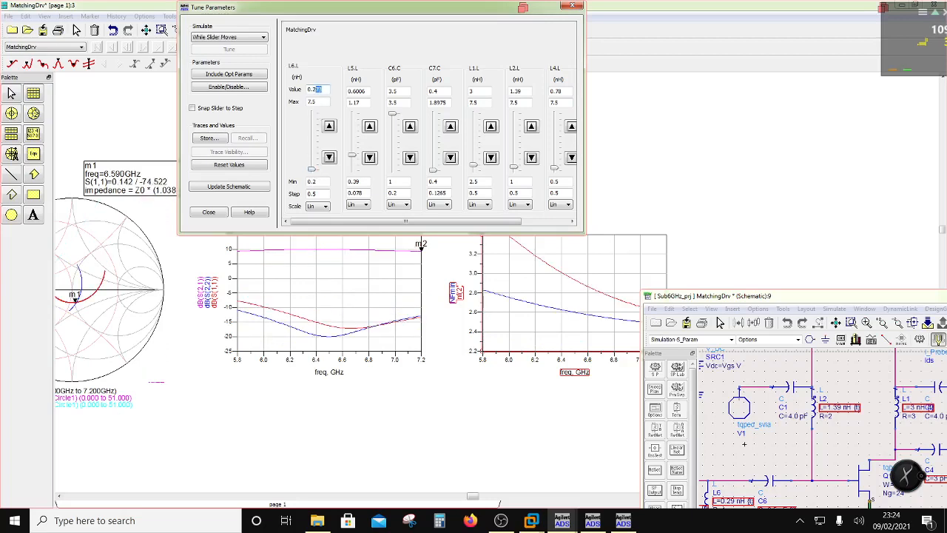
text(32)
click(344, 90)
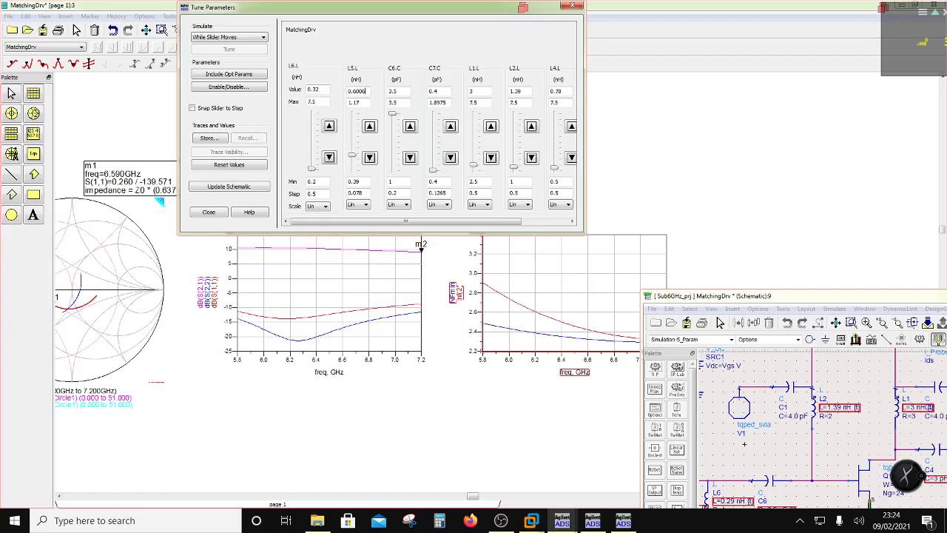
Step: Tune the input matching by setting L5 to 0.6396 nH and C7 to 0.4599 pF, keeping C6 at 3.5 pF
drag(394, 115, 386, 108)
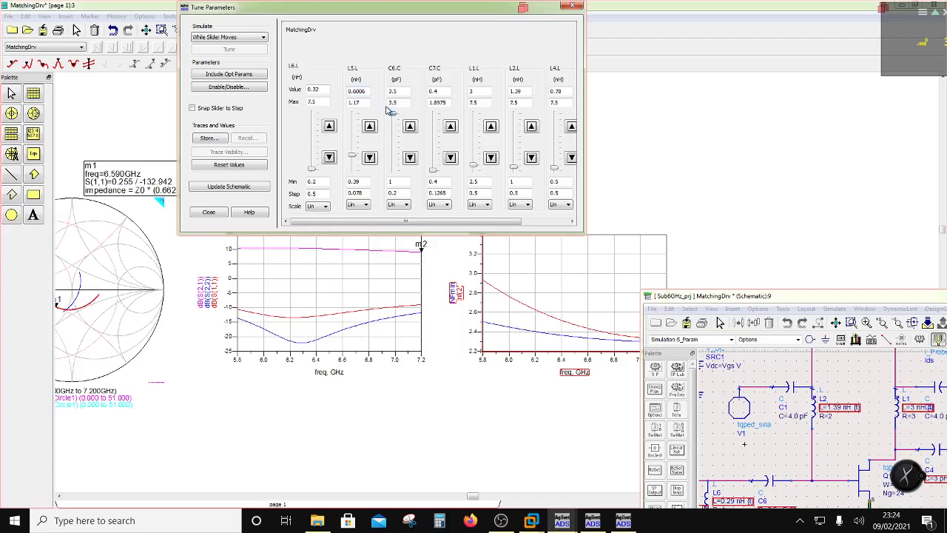
drag(353, 156, 353, 153)
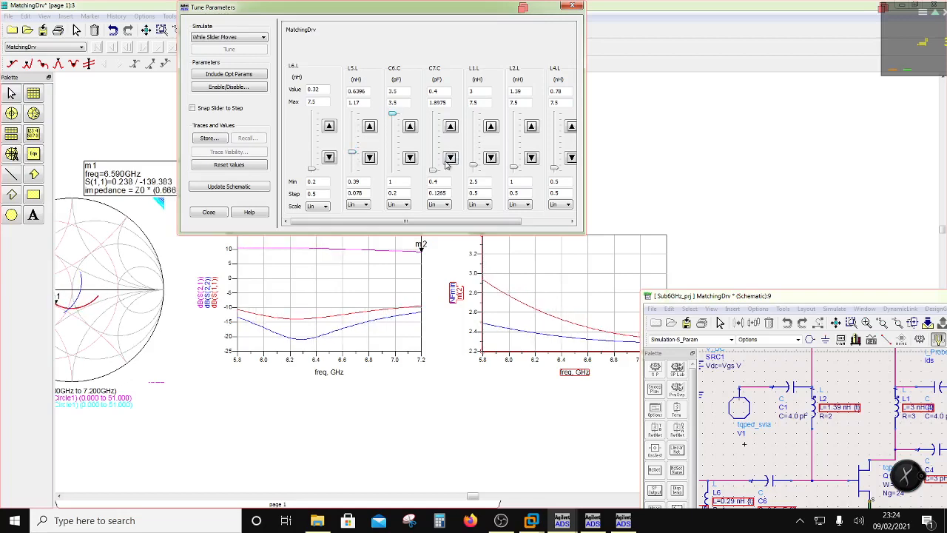
mouse_move(435, 172)
mouse_down()
mouse_move(435, 160)
mouse_move(437, 171)
mouse_up()
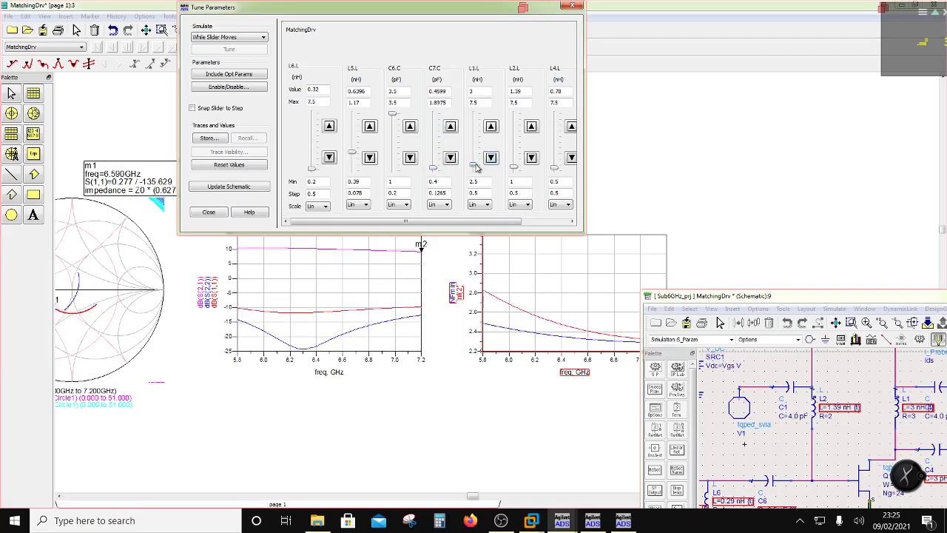
Step: Tune L1 to 5.15 nH, L2 to 1 nH, L4 to 0.71 nH and C4 to 2.76 pF, and update the schematic with the tuned values
drag(477, 168, 516, 173)
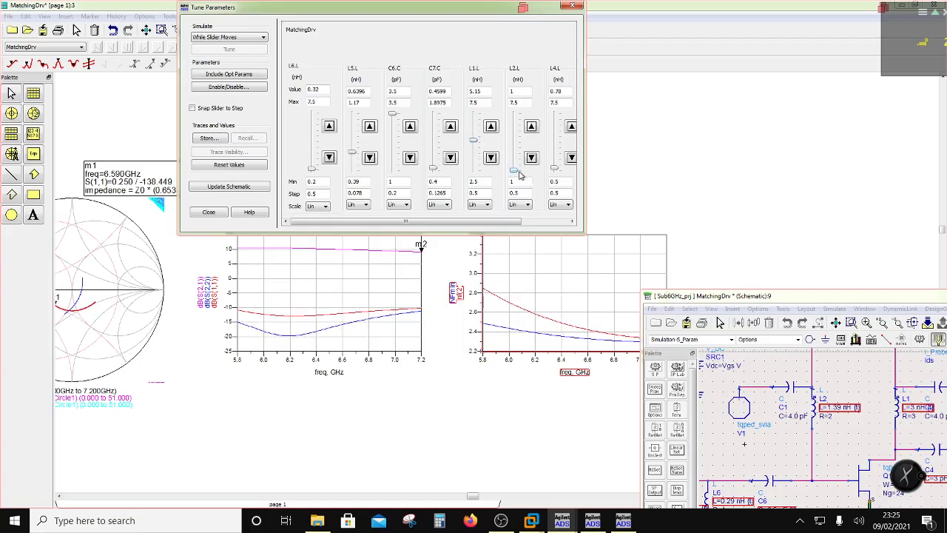
drag(554, 171, 551, 172)
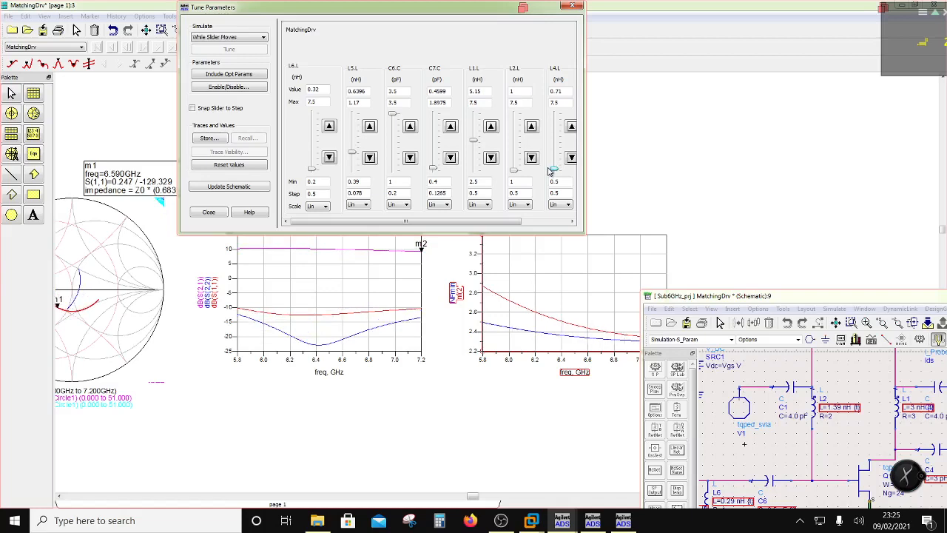
drag(461, 222, 534, 222)
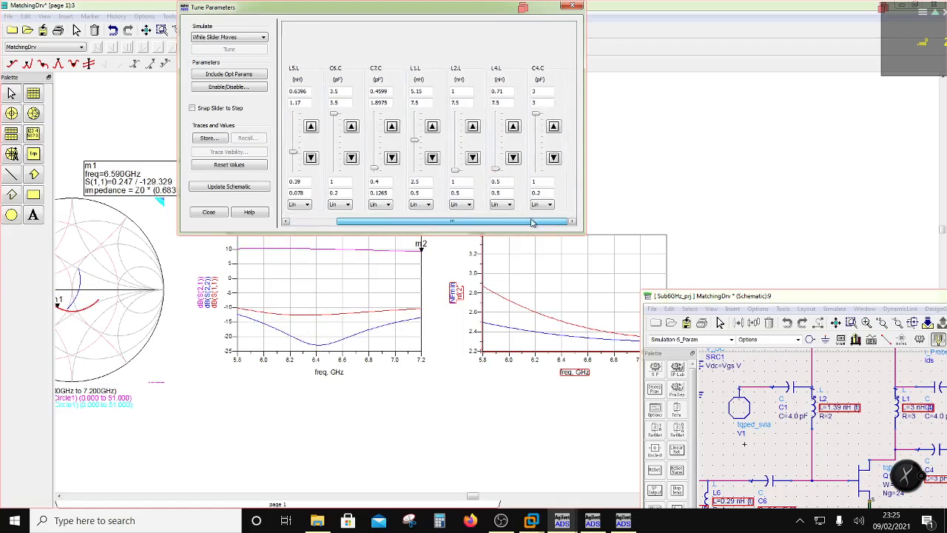
mouse_move(538, 118)
mouse_down()
mouse_move(540, 130)
mouse_move(533, 122)
mouse_up()
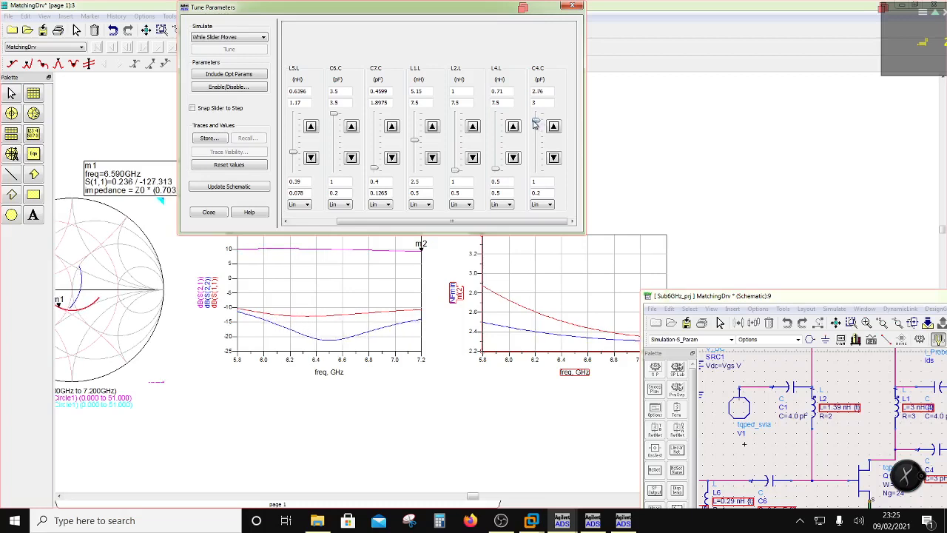
click(246, 186)
click(209, 212)
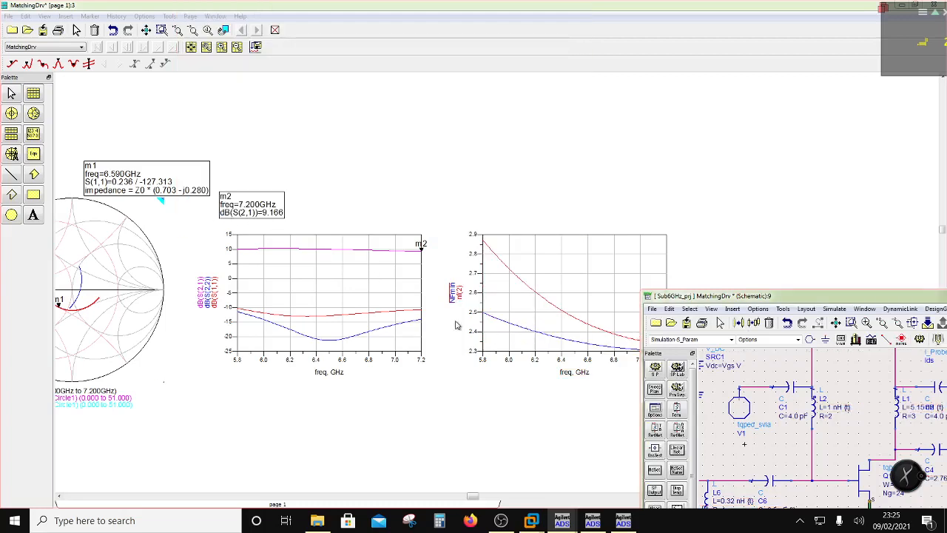
Step: Examine the retuned noise figure curves, the Smith chart matching and the gain at marker m2 in the data display
click(463, 358)
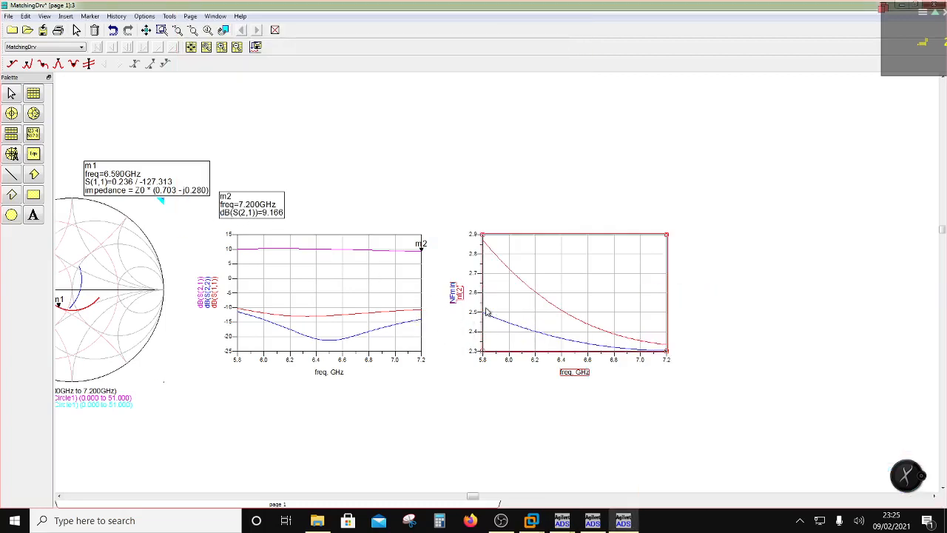
scroll(489, 303, down, 1)
scroll(489, 266, up, 2)
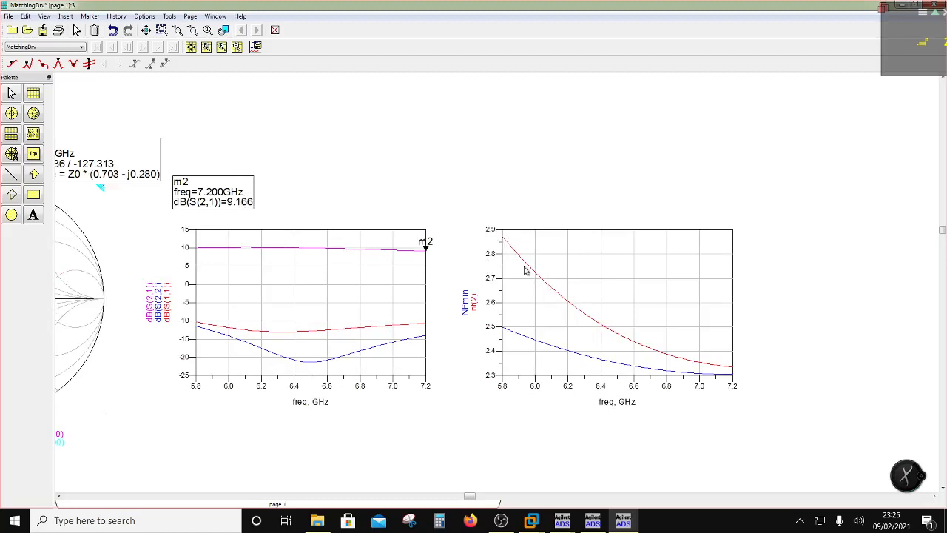
scroll(408, 384, down, 1)
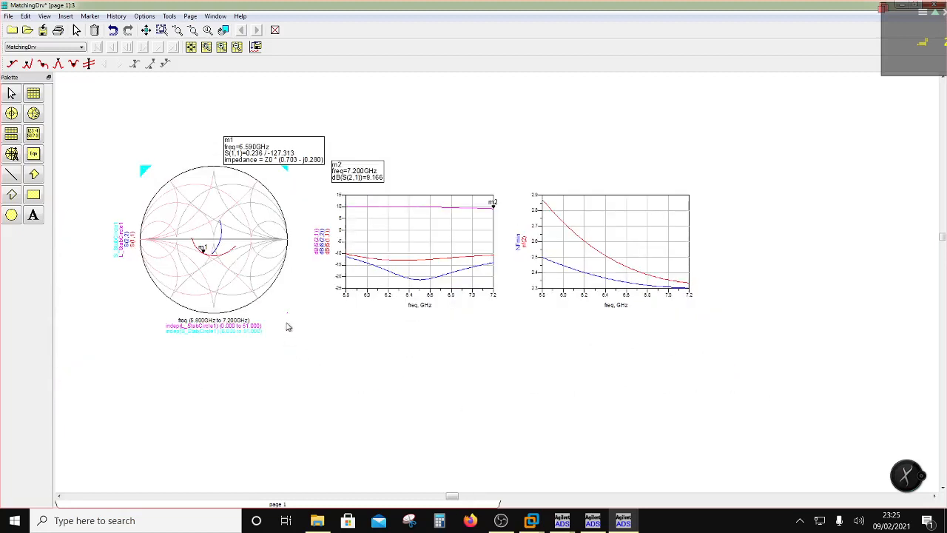
scroll(288, 327, down, 1)
scroll(377, 261, up, 1)
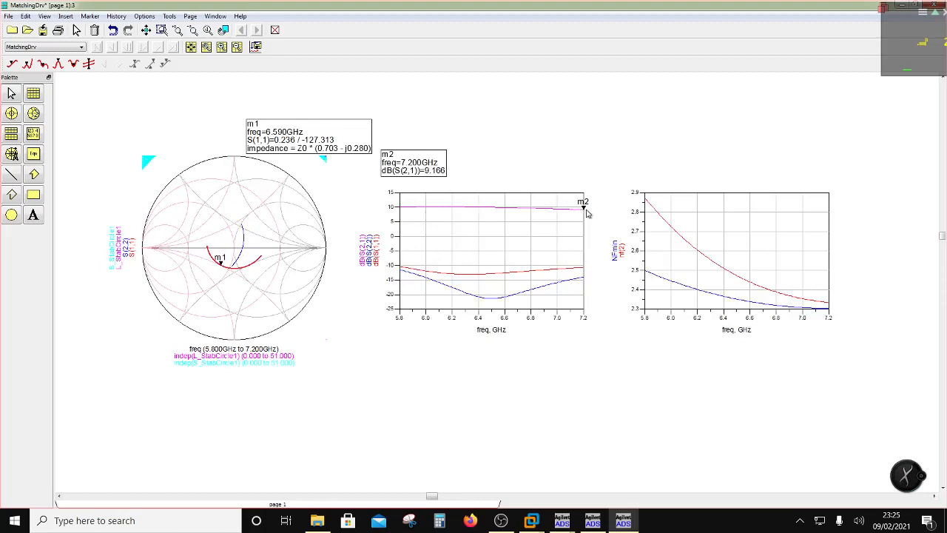
mouse_move(583, 208)
mouse_down()
mouse_move(583, 200)
mouse_move(392, 219)
mouse_move(584, 207)
mouse_up()
Step: In the MatchingDrv schematic, move the ViaInd via farther below transistor Q1 and delete the wire joining it to the source
click(531, 520)
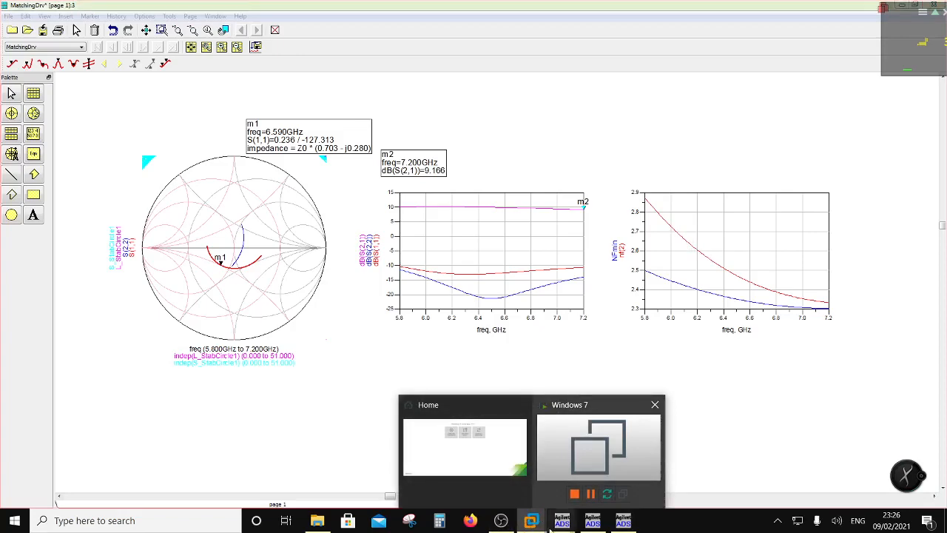
mouse_move(563, 523)
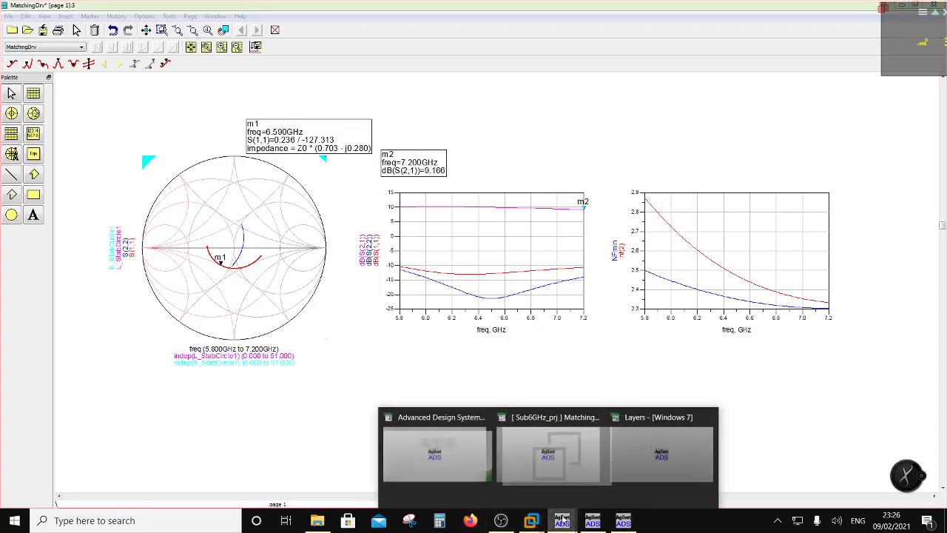
click(551, 474)
drag(742, 301, 485, 191)
scroll(625, 427, up, 1)
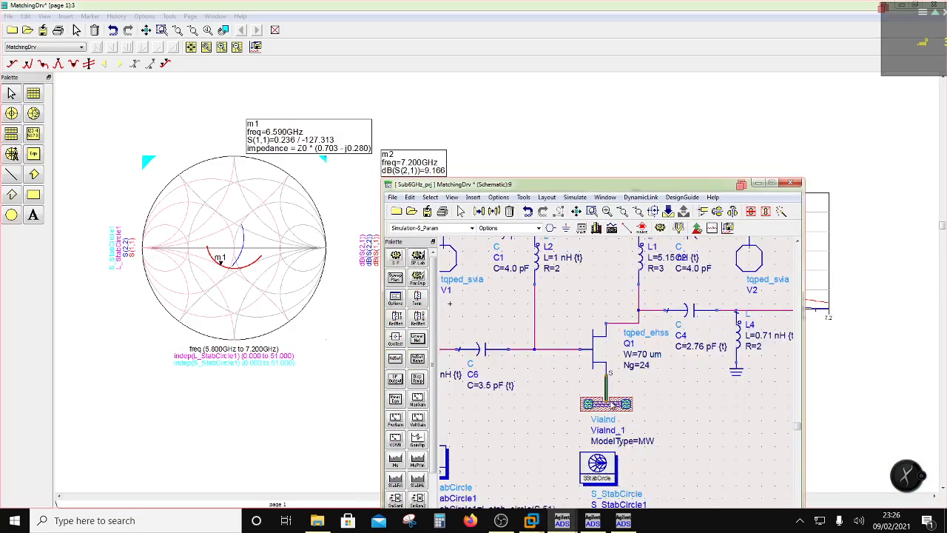
drag(606, 403, 606, 430)
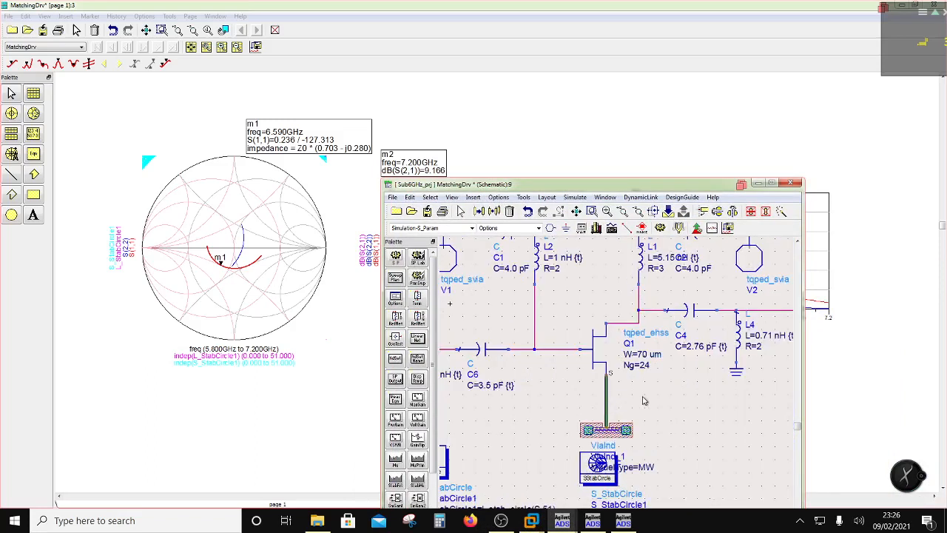
key(Delete)
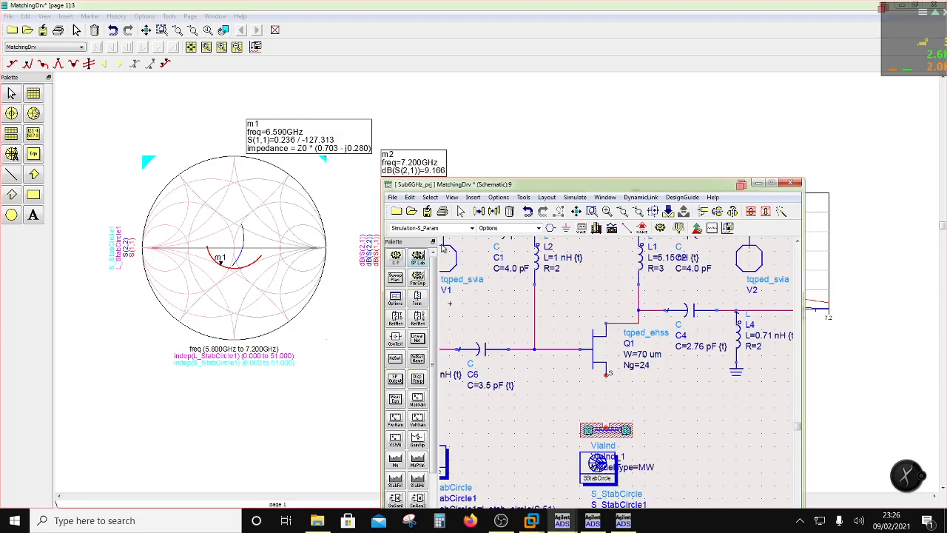
Step: Insert a lumped inductor vertically between the source of transistor Q1 and the ViaInd via
click(472, 227)
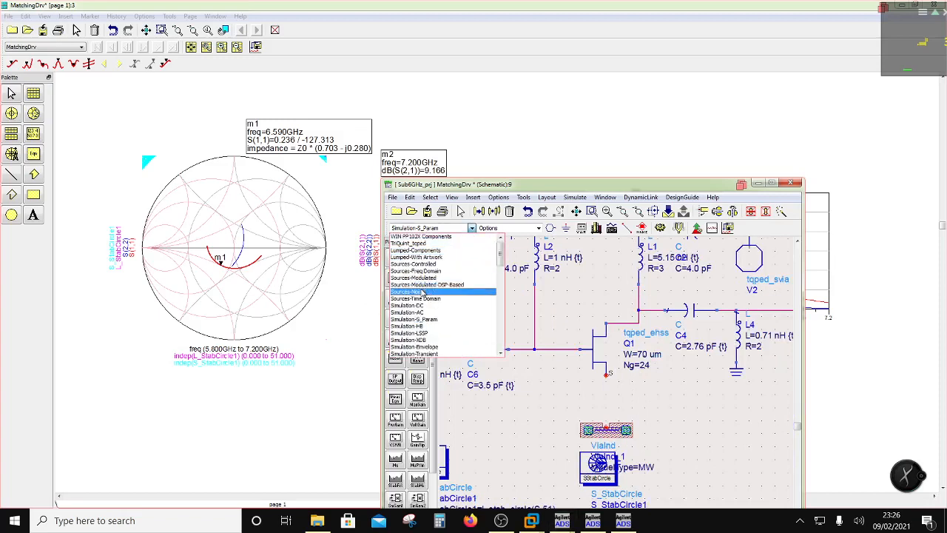
click(415, 250)
click(395, 278)
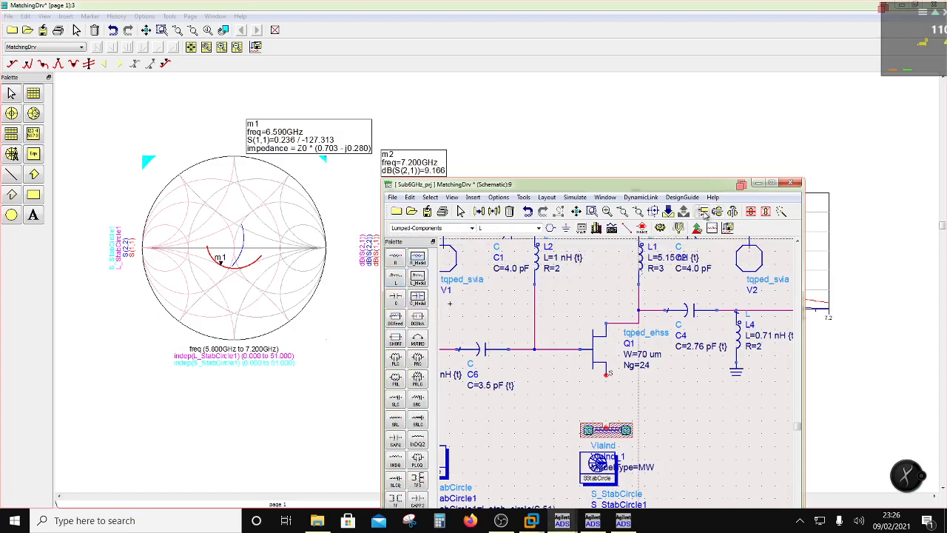
click(607, 374)
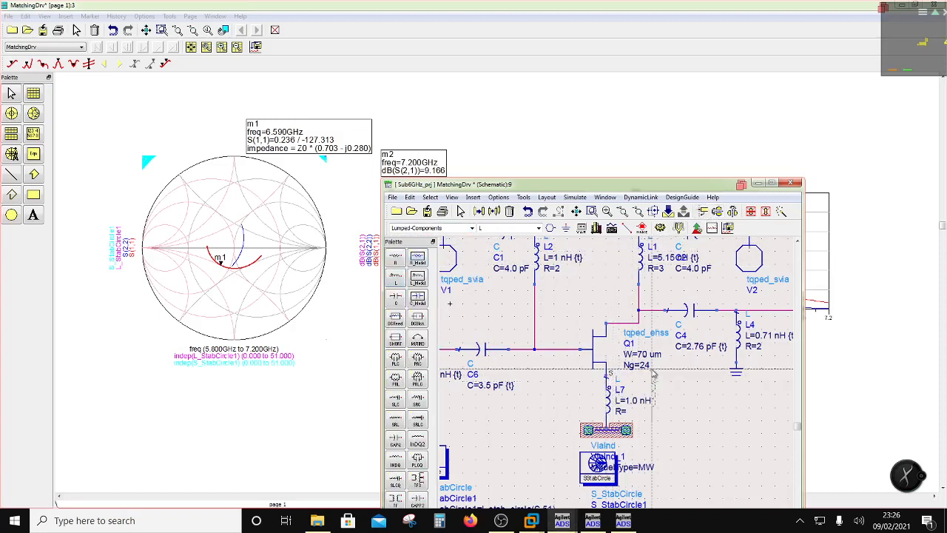
key(Escape)
Step: Set the new source inductor's inductance to 10 pH and rerun the simulation
click(631, 400)
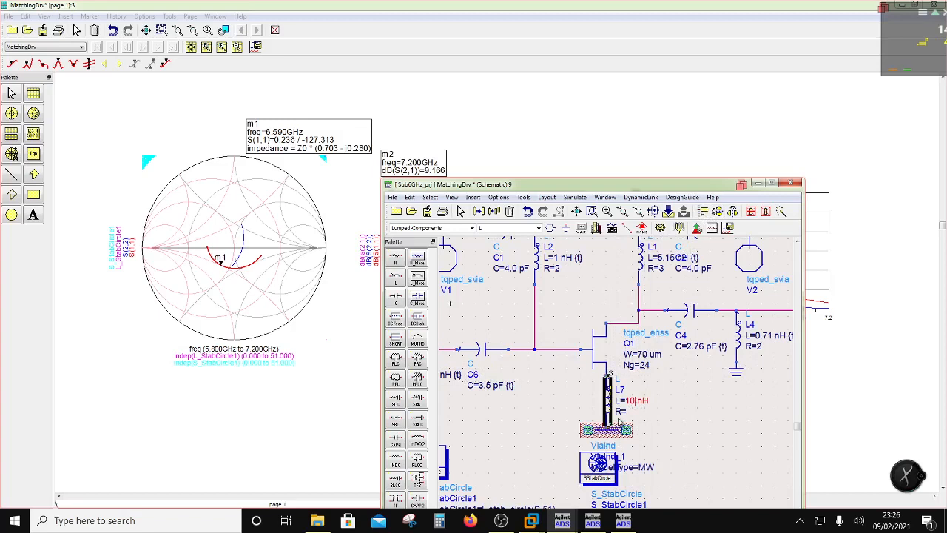
text(p)
key(Return)
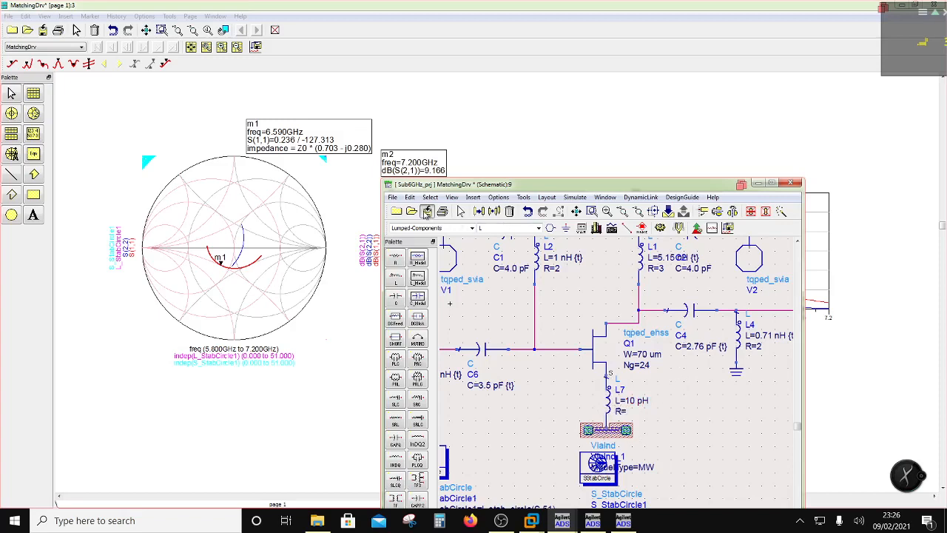
click(659, 228)
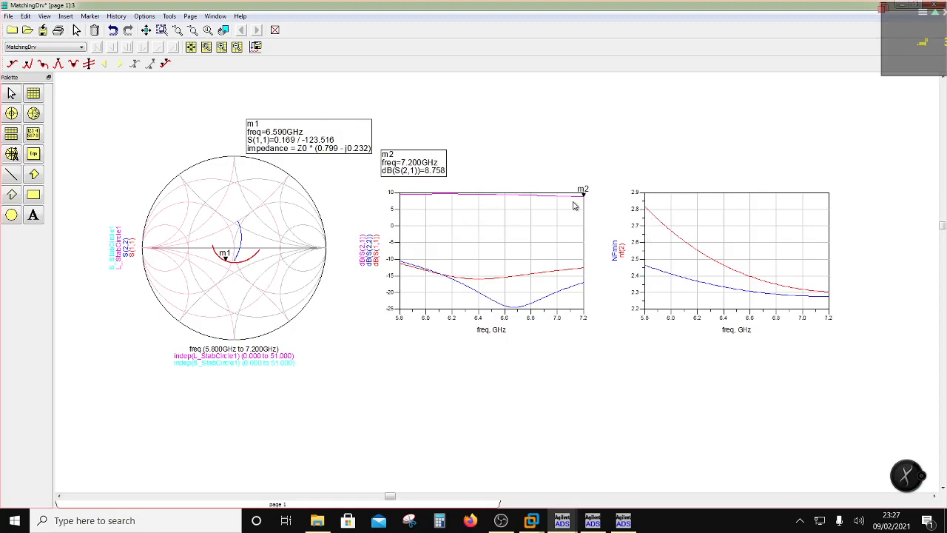
Step: Start a tuning session that includes the inductance of source inductor L7, and arrange the windows so its slider and the plots are visible
click(562, 521)
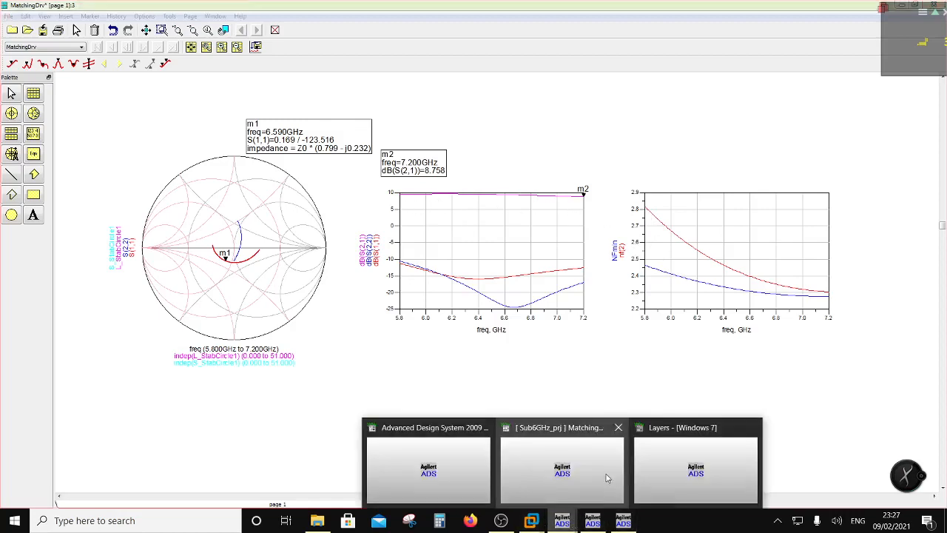
click(607, 470)
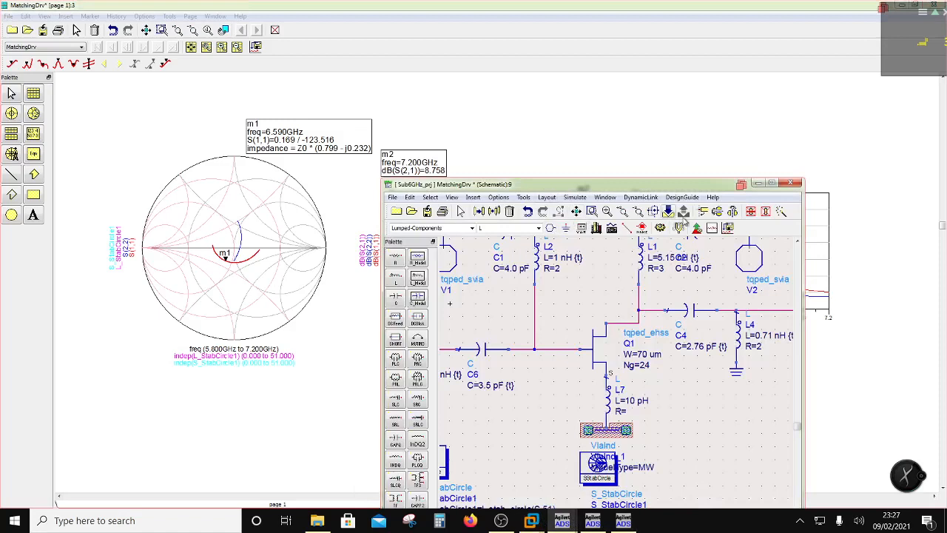
click(678, 228)
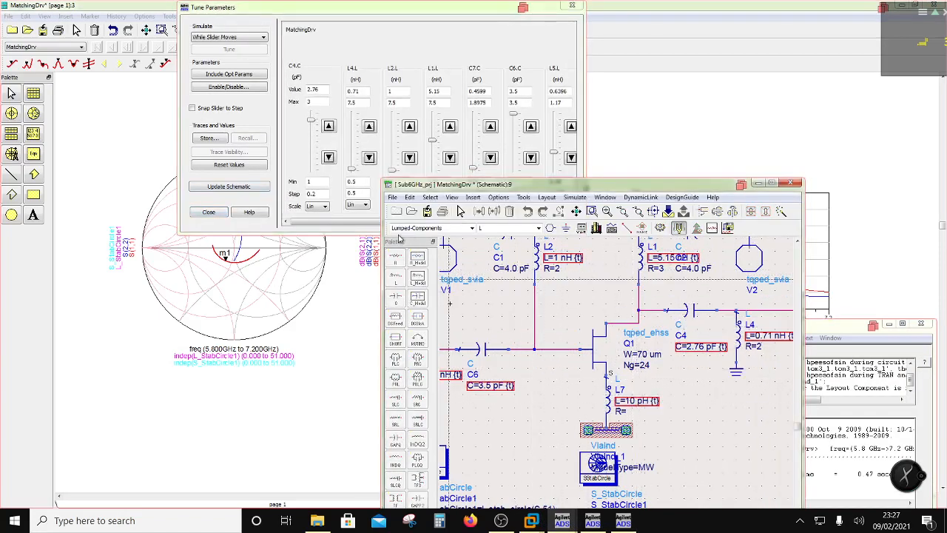
drag(370, 221, 481, 222)
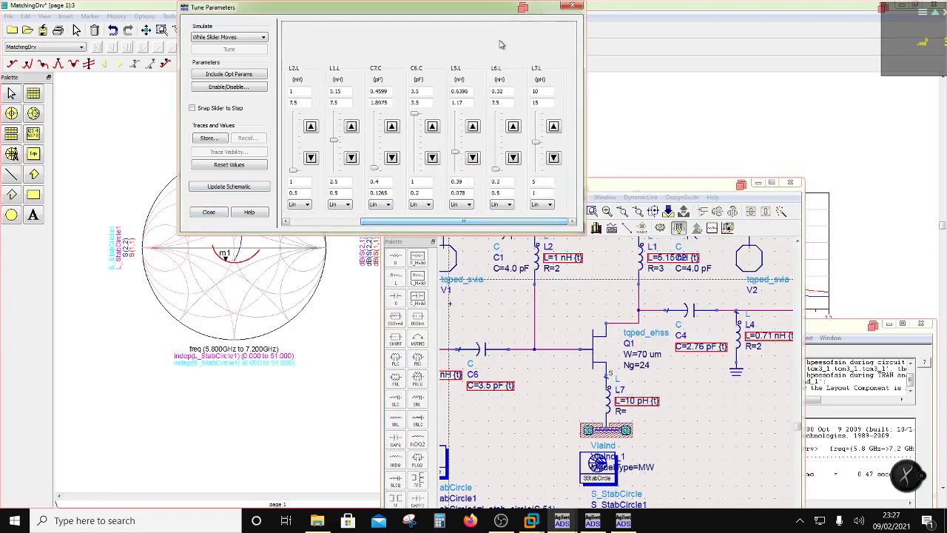
drag(488, 9, 363, 43)
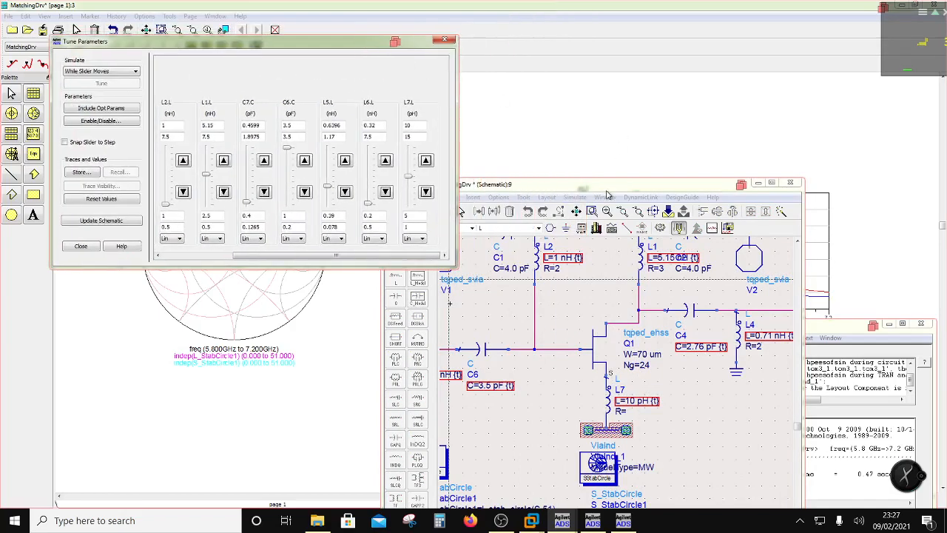
drag(607, 187, 656, 382)
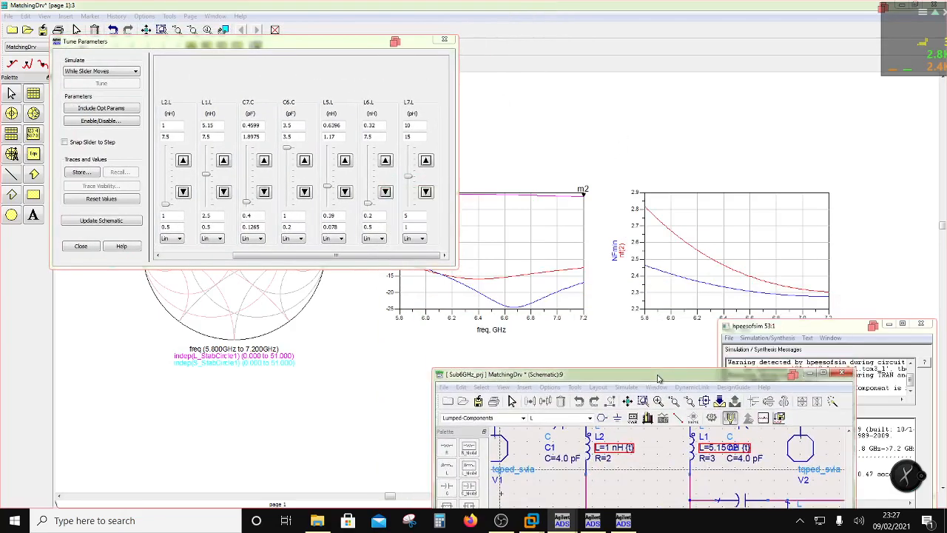
Step: Raise the upper tuning limit of source inductor L7 to 40 pH and tune its inductance to 30.55 pH
click(412, 180)
click(407, 178)
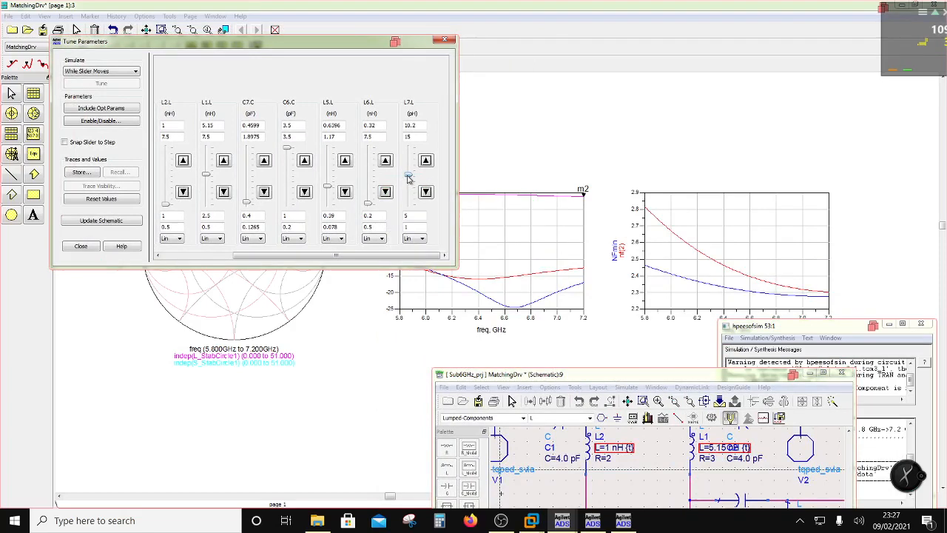
drag(407, 178, 405, 146)
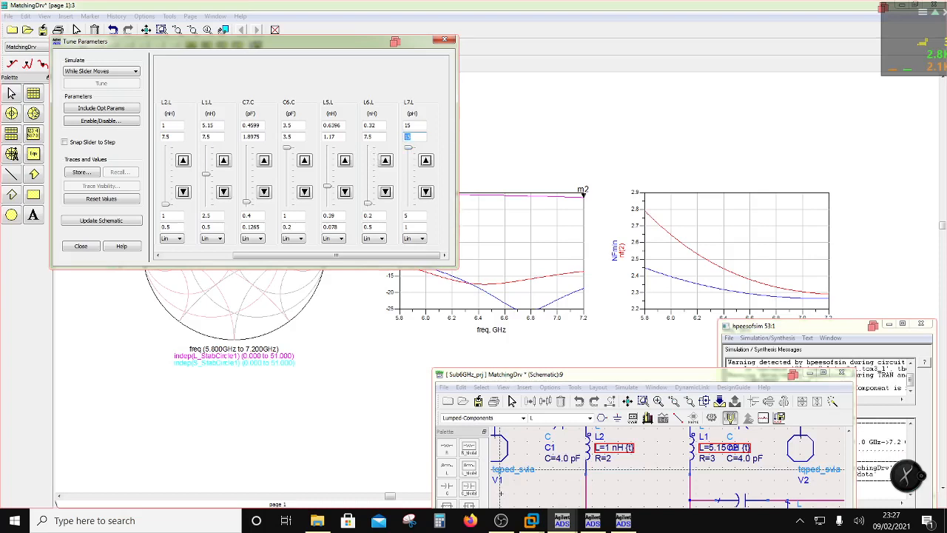
text(0)
drag(406, 185, 406, 162)
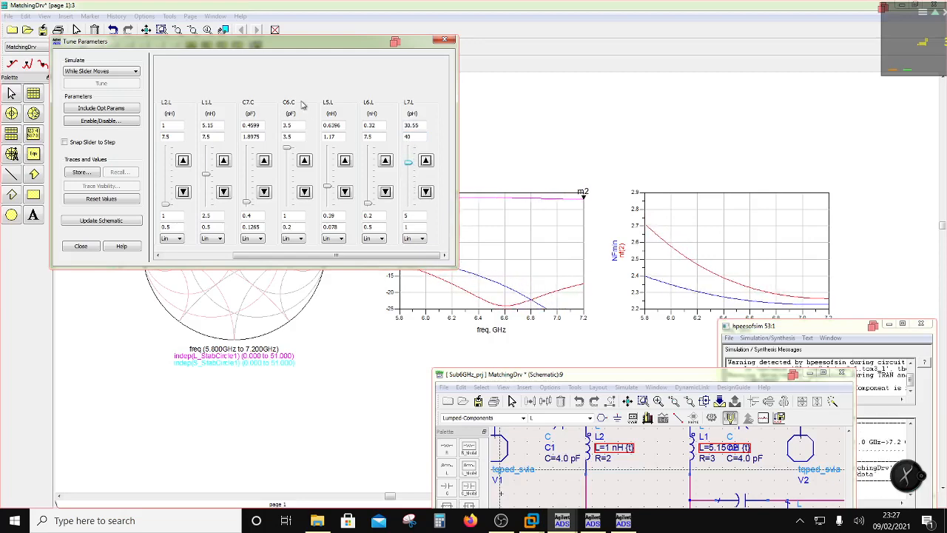
Step: Retune the matching networks to L1 3.5 nH, L2 1.65 nH, C4 2.9 pF and L4 0.85 nH, keeping the plots in view
drag(290, 49, 247, 265)
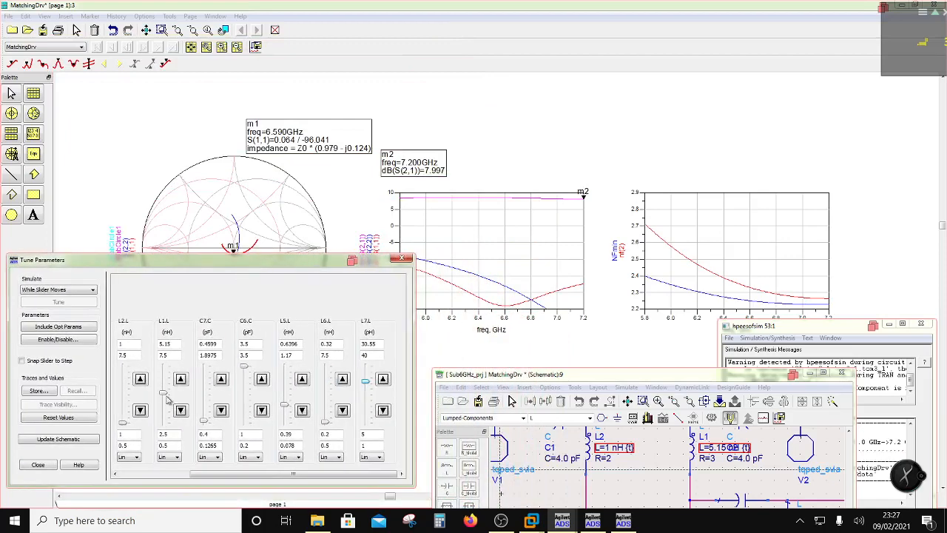
mouse_move(164, 397)
mouse_down()
mouse_move(163, 407)
mouse_move(161, 383)
mouse_move(164, 414)
mouse_move(128, 423)
mouse_up()
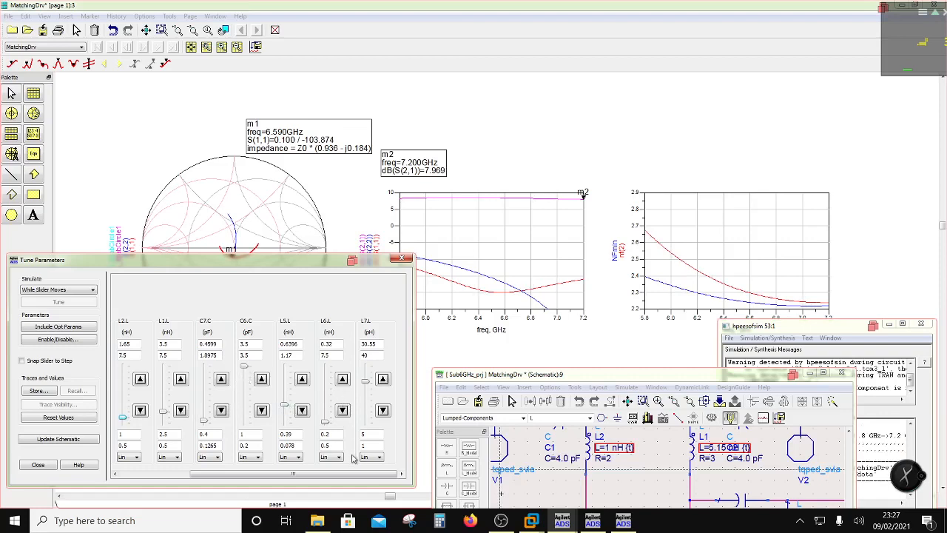
drag(312, 479, 207, 484)
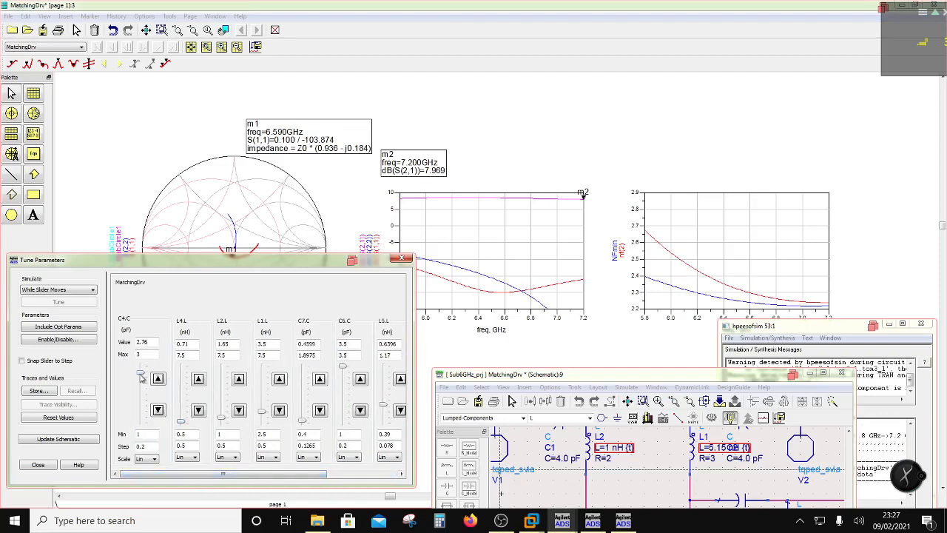
drag(140, 376, 143, 374)
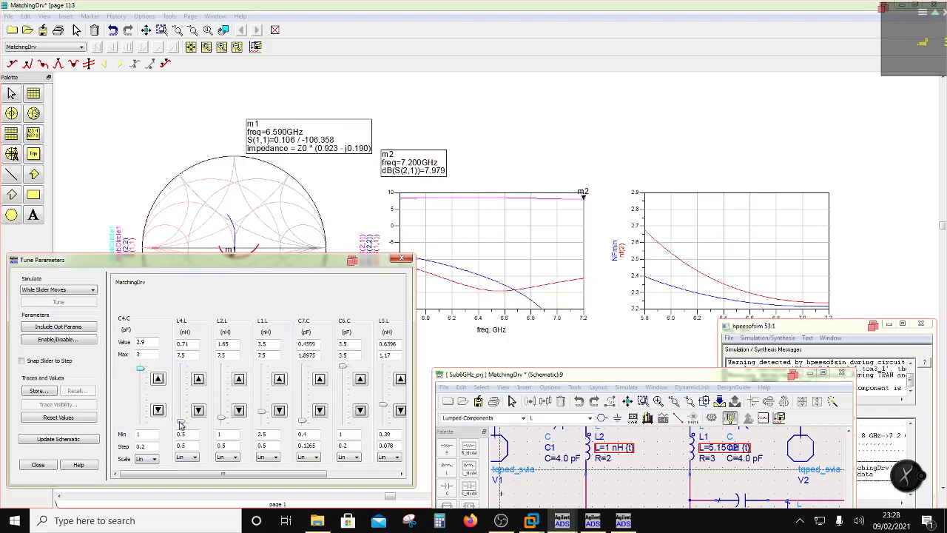
drag(180, 423, 183, 423)
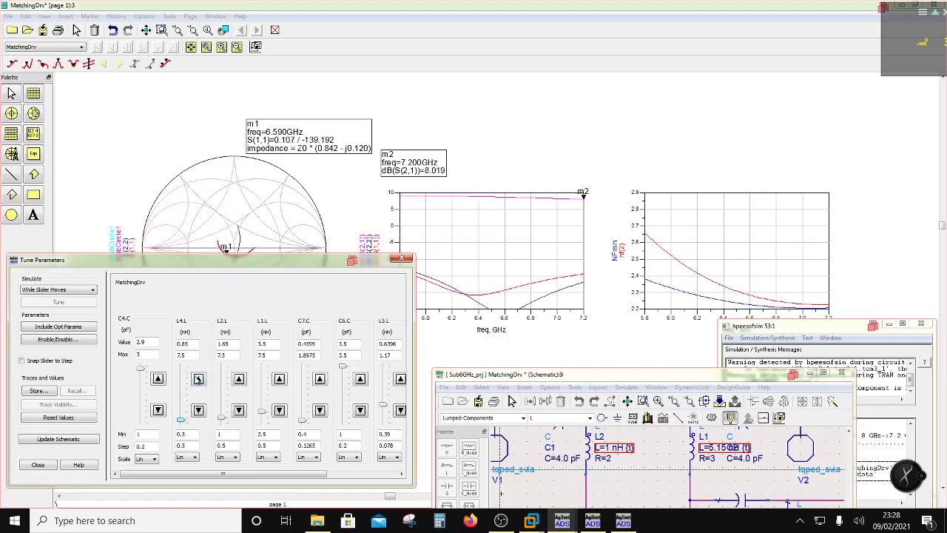
Step: Write the tuned component values back to the MatchingDrv schematic and close the tuning session
drag(238, 262, 313, 215)
click(124, 392)
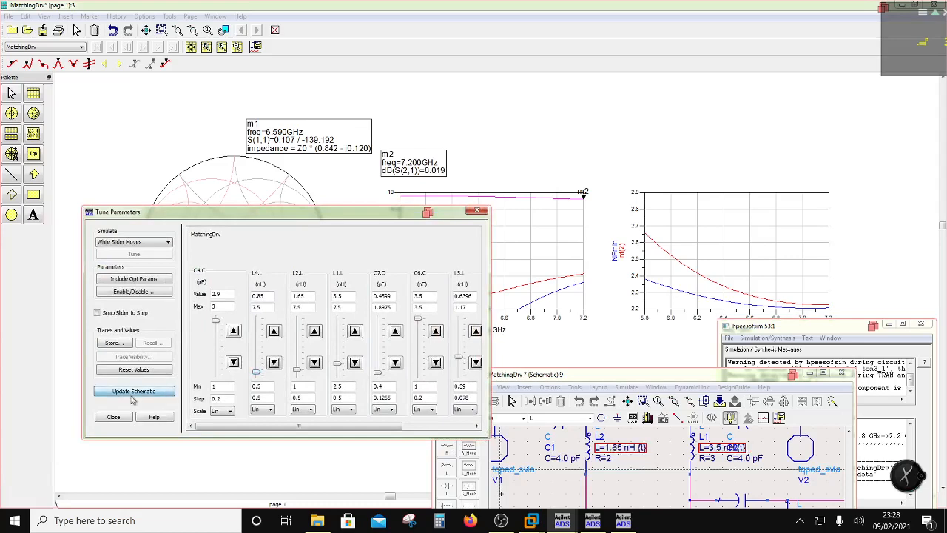
click(122, 418)
Step: Bring the MatchingDrv schematic into view and examine source inductor L7 below transistor Q1
click(489, 375)
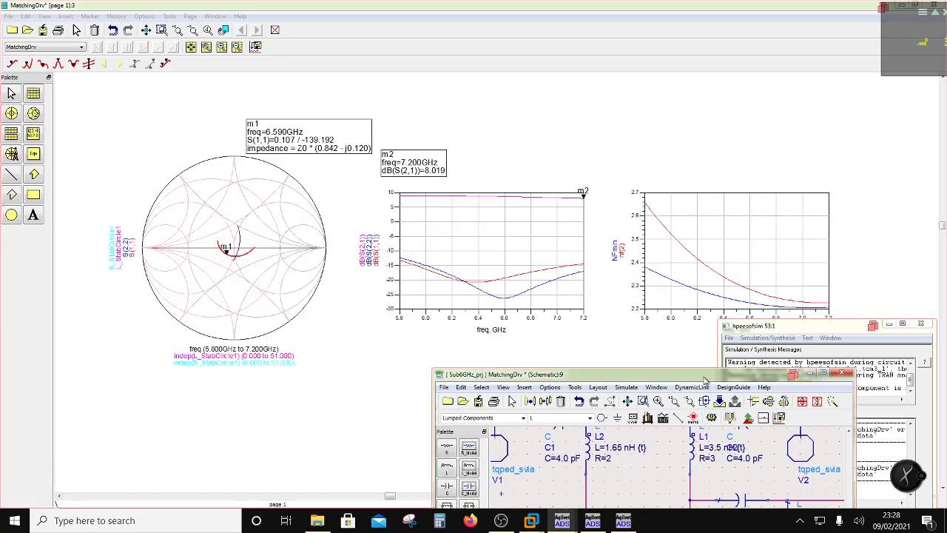
drag(705, 380, 541, 272)
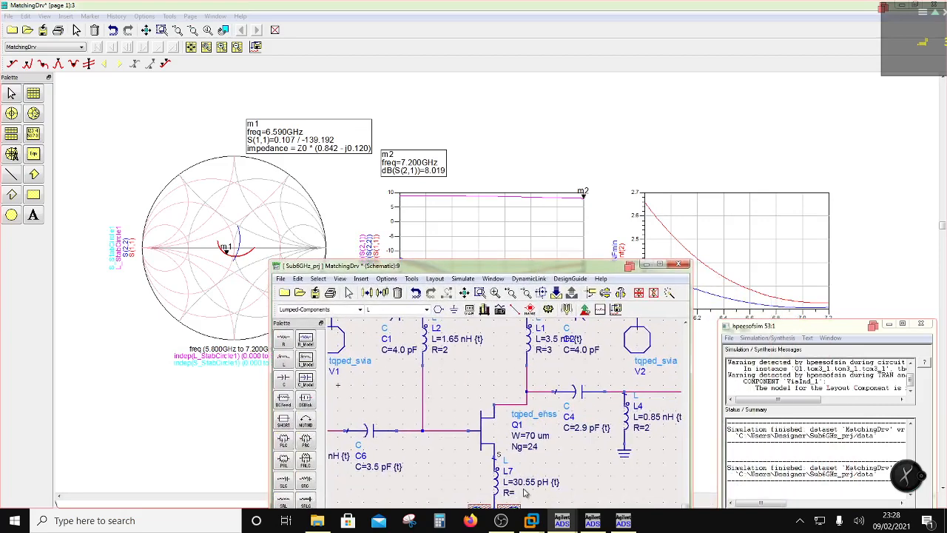
scroll(520, 492, up, 2)
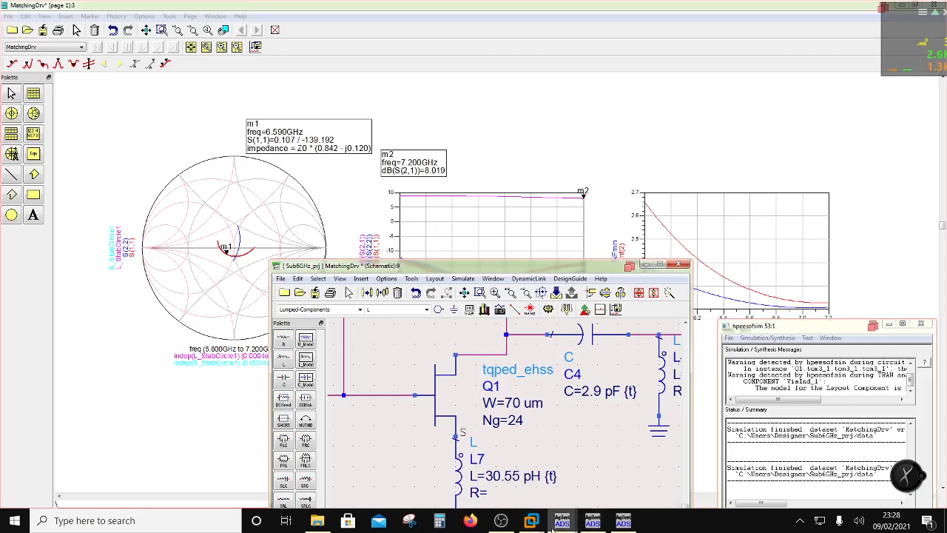
Step: Open the ViaInd design from the project's Msc folder to view its layout
mouse_move(560, 521)
click(426, 459)
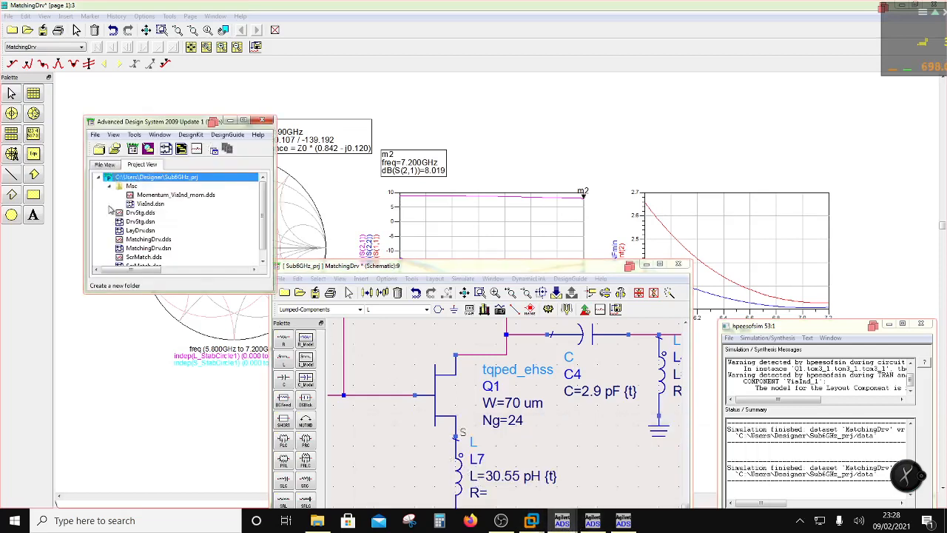
scroll(109, 210, down, 1)
double_click(150, 194)
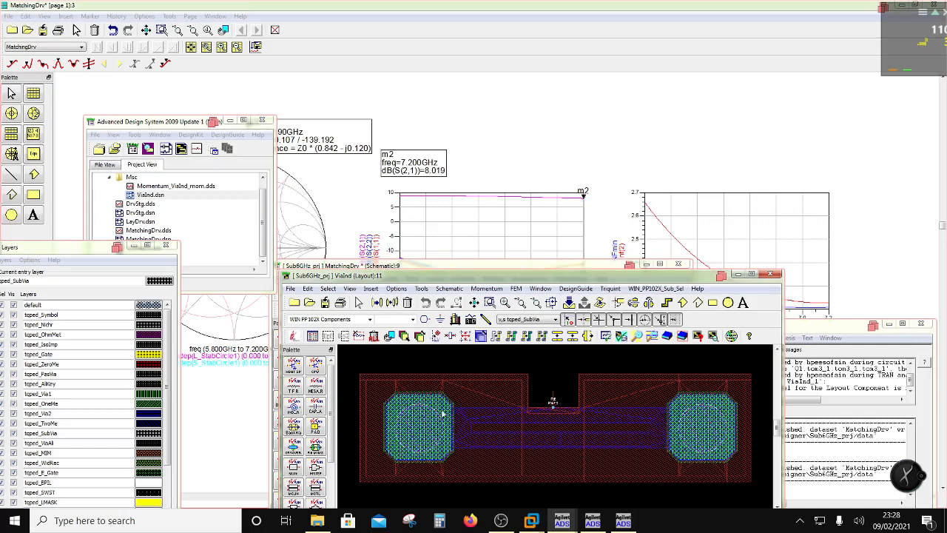
Step: Rearrange the schematic, project and ViaInd layout windows to review the Smith chart, gain and noise figure plots beside the layout
click(456, 266)
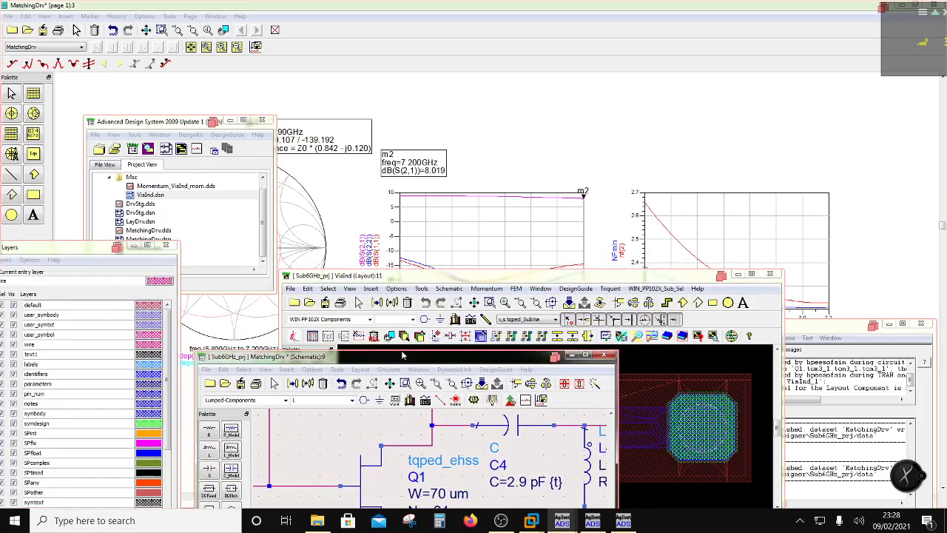
drag(465, 278, 494, 419)
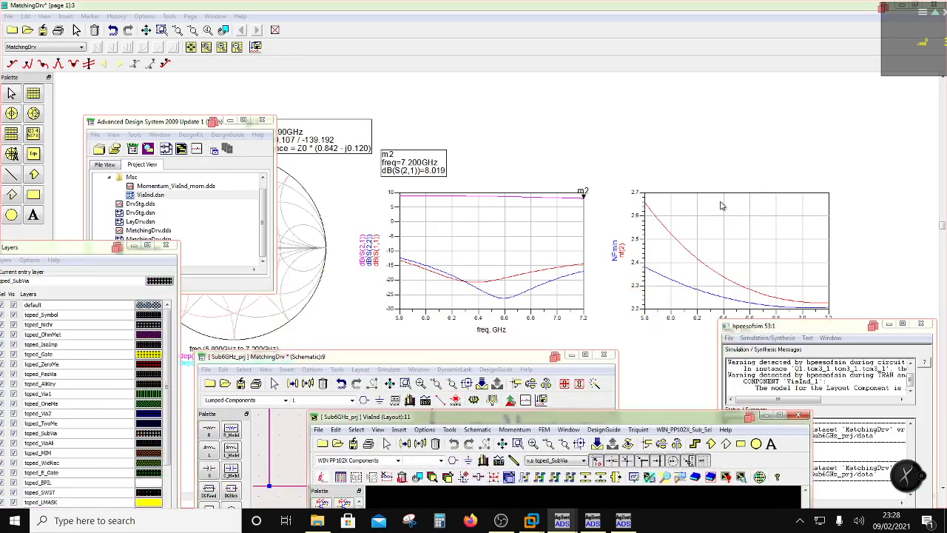
drag(158, 123, 43, 187)
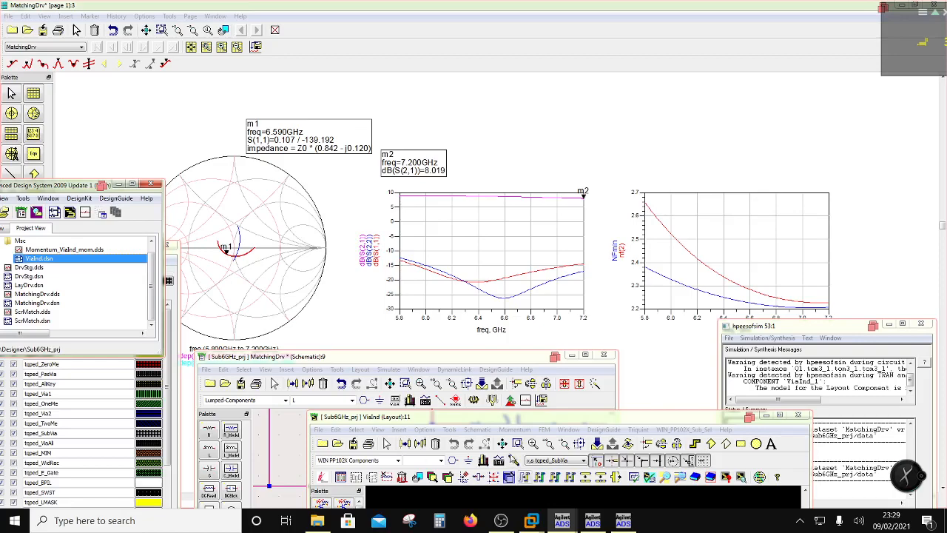
mouse_move(518, 419)
mouse_down()
mouse_move(457, 352)
mouse_move(437, 304)
mouse_up()
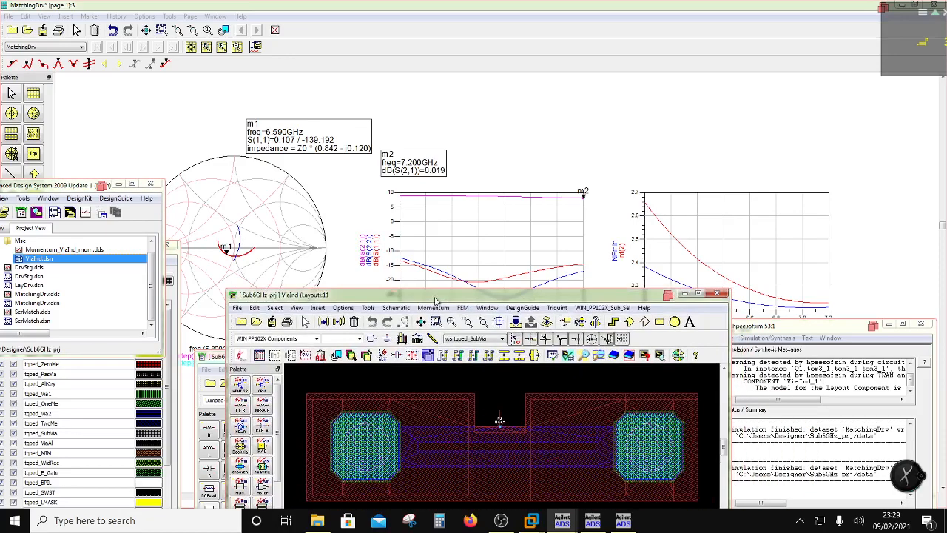
click(500, 520)
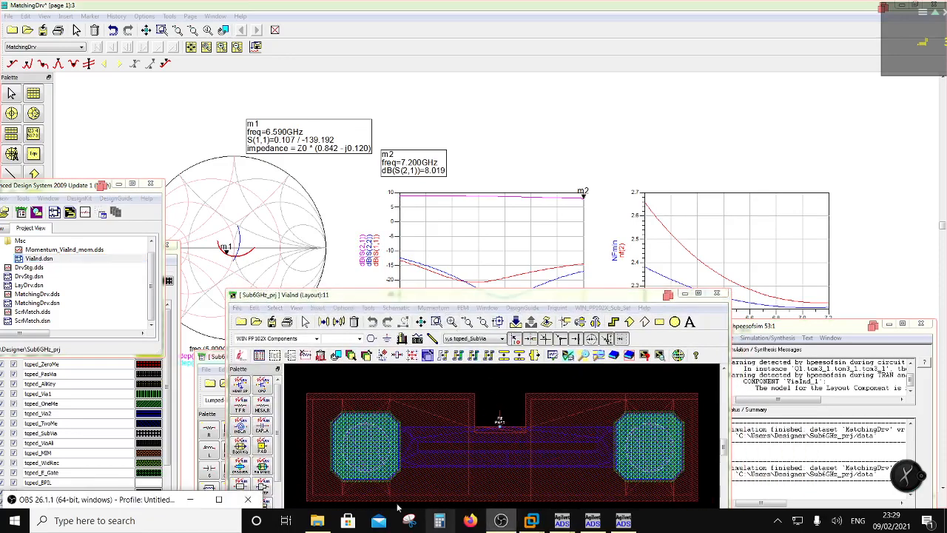
drag(154, 506, 160, 340)
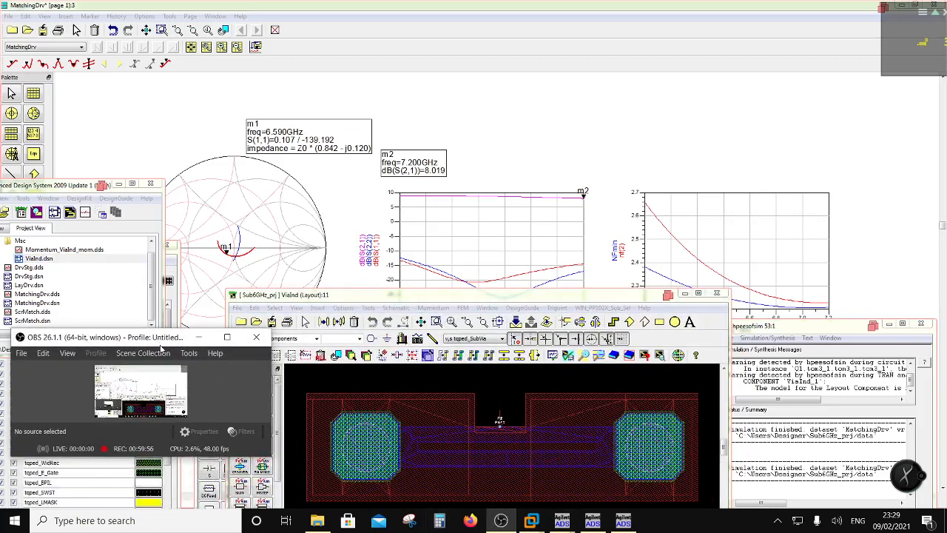